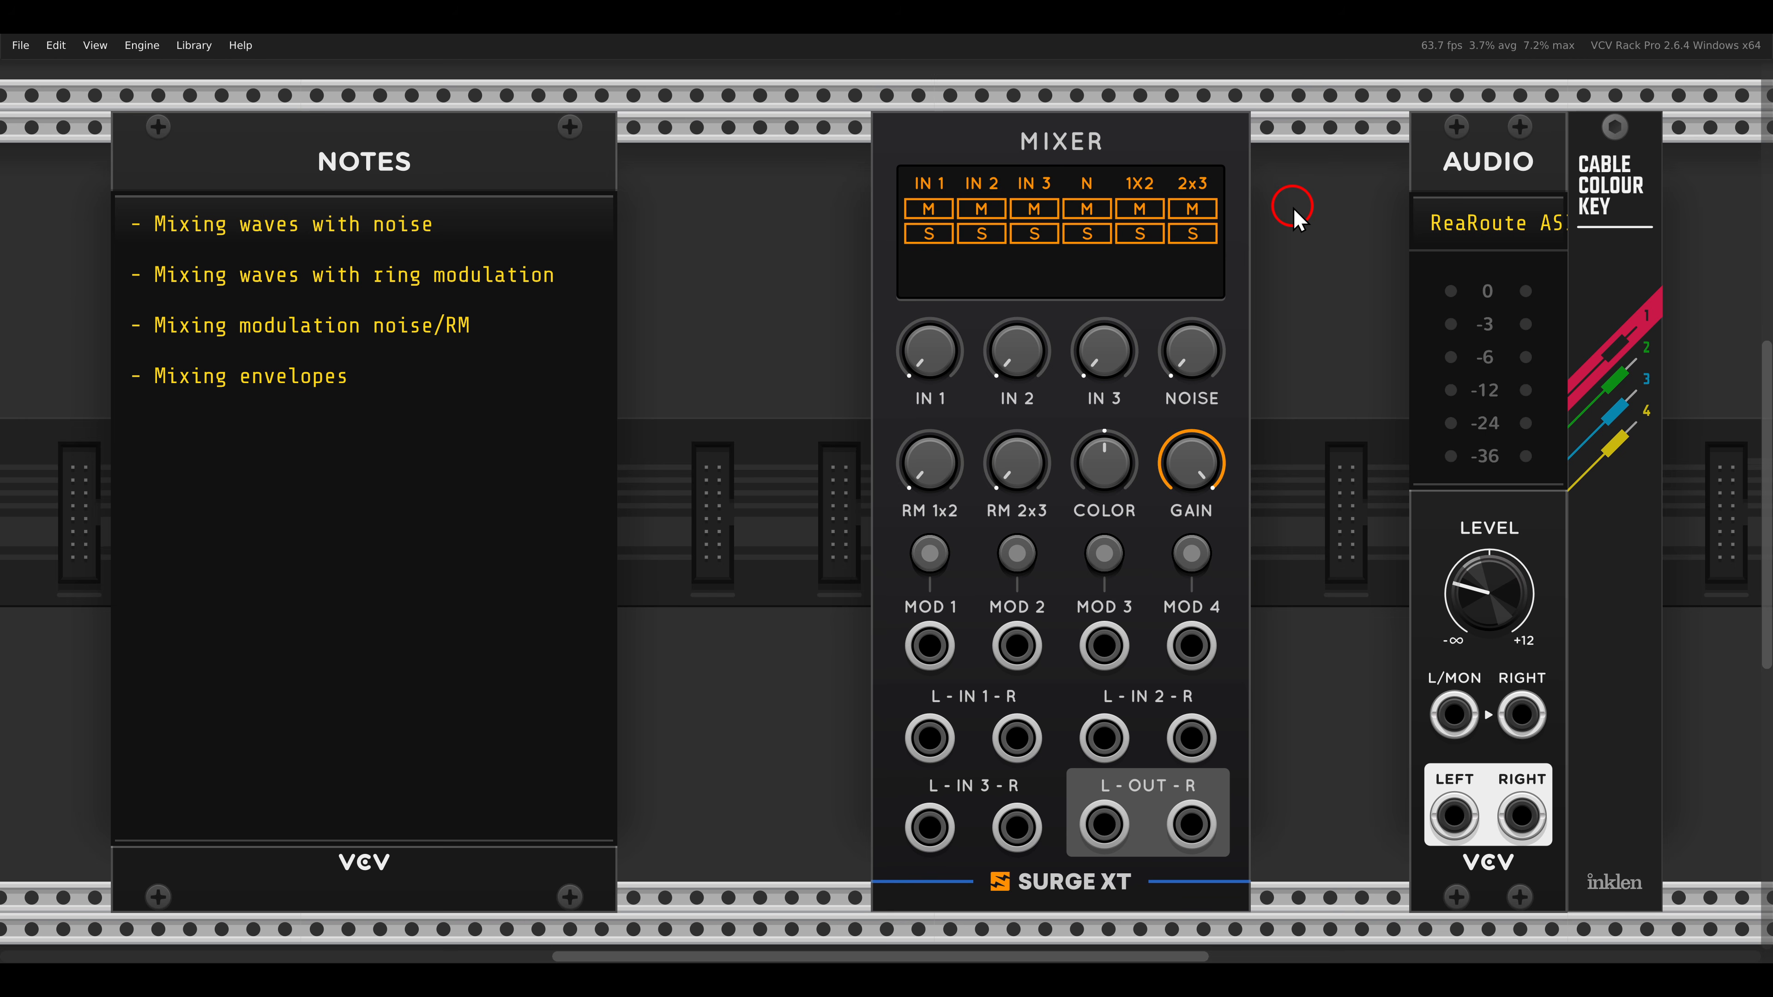
Move the Notes module left and add a Surge XT Sine VCO directly beside it.
{"action": "left_click_drag", "start_coordinate": [92, 186], "coordinate": [566, 414]}
{"action": "scroll", "coordinate": [688, 347], "scroll_direction": "down", "scroll_amount": 2}
{"action": "scroll", "coordinate": [835, 325], "scroll_direction": "left", "scroll_amount": 5}
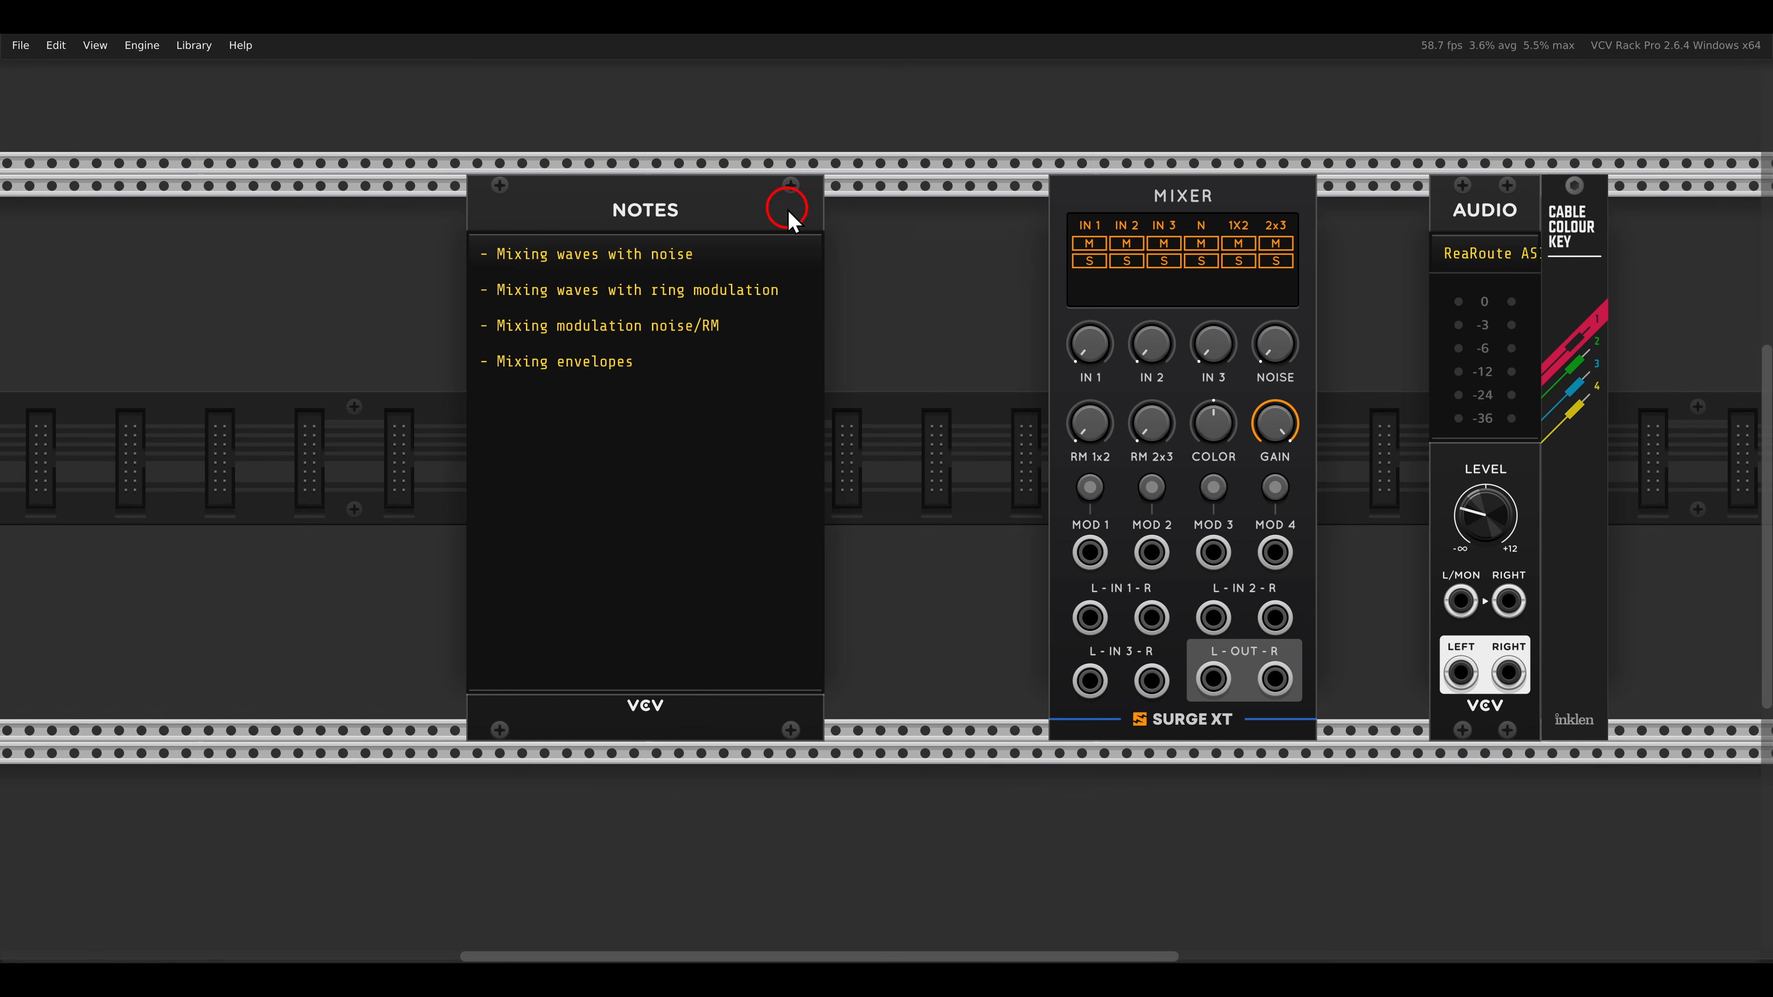
{"action": "left_click_drag", "start_coordinate": [809, 221], "coordinate": [448, 225]}
{"action": "right_click", "coordinate": [763, 400]}
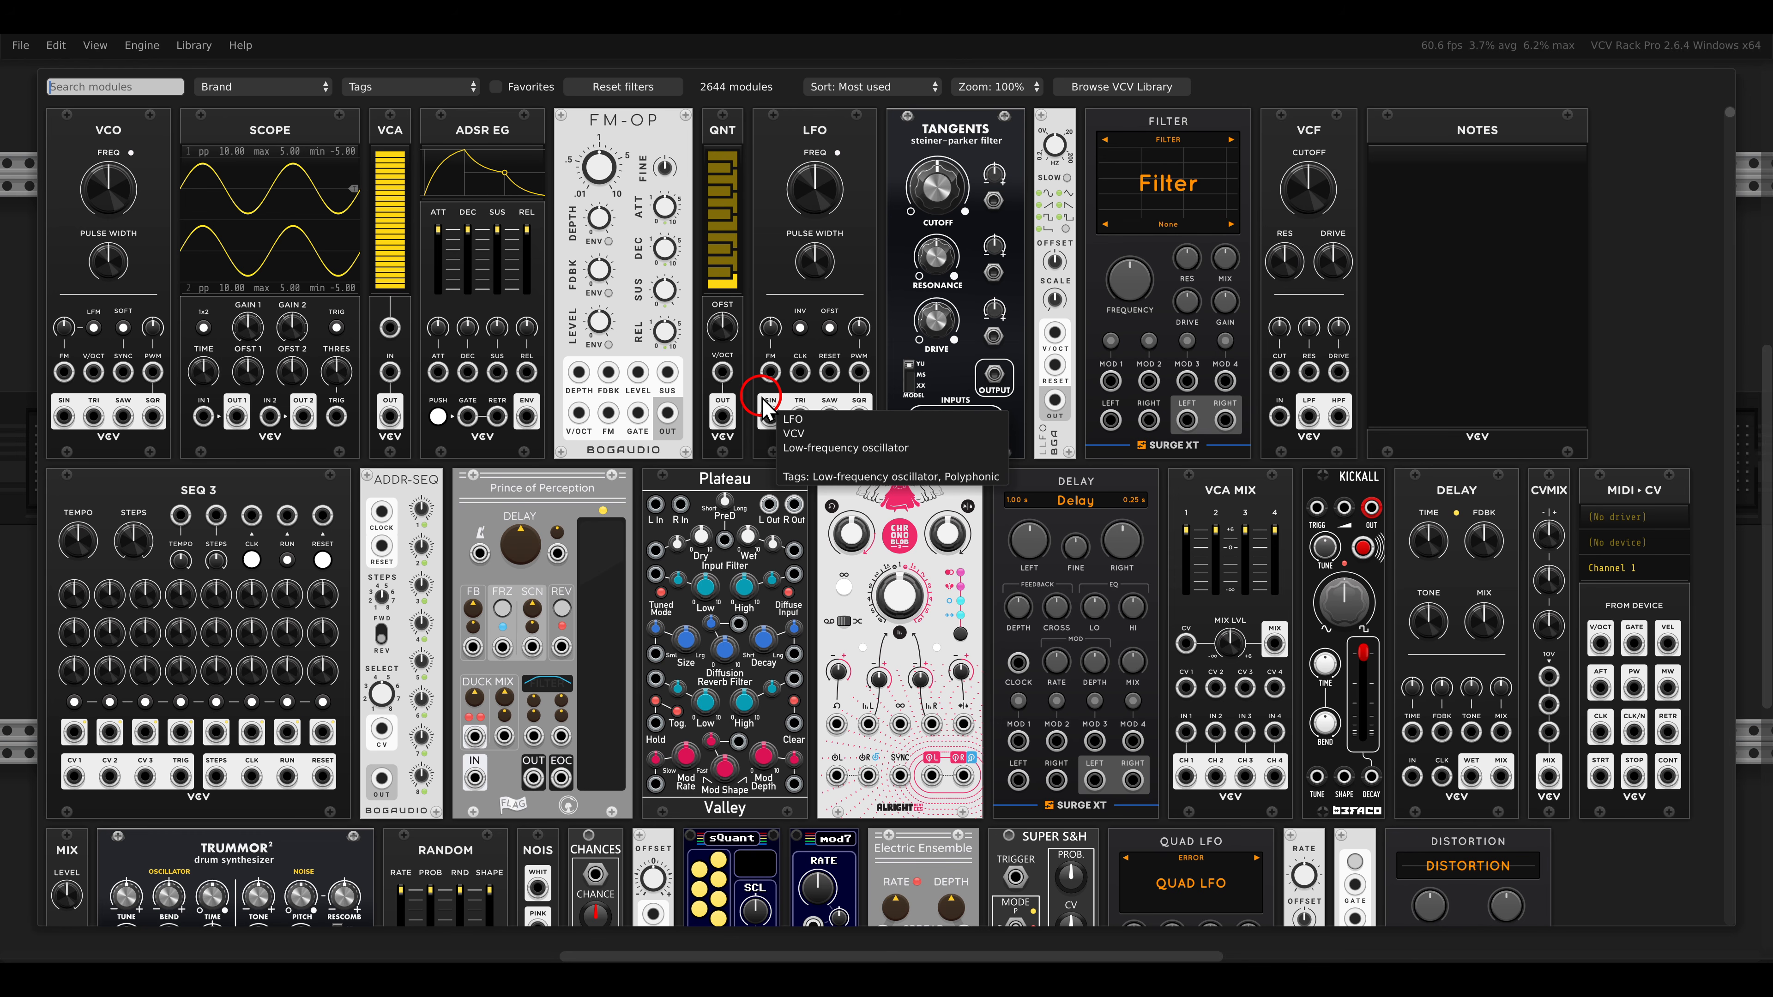
{"action": "type", "text": "sine"}
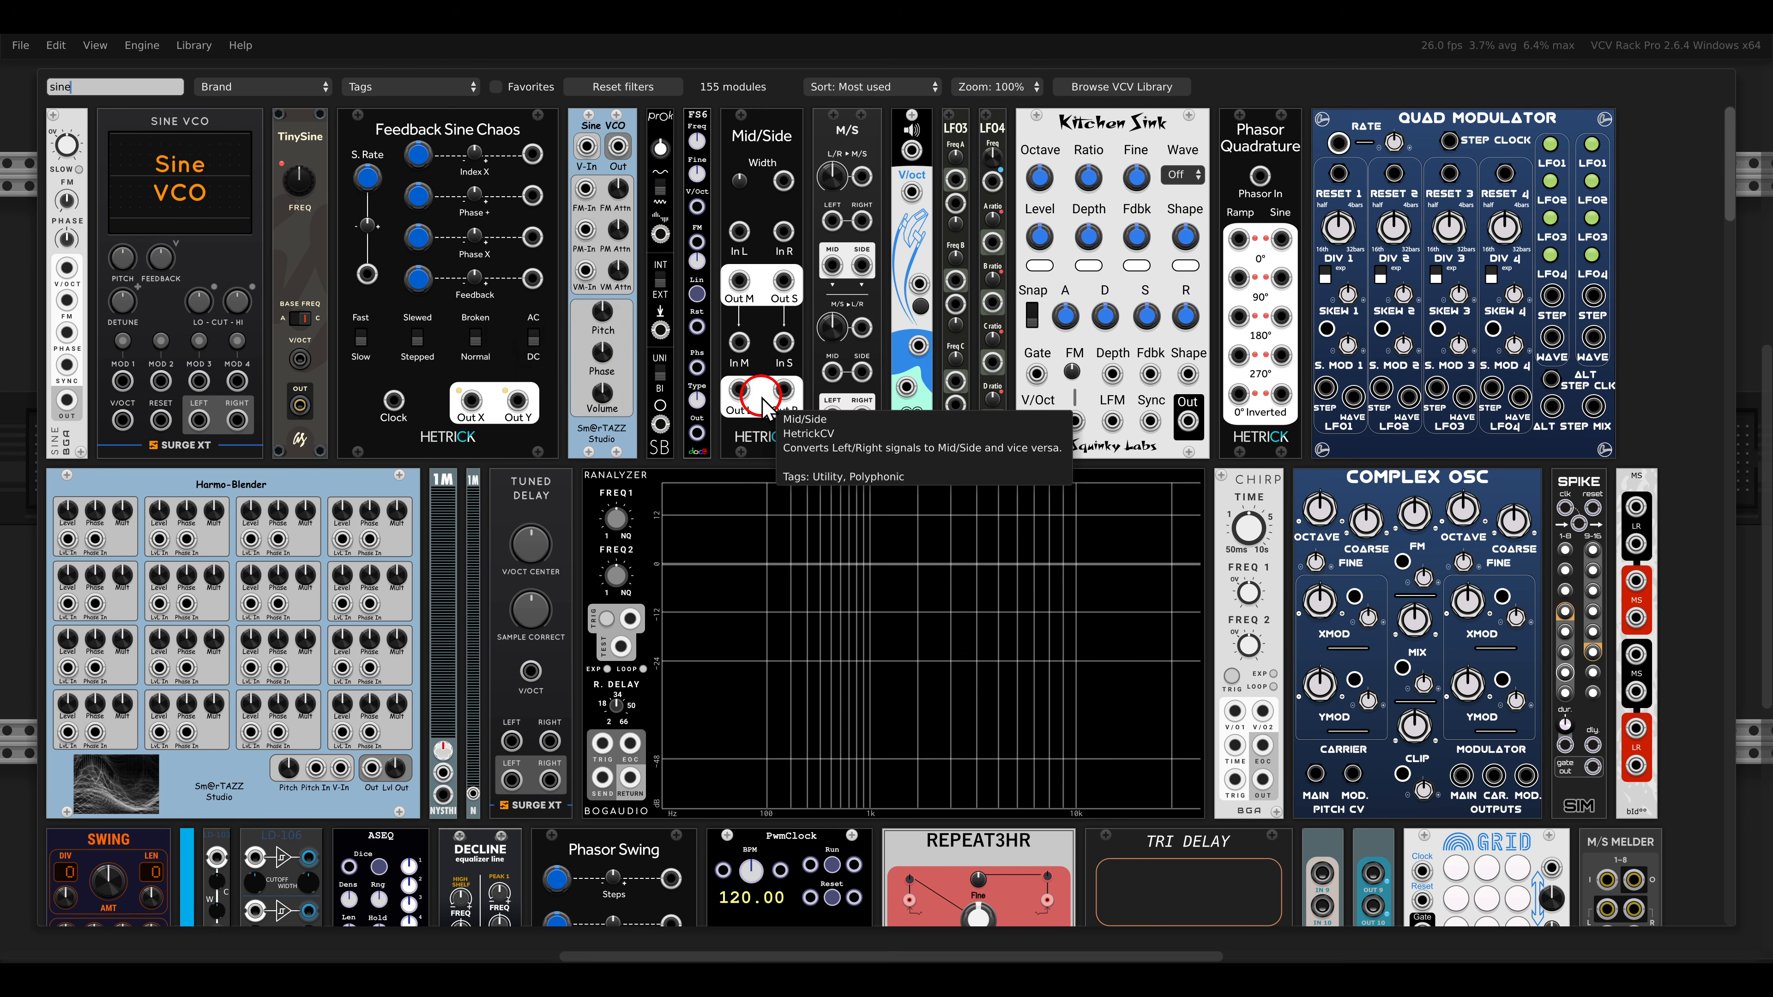
{"action": "left_click_drag", "start_coordinate": [202, 224], "coordinate": [551, 304]}
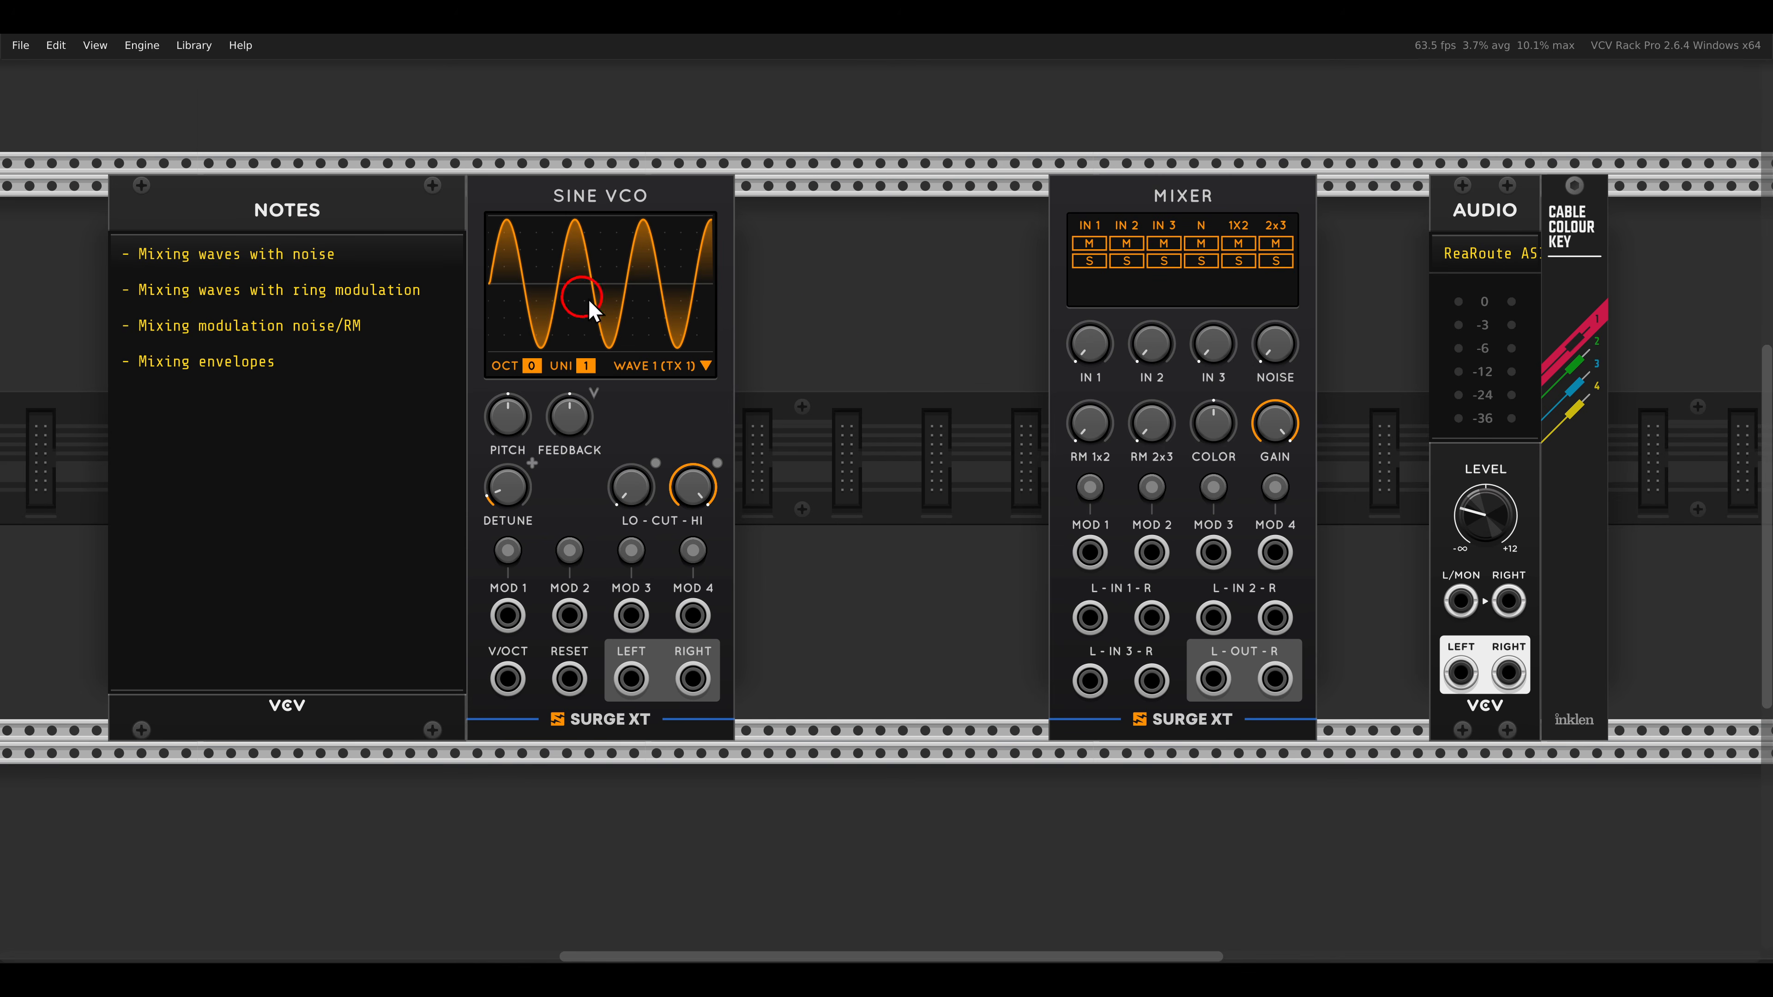
Add a Surge XT Classic VCO immediately to the right of the Sine VCO.
{"action": "right_click", "coordinate": [882, 321]}
{"action": "type", "text": "c"}
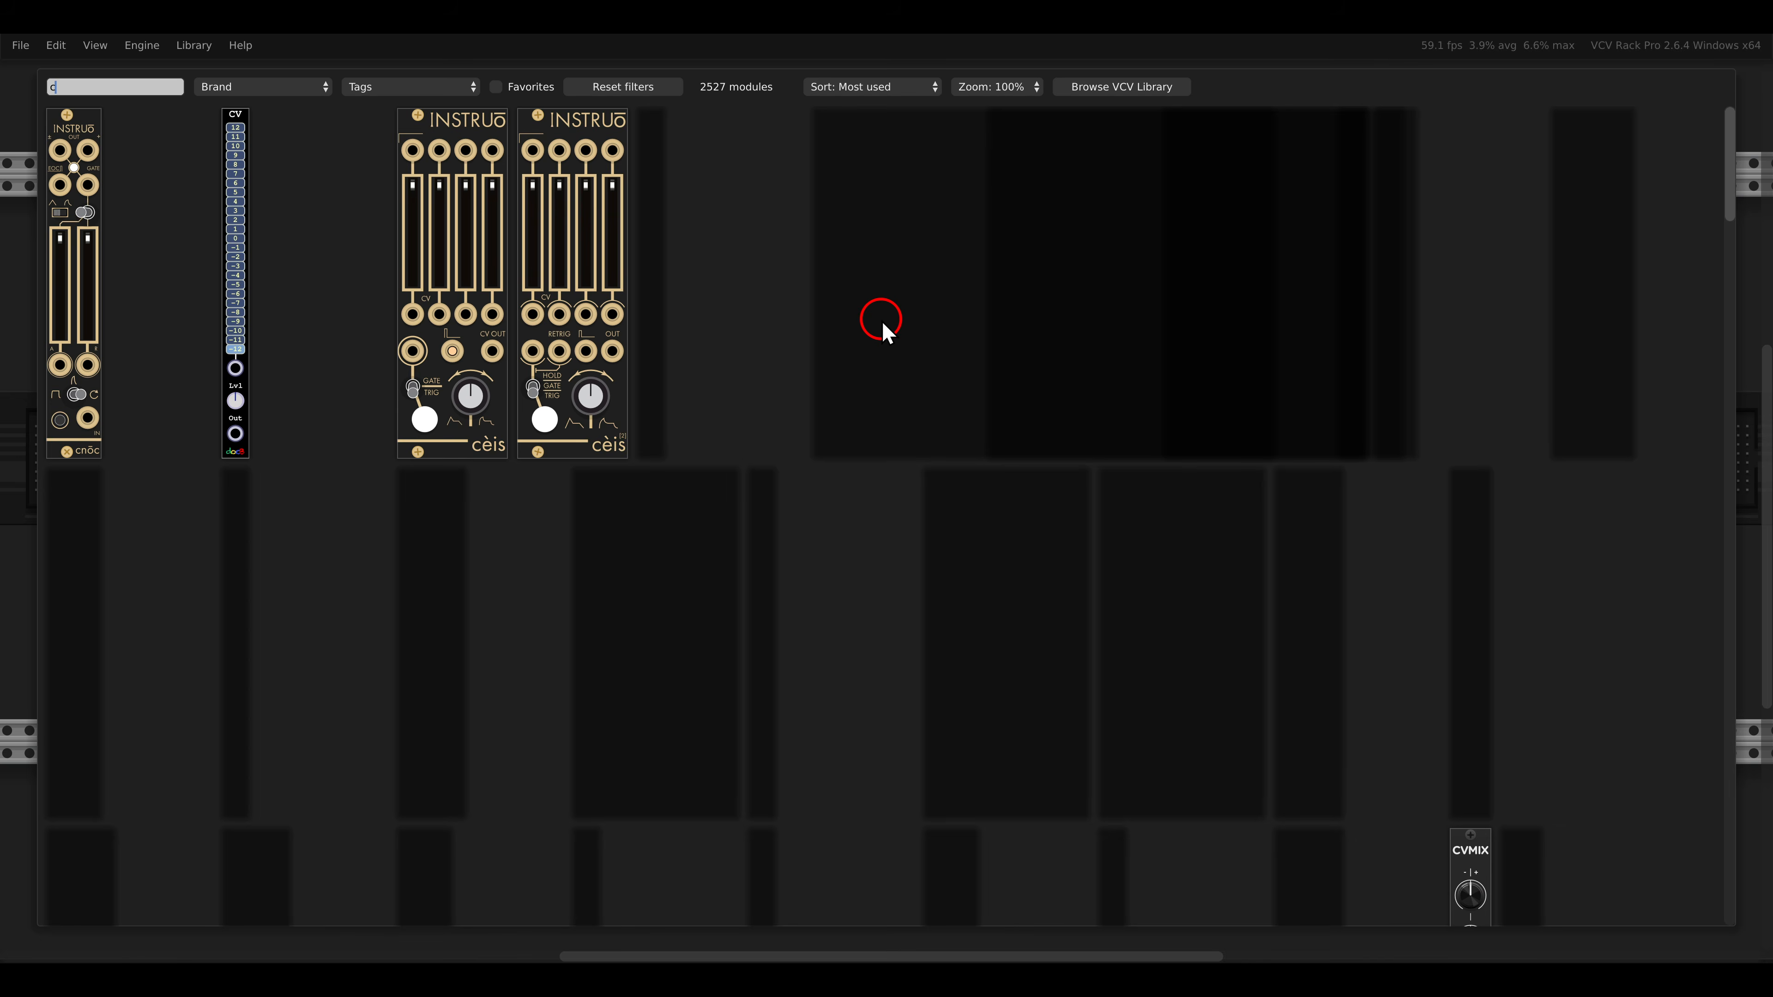
{"action": "type", "text": "lass"}
{"action": "left_click_drag", "start_coordinate": [435, 200], "coordinate": [726, 368]}
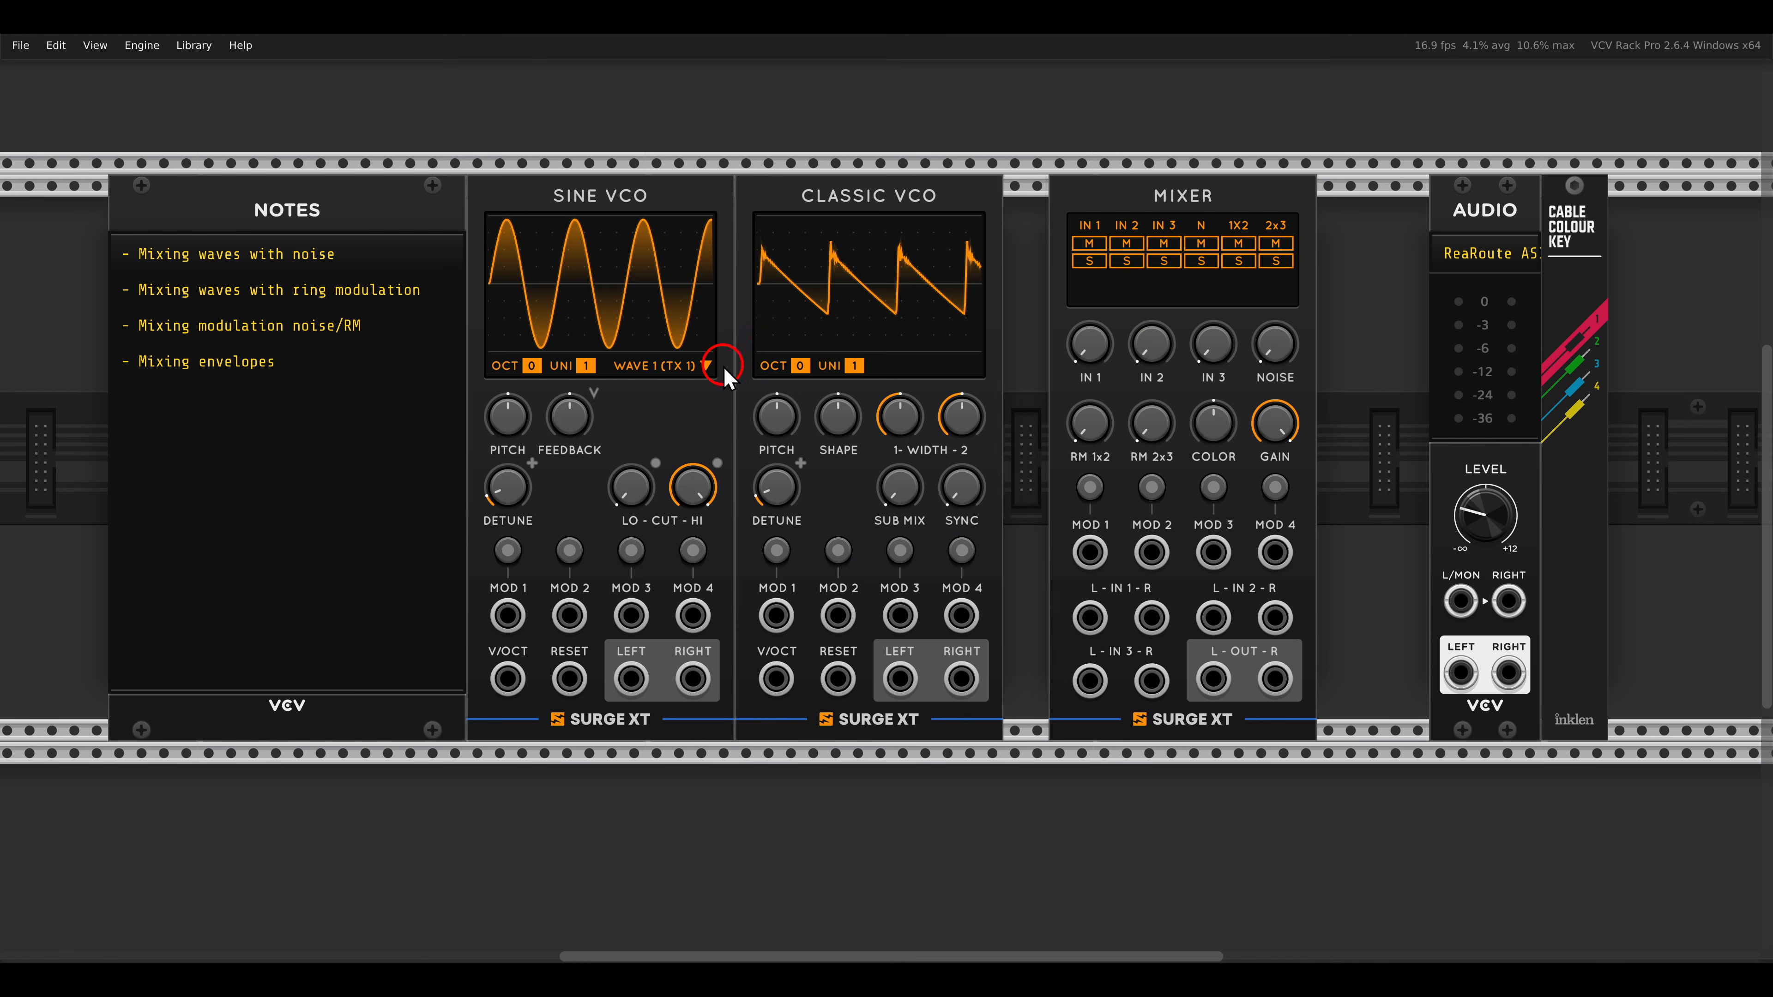
Shift the existing oscillators left to make room and add a Surge XT Modern VCO before the Mixer.
{"action": "scroll", "coordinate": [830, 430], "scroll_direction": "down", "scroll_amount": 3}
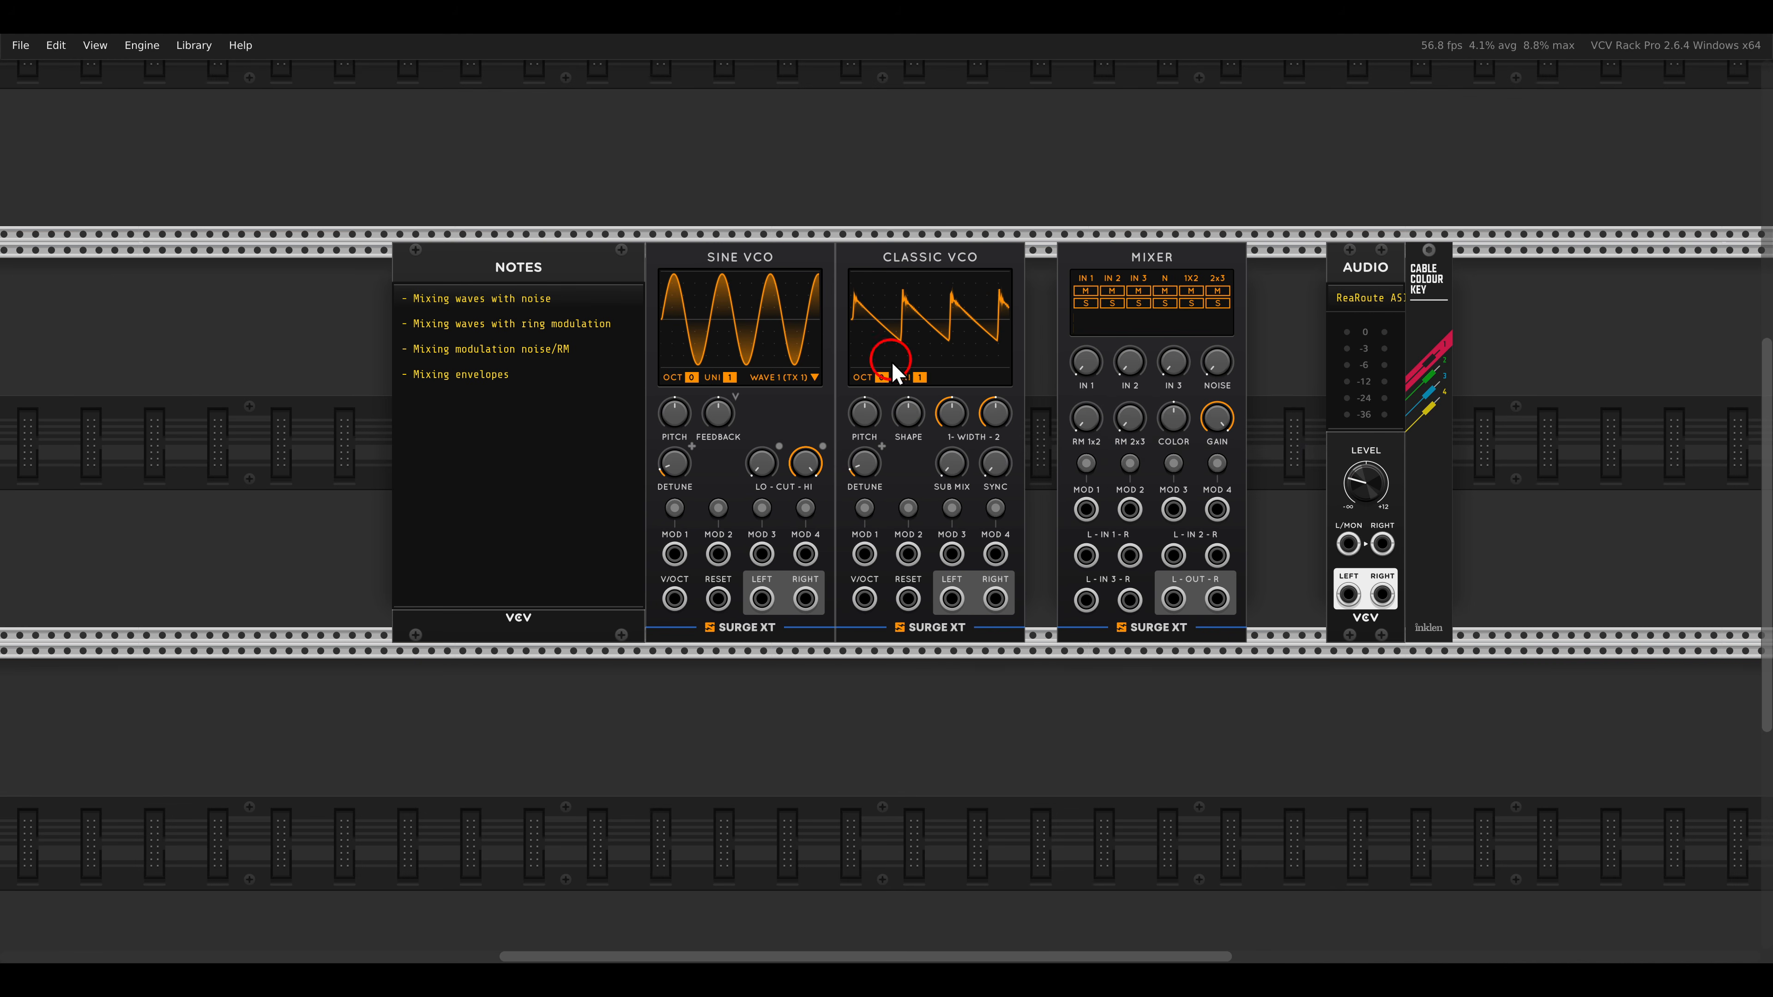
{"action": "left_click_drag", "start_coordinate": [937, 262], "coordinate": [774, 260]}
{"action": "right_click", "coordinate": [941, 301]}
{"action": "type", "text": "moder"}
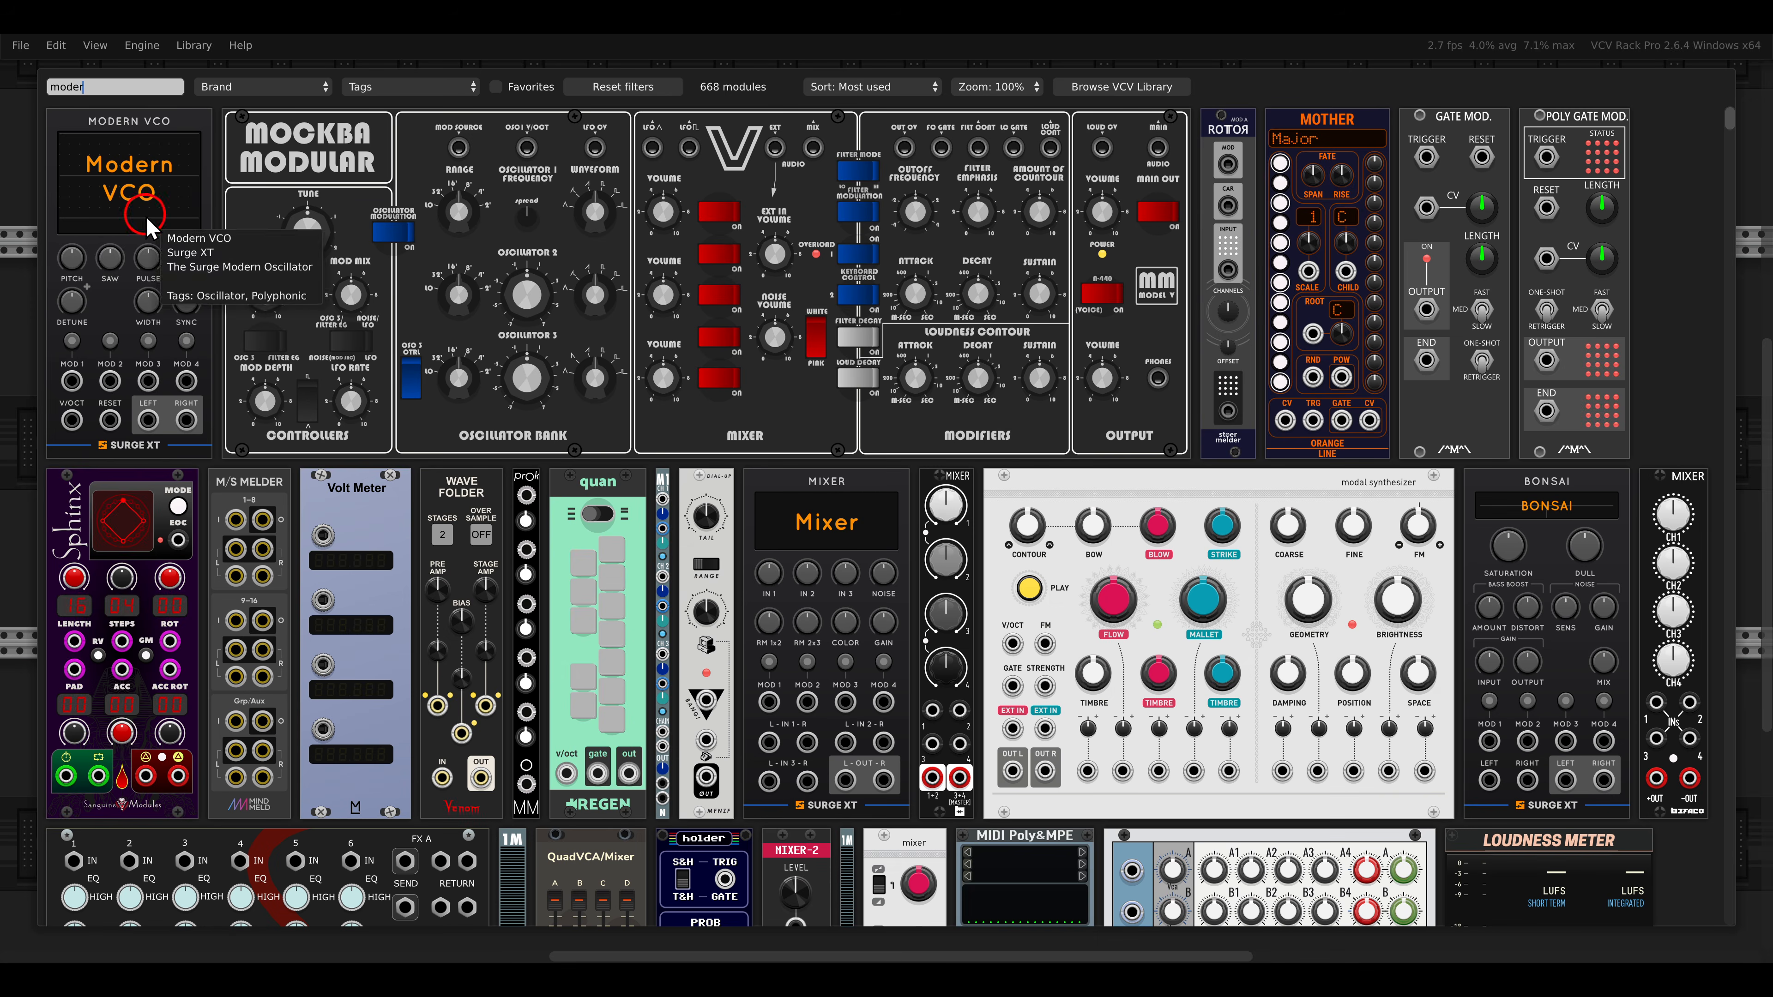
{"action": "left_click", "coordinate": [149, 227]}
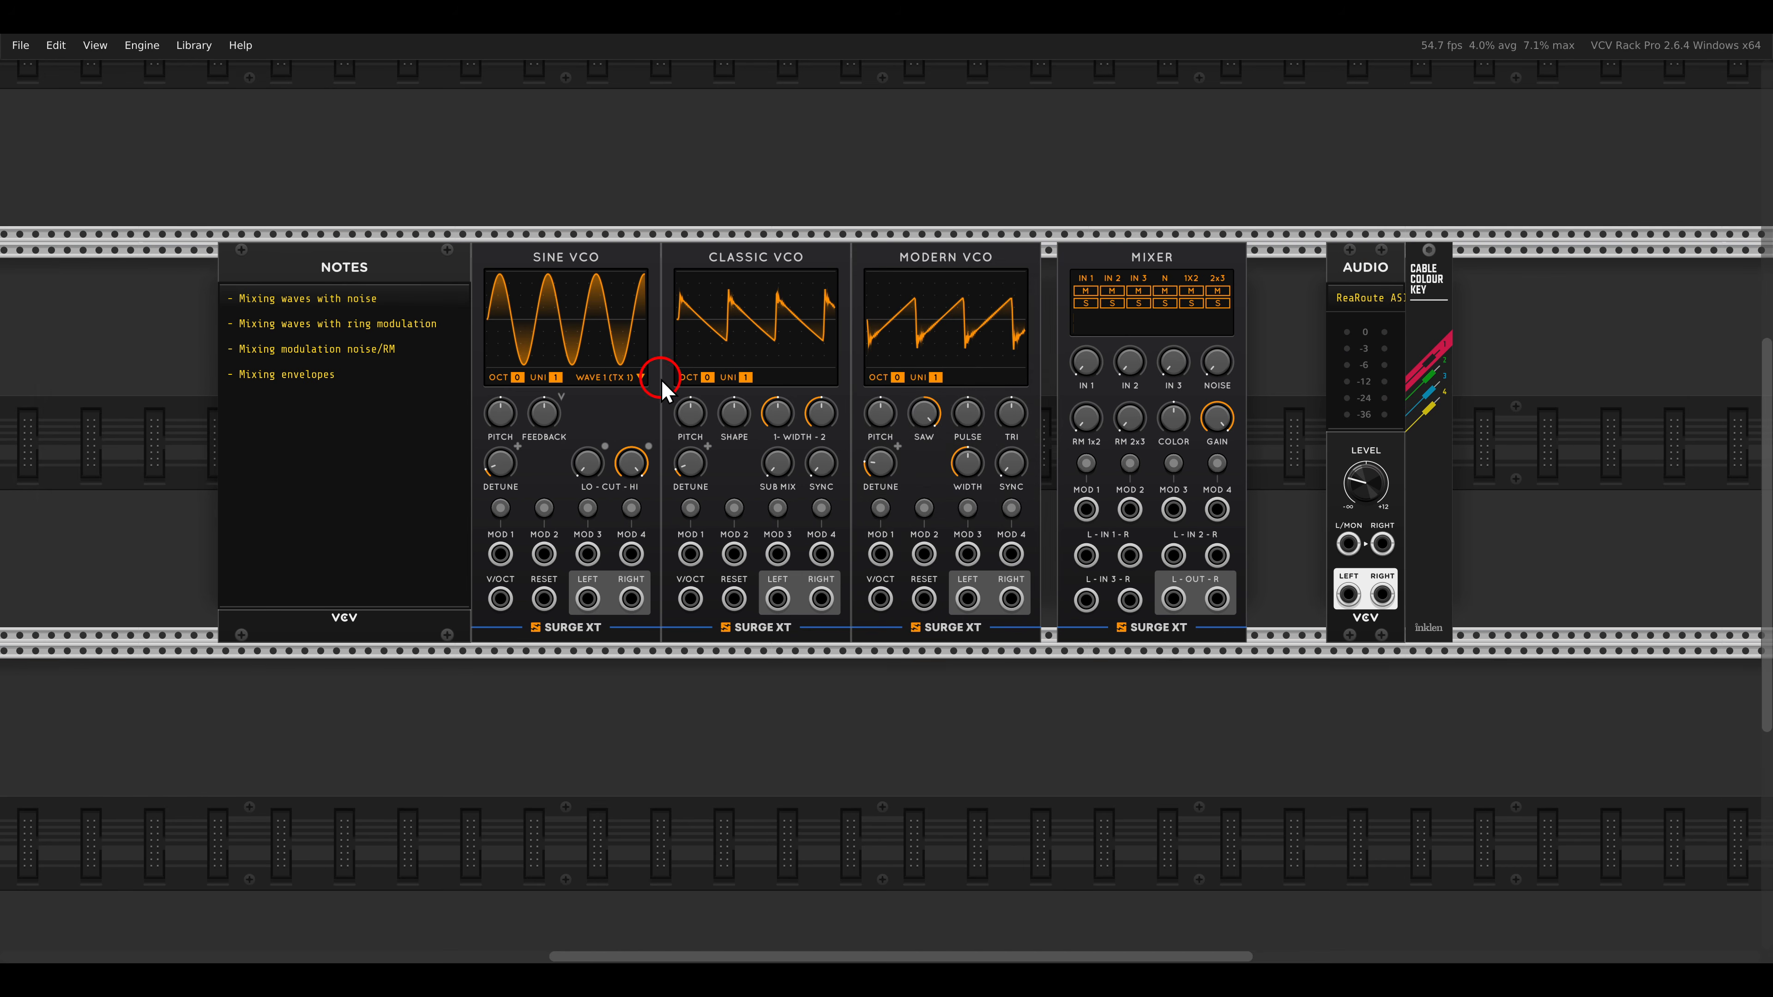
Patch the stereo outputs of the Sine, Classic and Modern VCOs into Mixer inputs 1, 2 and 3 respectively.
{"action": "scroll", "coordinate": [736, 541], "scroll_direction": "up", "scroll_amount": 2, "text": "ctrl"}
{"action": "left_click_drag", "start_coordinate": [525, 627], "coordinate": [601, 621]}
{"action": "left_click_drag", "start_coordinate": [792, 632], "coordinate": [1348, 576]}
{"action": "left_click_drag", "start_coordinate": [1420, 568], "coordinate": [857, 625]}
{"action": "left_click_drag", "start_coordinate": [1062, 627], "coordinate": [1230, 628]}
{"action": "left_click_drag", "start_coordinate": [1292, 629], "coordinate": [1122, 628]}
Add an ADSR EG to the right of the Mixer and patch its envelope output into the Mixer's MOD 1 to modulate the gain.
{"action": "left_click_drag", "start_coordinate": [1263, 135], "coordinate": [1155, 160]}
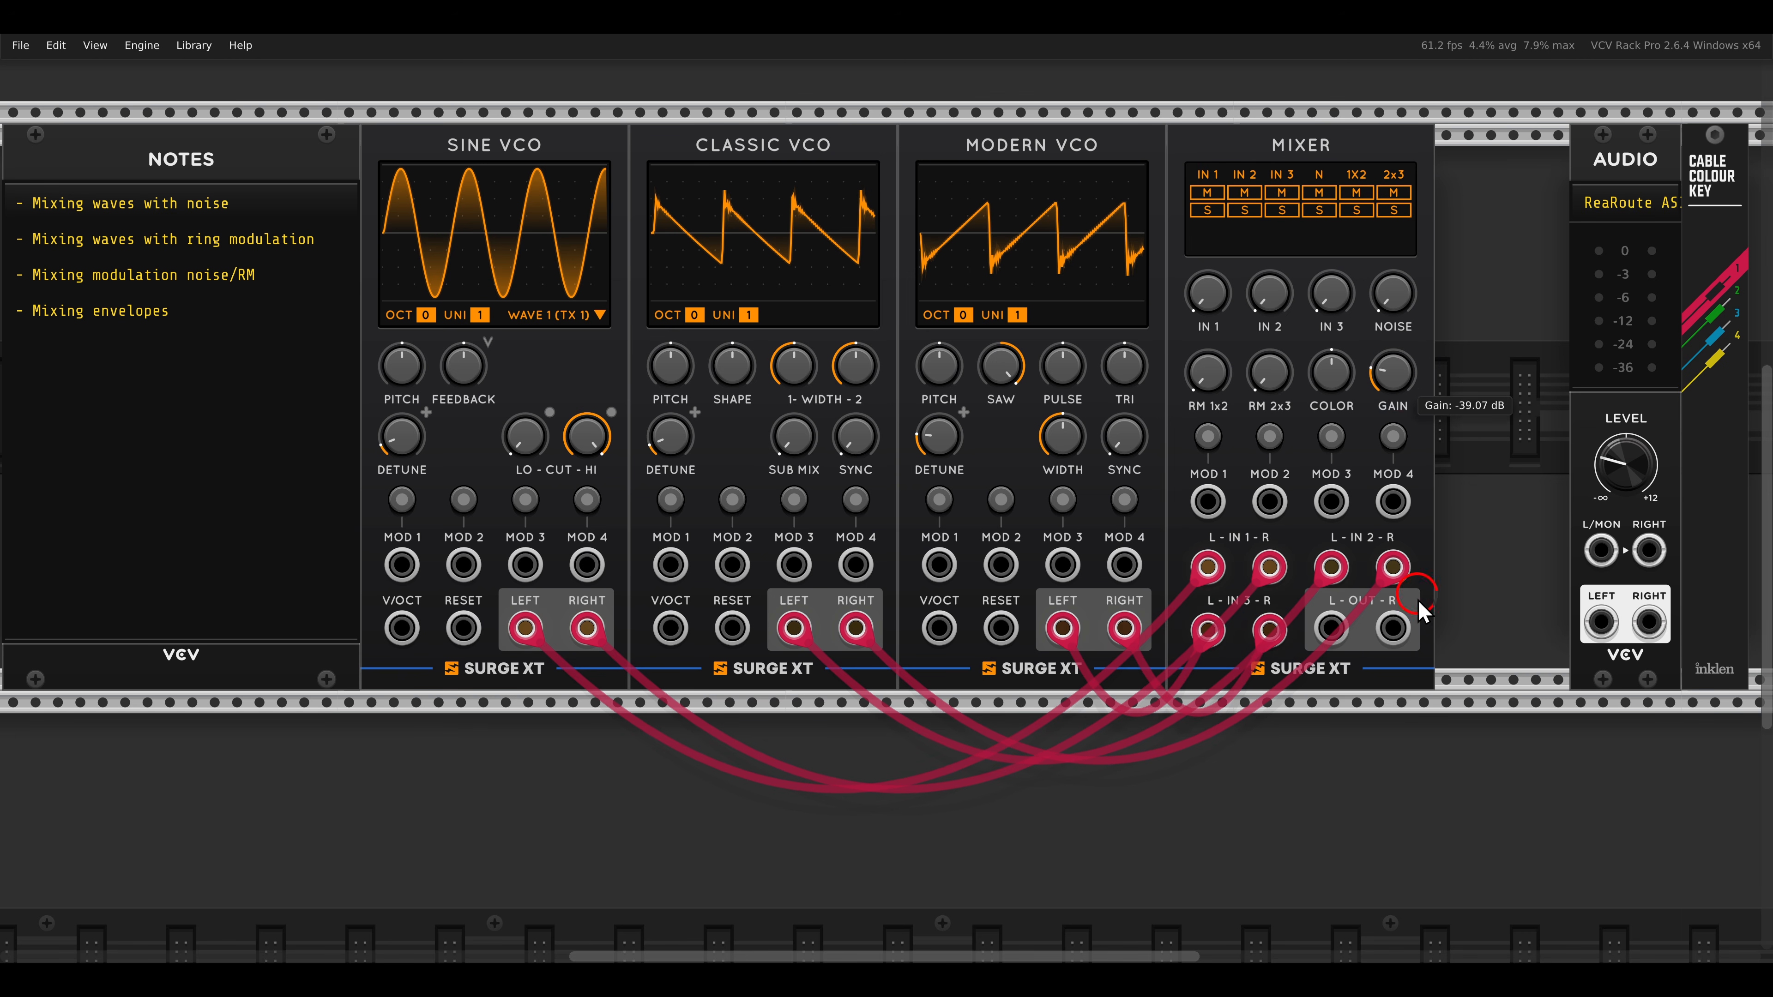
{"action": "left_click_drag", "start_coordinate": [1370, 183], "coordinate": [1164, 158]}
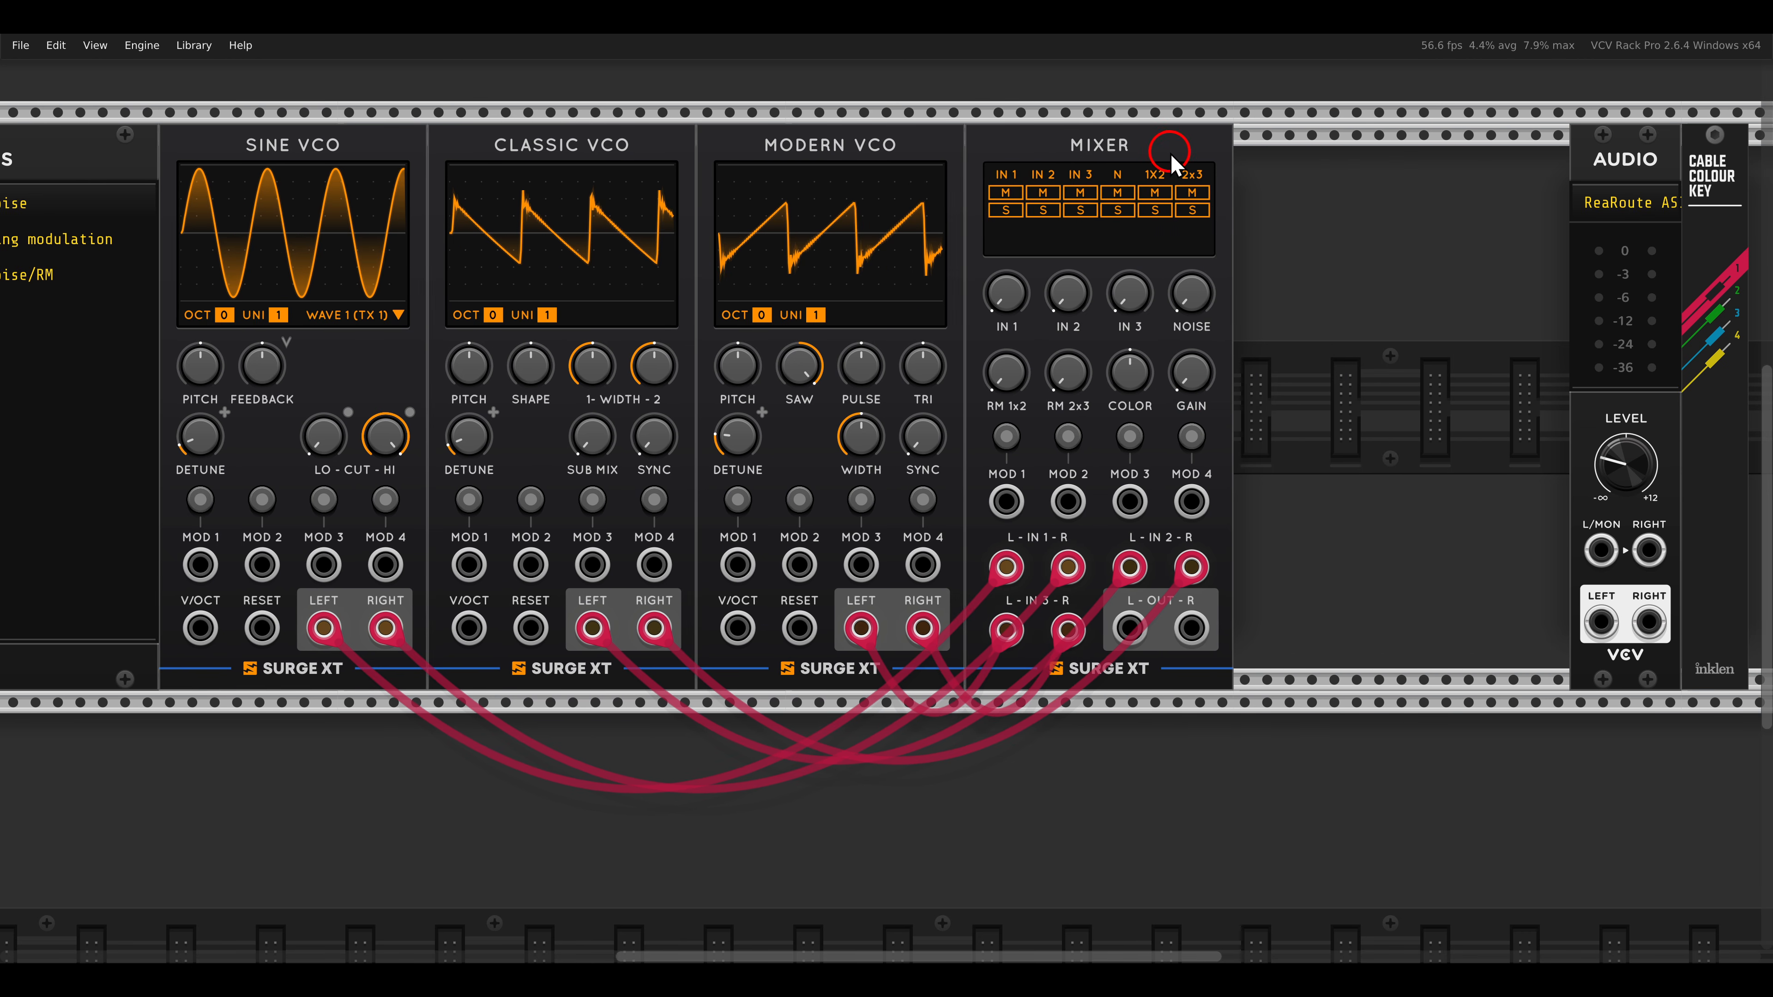
{"action": "right_click", "coordinate": [1310, 289]}
{"action": "key", "text": "BackSpace"}
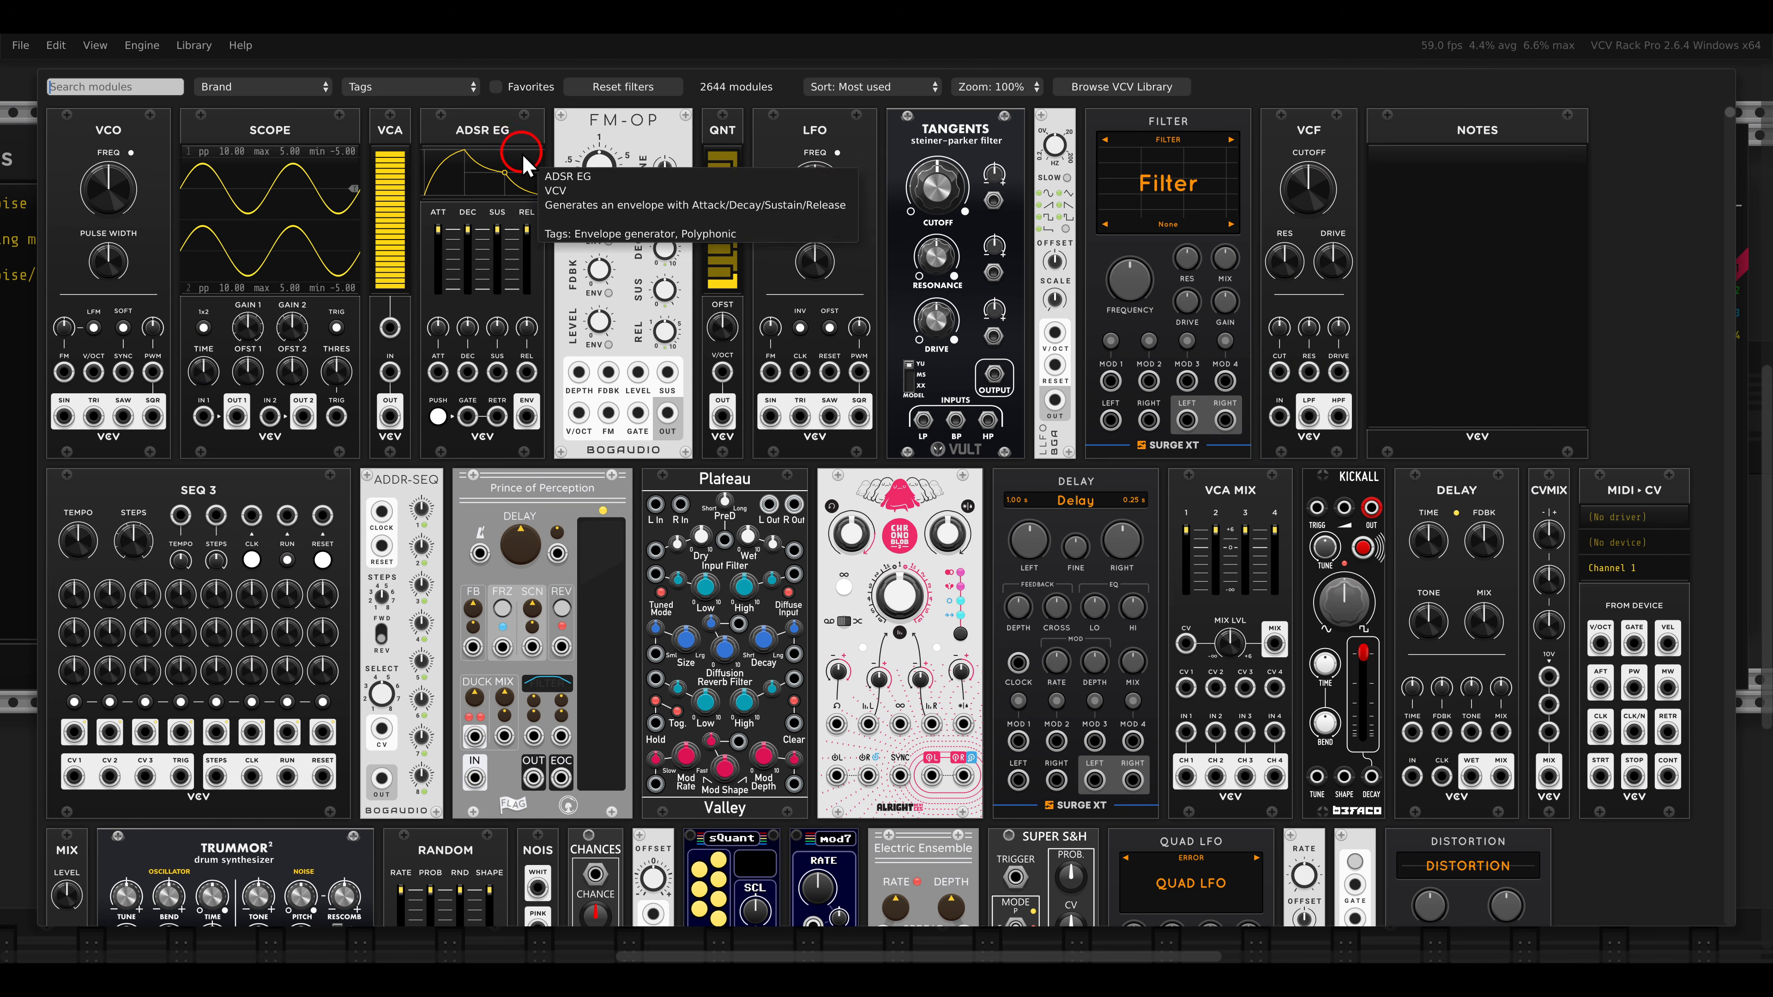
{"action": "key", "text": "Escape"}
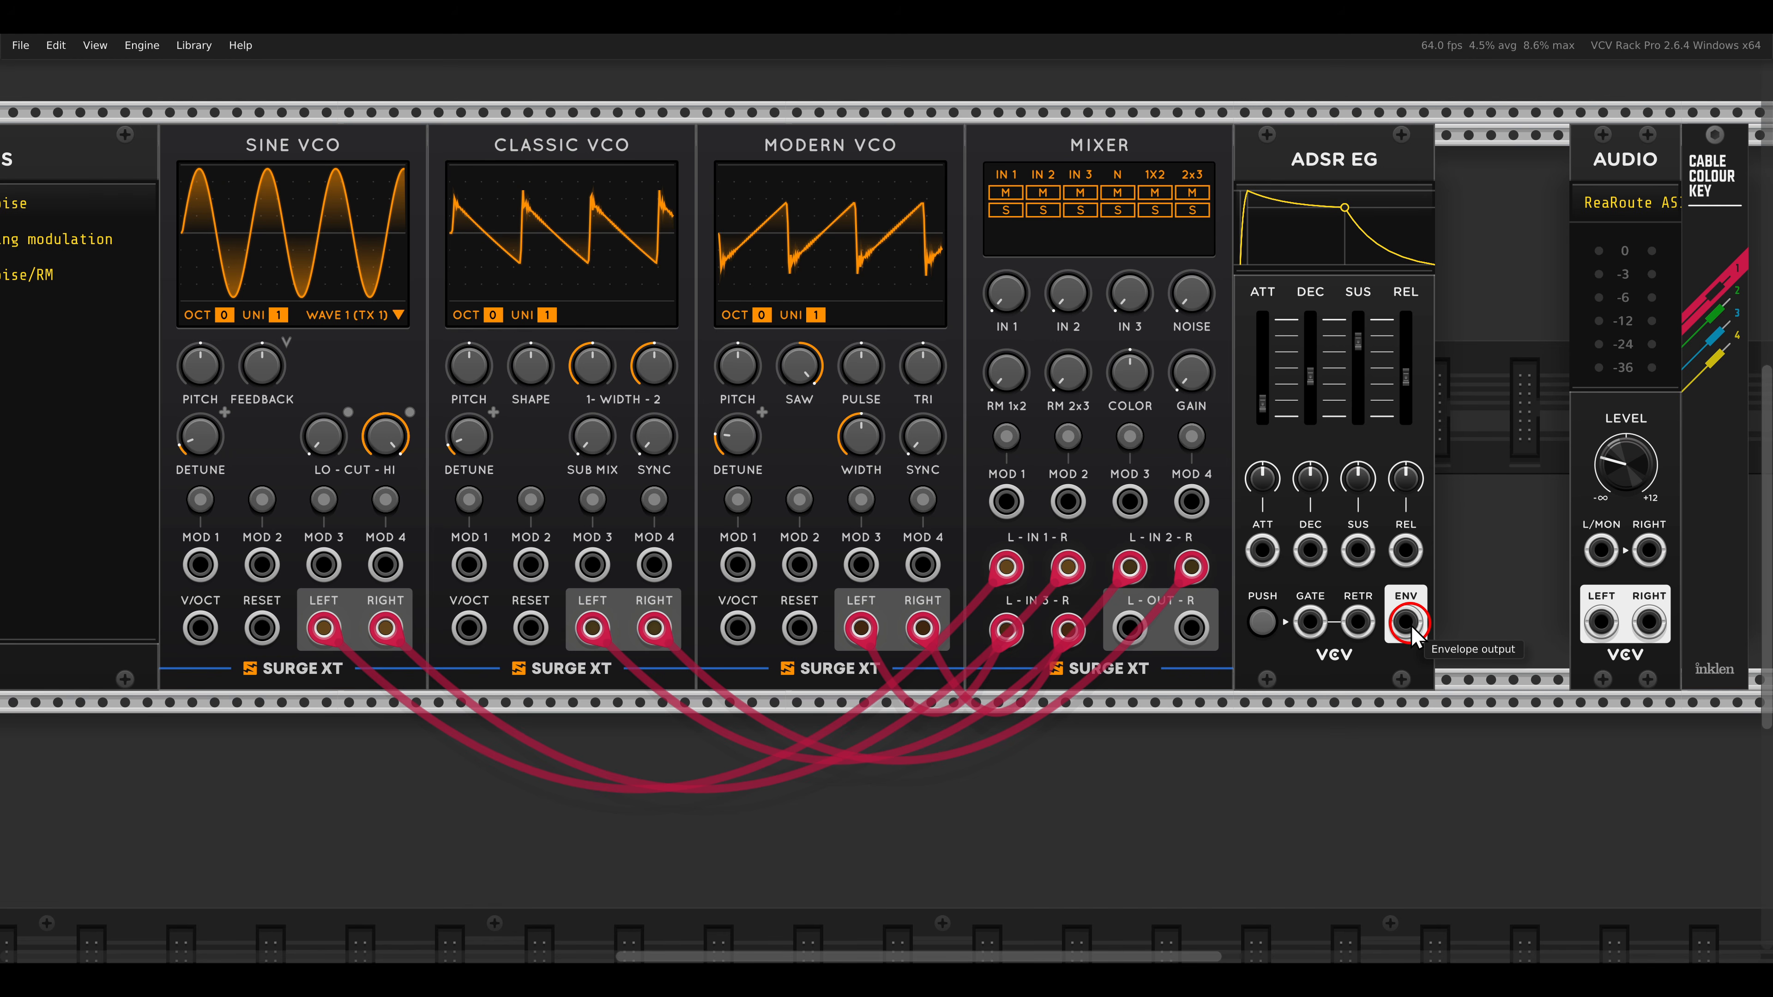
{"action": "left_click_drag", "start_coordinate": [1406, 622], "coordinate": [1008, 503]}
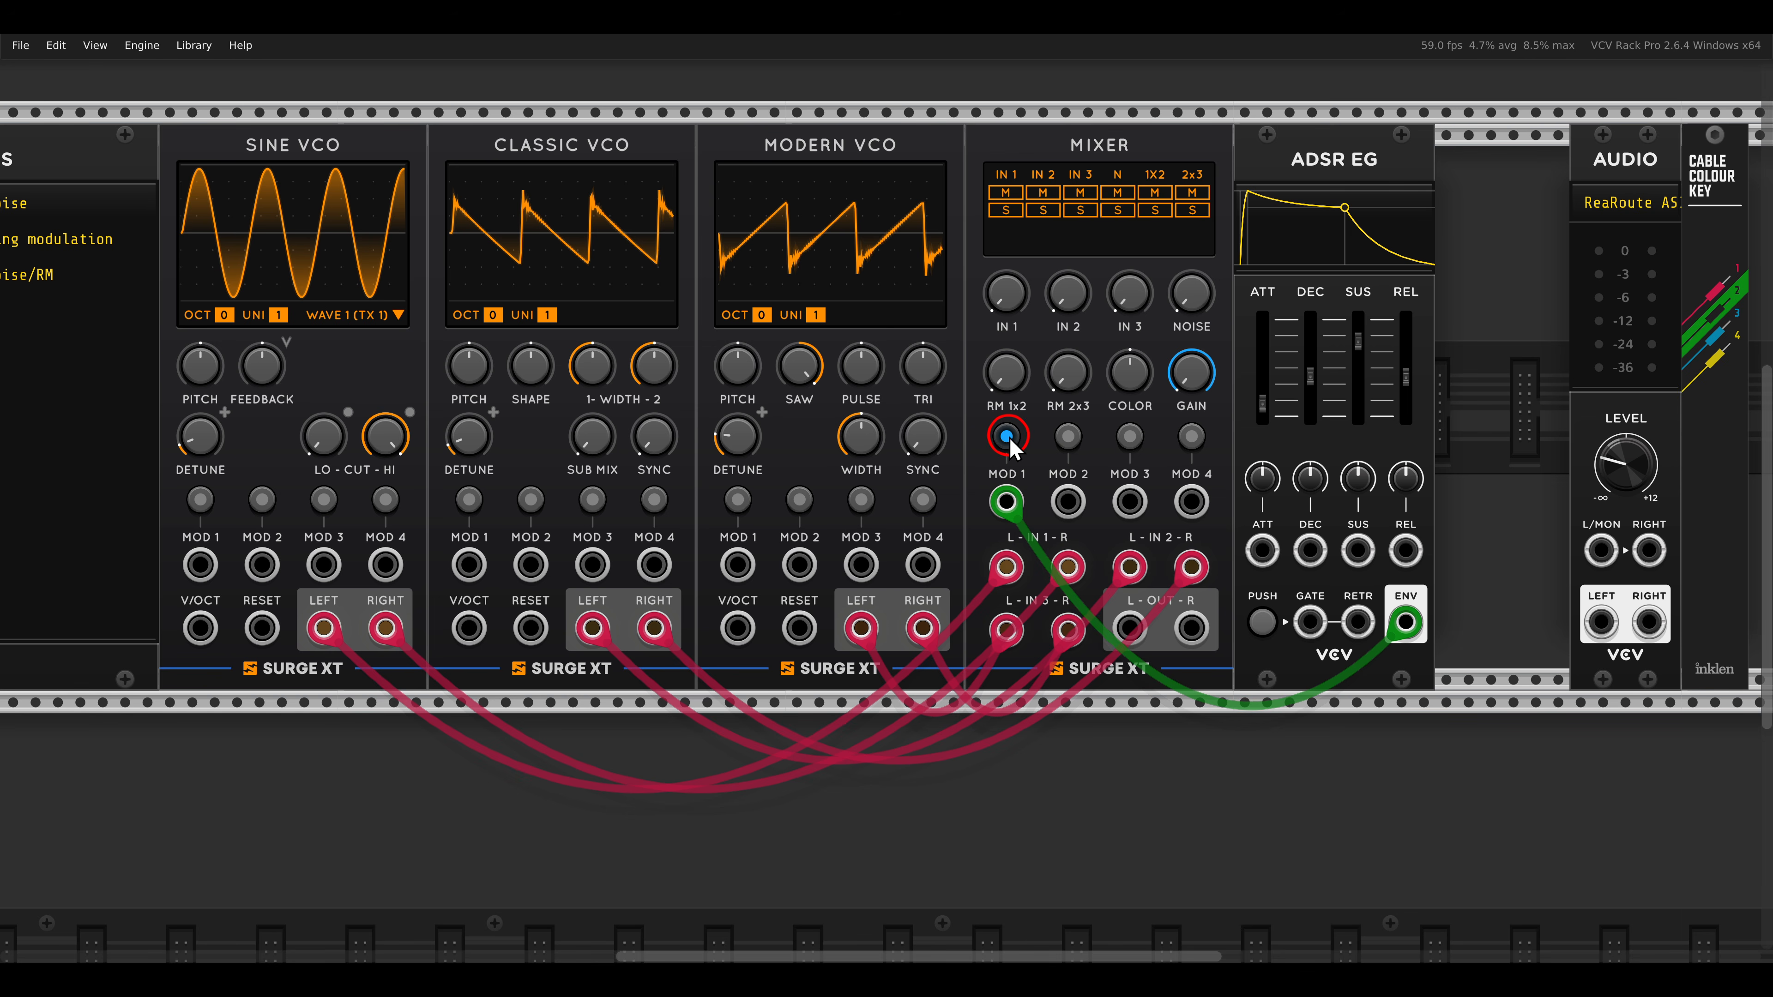
Make room between the Notes module and the oscillators and add an Impromptu CLKD clock at 132 BPM.
{"action": "scroll", "coordinate": [1010, 447], "scroll_direction": "down", "scroll_amount": 2}
{"action": "left_click_drag", "start_coordinate": [793, 403], "coordinate": [1056, 410]}
{"action": "left_click_drag", "start_coordinate": [670, 269], "coordinate": [312, 264]}
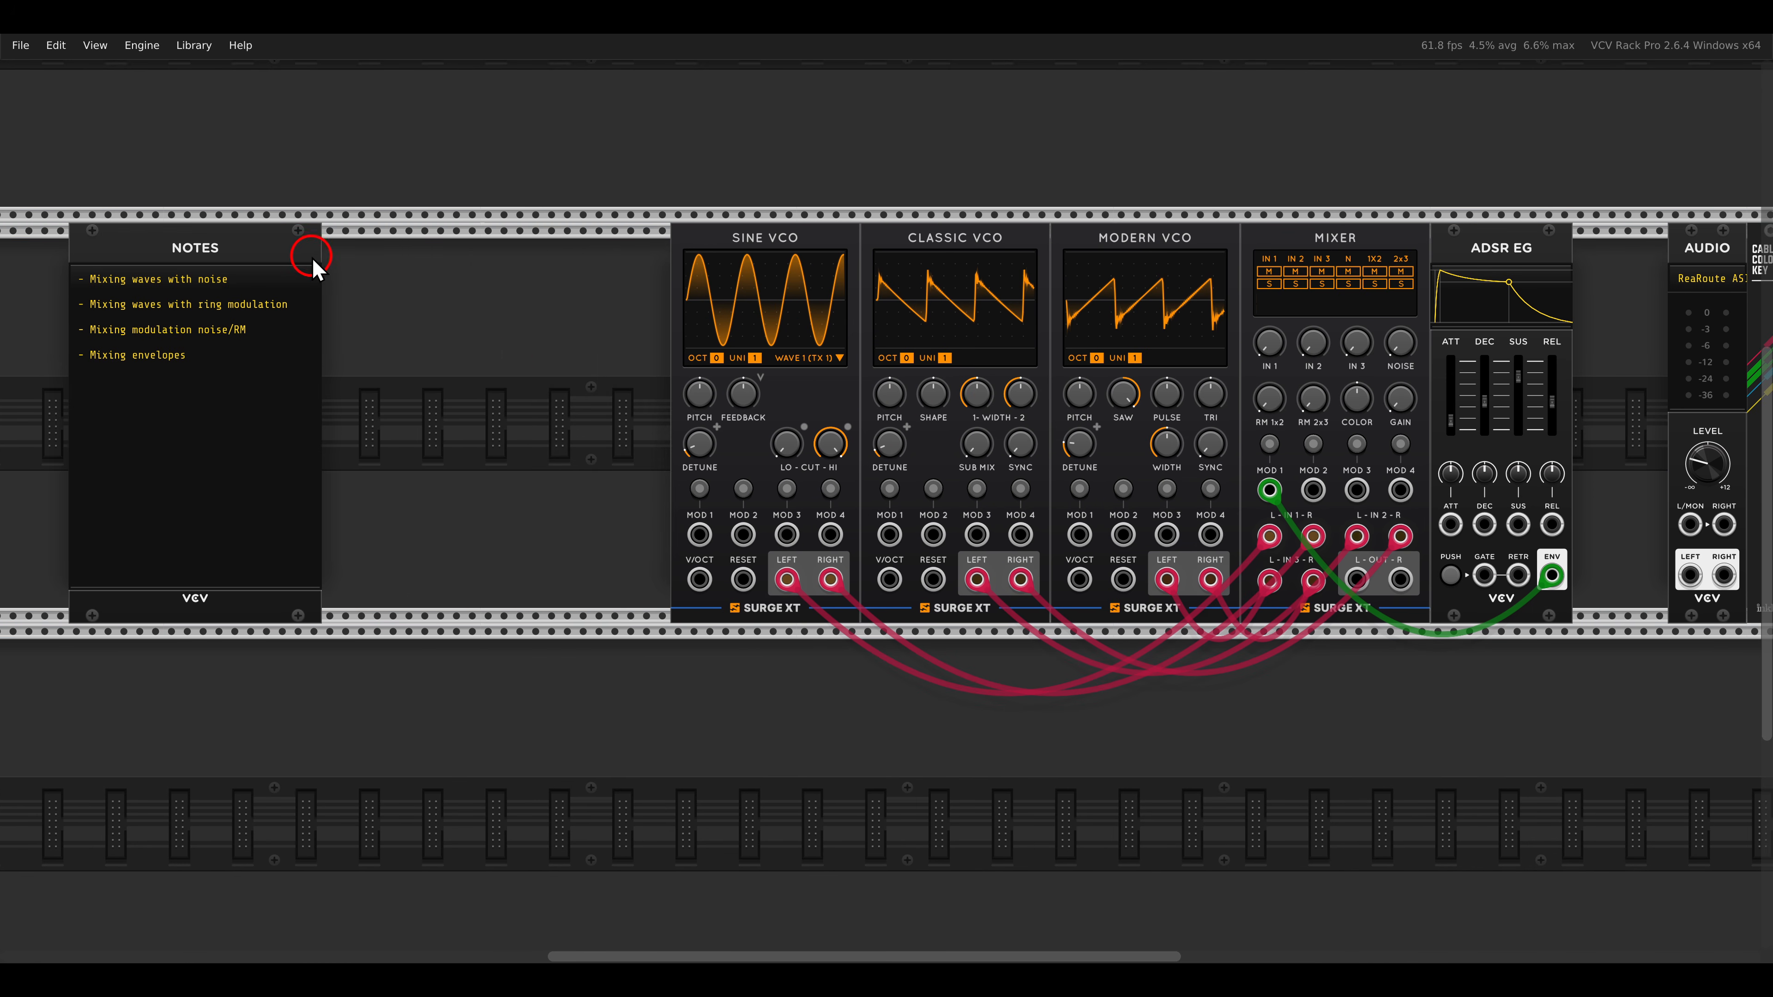
{"action": "right_click", "coordinate": [524, 356]}
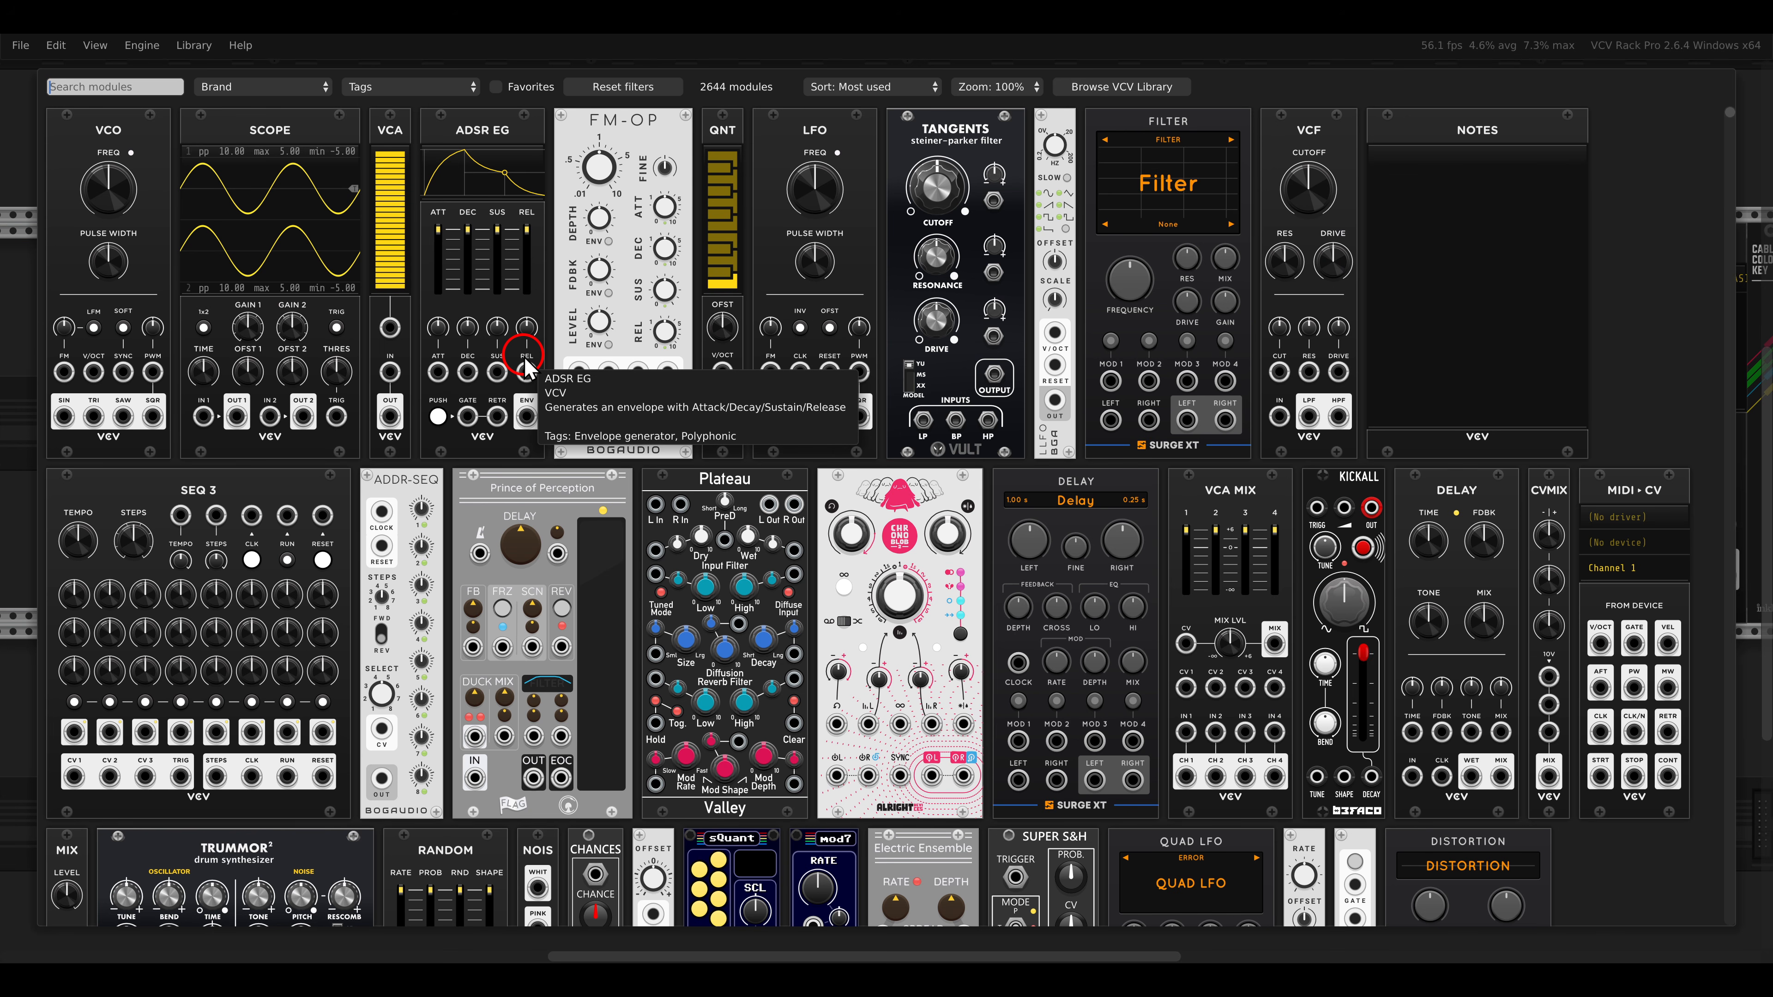
{"action": "type", "text": "clck"}
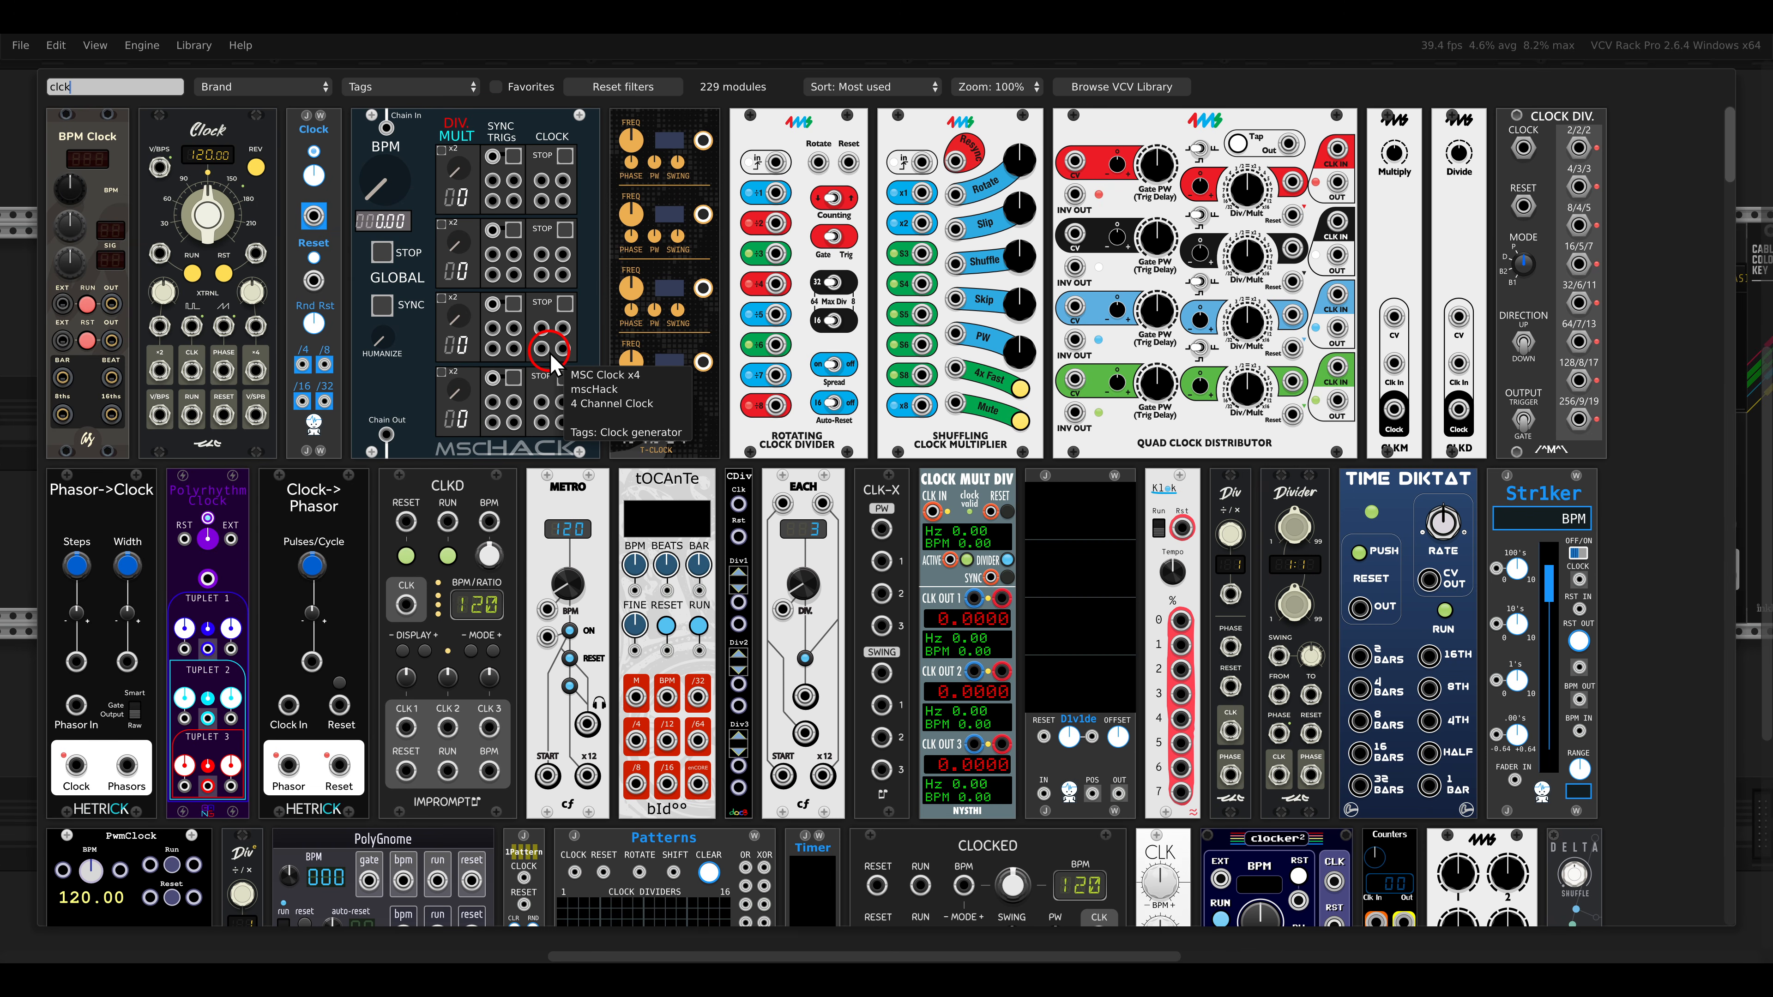
{"action": "left_click", "coordinate": [431, 499]}
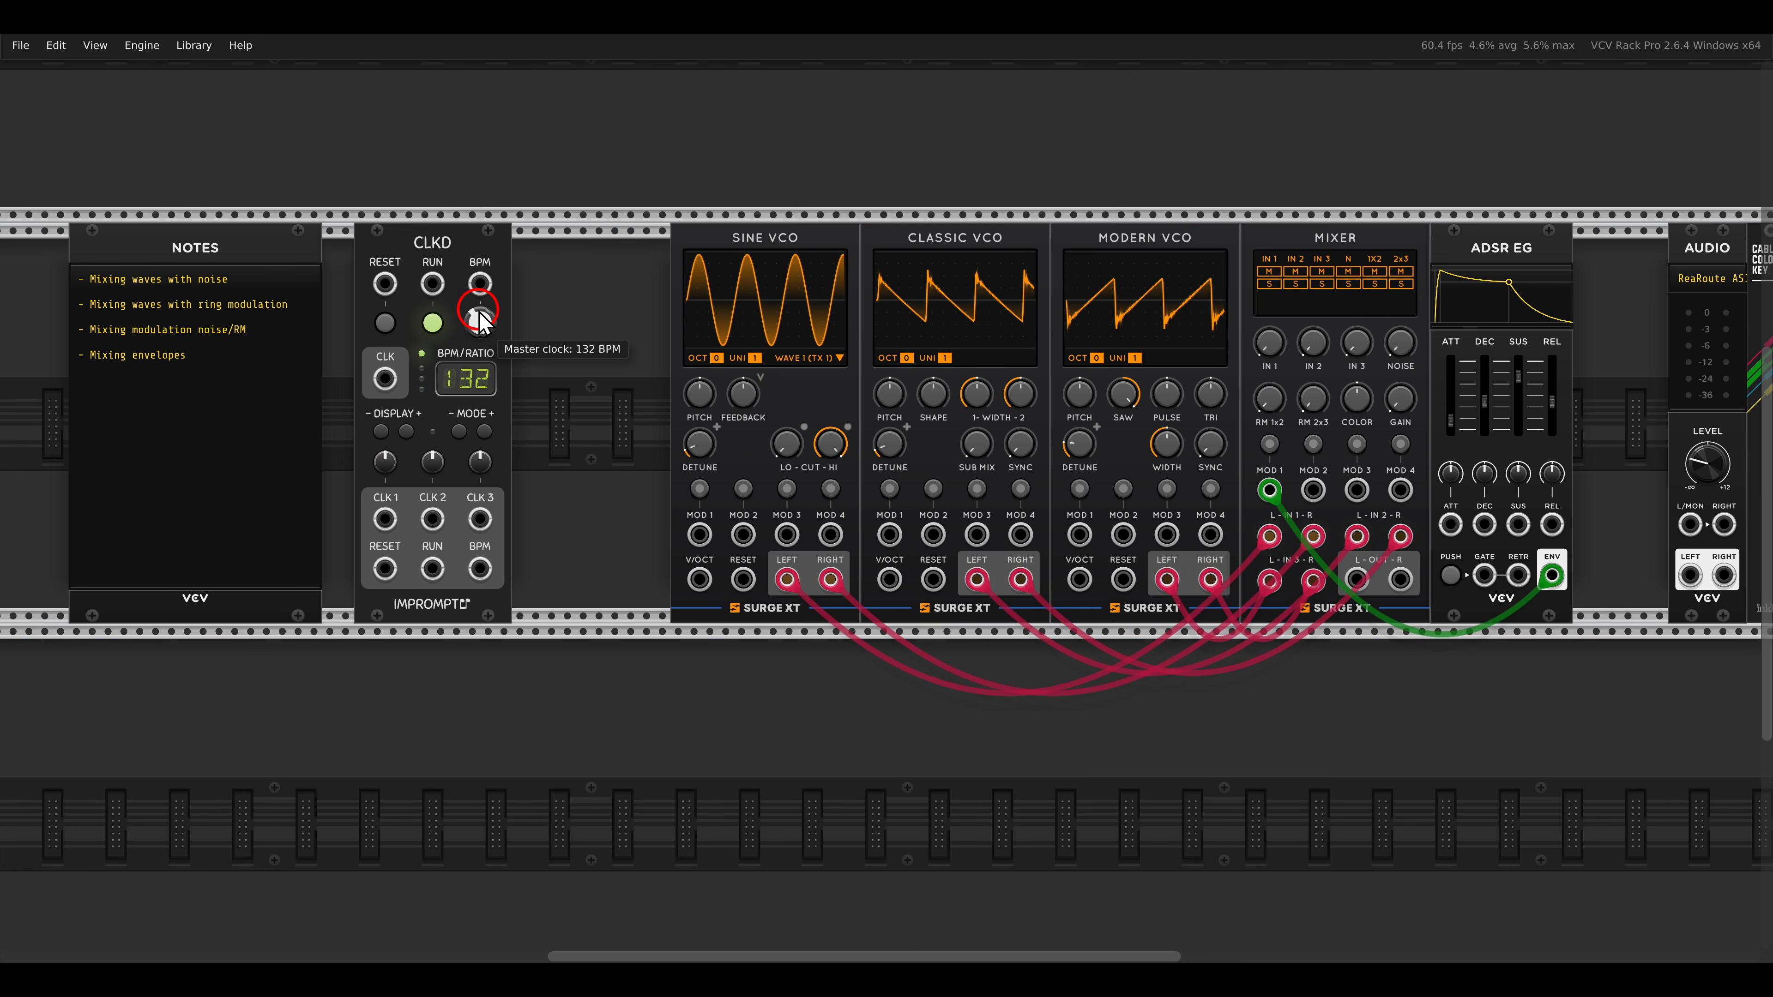
Set the CLKD's clock 1 ratio to x4 and patch its CLK 1 output into the ADSR EG's gate.
{"action": "left_click_drag", "start_coordinate": [385, 468], "coordinate": [386, 447]}
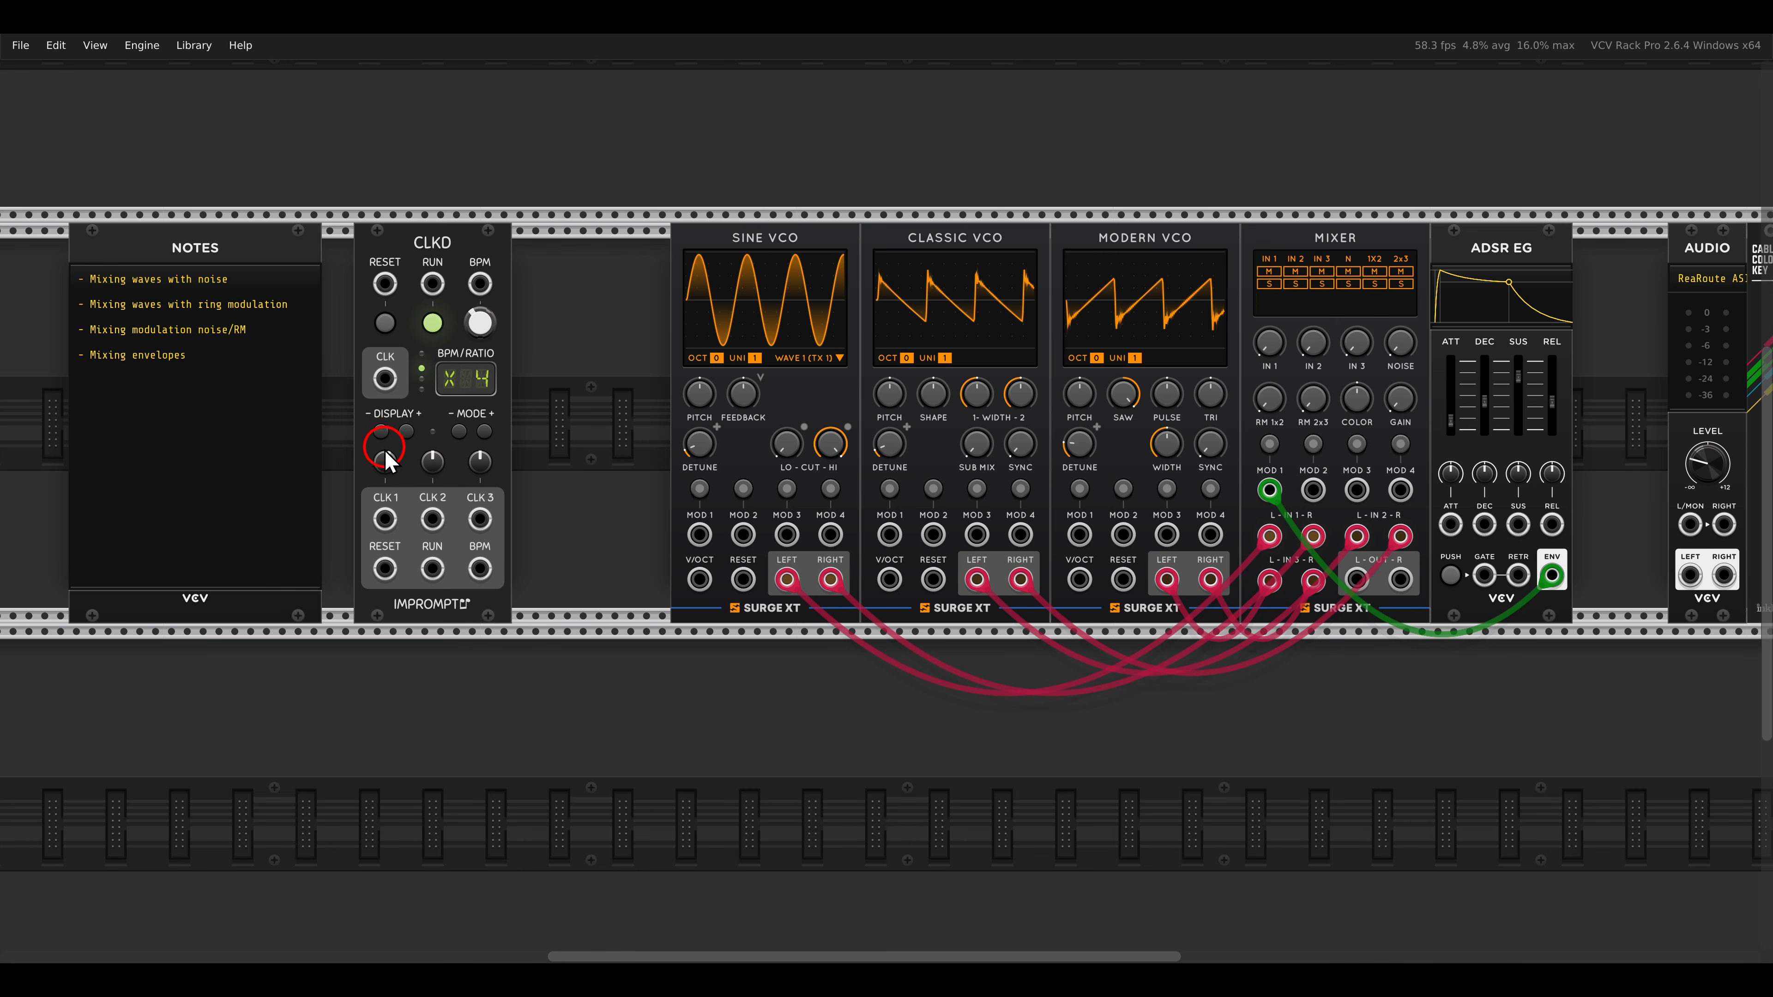
{"action": "left_click_drag", "start_coordinate": [384, 519], "coordinate": [1484, 577]}
{"action": "scroll", "coordinate": [1162, 621], "scroll_direction": "up", "scroll_amount": 5}
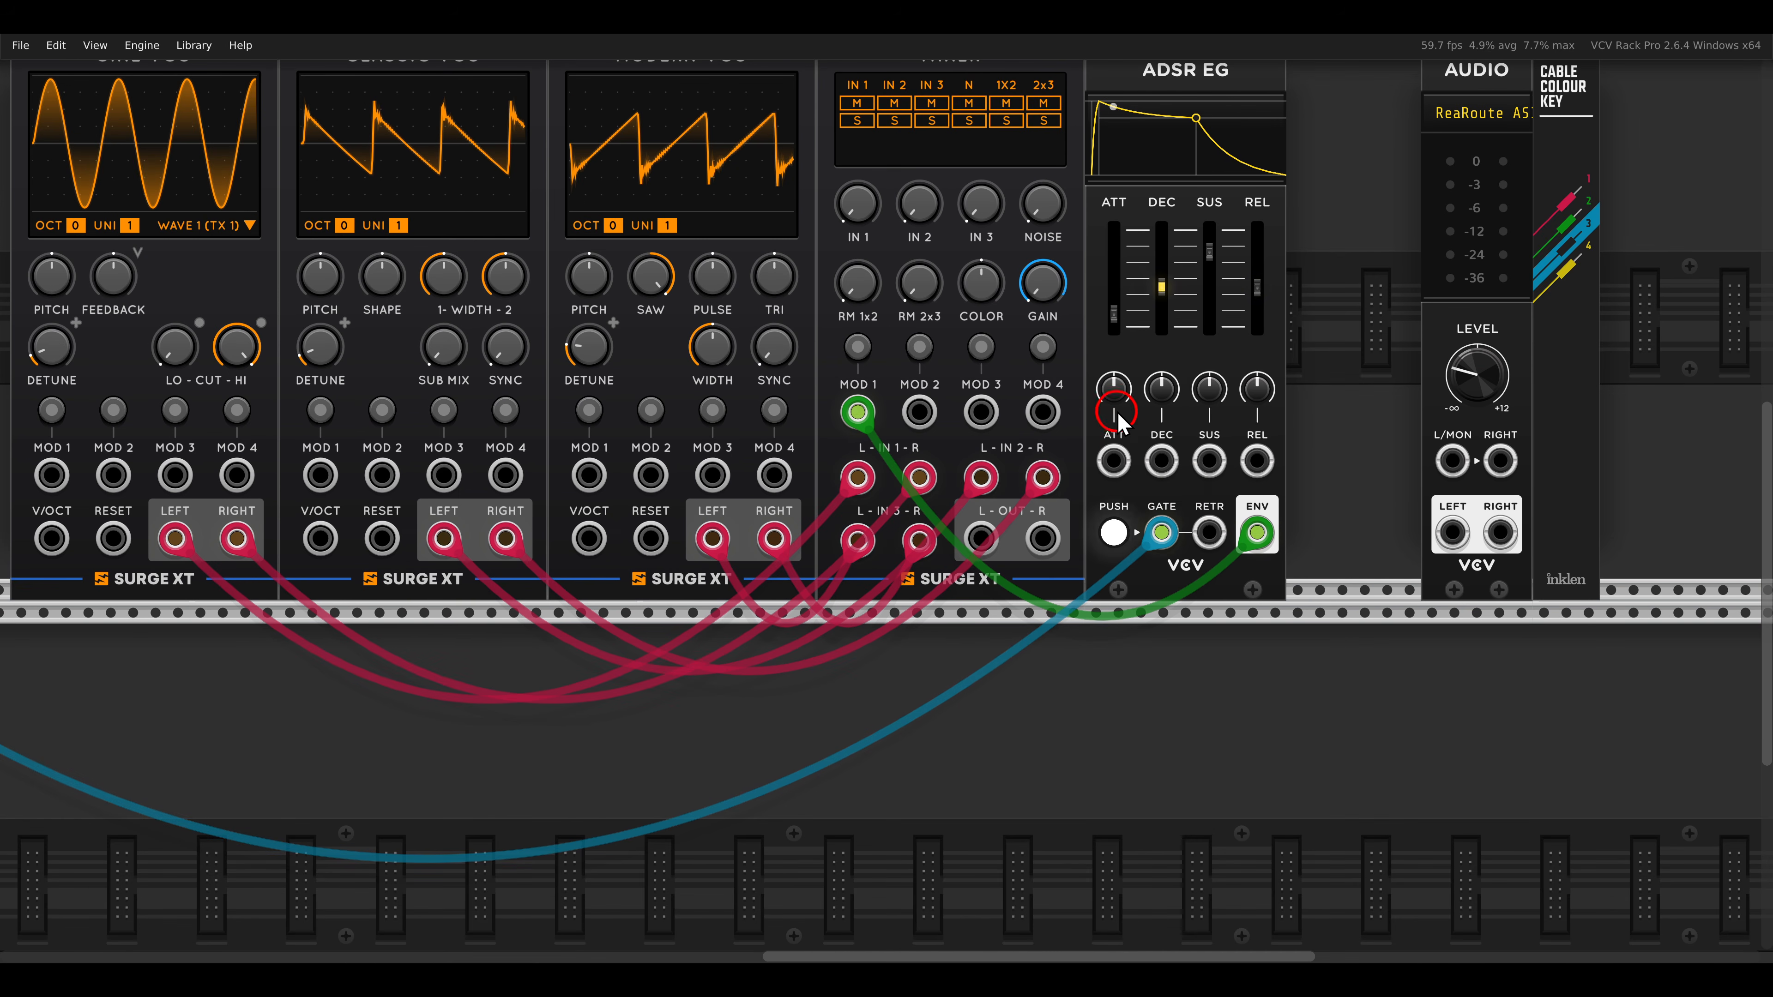
Patch the Mixer's left and right outputs into the Audio module's left and right inputs.
{"action": "left_click_drag", "start_coordinate": [1130, 426], "coordinate": [1117, 515]}
{"action": "key", "text": "1"}
{"action": "left_click_drag", "start_coordinate": [968, 627], "coordinate": [1030, 627]}
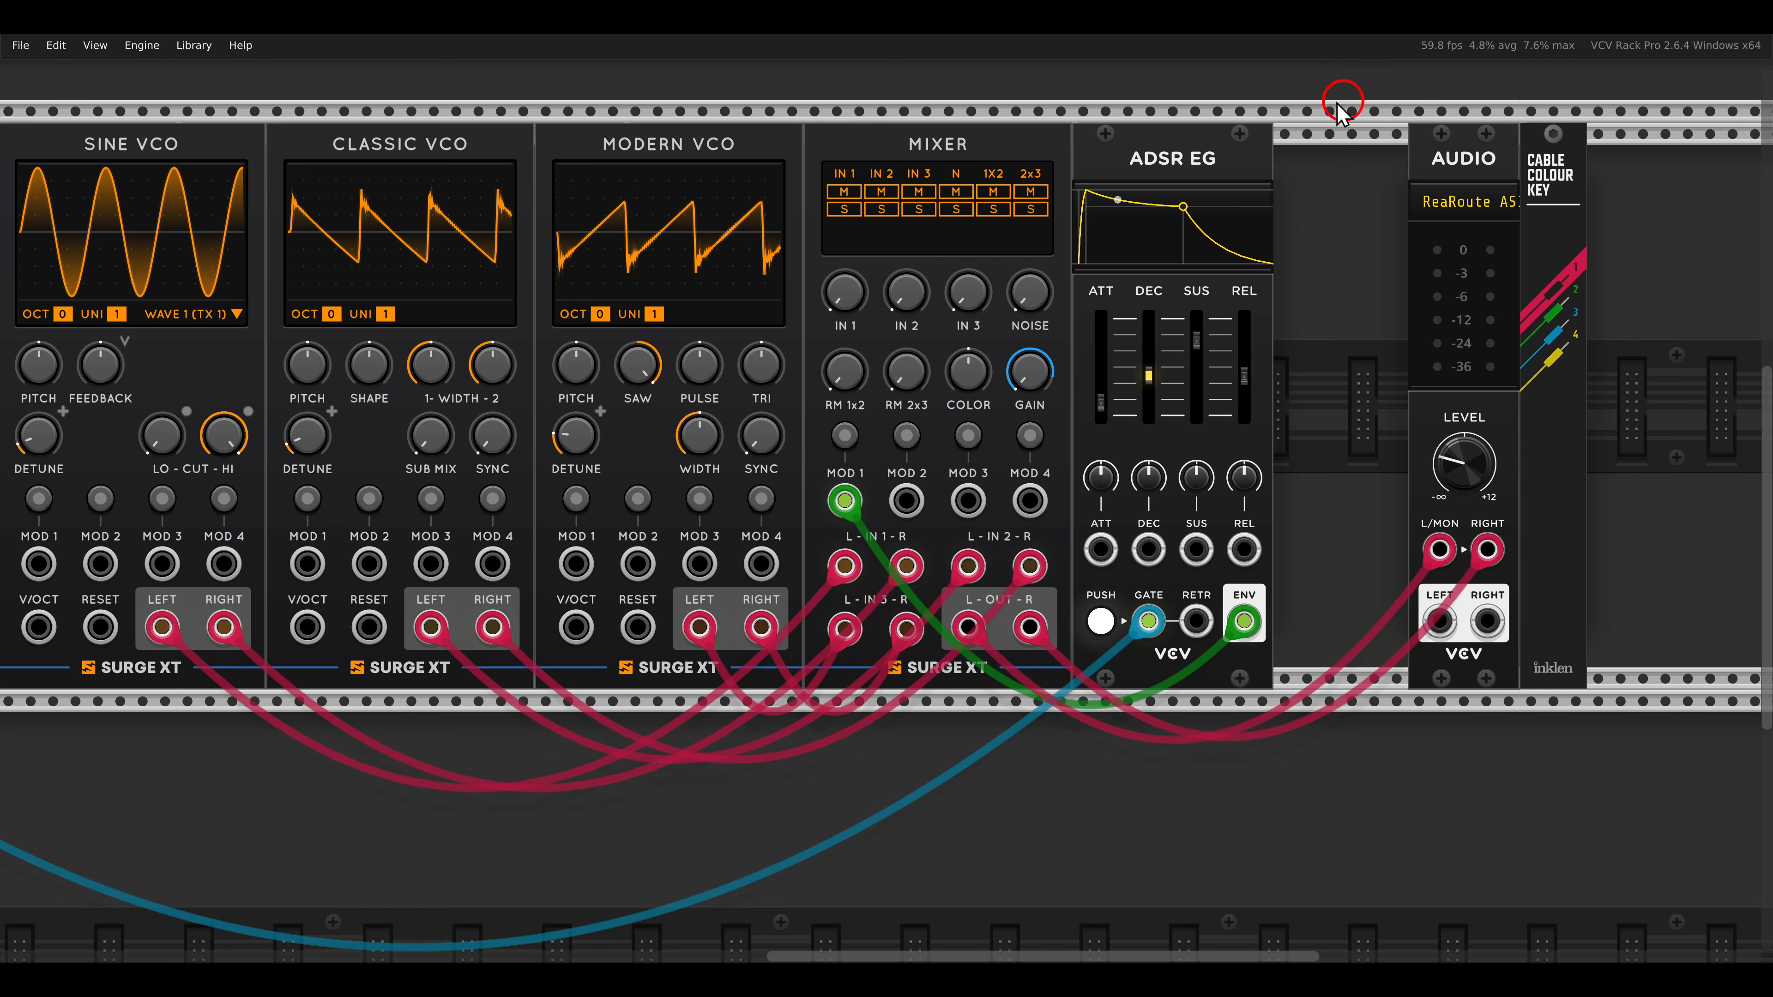
Shape the ADSR EG with a 1 ms attack, minimum sustain and a longer decay, and raise Mixer input 1 to 0 dB.
{"action": "left_click_drag", "start_coordinate": [1102, 403], "coordinate": [1107, 483]}
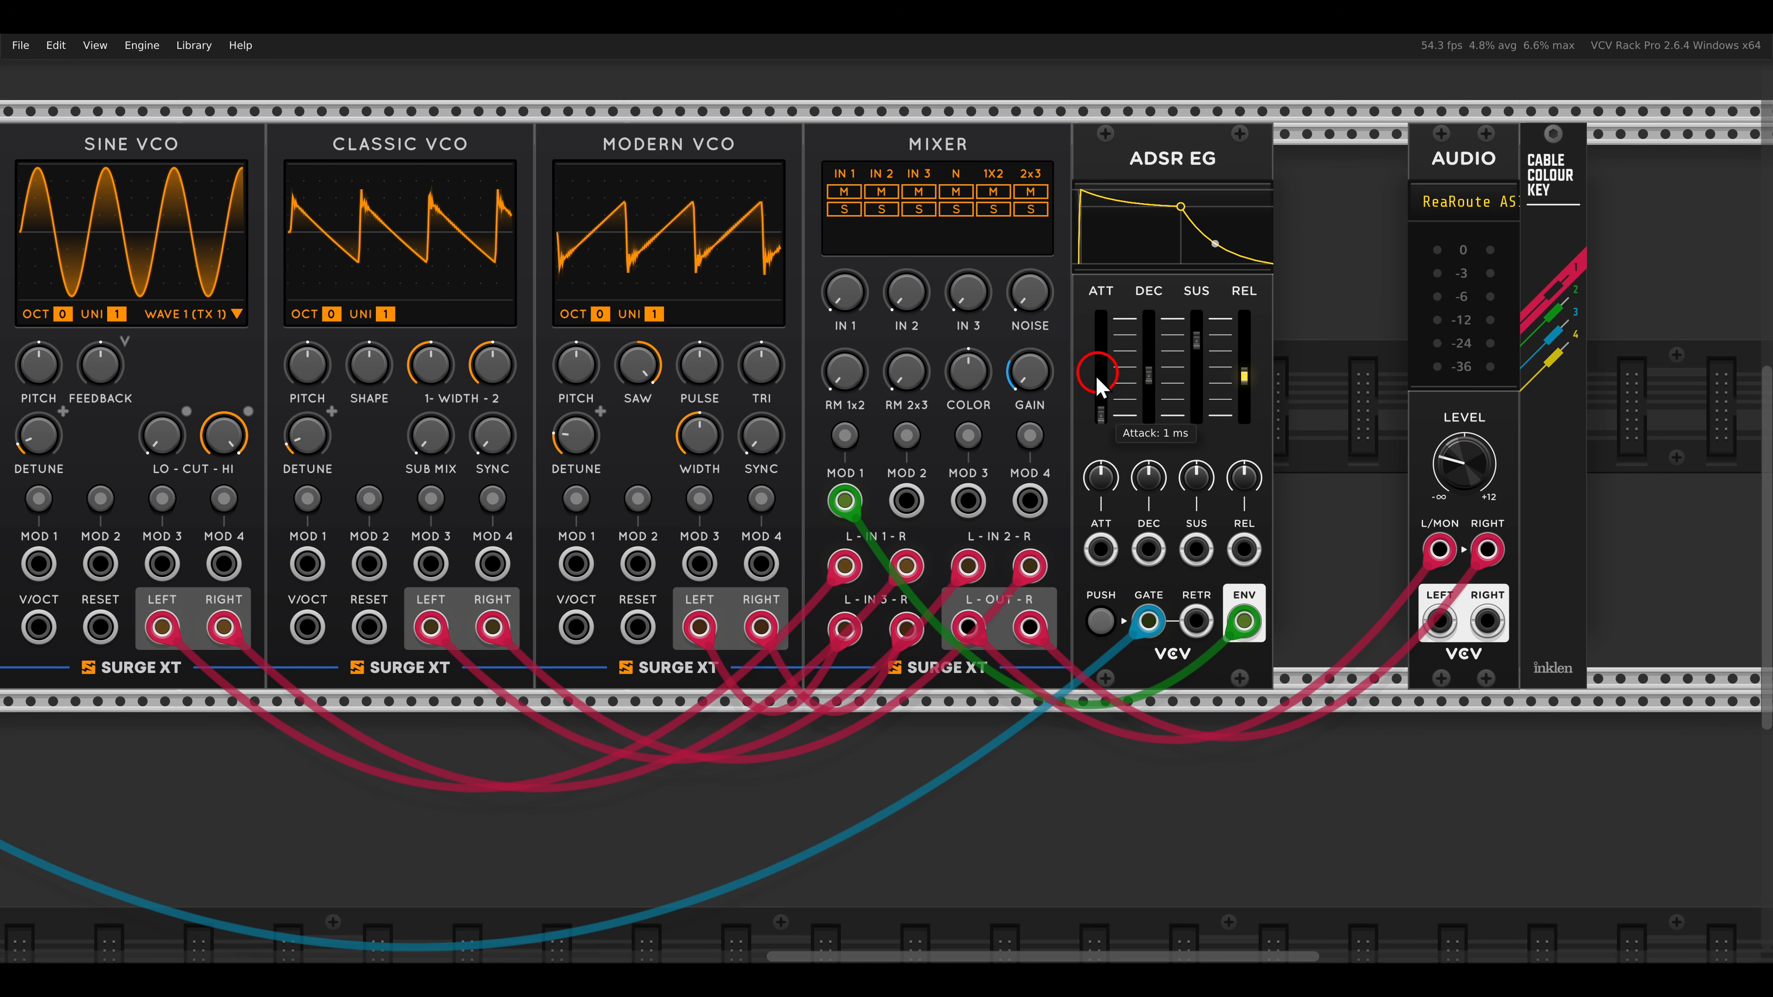
{"action": "left_click_drag", "start_coordinate": [813, 426], "coordinate": [1135, 515]}
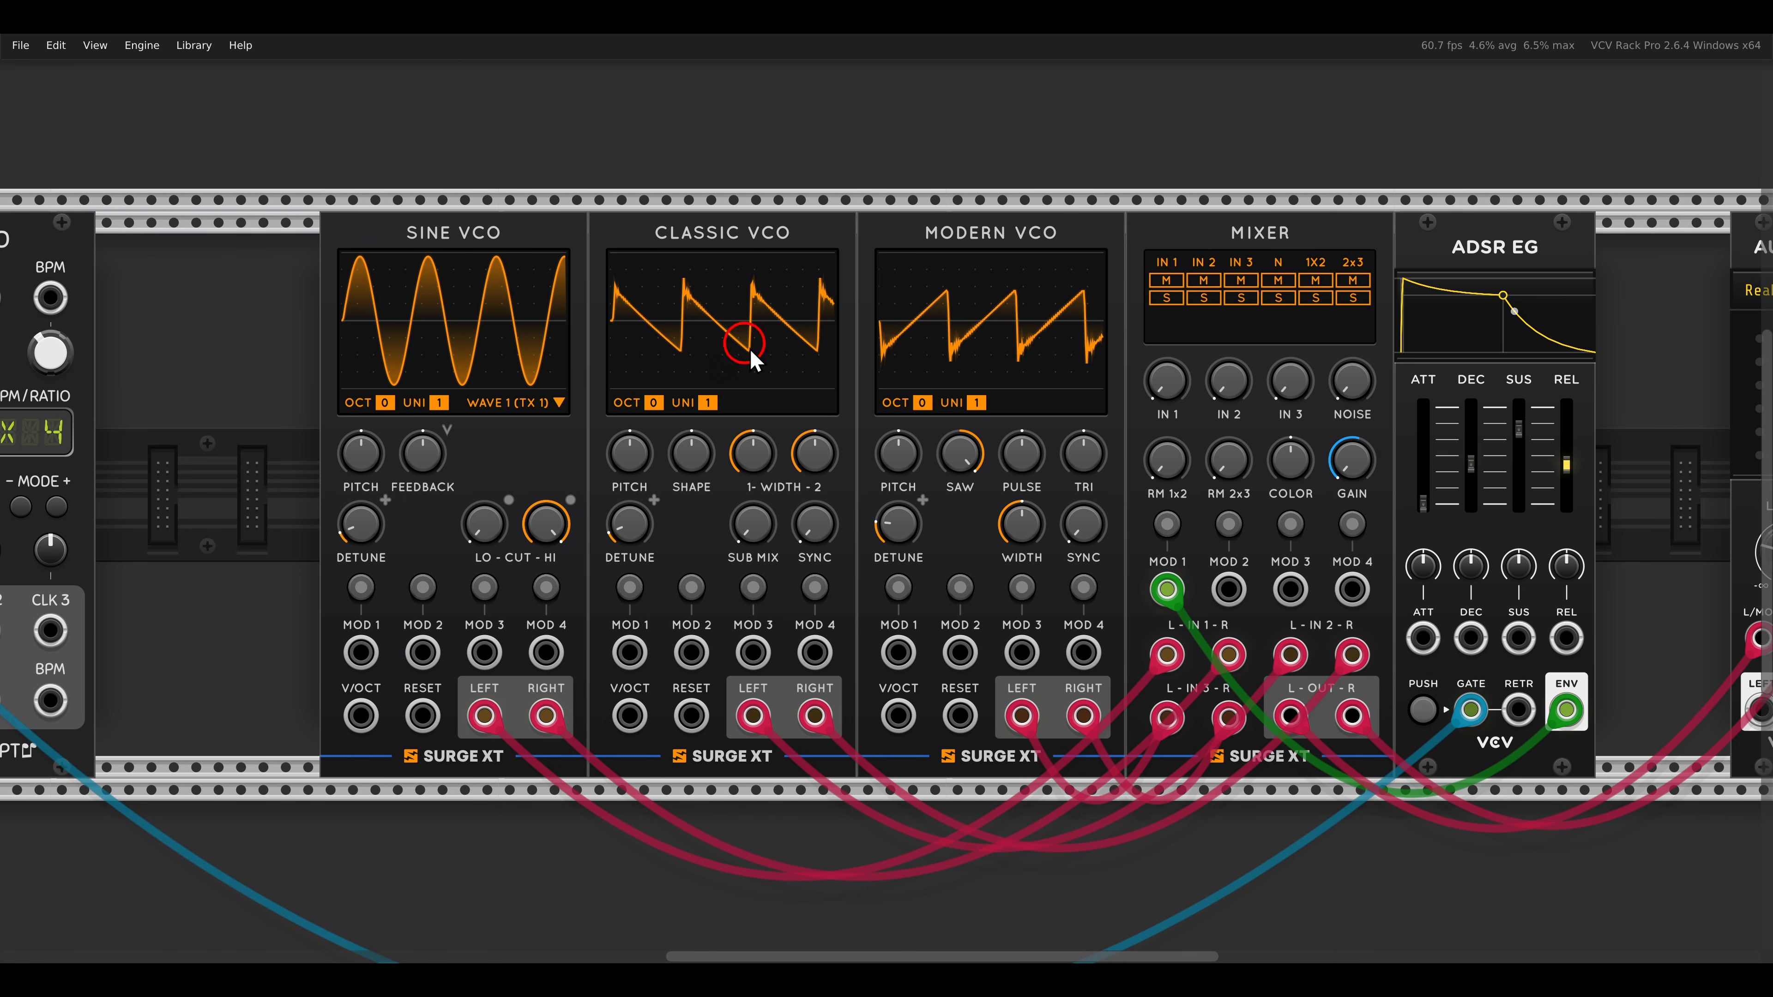
{"action": "left_click_drag", "start_coordinate": [1161, 383], "coordinate": [1097, 202]}
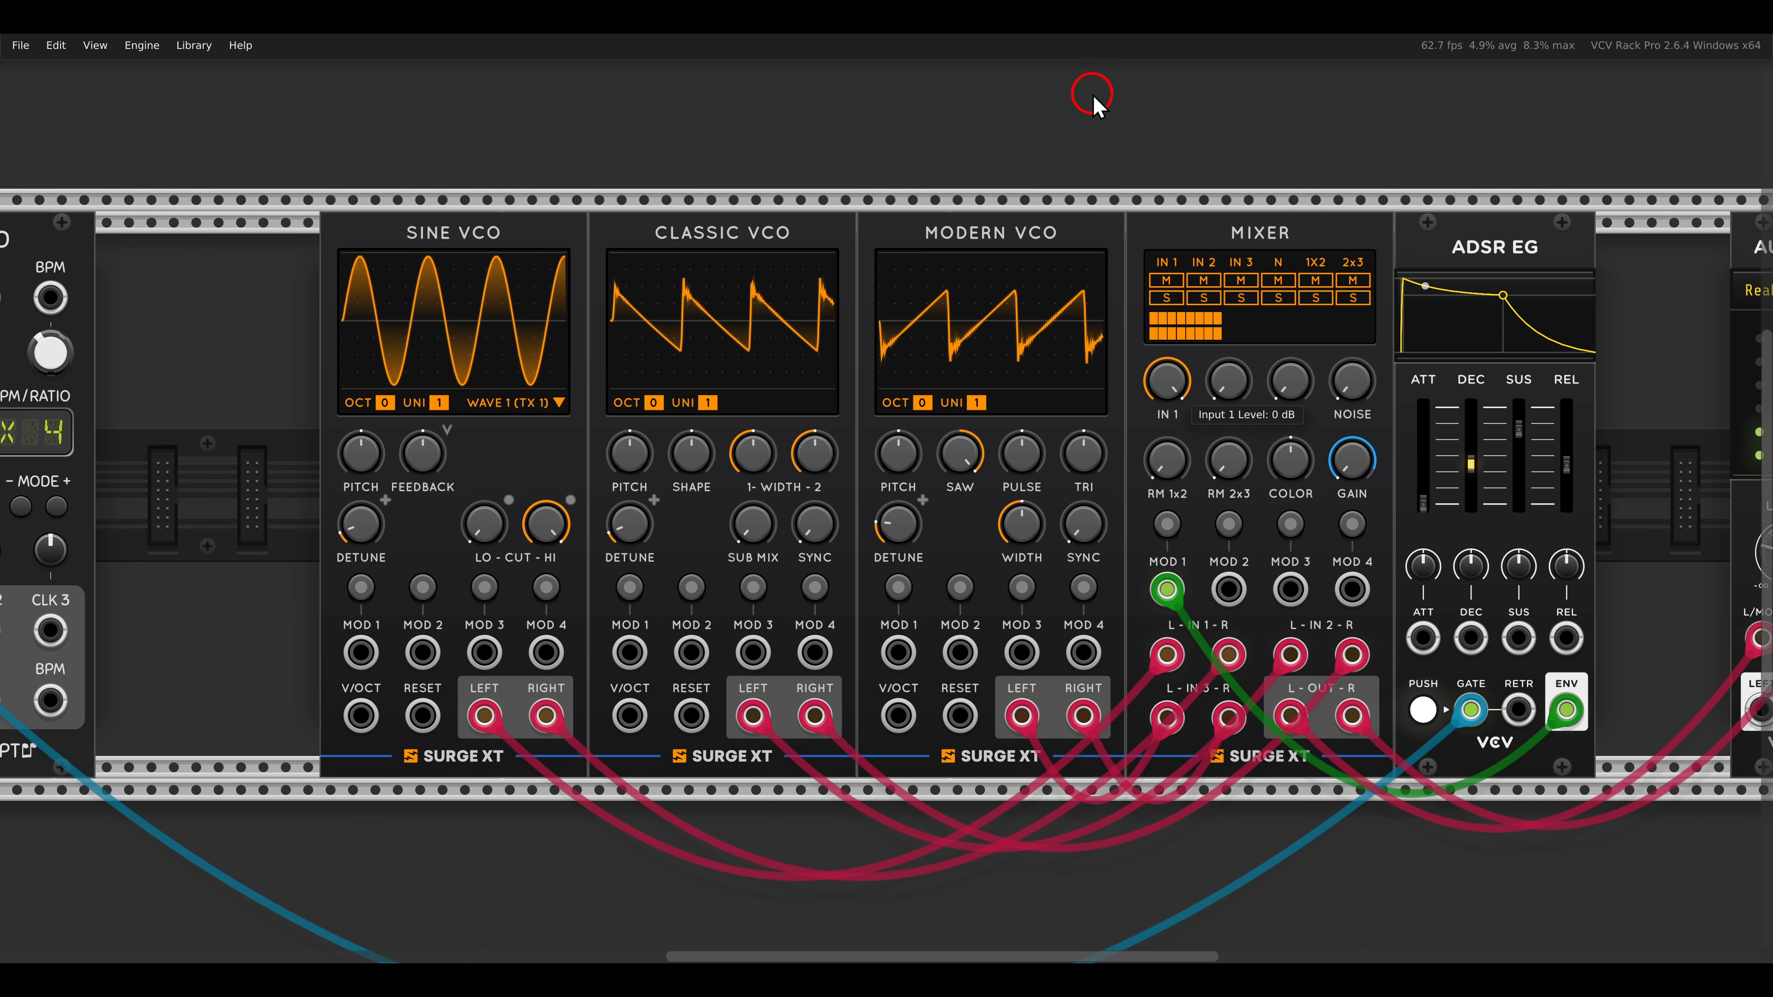
{"action": "left_click_drag", "start_coordinate": [1518, 429], "coordinate": [1524, 606]}
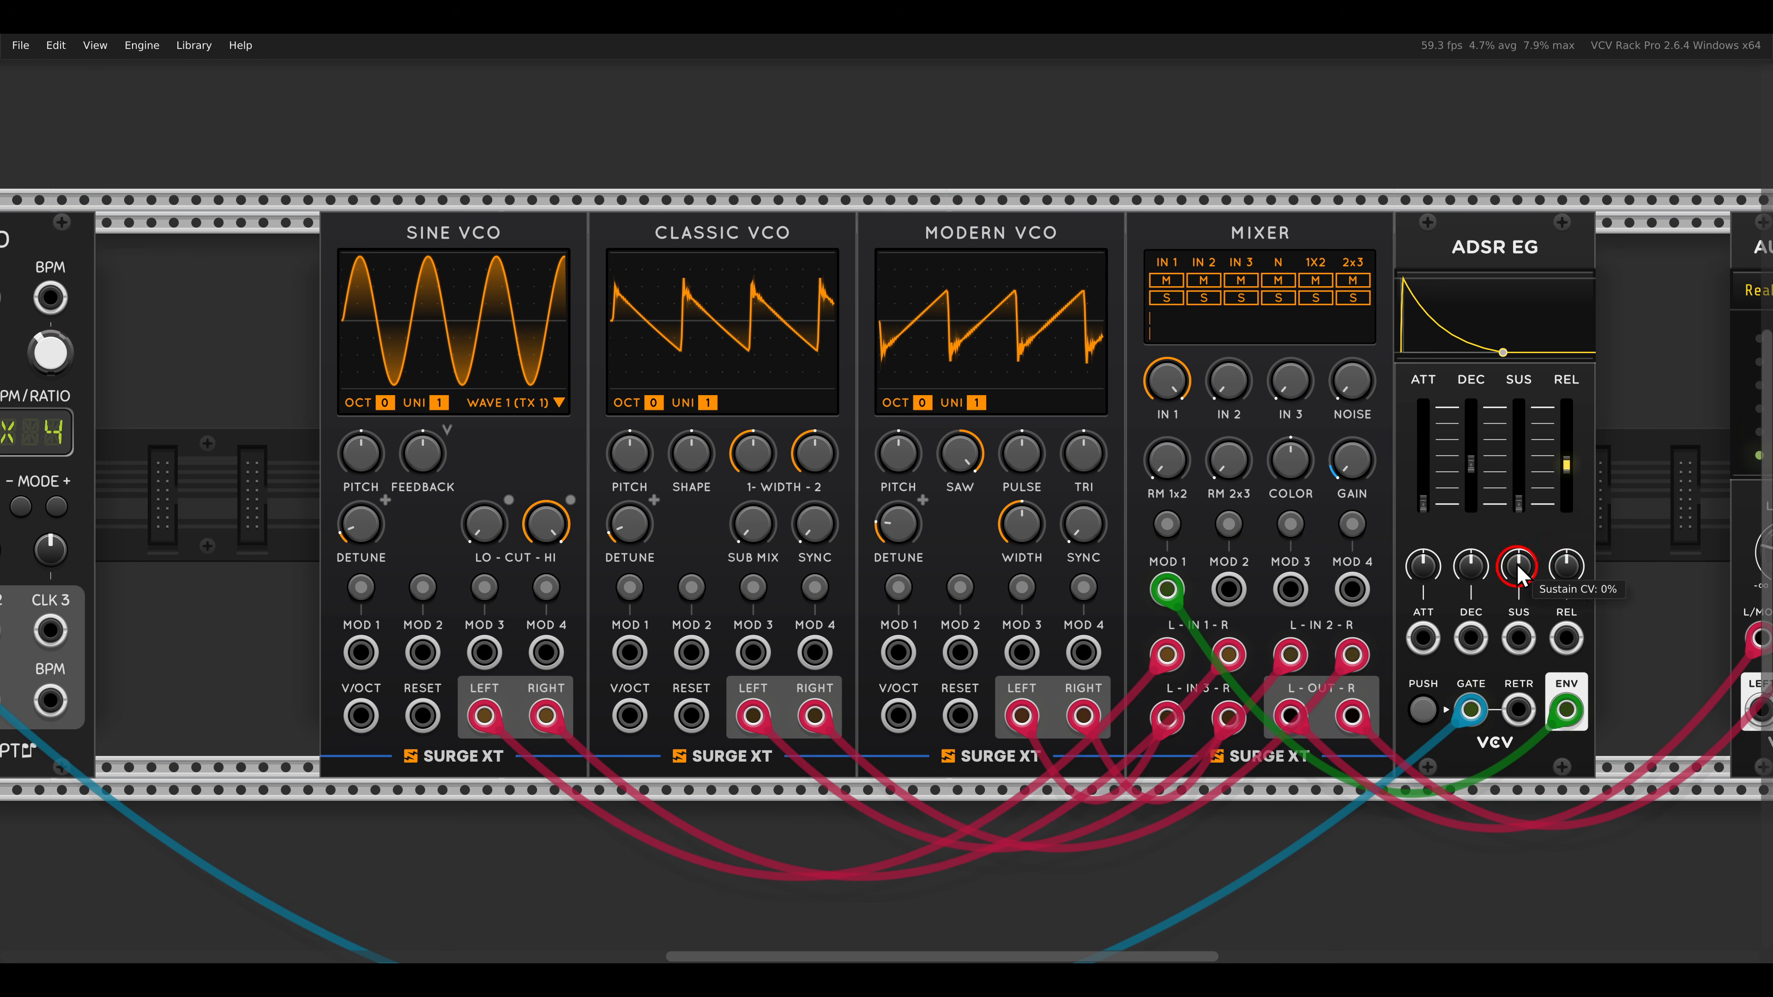
{"action": "left_click_drag", "start_coordinate": [1478, 471], "coordinate": [1565, 456]}
Set the Sine VCO to 4 unison voices and raise its feedback slightly.
{"action": "left_click_drag", "start_coordinate": [790, 441], "coordinate": [857, 396]}
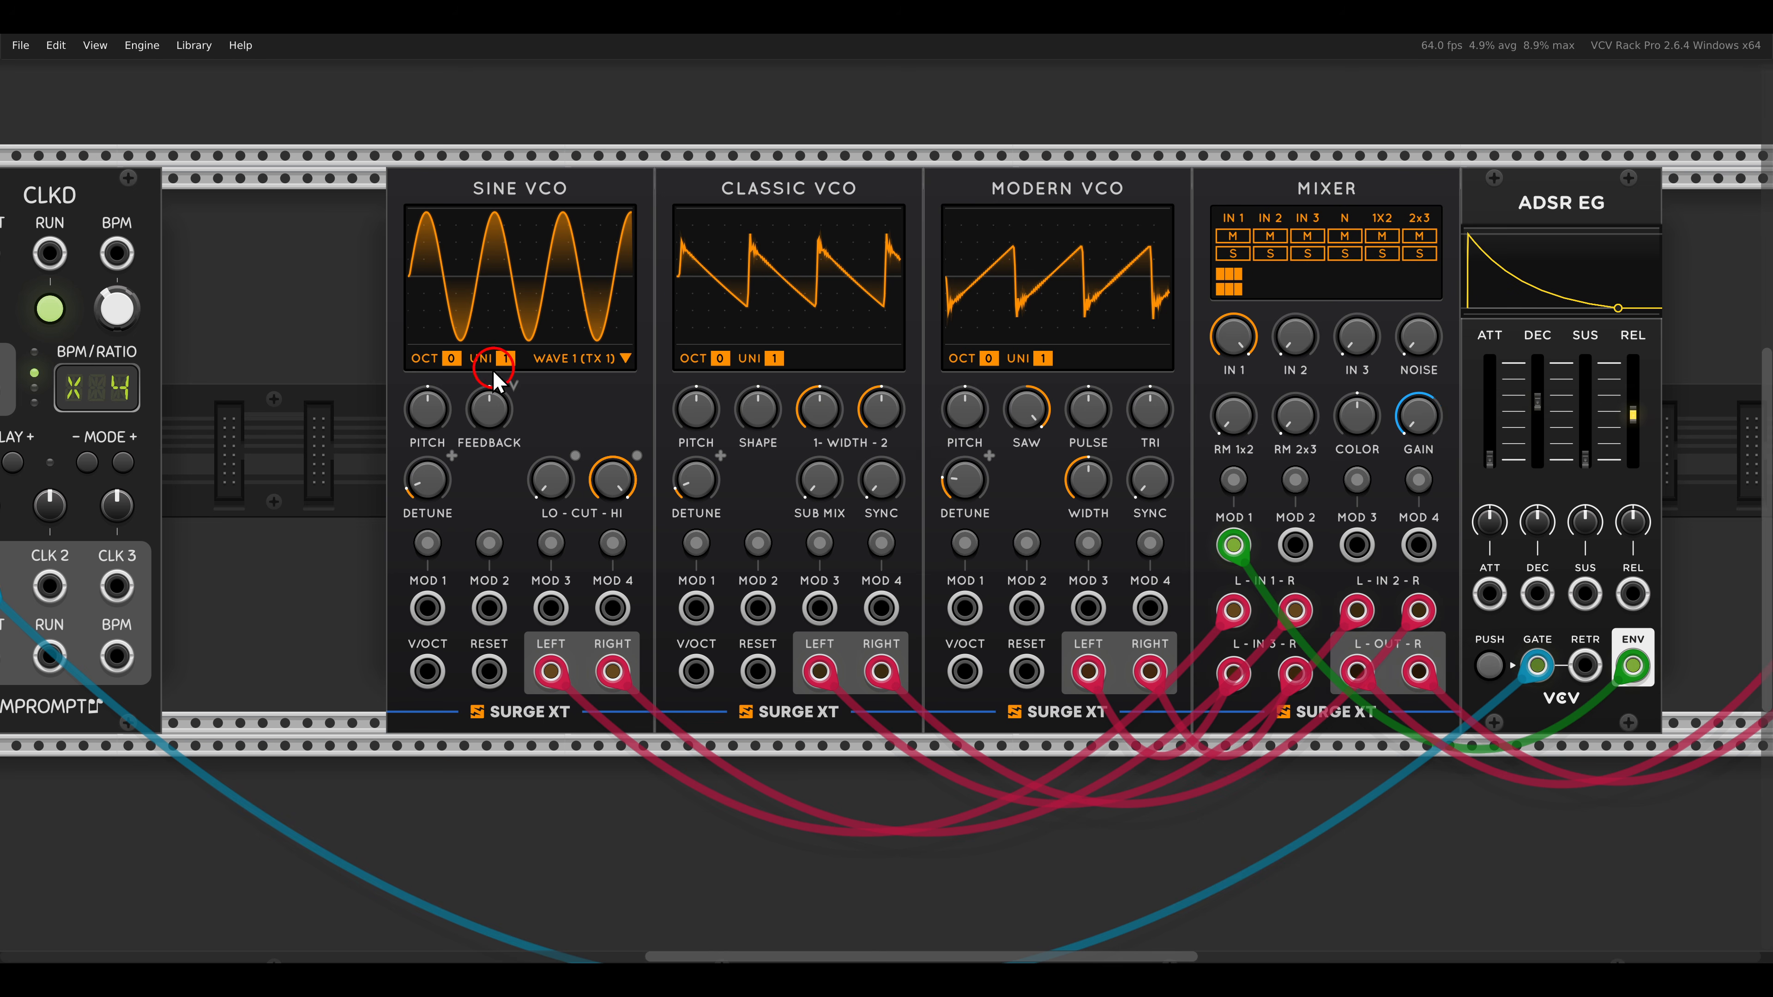
{"action": "left_click_drag", "start_coordinate": [509, 361], "coordinate": [516, 230]}
{"action": "left_click_drag", "start_coordinate": [500, 422], "coordinate": [511, 421]}
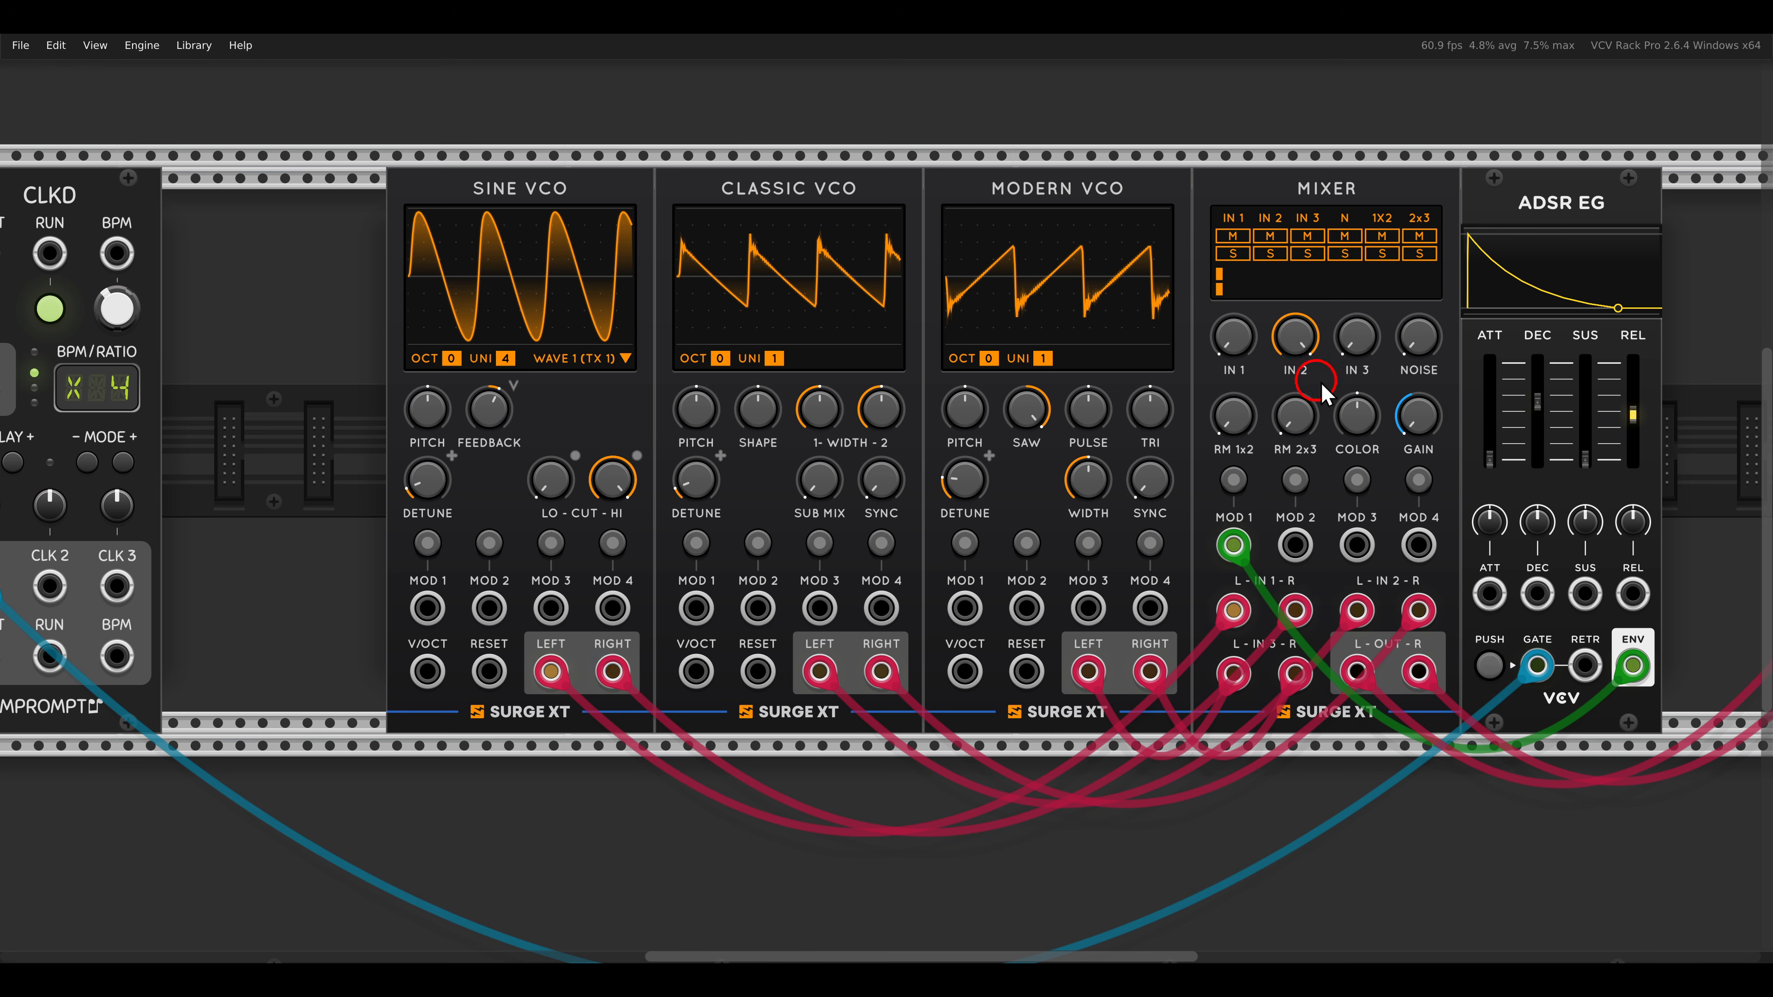
Move the Audio and Cable Colour Key modules right and add a Surge XT Filter after the ADSR EG.
{"action": "left_click_drag", "start_coordinate": [1337, 381], "coordinate": [834, 384]}
{"action": "left_click_drag", "start_coordinate": [1243, 282], "coordinate": [1534, 275]}
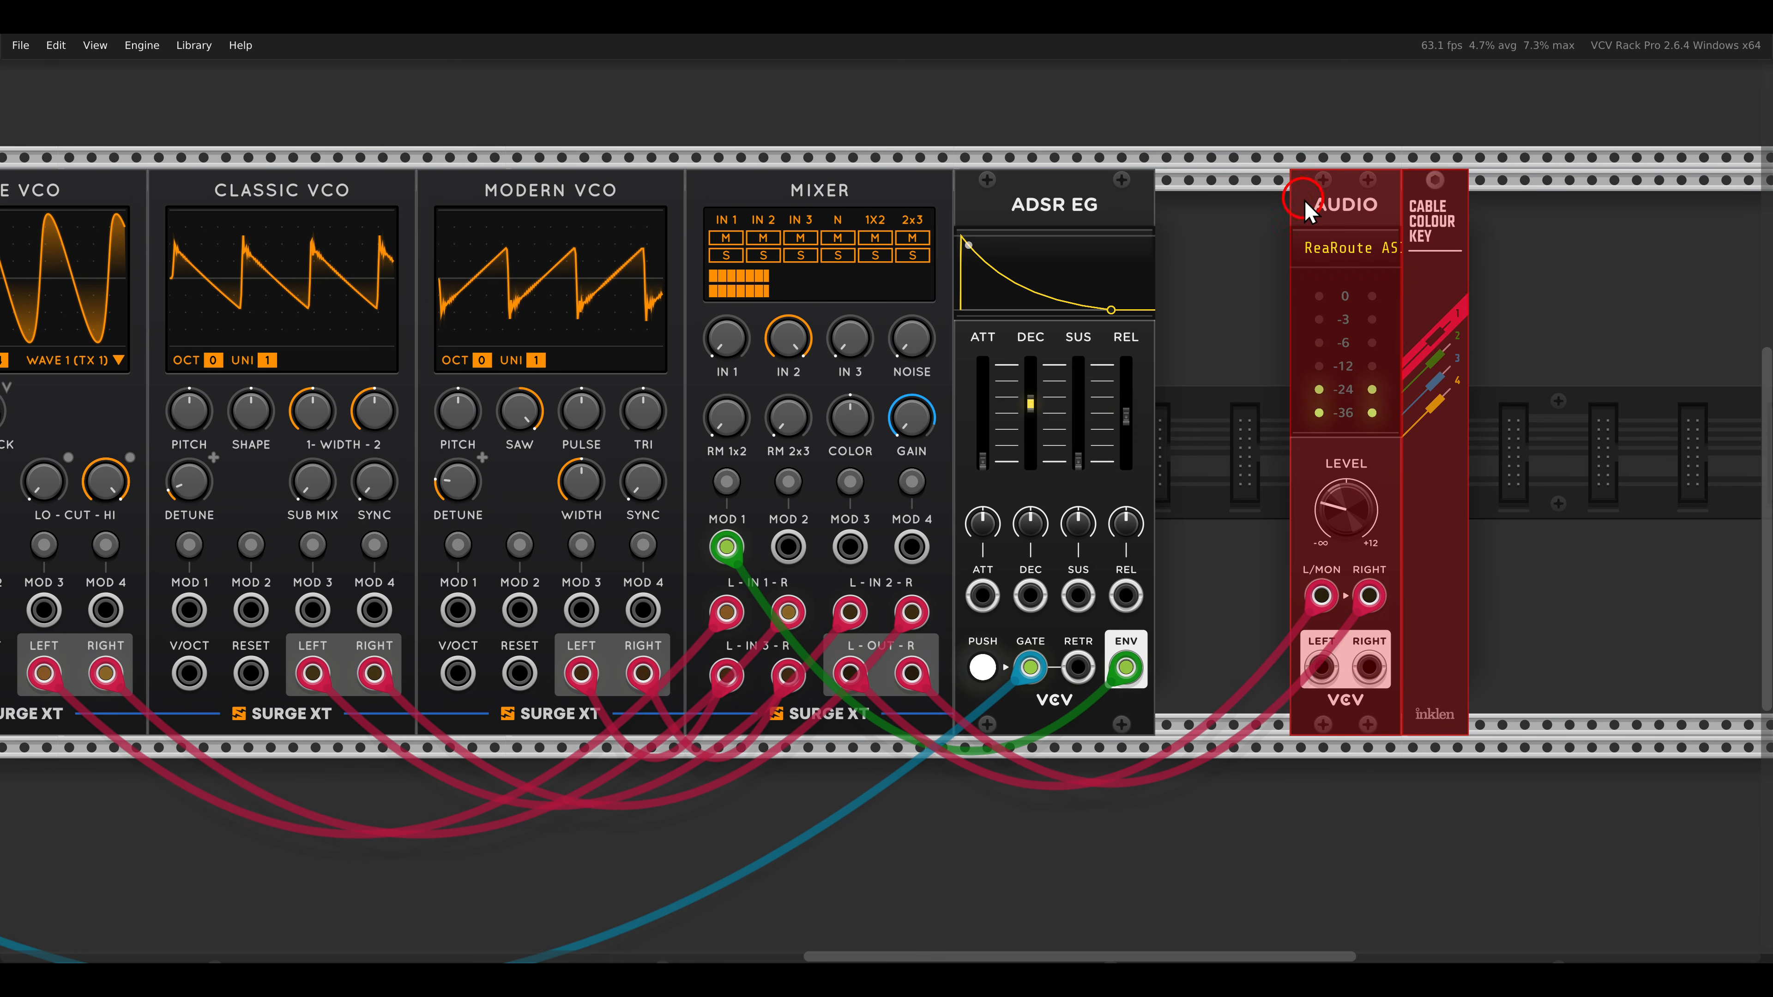
{"action": "left_click_drag", "start_coordinate": [1300, 199], "coordinate": [1543, 203]}
{"action": "right_click", "coordinate": [1378, 320]}
{"action": "key", "text": "BackSpace"}
{"action": "left_click", "coordinate": [1222, 314]}
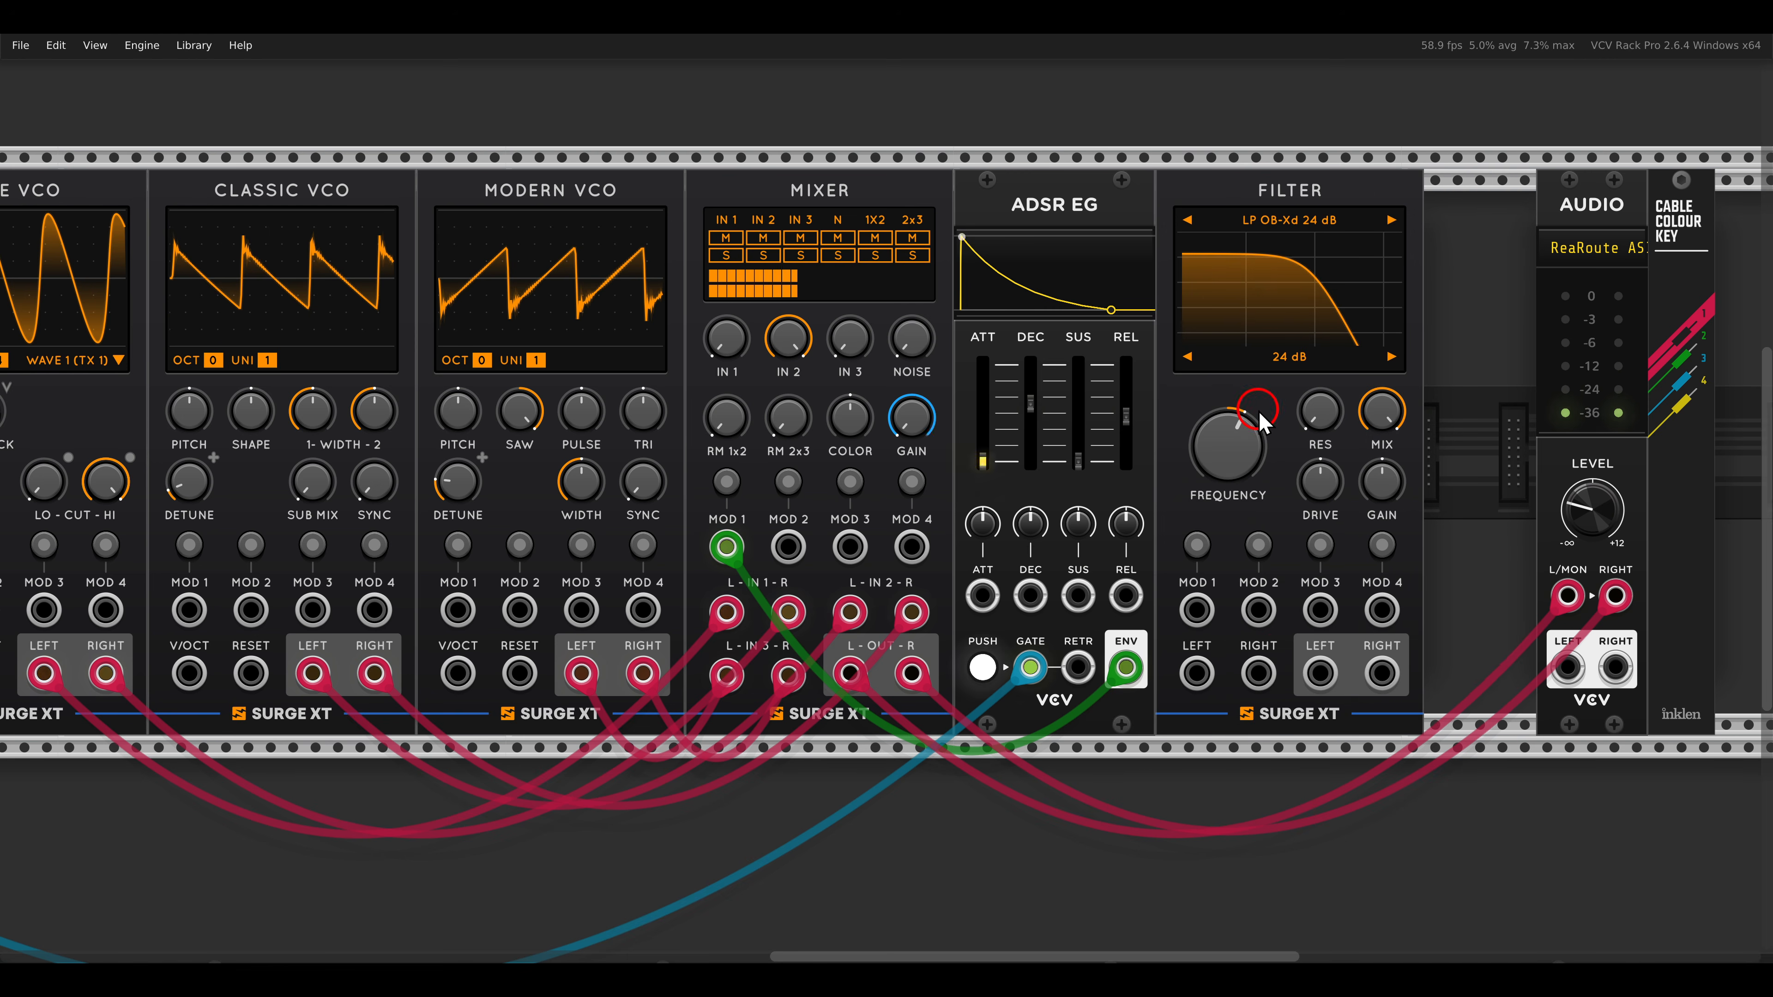
Reroute the Mixer's stereo output through the Filter to the Audio module and adjust the filter frequency.
{"action": "left_click_drag", "start_coordinate": [1568, 595], "coordinate": [1196, 673]}
{"action": "left_click_drag", "start_coordinate": [1618, 594], "coordinate": [1382, 673]}
{"action": "left_click_drag", "start_coordinate": [1211, 444], "coordinate": [1202, 421]}
Set the Classic VCO to 5 unison voices and octave -1, and raise the Mixer's input 1 level to full.
{"action": "left_click_drag", "start_coordinate": [482, 352], "coordinate": [1191, 370]}
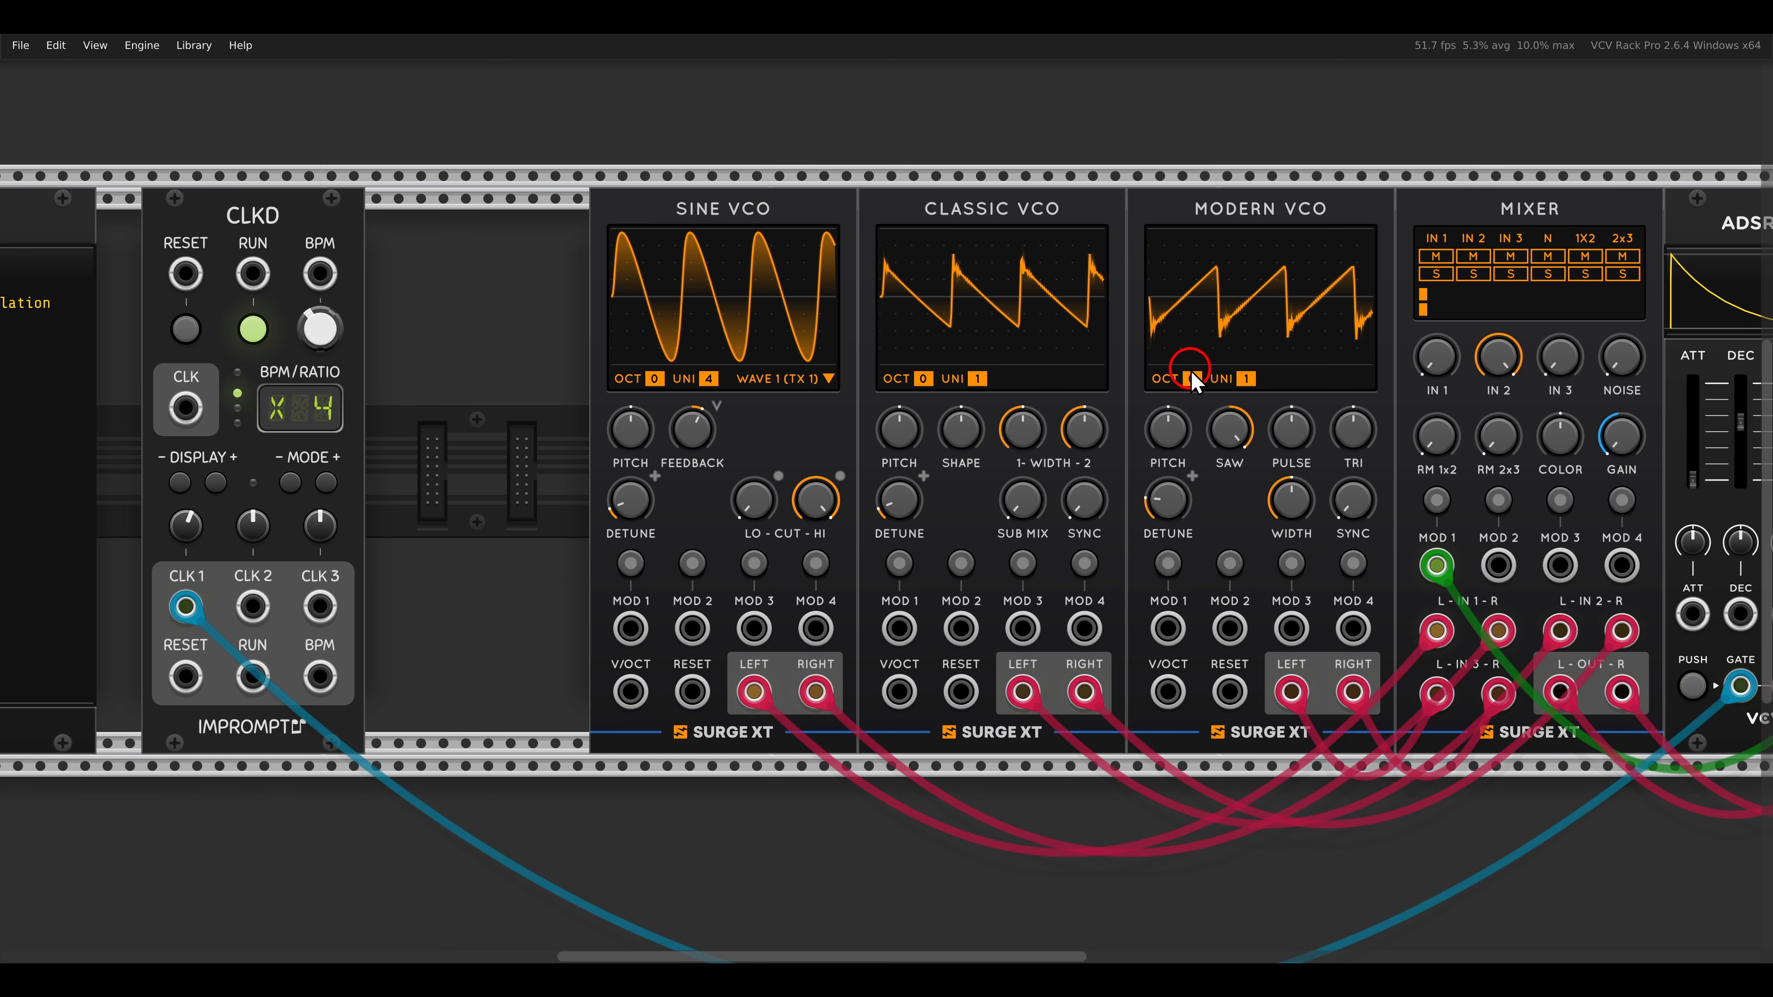
{"action": "left_click_drag", "start_coordinate": [978, 378], "coordinate": [985, 210]}
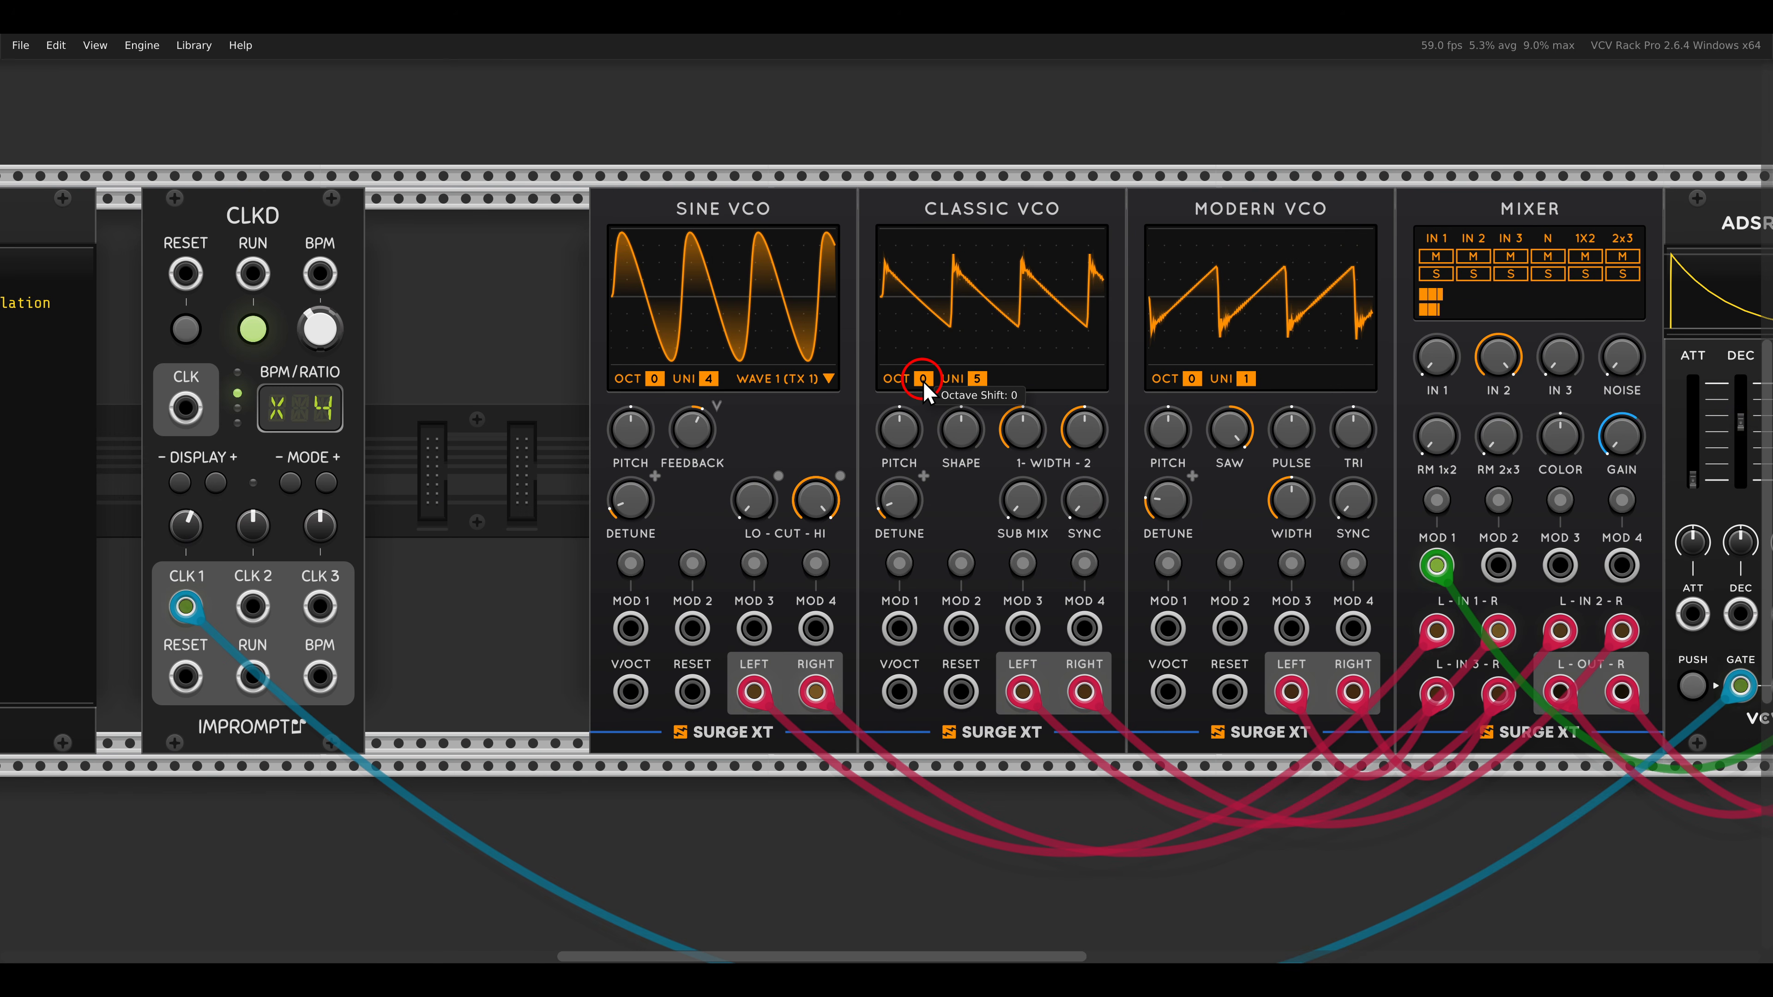
{"action": "left_click_drag", "start_coordinate": [923, 382], "coordinate": [924, 486]}
{"action": "left_click_drag", "start_coordinate": [1274, 491], "coordinate": [1084, 489]}
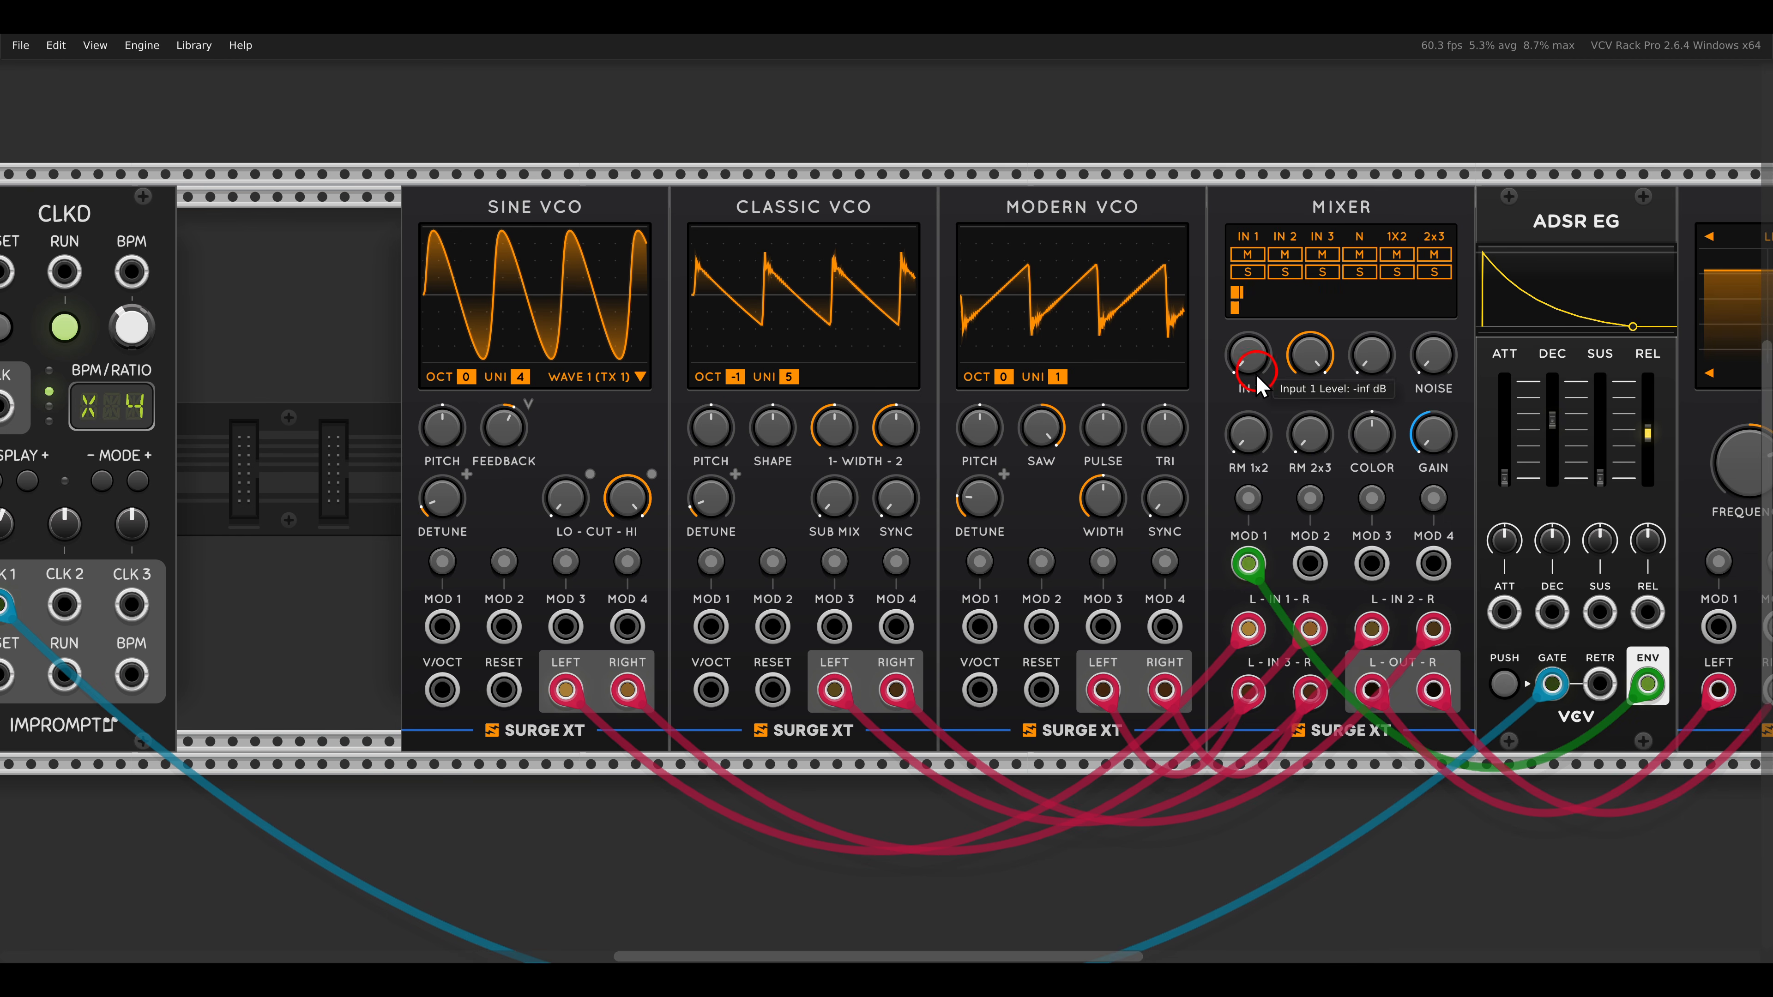
{"action": "left_click_drag", "start_coordinate": [1247, 358], "coordinate": [1260, 307]}
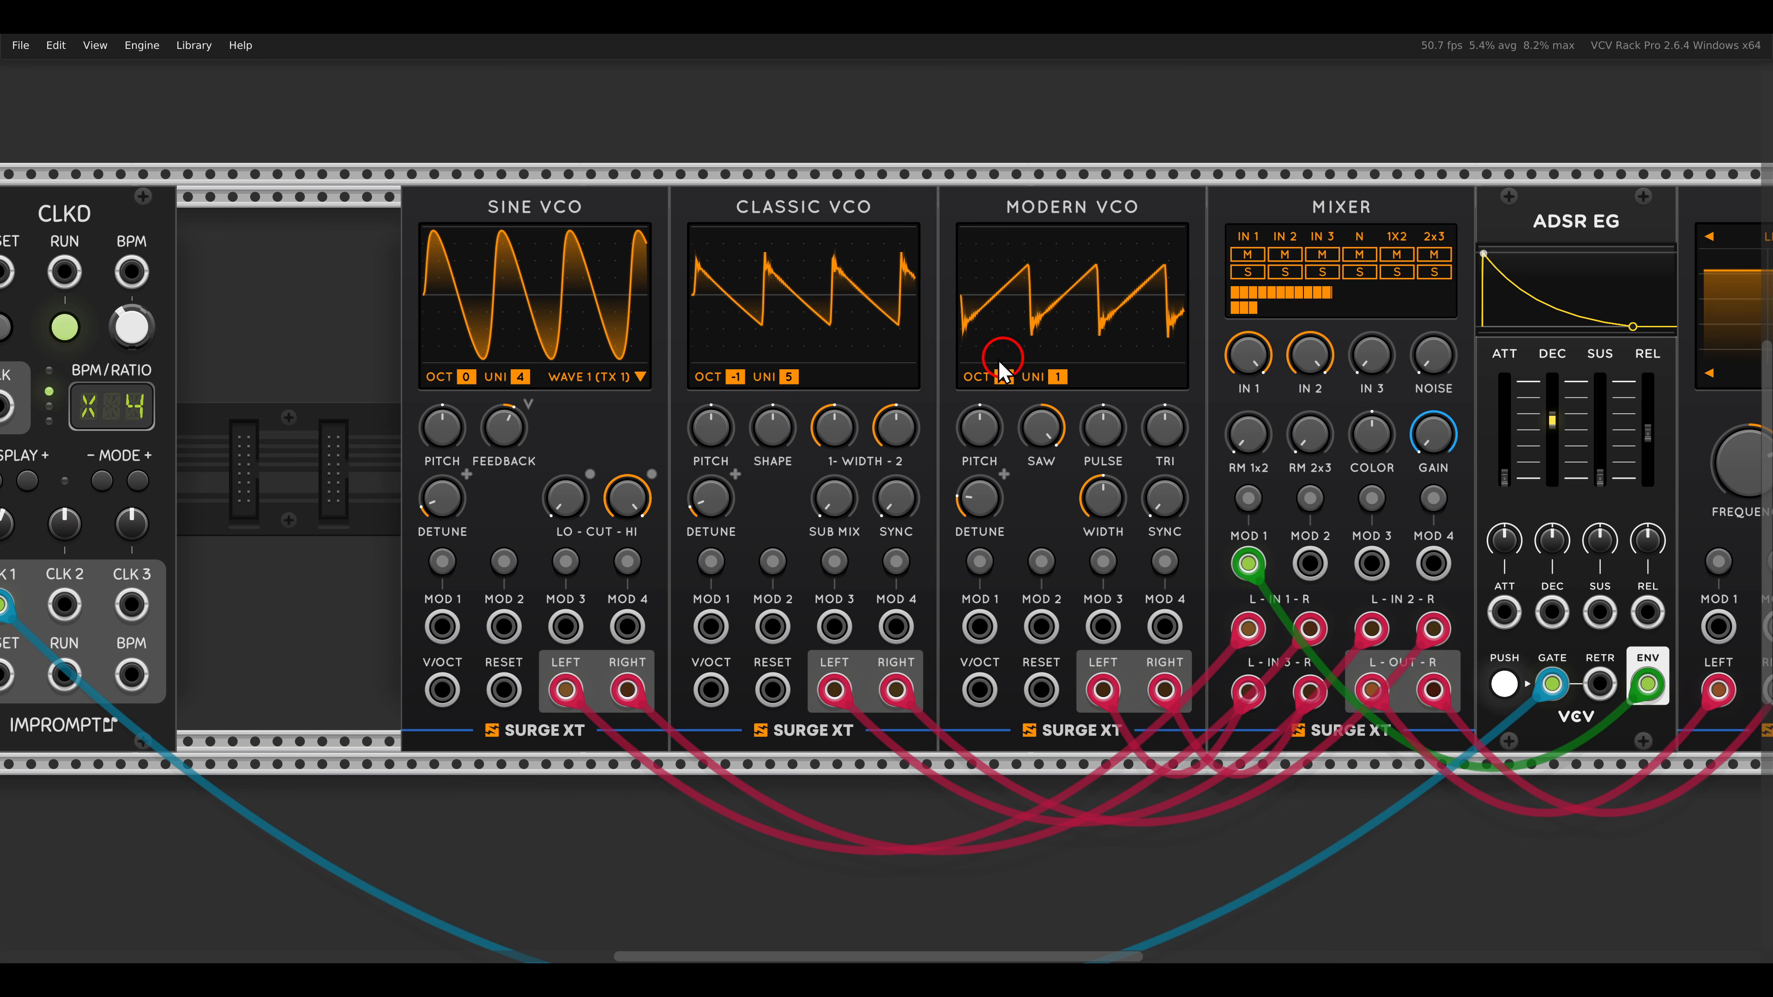
Add a skz mod7 module between the Sine and Classic VCOs and patch its first output into the Classic VCO's MOD 1.
{"action": "scroll", "coordinate": [1049, 368], "scroll_direction": "left", "scroll_amount": 3}
{"action": "left_click_drag", "start_coordinate": [844, 230], "coordinate": [564, 261]}
{"action": "right_click", "coordinate": [565, 262]}
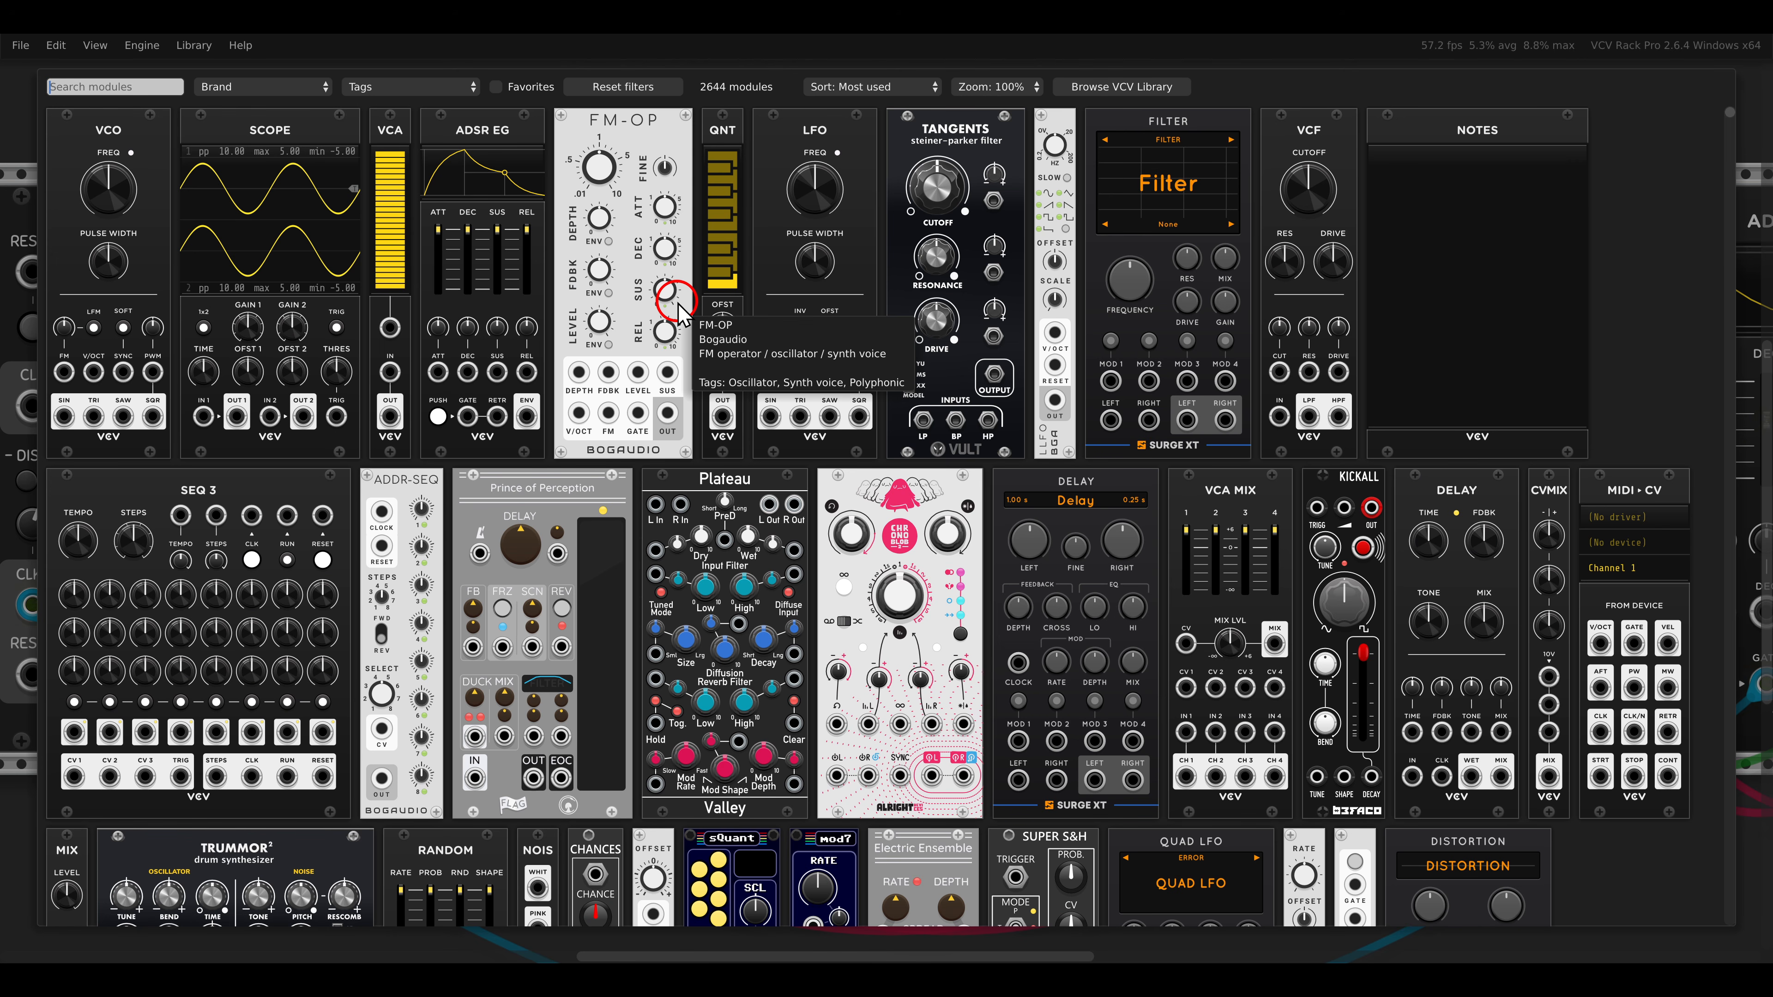
{"action": "type", "text": "7"}
{"action": "left_click_drag", "start_coordinate": [364, 481], "coordinate": [925, 626]}
Assign MOD 1 of the Classic VCO to modulate its Width 1.
{"action": "left_click", "coordinate": [1194, 561]}
{"action": "left_click", "coordinate": [925, 561]}
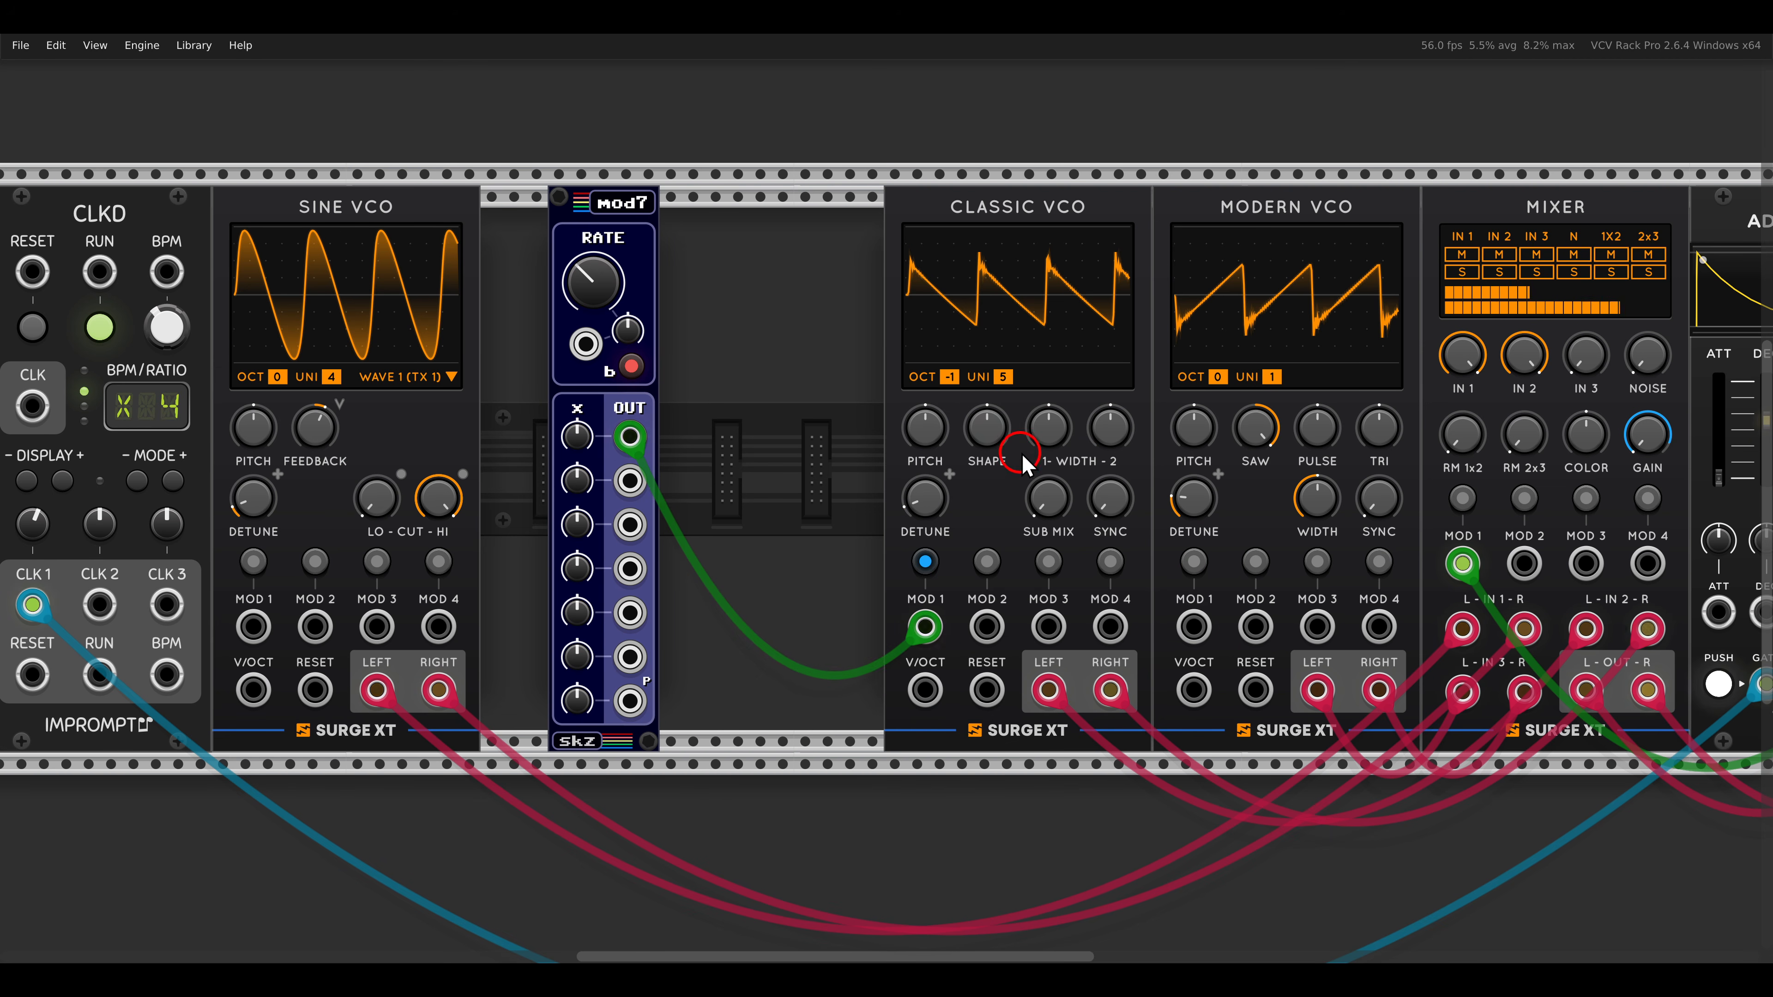
{"action": "left_click_drag", "start_coordinate": [1035, 438], "coordinate": [1017, 363]}
{"action": "left_click", "coordinate": [927, 562]}
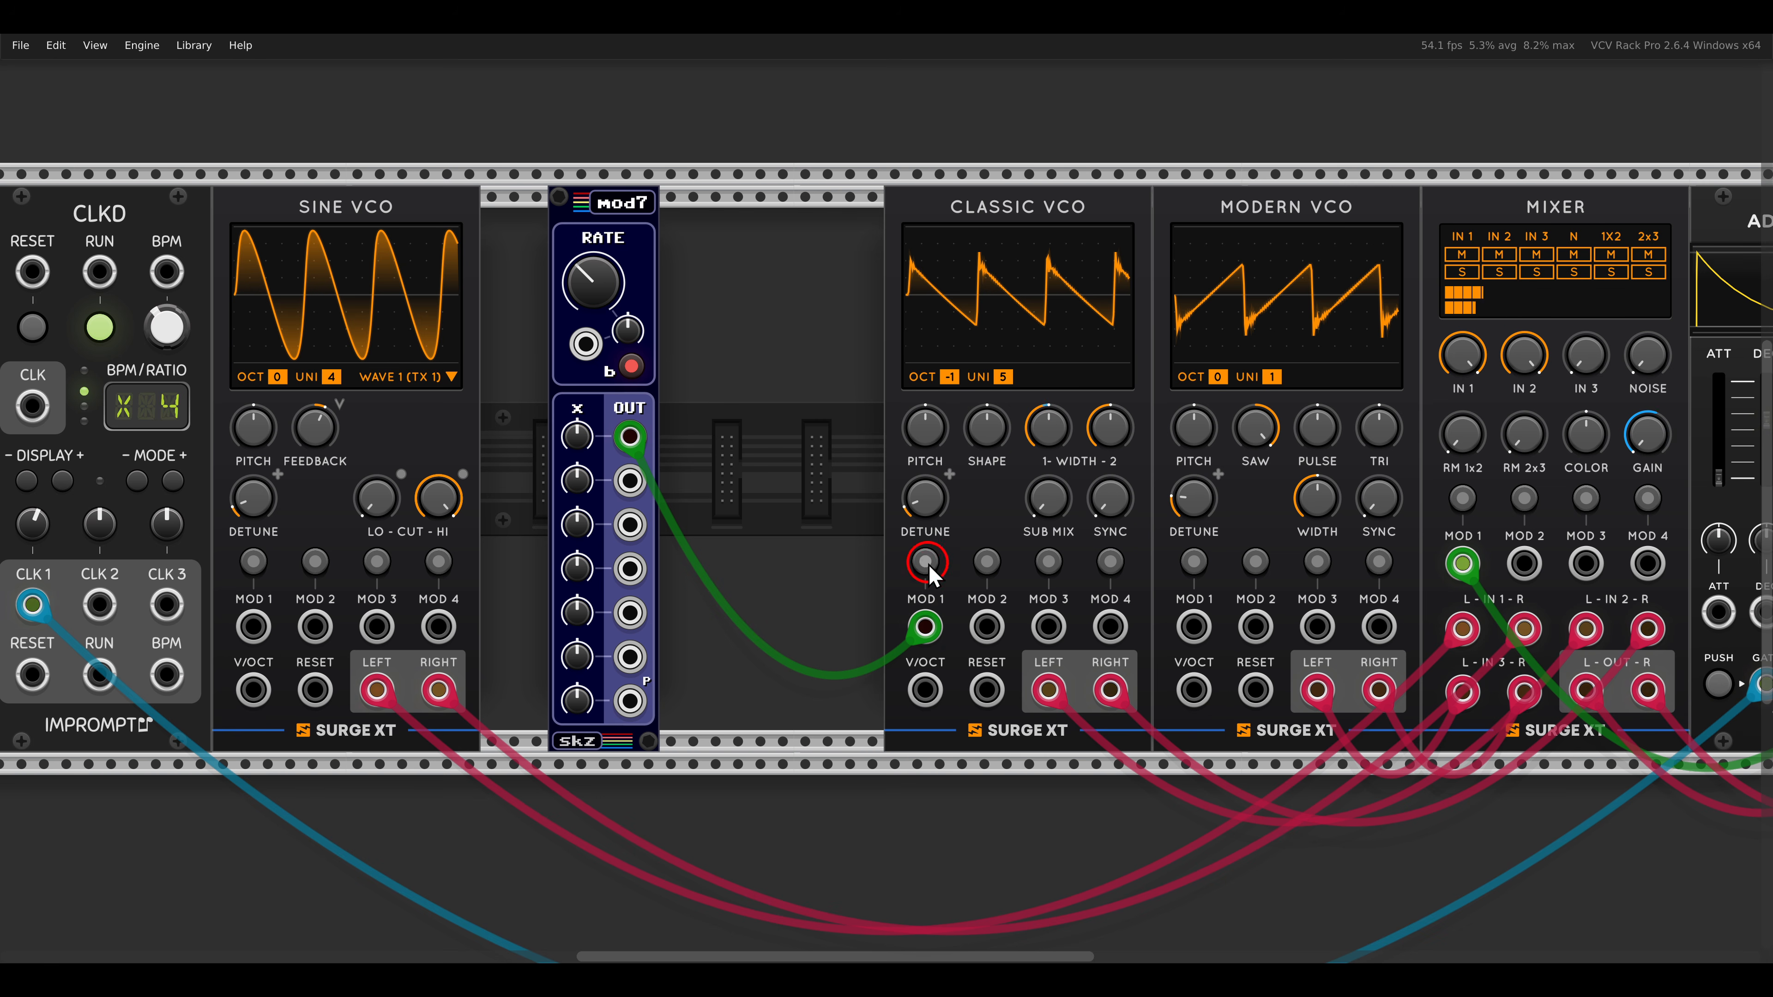
Patch the mod7's second output into the Classic VCO's MOD 2 and assign it to modulate Width 2.
{"action": "left_click_drag", "start_coordinate": [987, 626], "coordinate": [629, 481]}
{"action": "left_click", "coordinate": [987, 561]}
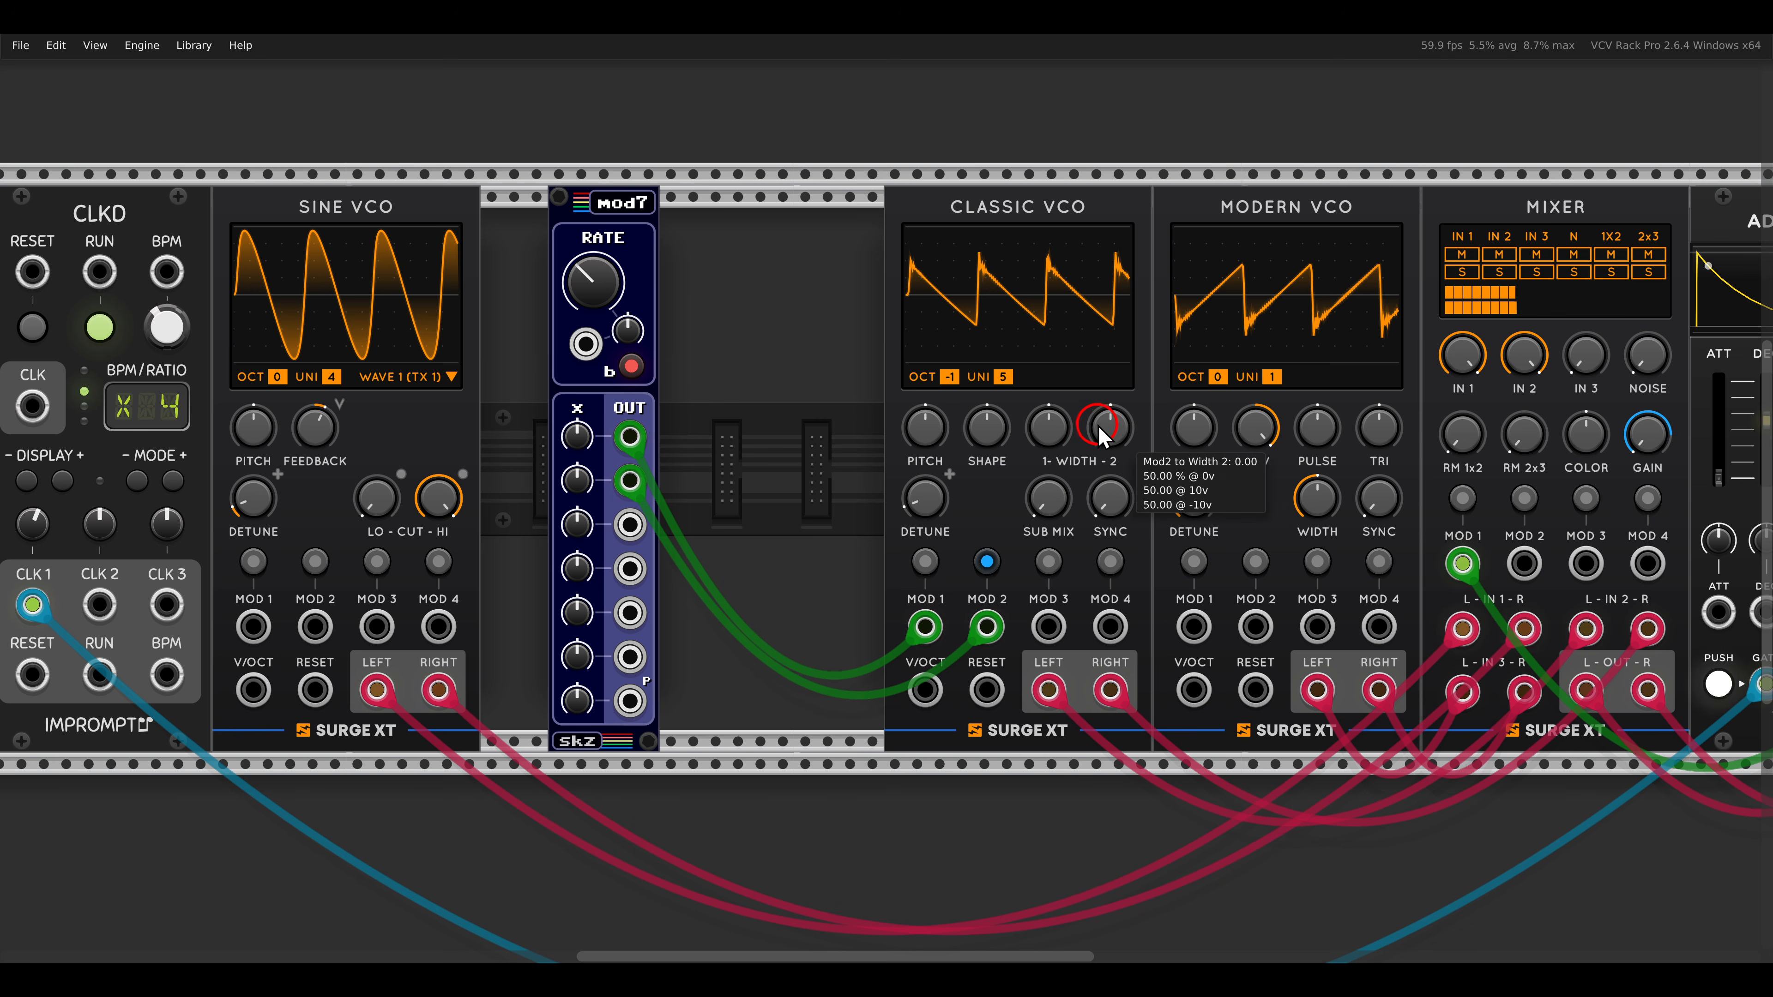
{"action": "left_click_drag", "start_coordinate": [1109, 415], "coordinate": [1080, 380]}
{"action": "left_click", "coordinate": [986, 561]}
{"action": "left_click", "coordinate": [986, 561]}
Patch the mod7's third output into the Classic VCO's MOD 3 and assign it to modulate Shape.
{"action": "left_click_drag", "start_coordinate": [1047, 626], "coordinate": [629, 523]}
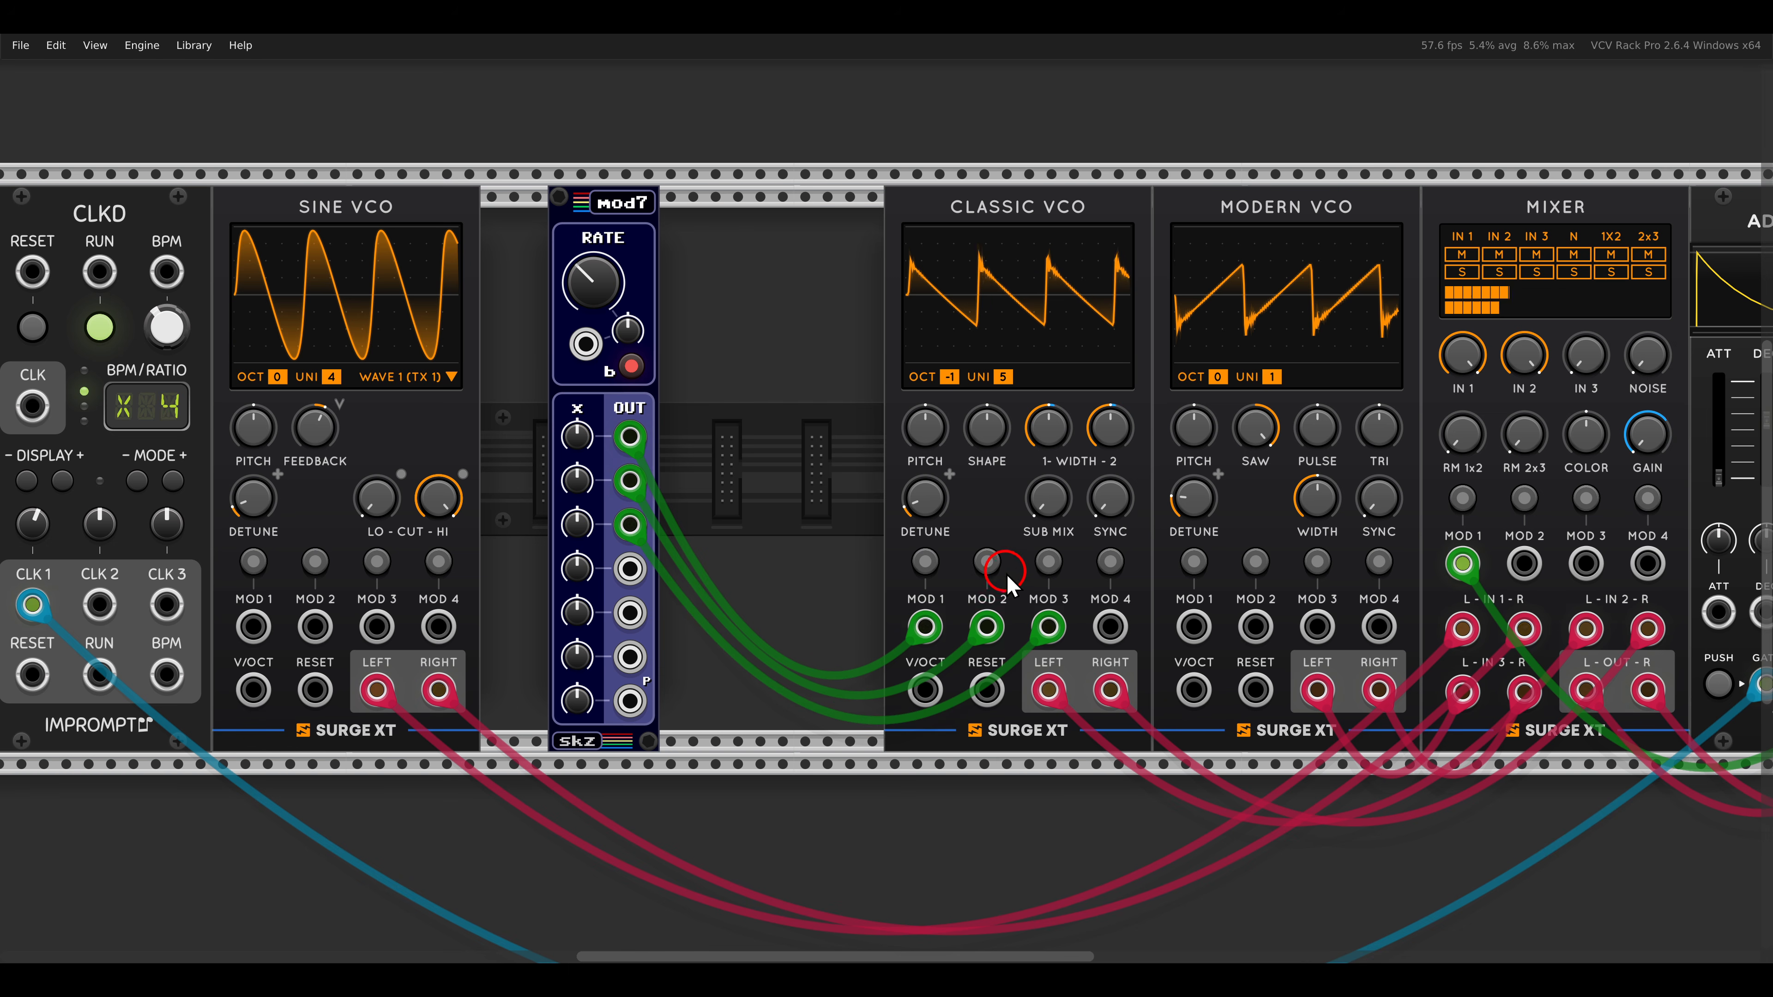
{"action": "left_click", "coordinate": [1051, 563]}
{"action": "left_click_drag", "start_coordinate": [989, 433], "coordinate": [996, 374]}
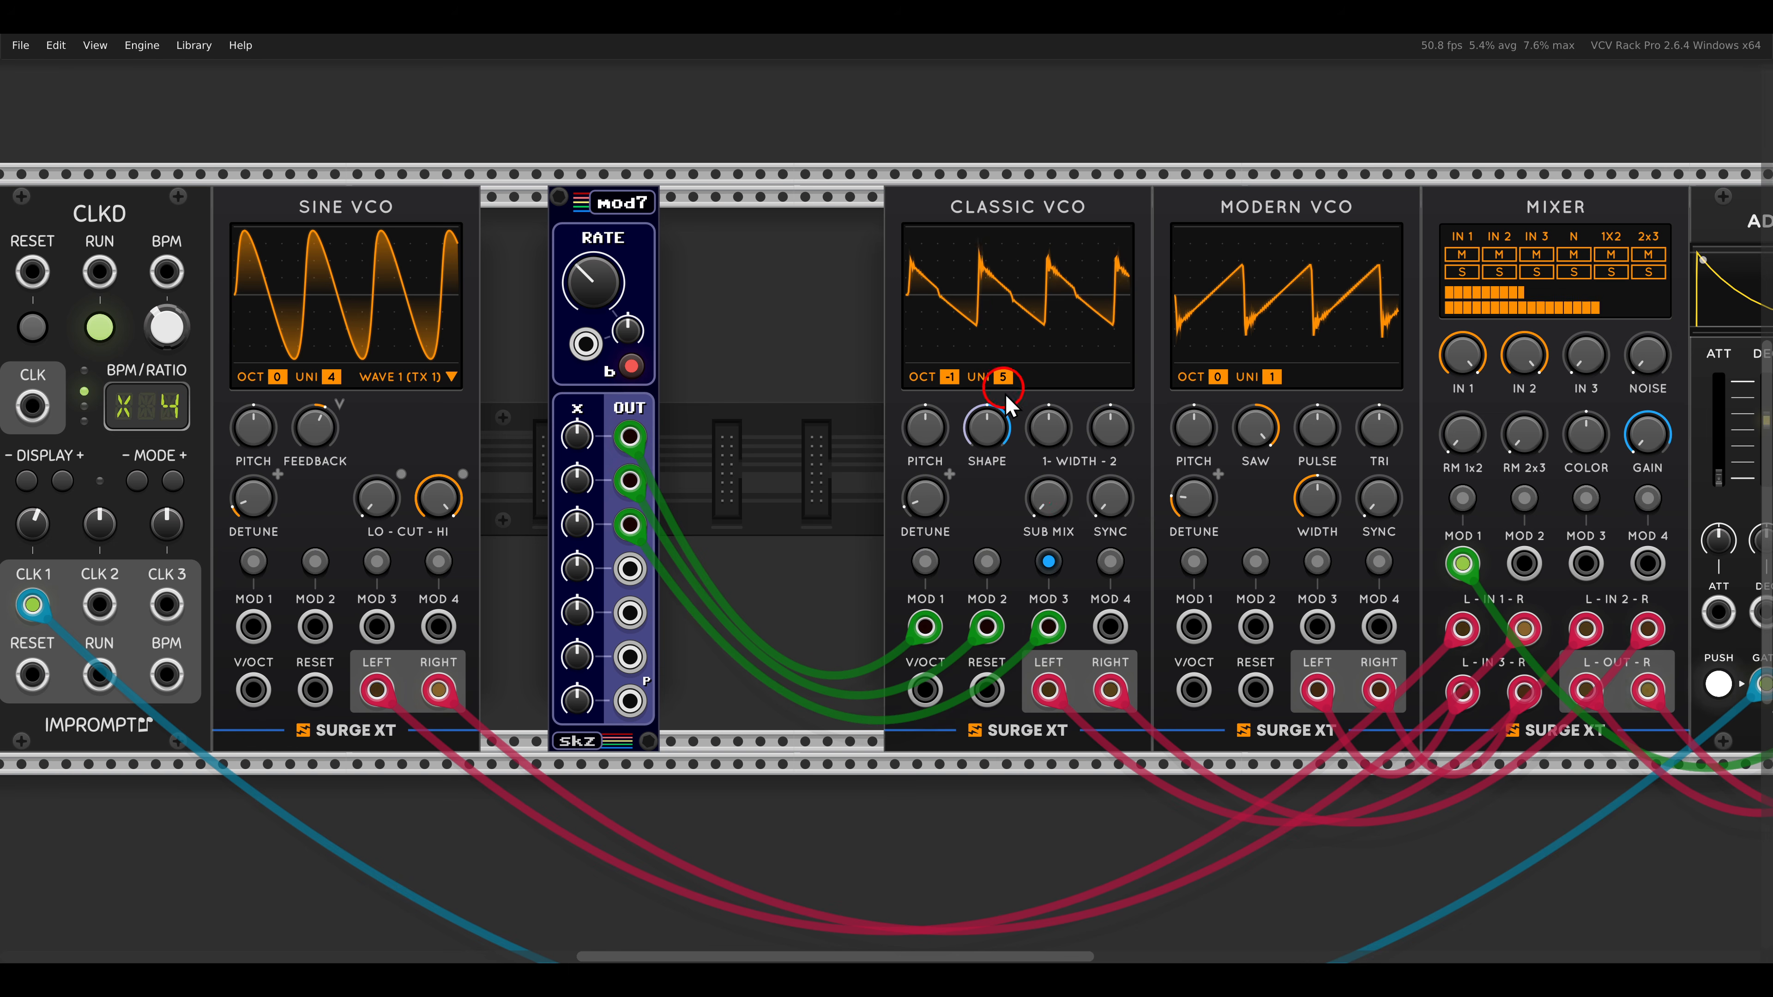
{"action": "left_click", "coordinate": [1049, 562]}
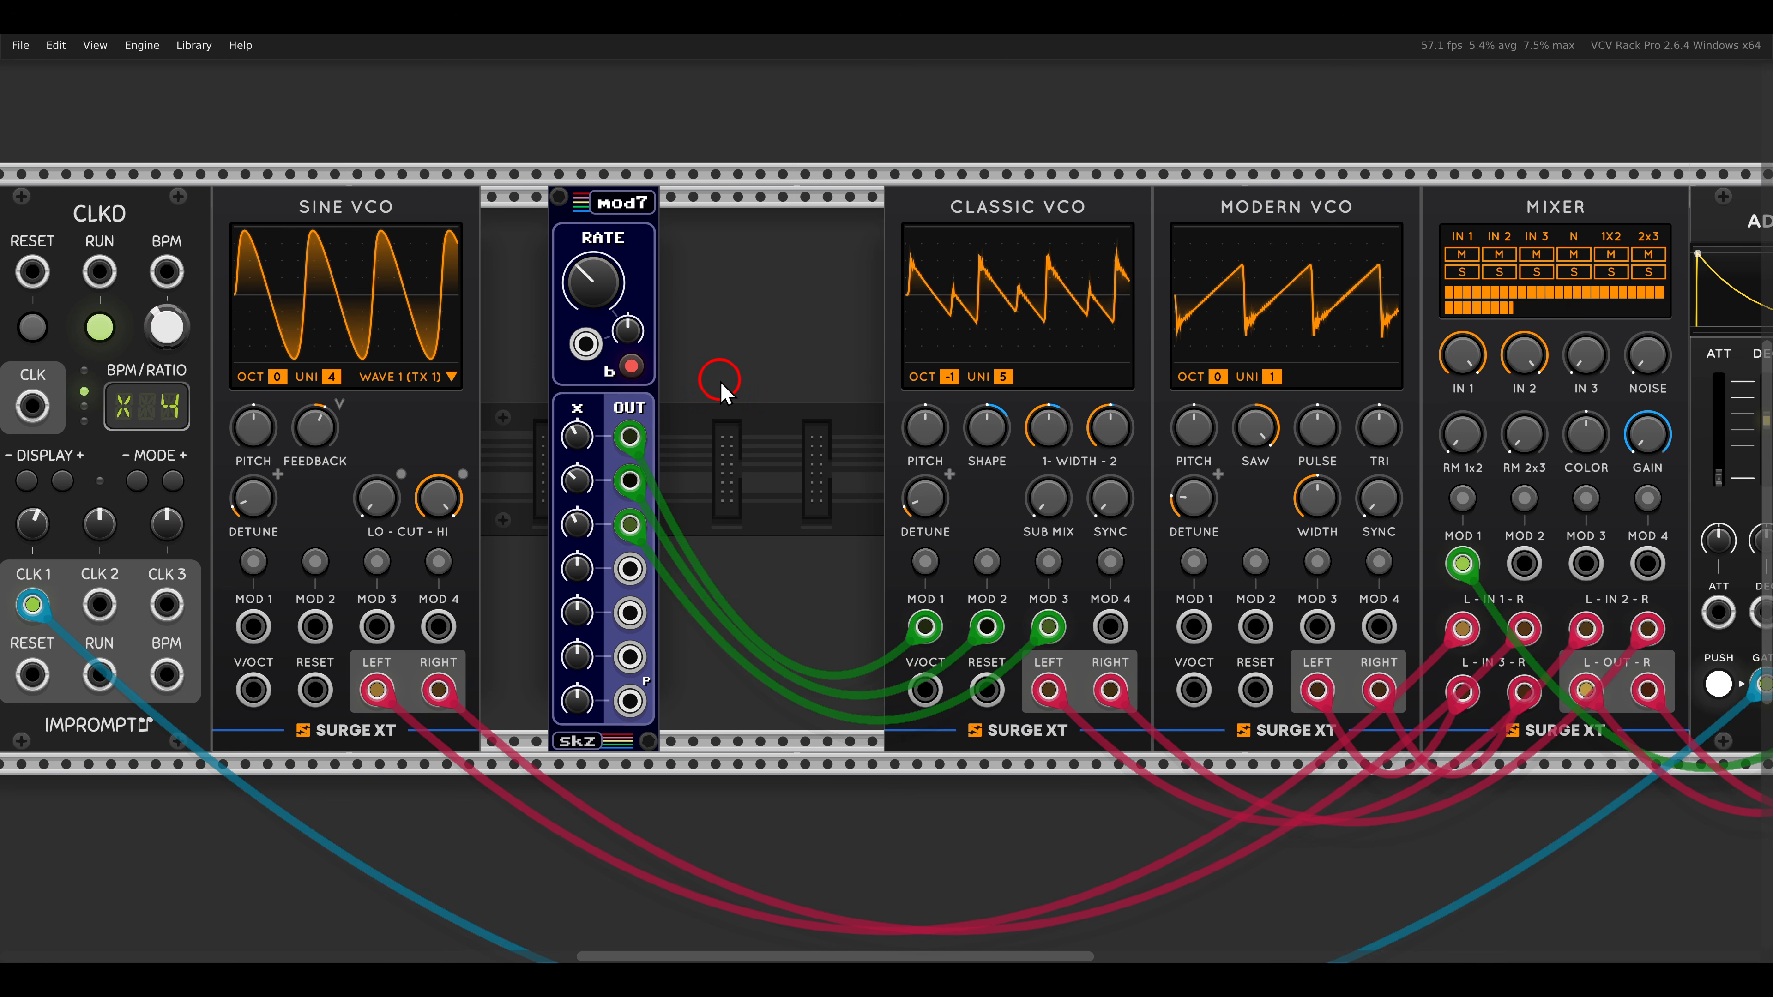
Move the Classic VCO left so it sits directly against the mod7 module.
{"action": "left_click_drag", "start_coordinate": [823, 384], "coordinate": [633, 376]}
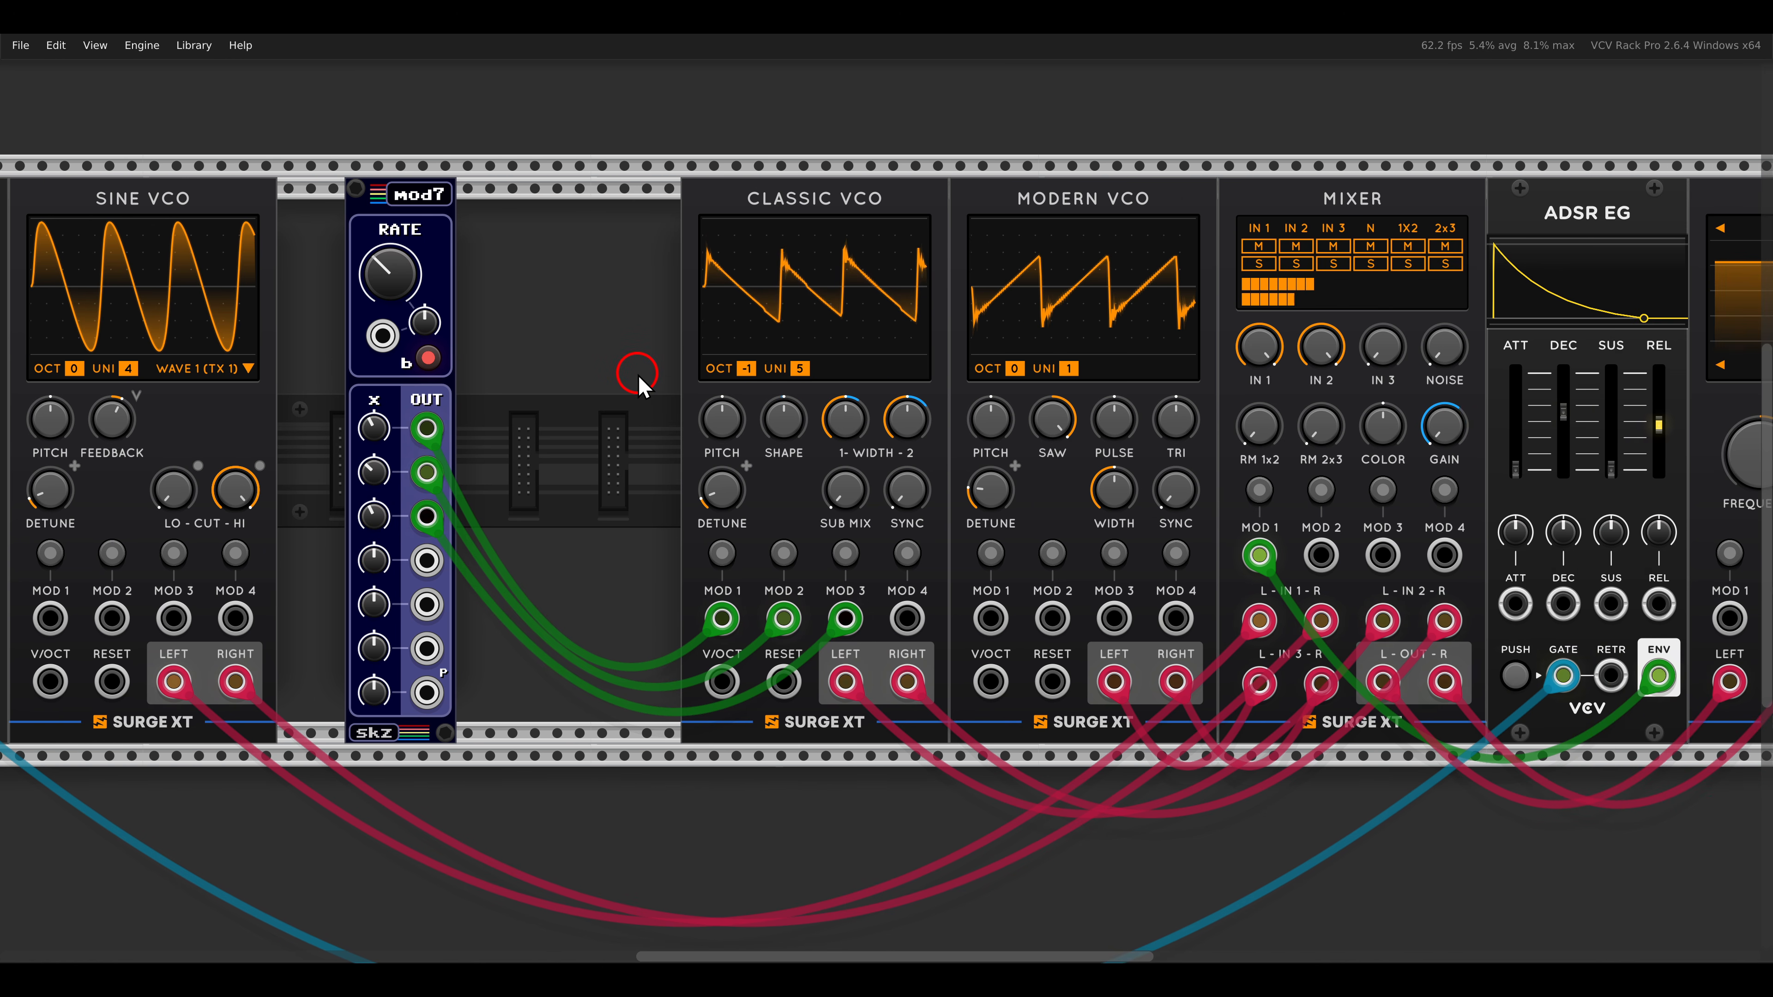
{"action": "left_click_drag", "start_coordinate": [751, 190], "coordinate": [496, 210]}
{"action": "left_click_drag", "start_coordinate": [1105, 351], "coordinate": [896, 368]}
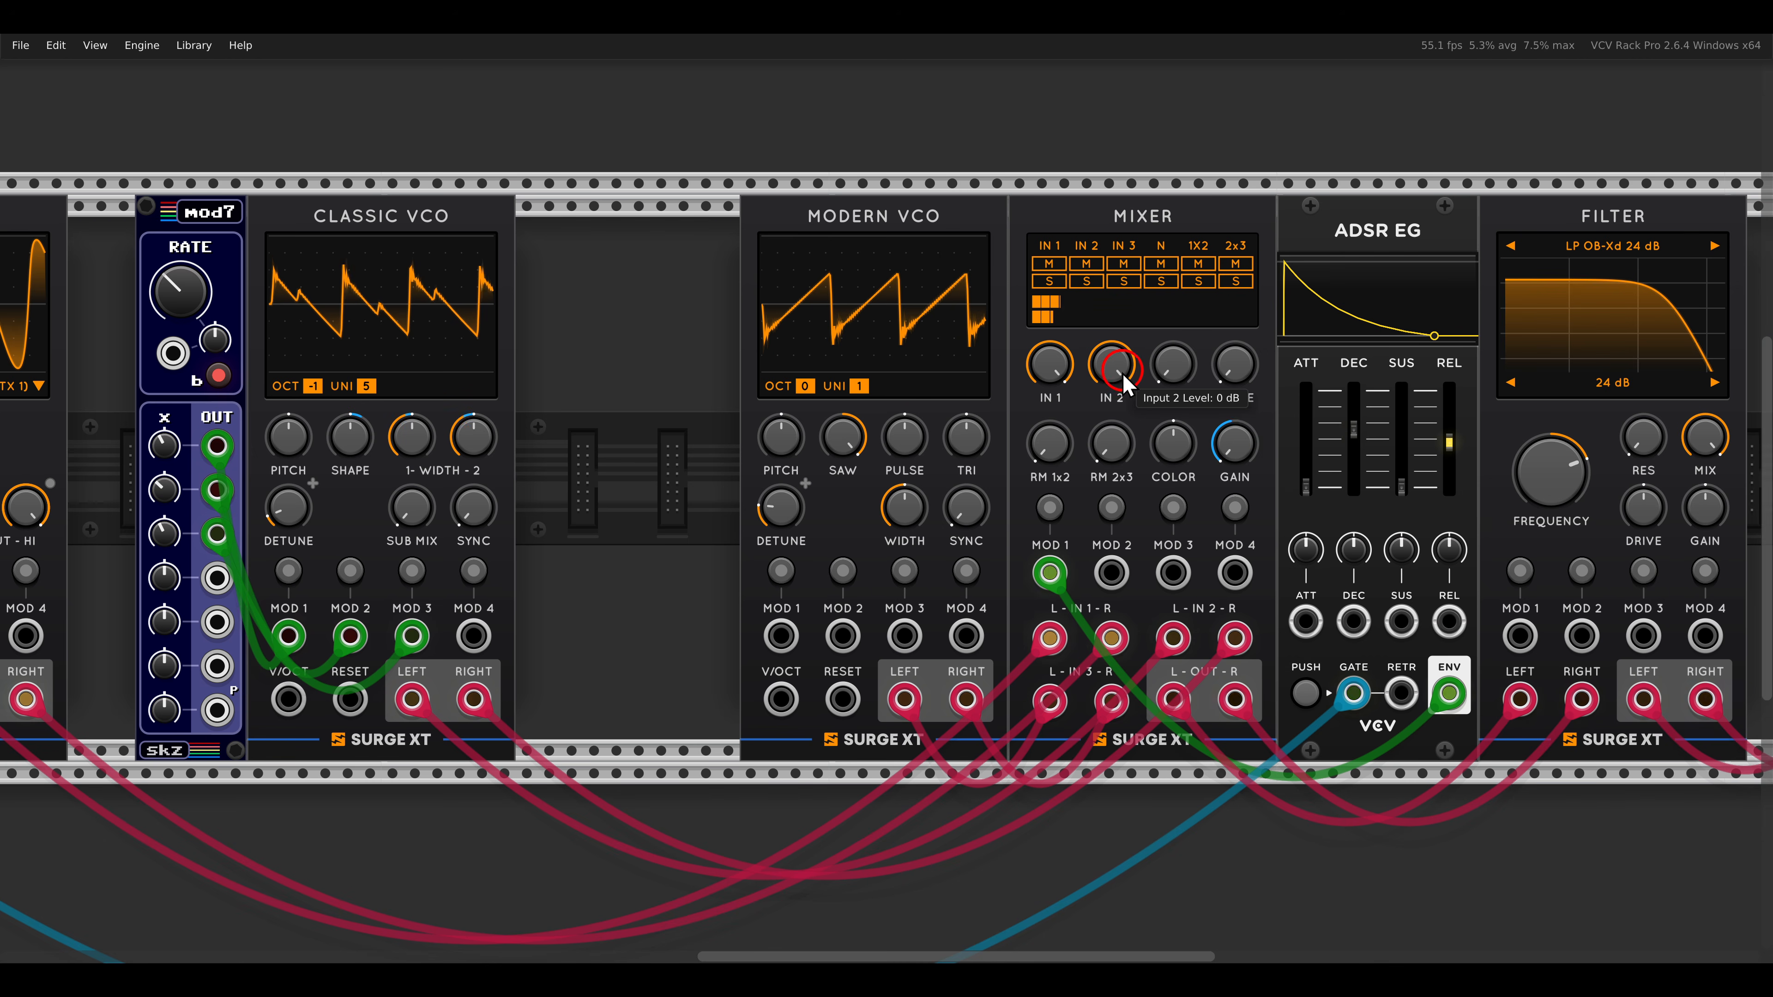
Raise the Mixer's input 3 to full and solo it, and set the Modern VCO's octave to -2.
{"action": "left_click_drag", "start_coordinate": [1173, 362], "coordinate": [1132, 52]}
{"action": "left_click", "coordinate": [1124, 281]}
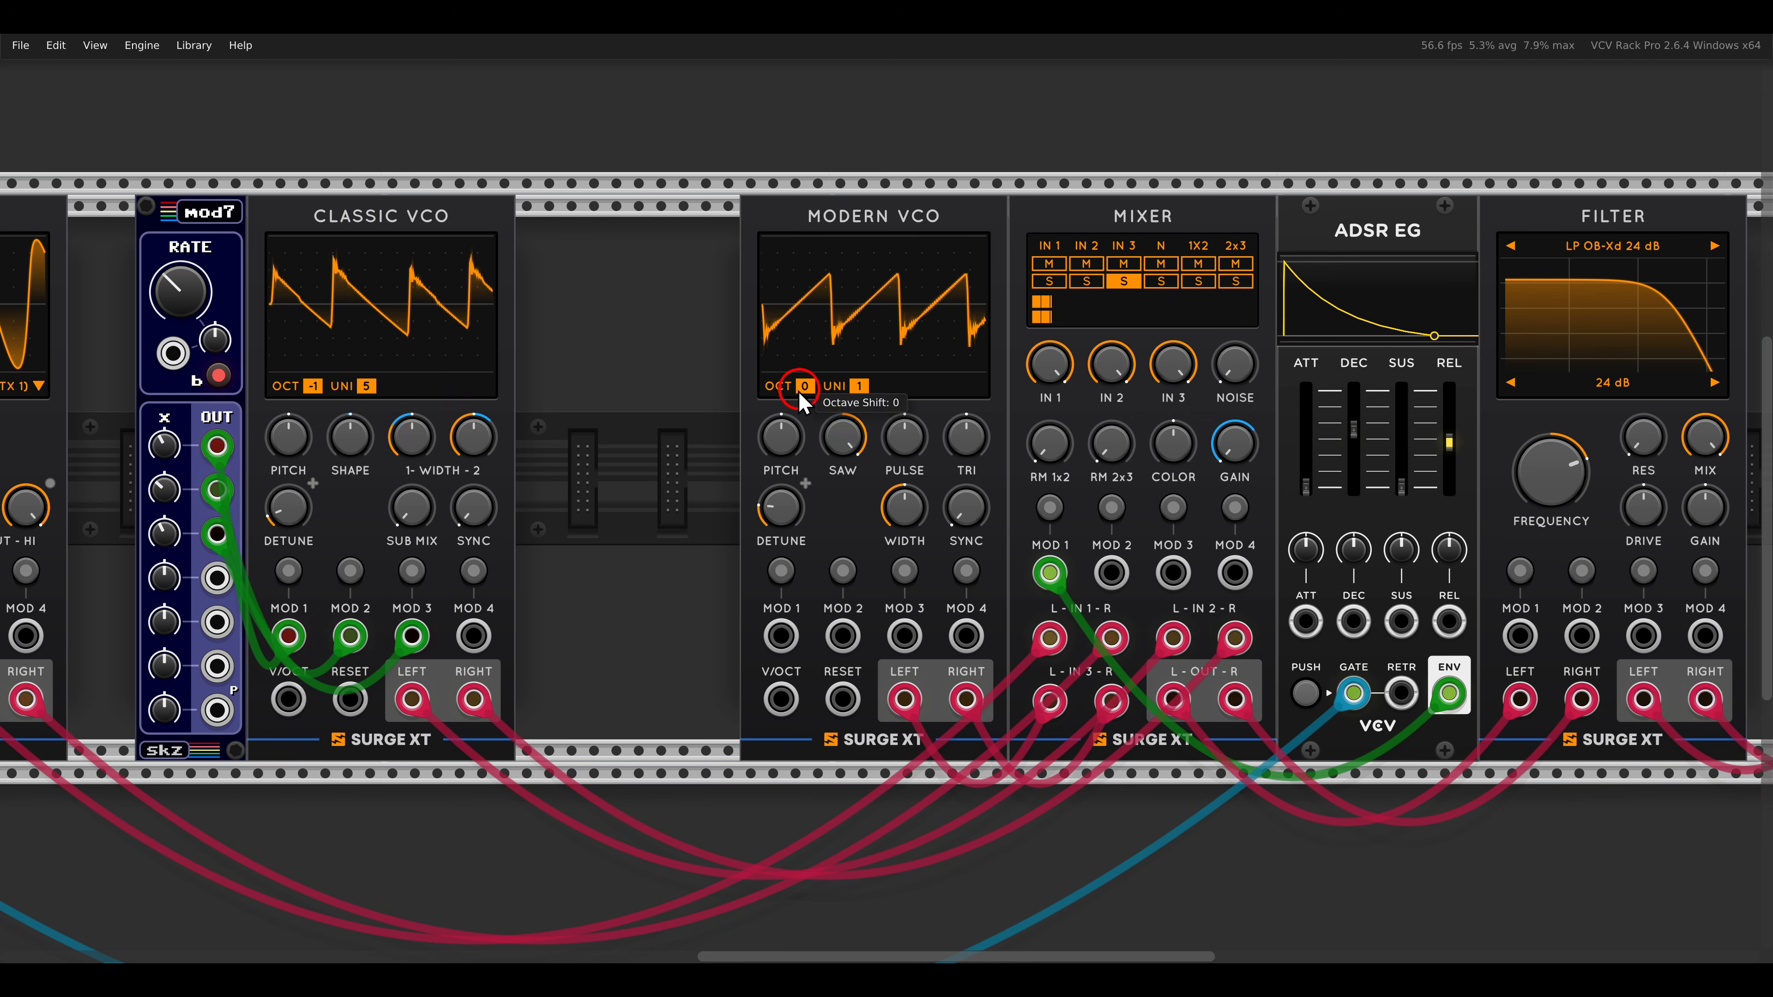
{"action": "left_click_drag", "start_coordinate": [806, 388], "coordinate": [803, 545]}
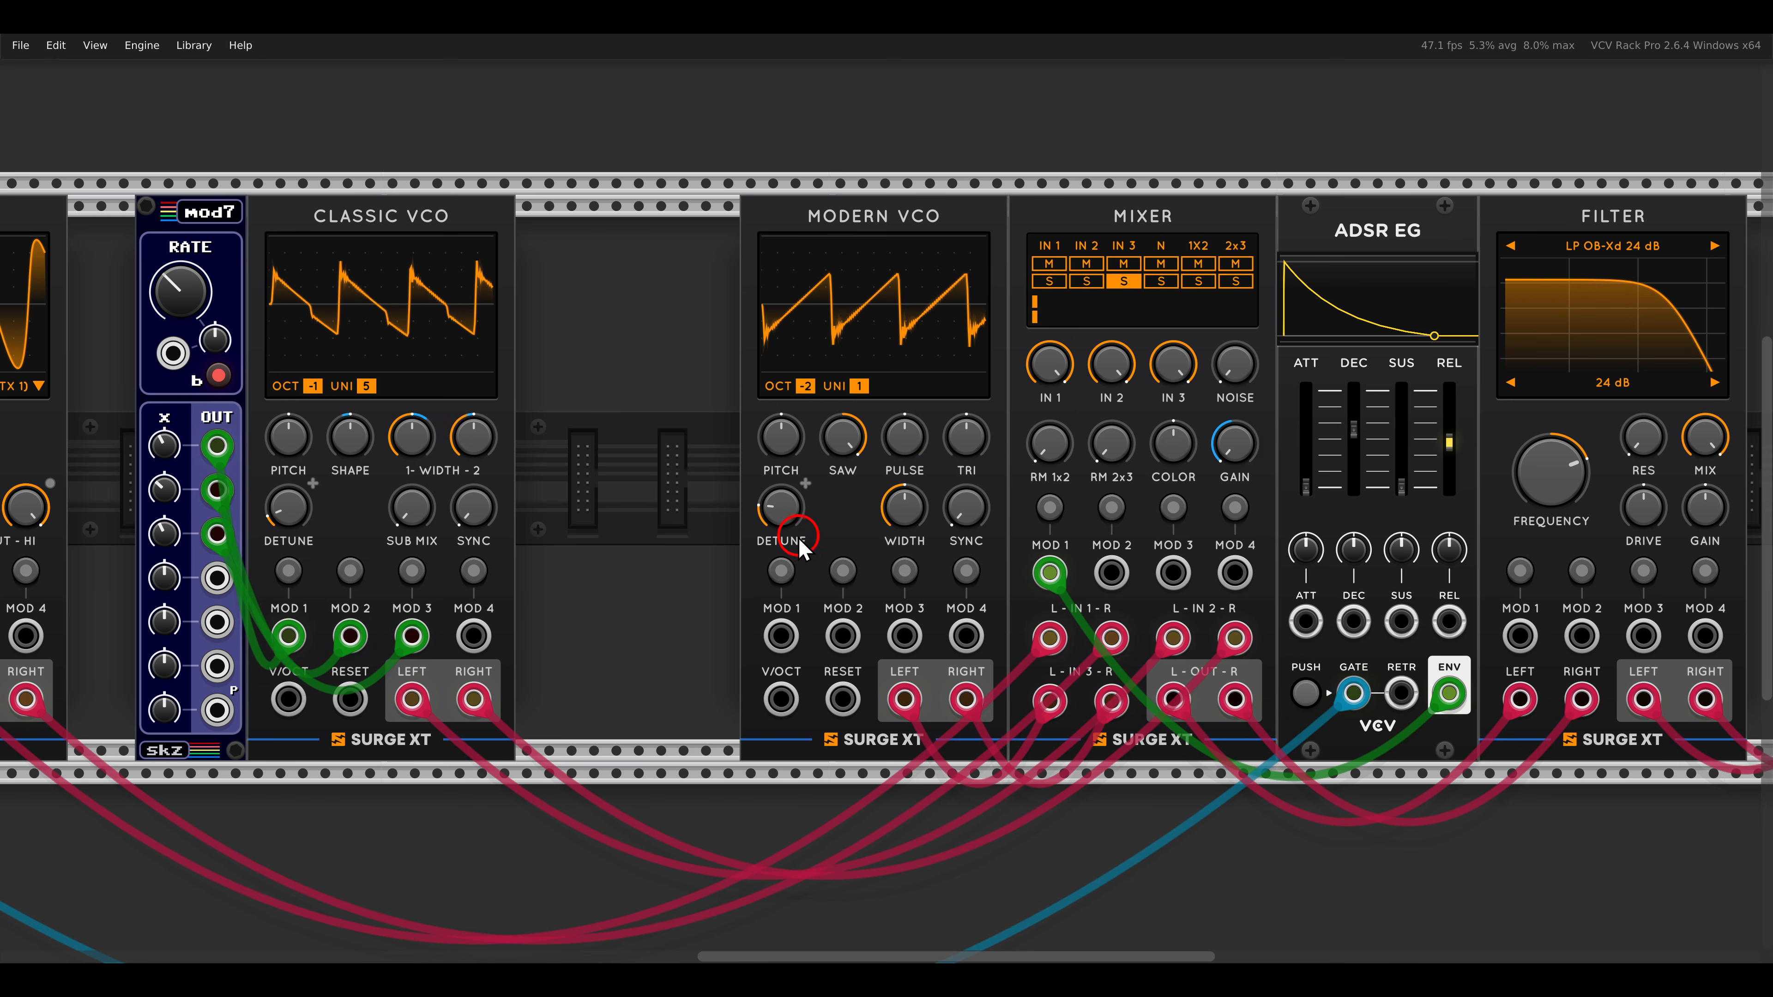
Move the mod7 to the gap after the Classic VCO, and place the Classic VCO directly against the Sine VCO.
{"action": "left_click_drag", "start_coordinate": [202, 210], "coordinate": [583, 210]}
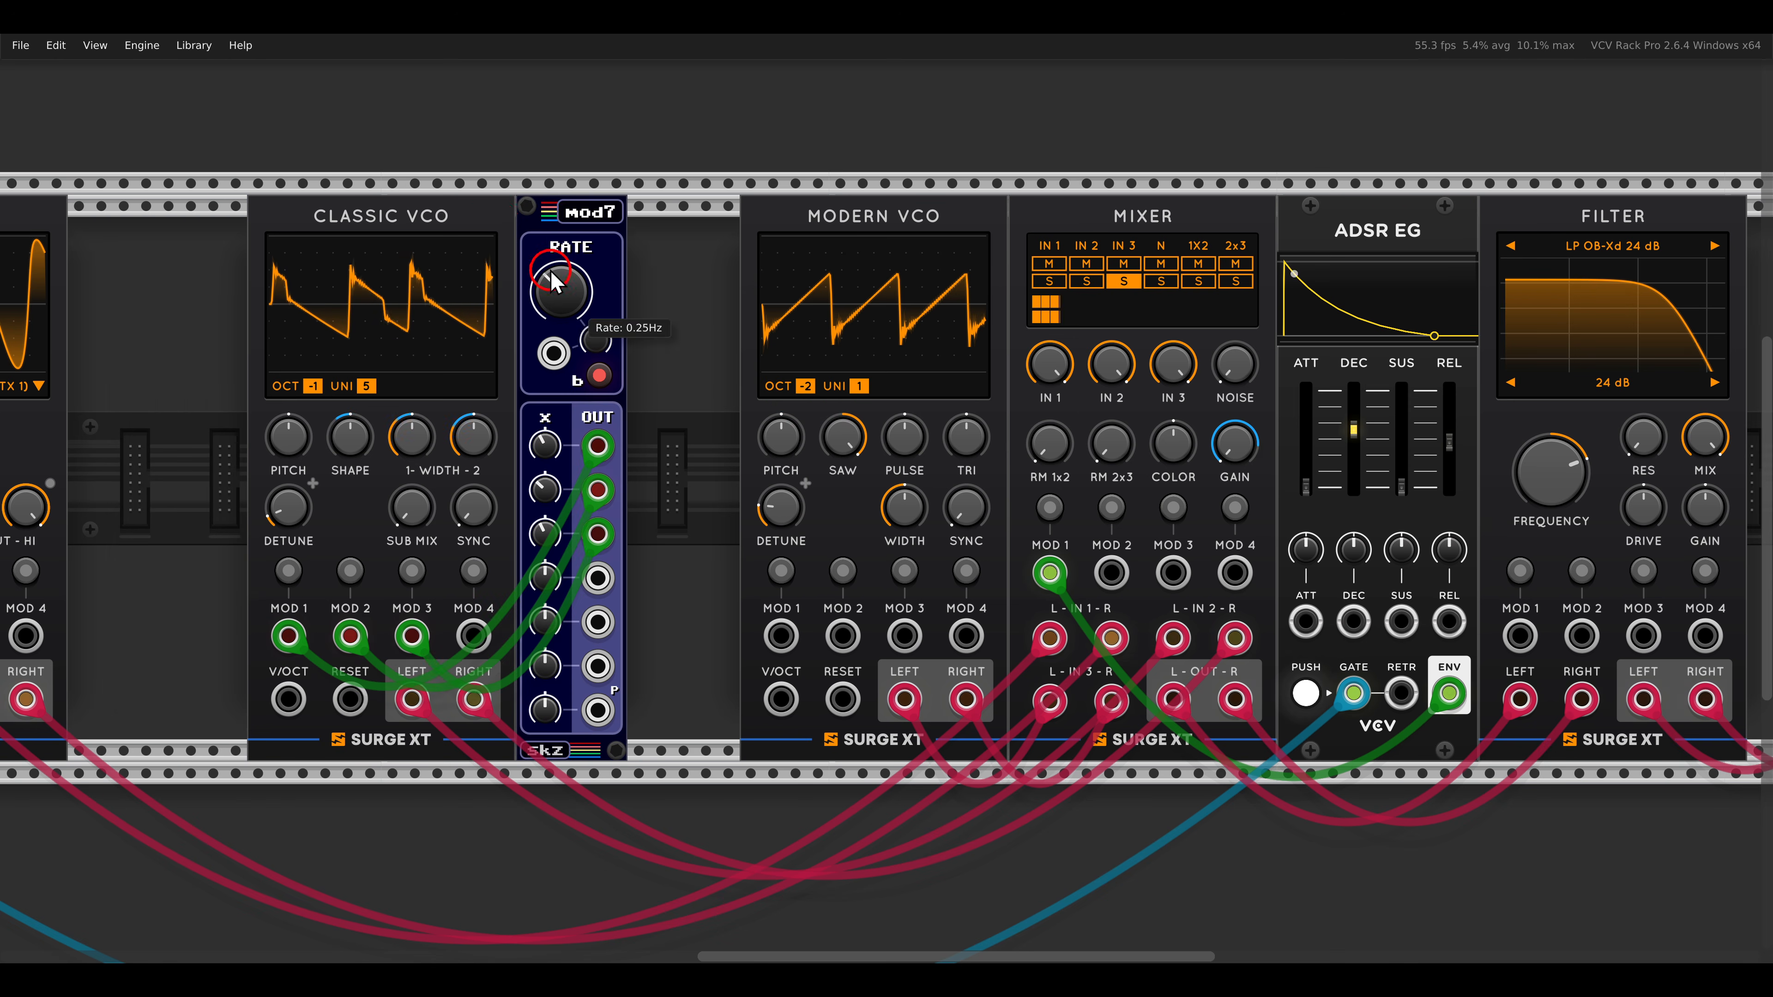
{"action": "left_click_drag", "start_coordinate": [445, 230], "coordinate": [265, 230]}
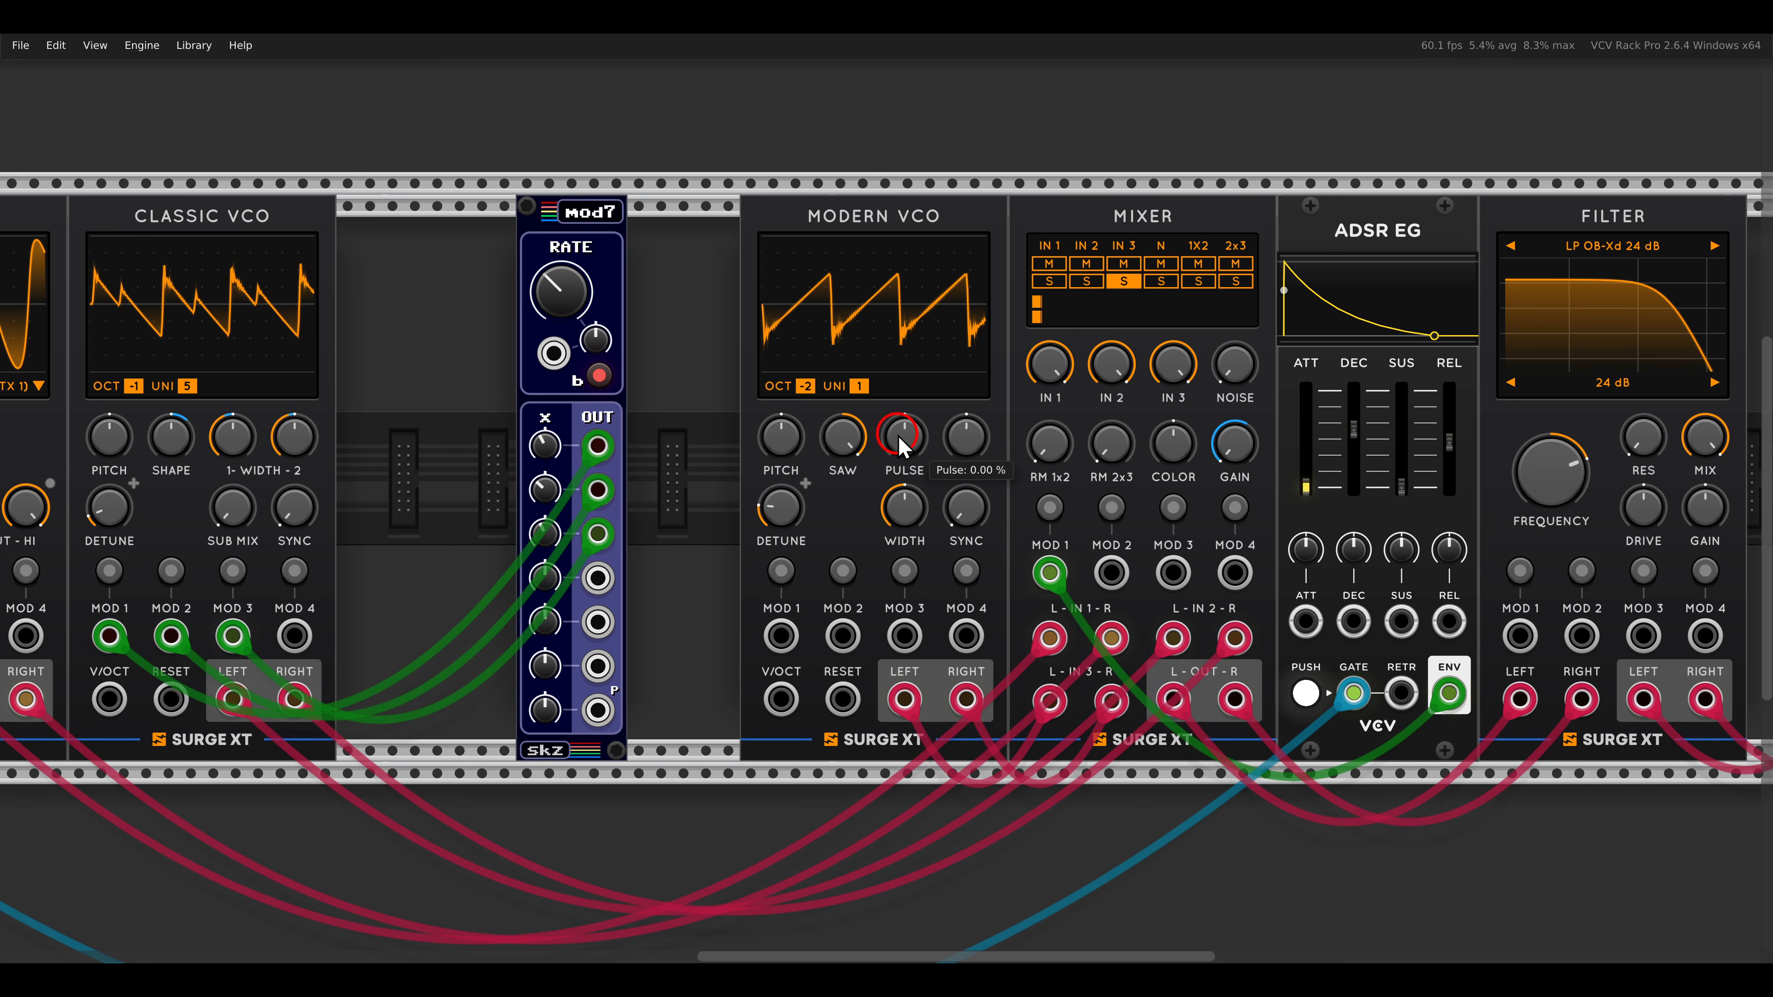
Patch the mod7's fourth output into the Modern VCO's MOD 1 and assign it to modulate Pulse.
{"action": "left_click_drag", "start_coordinate": [903, 427], "coordinate": [897, 486]}
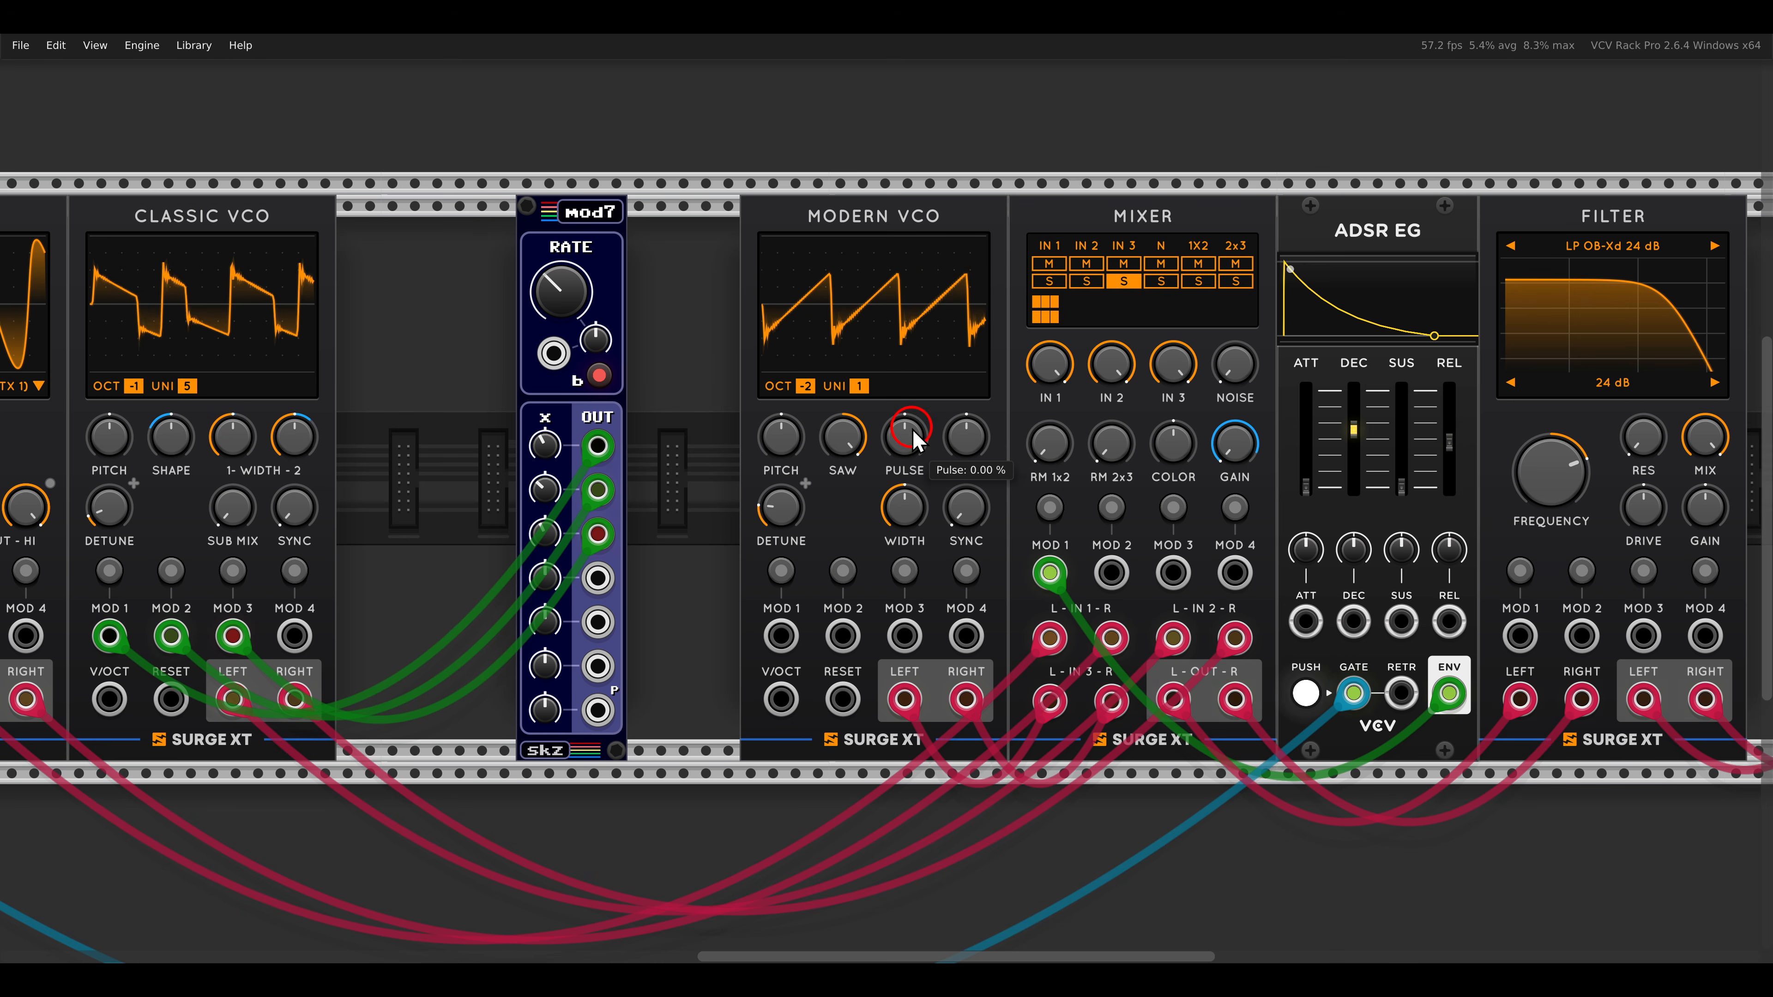
{"action": "left_click_drag", "start_coordinate": [631, 593], "coordinate": [781, 635]}
{"action": "left_click", "coordinate": [781, 570]}
{"action": "left_click", "coordinate": [882, 441]}
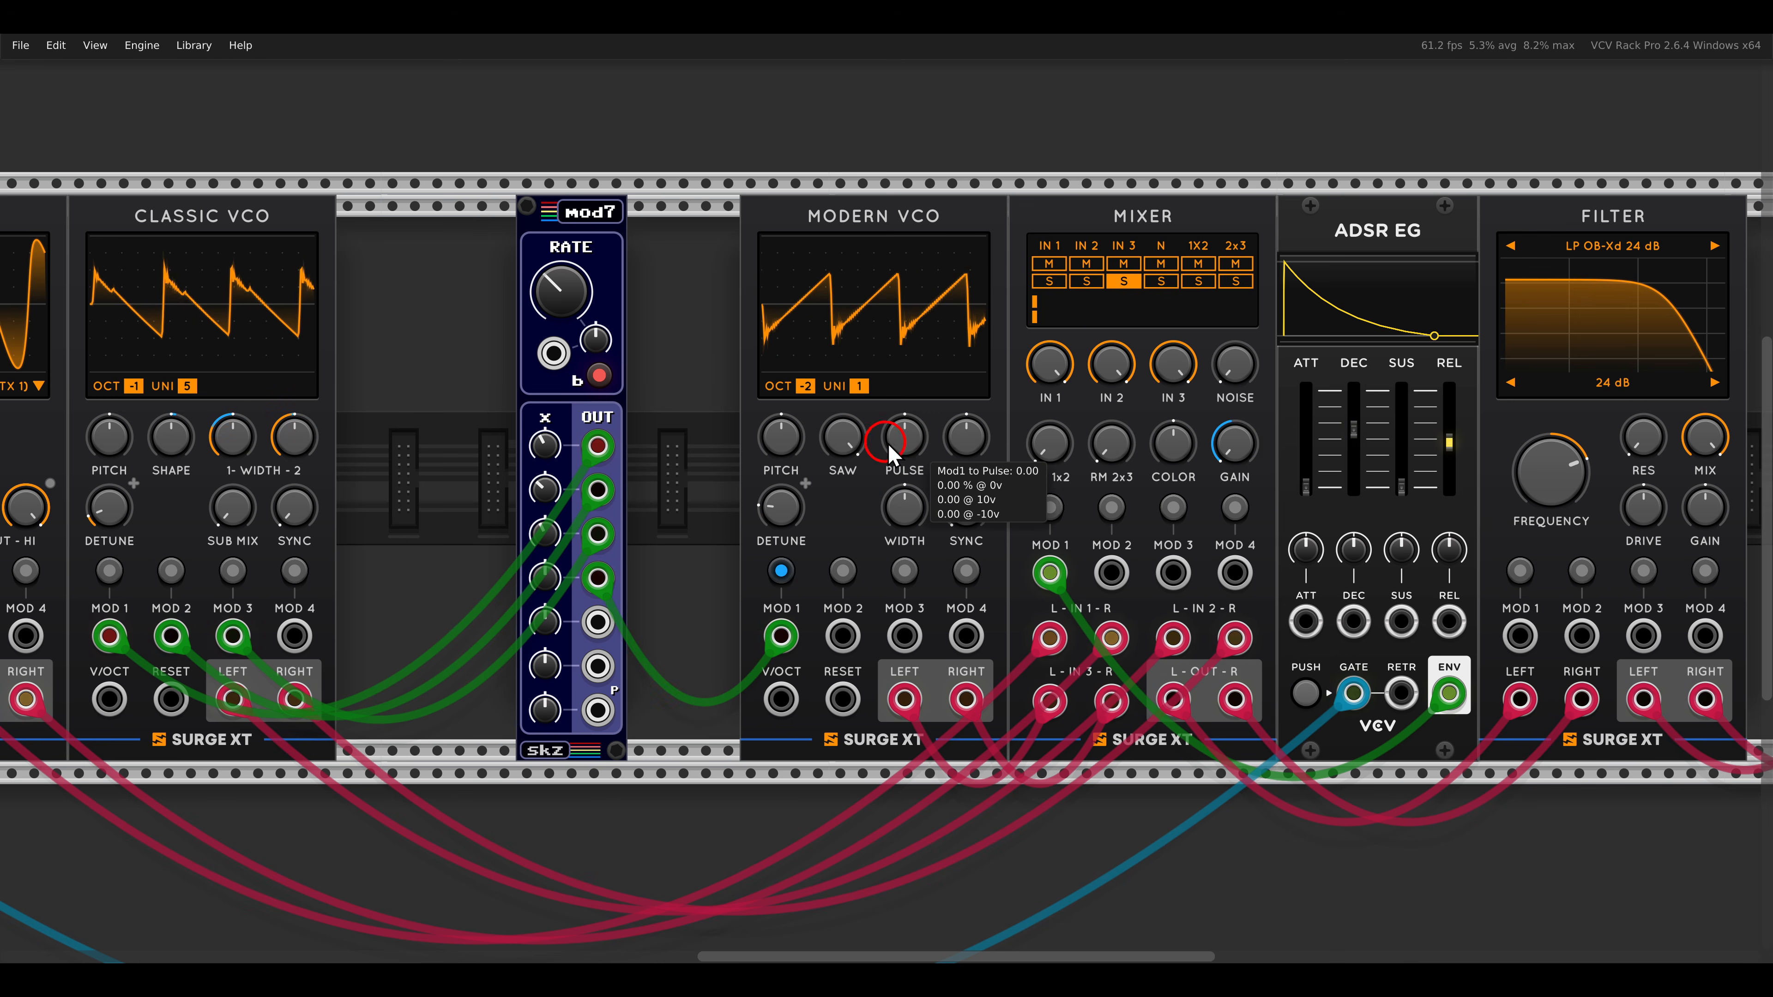
{"action": "left_click", "coordinate": [781, 571]}
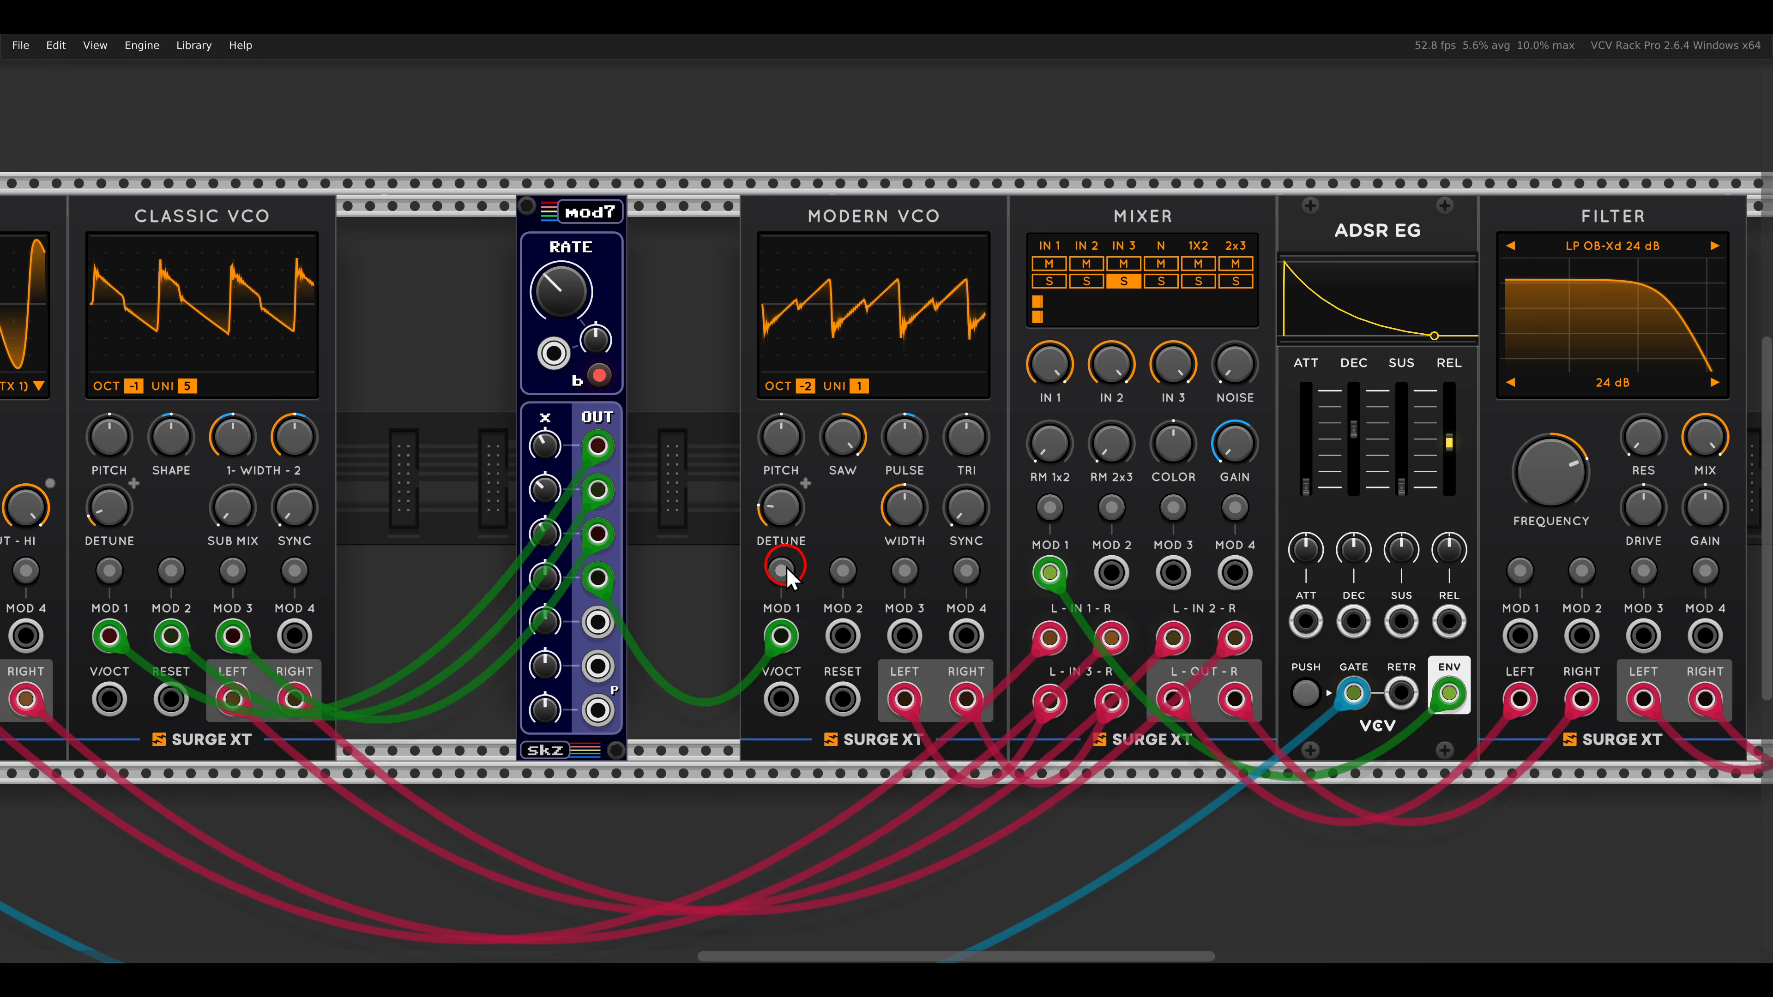
Adjust the mod7's fourth X knob and move the module left against the Classic VCO.
{"action": "mouse_move", "coordinate": [552, 584]}
{"action": "left_click_drag", "start_coordinate": [548, 548], "coordinate": [548, 451]}
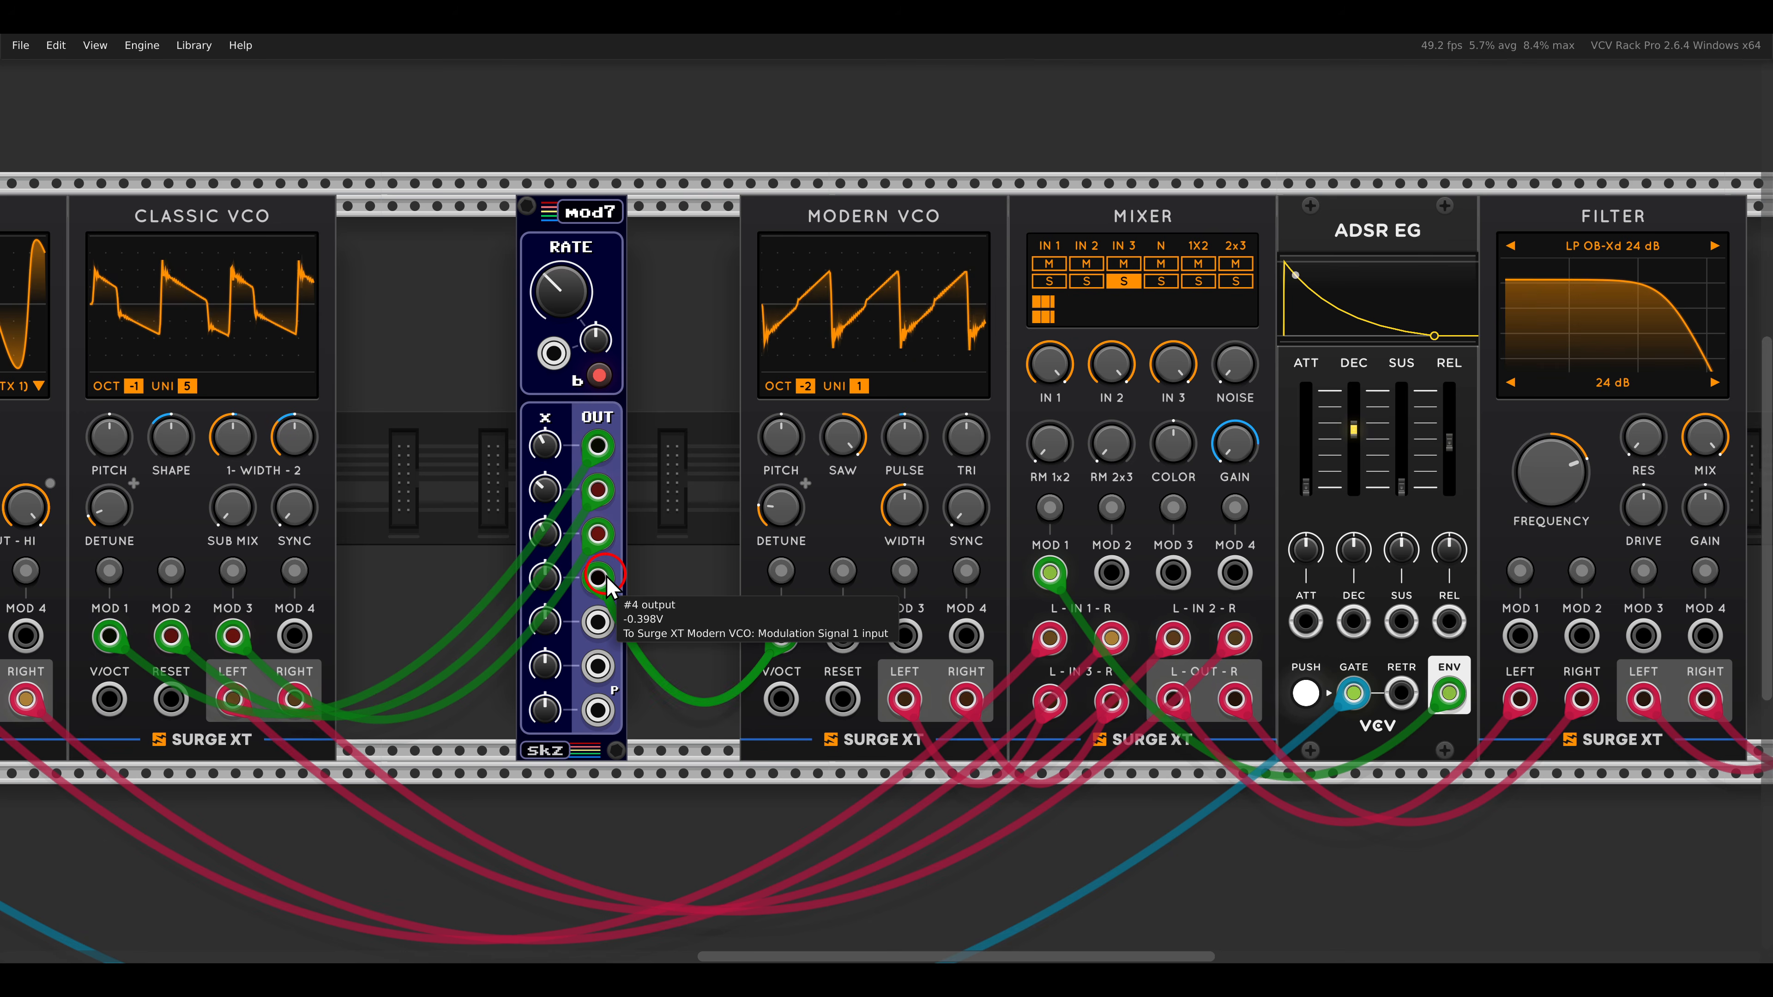
{"action": "left_click_drag", "start_coordinate": [619, 255], "coordinate": [439, 252]}
Add a Bogaudio LVCO directly after the mod7 and patch its output into the Modern VCO's MOD 1.
{"action": "right_click", "coordinate": [614, 288]}
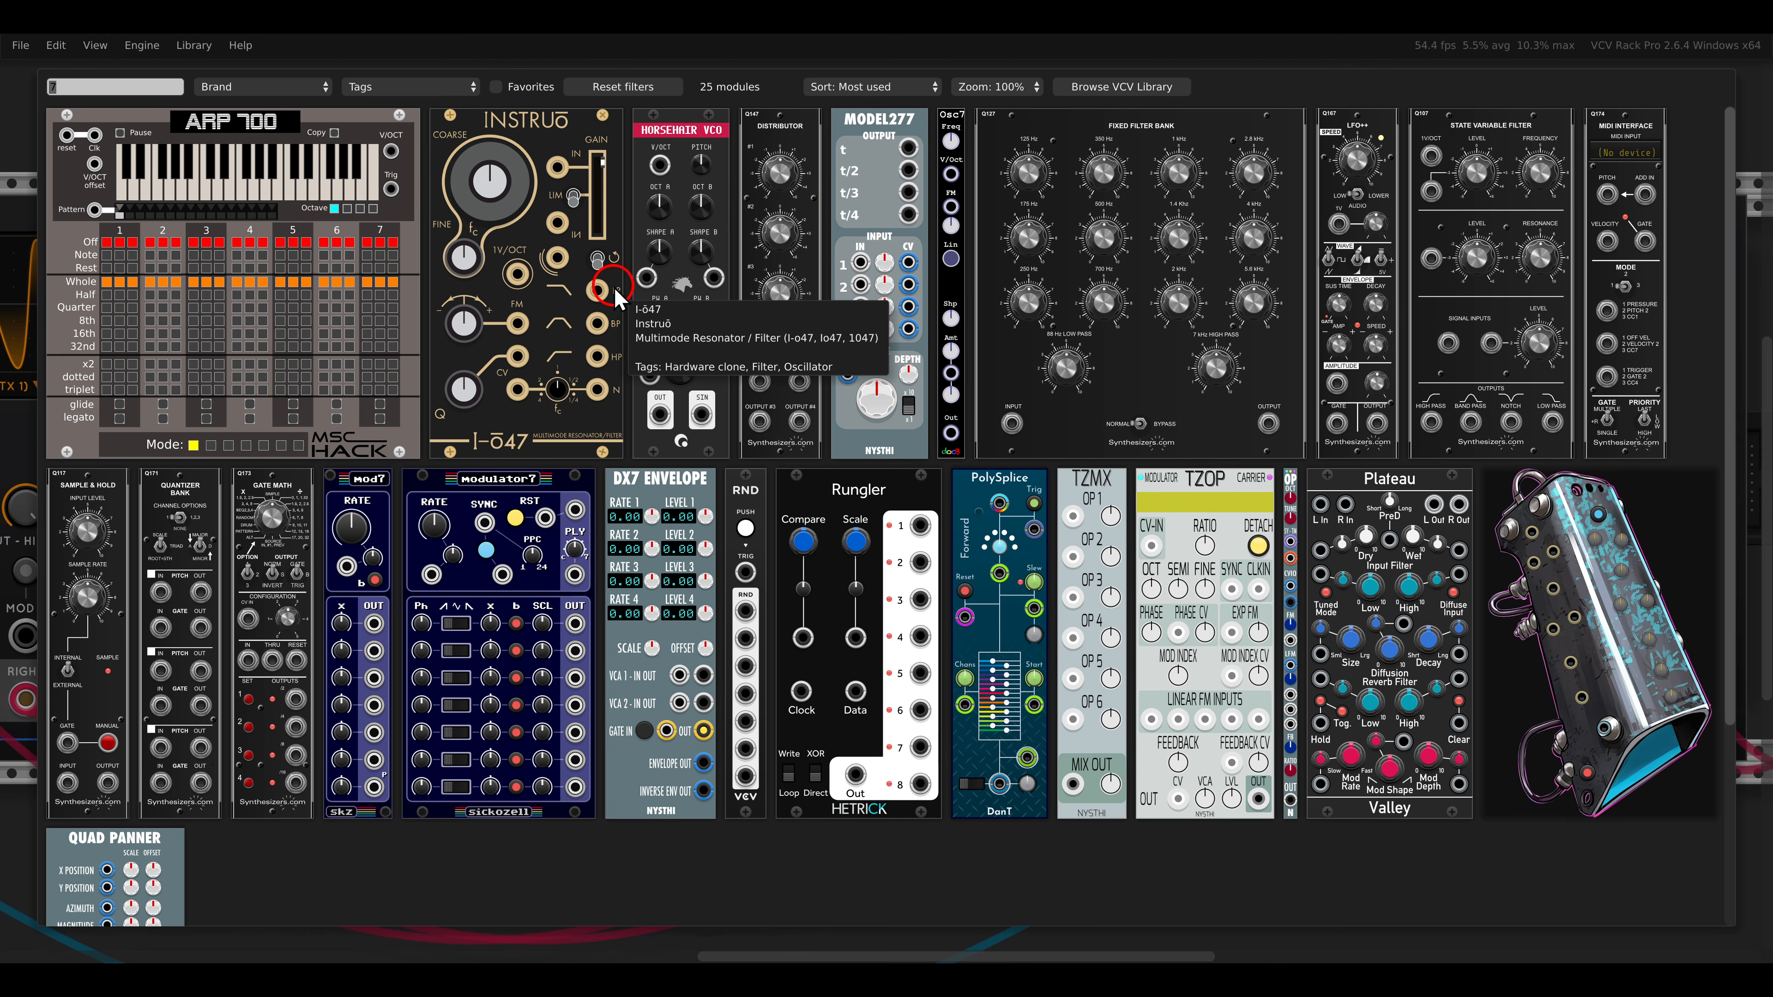
{"action": "type", "text": "vco"}
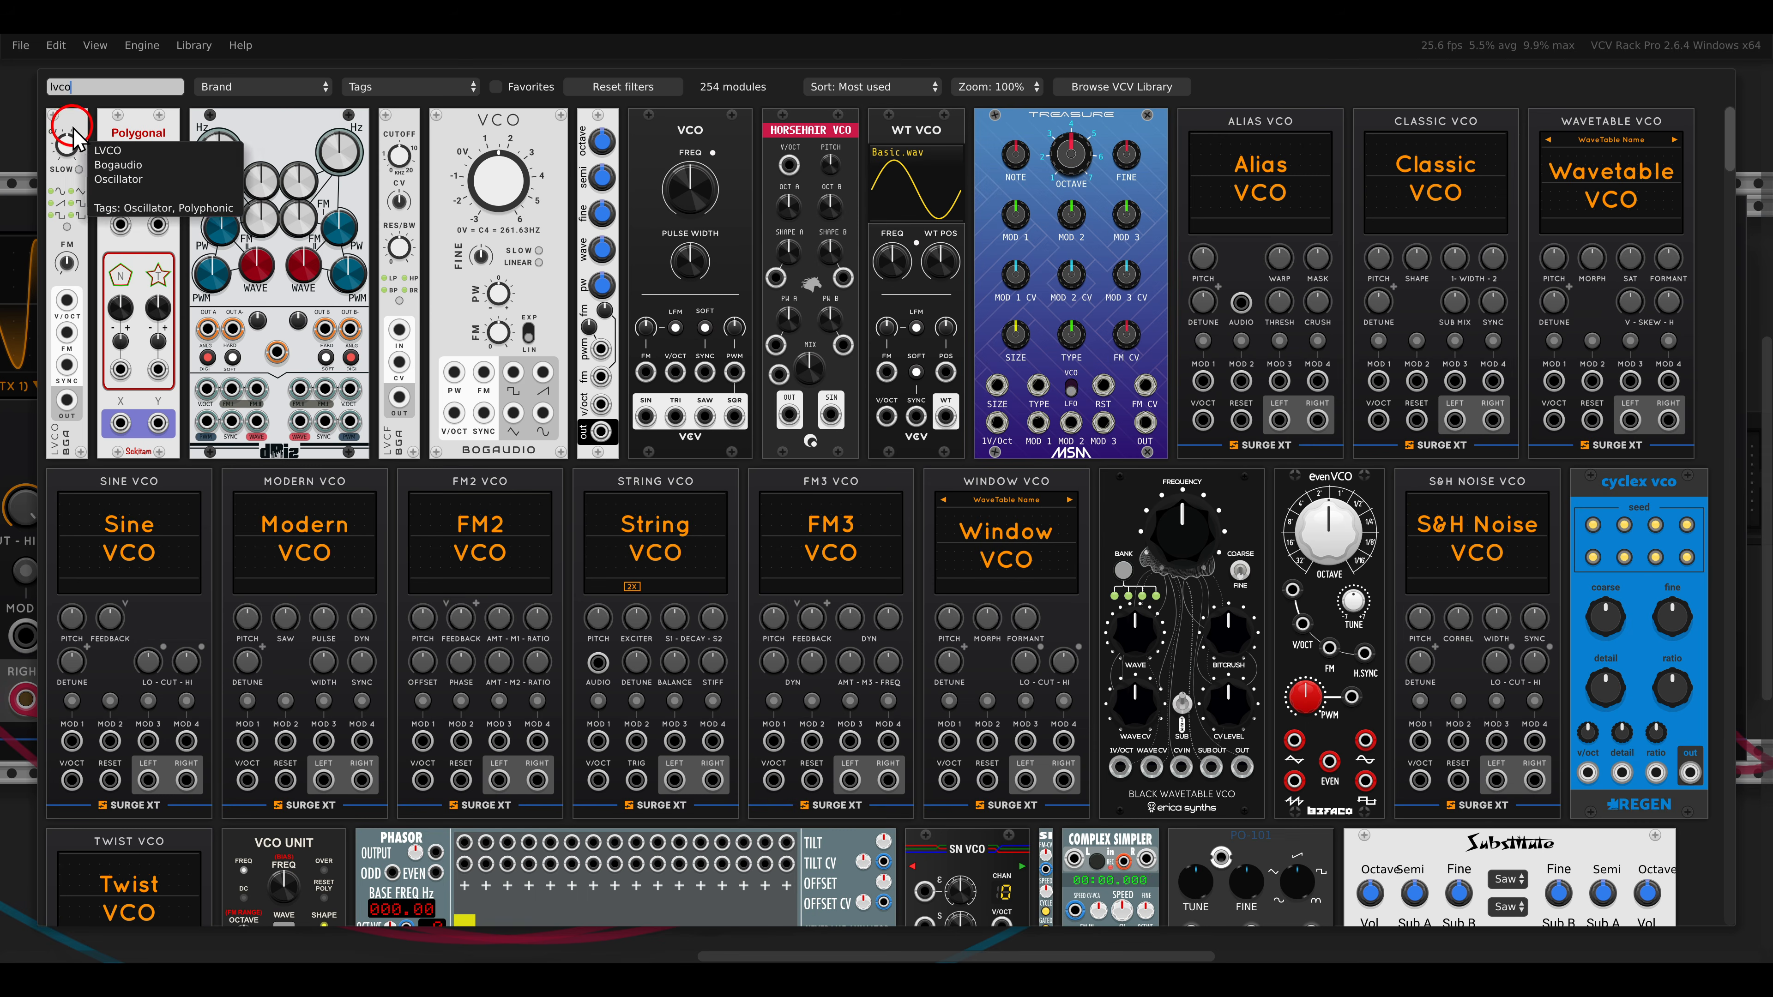
{"action": "left_click_drag", "start_coordinate": [68, 131], "coordinate": [631, 376]}
{"action": "left_click_drag", "start_coordinate": [632, 670], "coordinate": [781, 642]}
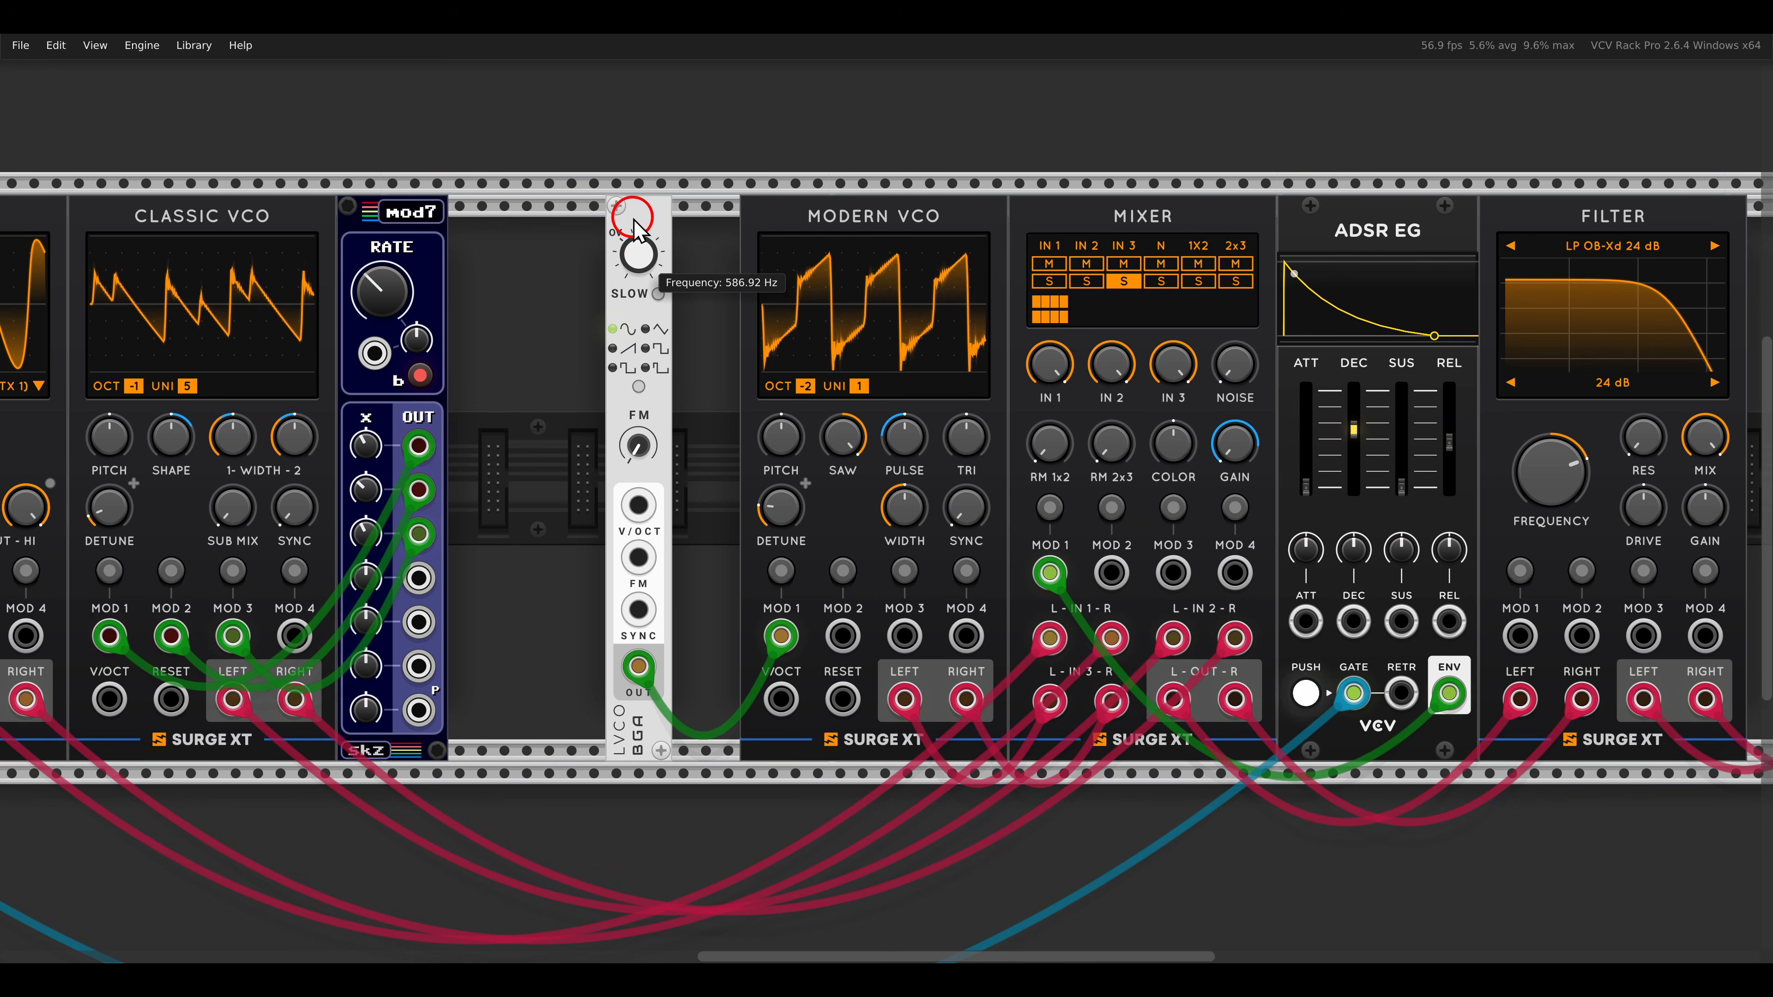
{"action": "left_click_drag", "start_coordinate": [639, 201], "coordinate": [493, 222]}
Adjust the MOD 1 depth on the Modern VCO's Pulse and set its unison to 9 voices.
{"action": "left_click", "coordinate": [780, 571]}
{"action": "left_click_drag", "start_coordinate": [898, 458], "coordinate": [901, 467]}
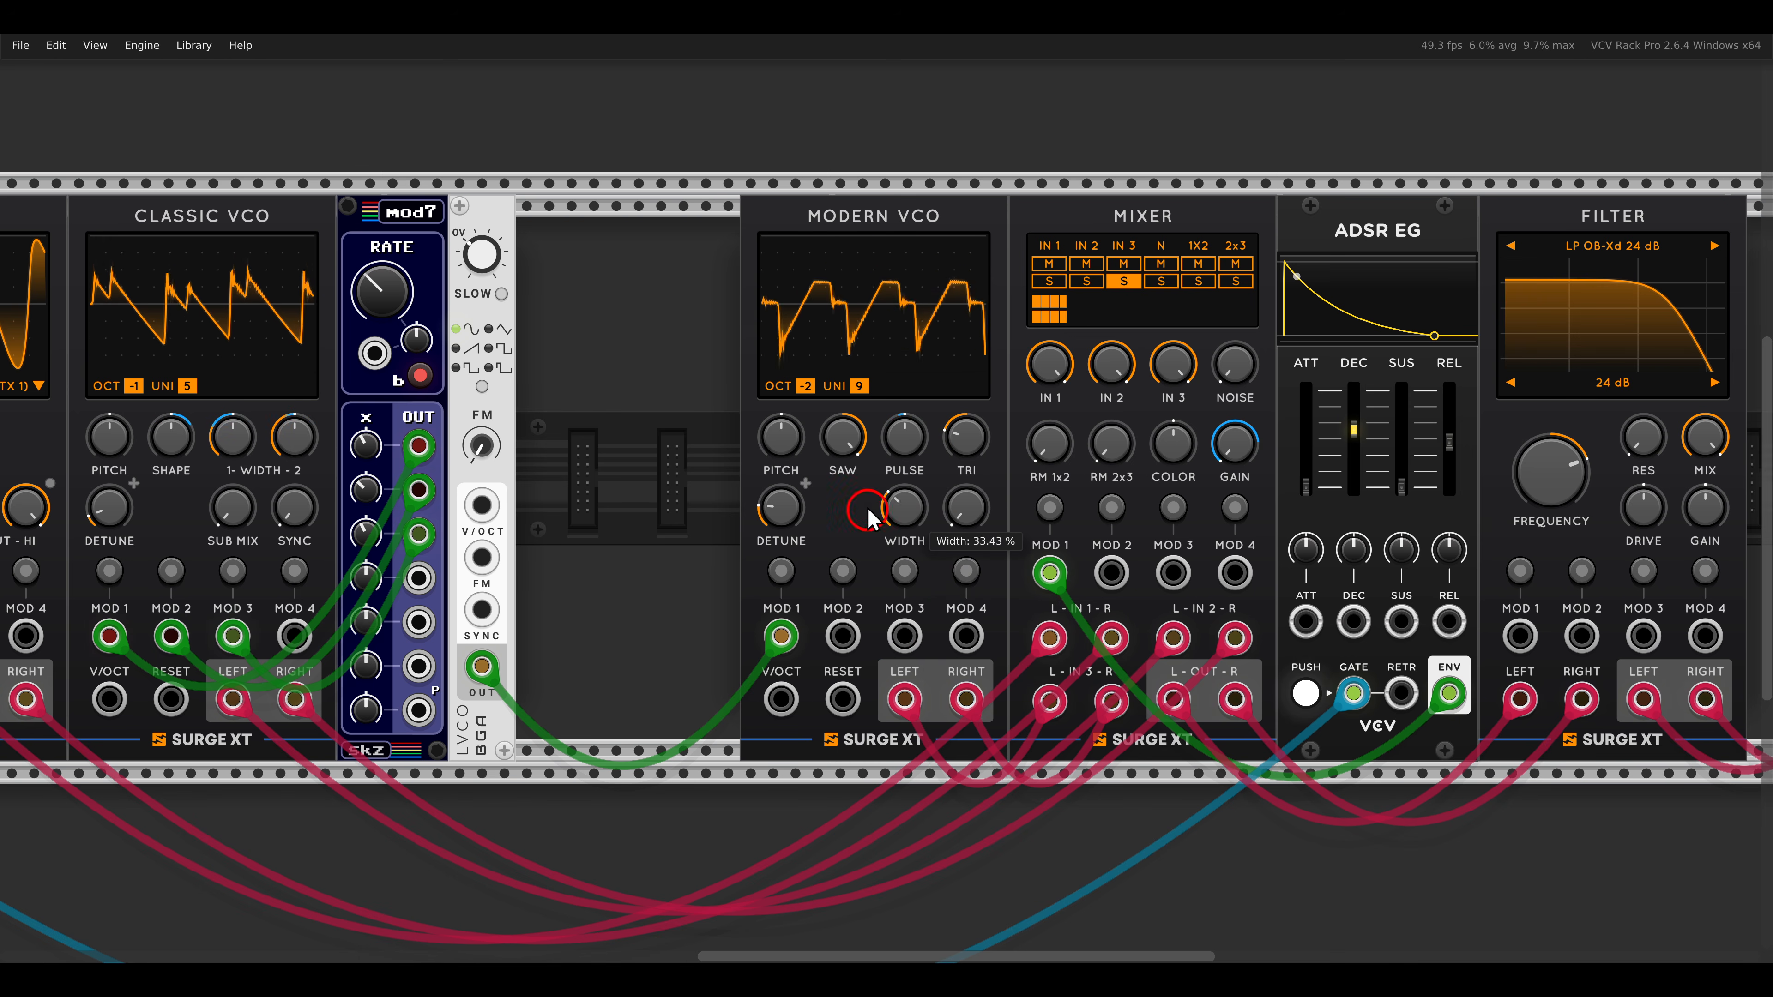
Patch the mod7's fourth output into the Modern VCO's MOD 2 and modulate Width by about +19.
{"action": "left_click_drag", "start_coordinate": [843, 635], "coordinate": [375, 639]}
{"action": "left_click", "coordinate": [843, 571]}
{"action": "left_click_drag", "start_coordinate": [903, 525], "coordinate": [883, 494]}
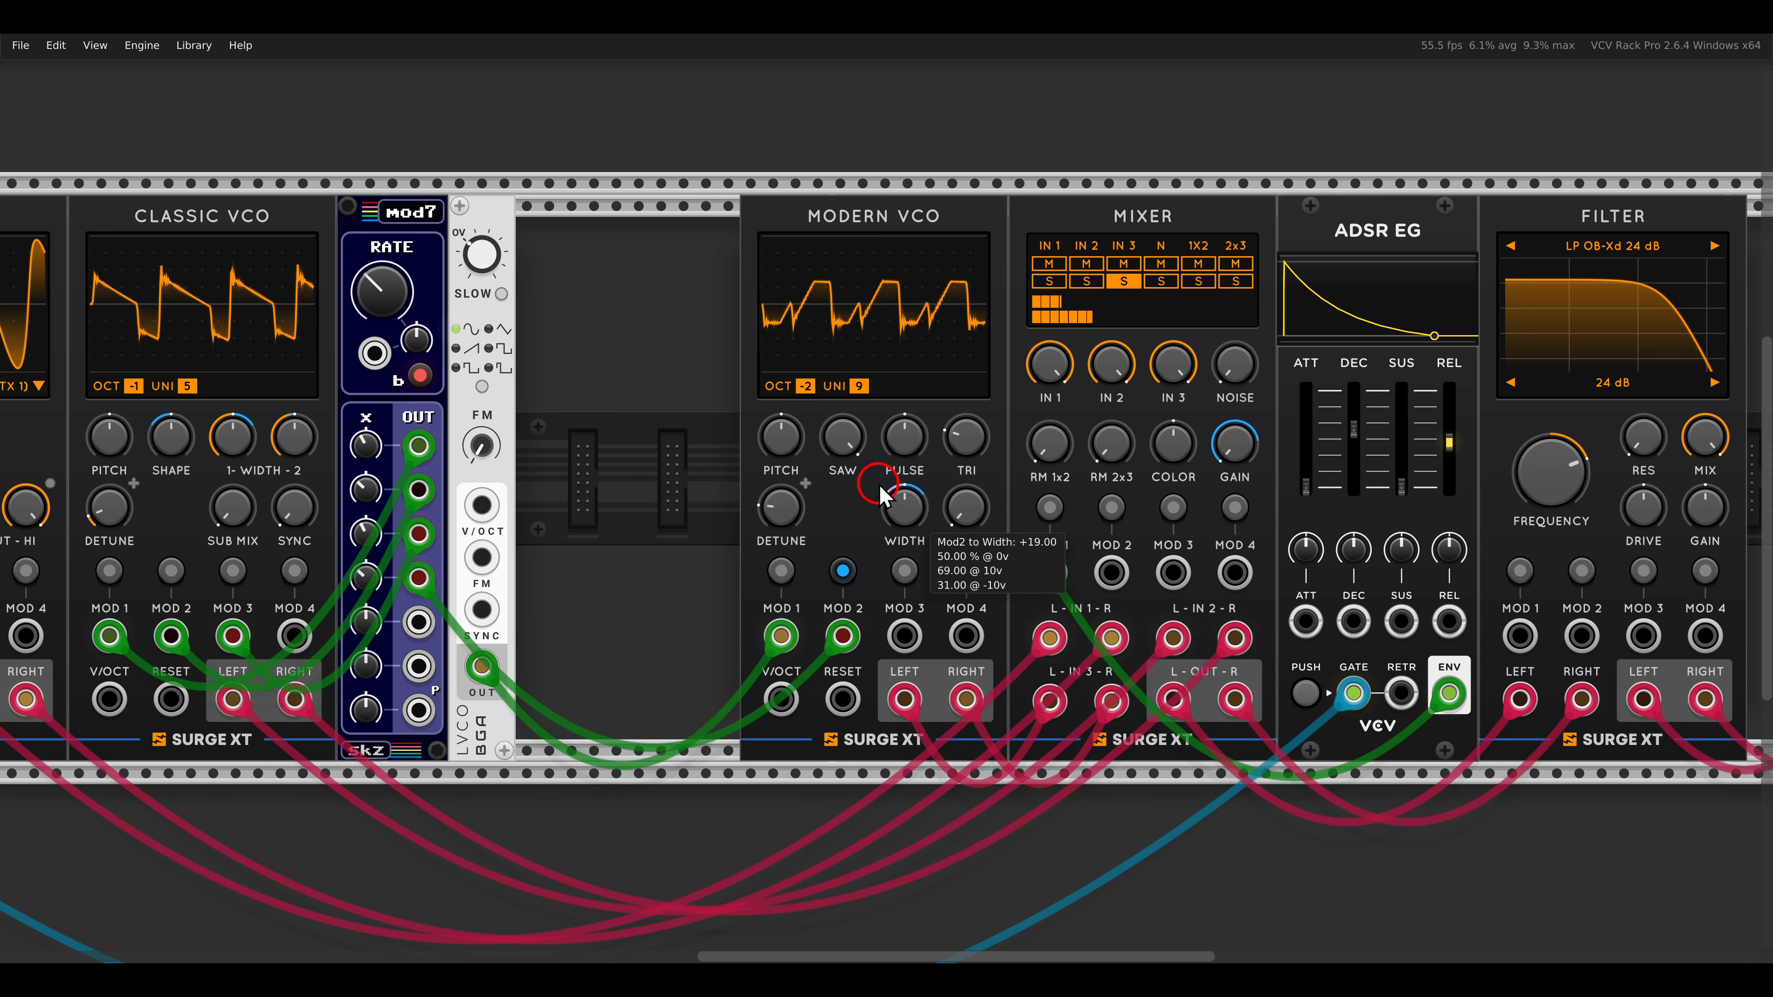
{"action": "left_click", "coordinate": [843, 571]}
Adjust the Modern VCO's saw level and detune, and take the Mixer's input 3 out of solo.
{"action": "left_click_drag", "start_coordinate": [843, 436], "coordinate": [862, 733]}
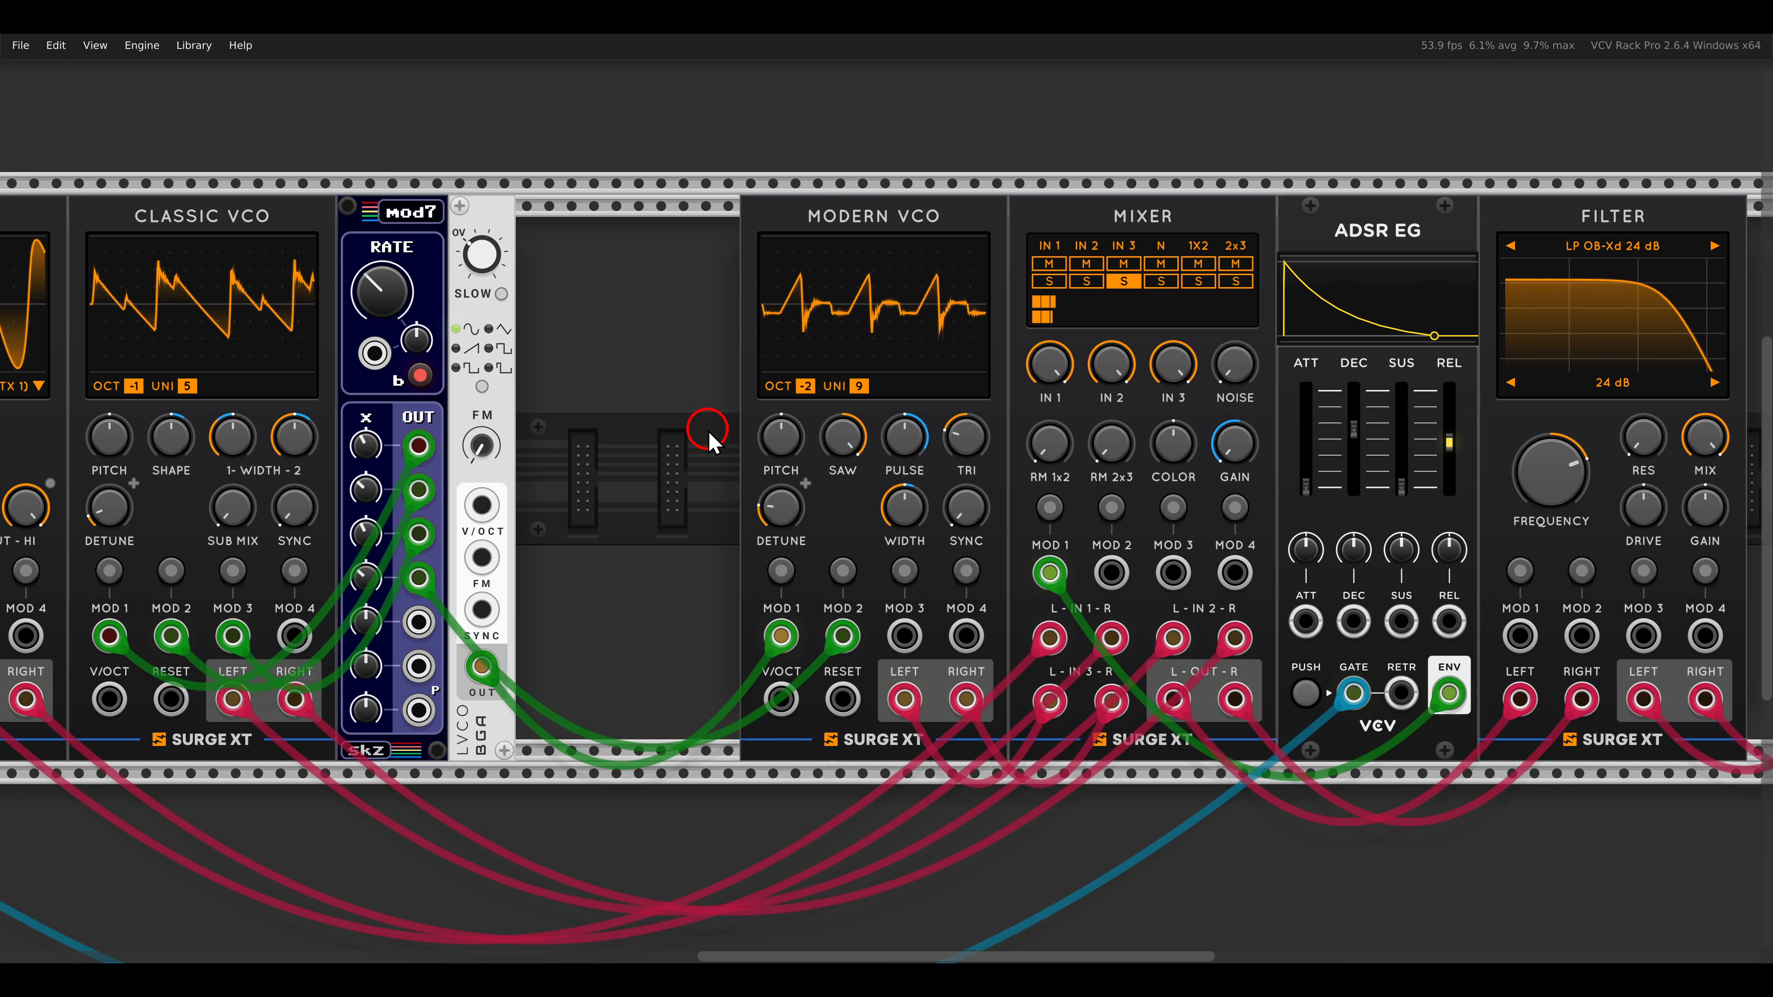
{"action": "mouse_move", "coordinate": [778, 508]}
{"action": "left_mouse_down"}
{"action": "mouse_move", "coordinate": [787, 420]}
{"action": "mouse_move", "coordinate": [791, 501]}
{"action": "left_mouse_up"}
{"action": "left_click", "coordinate": [1124, 281]}
Move the Modern VCO left so it sits directly against the LVCO.
{"action": "scroll", "coordinate": [711, 396], "scroll_direction": "down", "scroll_amount": 2}
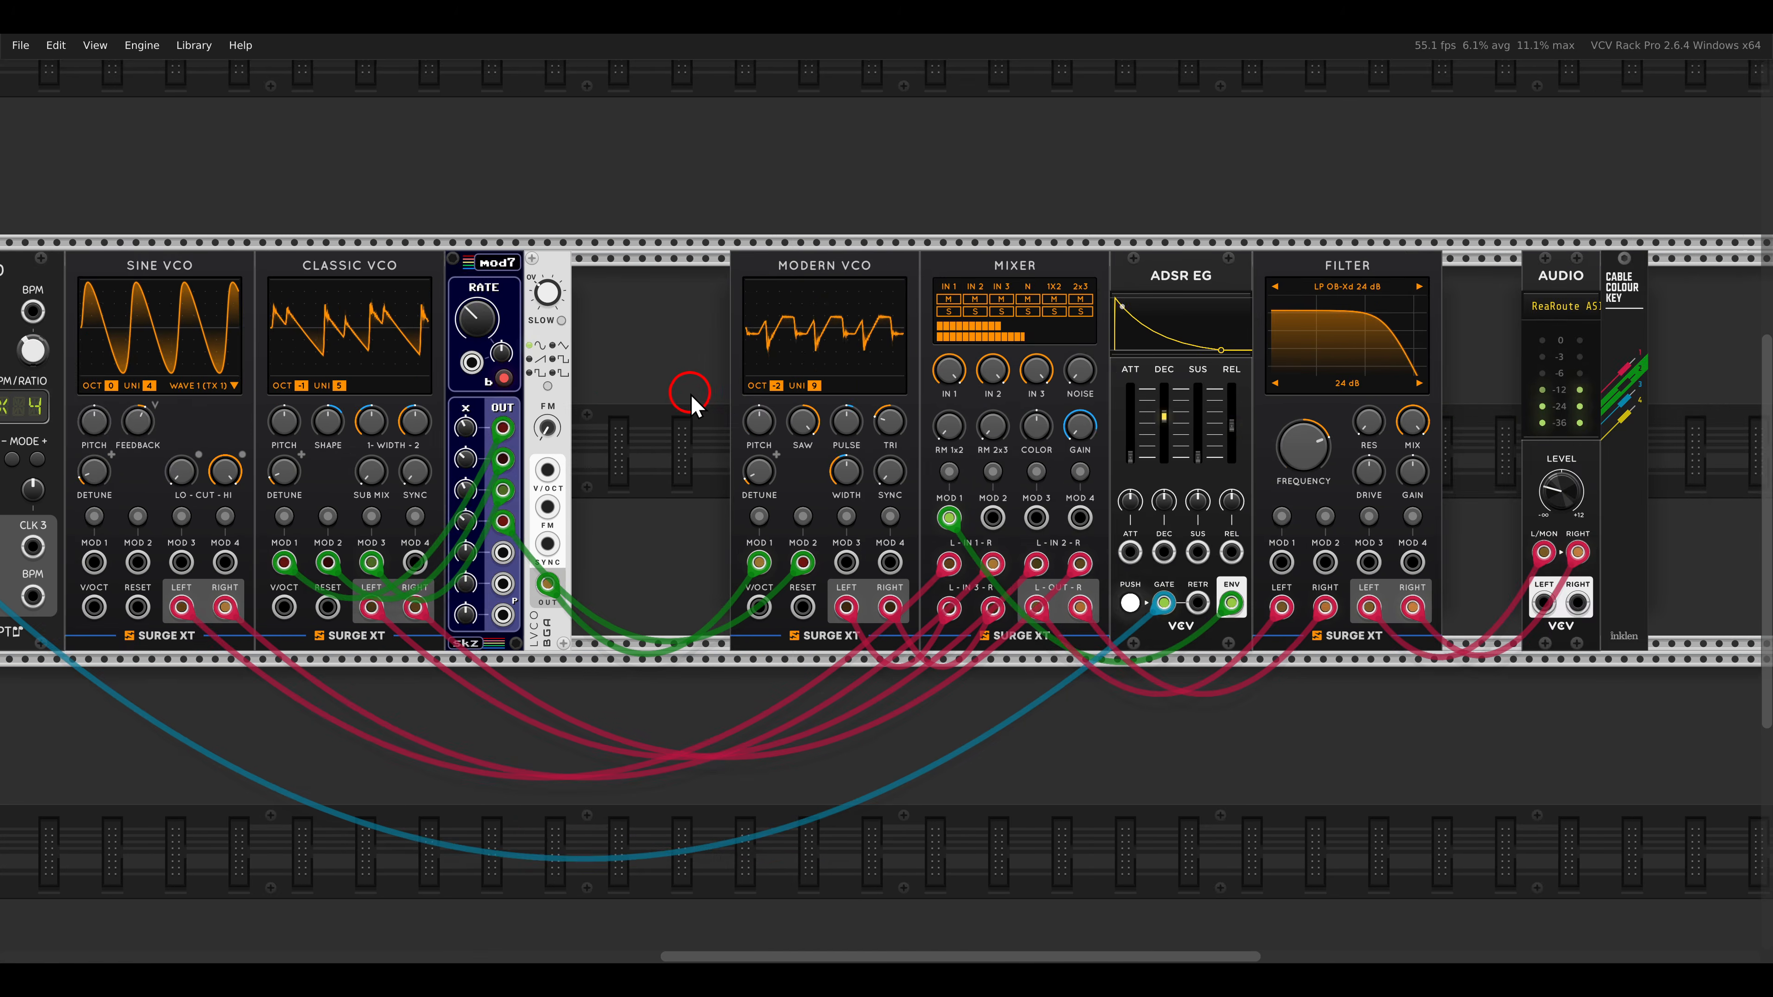
{"action": "left_click_drag", "start_coordinate": [695, 396], "coordinate": [996, 388]}
{"action": "left_click_drag", "start_coordinate": [1096, 267], "coordinate": [934, 276]}
Set the Sine VCO's octave to -1 and its pitch to G4.
{"action": "left_click_drag", "start_coordinate": [1120, 333], "coordinate": [1336, 357]}
{"action": "scroll", "coordinate": [574, 352], "scroll_direction": "up", "scroll_amount": 2}
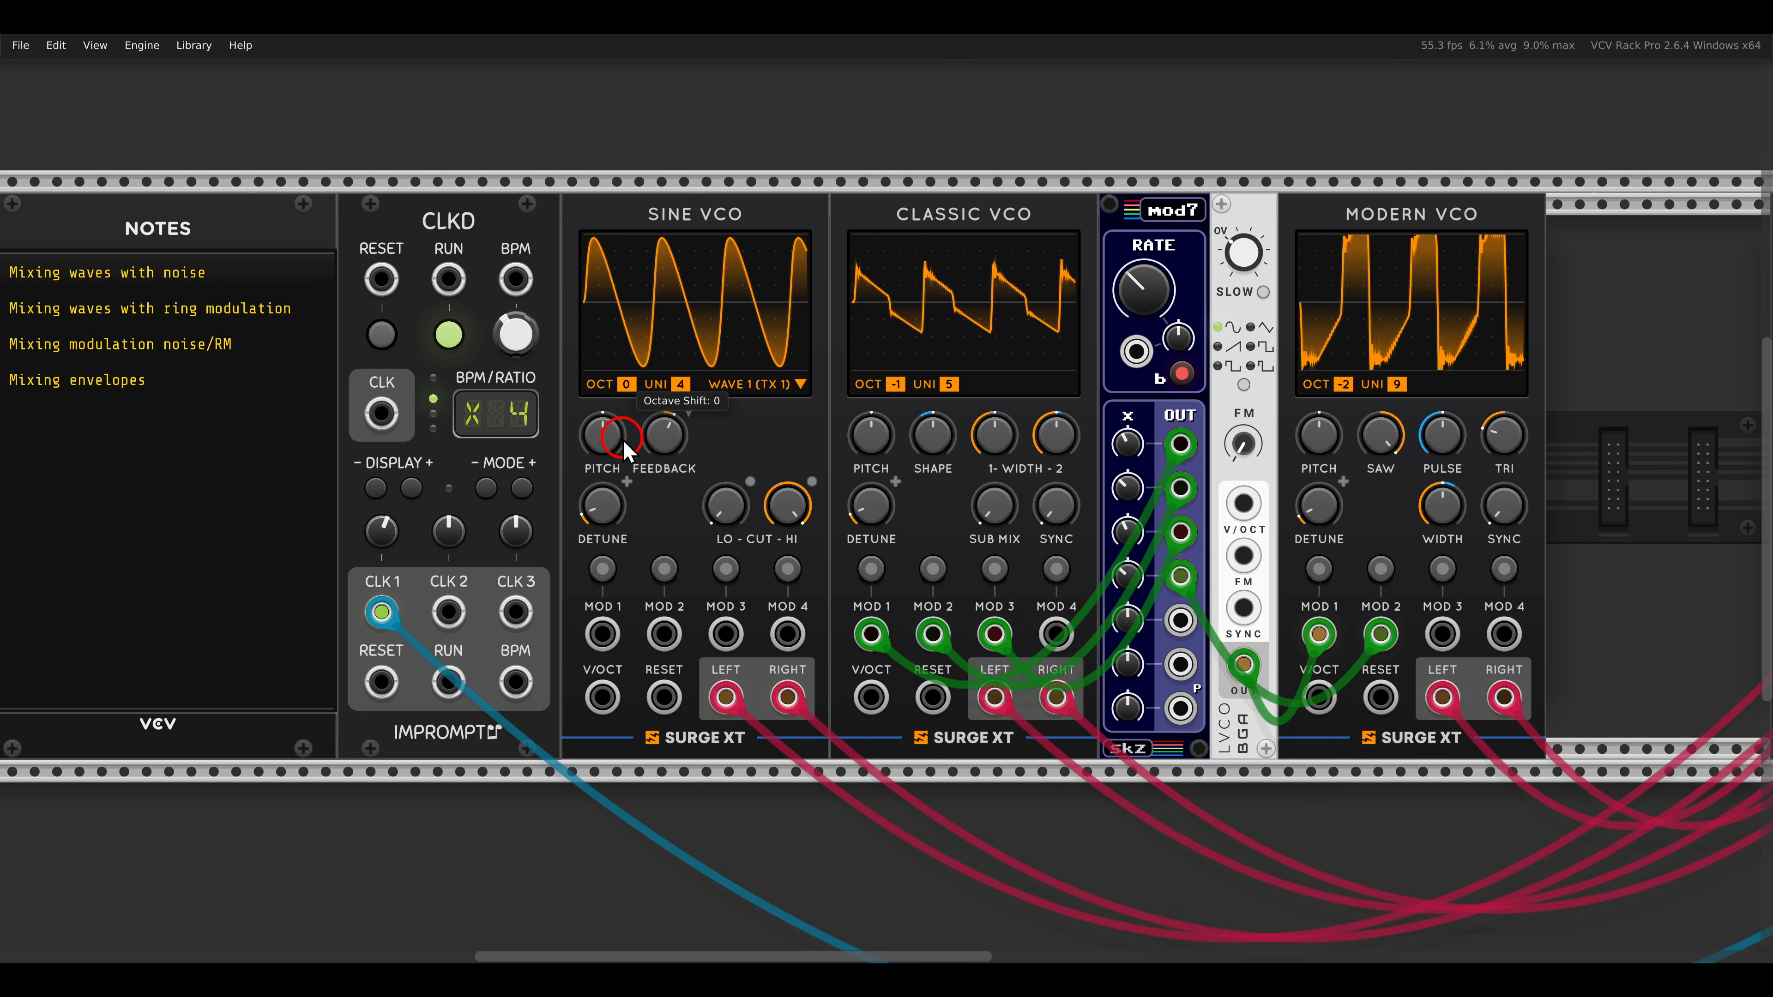
{"action": "left_click", "coordinate": [600, 439]}
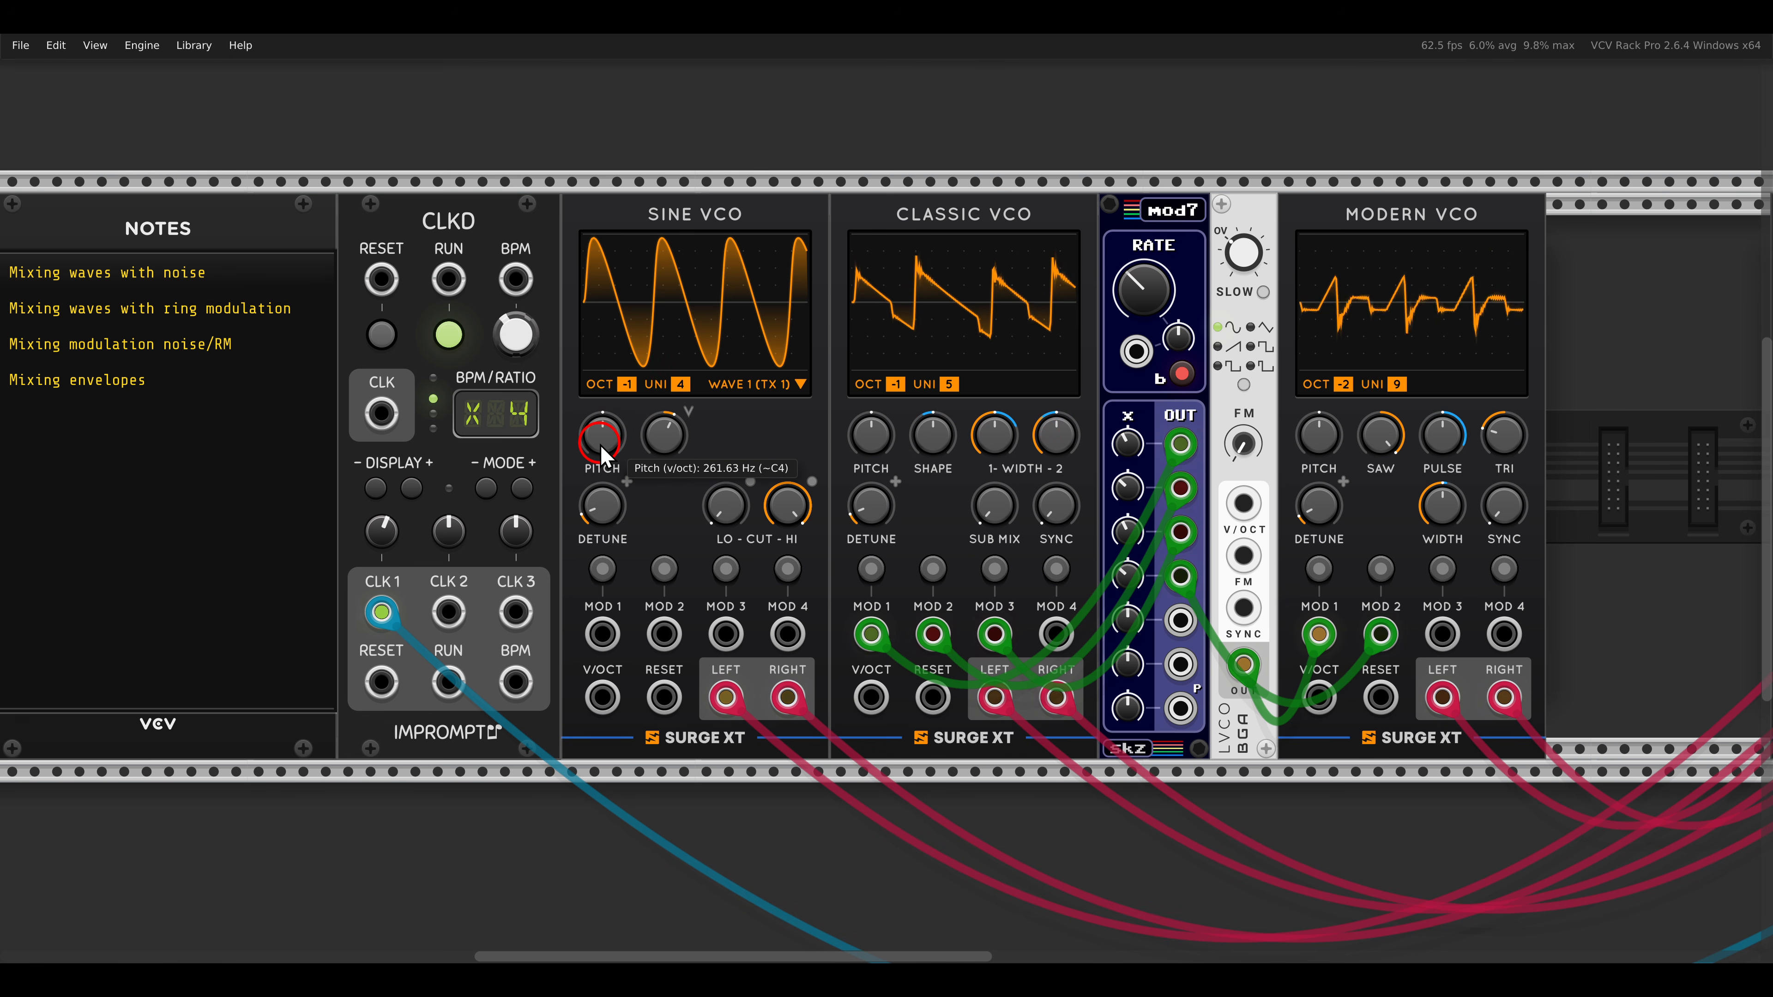
{"action": "right_click", "coordinate": [604, 437]}
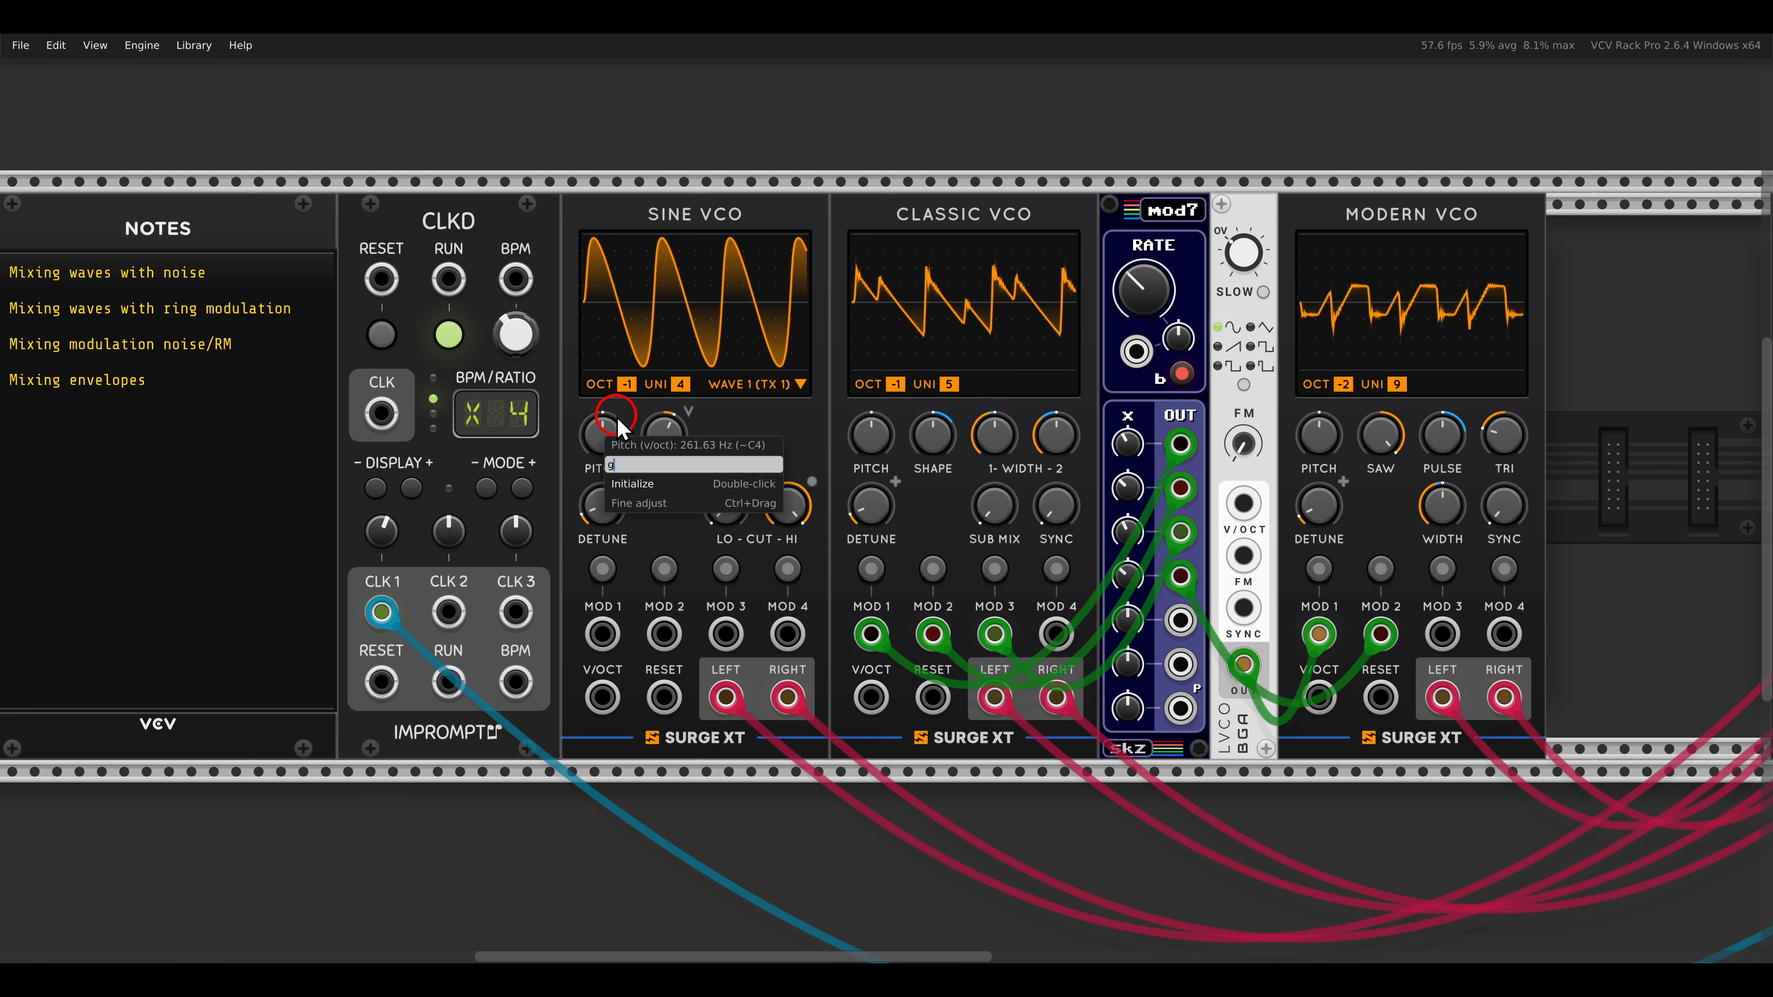
{"action": "type", "text": "g"}
{"action": "key", "text": "Return"}
{"action": "right_click", "coordinate": [604, 440]}
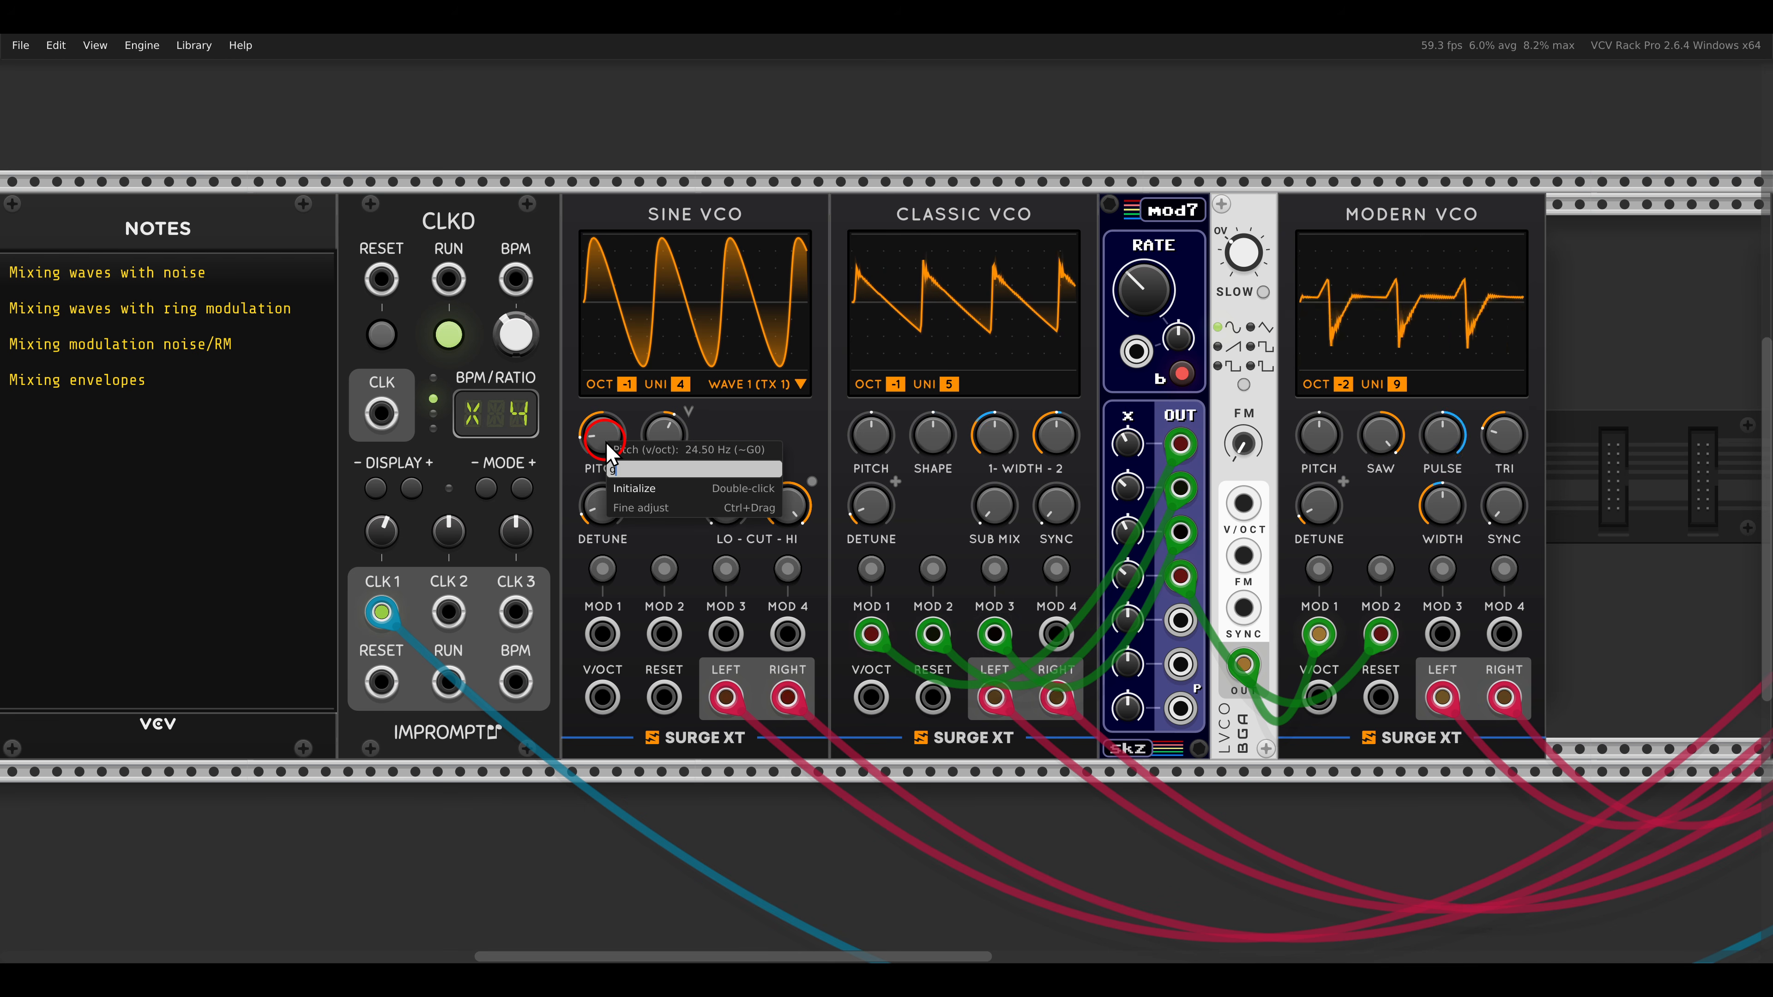
{"action": "type", "text": "g4"}
{"action": "key", "text": "Return"}
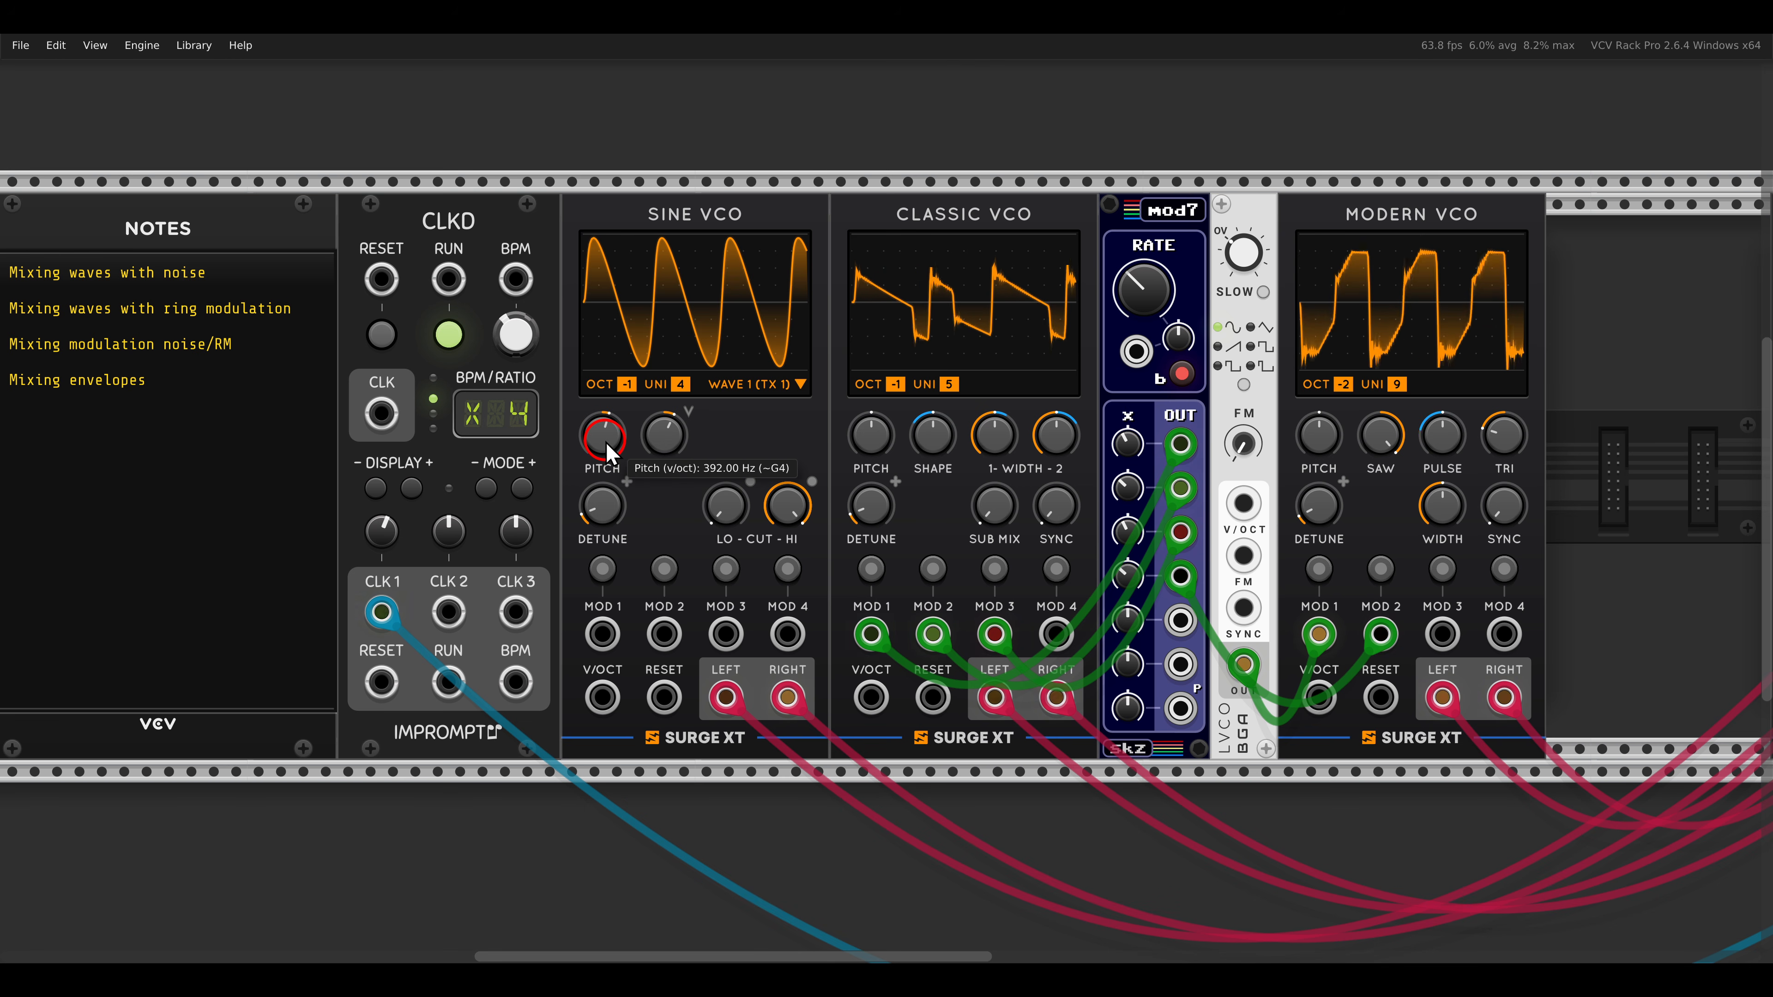
Lower the Mixer's input 1 level to about -3.3 dB.
{"action": "scroll", "coordinate": [725, 444], "scroll_direction": "down", "scroll_amount": 2}
{"action": "left_click_drag", "start_coordinate": [1259, 461], "coordinate": [719, 458]}
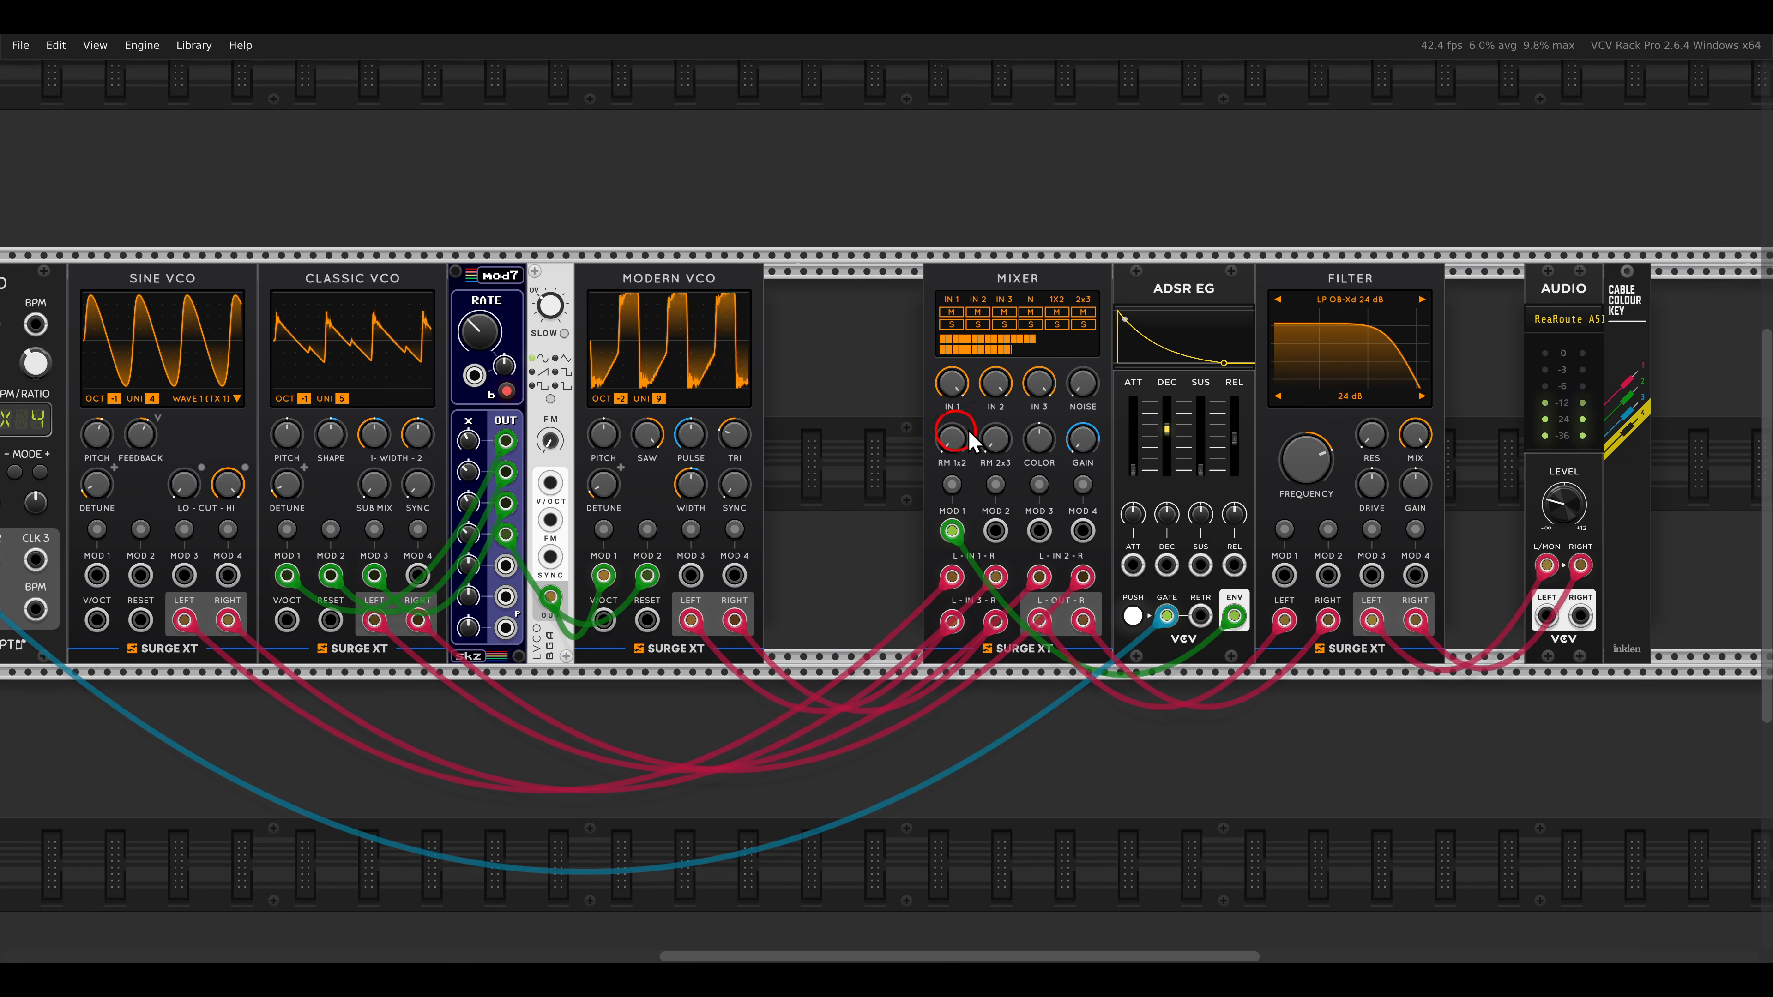
{"action": "scroll", "coordinate": [1026, 405], "scroll_direction": "up", "scroll_amount": 2}
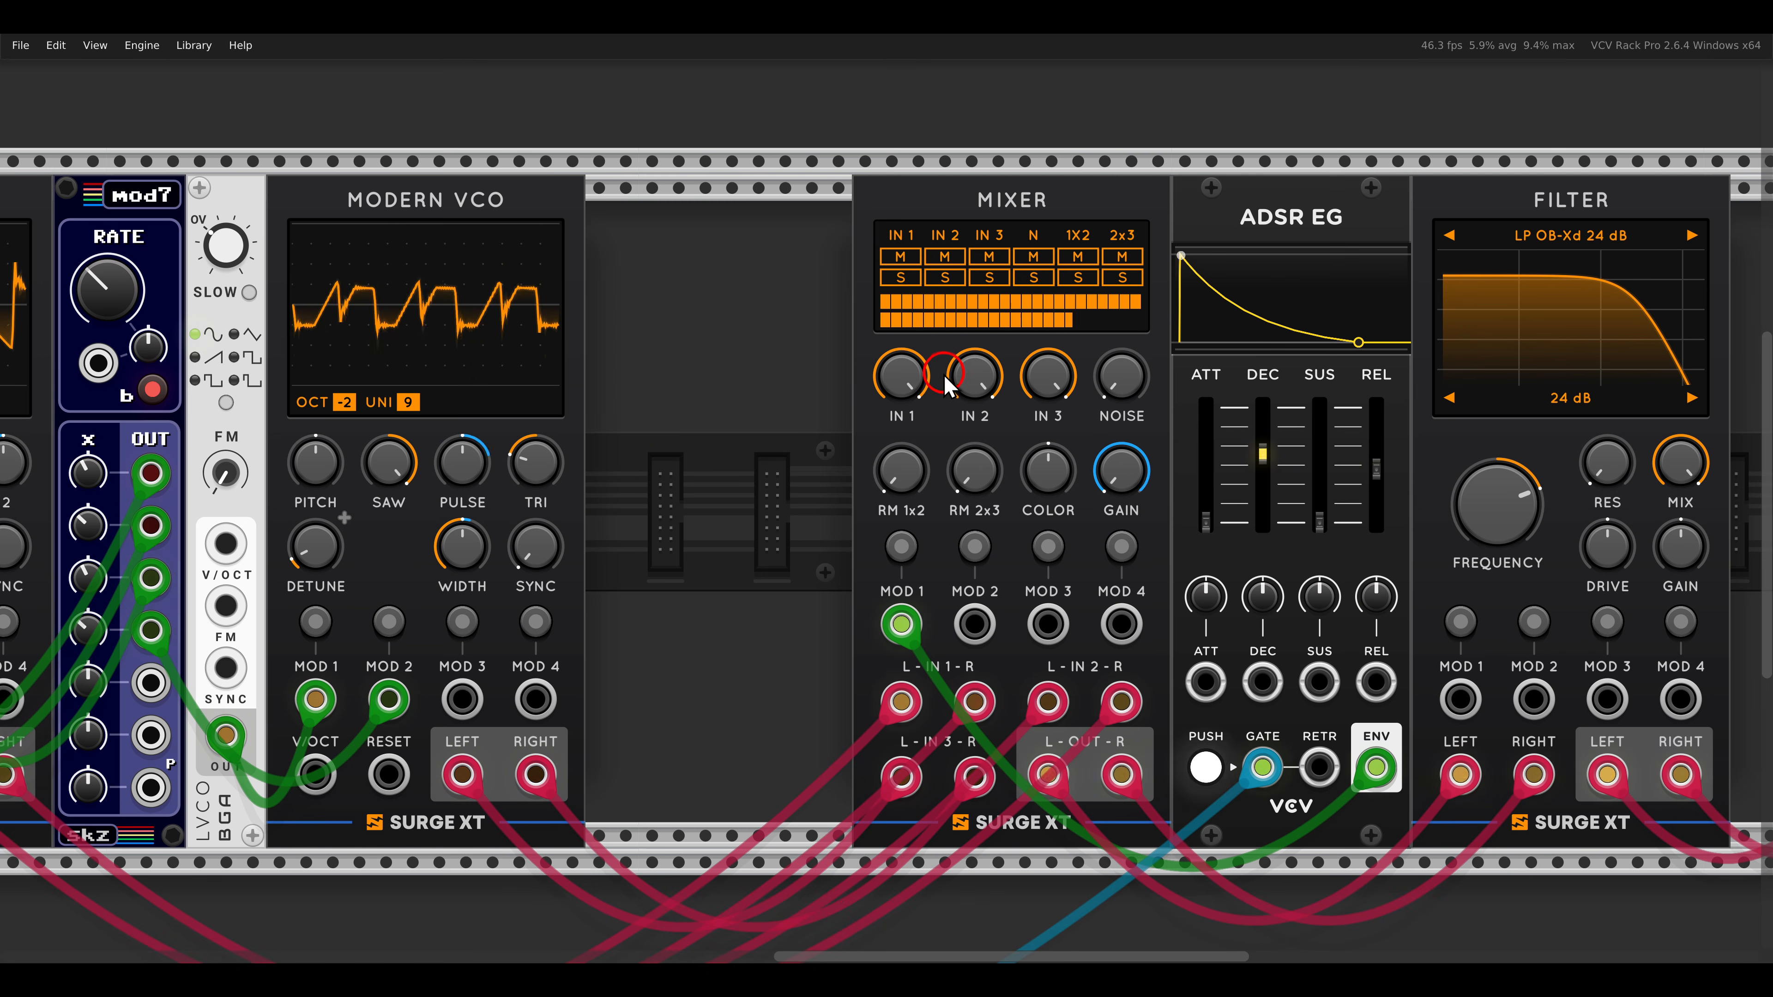
{"action": "left_click_drag", "start_coordinate": [920, 397], "coordinate": [917, 461]}
{"action": "left_click_drag", "start_coordinate": [936, 709], "coordinate": [876, 464]}
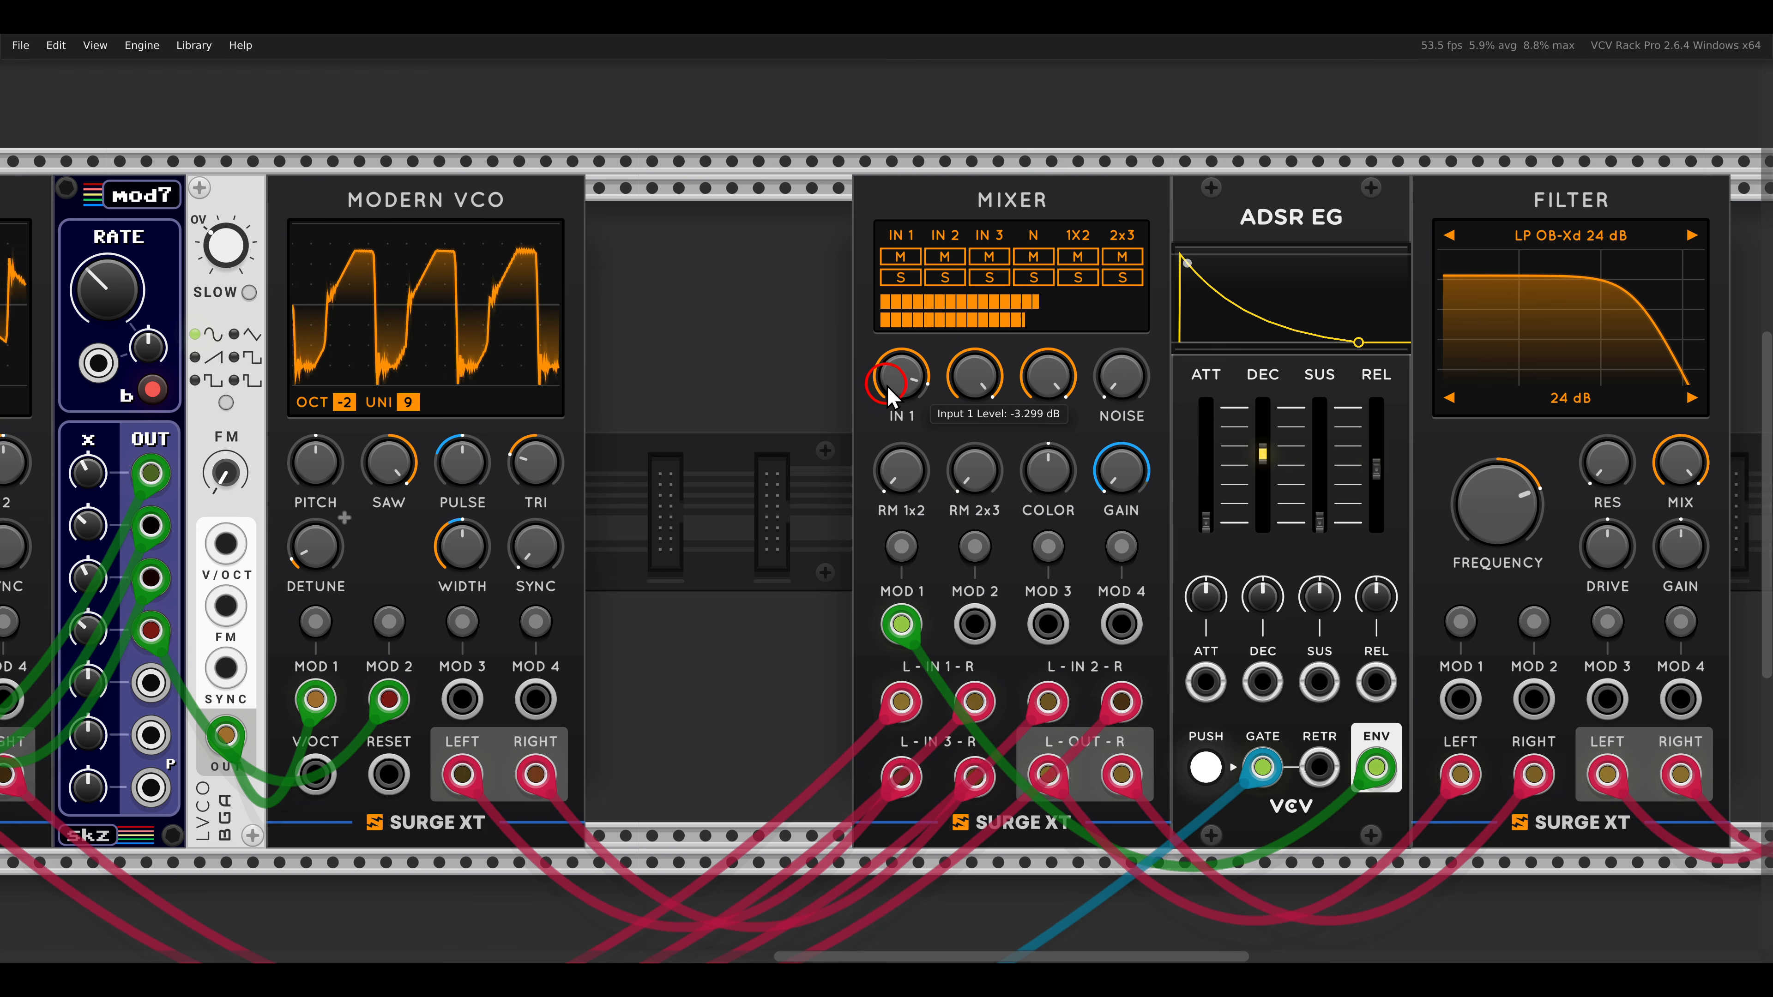
{"action": "left_click_drag", "start_coordinate": [890, 383], "coordinate": [891, 389]}
Raise the Filter's frequency to about 8580 Hz and move the Mixer left against the Modern VCO.
{"action": "left_click_drag", "start_coordinate": [1479, 521], "coordinate": [1452, 396]}
{"action": "left_click_drag", "start_coordinate": [1061, 204], "coordinate": [795, 203]}
{"action": "mouse_move", "coordinate": [1487, 521]}
{"action": "left_mouse_down"}
{"action": "mouse_move", "coordinate": [1499, 541]}
{"action": "mouse_move", "coordinate": [1480, 530]}
{"action": "left_mouse_up"}
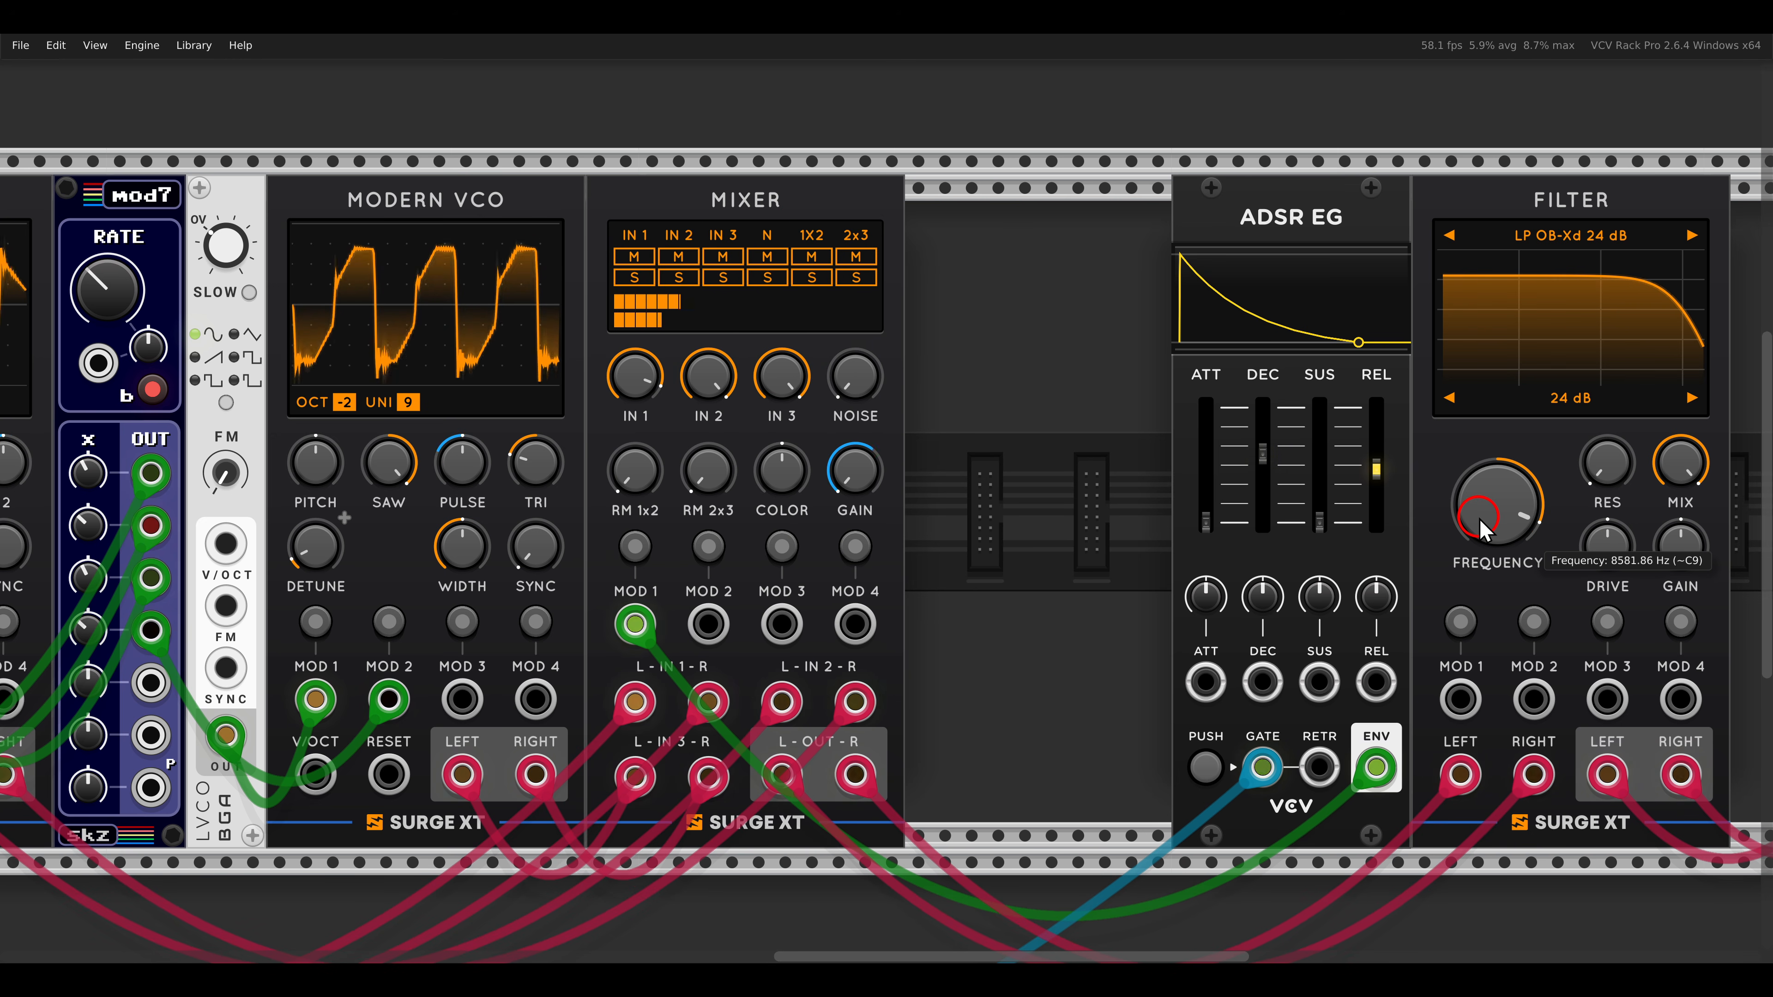
Lower the Mixer's output gain and fine-tune the Filter's frequency.
{"action": "left_click_drag", "start_coordinate": [789, 334], "coordinate": [932, 440]}
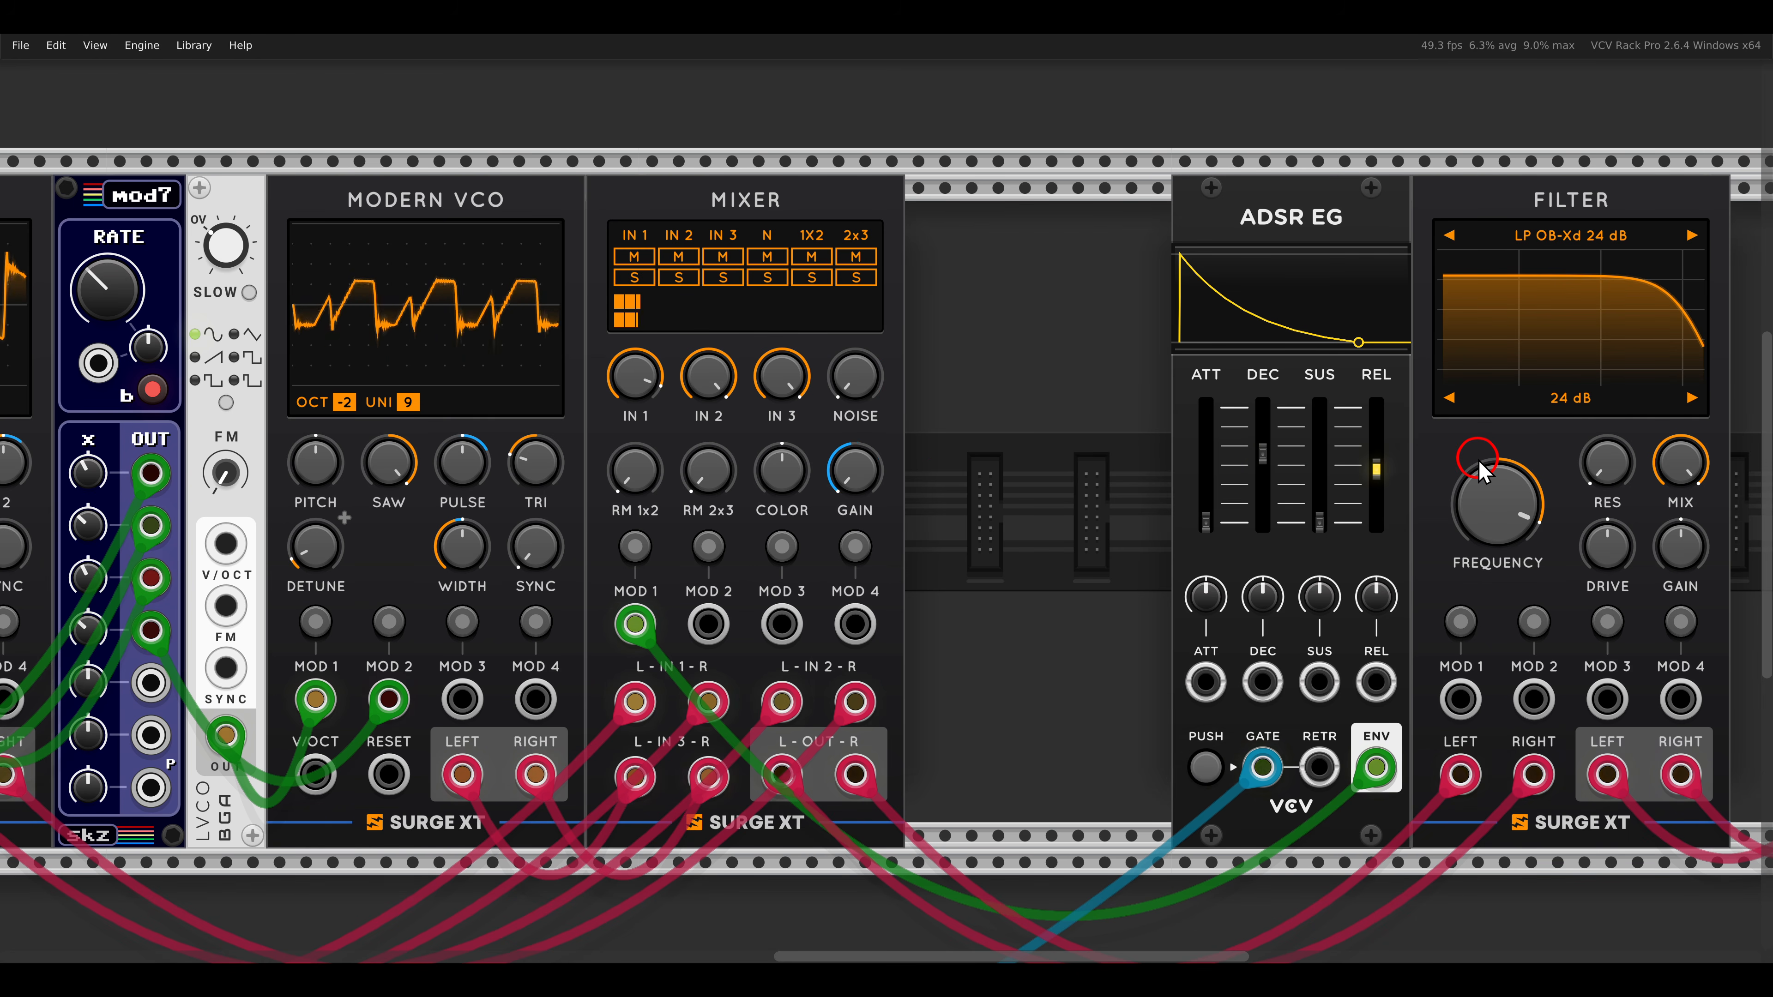
{"action": "mouse_move", "coordinate": [1478, 461]}
{"action": "left_mouse_down"}
{"action": "mouse_move", "coordinate": [1494, 447]}
{"action": "mouse_move", "coordinate": [1491, 474]}
{"action": "left_mouse_up"}
Raise the Mixer's noise level, solo the noise channel and turn the noise color up to about 35%.
{"action": "left_click_drag", "start_coordinate": [873, 395], "coordinate": [851, 176]}
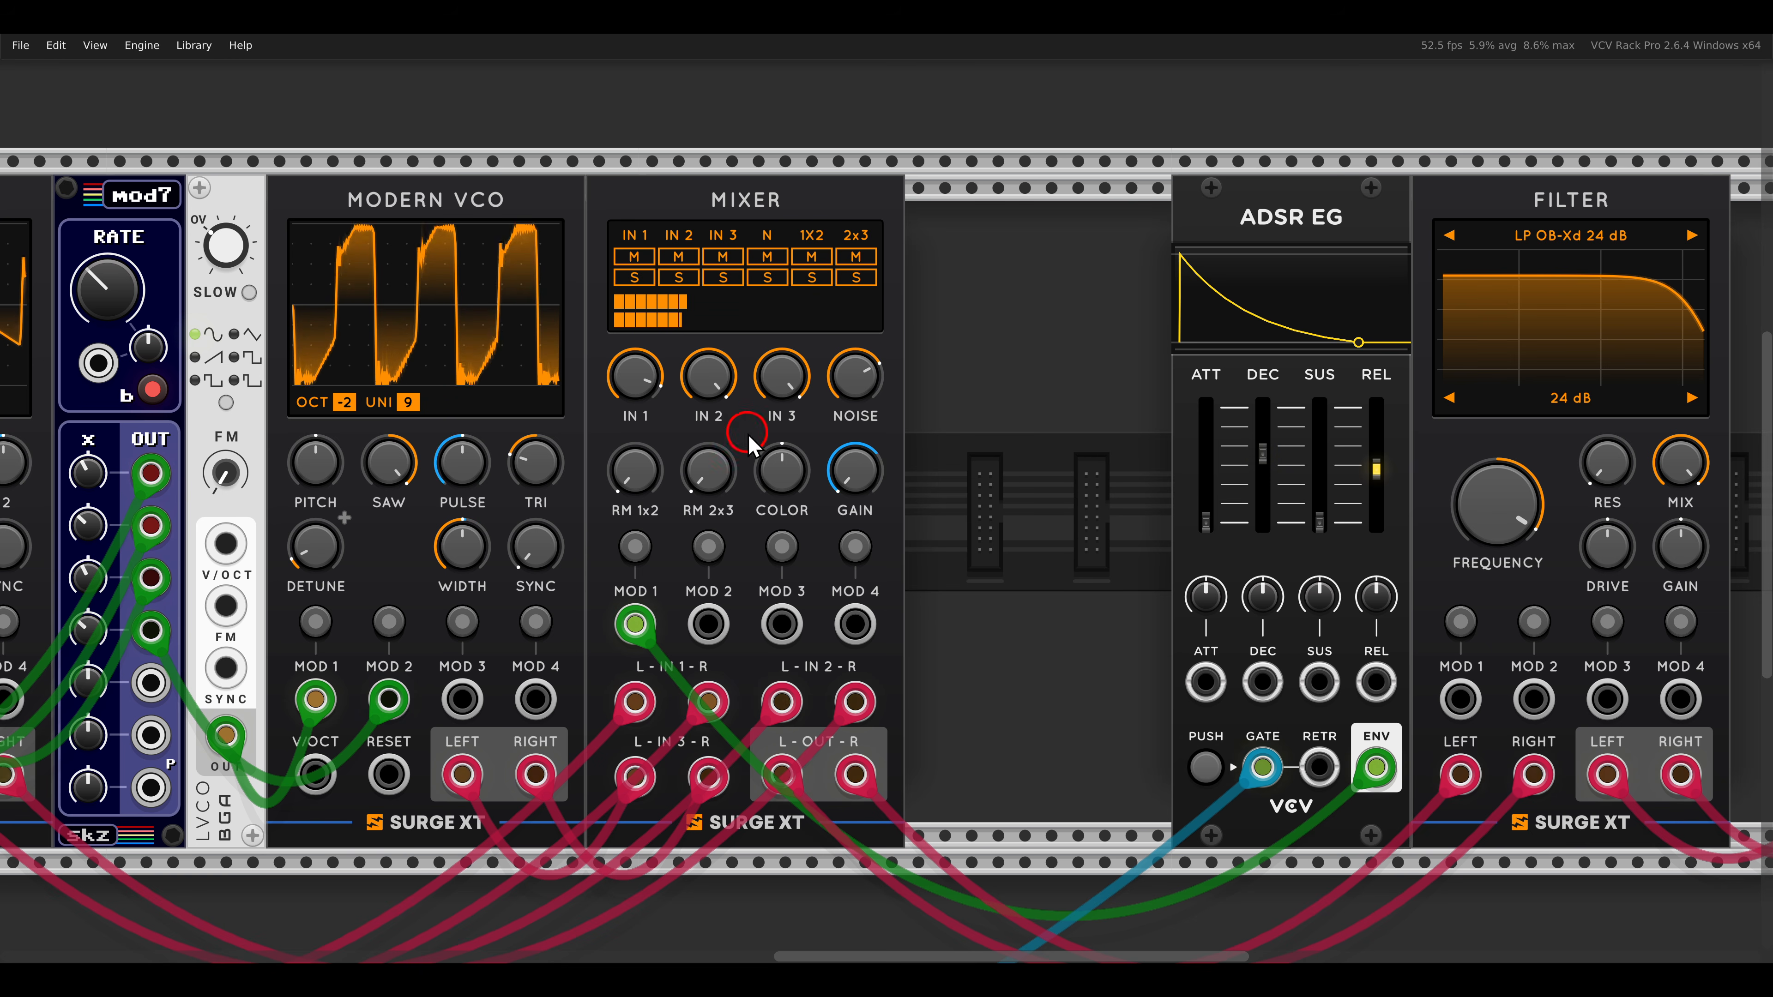
{"action": "left_click", "coordinate": [781, 469]}
{"action": "left_click_drag", "start_coordinate": [781, 489], "coordinate": [776, 297]}
{"action": "left_click", "coordinate": [773, 283]}
{"action": "left_click", "coordinate": [781, 453]}
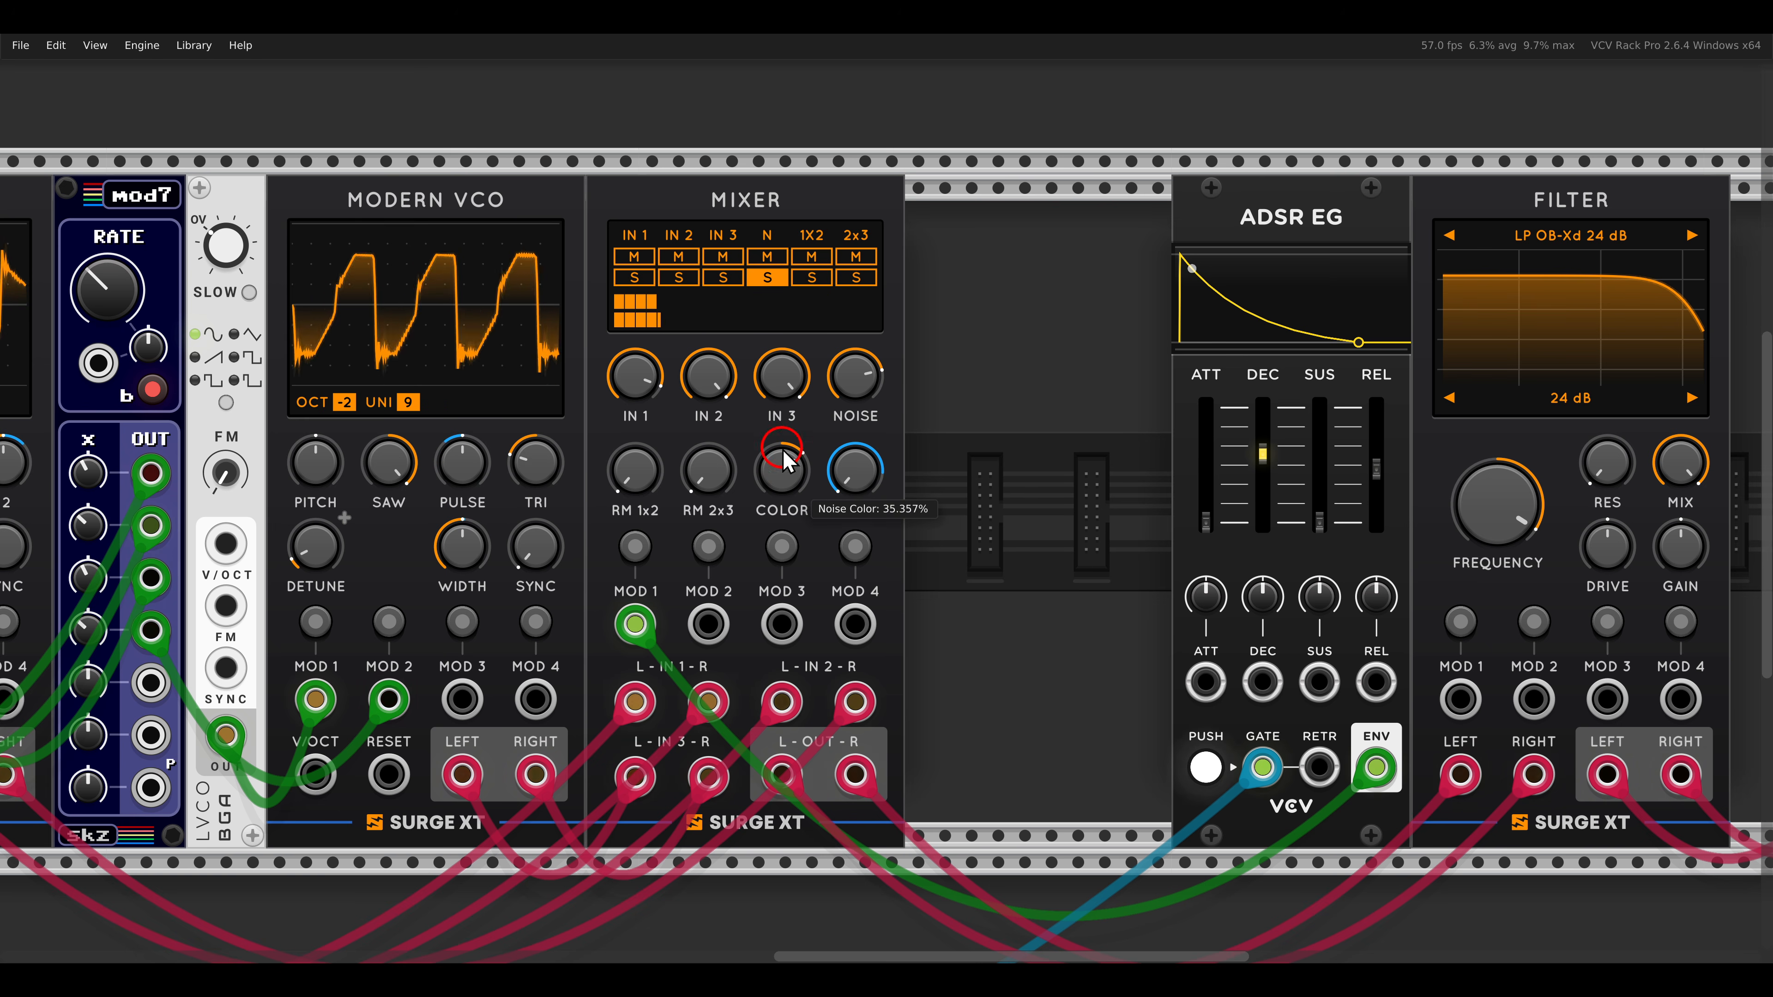
Lower the Mixer's noise color and take the noise channel off solo, briefly muting it to compare the sound.
{"action": "left_click_drag", "start_coordinate": [783, 433], "coordinate": [796, 608]}
{"action": "left_click", "coordinate": [769, 281]}
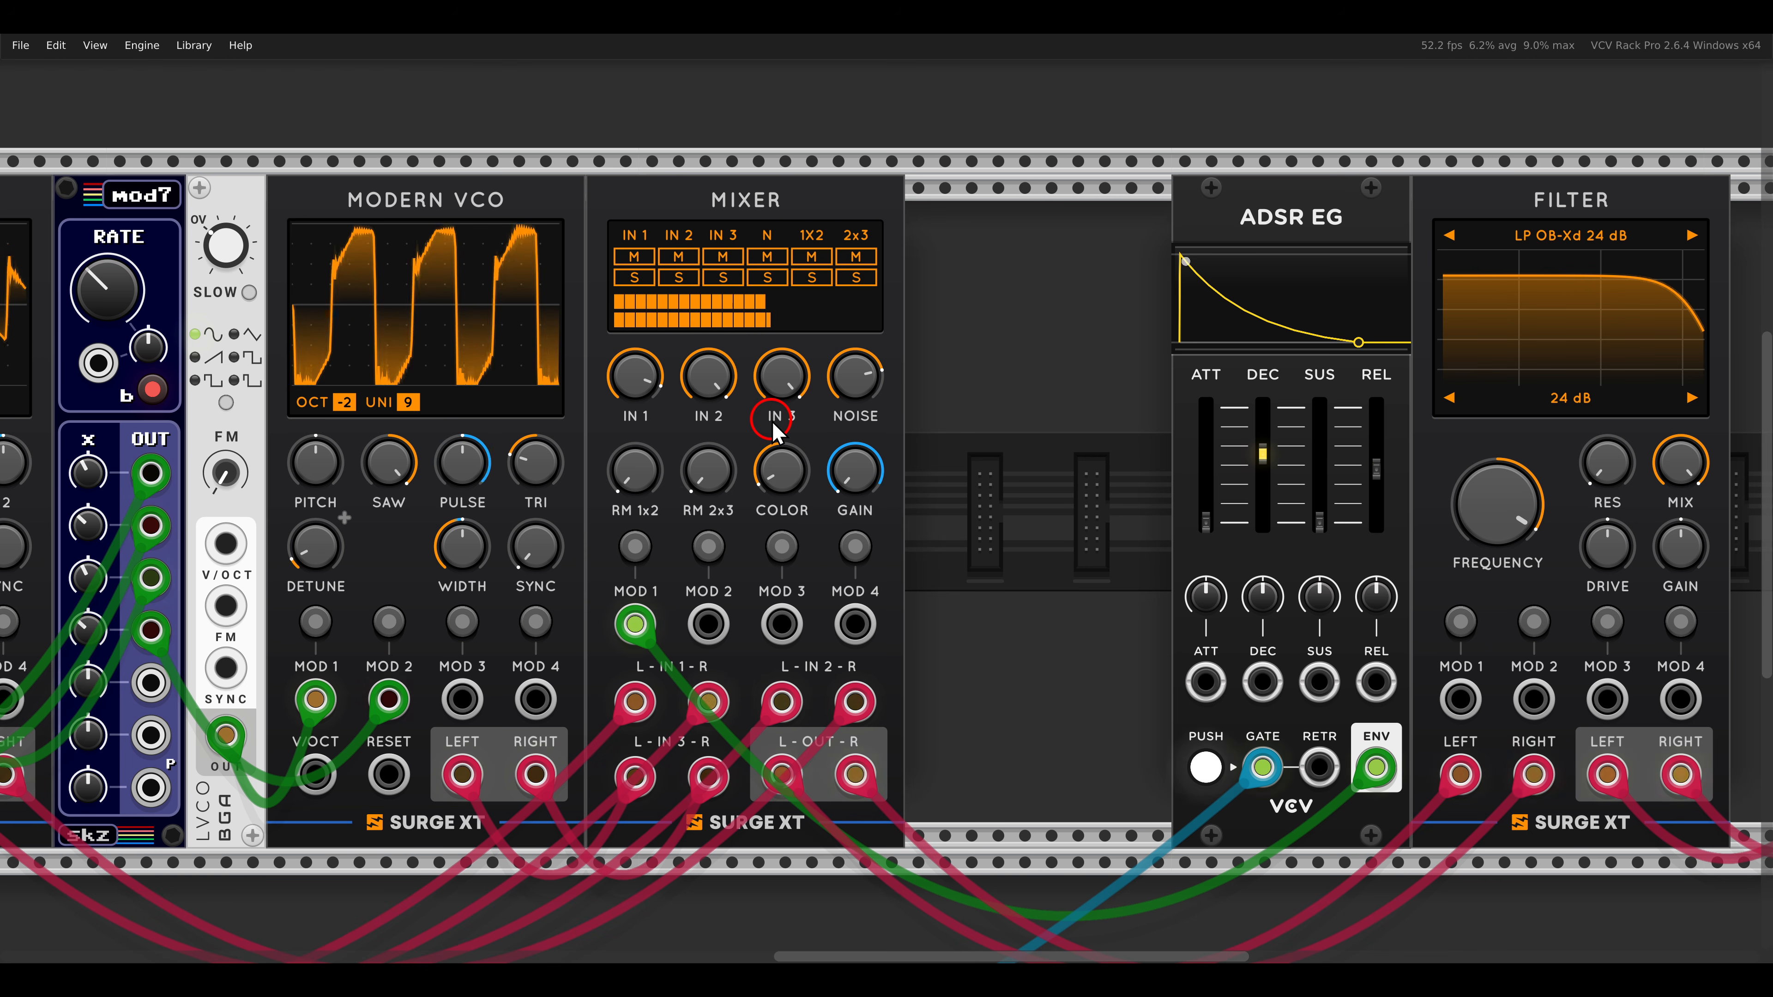
{"action": "left_click", "coordinate": [774, 260]}
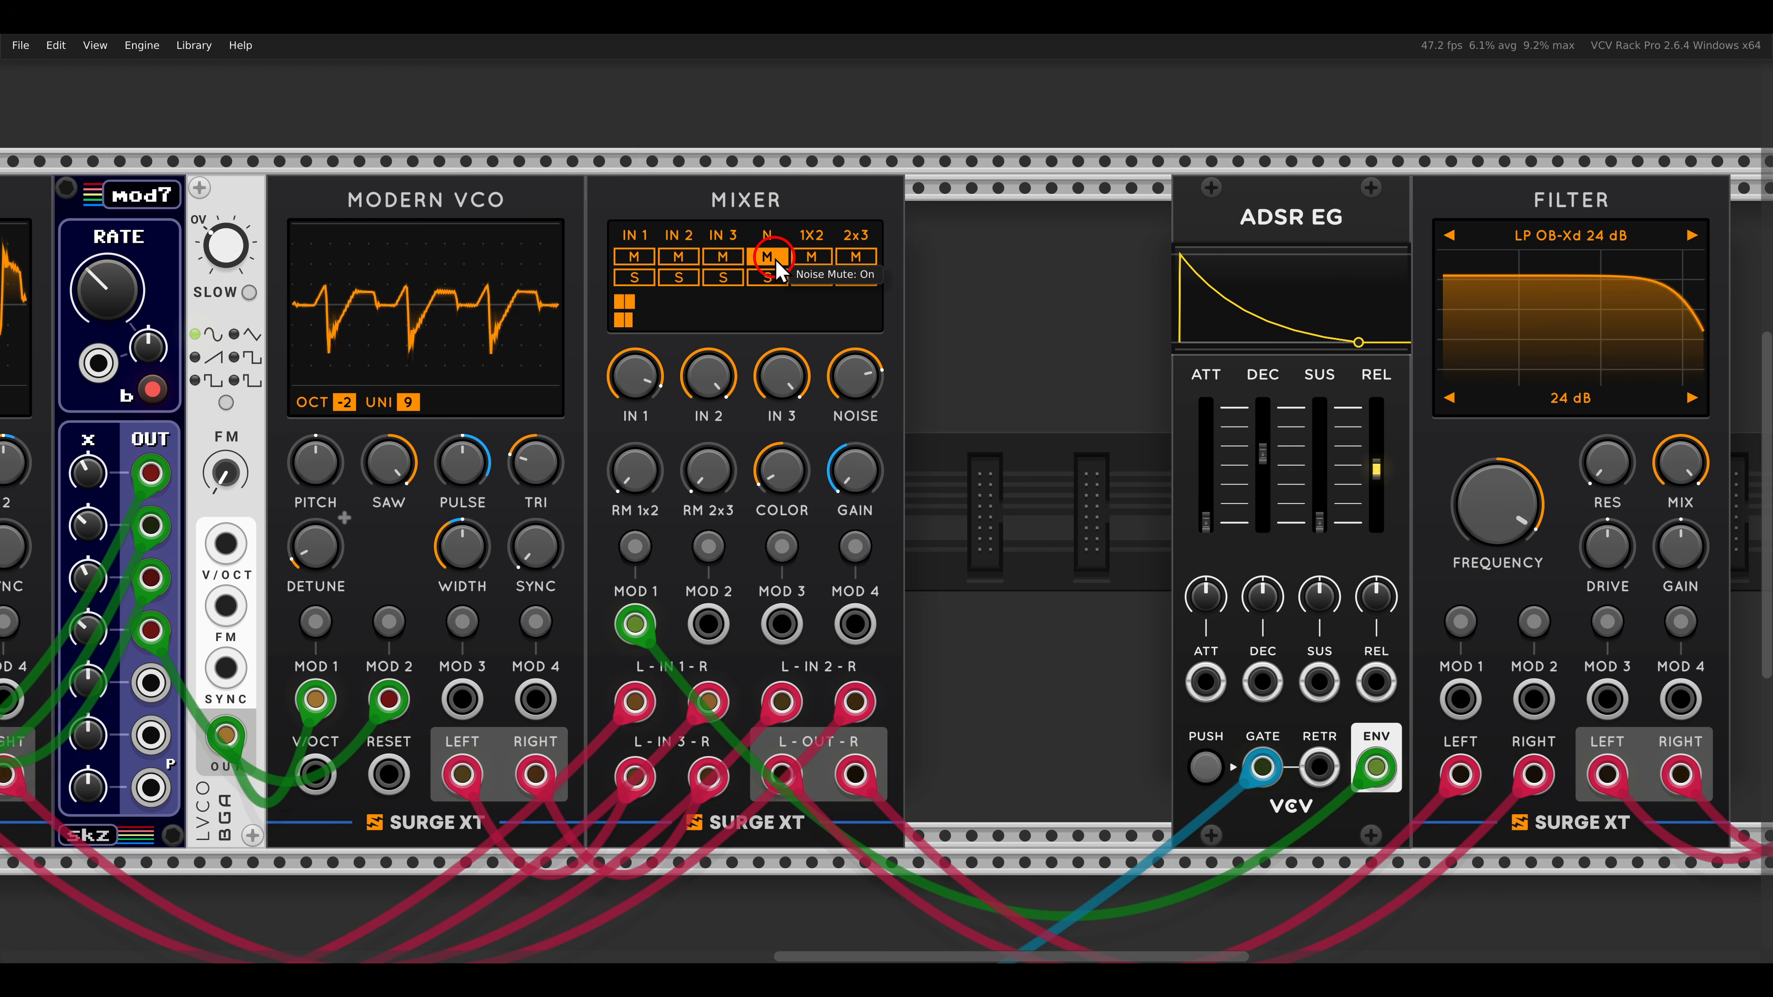
{"action": "left_click", "coordinate": [773, 260]}
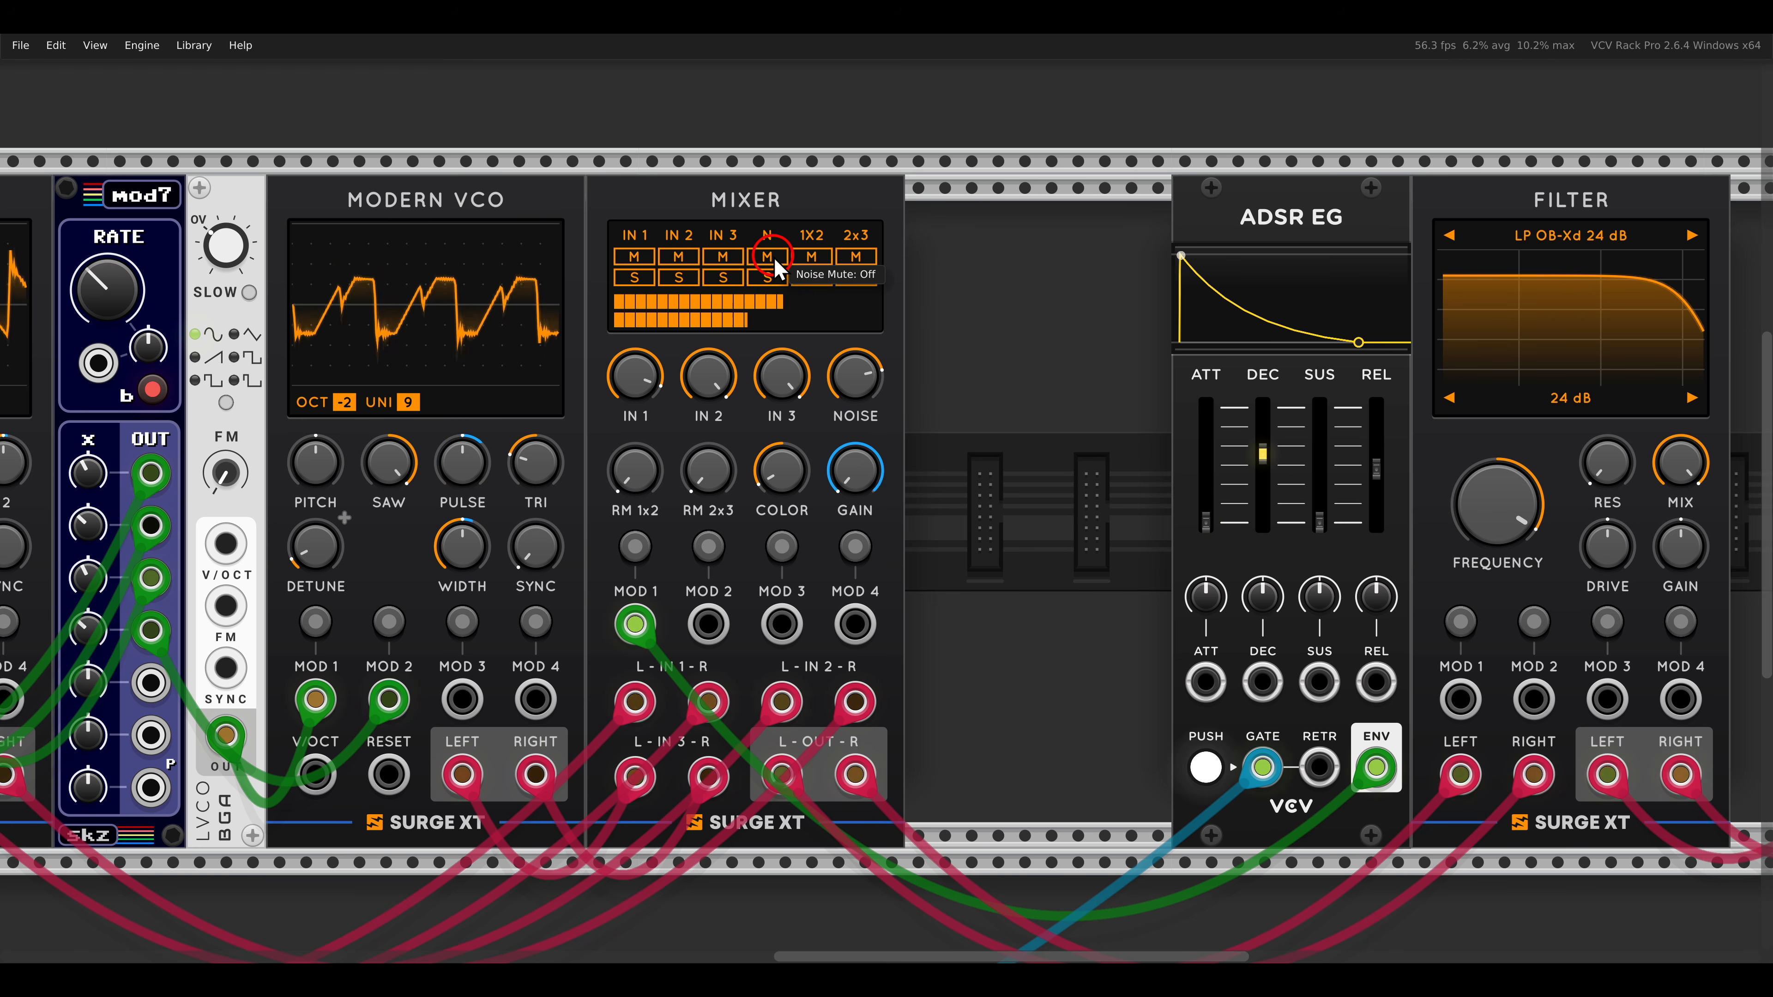
Add a second VCV ADSR EG beside the first and patch the same clock signal to its gate.
{"action": "scroll", "coordinate": [965, 353], "scroll_direction": "down", "scroll_amount": 3}
{"action": "left_click_drag", "start_coordinate": [1286, 435], "coordinate": [1298, 509]}
{"action": "left_click_drag", "start_coordinate": [1129, 248], "coordinate": [719, 334]}
{"action": "scroll", "coordinate": [717, 327], "scroll_direction": "left", "scroll_amount": 6}
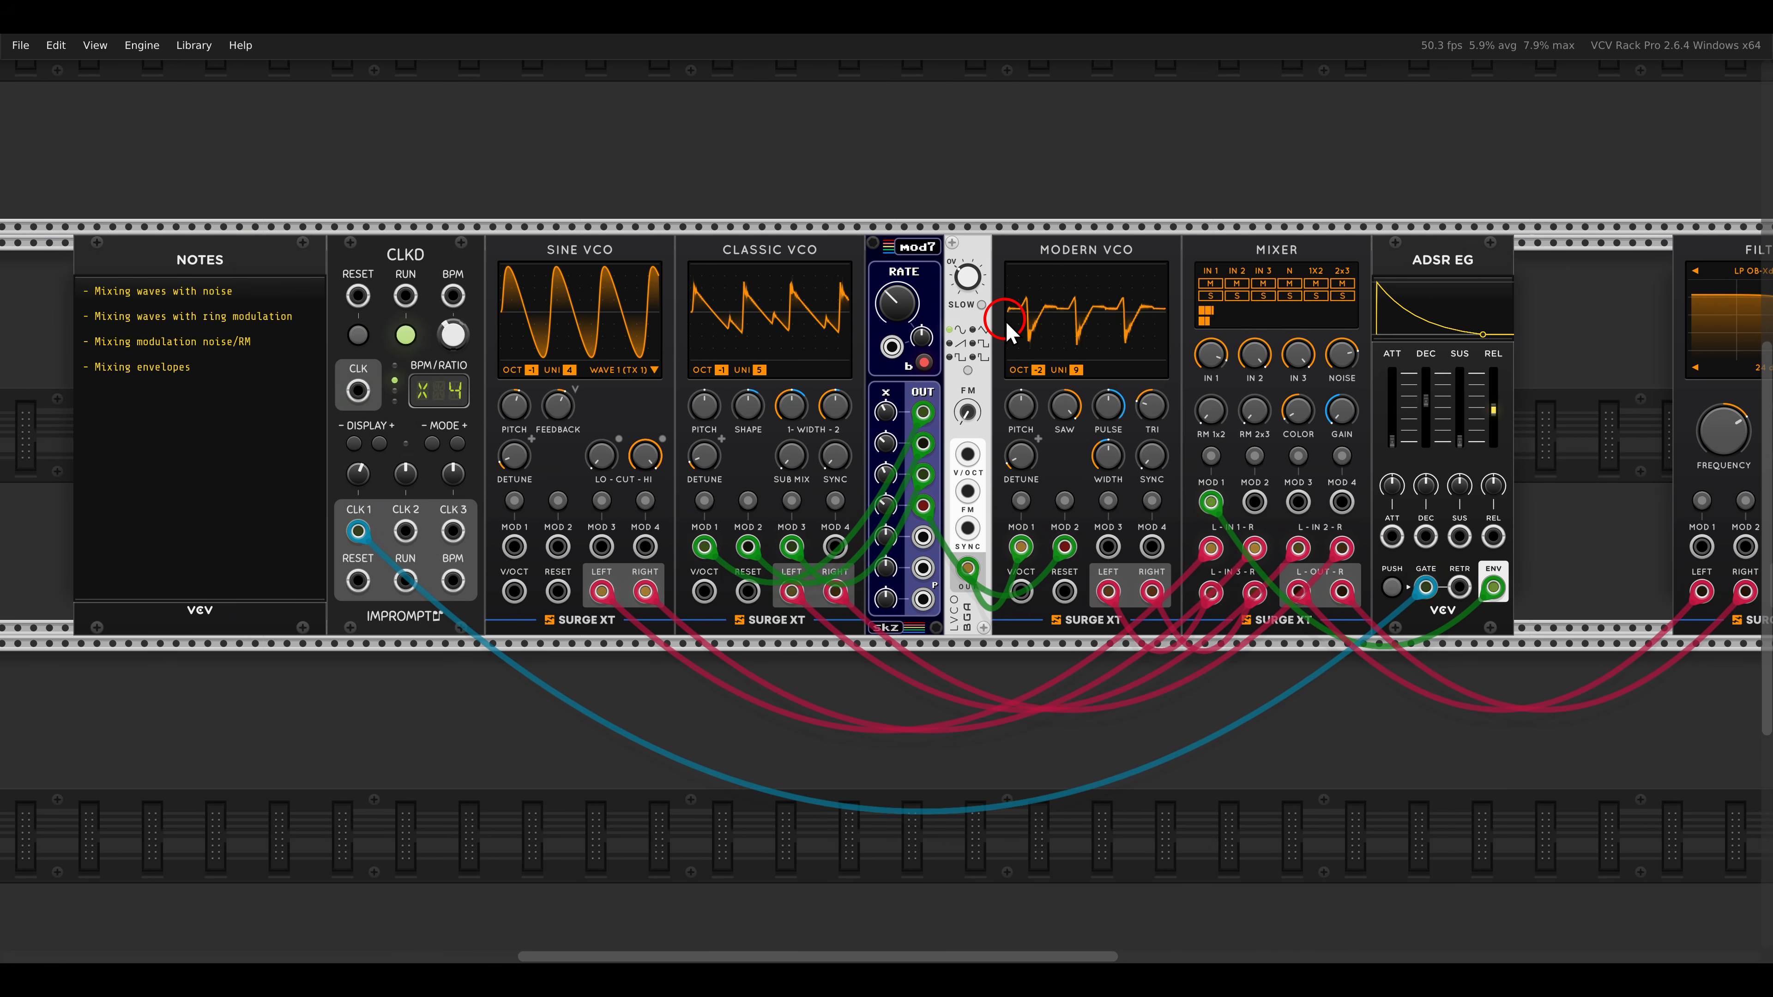
{"action": "scroll", "coordinate": [1007, 322], "scroll_direction": "right", "scroll_amount": 6}
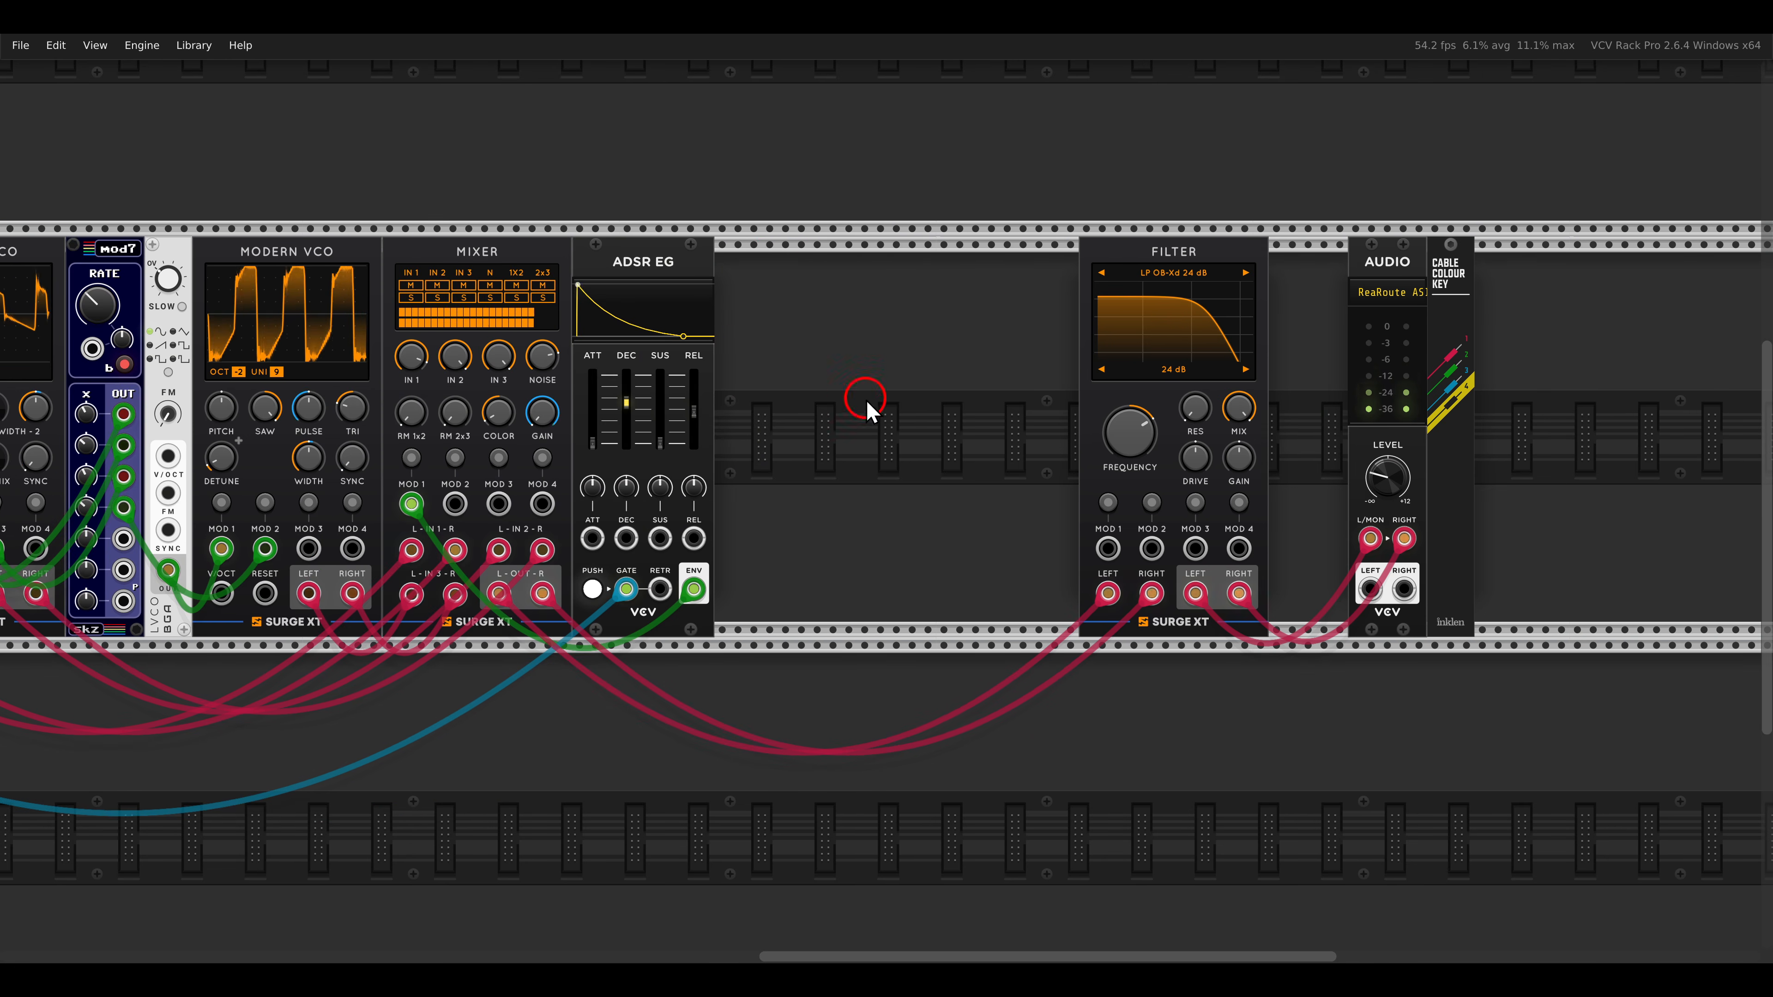
{"action": "right_click", "coordinate": [832, 384]}
{"action": "key", "text": "BackSpace"}
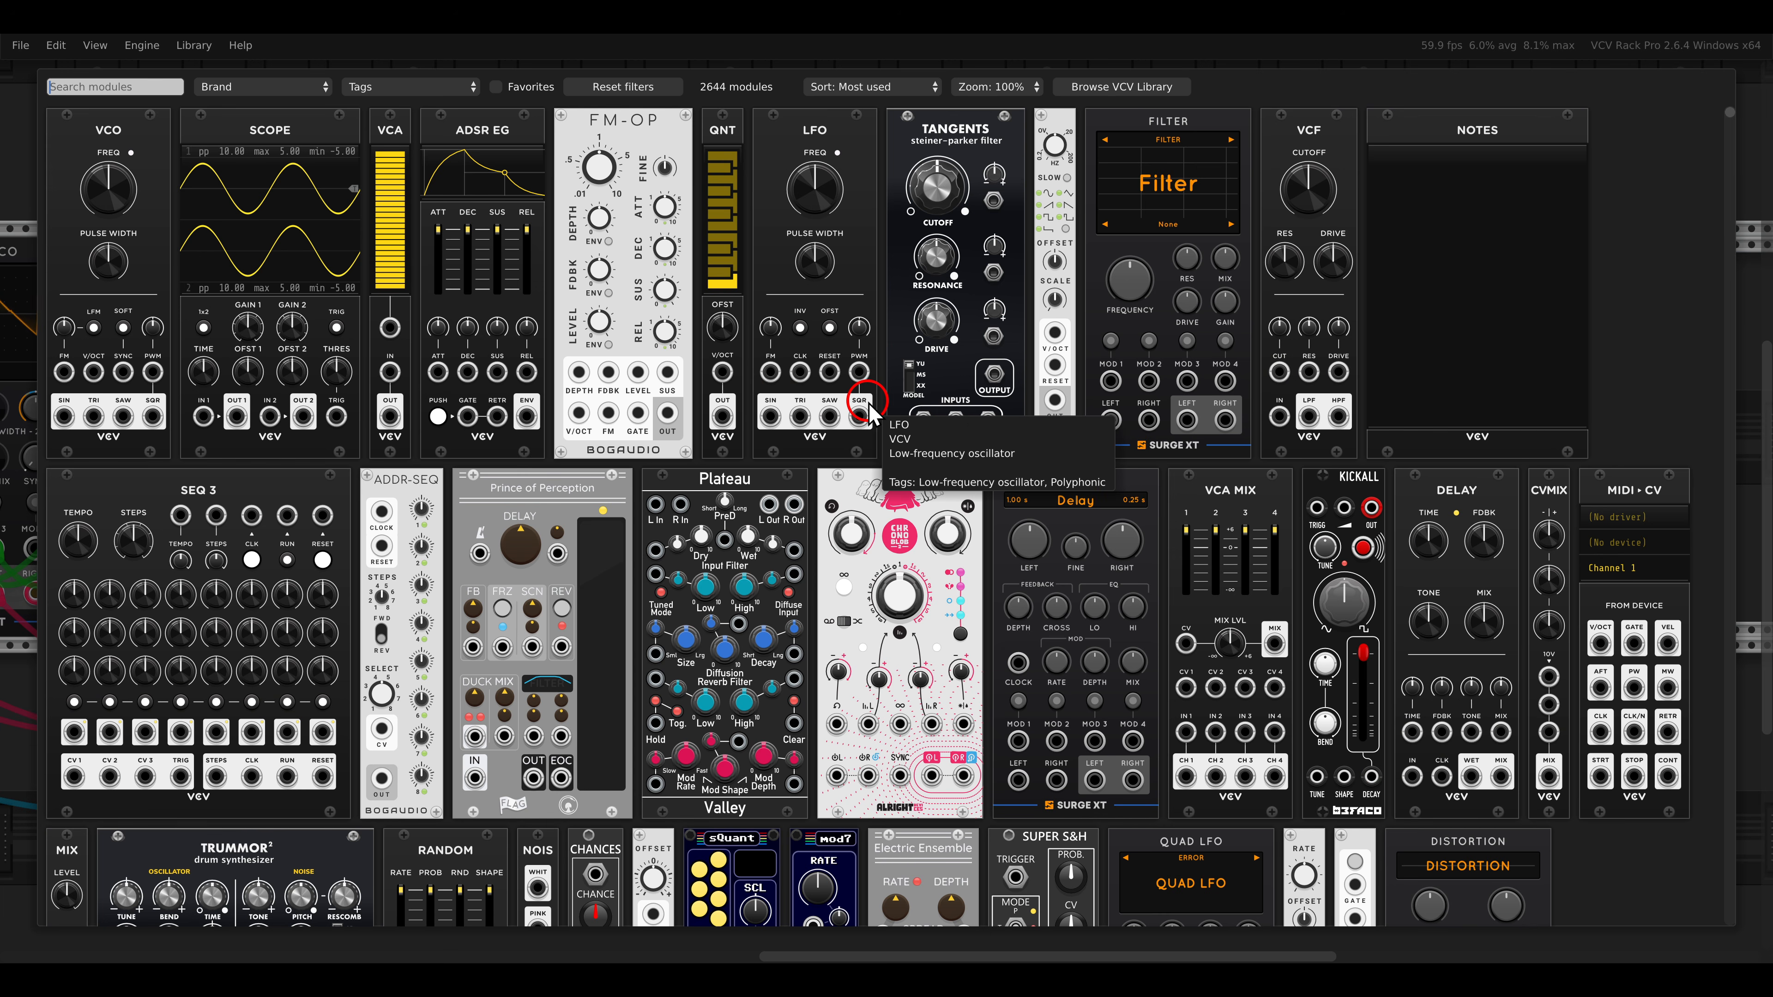
{"action": "left_click_drag", "start_coordinate": [505, 149], "coordinate": [773, 426]}
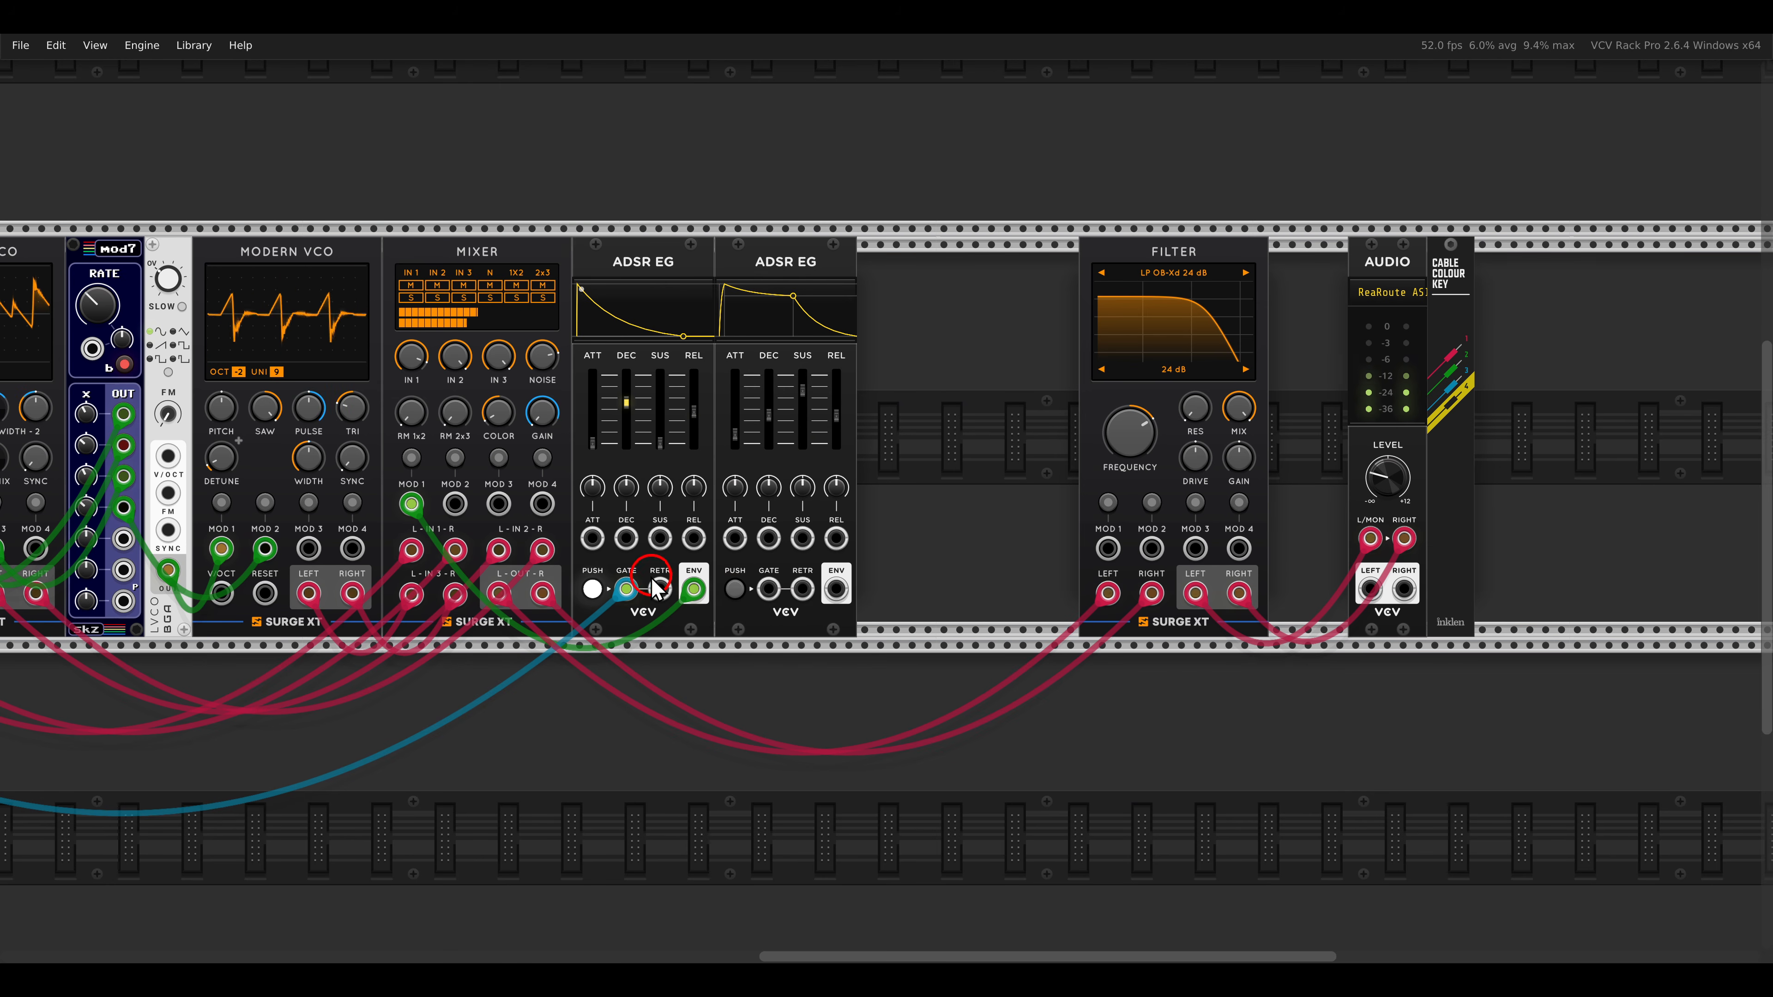
{"action": "left_click_drag", "start_coordinate": [633, 588], "coordinate": [766, 588]}
Move the Filter against the second ADSR EG and patch that envelope's output to the Filter's MOD 1 input.
{"action": "scroll", "coordinate": [789, 520], "scroll_direction": "up", "scroll_amount": 3}
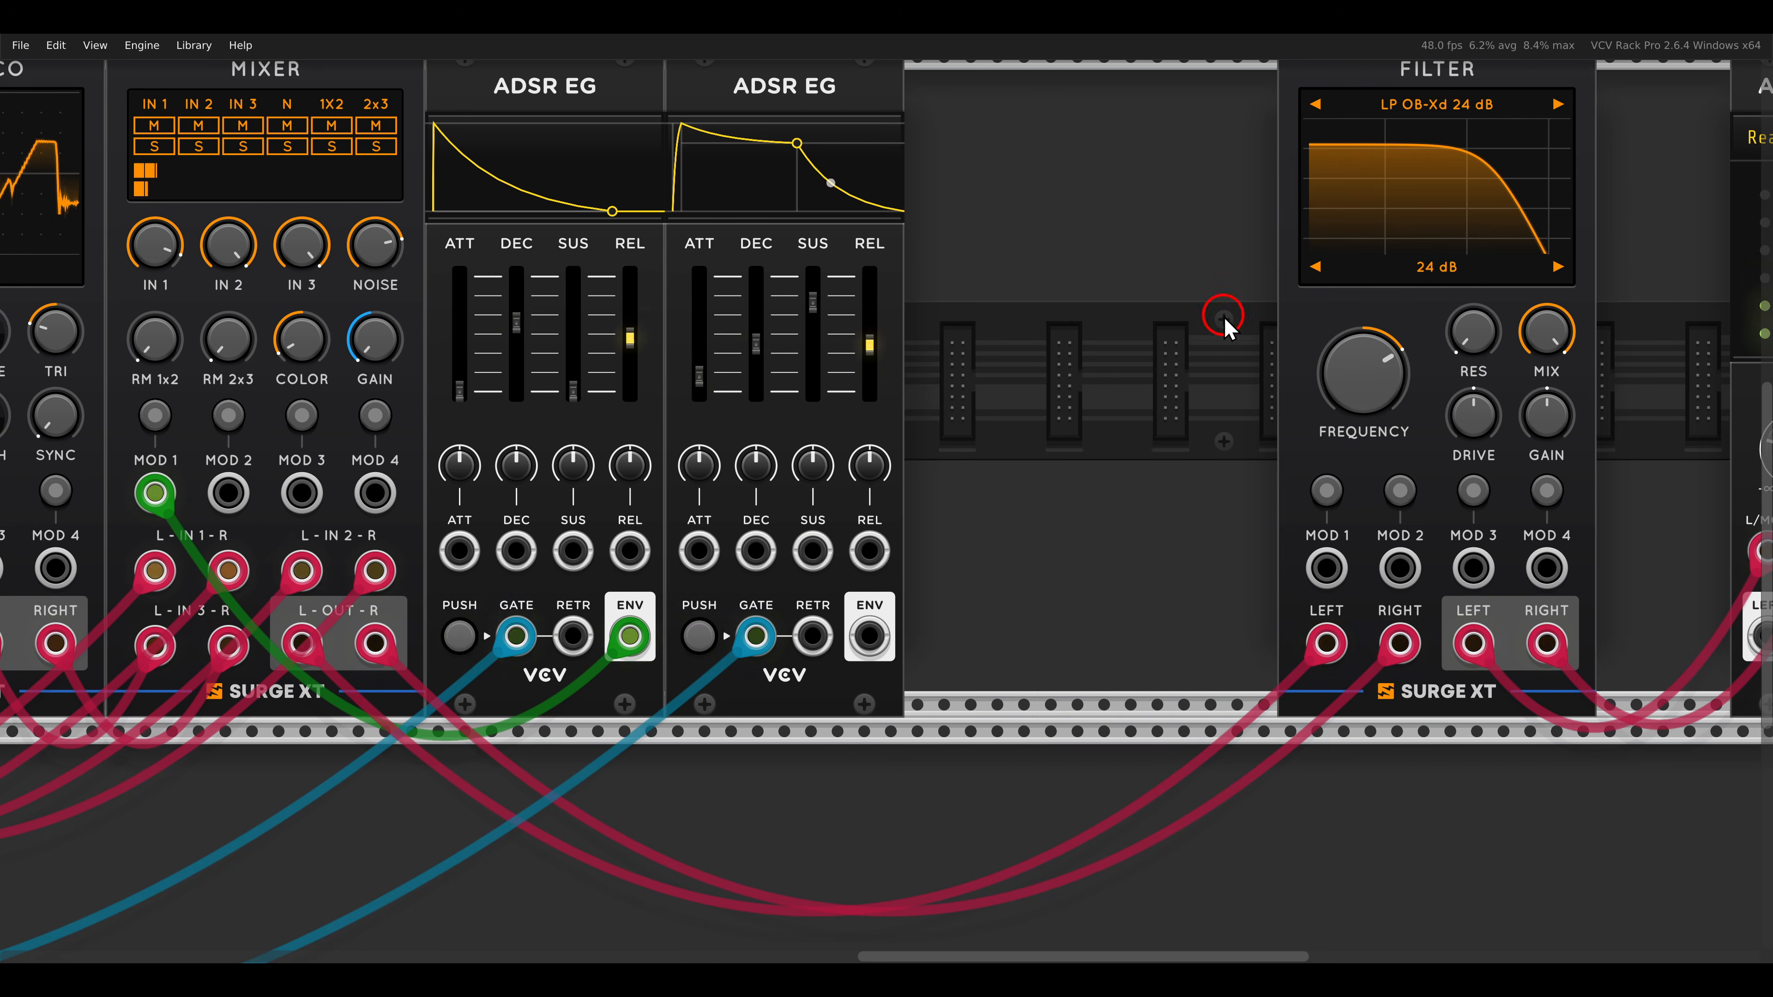
{"action": "scroll", "coordinate": [1225, 318], "scroll_direction": "up", "scroll_amount": 1}
{"action": "left_click_drag", "start_coordinate": [1346, 124], "coordinate": [972, 131]}
{"action": "left_click_drag", "start_coordinate": [871, 682], "coordinate": [939, 615]}
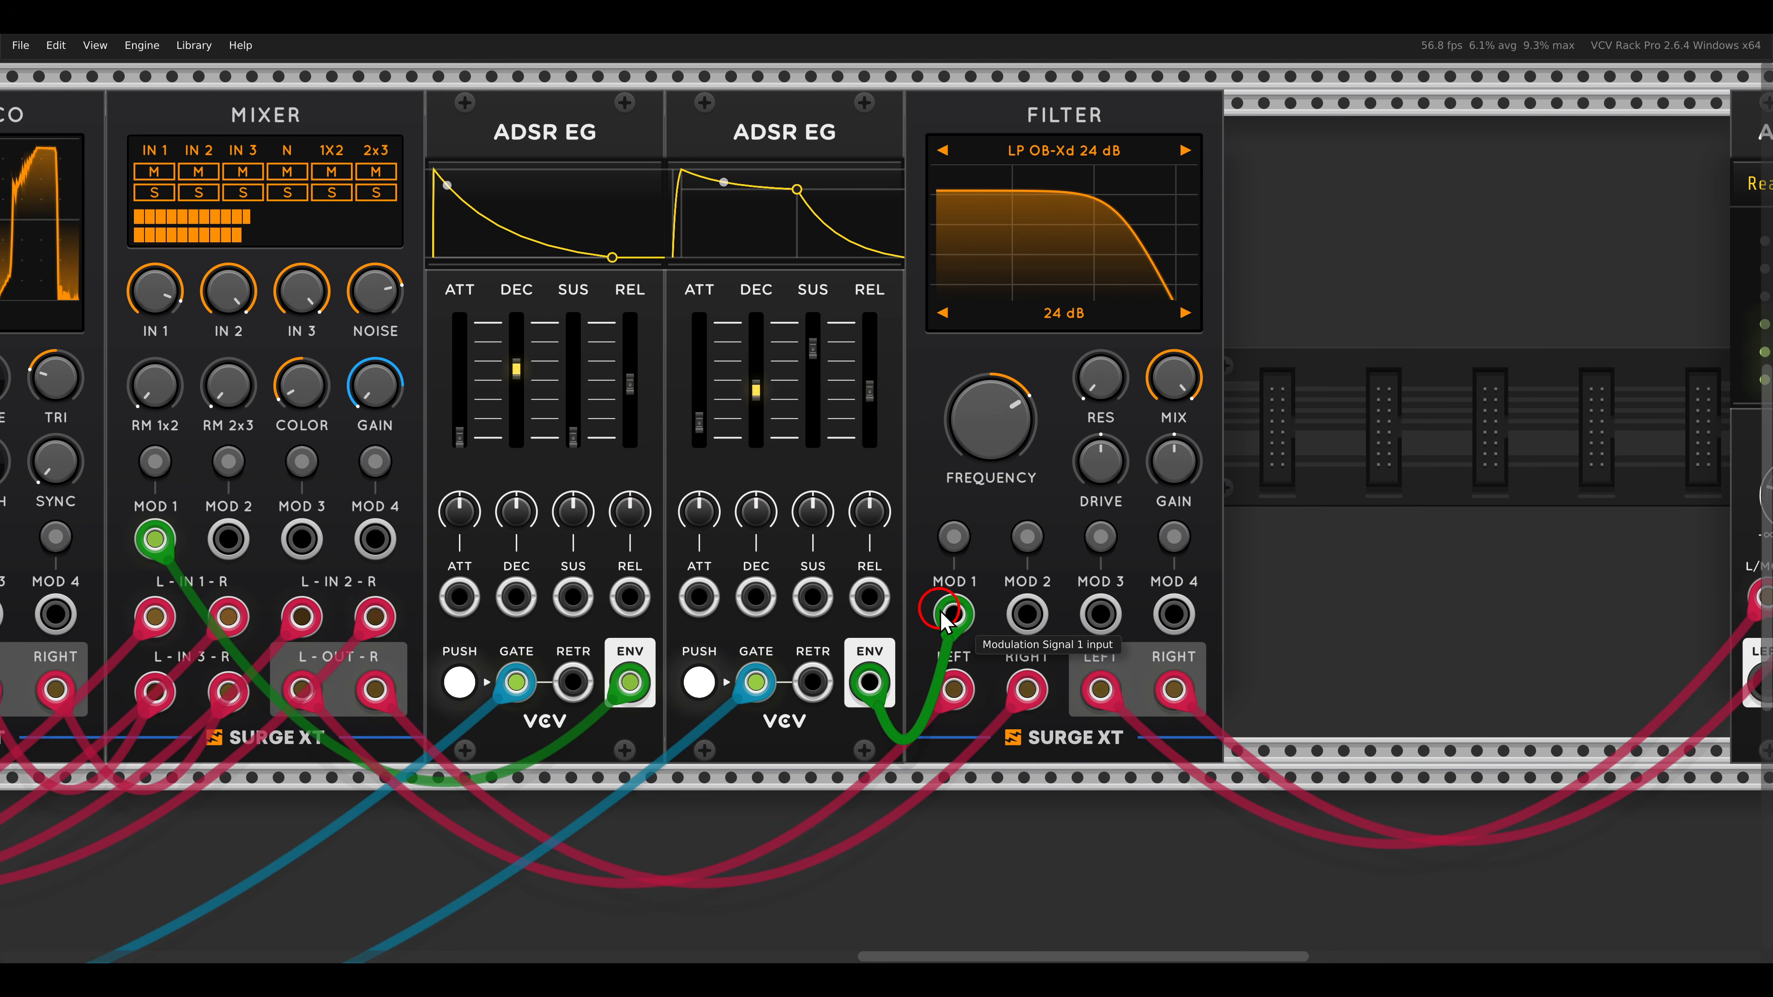
Assign MOD 1 to the Filter's frequency and lower the frequency to about 303.5 Hz.
{"action": "left_click", "coordinate": [954, 537]}
{"action": "left_click_drag", "start_coordinate": [983, 434], "coordinate": [1007, 512]}
{"action": "left_click", "coordinate": [954, 537]}
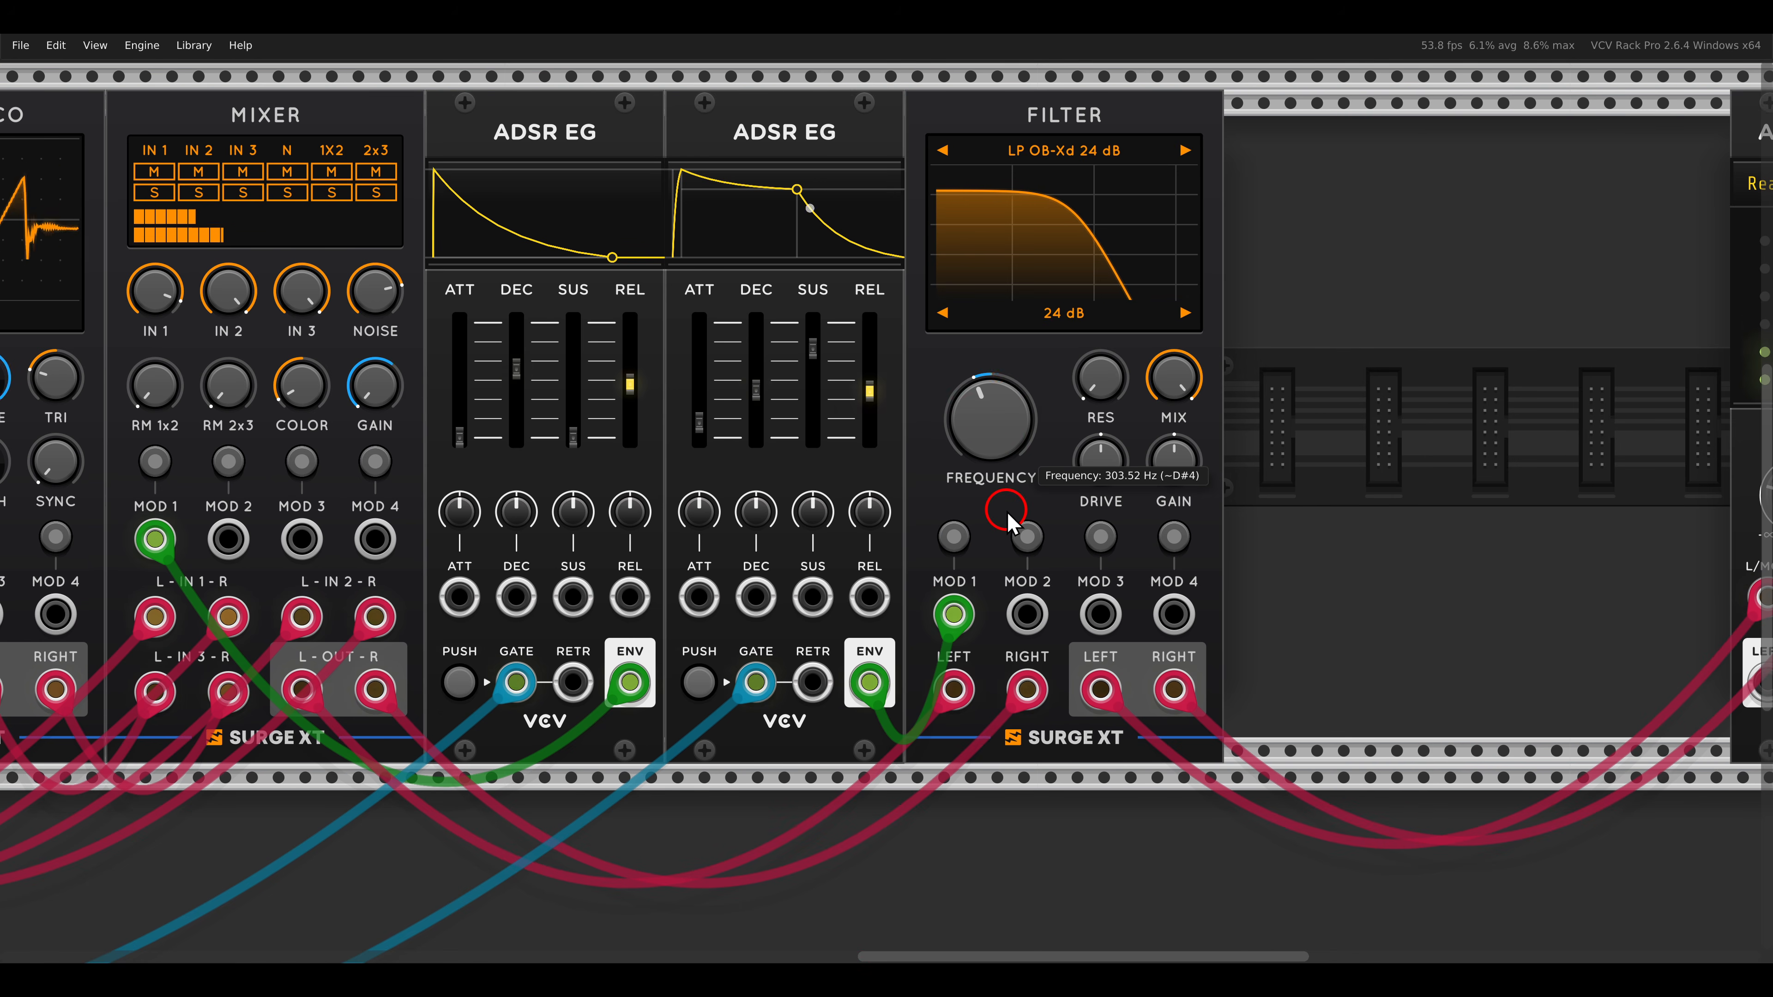
Pull the second ADSR EG's sustain fully down and shorten its decay slightly.
{"action": "left_click_drag", "start_coordinate": [814, 349], "coordinate": [817, 583]}
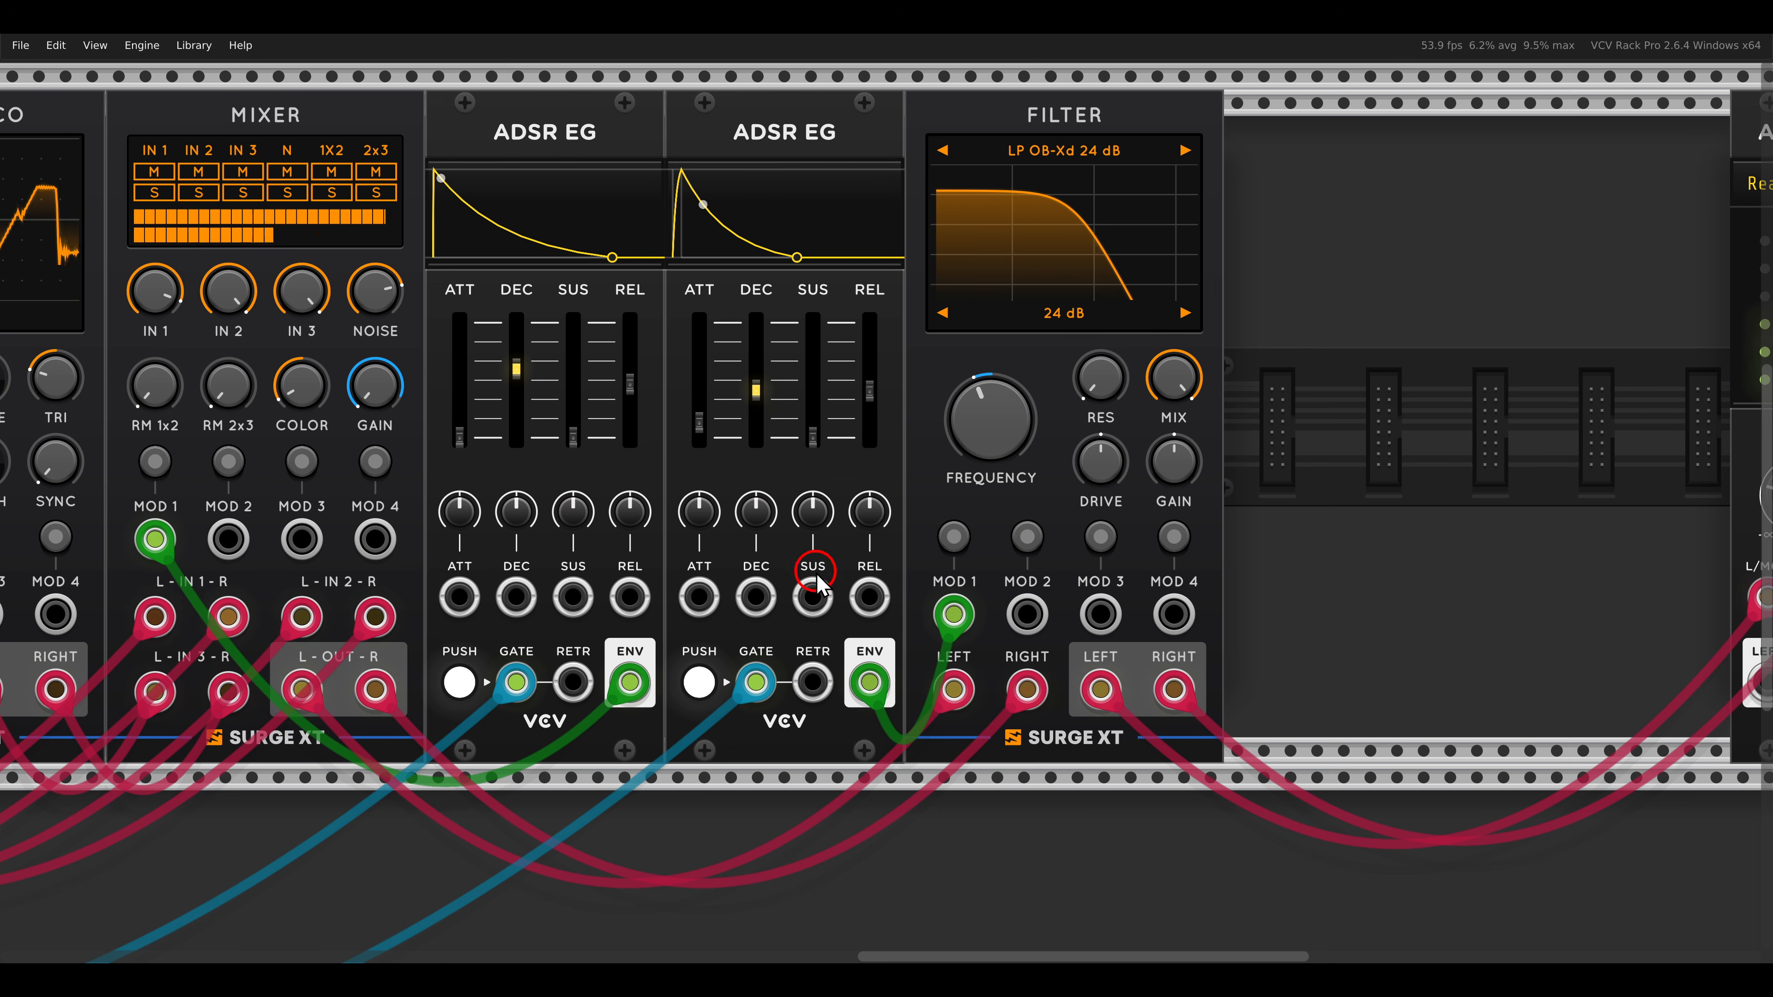
{"action": "left_click_drag", "start_coordinate": [757, 393], "coordinate": [757, 405]}
Fine-tune the MOD 1 modulation of the Filter's frequency and raise the resonance slightly.
{"action": "left_click", "coordinate": [954, 537]}
{"action": "mouse_move", "coordinate": [970, 456]}
{"action": "left_mouse_down"}
{"action": "mouse_move", "coordinate": [967, 377]}
{"action": "mouse_move", "coordinate": [989, 454]}
{"action": "left_mouse_up"}
{"action": "left_click_drag", "start_coordinate": [1090, 412], "coordinate": [1076, 341]}
Make room before the Filter and add the narrow Sickozell hd sample-and-hold module after the second ADSR EG.
{"action": "scroll", "coordinate": [955, 381], "scroll_direction": "down", "scroll_amount": 1}
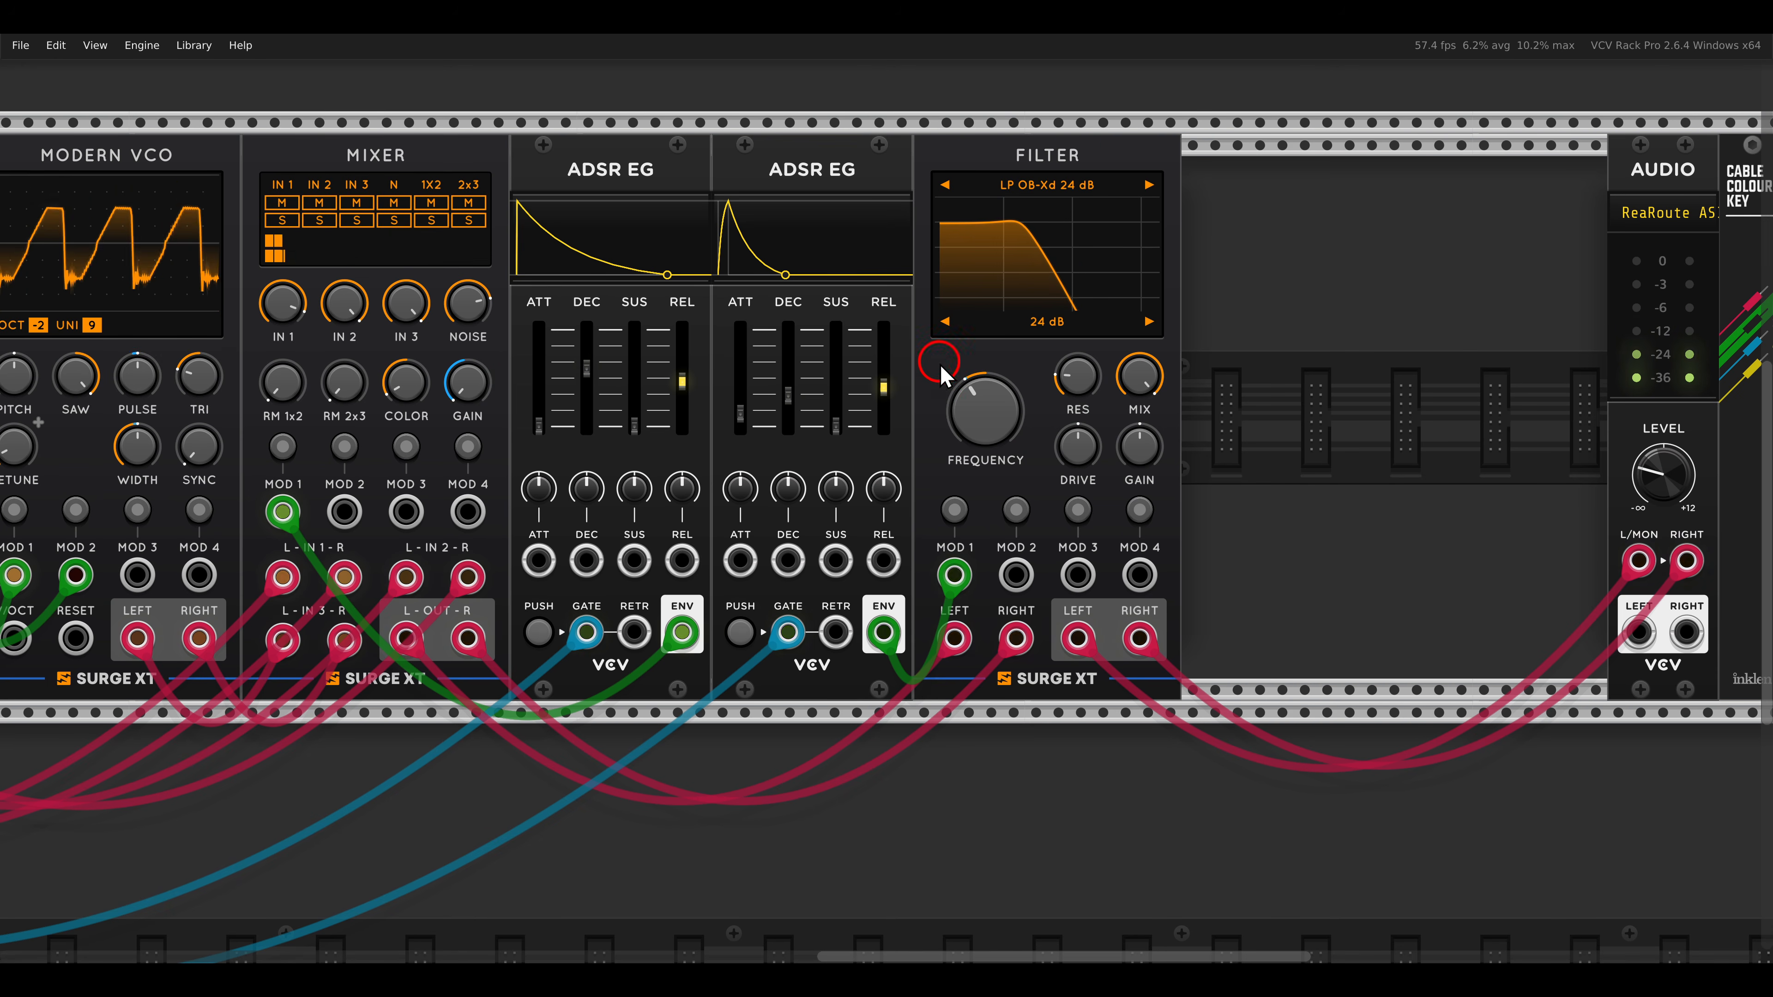
{"action": "left_click_drag", "start_coordinate": [956, 157], "coordinate": [1089, 162]}
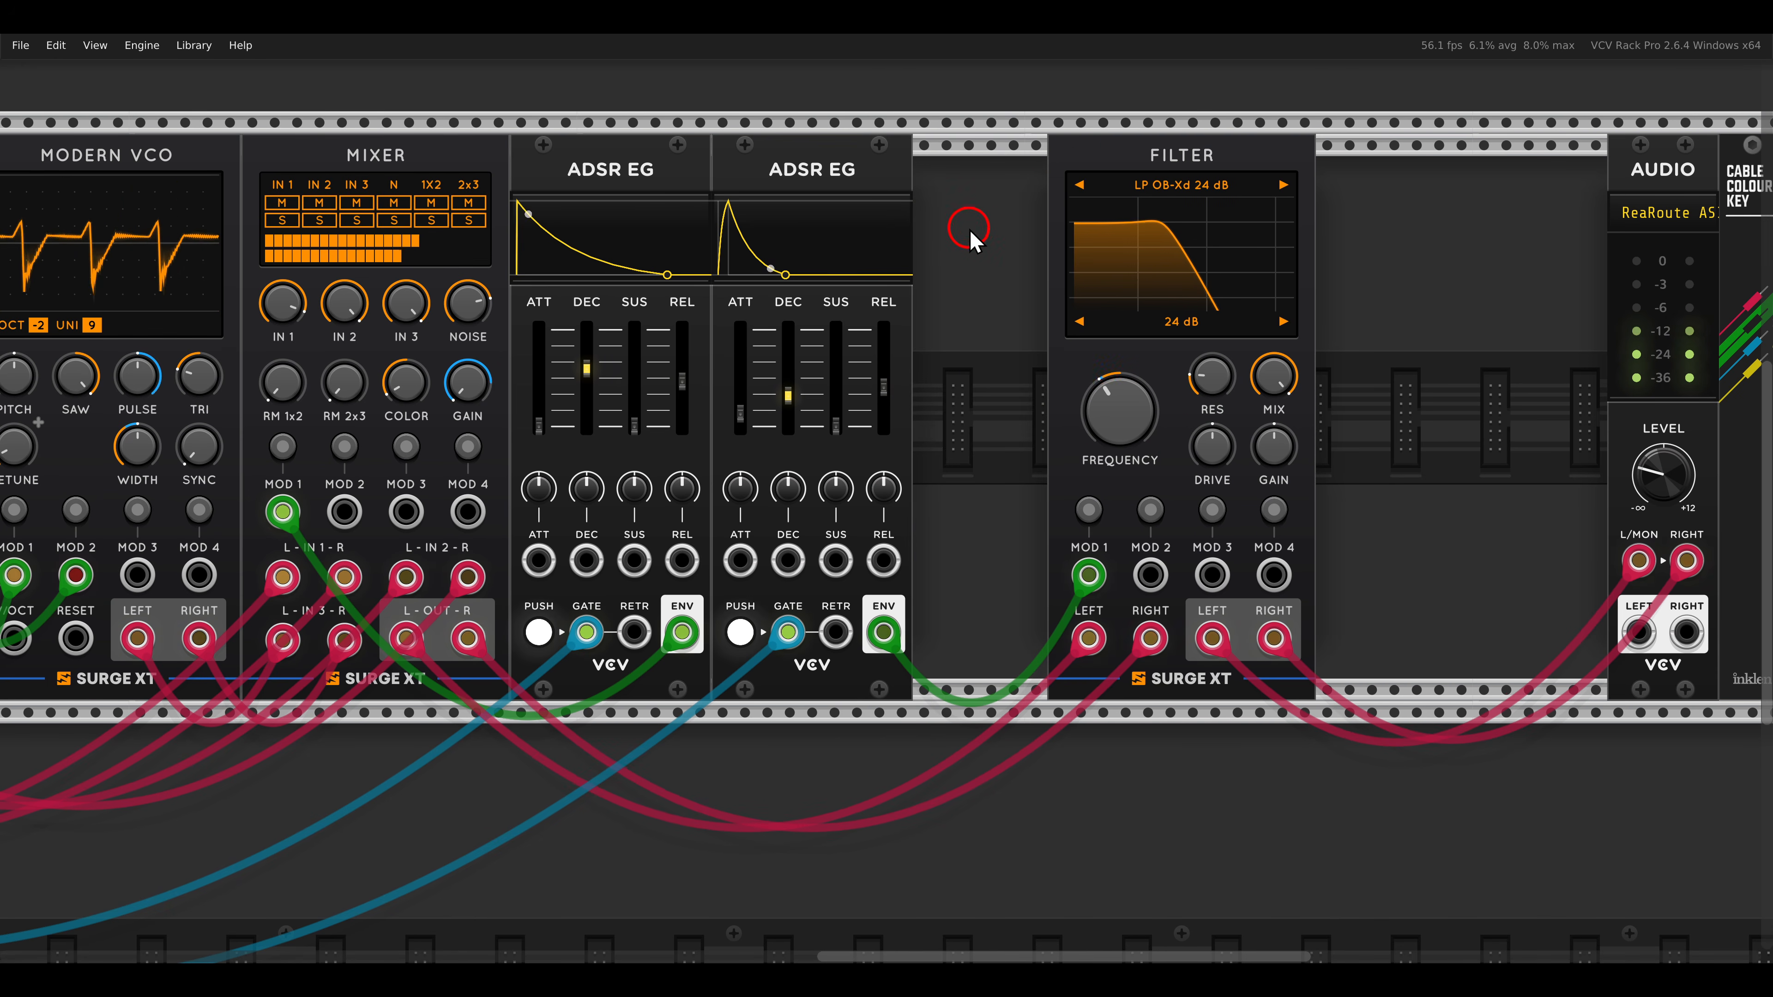
{"action": "right_click", "coordinate": [970, 247]}
{"action": "type", "text": "holder"}
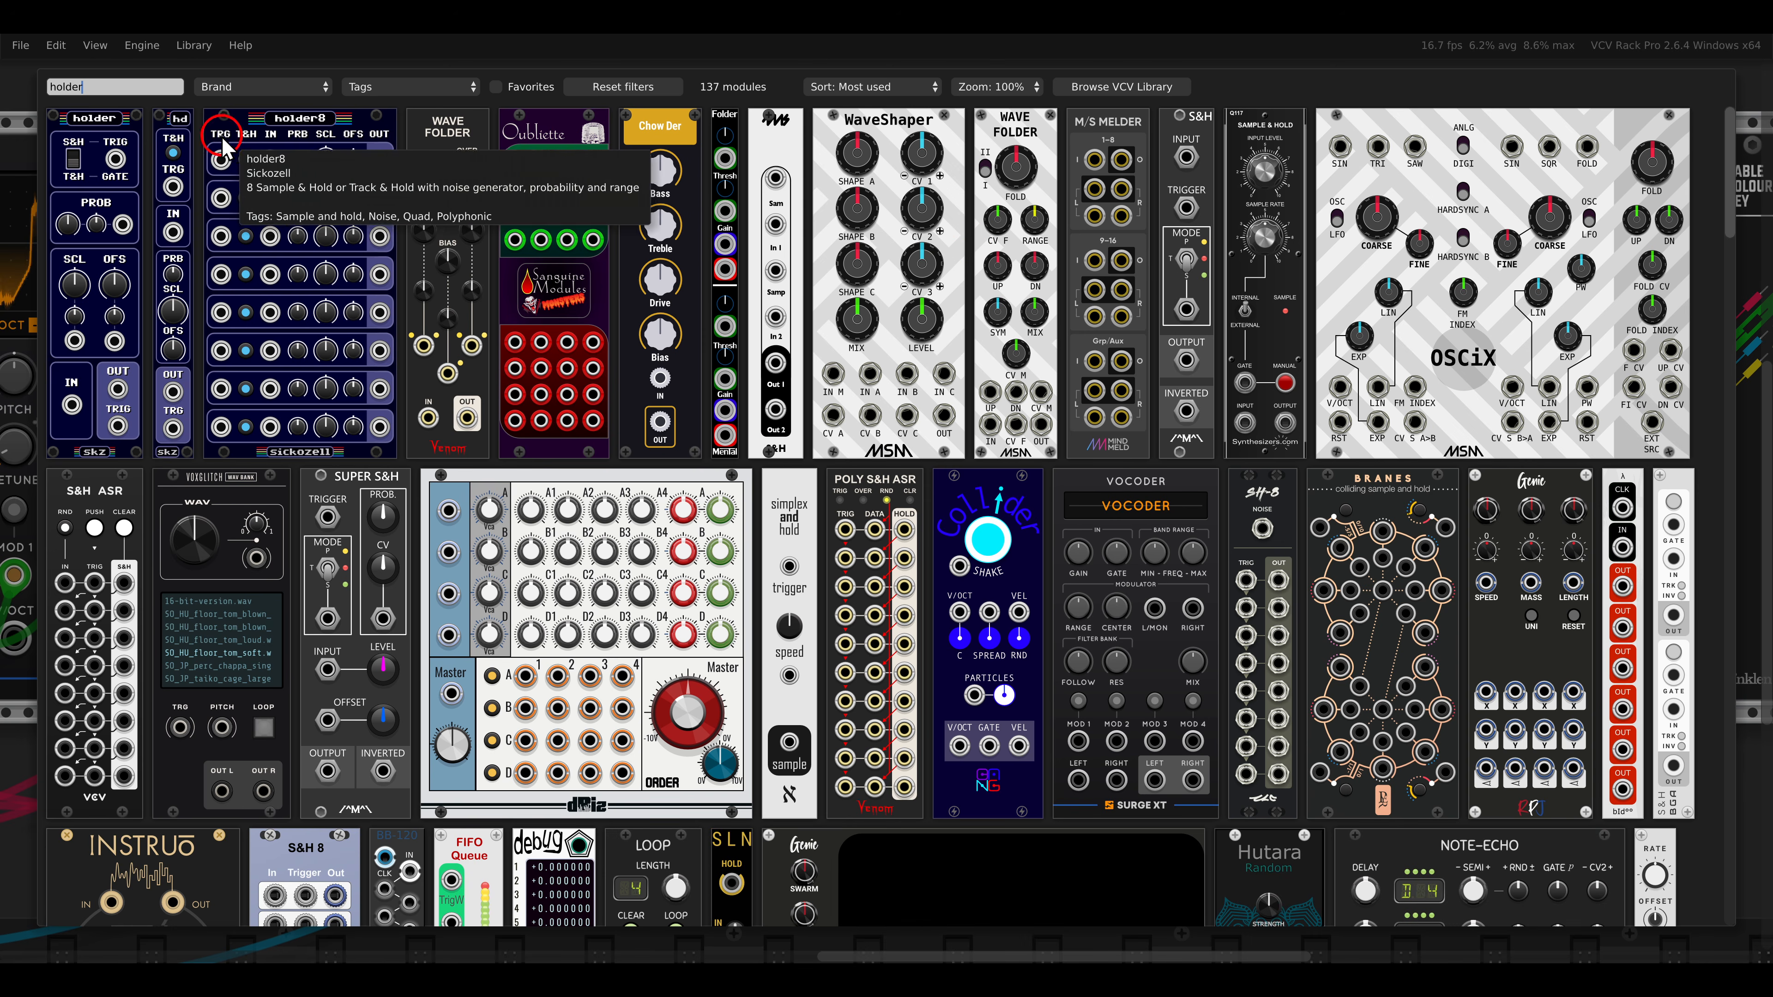
{"action": "left_click", "coordinate": [181, 130]}
{"action": "left_click_drag", "start_coordinate": [183, 130], "coordinate": [1146, 210]}
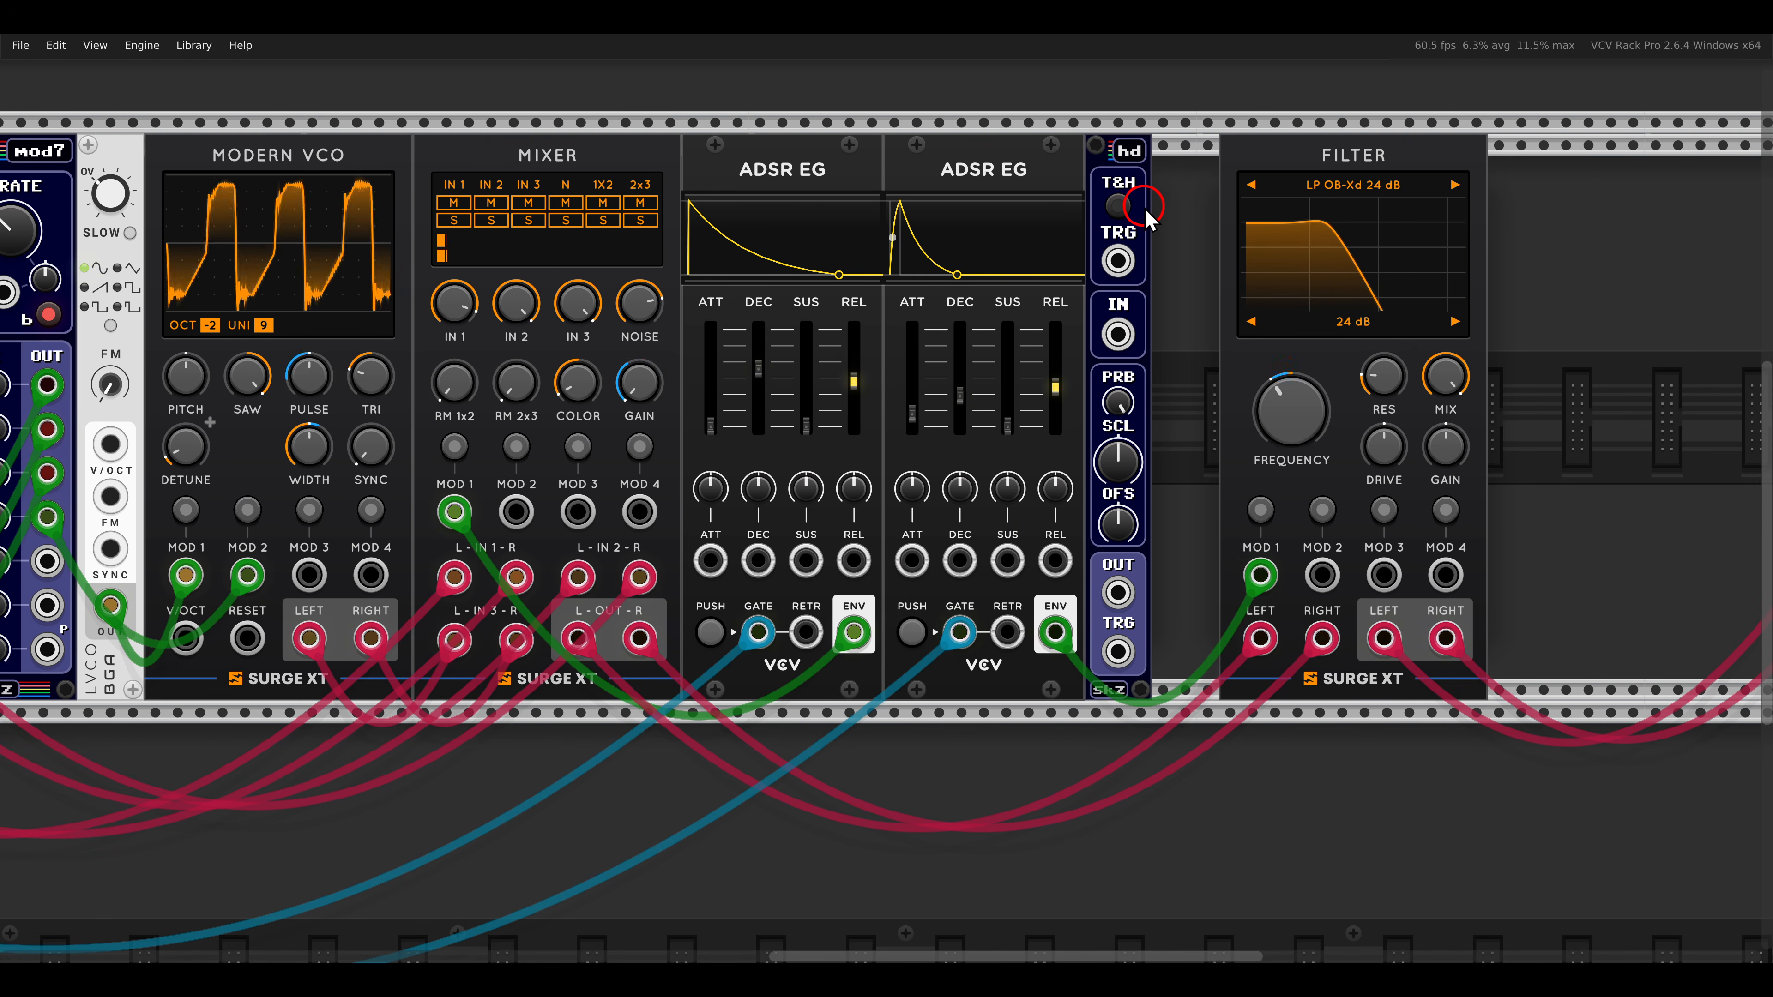
Patch CLKD's CLK 1 output to the hd module's trigger input and the hd output to the Filter's MOD 2 input.
{"action": "scroll", "coordinate": [1179, 288], "scroll_direction": "down", "scroll_amount": 1}
{"action": "scroll", "coordinate": [1179, 289], "scroll_direction": "left", "scroll_amount": 4}
{"action": "left_click_drag", "start_coordinate": [1263, 264], "coordinate": [138, 508]}
{"action": "scroll", "coordinate": [1260, 264], "scroll_direction": "left", "scroll_amount": 1}
{"action": "scroll", "coordinate": [1260, 264], "scroll_direction": "left", "scroll_amount": 3}
{"action": "scroll", "coordinate": [258, 489], "scroll_direction": "right", "scroll_amount": 4}
{"action": "scroll", "coordinate": [1151, 347], "scroll_direction": "right", "scroll_amount": 3}
{"action": "scroll", "coordinate": [1110, 356], "scroll_direction": "up", "scroll_amount": 2}
{"action": "scroll", "coordinate": [1070, 380], "scroll_direction": "up", "scroll_amount": 1}
{"action": "left_click_drag", "start_coordinate": [1002, 633], "coordinate": [1236, 633]}
Modulate the Filter's frequency from MOD 2, raising the hd module's scale and setting its offset to about 2.23 V.
{"action": "left_click", "coordinate": [1236, 553]}
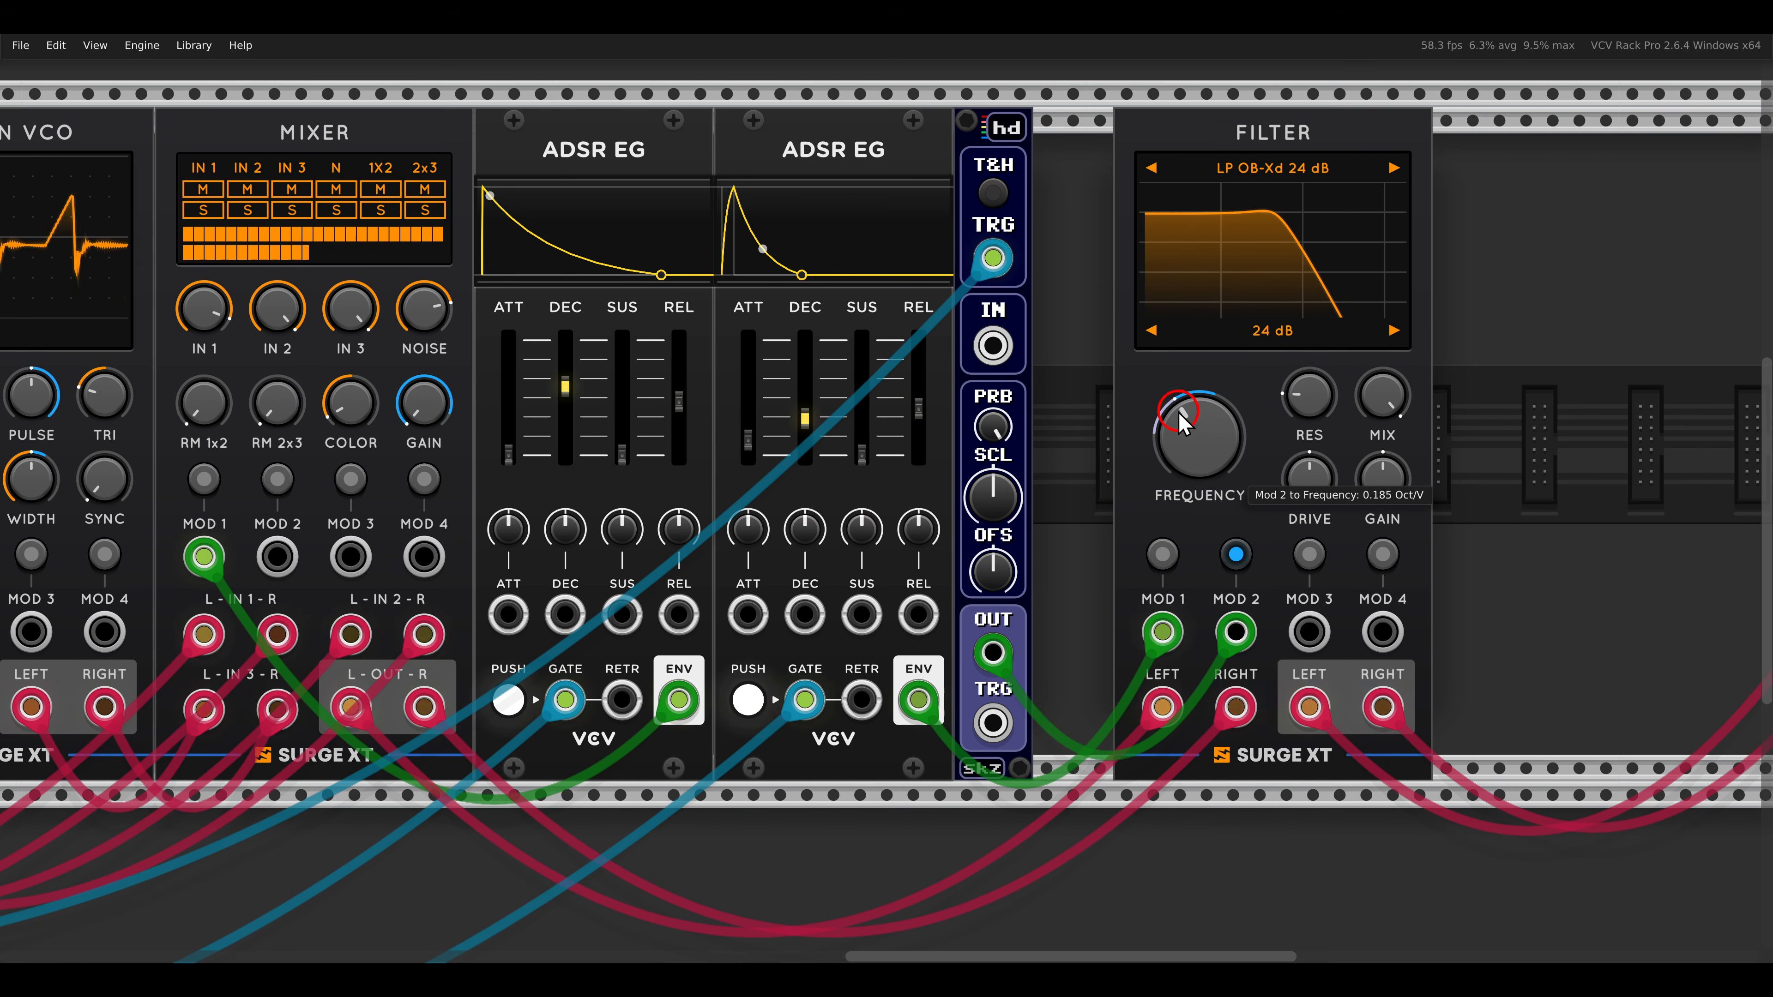
{"action": "left_click", "coordinate": [1224, 551]}
{"action": "left_click_drag", "start_coordinate": [992, 488], "coordinate": [988, 468]}
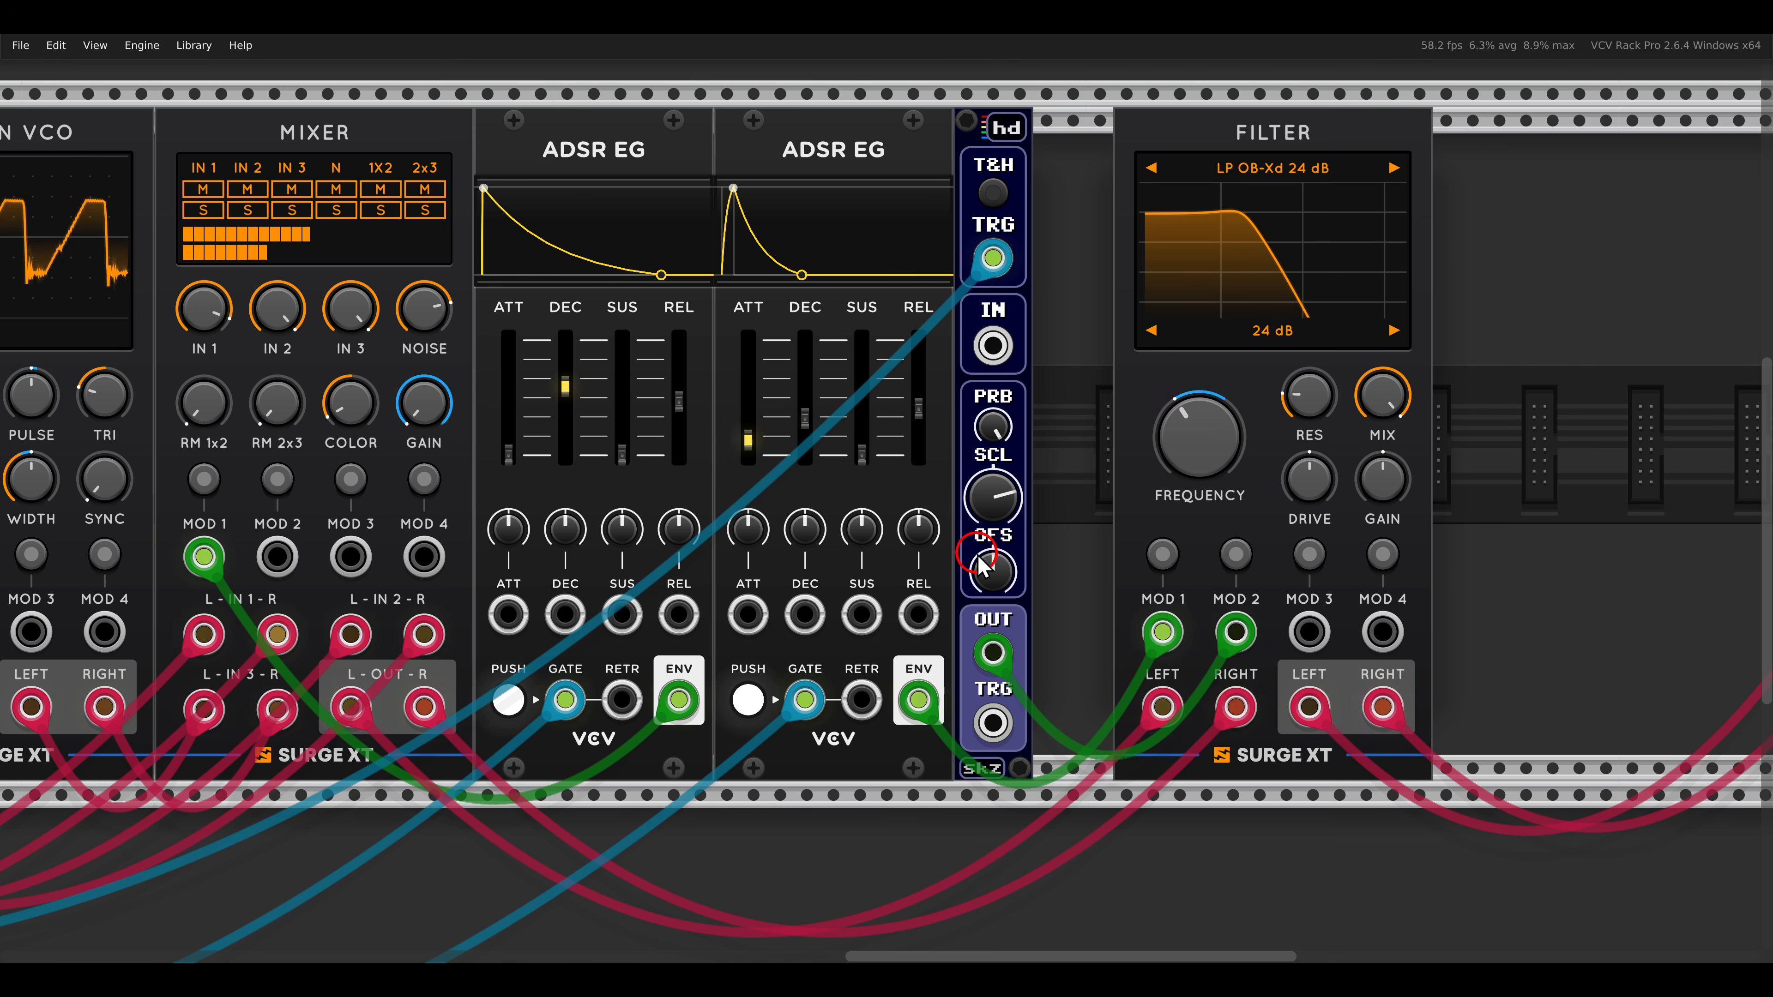
{"action": "left_click_drag", "start_coordinate": [972, 554], "coordinate": [969, 542]}
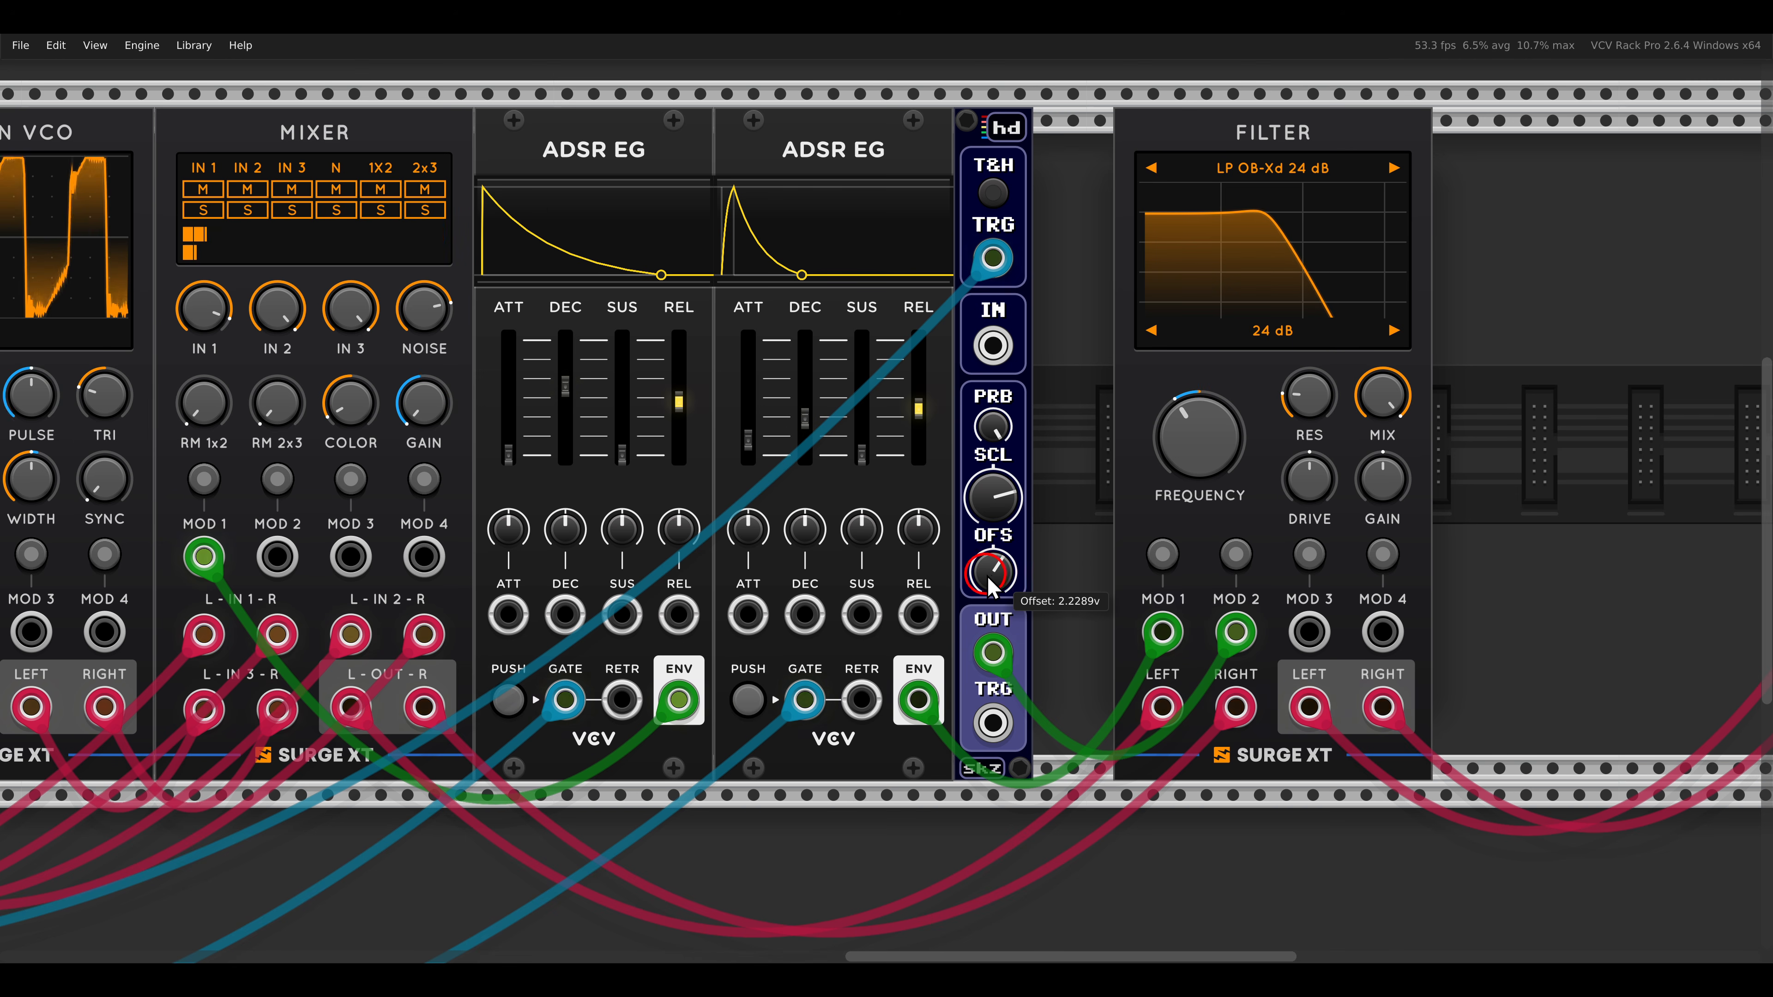
Readjust the Filter's MOD 2 modulation and move the Filter against the hd module.
{"action": "left_click_drag", "start_coordinate": [1235, 554], "coordinate": [1231, 517]}
{"action": "left_click", "coordinate": [1232, 549]}
{"action": "left_click_drag", "start_coordinate": [1223, 143], "coordinate": [1092, 128]}
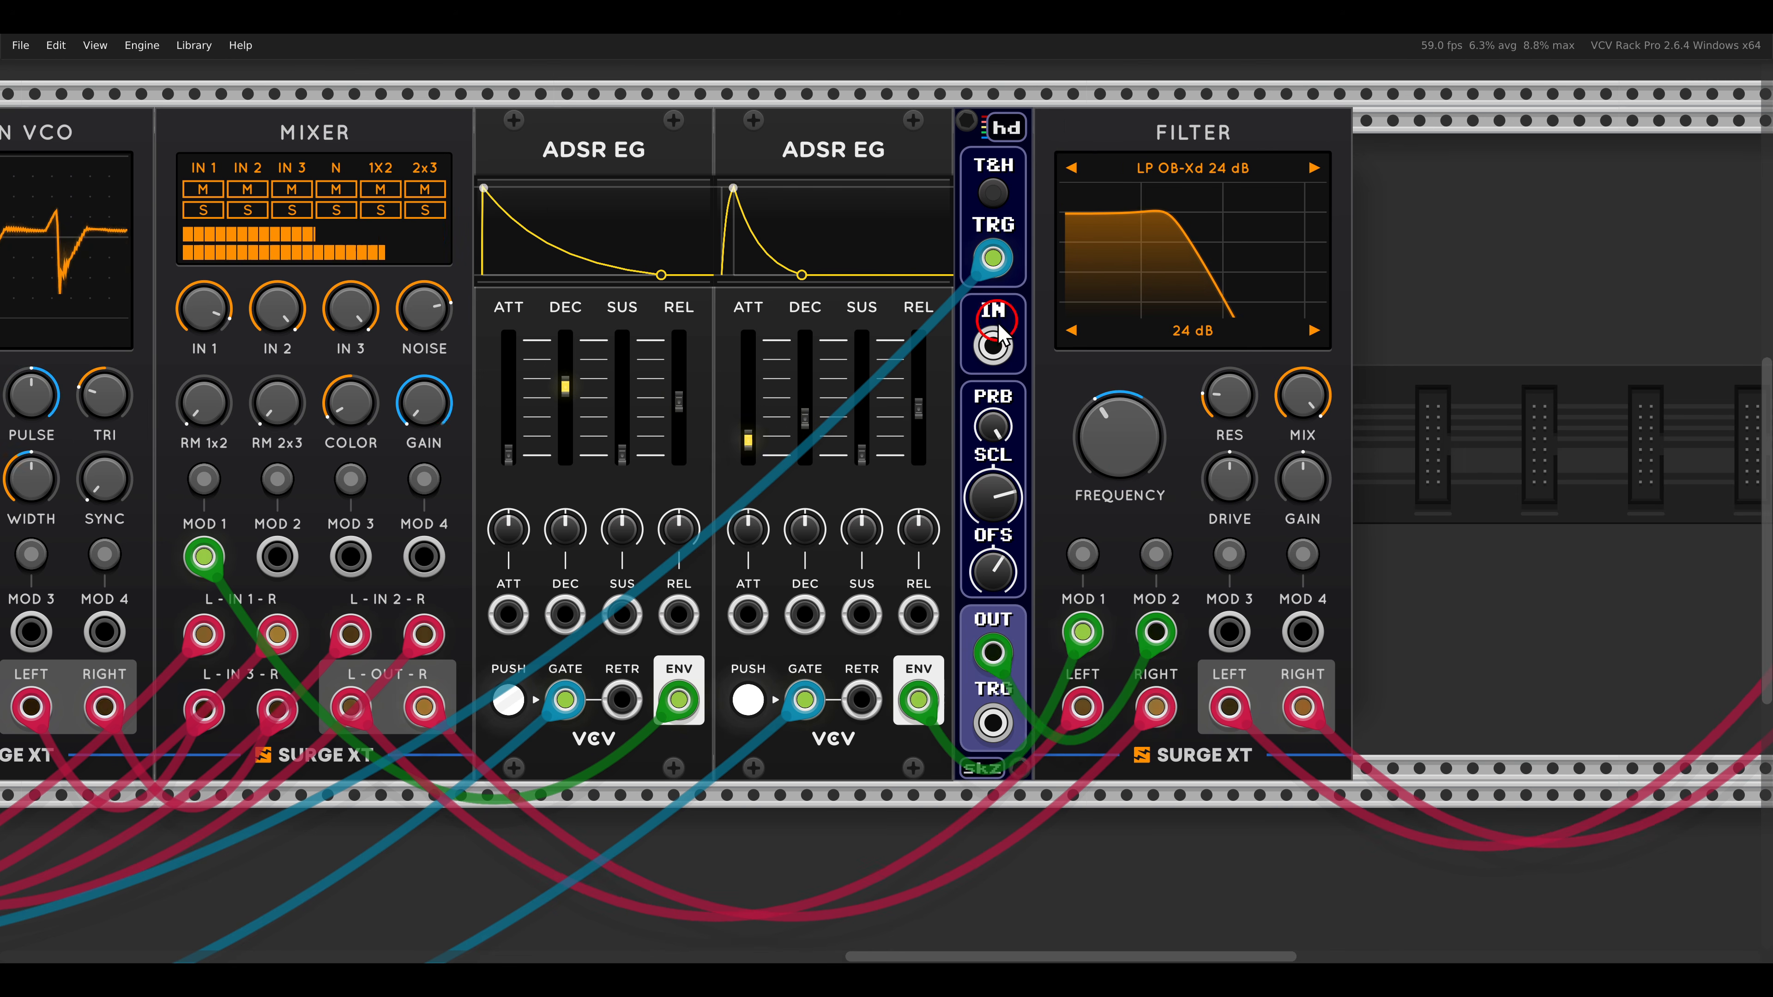
Reset the Sine VCO's feedback to its default value.
{"action": "scroll", "coordinate": [994, 322], "scroll_direction": "down", "scroll_amount": 3}
{"action": "scroll", "coordinate": [917, 481], "scroll_direction": "down", "scroll_amount": 4}
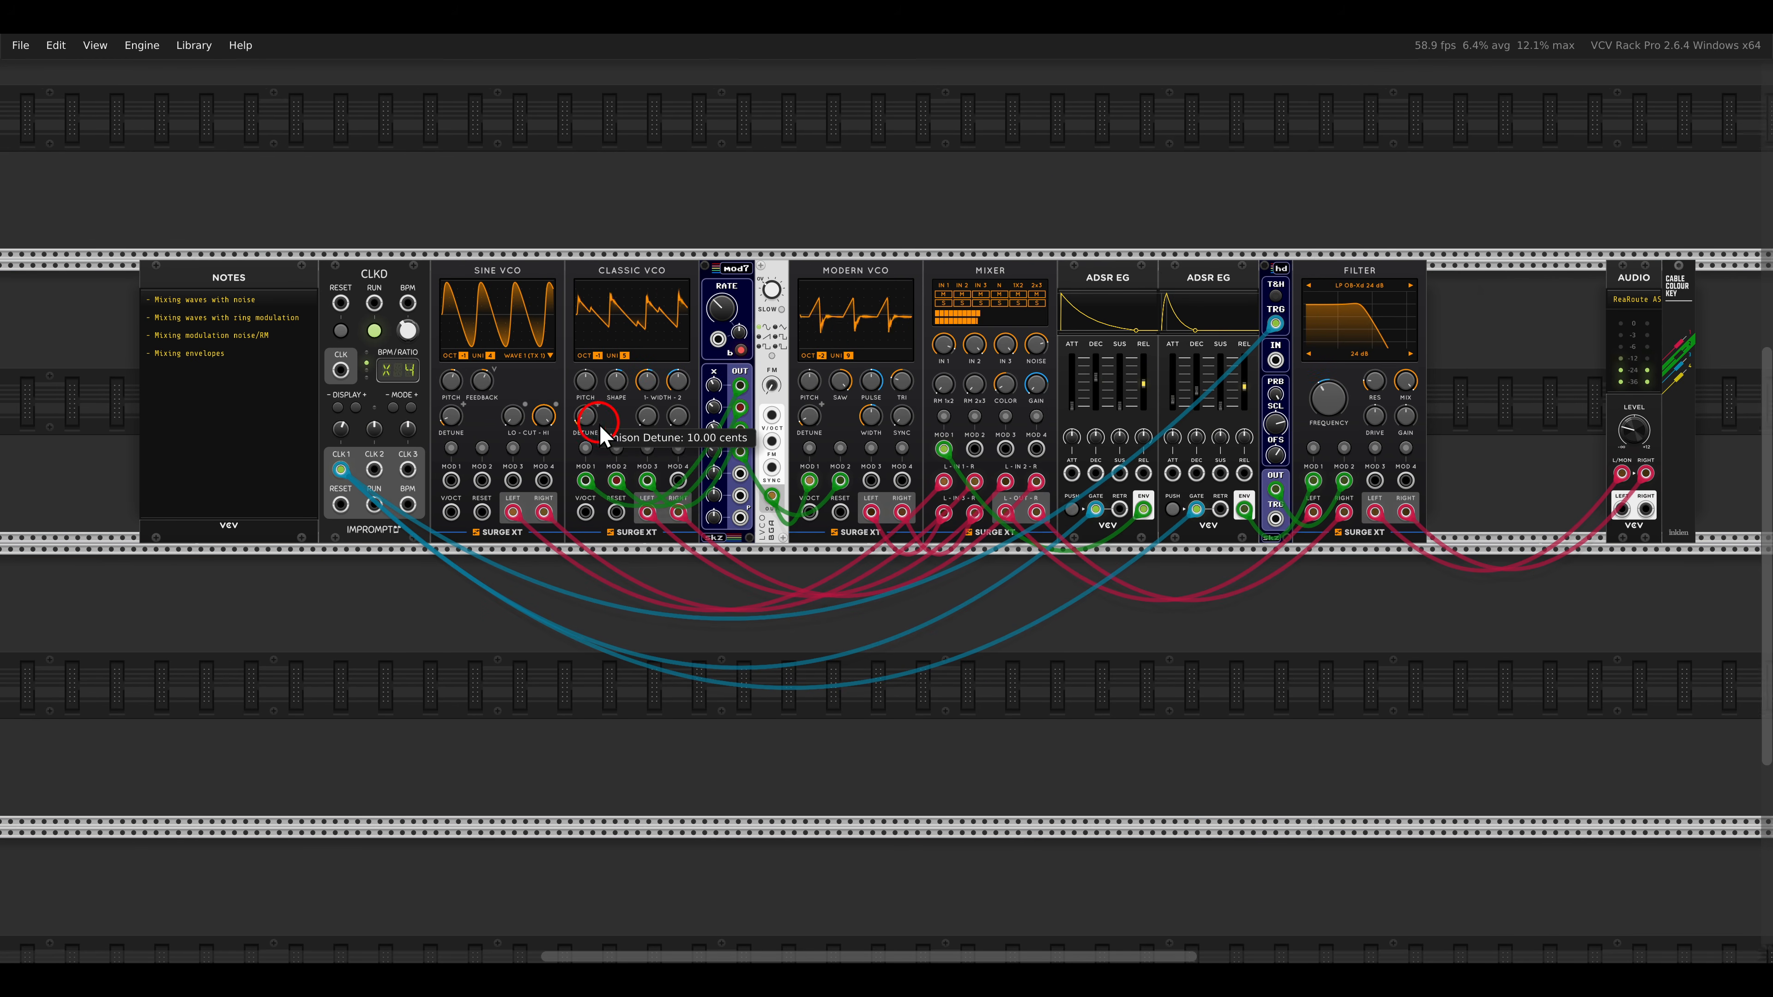
{"action": "left_click_drag", "start_coordinate": [599, 423], "coordinate": [993, 435]}
{"action": "scroll", "coordinate": [881, 414], "scroll_direction": "up", "scroll_amount": 4}
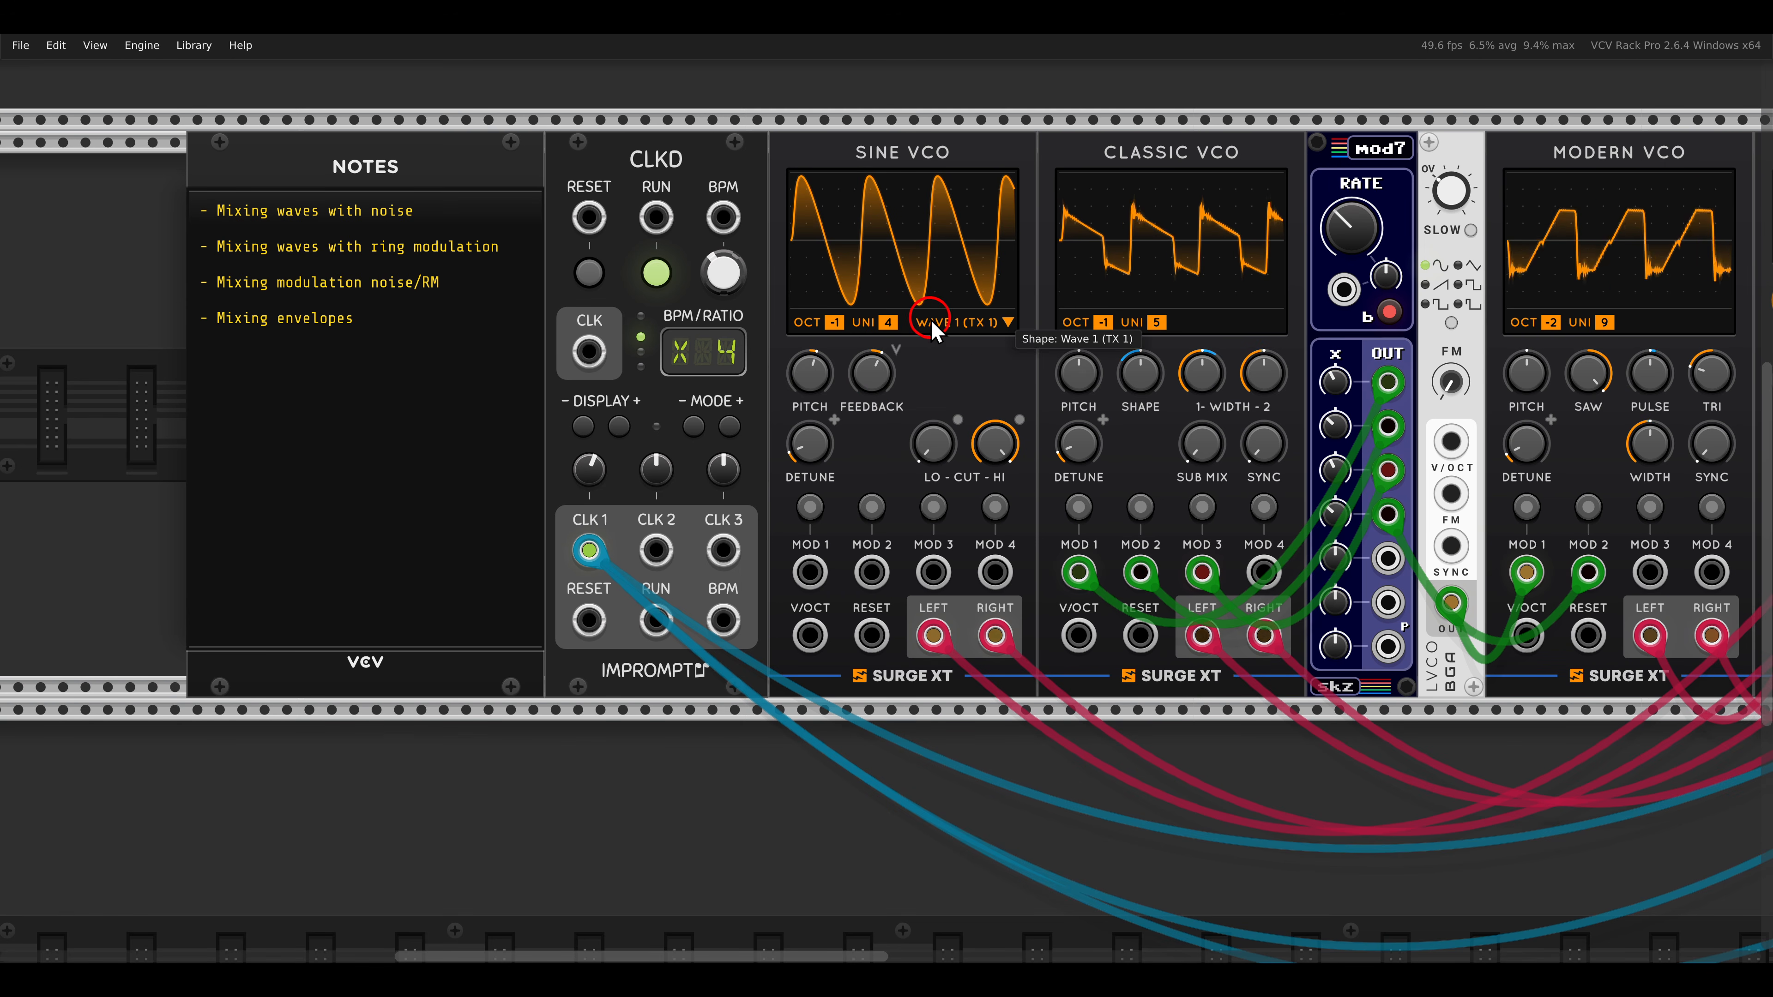
{"action": "mouse_move", "coordinate": [874, 387]}
{"action": "left_mouse_down"}
{"action": "mouse_move", "coordinate": [866, 349]}
{"action": "mouse_move", "coordinate": [871, 507]}
{"action": "mouse_move", "coordinate": [869, 380]}
{"action": "left_mouse_up"}
{"action": "double_click", "coordinate": [869, 381]}
Patch the mod7's fifth output to the Sine VCO's MOD 1 input and assign it to modulate the feedback.
{"action": "left_click_drag", "start_coordinate": [810, 572], "coordinate": [1388, 558]}
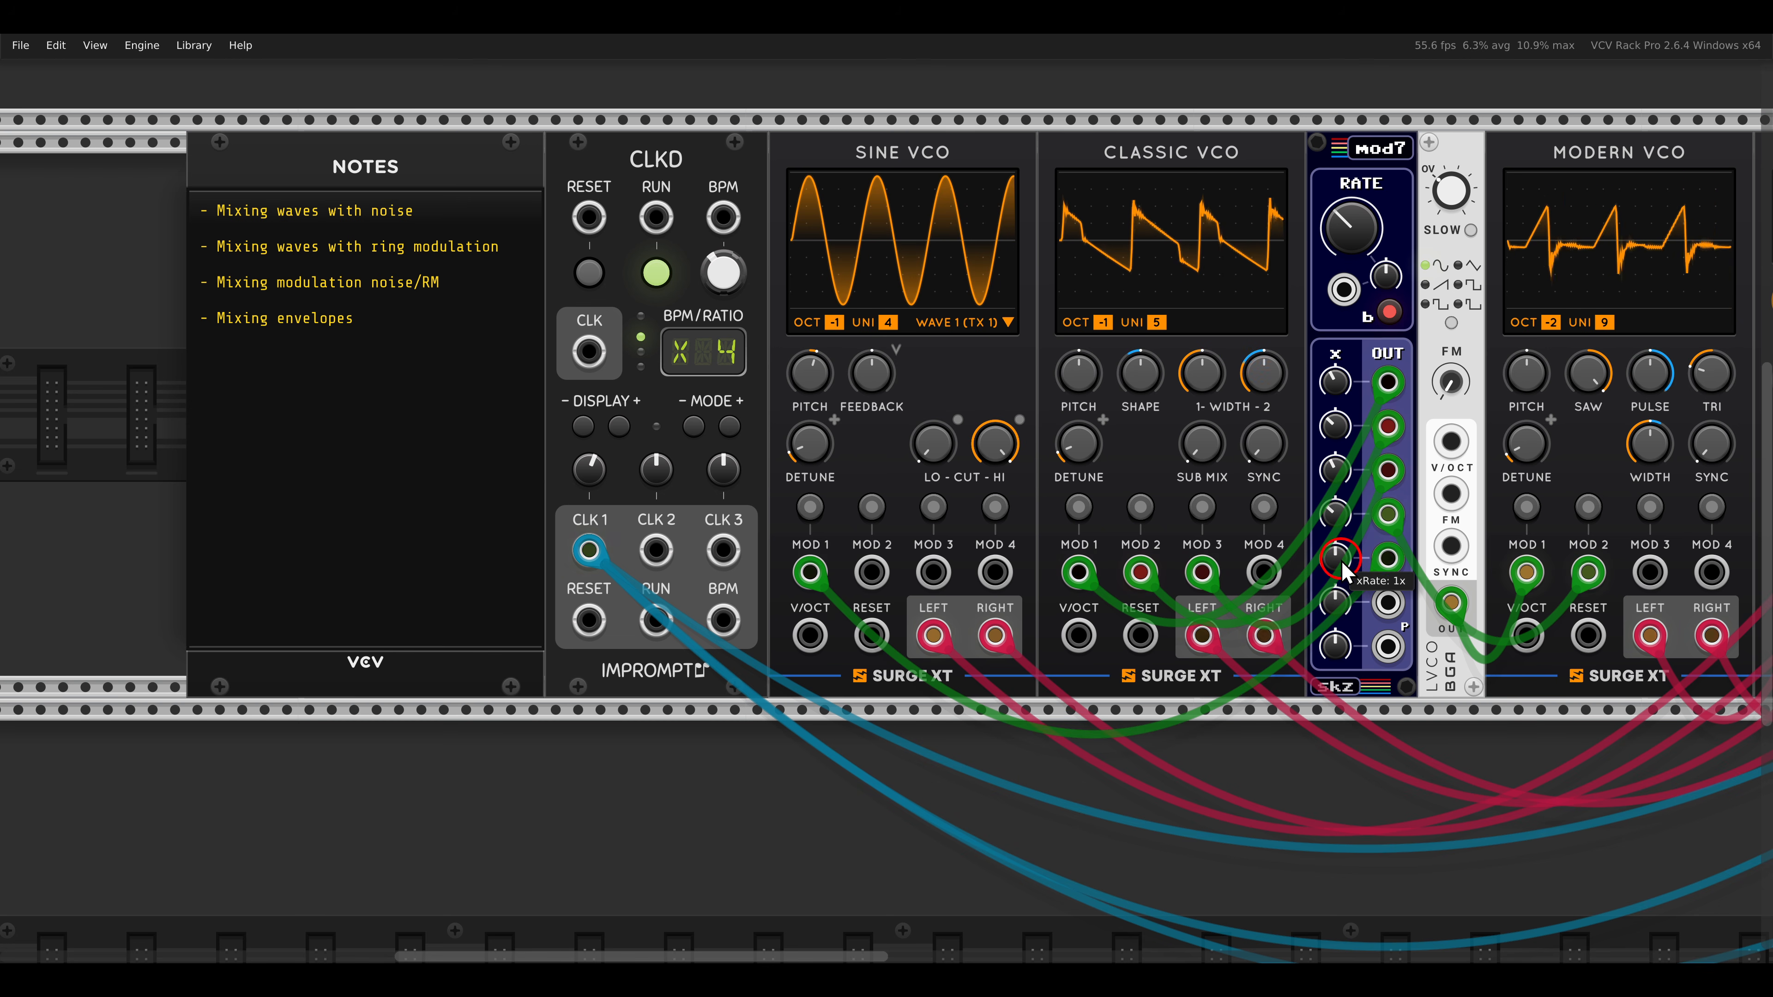
{"action": "left_click", "coordinate": [811, 508]}
{"action": "left_click_drag", "start_coordinate": [866, 388], "coordinate": [853, 367]}
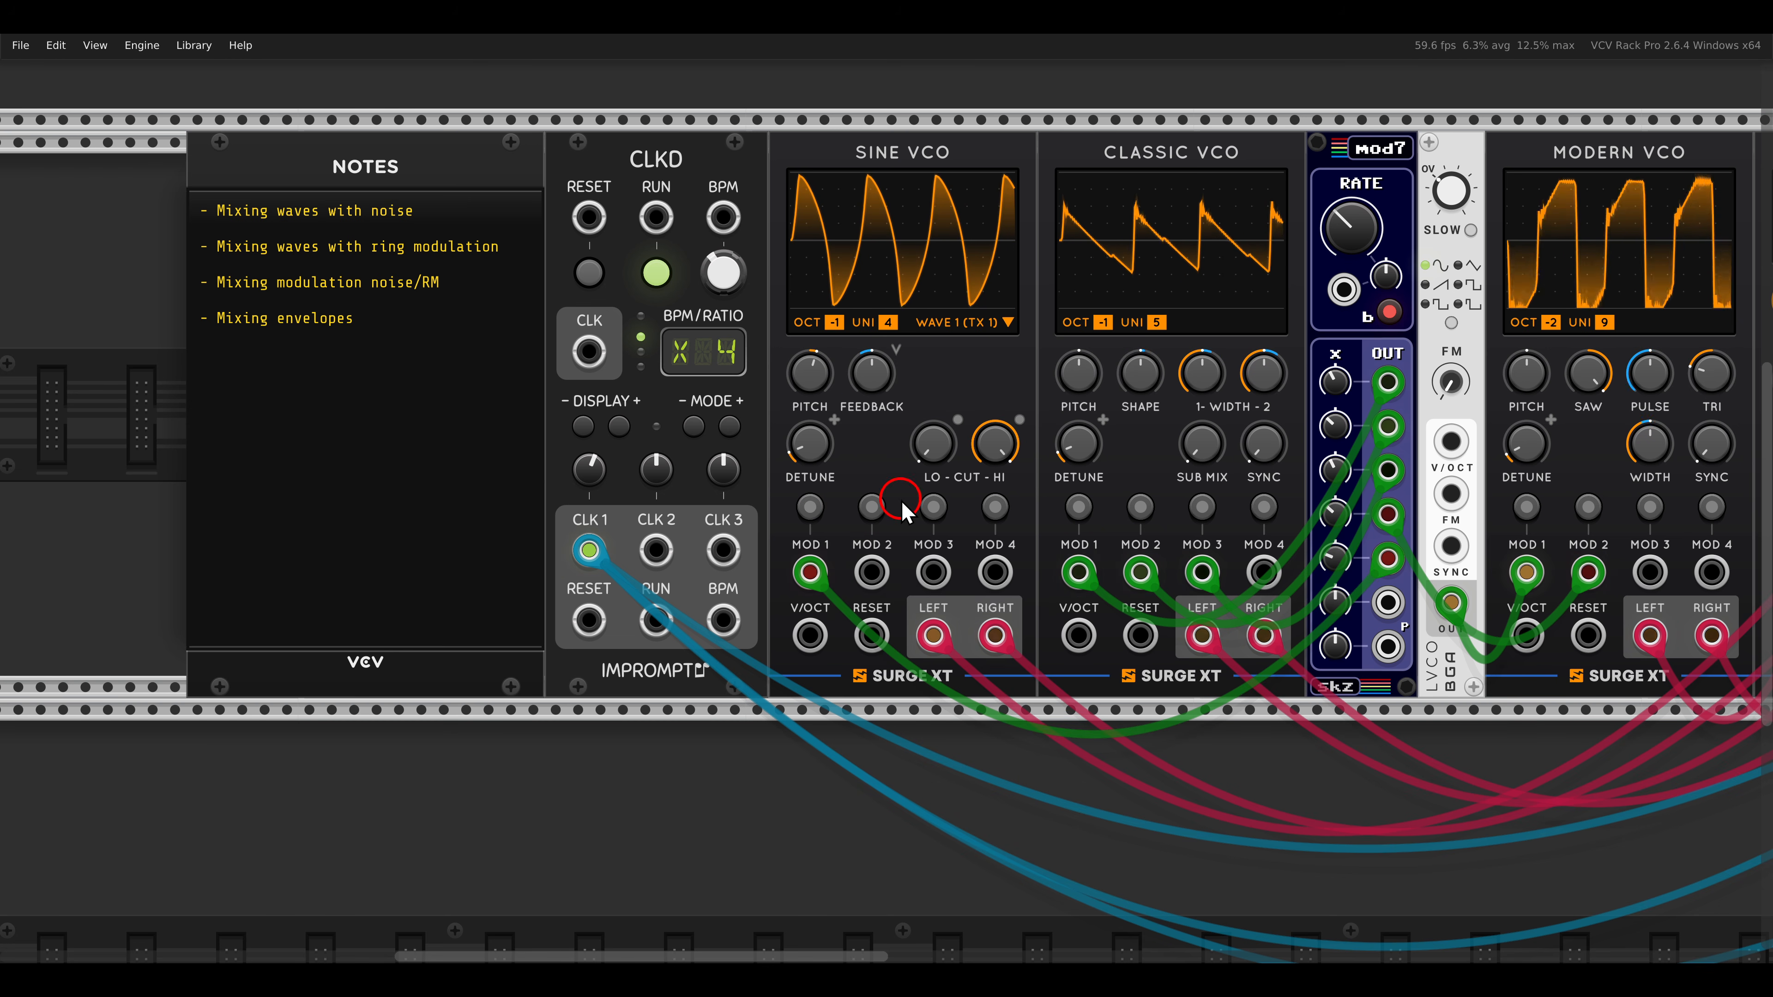
Check the Mixer's input 1 level and raise the hd module's scale further.
{"action": "scroll", "coordinate": [903, 508], "scroll_direction": "down", "scroll_amount": 2}
{"action": "scroll", "coordinate": [925, 500], "scroll_direction": "right", "scroll_amount": 12}
{"action": "scroll", "coordinate": [906, 286], "scroll_direction": "up", "scroll_amount": 3}
{"action": "mouse_move", "coordinate": [893, 402]}
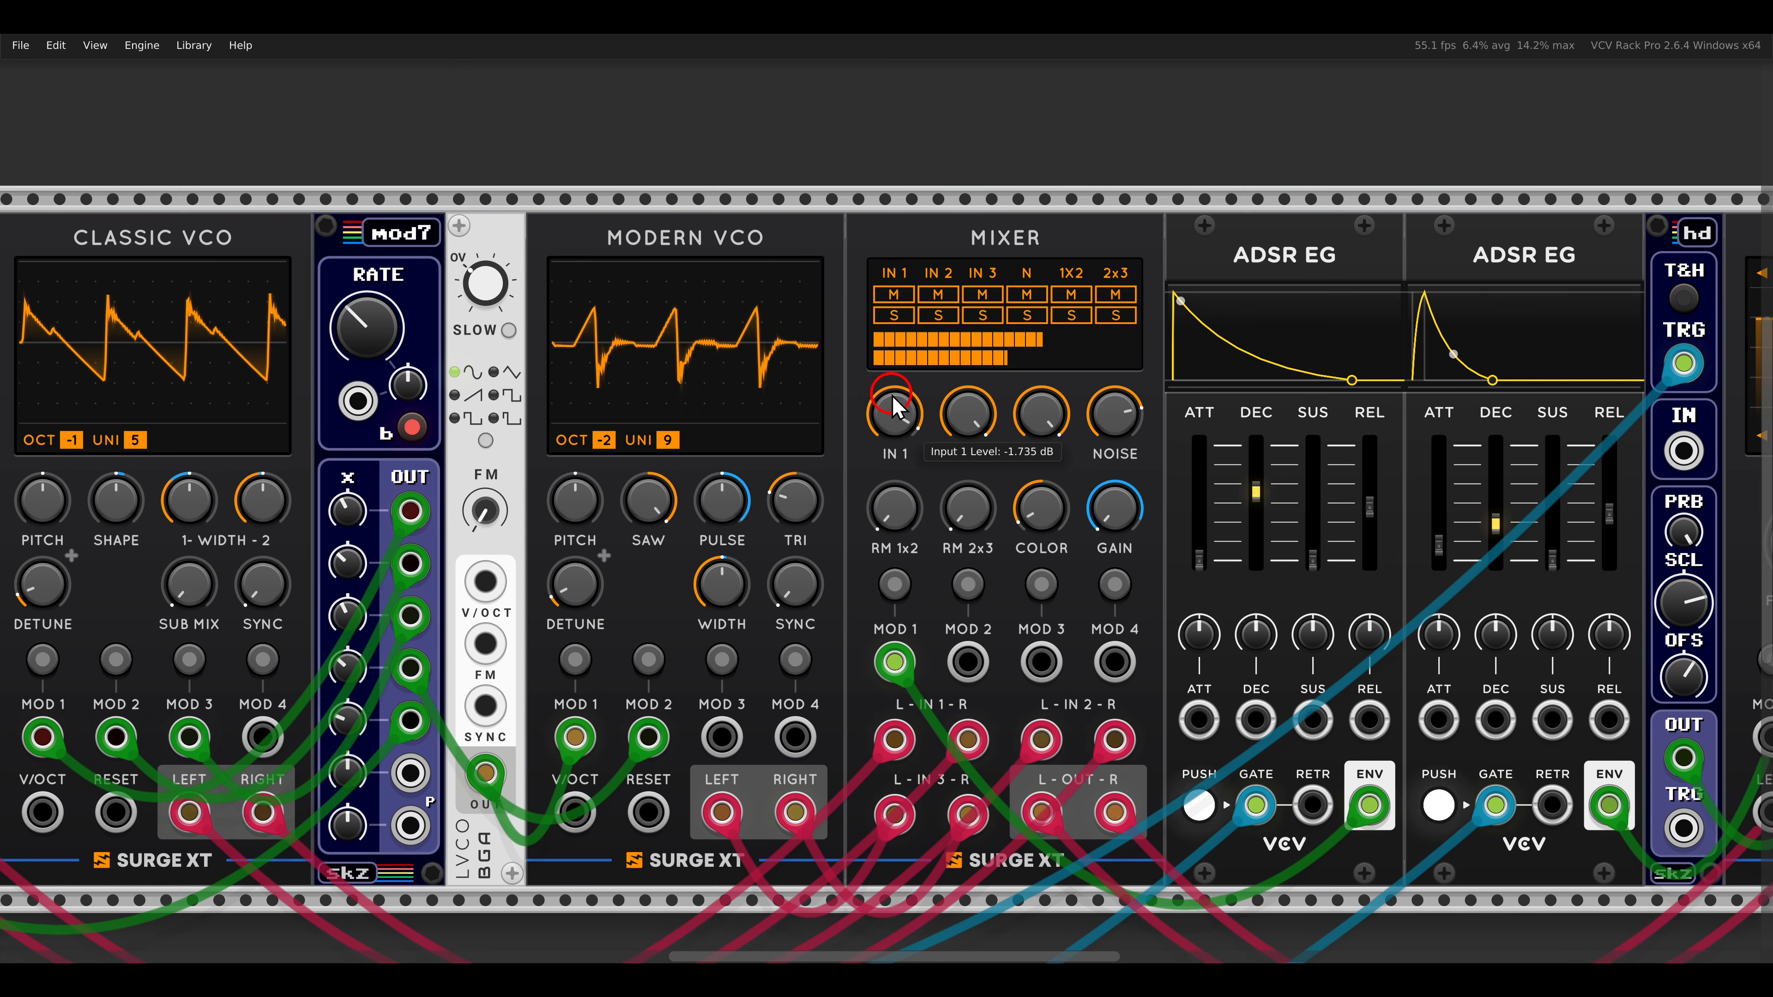
{"action": "scroll", "coordinate": [1069, 503], "scroll_direction": "right", "scroll_amount": 8}
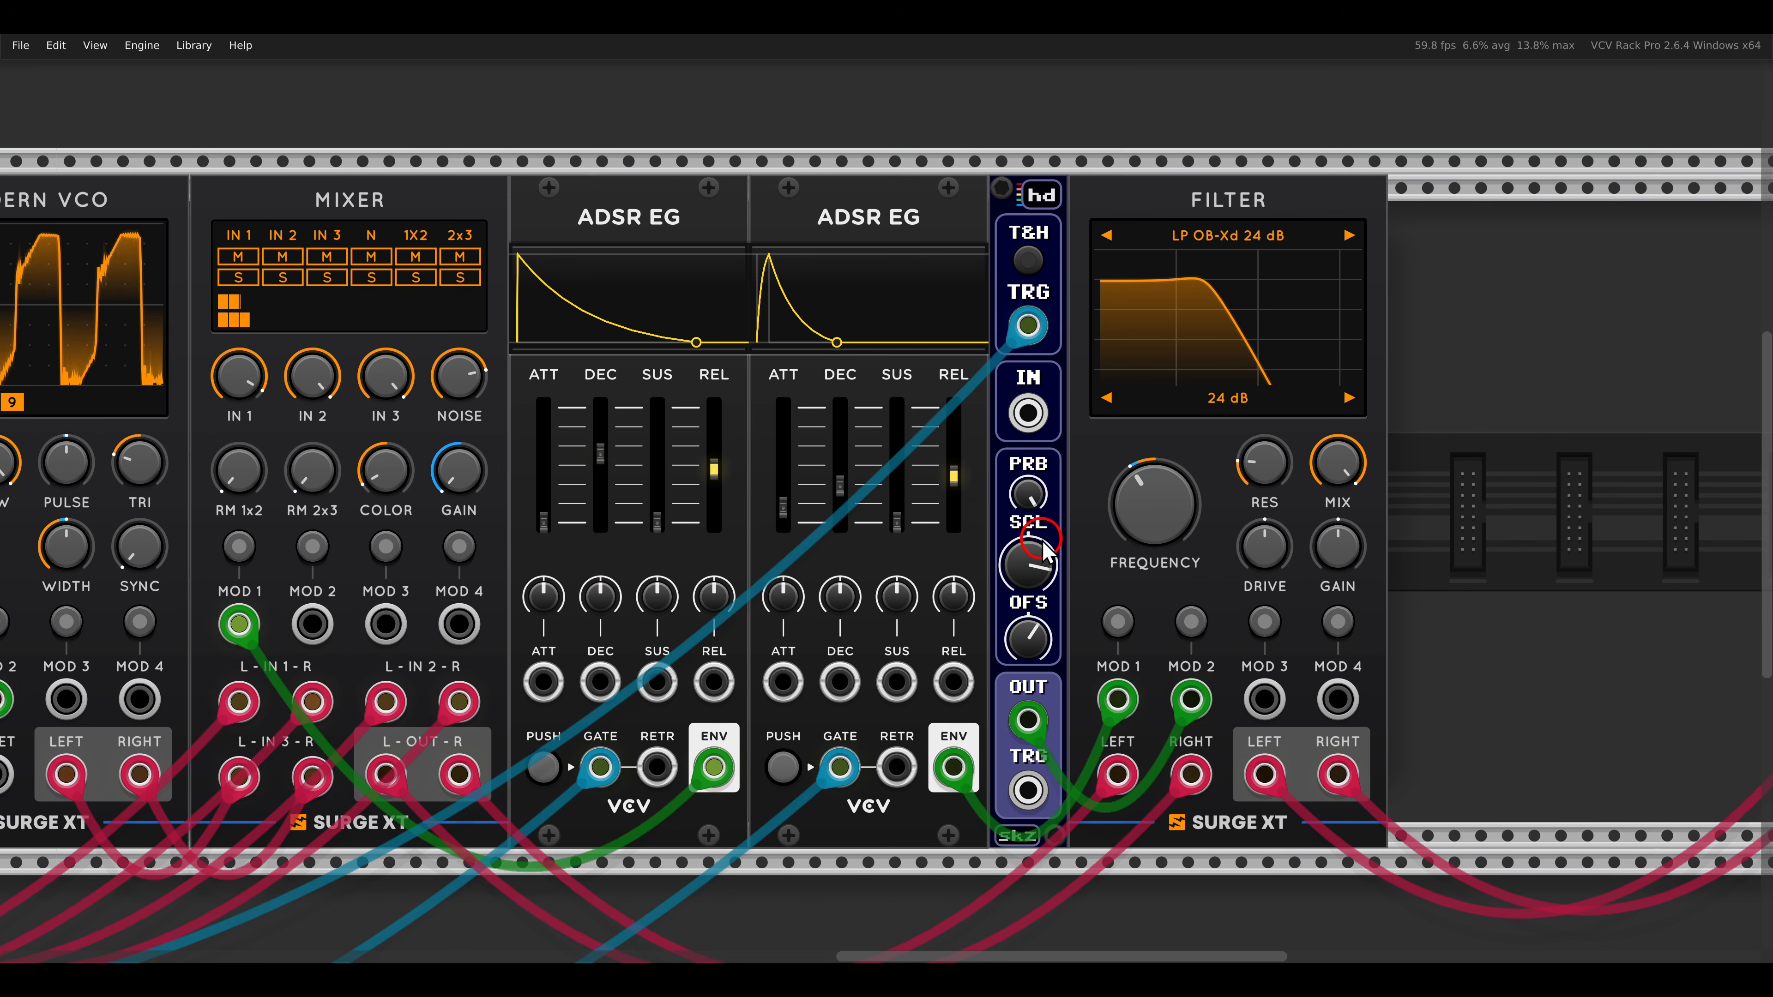
Disconnect the Filter's left and right outputs from the Audio module.
{"action": "scroll", "coordinate": [1045, 551], "scroll_direction": "down", "scroll_amount": 3}
{"action": "scroll", "coordinate": [1042, 541], "scroll_direction": "down", "scroll_amount": 1}
{"action": "left_click_drag", "start_coordinate": [1004, 539], "coordinate": [1370, 446]}
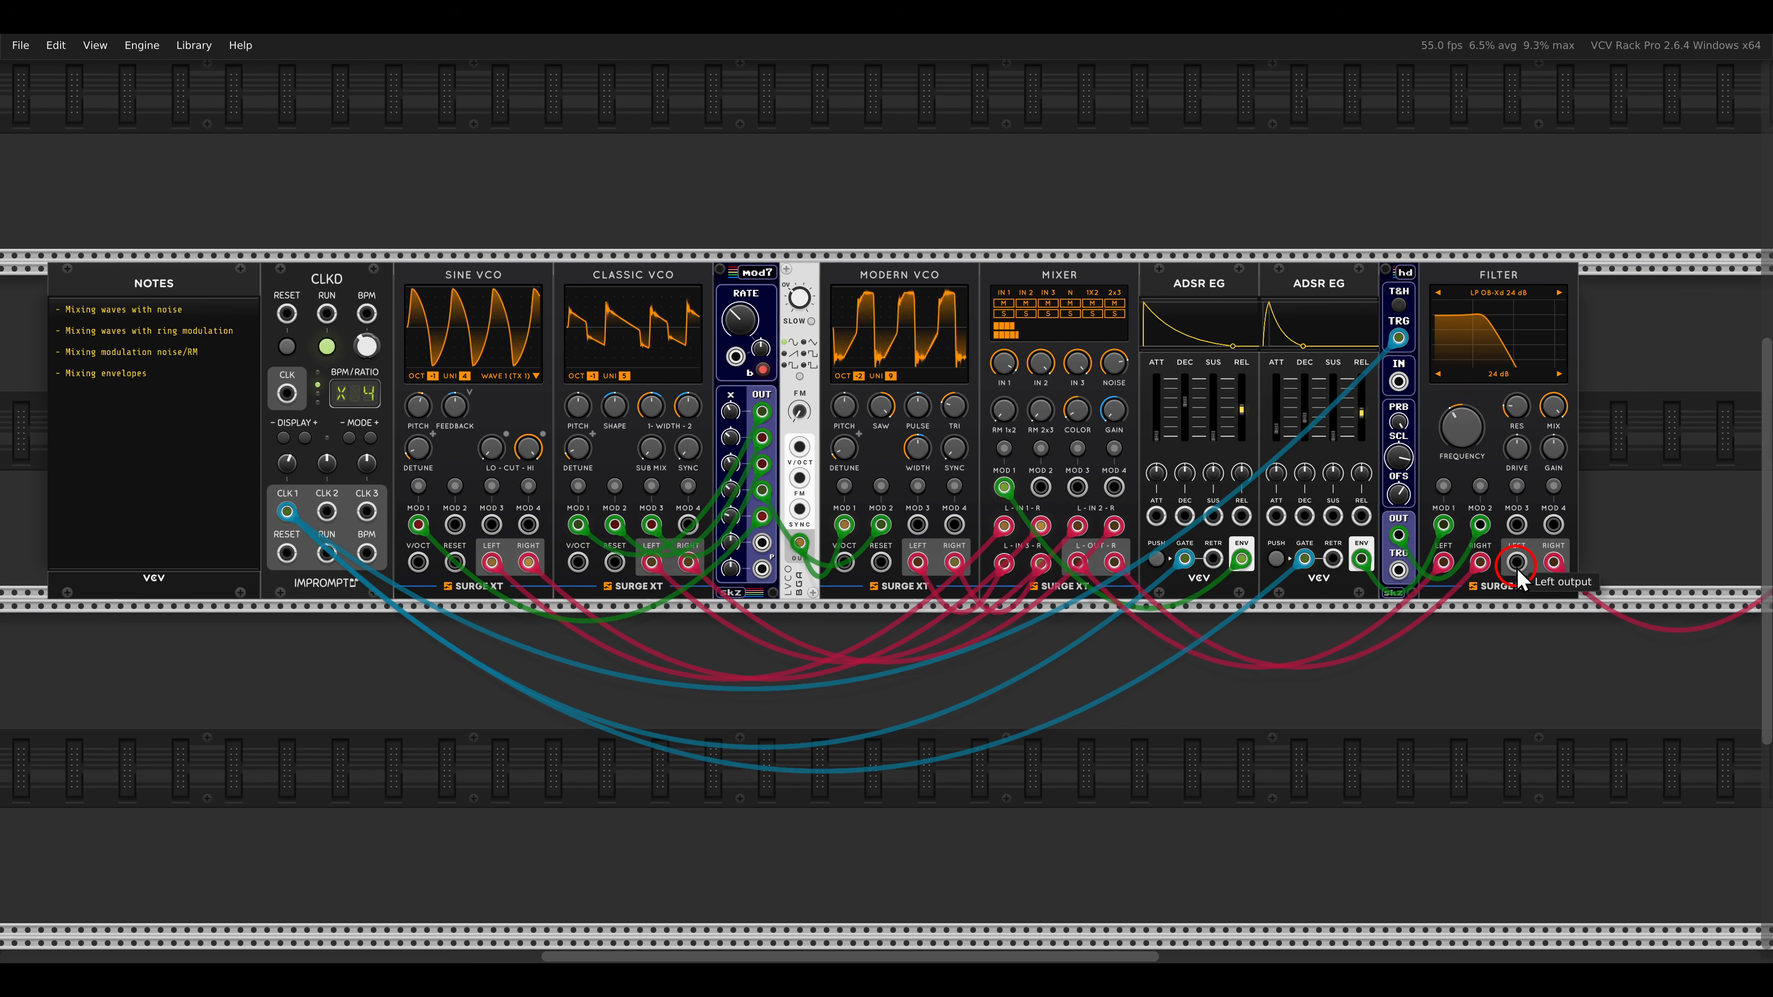
{"action": "left_click_drag", "start_coordinate": [1554, 567], "coordinate": [1038, 482]}
Search the module library for "mixer" and add a second Surge XT Mixer with knobs in the row below.
{"action": "right_click", "coordinate": [1077, 618]}
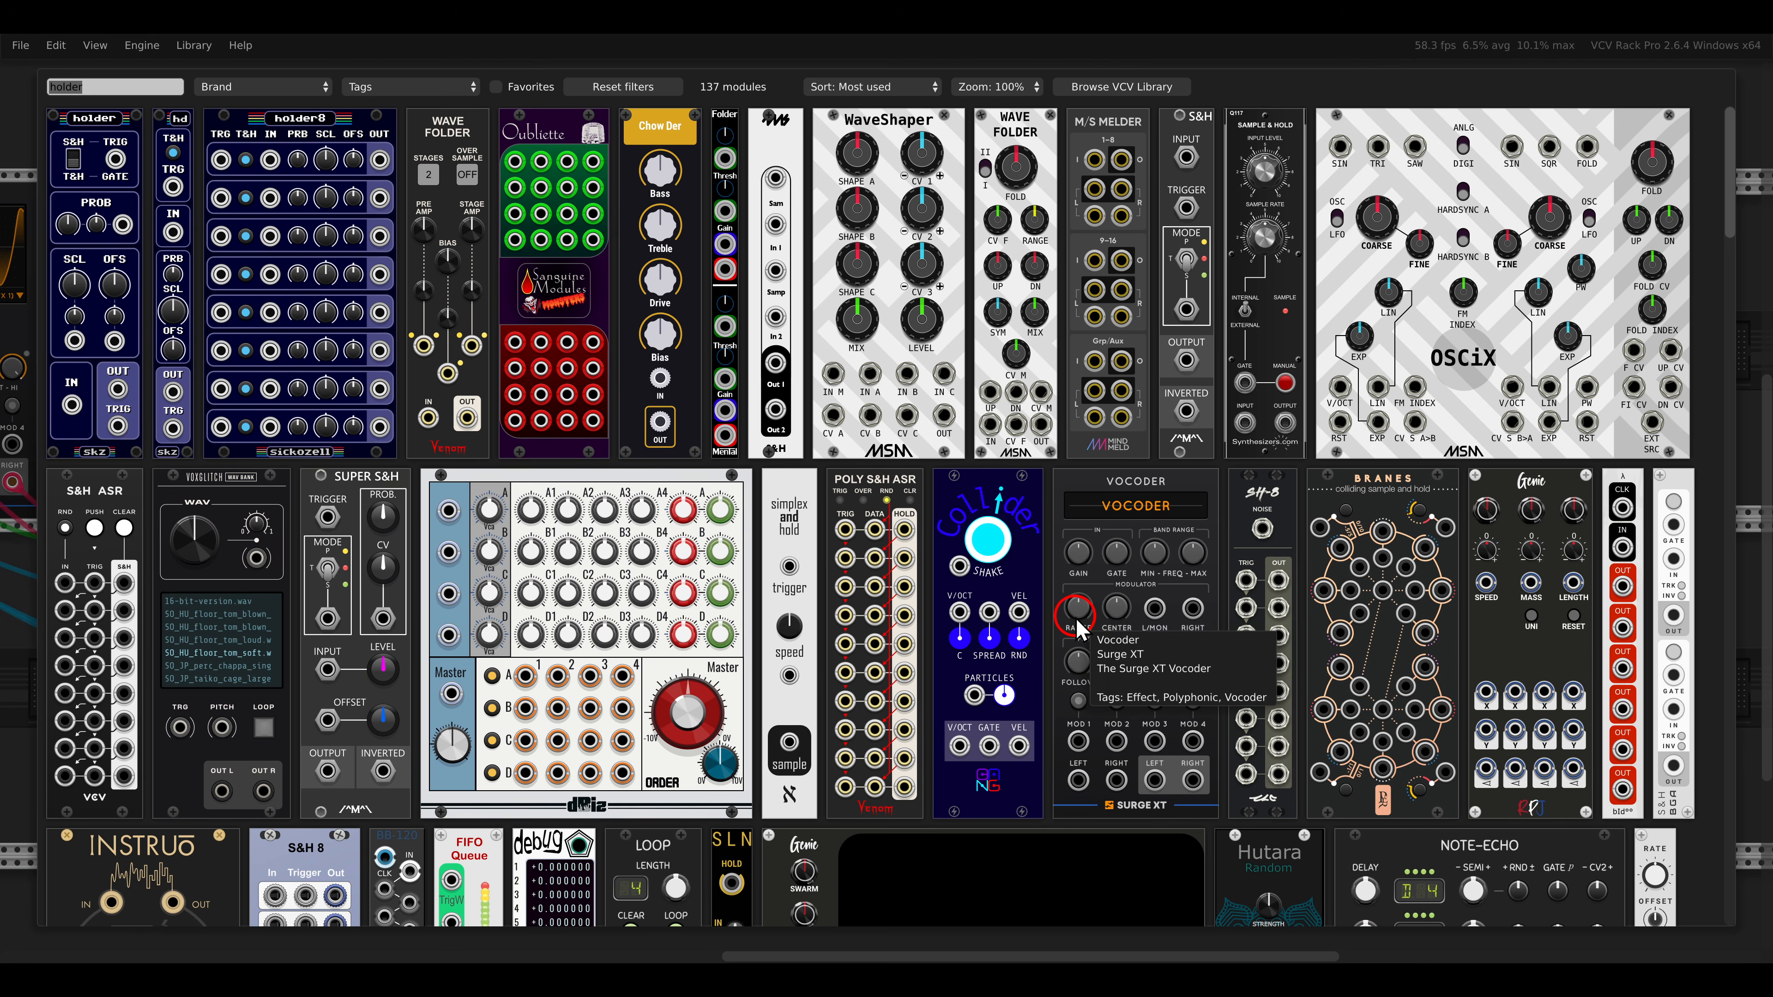
{"action": "type", "text": "mixer"}
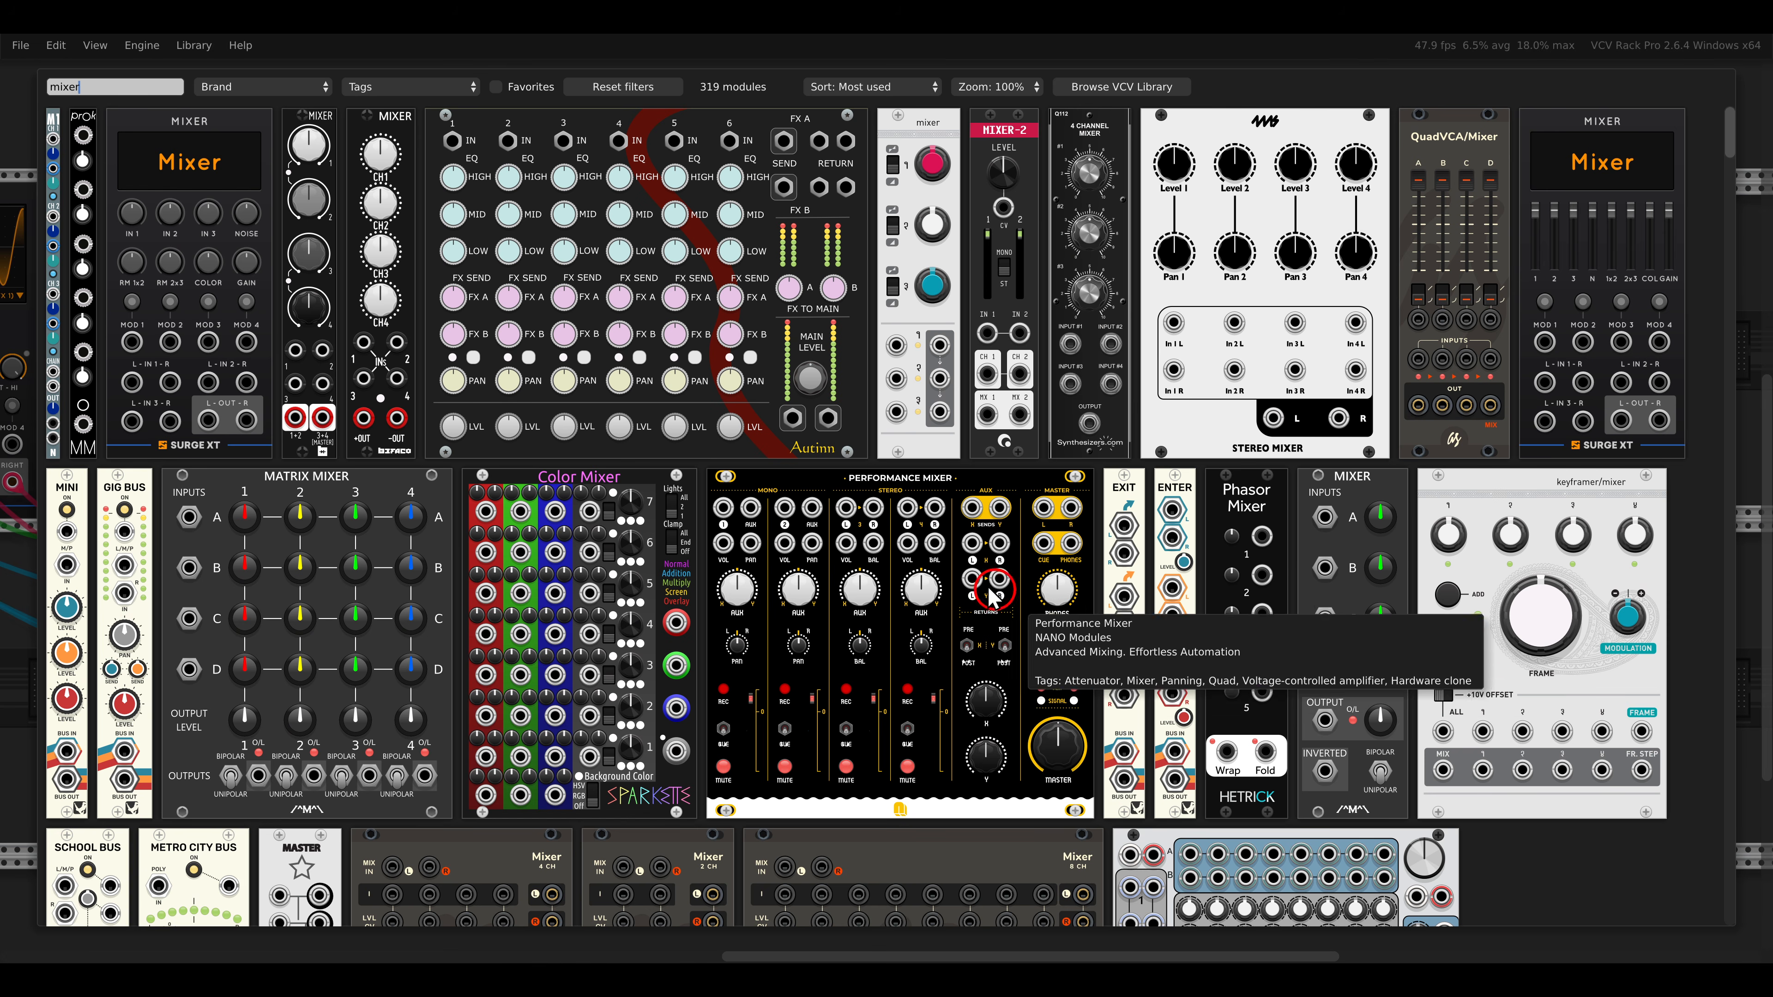
{"action": "left_click", "coordinate": [174, 224]}
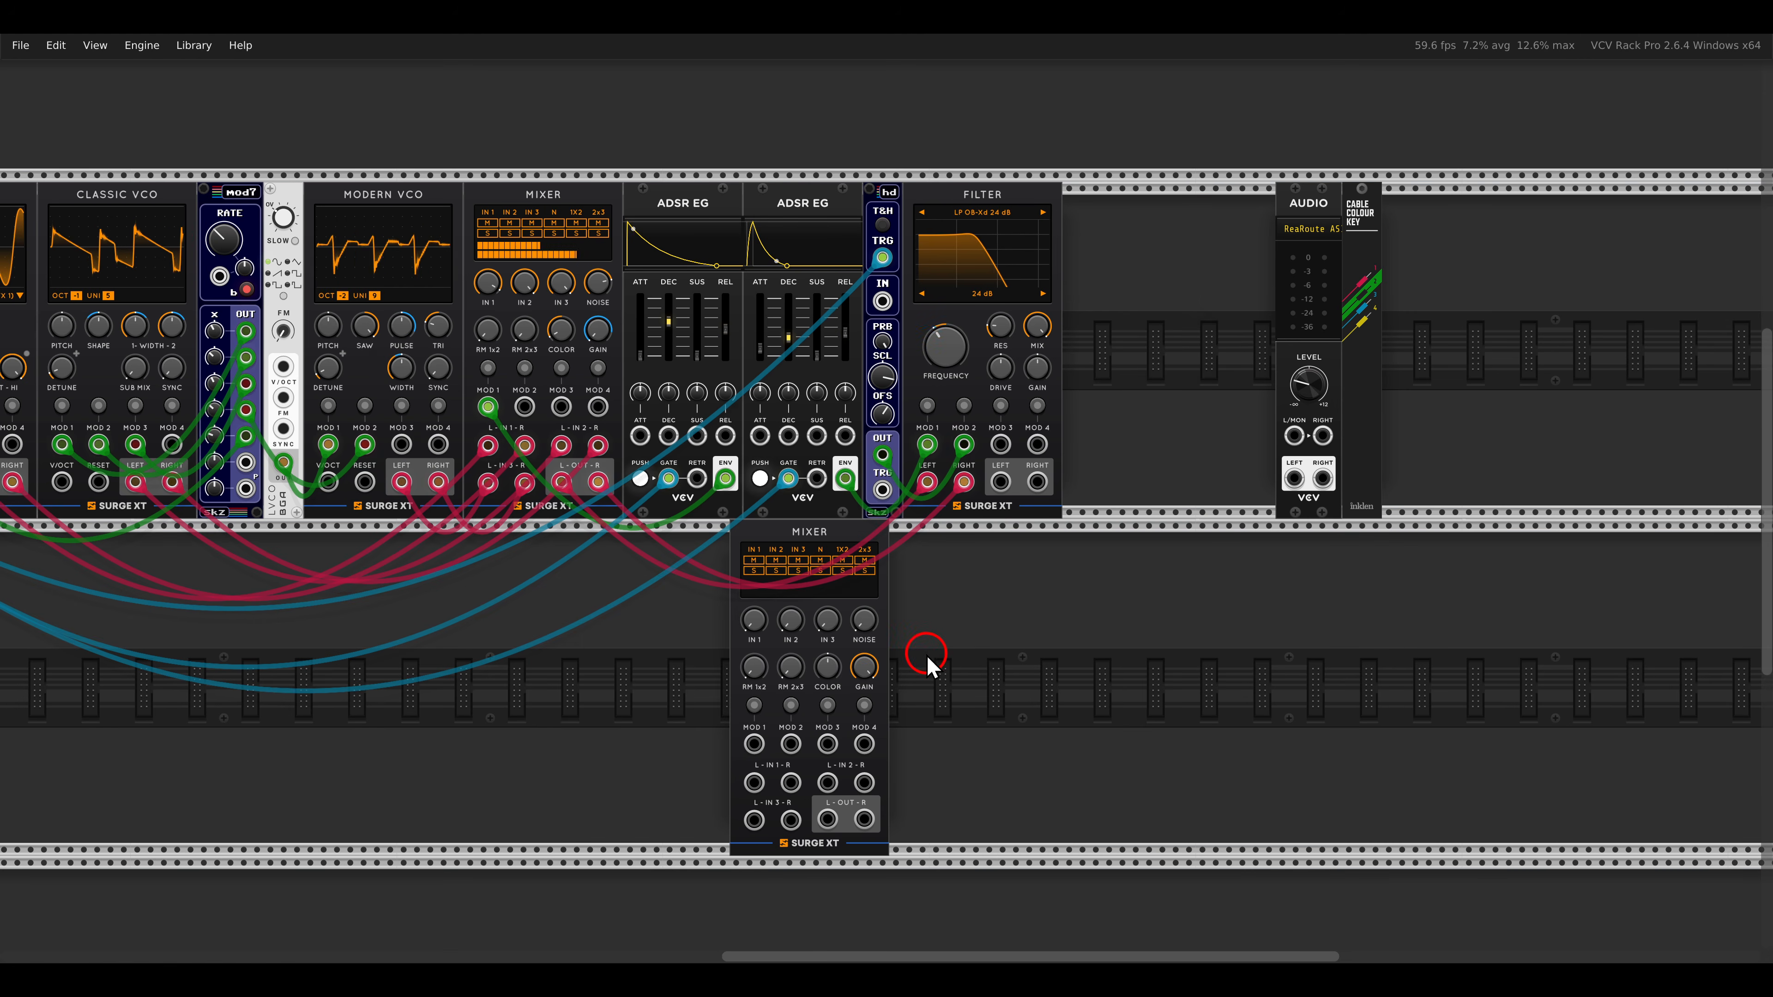
Add the slider version of the Surge XT Mixer beside the new Mixer for comparison and delete it.
{"action": "scroll", "coordinate": [935, 663], "scroll_direction": "up", "scroll_amount": 3}
{"action": "left_click_drag", "start_coordinate": [935, 665], "coordinate": [1005, 512]}
{"action": "right_click", "coordinate": [1006, 512]}
{"action": "left_click_drag", "start_coordinate": [1541, 260], "coordinate": [1020, 563]}
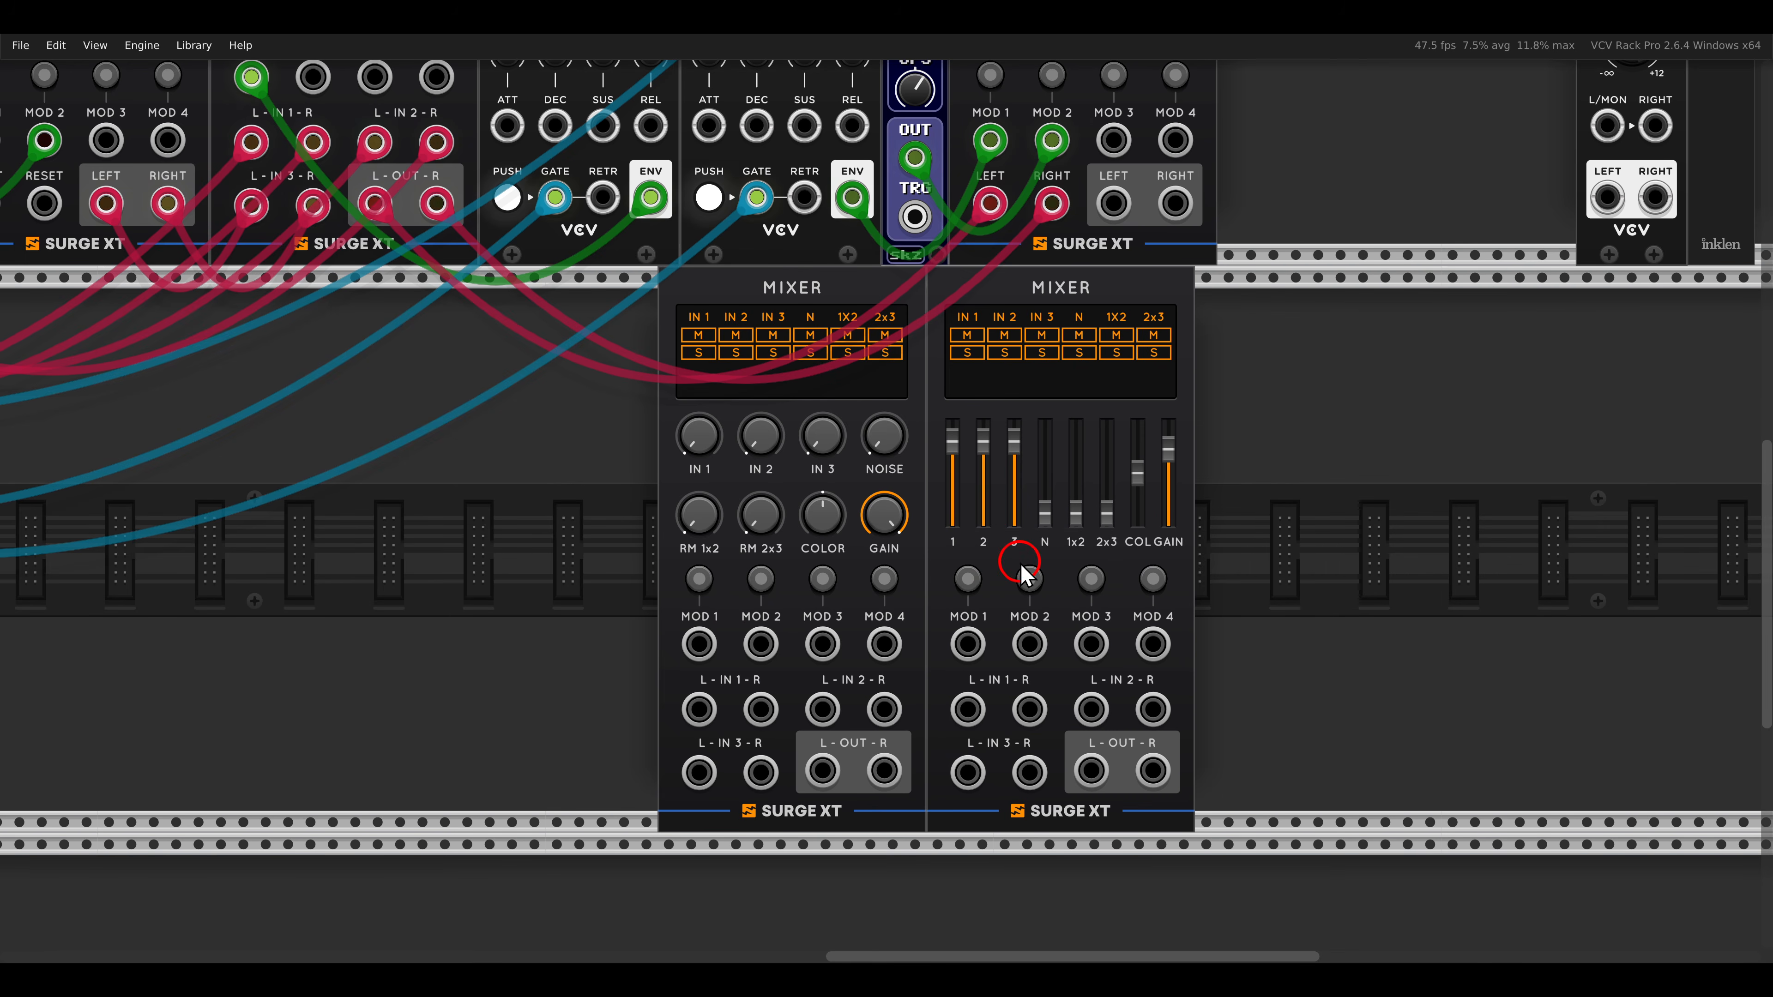
{"action": "left_click", "coordinate": [1047, 504]}
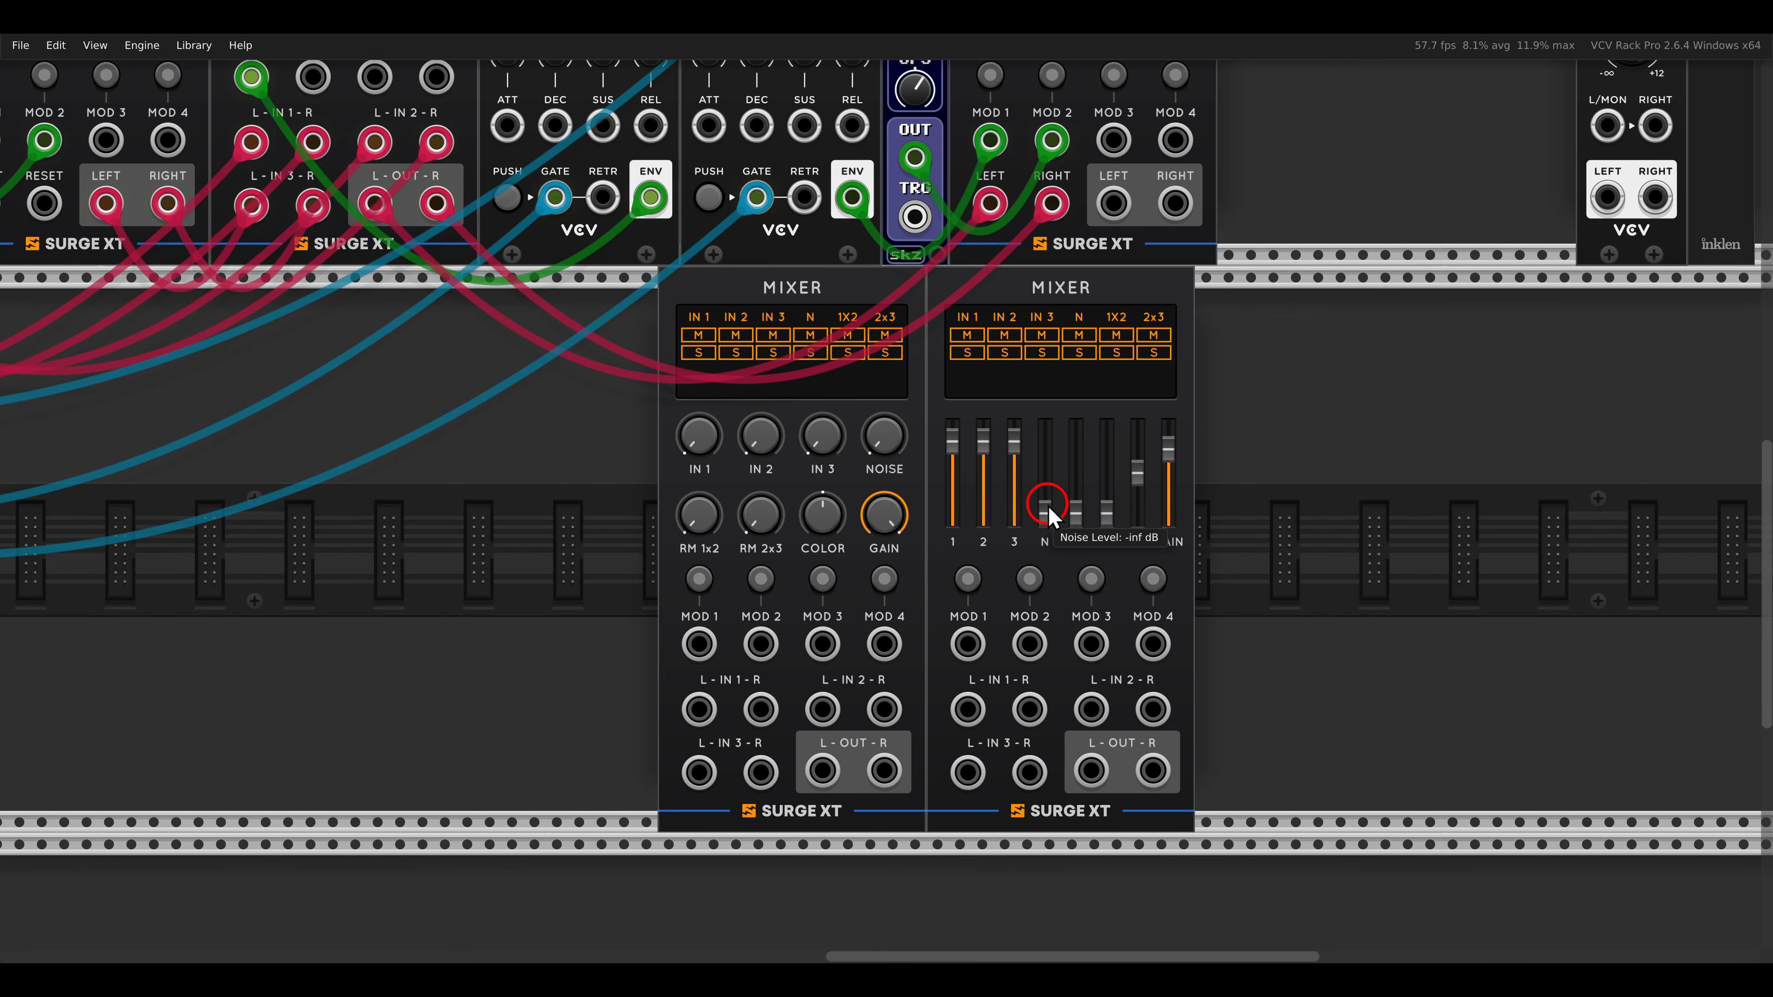
{"action": "left_click", "coordinate": [984, 453]}
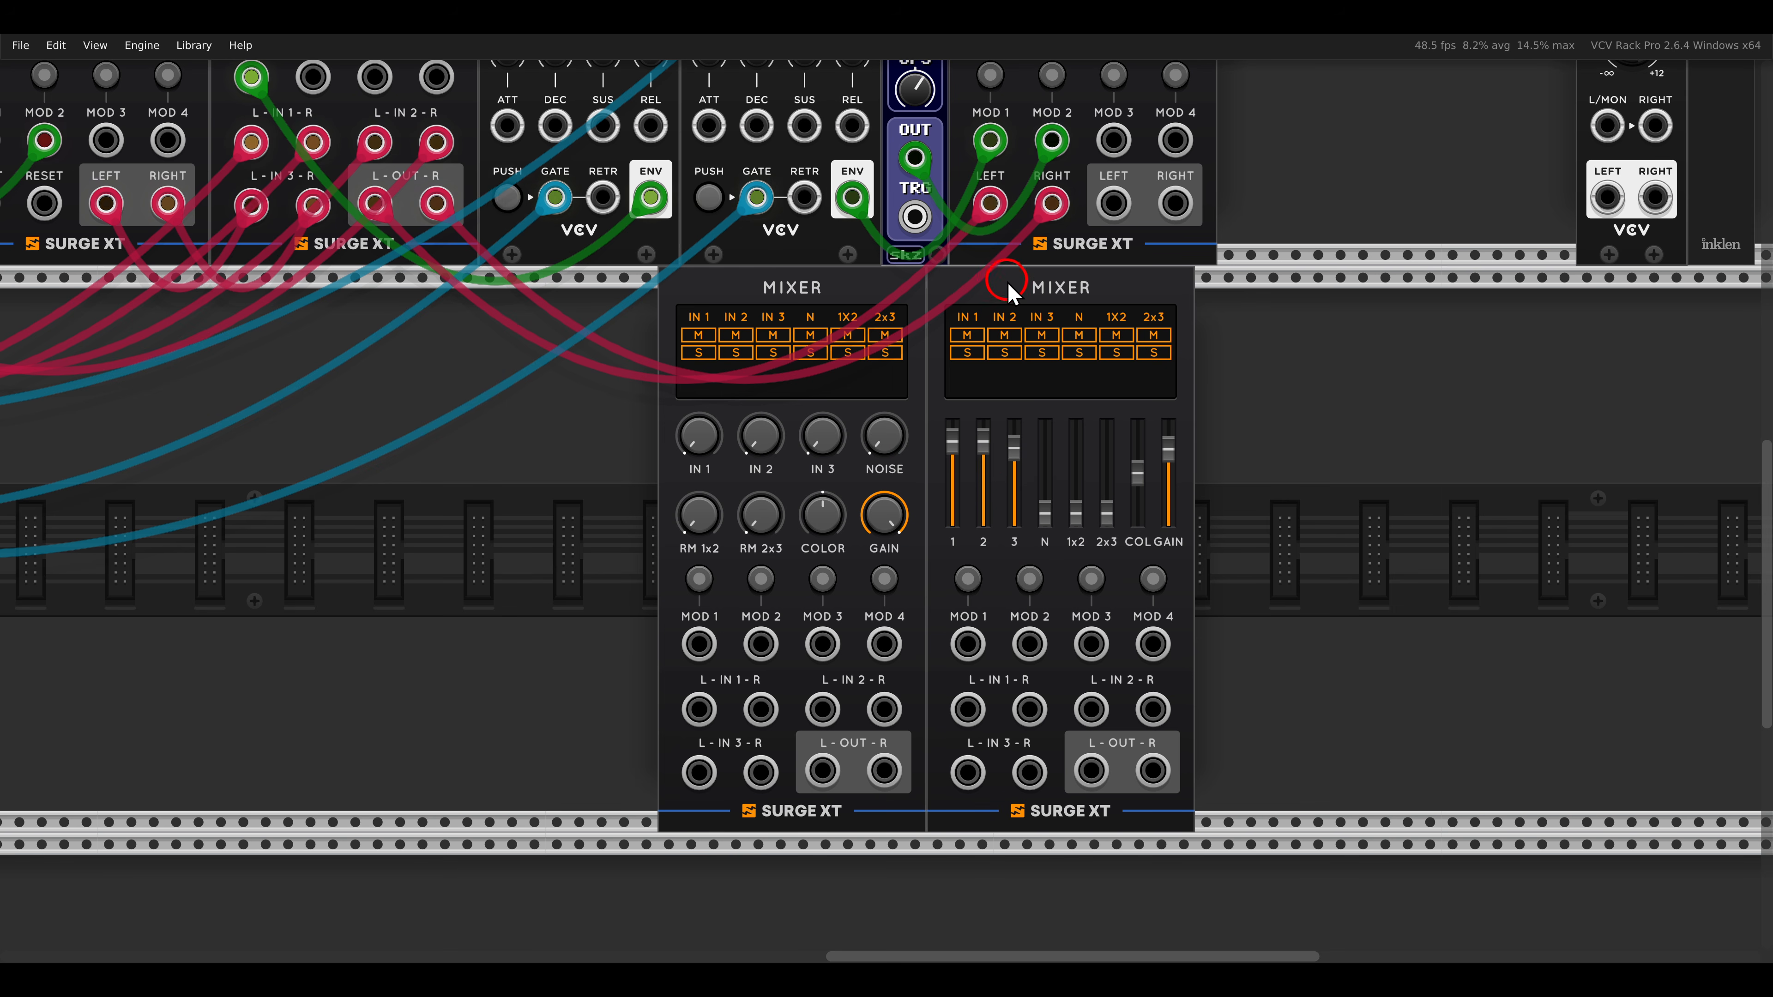
{"action": "key", "text": "Delete"}
Patch the second Mixer's left and right outputs to the Audio module's inputs.
{"action": "scroll", "coordinate": [1054, 434], "scroll_direction": "down", "scroll_amount": 5, "text": "ctrl"}
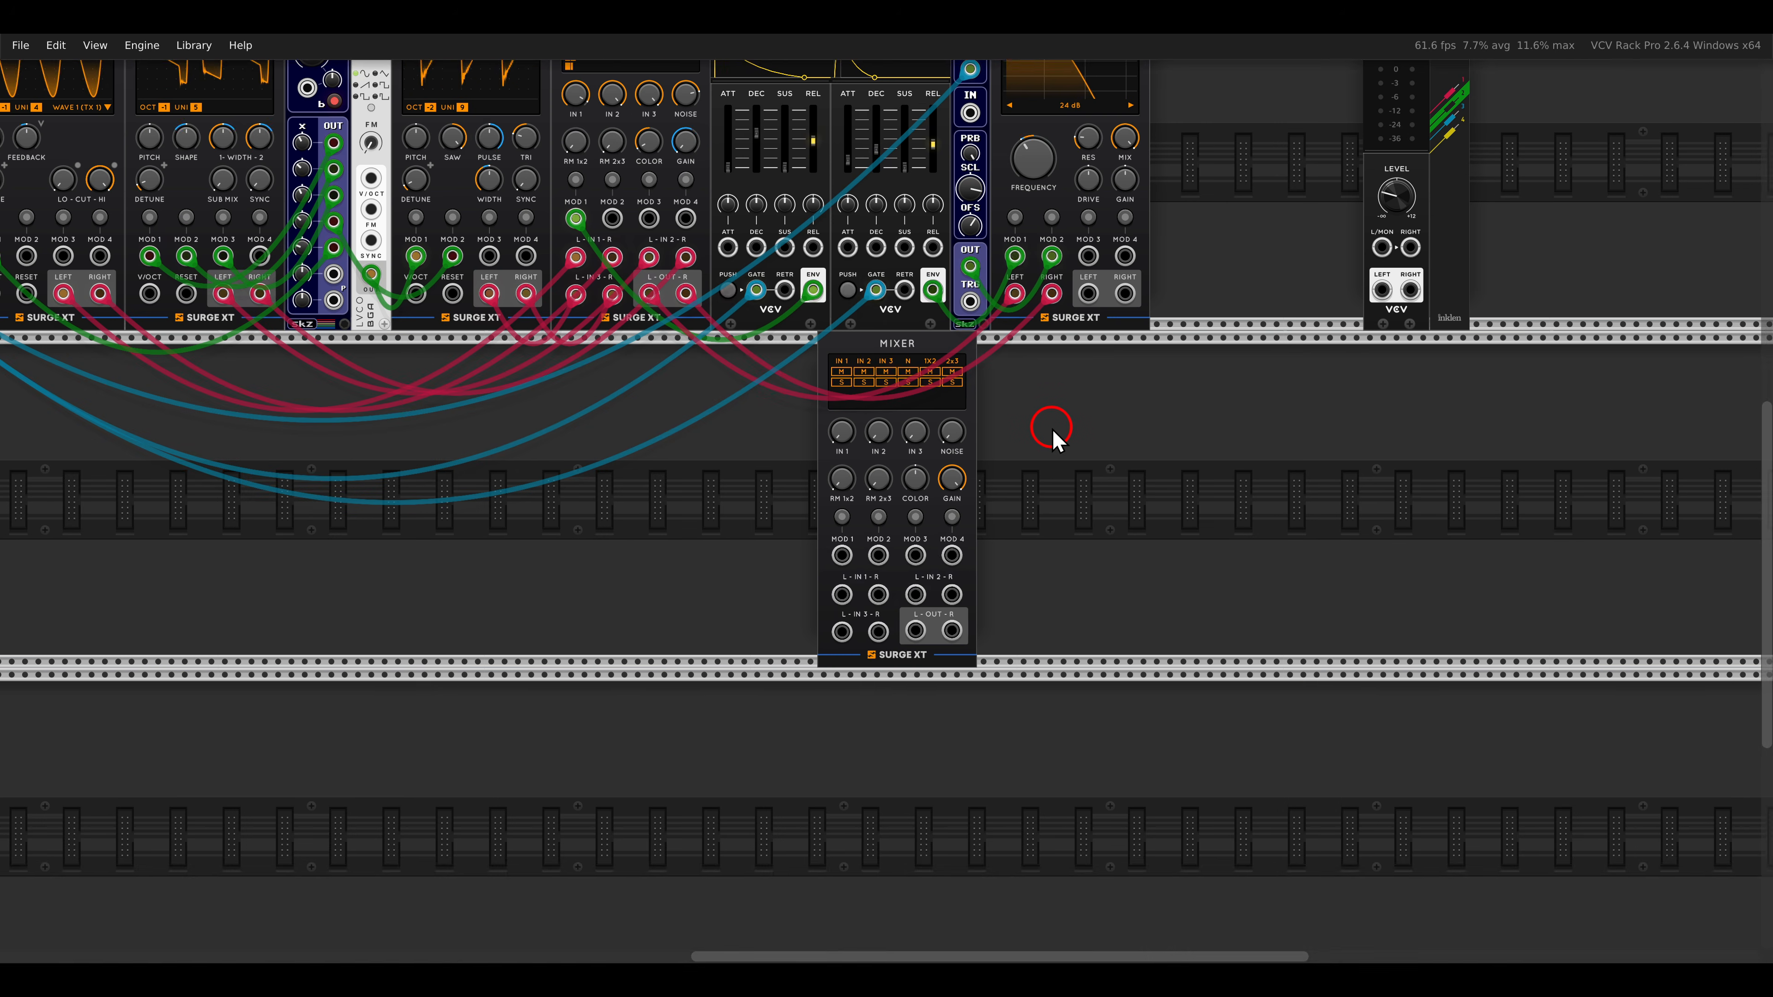
{"action": "left_click_drag", "start_coordinate": [613, 529], "coordinate": [1039, 563]}
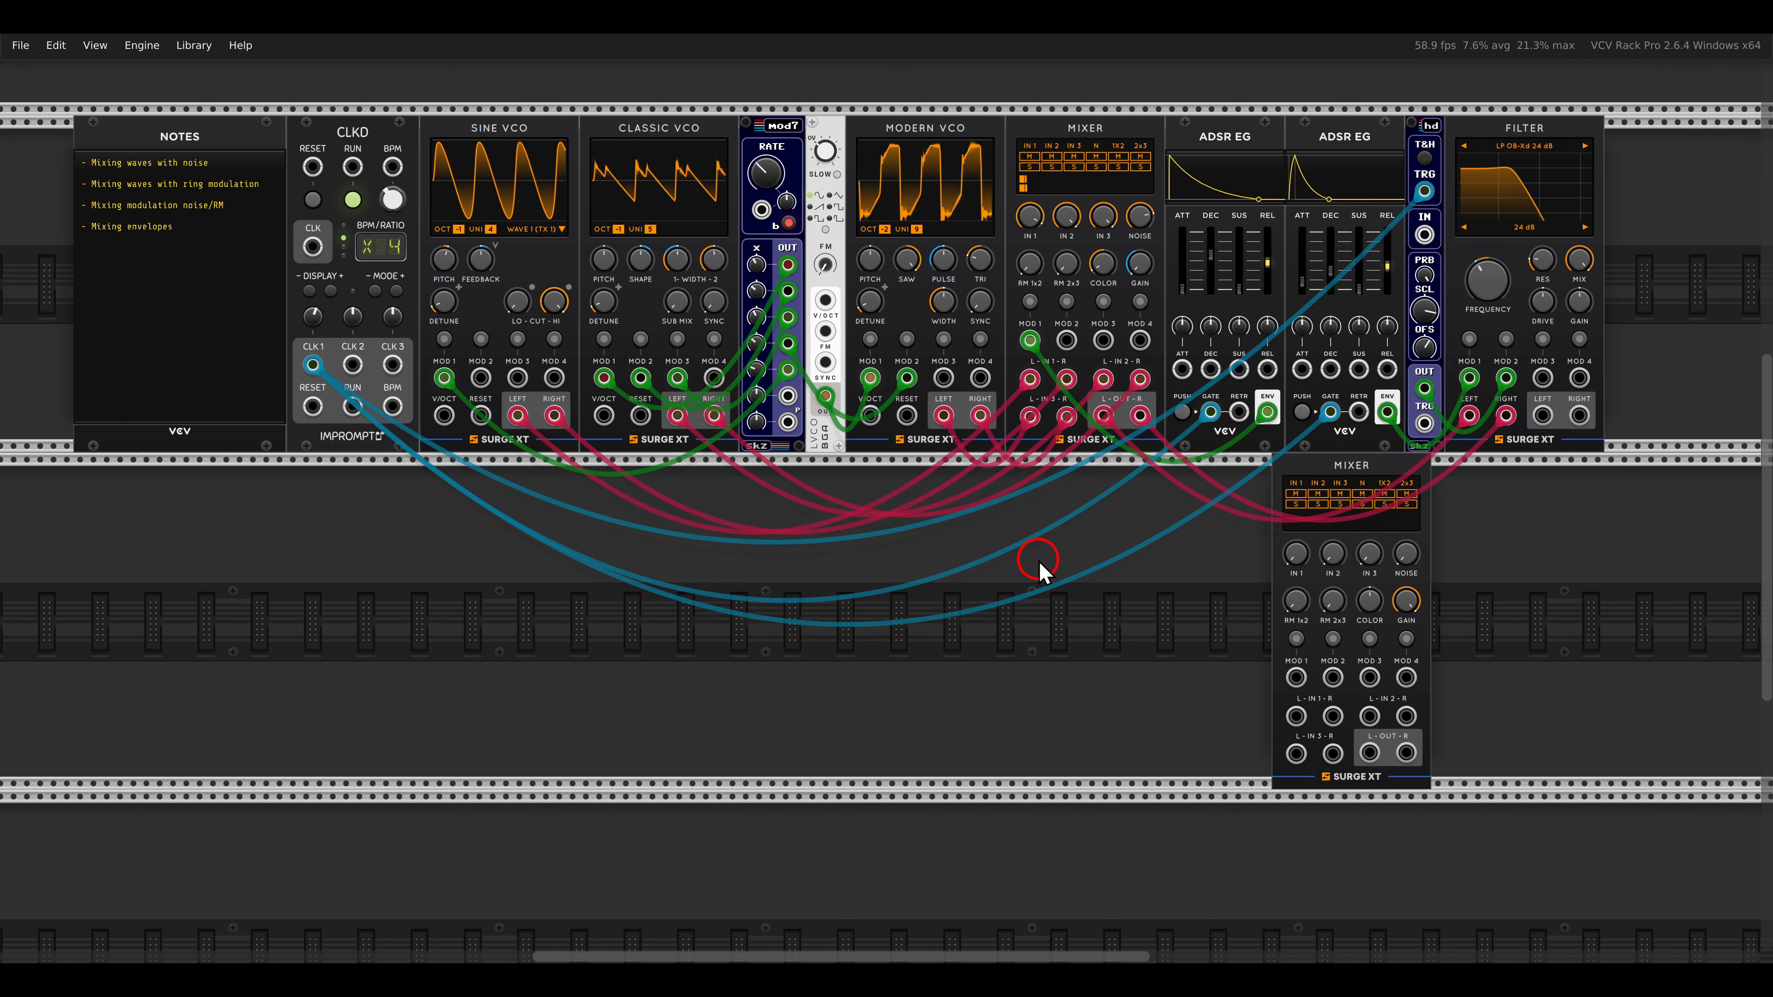
{"action": "left_click_drag", "start_coordinate": [1403, 718], "coordinate": [1021, 757]}
{"action": "left_click_drag", "start_coordinate": [834, 694], "coordinate": [1063, 539]}
{"action": "scroll", "coordinate": [1056, 537], "scroll_direction": "up", "scroll_amount": 4}
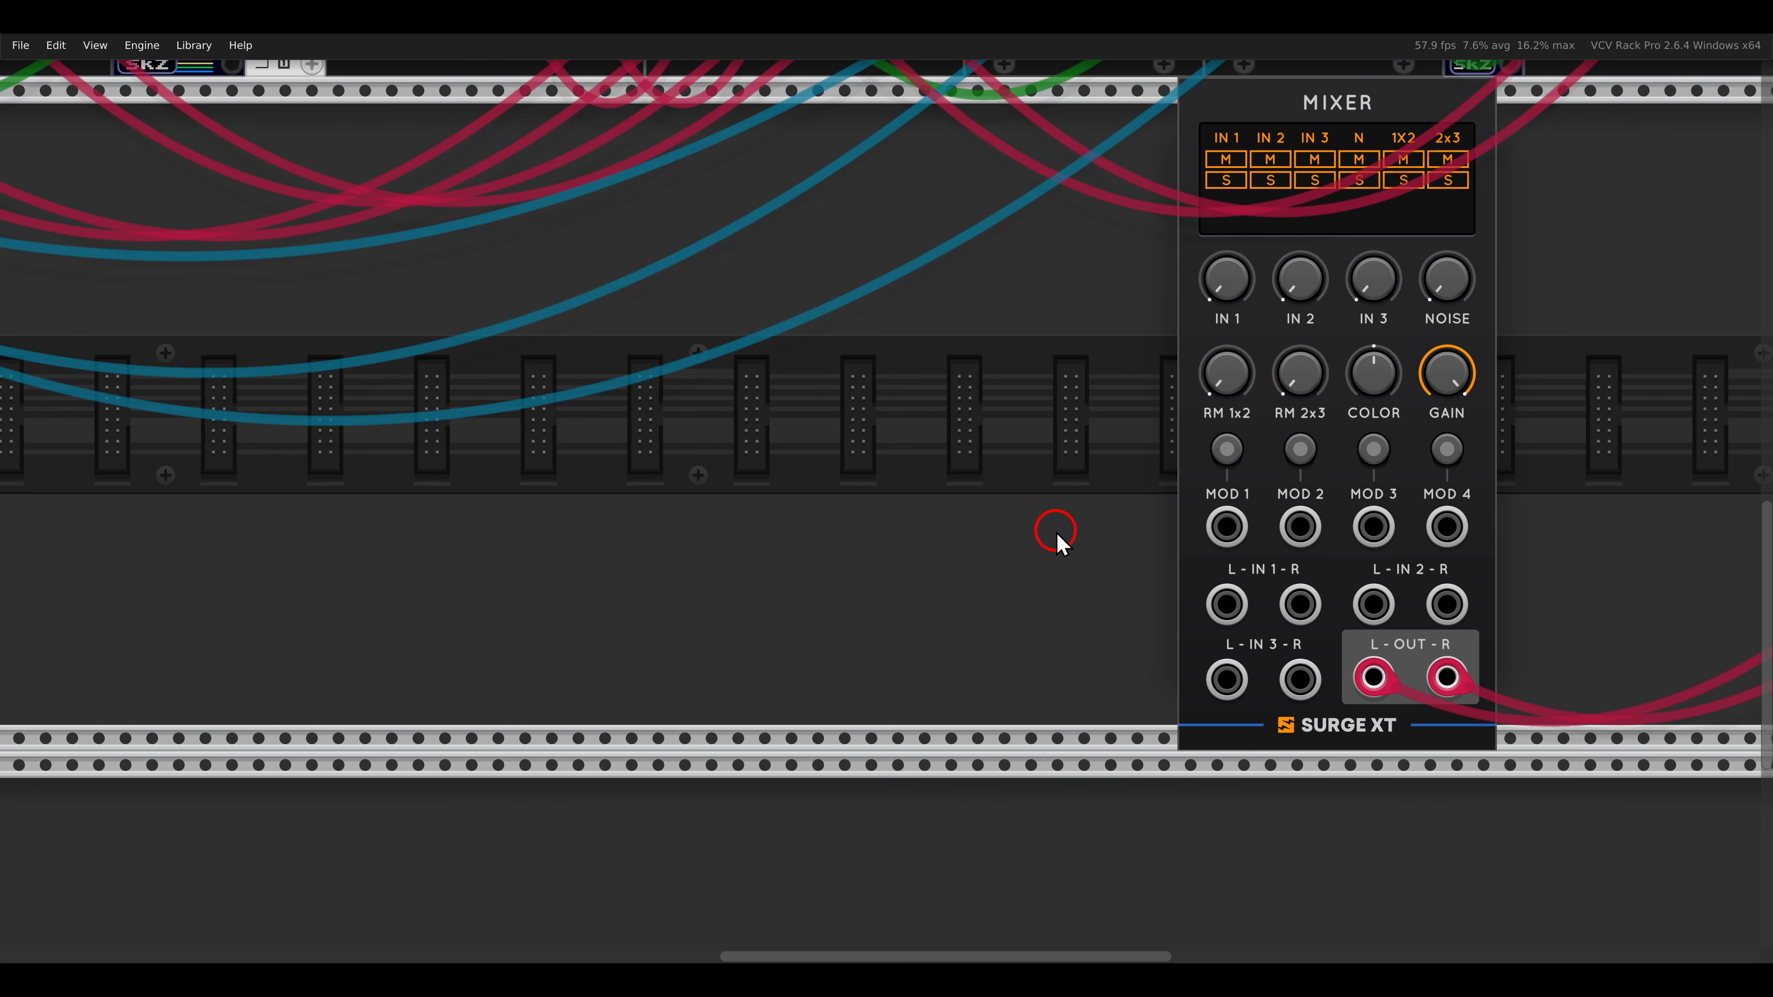
Search the module library for "unit", add Venom's VCO Unit in the lower row beside the second Mixer and duplicate it.
{"action": "left_click_drag", "start_coordinate": [1005, 489], "coordinate": [1029, 518]}
{"action": "right_click", "coordinate": [1029, 518]}
{"action": "type", "text": "unit"}
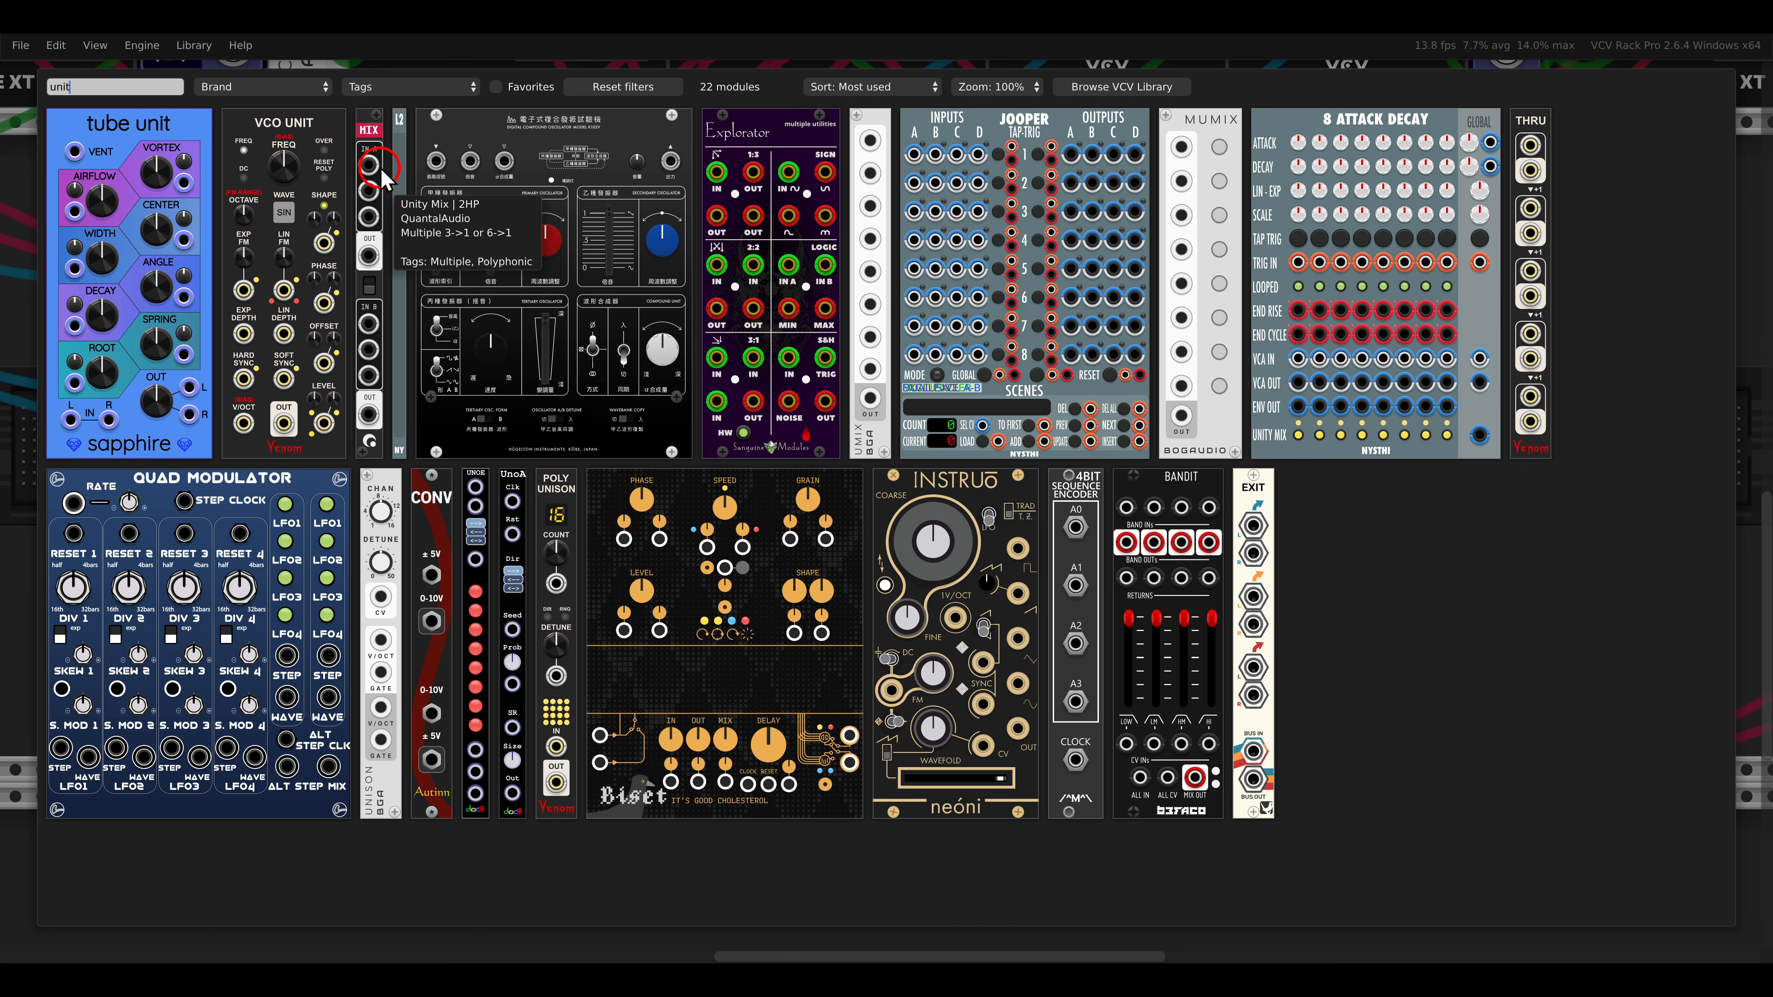
{"action": "left_click", "coordinate": [340, 131]}
{"action": "left_click_drag", "start_coordinate": [338, 127], "coordinate": [461, 301]}
{"action": "key", "text": "ctrl+d"}
Patch the first VCO Unit's output to the lower Mixer's left IN 1 and the second VCO Unit's output to left IN 2.
{"action": "scroll", "coordinate": [859, 396], "scroll_direction": "up", "scroll_amount": 1}
{"action": "left_click_drag", "start_coordinate": [465, 746], "coordinate": [1248, 668]}
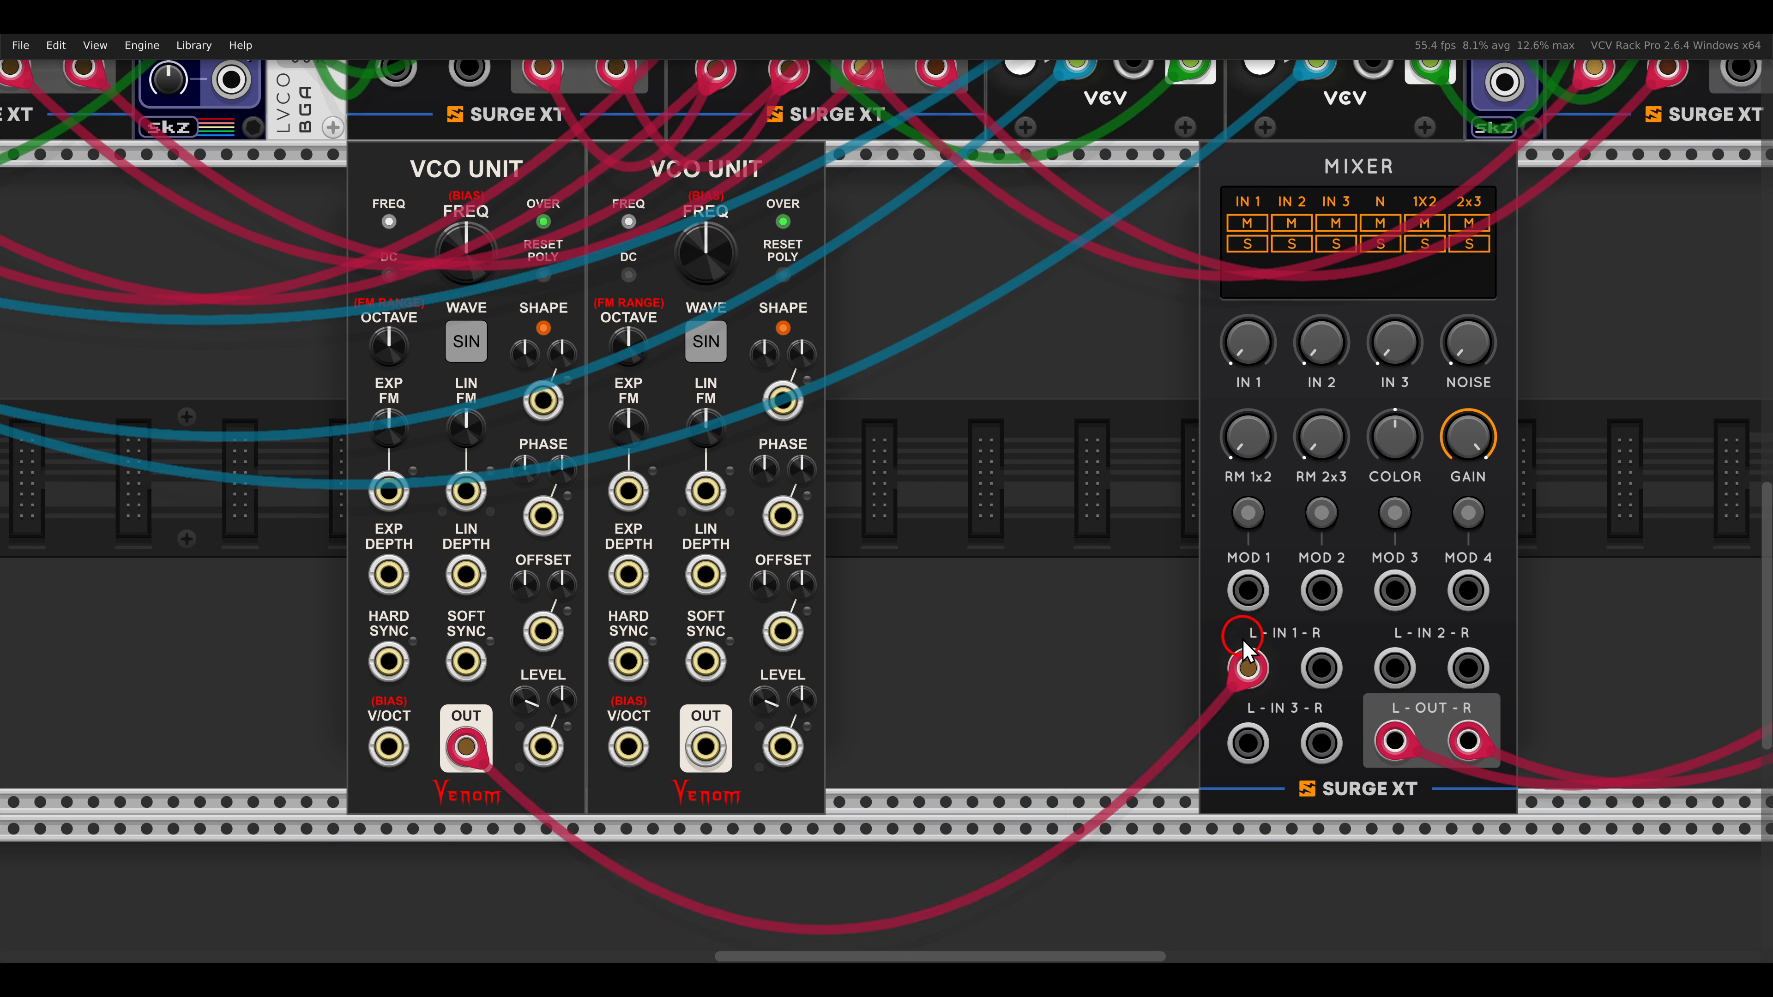
{"action": "left_click_drag", "start_coordinate": [705, 747], "coordinate": [1395, 667]}
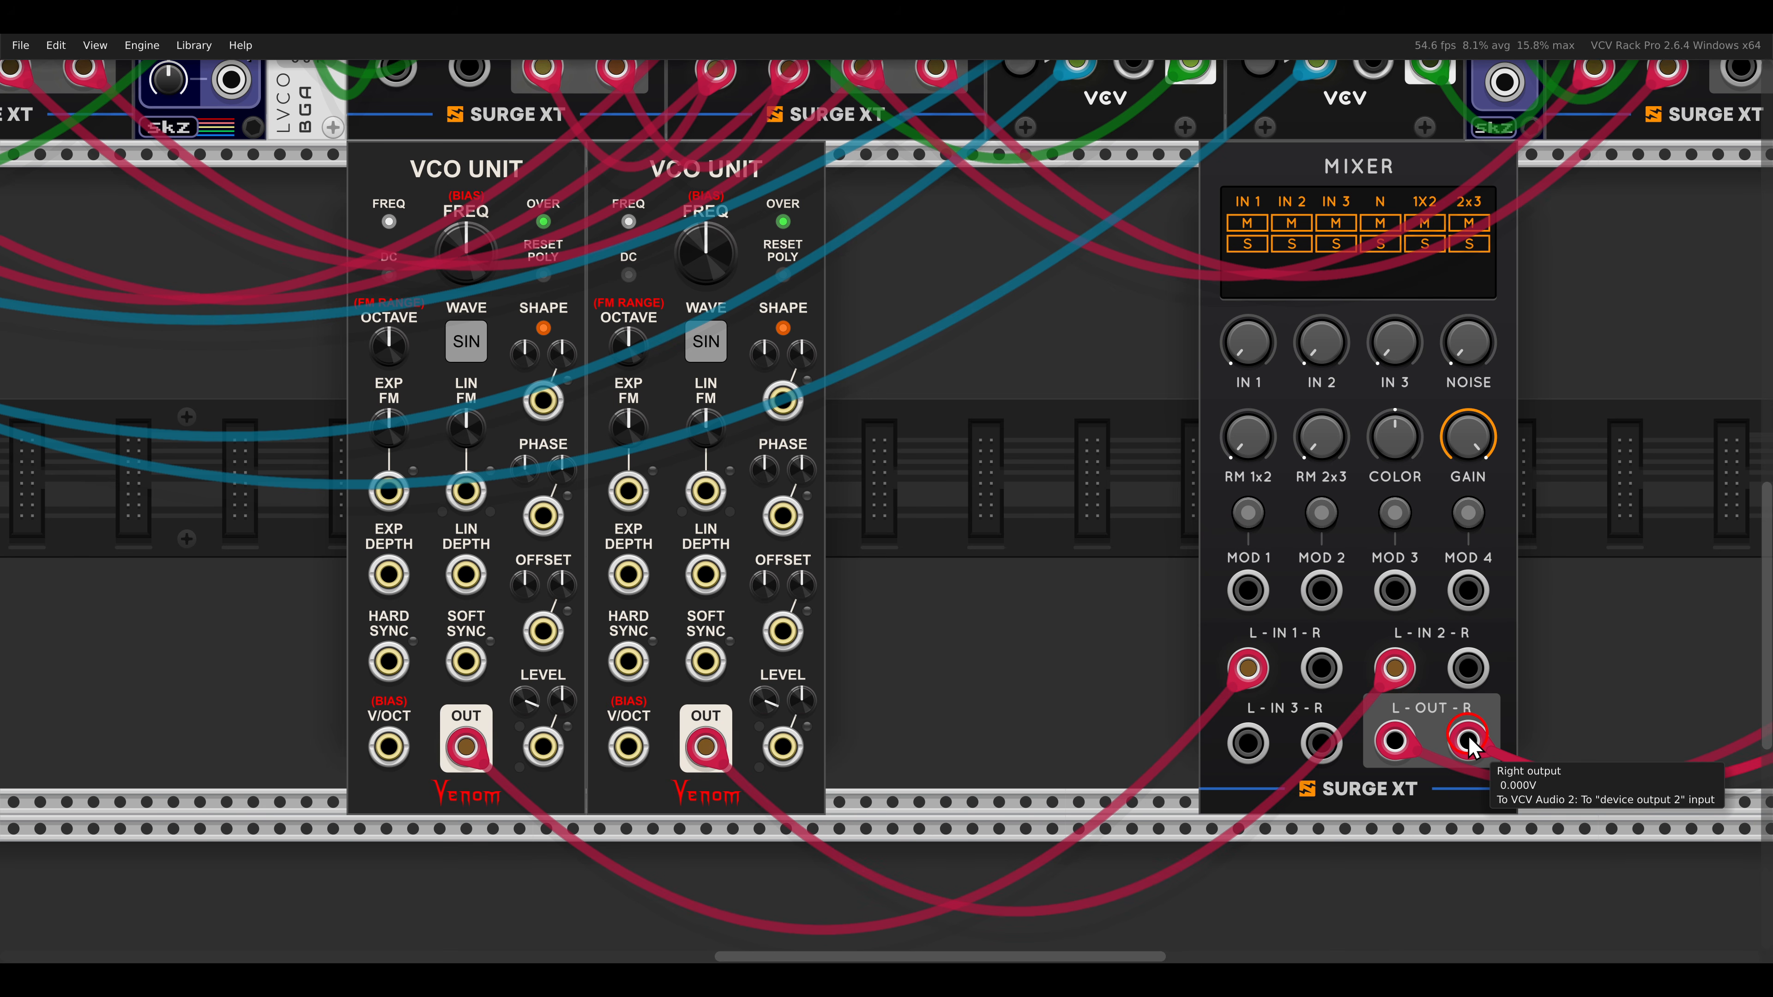
Raise the lower Mixer's IN 1 level to maximum and set the first VCO Unit to a triangle wave at a higher octave.
{"action": "left_click_drag", "start_coordinate": [1206, 216], "coordinate": [1202, 48]}
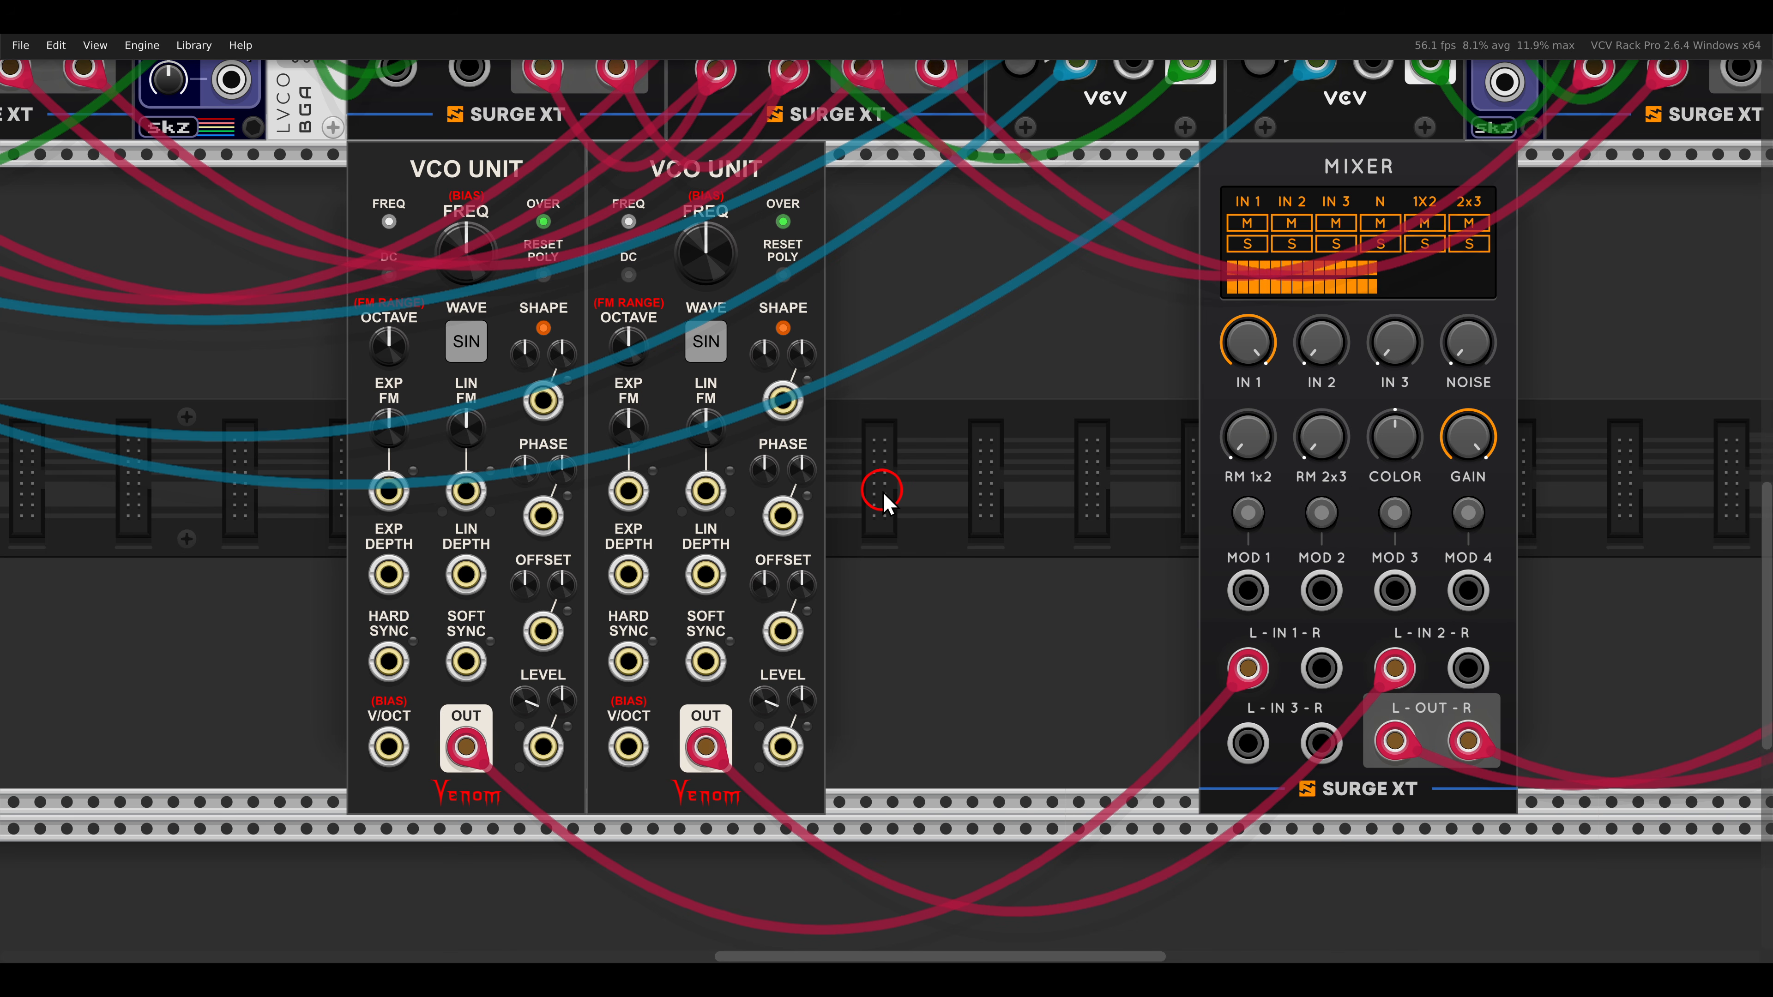
{"action": "left_click_drag", "start_coordinate": [881, 490], "coordinate": [1195, 509]}
{"action": "scroll", "coordinate": [815, 441], "scroll_direction": "up", "scroll_amount": 1}
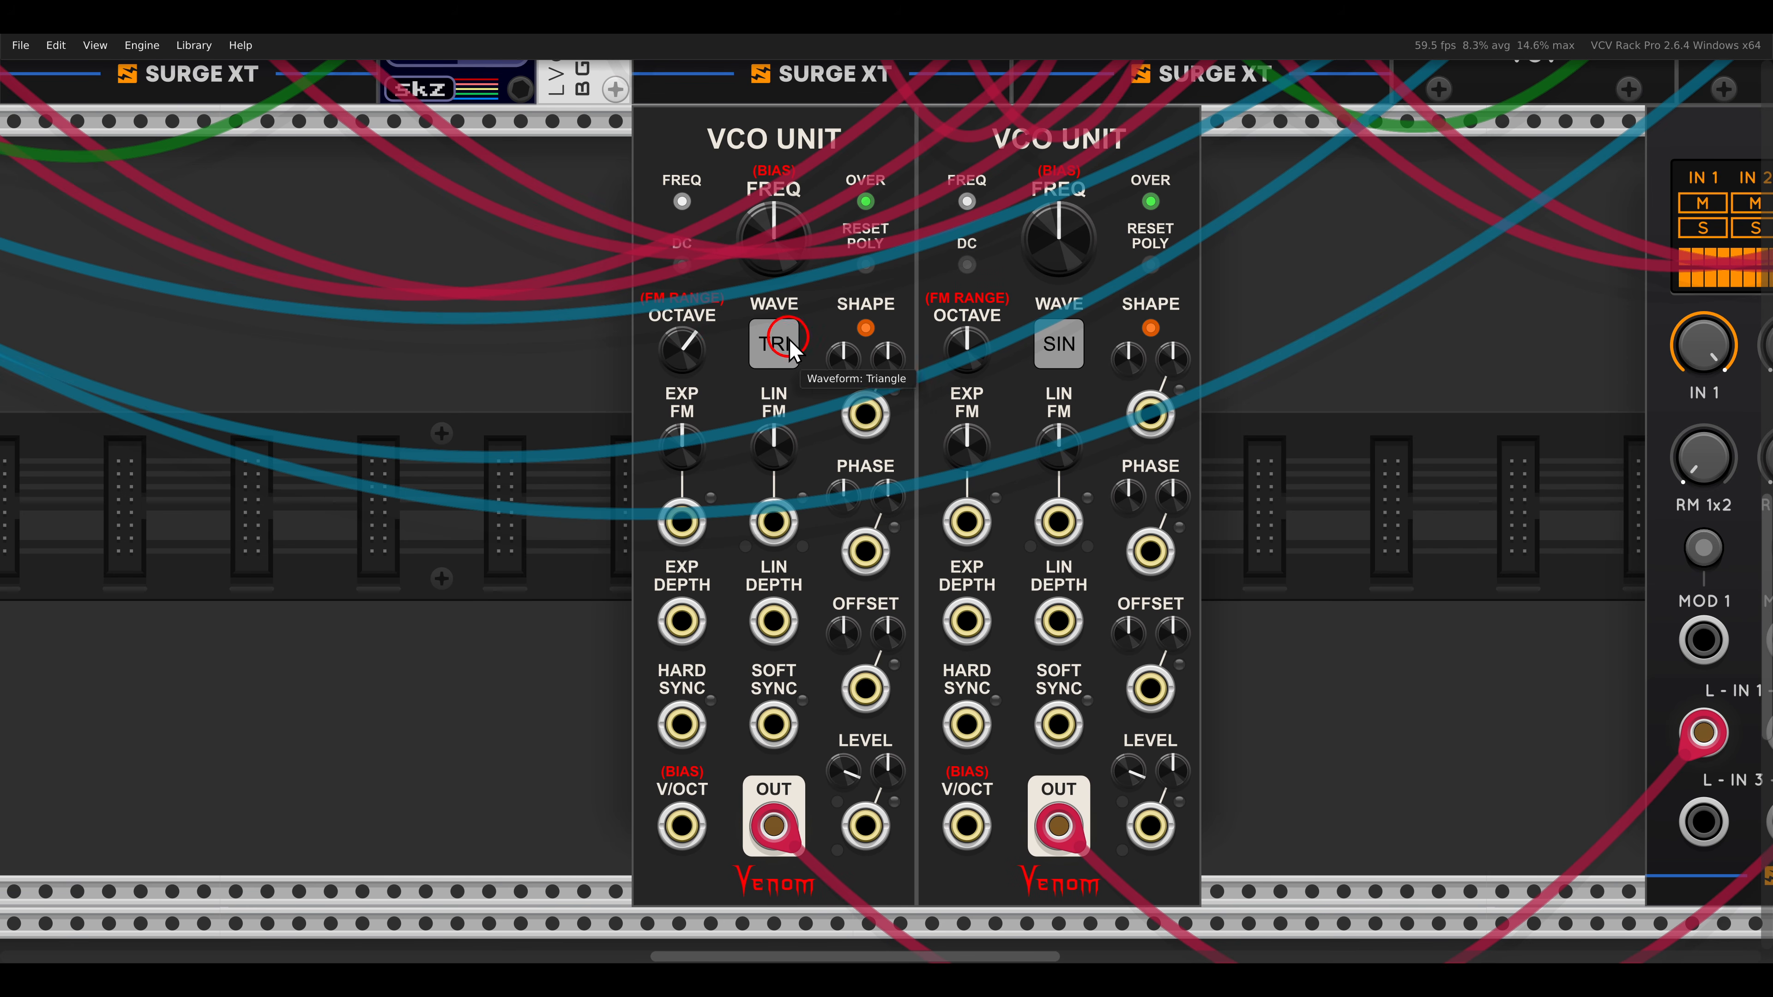
{"action": "left_click_drag", "start_coordinate": [1226, 443], "coordinate": [921, 428]}
{"action": "scroll", "coordinate": [960, 438], "scroll_direction": "down", "scroll_amount": 1}
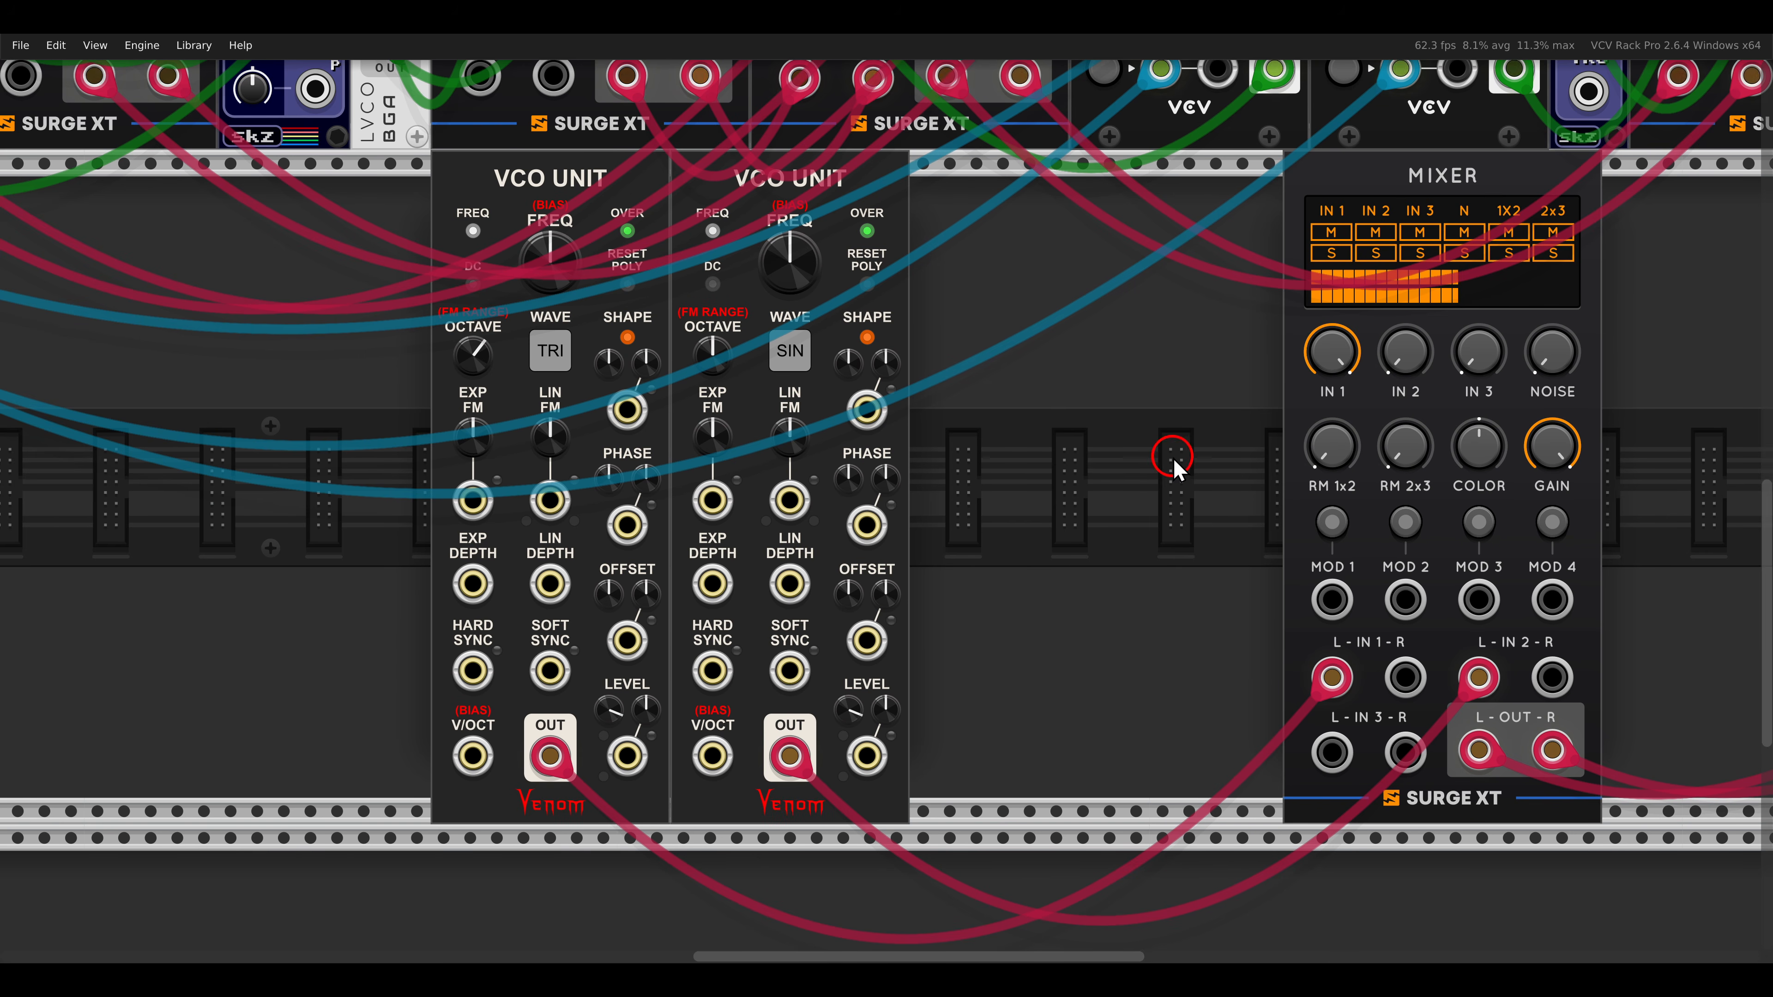
Set the second VCO Unit to a triangle wave and raise the lower Mixer's IN 2 level to maximum alongside IN 1.
{"action": "left_click_drag", "start_coordinate": [1175, 467], "coordinate": [1036, 464]}
{"action": "left_click_drag", "start_coordinate": [1179, 384], "coordinate": [1172, 769]}
{"action": "left_click_drag", "start_coordinate": [1262, 367], "coordinate": [1216, 133]}
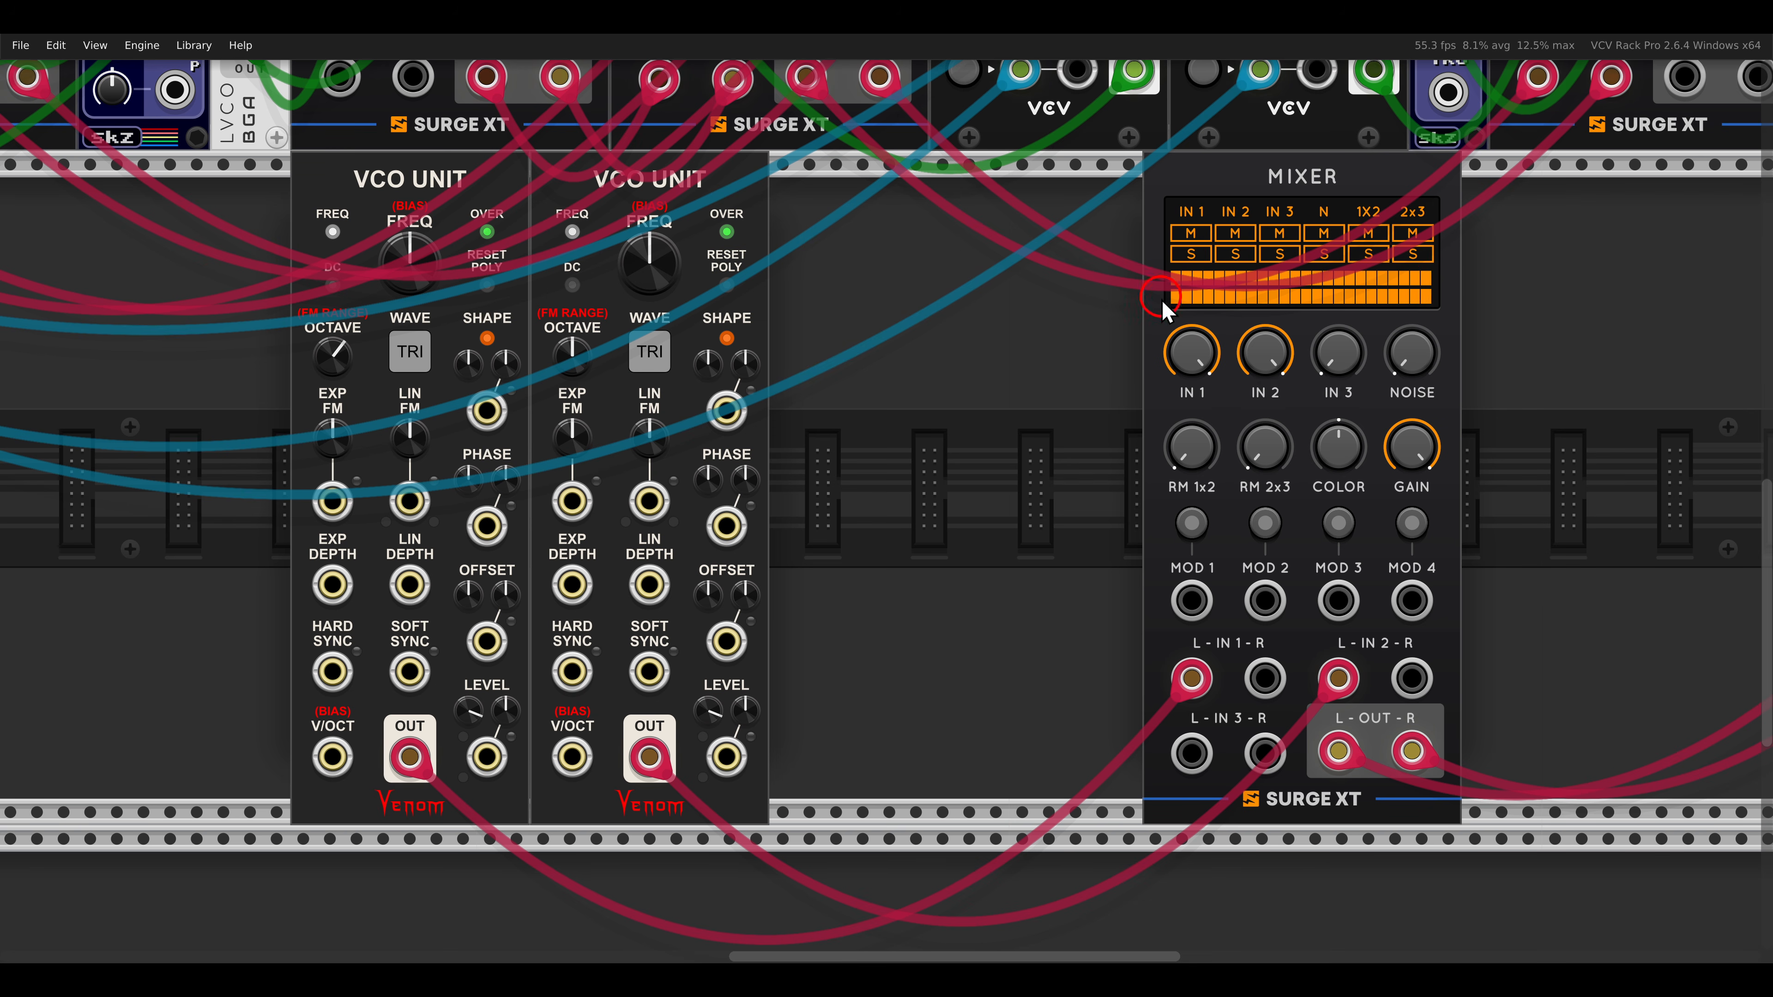
Turn the lower Mixer's IN 1 and IN 2 levels fully down and raise its RM 1x2 level to maximum.
{"action": "left_click_drag", "start_coordinate": [1192, 352], "coordinate": [1267, 615]}
{"action": "left_click_drag", "start_coordinate": [1265, 353], "coordinate": [1300, 732]}
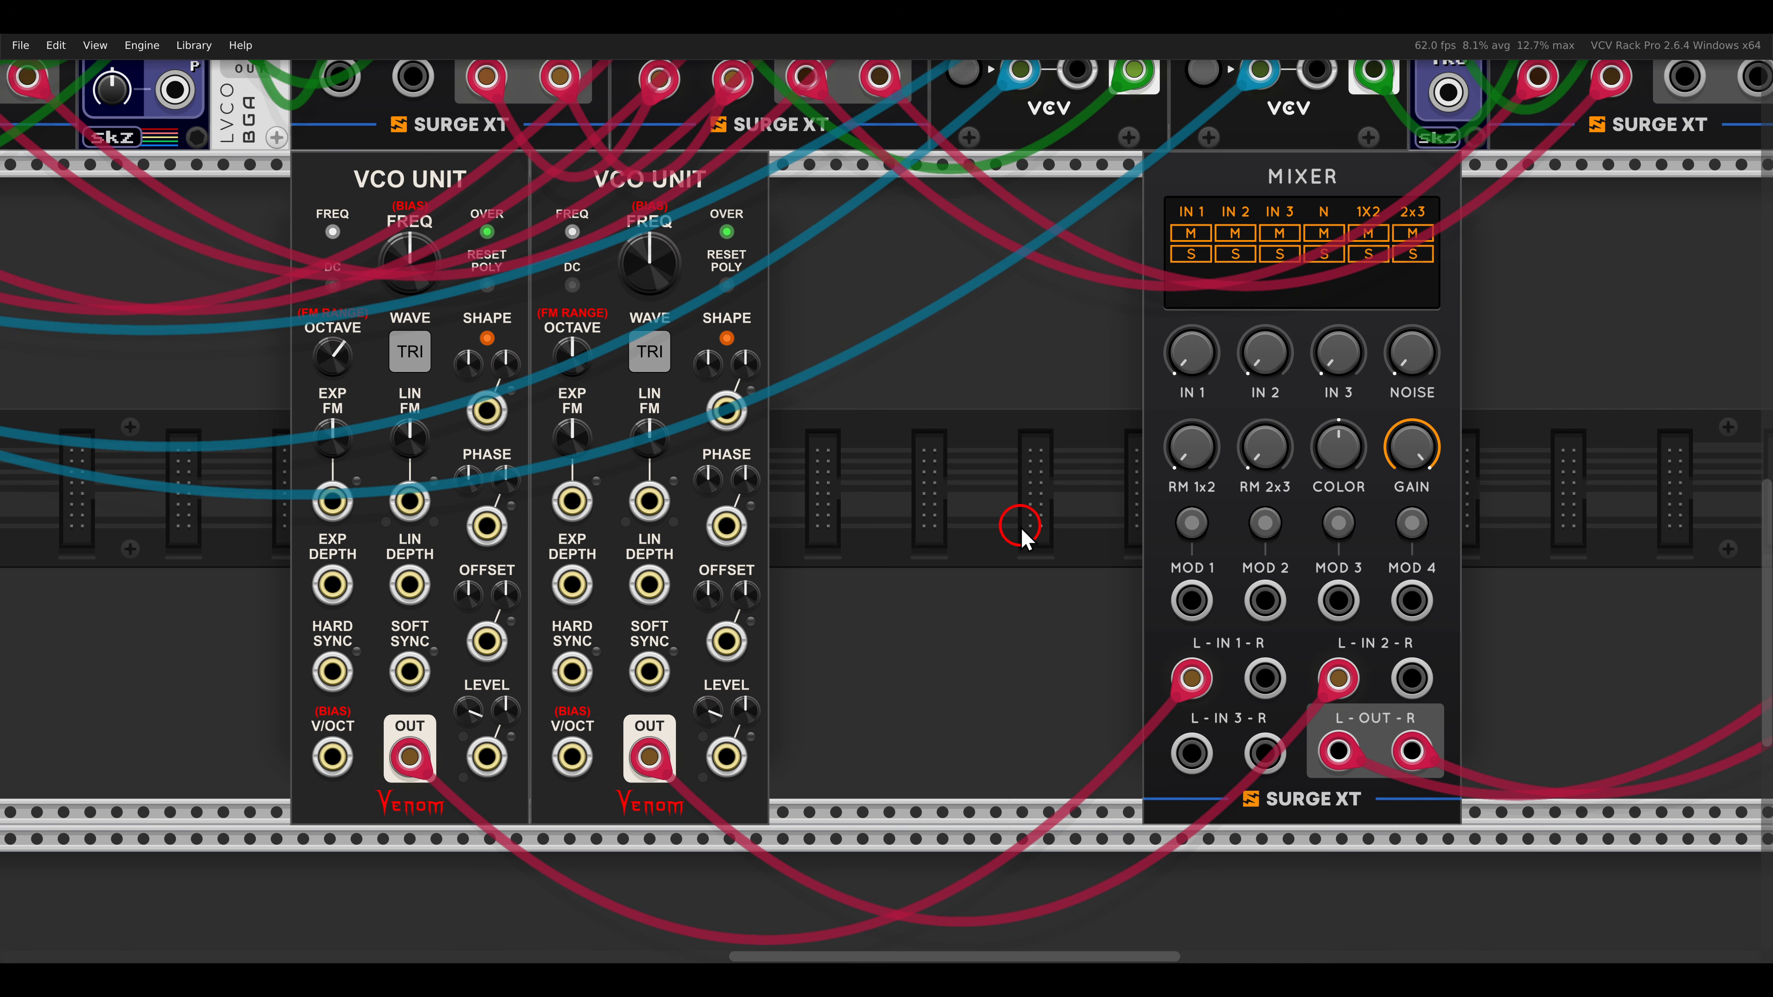
{"action": "left_click_drag", "start_coordinate": [1146, 403], "coordinate": [1234, 522]}
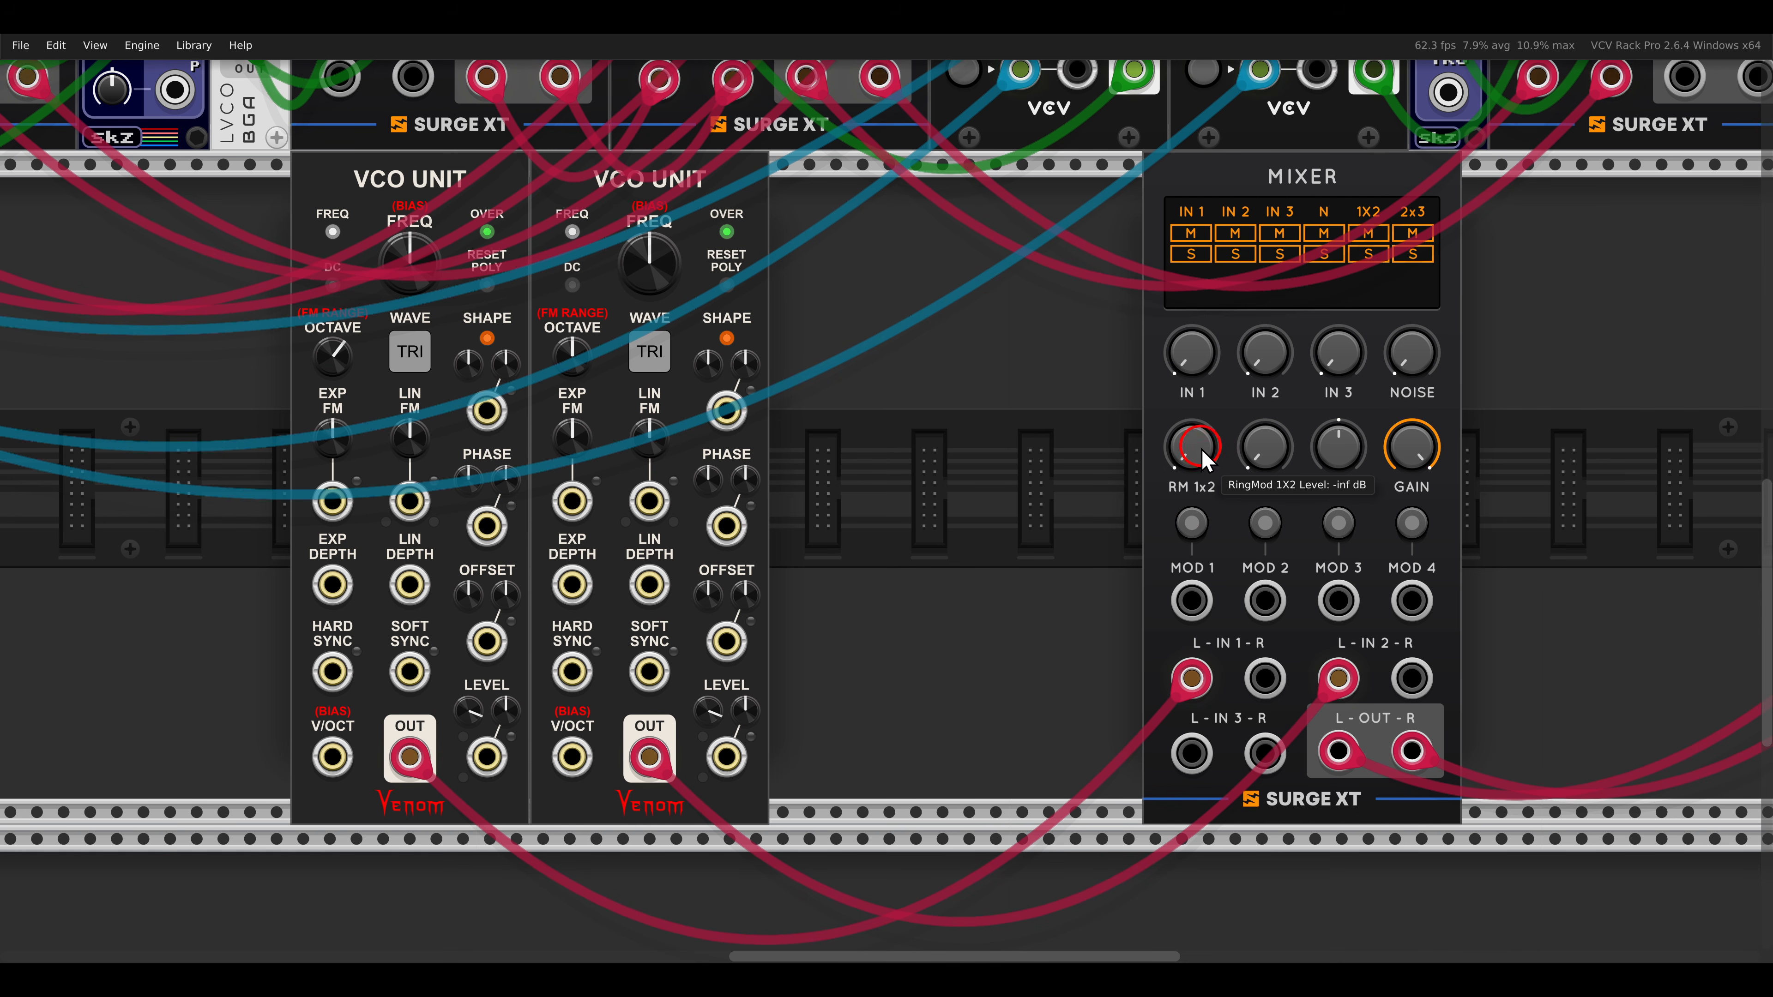
{"action": "left_click_drag", "start_coordinate": [1189, 440], "coordinate": [1103, 134]}
Set the second VCO Unit's octave to -2 and sweep its frequency to vary the ring-modulated sound.
{"action": "left_click_drag", "start_coordinate": [883, 417], "coordinate": [1110, 427]}
{"action": "mouse_move", "coordinate": [871, 279]}
{"action": "left_mouse_down"}
{"action": "mouse_move", "coordinate": [866, 252]}
{"action": "mouse_move", "coordinate": [899, 461]}
{"action": "mouse_move", "coordinate": [876, 349]}
{"action": "mouse_move", "coordinate": [883, 258]}
{"action": "mouse_move", "coordinate": [890, 308]}
{"action": "left_mouse_up"}
{"action": "double_click", "coordinate": [891, 308]}
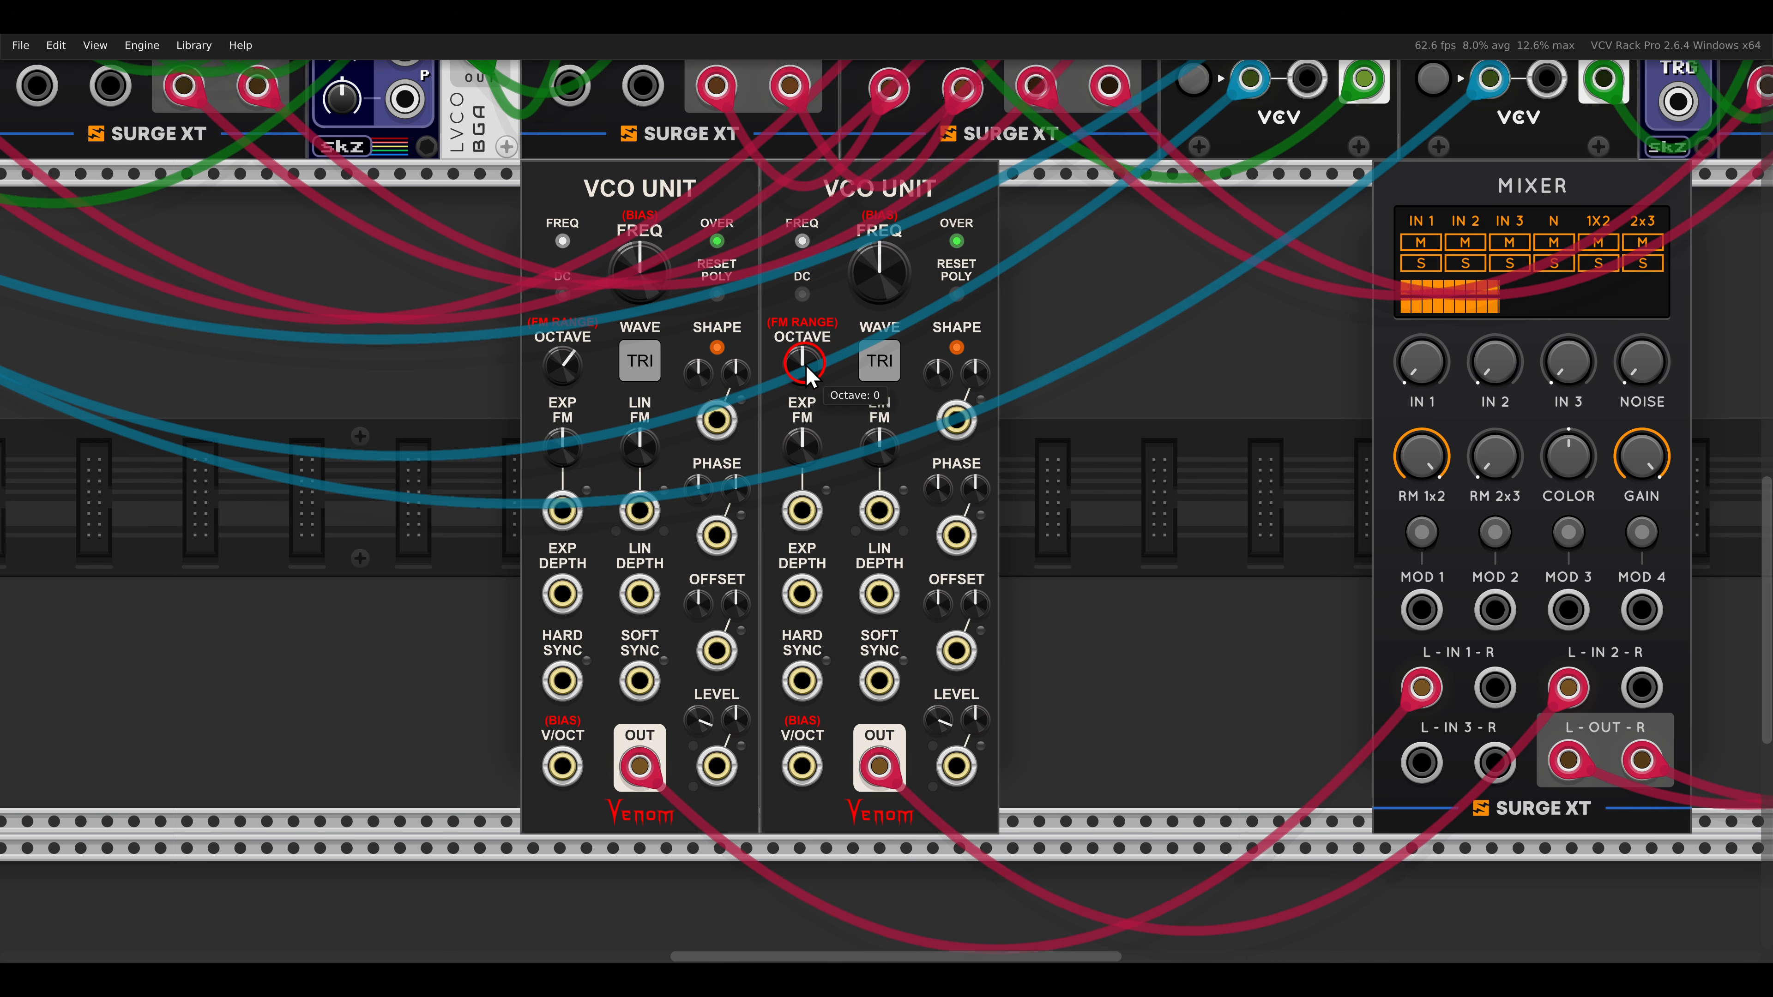
{"action": "left_click_drag", "start_coordinate": [809, 423], "coordinate": [839, 634]}
{"action": "left_click_drag", "start_coordinate": [873, 279], "coordinate": [903, 514]}
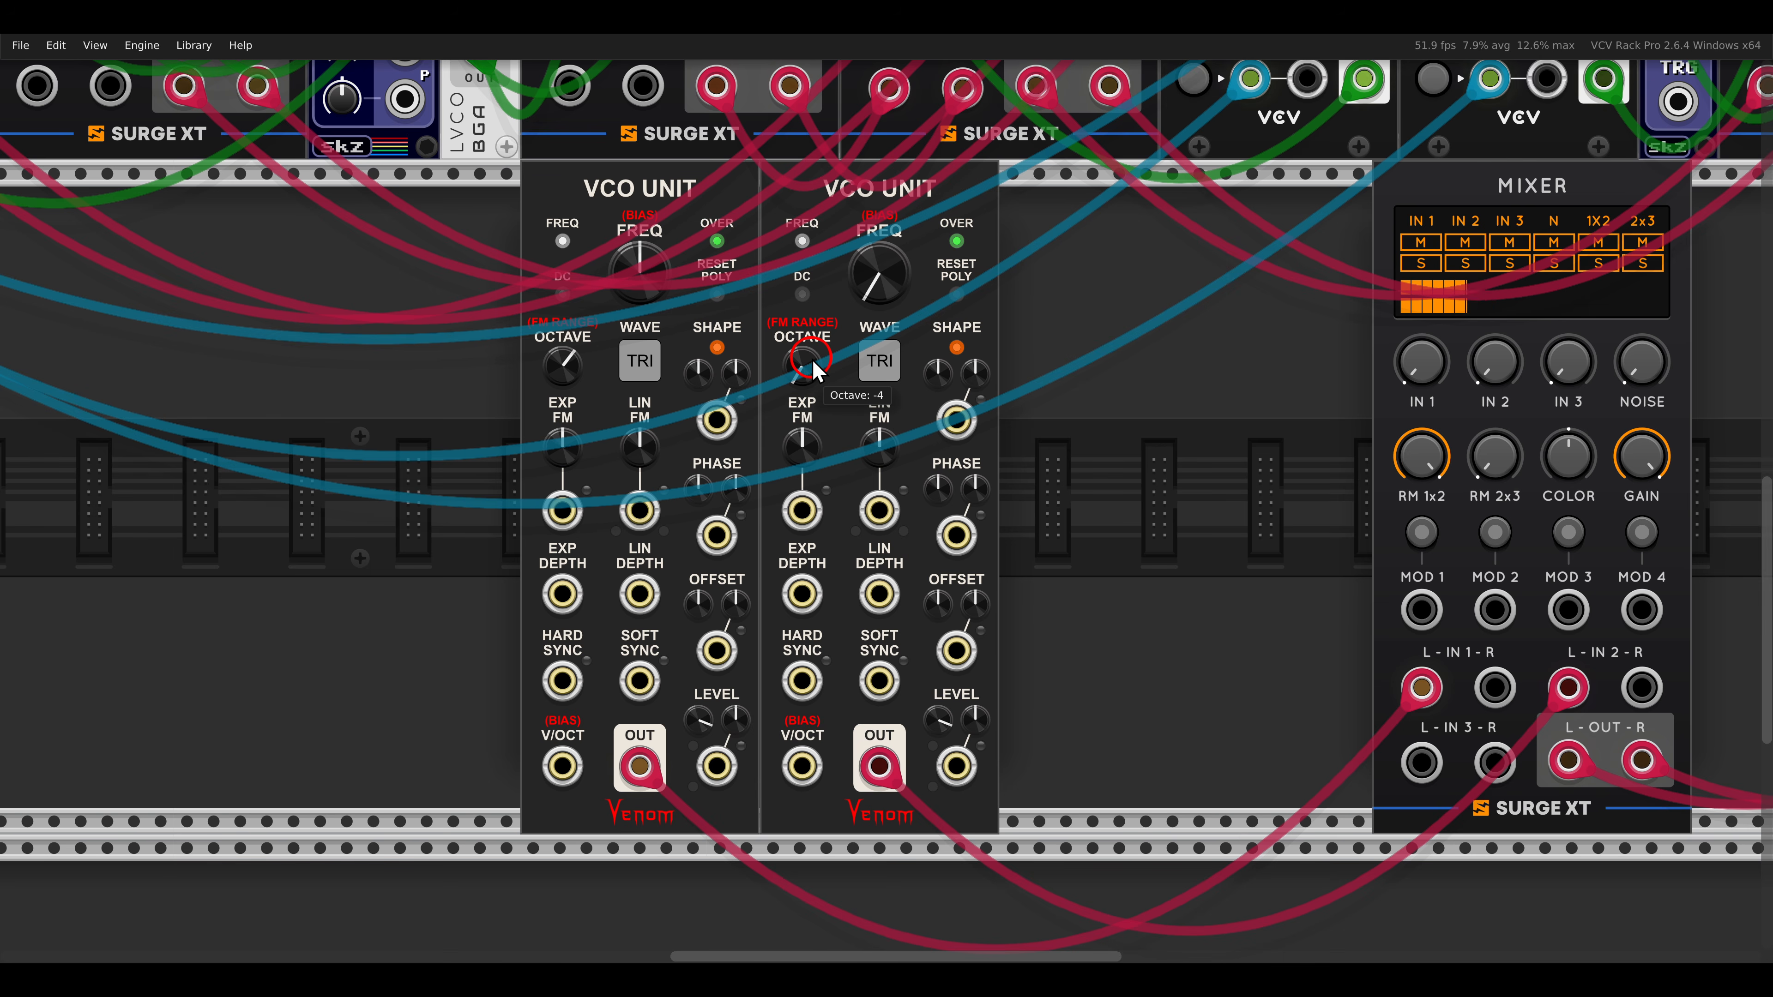
{"action": "left_click_drag", "start_coordinate": [821, 347], "coordinate": [803, 454]}
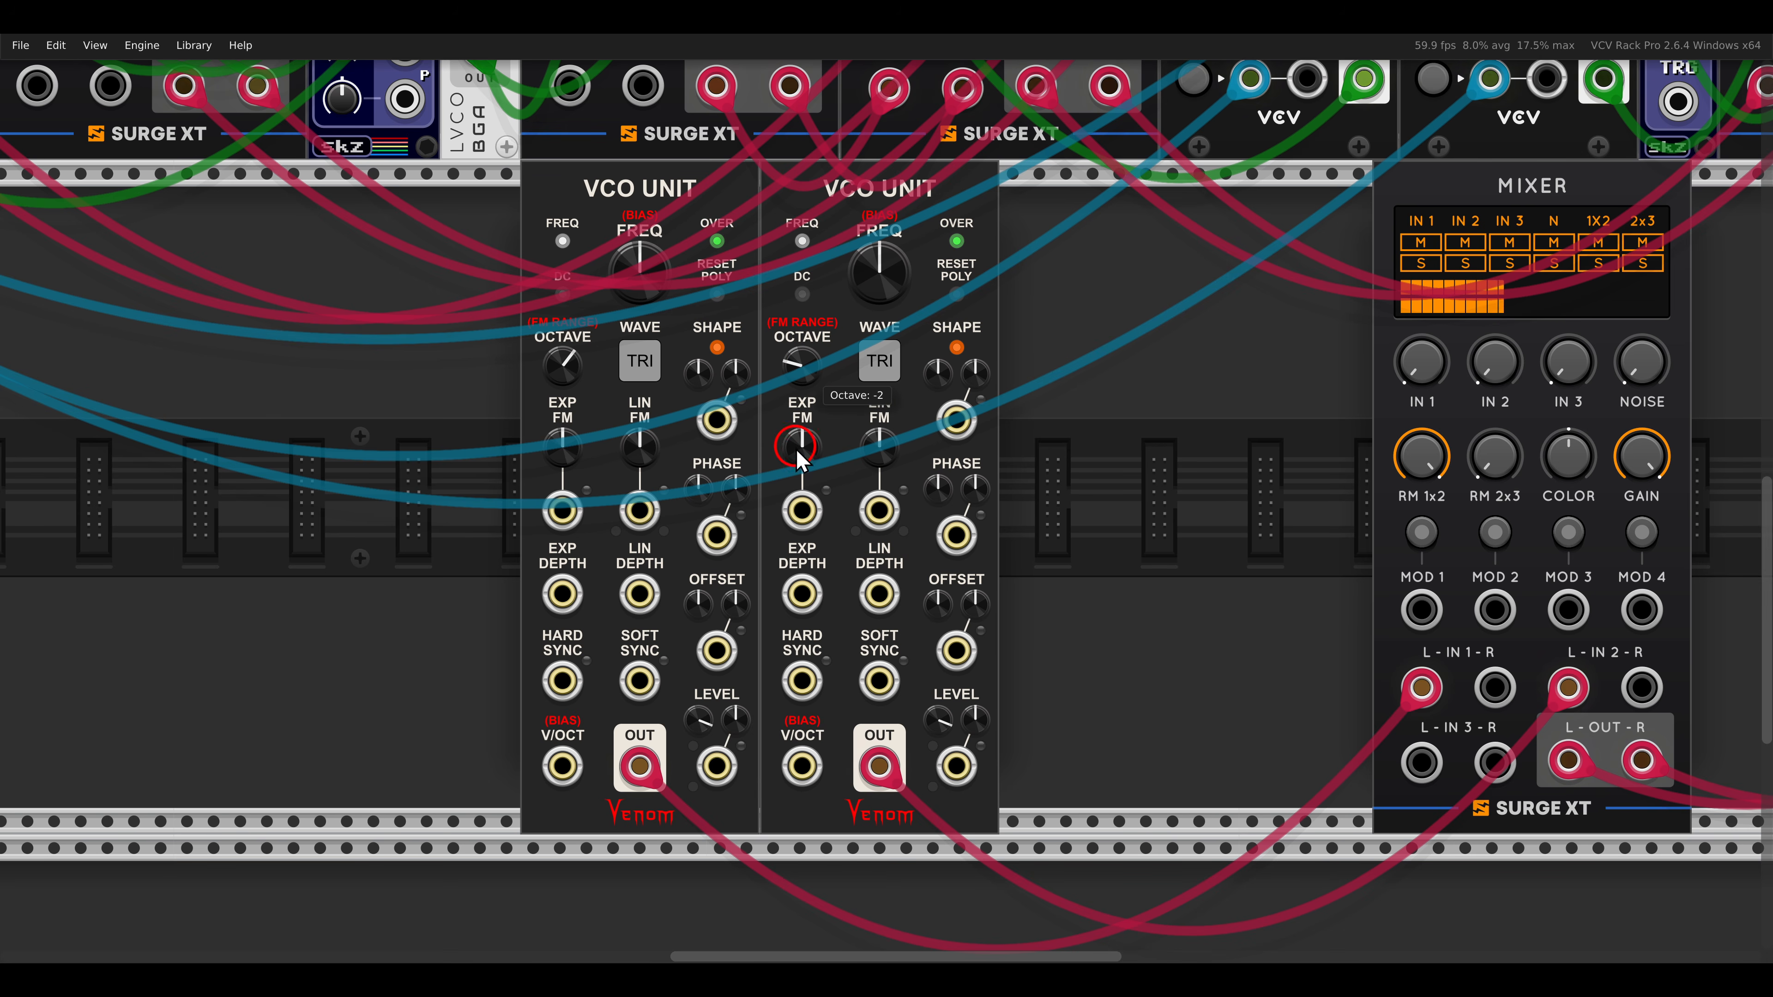
{"action": "left_click_drag", "start_coordinate": [865, 246], "coordinate": [869, 608]}
{"action": "left_click_drag", "start_coordinate": [874, 281], "coordinate": [873, 359]}
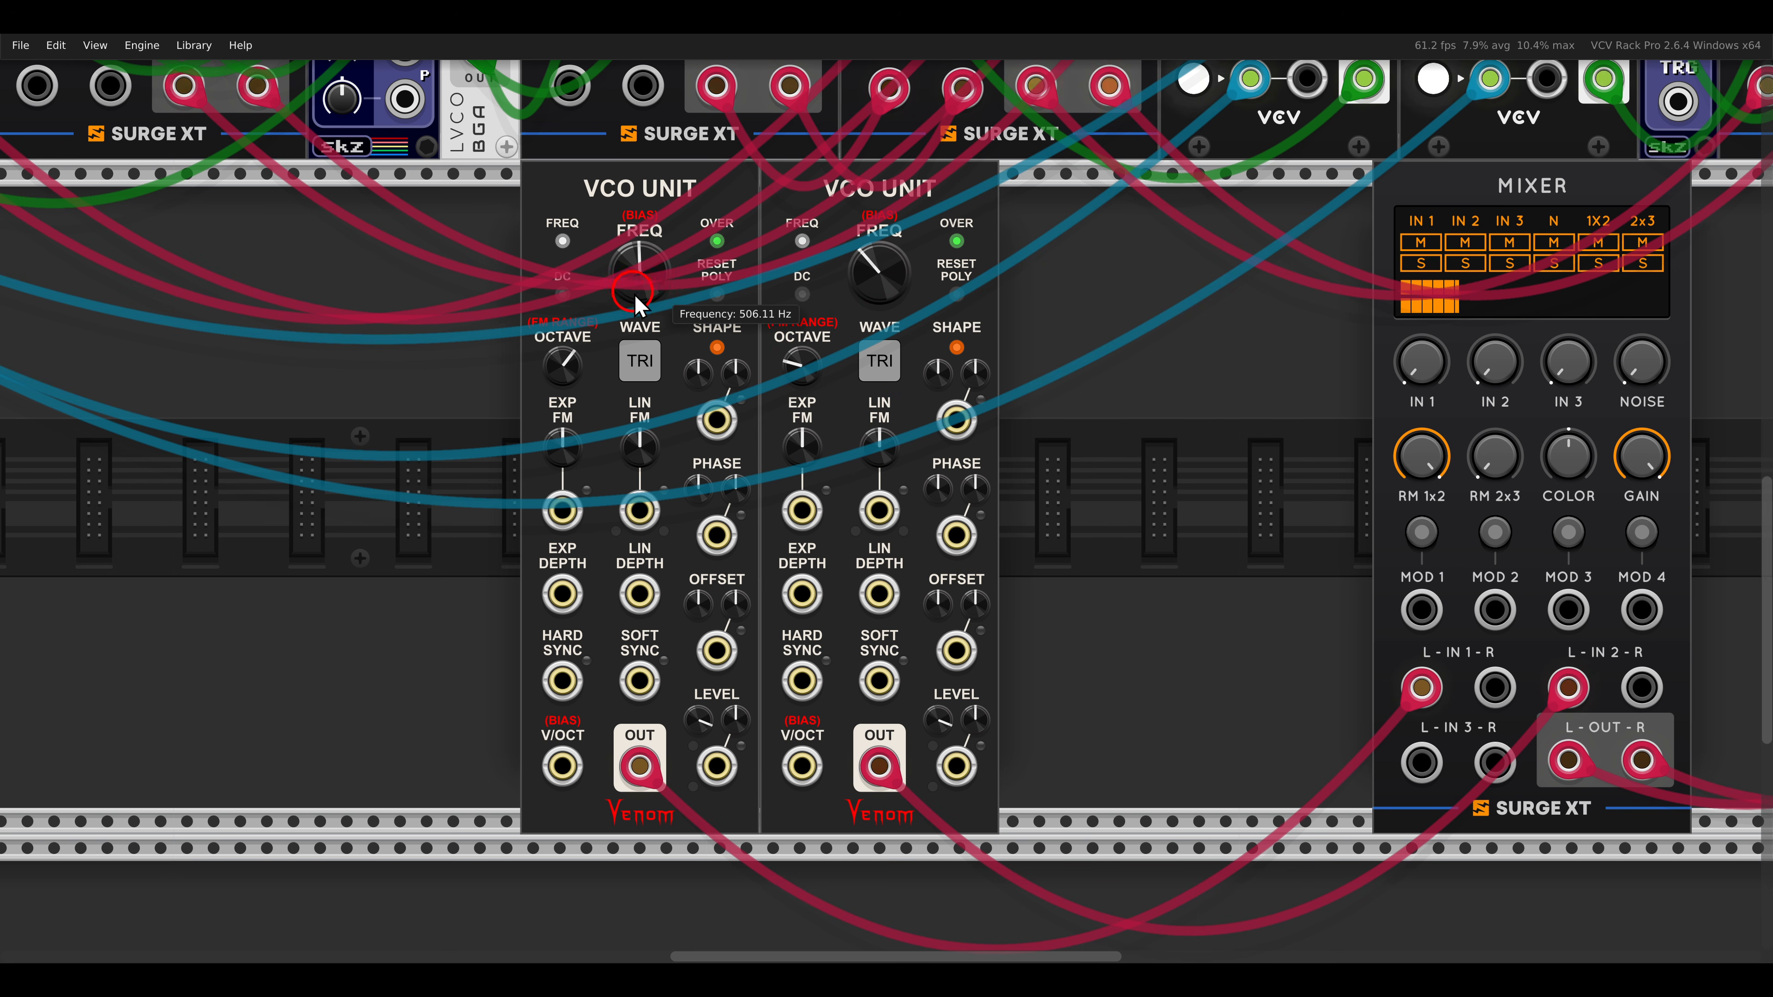
{"action": "left_click_drag", "start_coordinate": [877, 285], "coordinate": [855, 199]}
Search the module library for "mixer" and add a third Surge XT Mixer directly before the Audio module in the upper row.
{"action": "scroll", "coordinate": [908, 214], "scroll_direction": "down", "scroll_amount": 2}
{"action": "scroll", "coordinate": [863, 515], "scroll_direction": "down", "scroll_amount": 2}
{"action": "right_click", "coordinate": [1248, 274]}
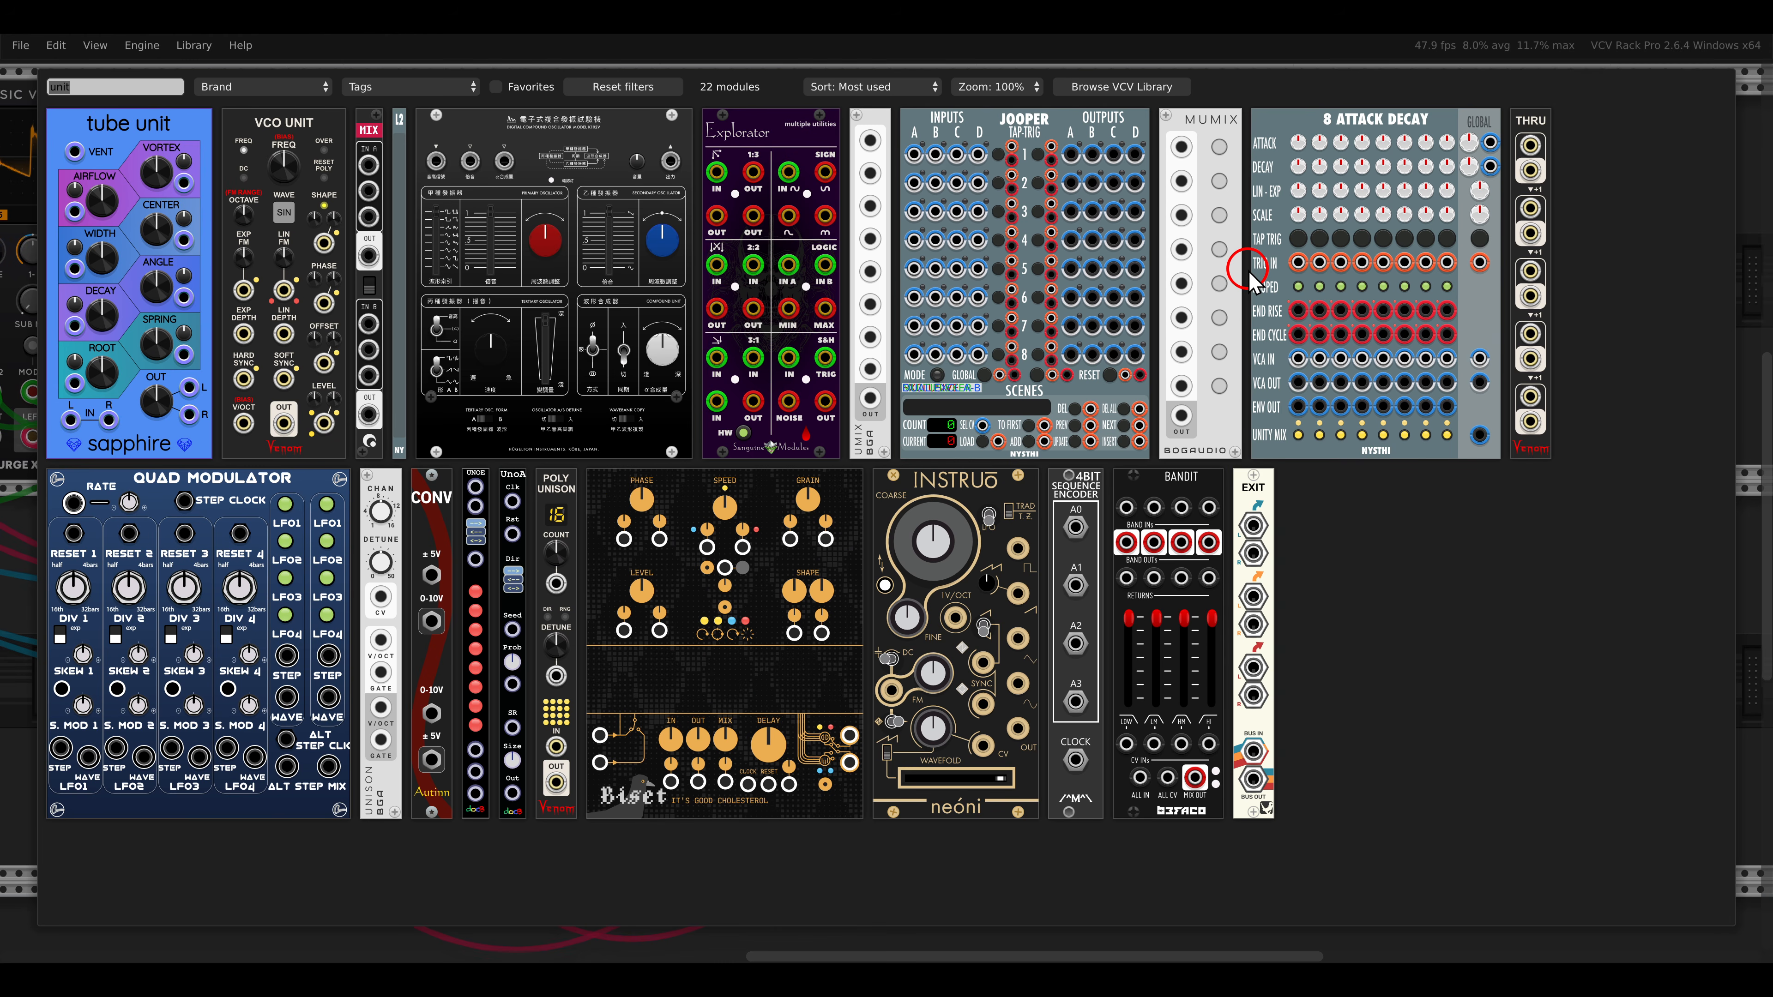
{"action": "type", "text": "mixer"}
{"action": "left_click_drag", "start_coordinate": [232, 254], "coordinate": [1509, 269]}
{"action": "key", "text": "ctrl+z"}
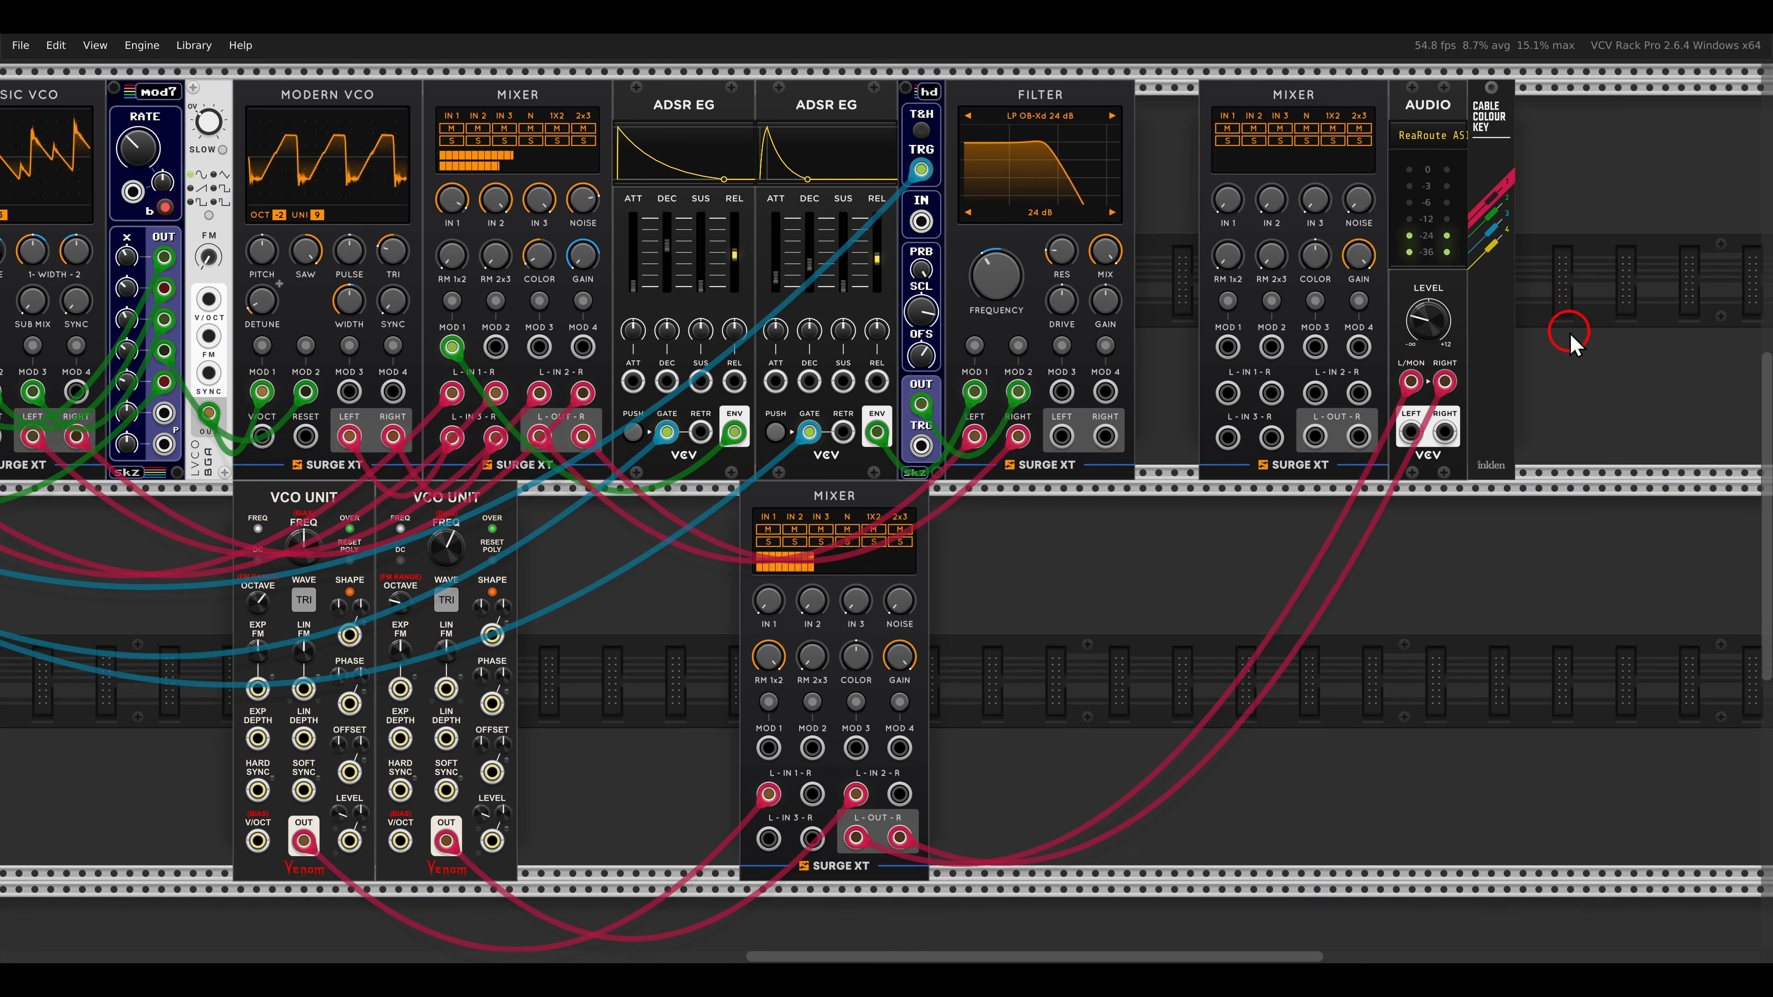
Reroute the lower Mixer's outputs through the third Mixer's IN 2 inputs to the Audio module, with the IN 2 level at about -12.5 dB.
{"action": "left_click_drag", "start_coordinate": [1410, 380], "coordinate": [1228, 393]}
{"action": "left_click_drag", "start_coordinate": [1445, 380], "coordinate": [1358, 393]}
{"action": "left_click_drag", "start_coordinate": [1228, 393], "coordinate": [1410, 381]}
{"action": "left_click_drag", "start_coordinate": [1358, 436], "coordinate": [1444, 381]}
{"action": "left_click_drag", "start_coordinate": [1276, 204], "coordinate": [1275, 154]}
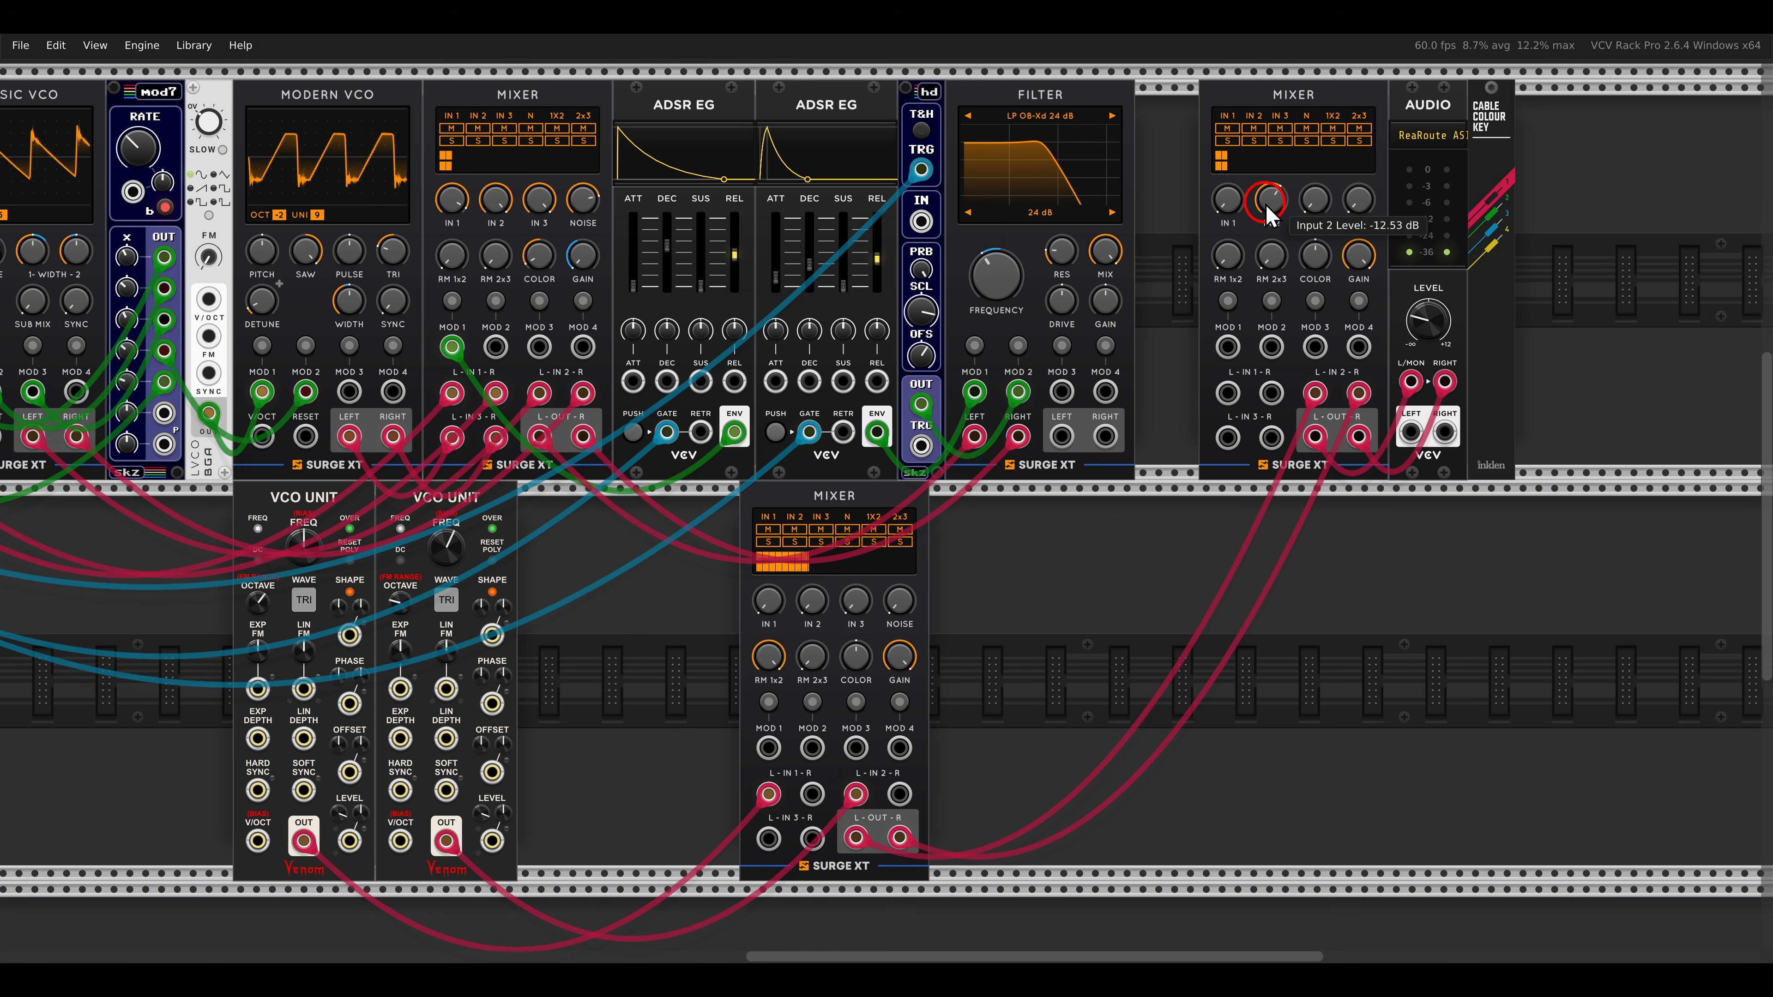
Patch the Filter's left and right outputs to the third Mixer's IN 1 inputs and set the IN 1 level to about -2.9 dB.
{"action": "left_click_drag", "start_coordinate": [1227, 393], "coordinate": [1270, 392]}
{"action": "left_click_drag", "start_coordinate": [1226, 206], "coordinate": [1225, 145]}
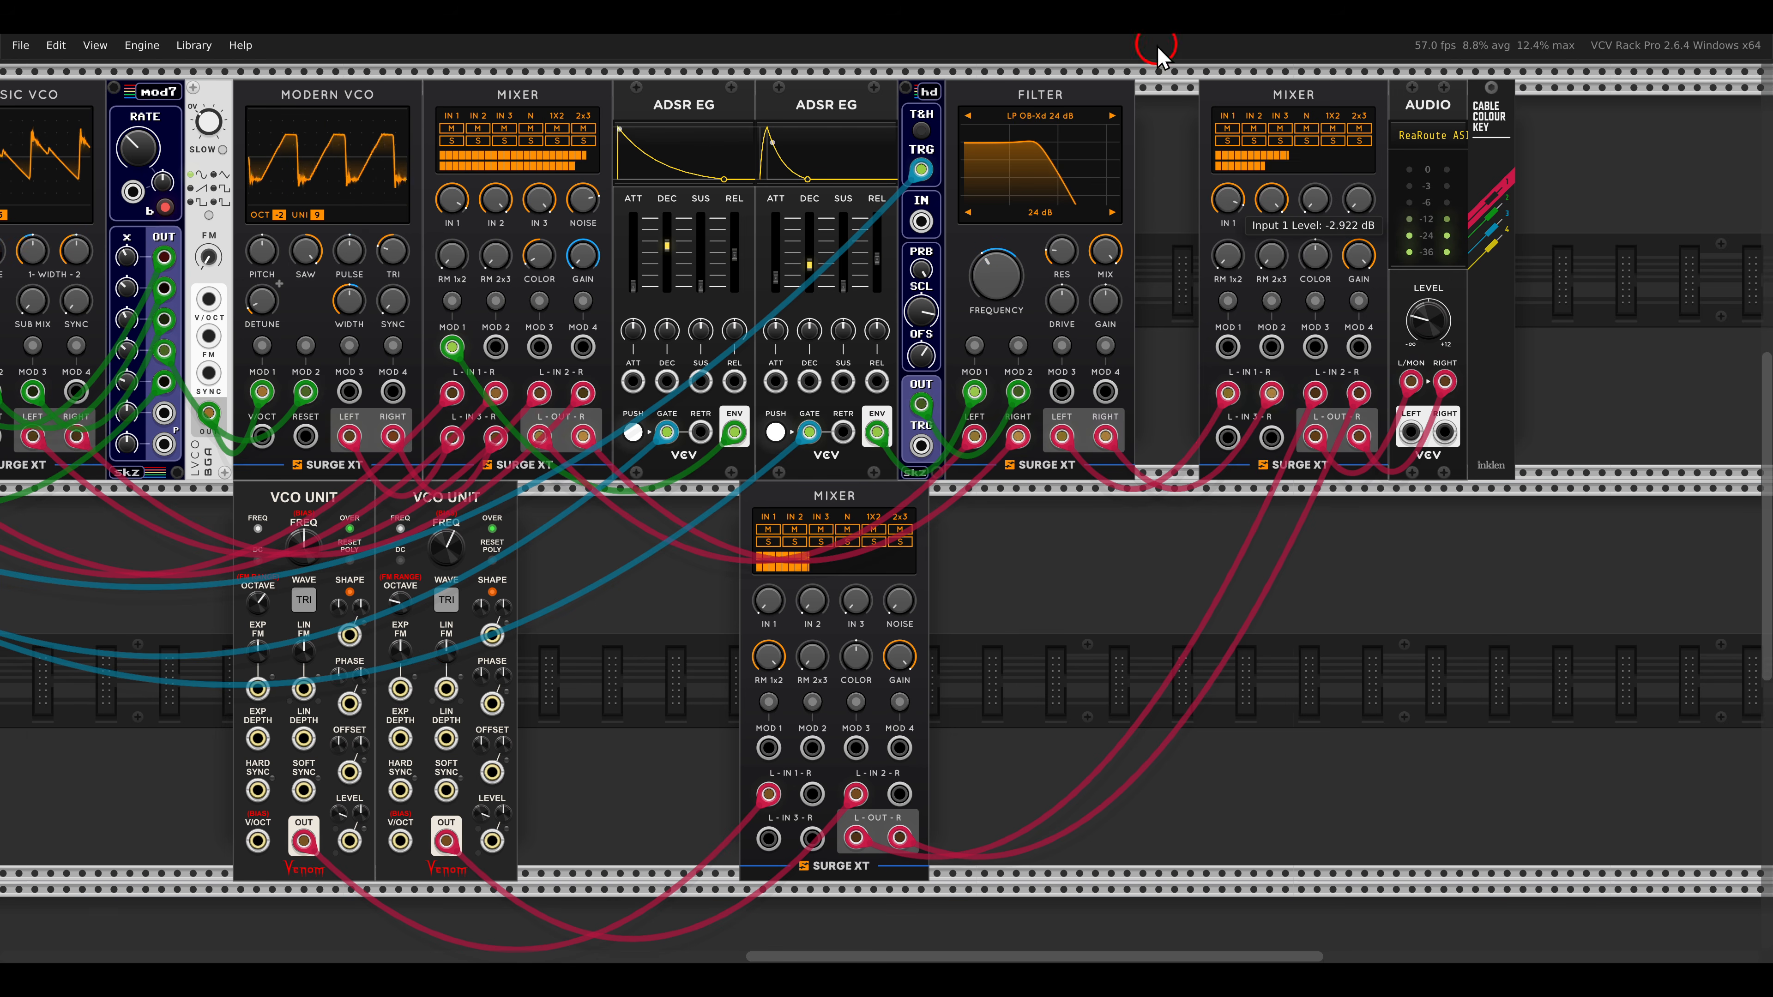
Set the second VCO Unit's frequency to about 131 Hz.
{"action": "left_click_drag", "start_coordinate": [539, 630], "coordinate": [1127, 456]}
{"action": "scroll", "coordinate": [953, 429], "scroll_direction": "up", "scroll_amount": 4}
{"action": "left_click_drag", "start_coordinate": [1121, 319], "coordinate": [1091, 203]}
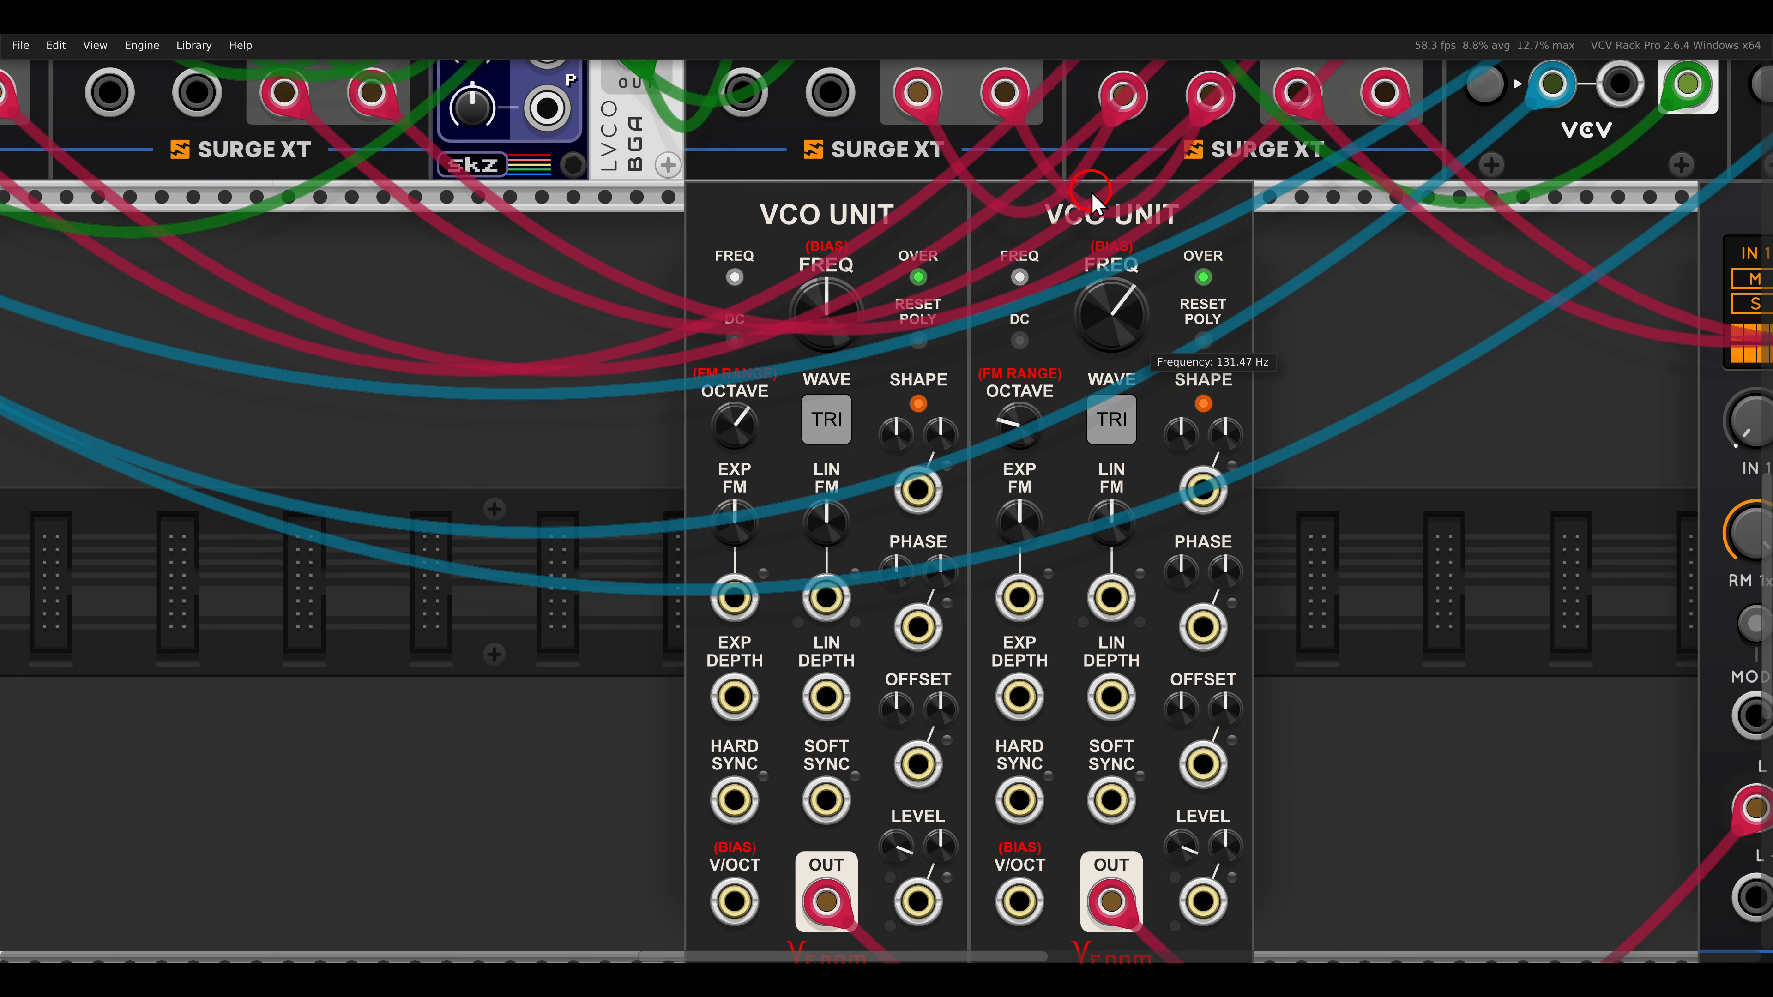
{"action": "left_click", "coordinate": [1035, 426]}
Patch two mod7 outputs to the Shape CV inputs of both VCO Units and raise their Shape CV amounts.
{"action": "scroll", "coordinate": [1032, 427], "scroll_direction": "down", "scroll_amount": 3}
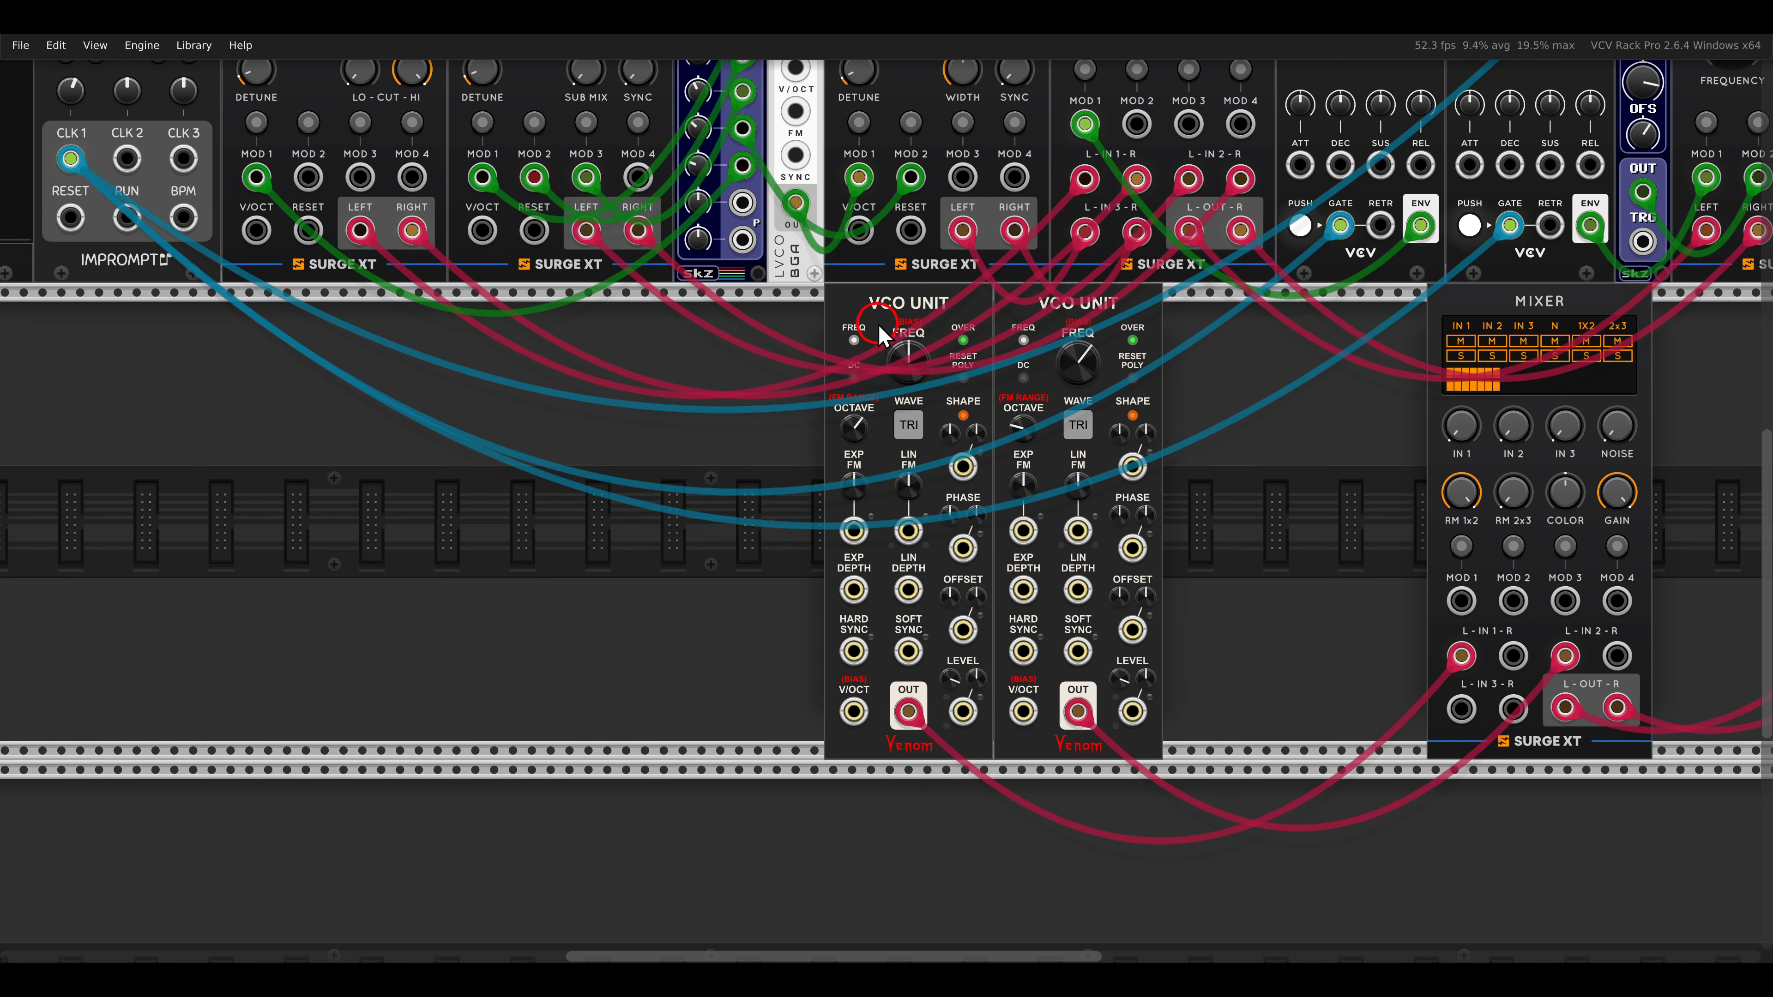
{"action": "left_click_drag", "start_coordinate": [744, 204], "coordinate": [968, 469]}
{"action": "left_click_drag", "start_coordinate": [1133, 468], "coordinate": [708, 322]}
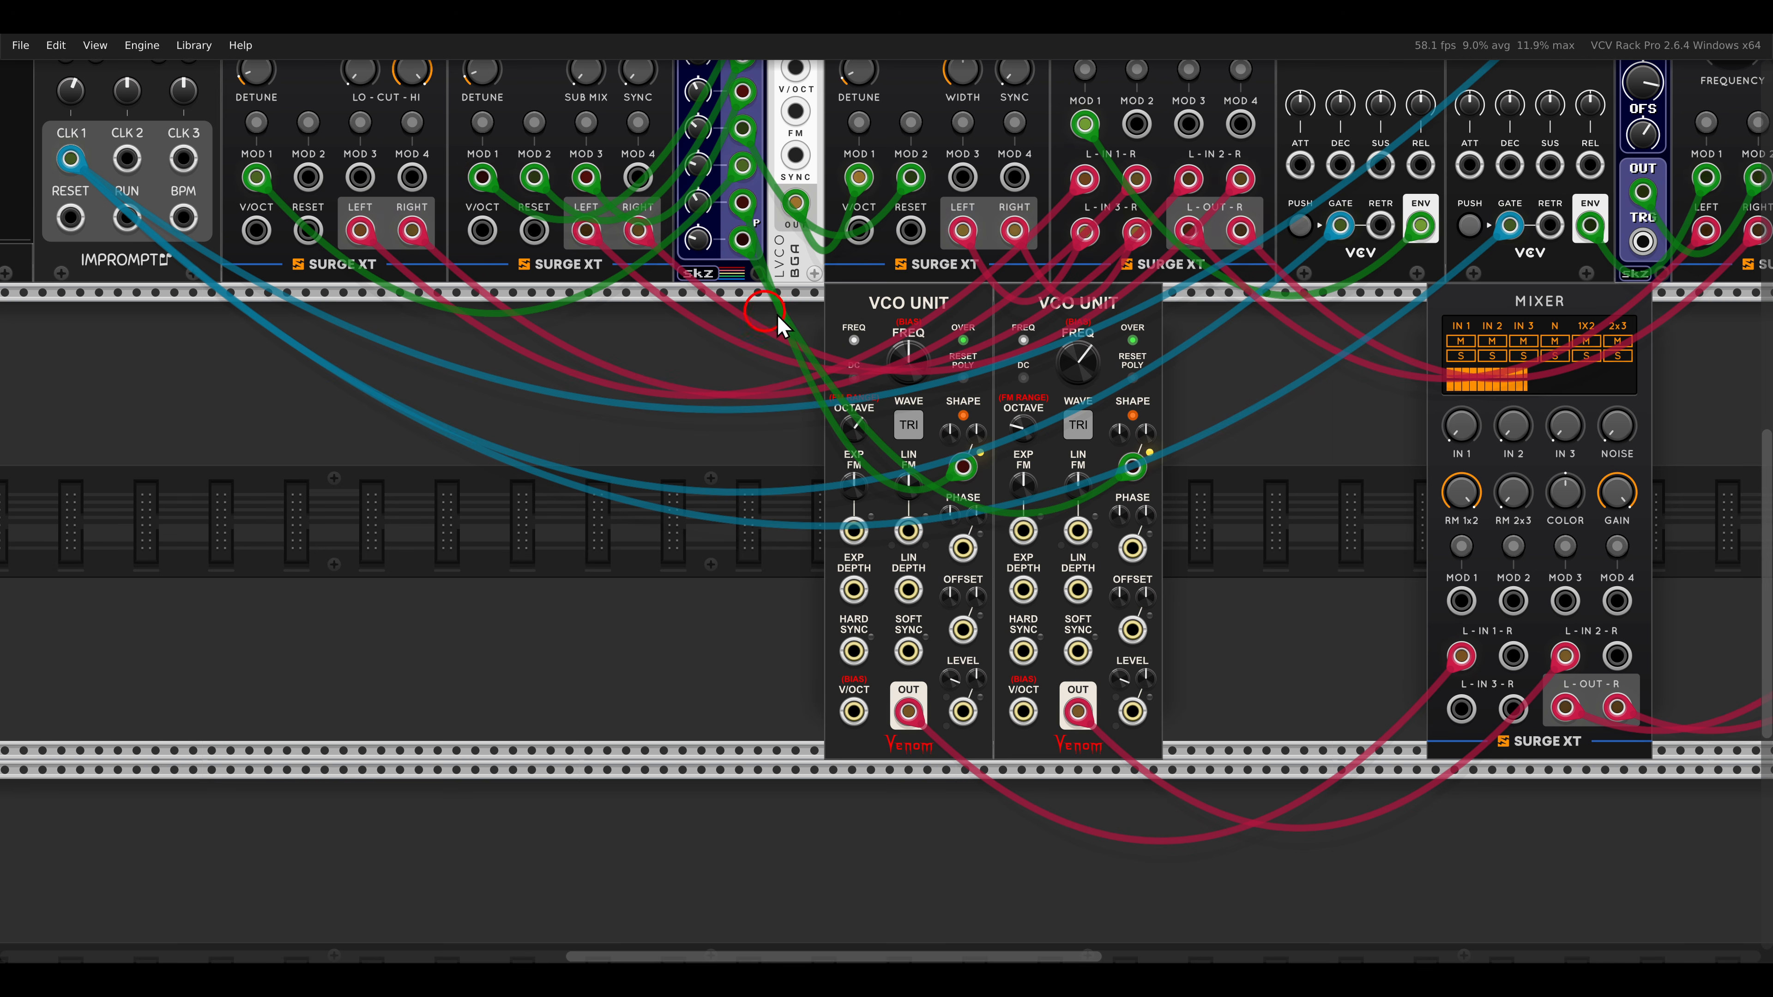
{"action": "left_click_drag", "start_coordinate": [978, 432], "coordinate": [949, 121]}
{"action": "left_click_drag", "start_coordinate": [1146, 434], "coordinate": [1198, 353]}
Cross-patch the two VCO Units by connecting each one's output to the other's Phase CV input.
{"action": "left_click_drag", "start_coordinate": [1218, 483], "coordinate": [1022, 416]}
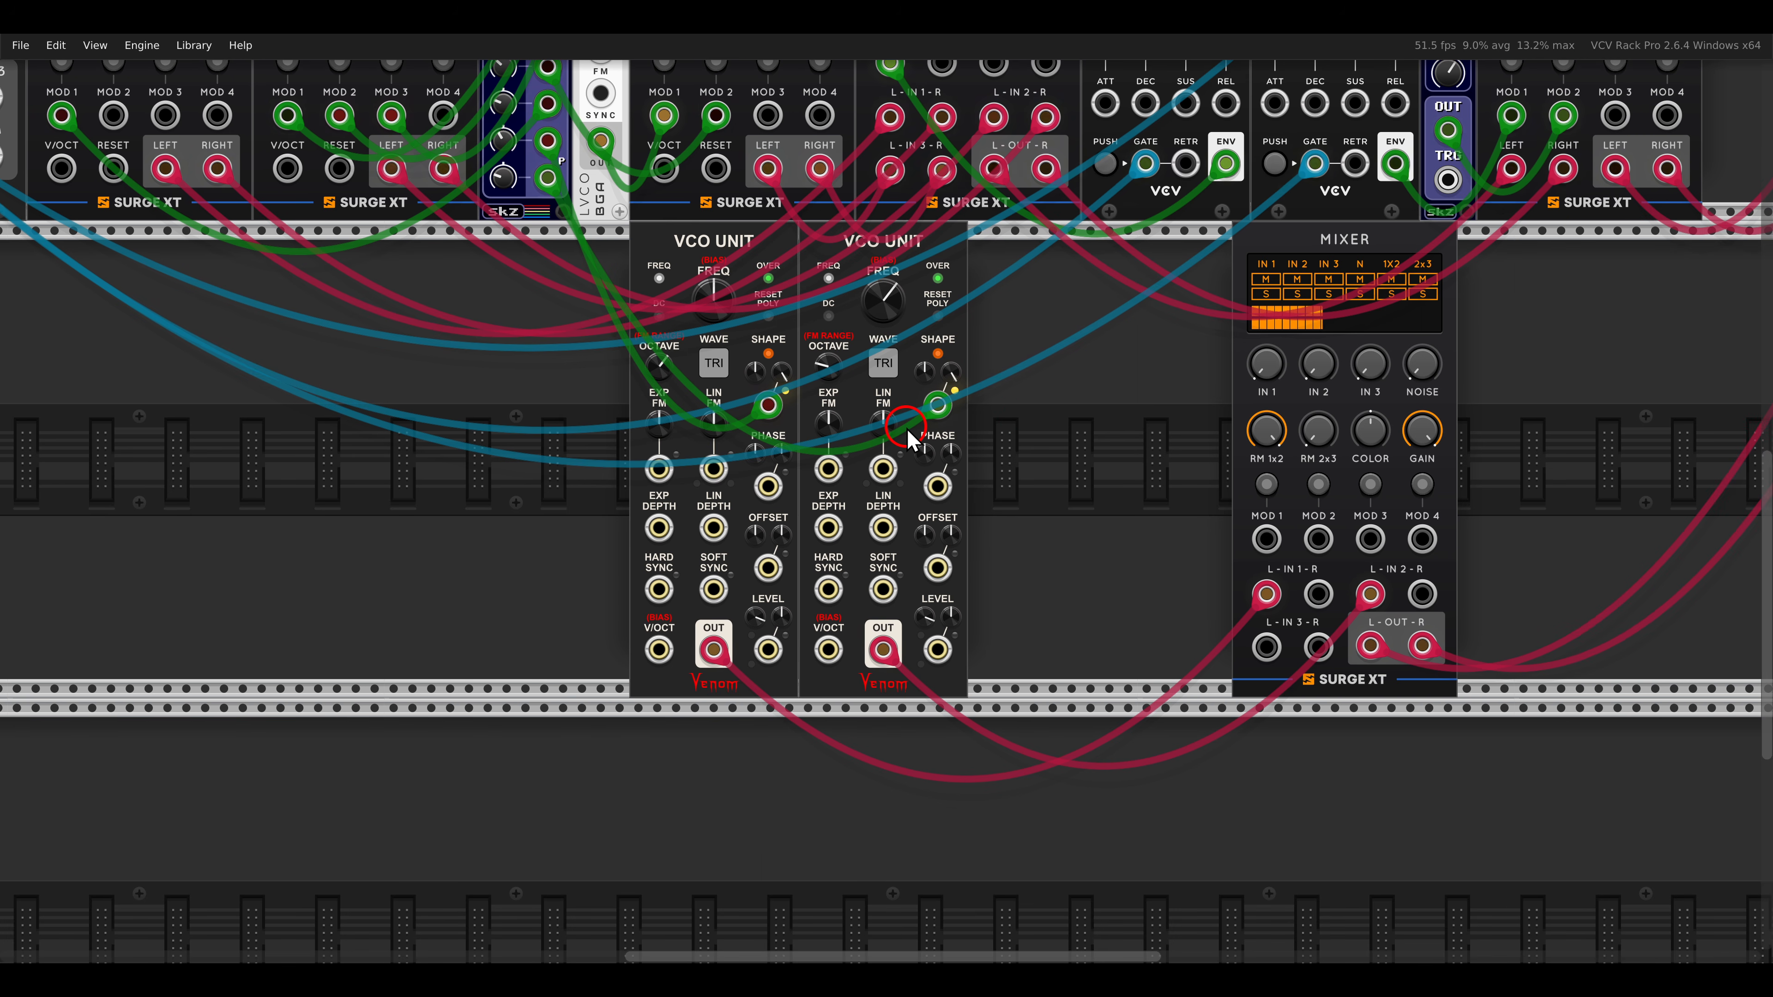
{"action": "mouse_move", "coordinate": [924, 455]}
{"action": "left_mouse_down"}
{"action": "mouse_move", "coordinate": [881, 328]}
{"action": "mouse_move", "coordinate": [928, 594]}
{"action": "mouse_move", "coordinate": [887, 392]}
{"action": "mouse_move", "coordinate": [917, 452]}
{"action": "left_mouse_up"}
{"action": "double_click", "coordinate": [922, 451]}
{"action": "scroll", "coordinate": [802, 482], "scroll_direction": "up", "scroll_amount": 3}
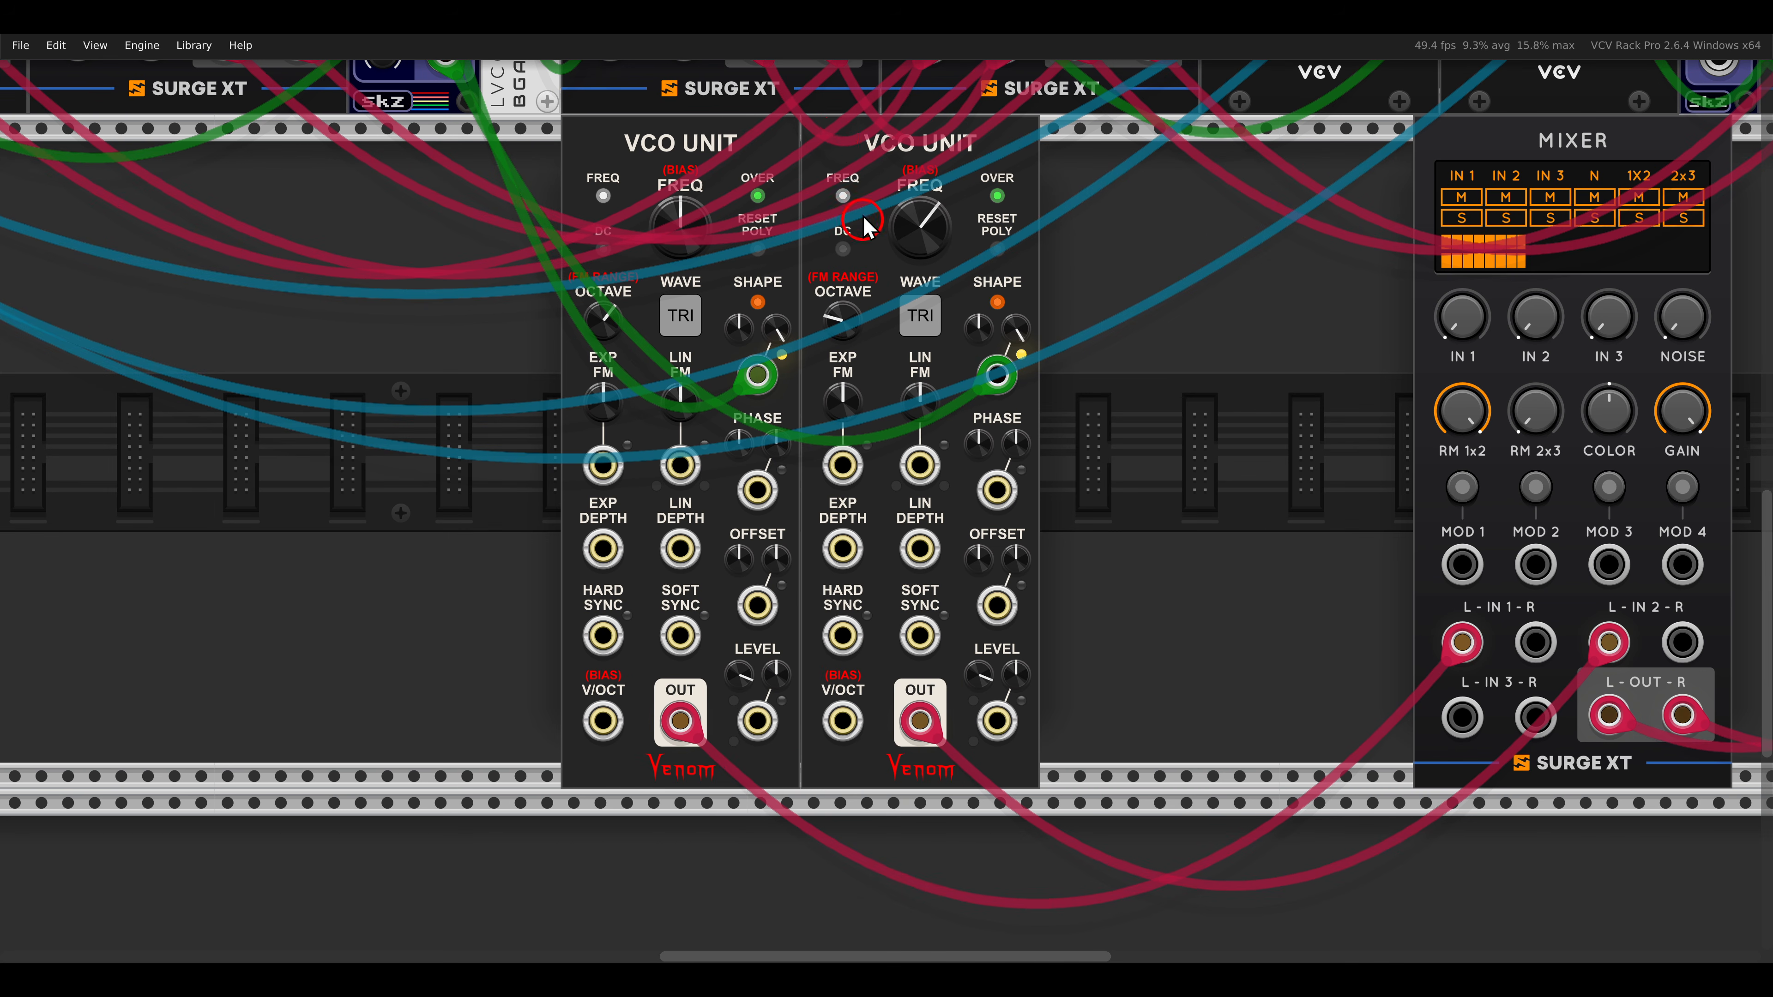
{"action": "left_click_drag", "start_coordinate": [991, 492], "coordinate": [679, 721]}
{"action": "left_click_drag", "start_coordinate": [757, 489], "coordinate": [922, 719]}
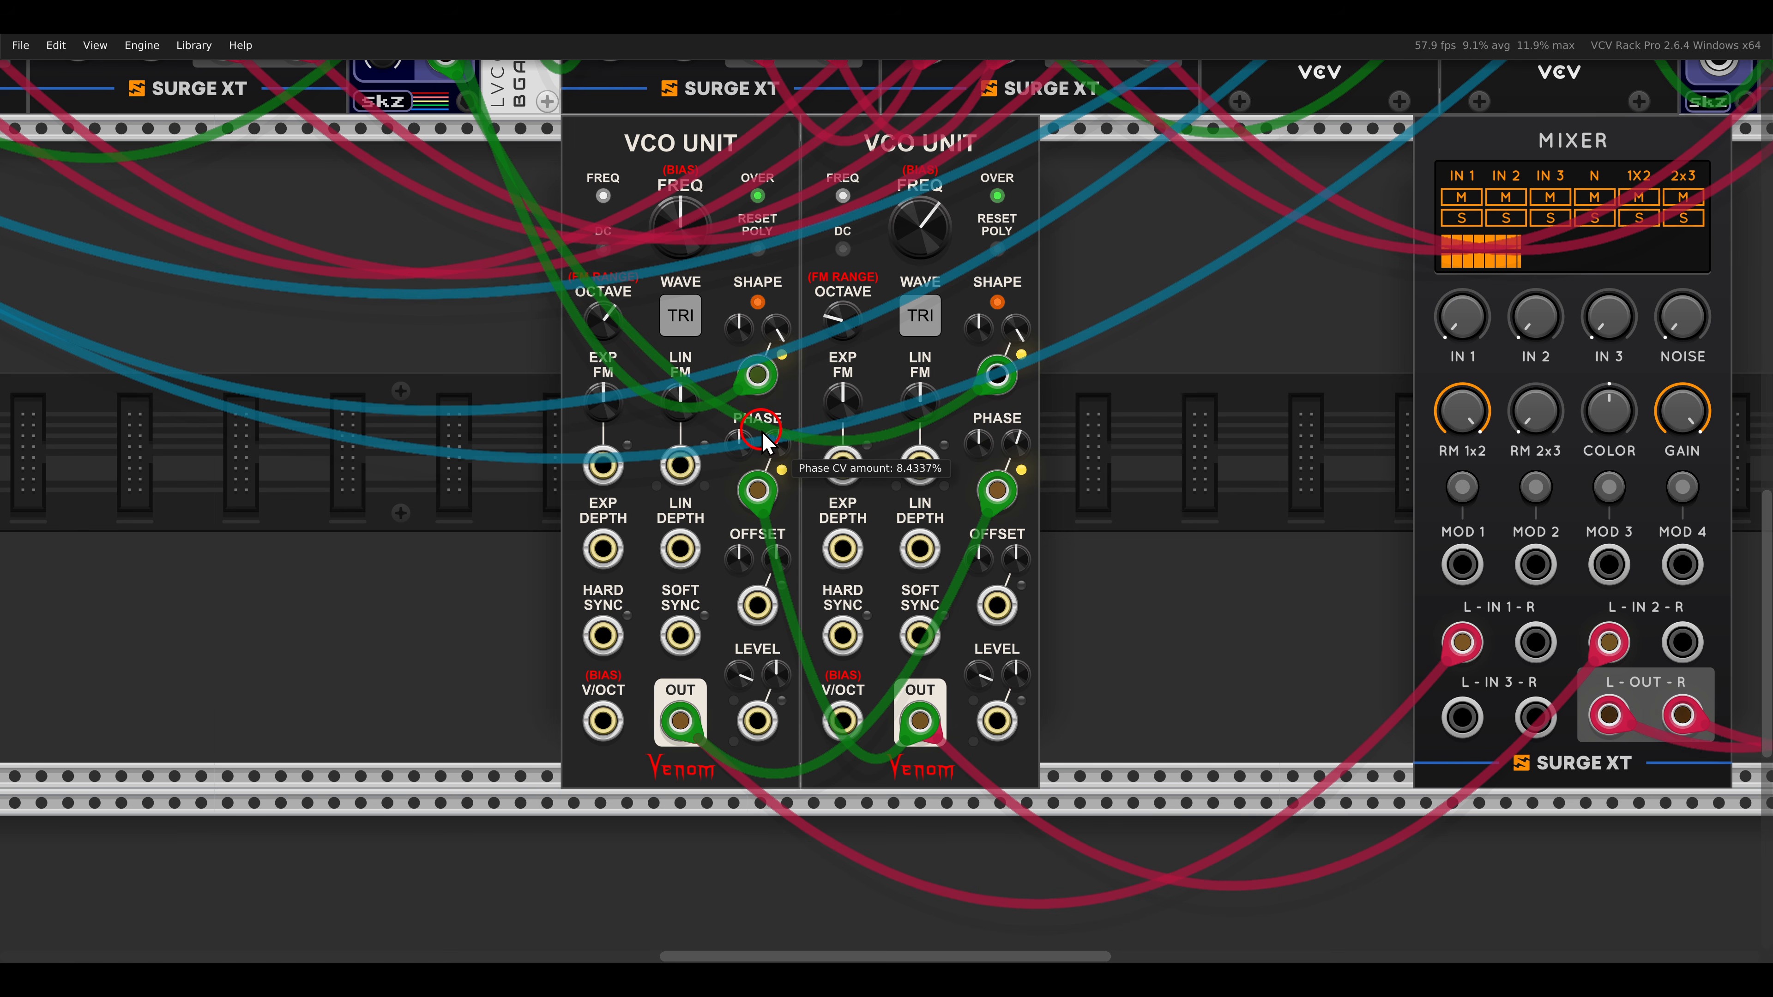
Make room between the two VCO Units, search the module library for "venom vca" and add VCA Mix 4 there.
{"action": "left_click_drag", "start_coordinate": [816, 159], "coordinate": [1028, 166]}
{"action": "right_click", "coordinate": [944, 239]}
{"action": "key", "text": "BackSpace"}
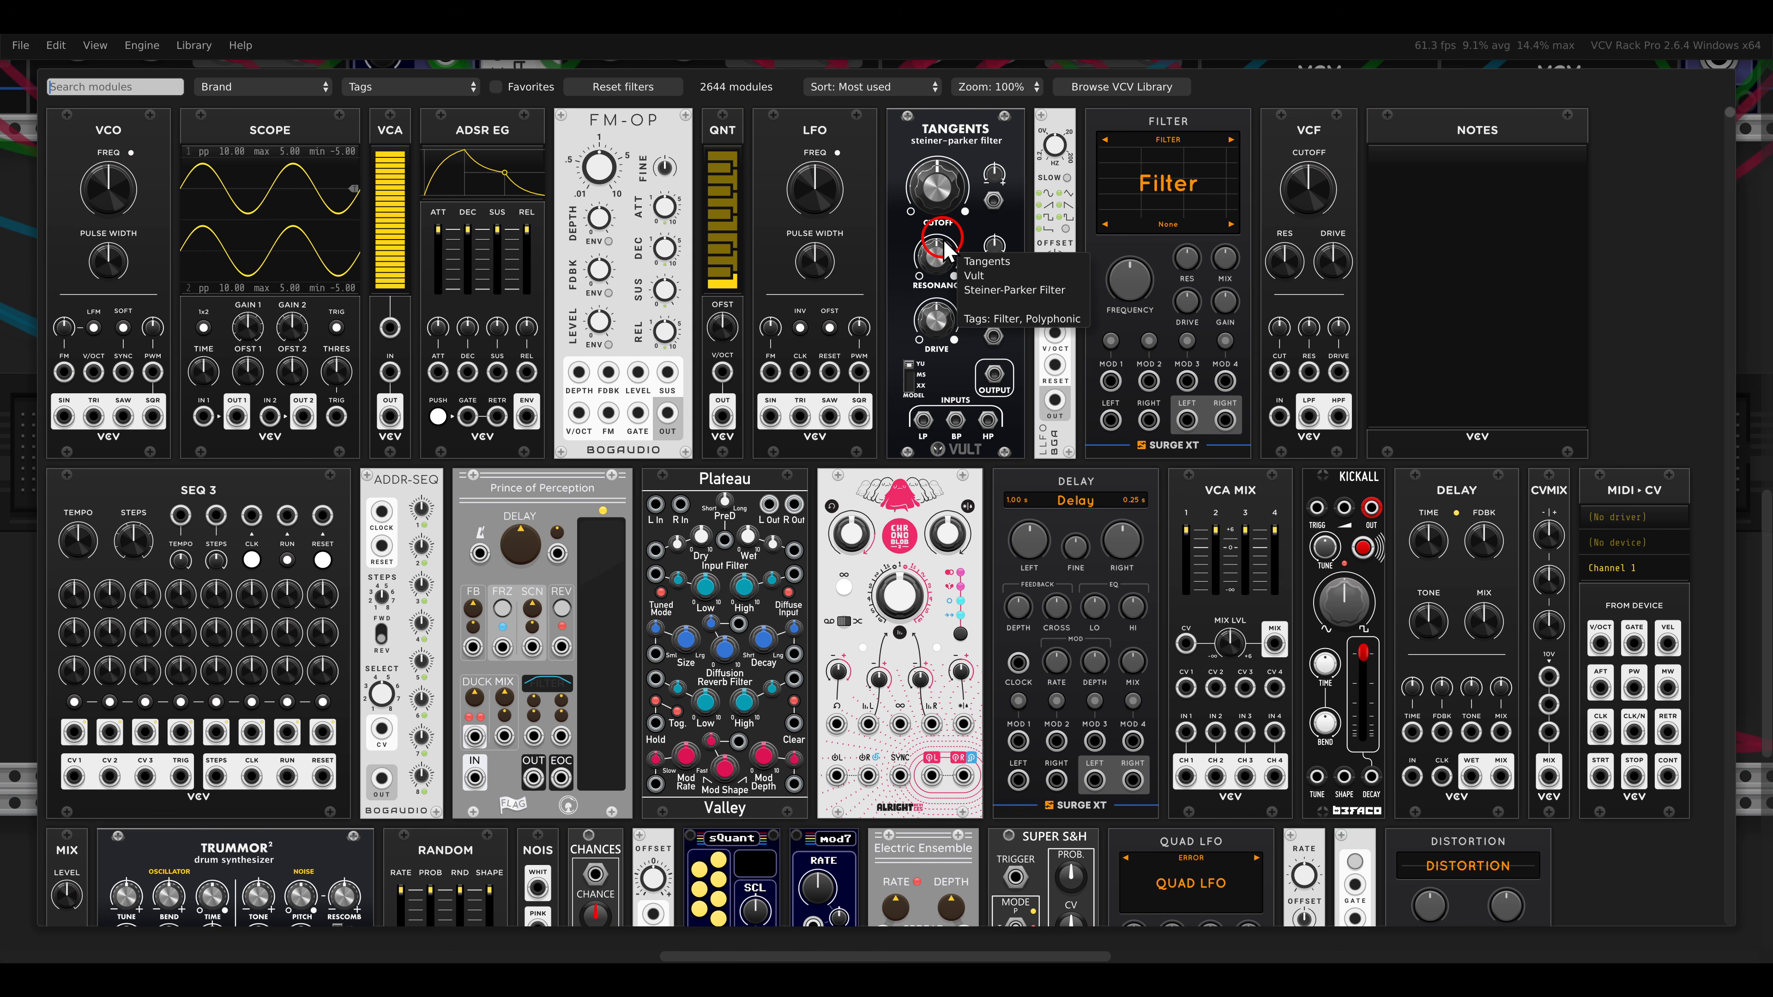
{"action": "type", "text": "venom vca"}
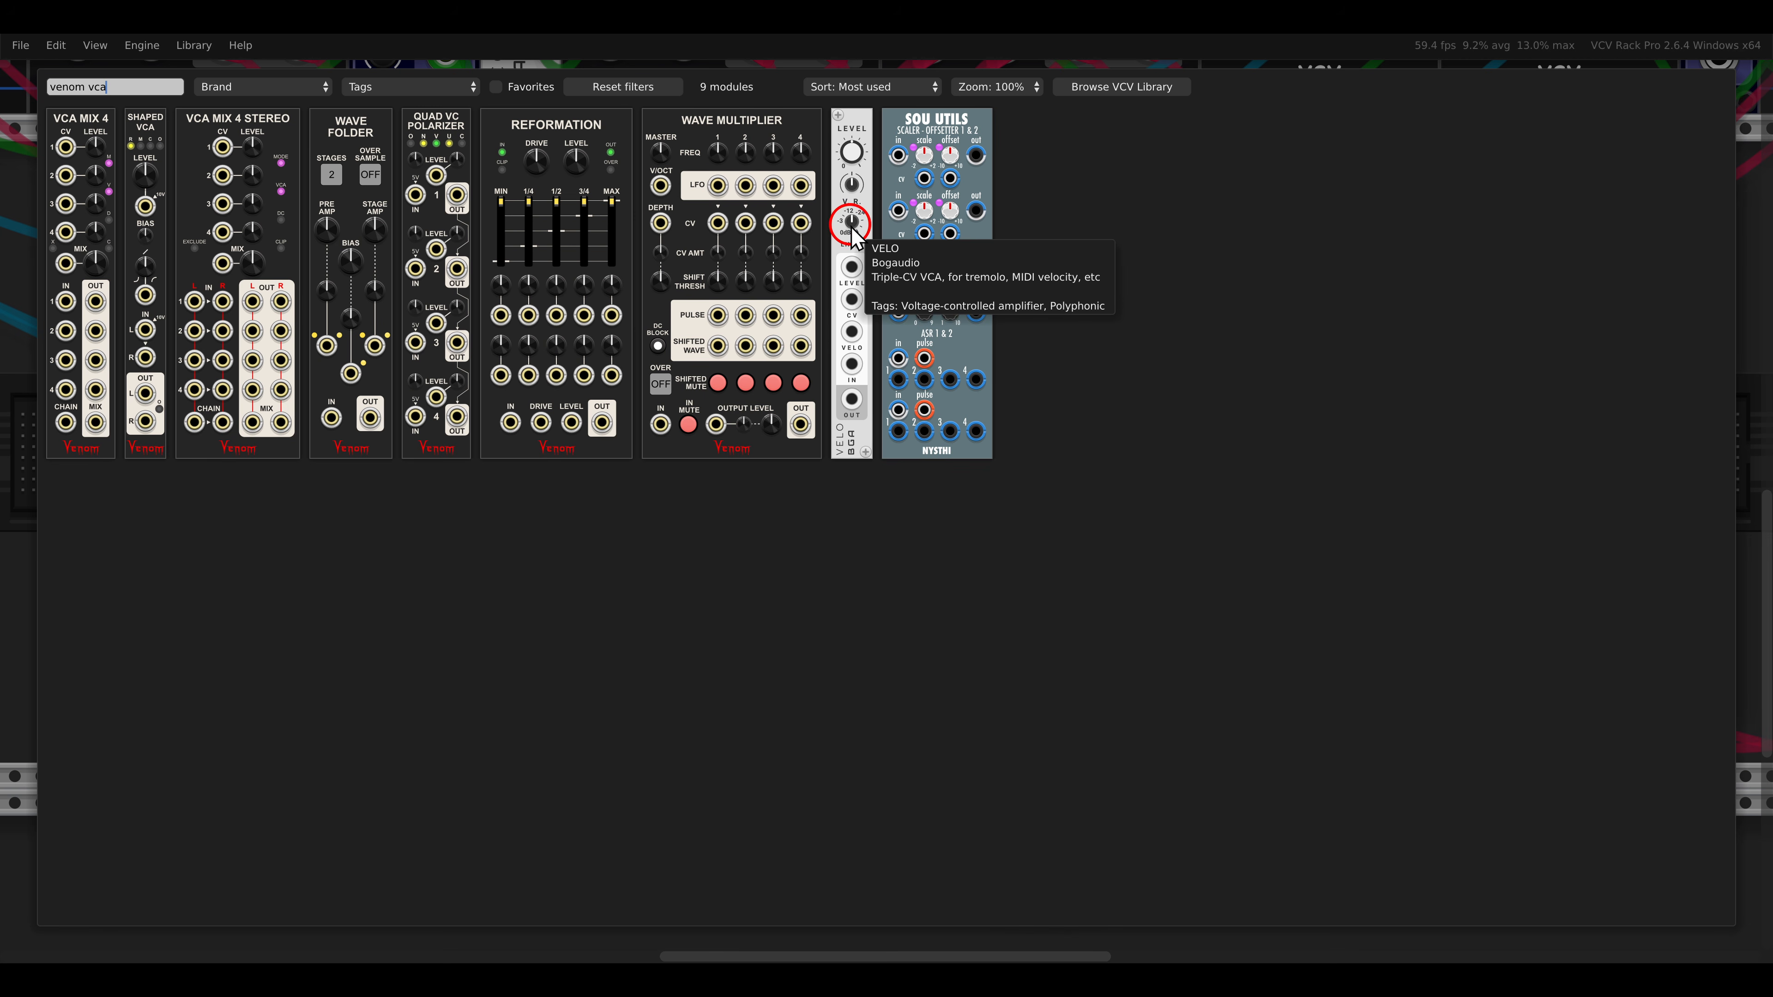
{"action": "left_click", "coordinate": [74, 154]}
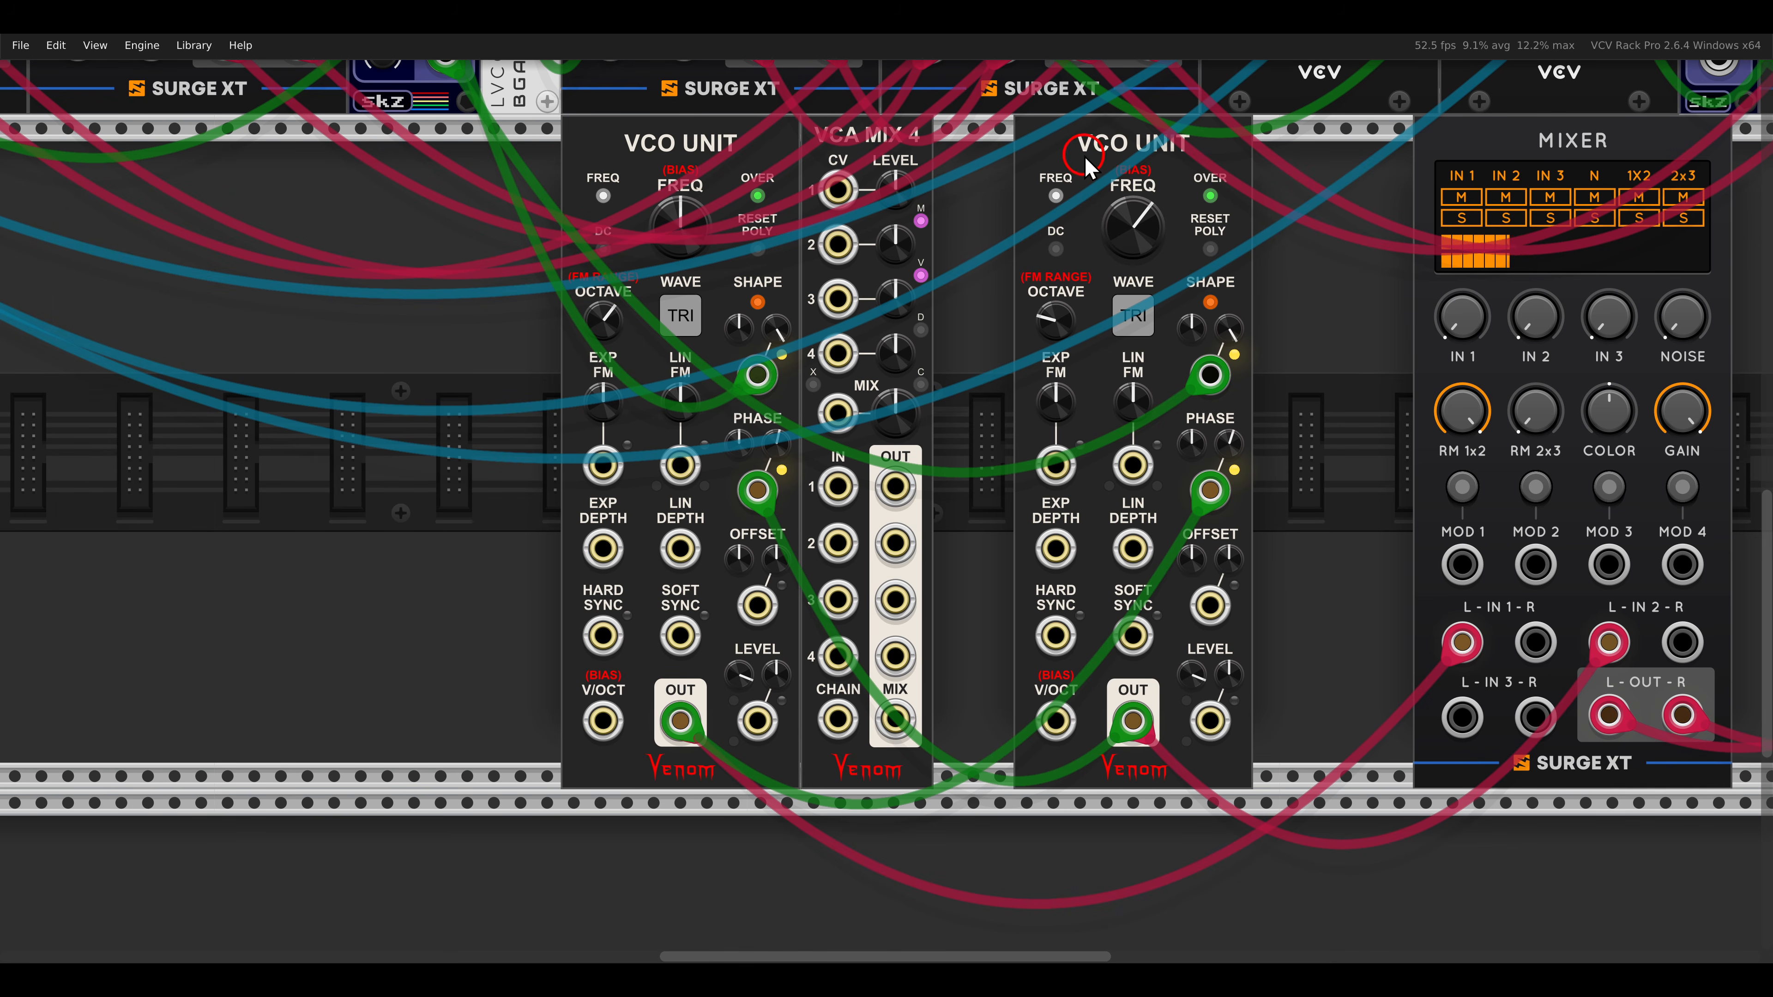
Move the second VCO Unit against VCA Mix 4 and route both phase-modulation connections through VCA Mix 4's channels 1 and 2.
{"action": "left_click_drag", "start_coordinate": [1084, 167], "coordinate": [1004, 168]}
{"action": "mouse_move", "coordinate": [757, 489]}
{"action": "left_mouse_down"}
{"action": "mouse_move", "coordinate": [838, 487]}
{"action": "mouse_move", "coordinate": [756, 489]}
{"action": "left_mouse_up"}
{"action": "mouse_move", "coordinate": [1130, 489]}
{"action": "left_mouse_down"}
{"action": "mouse_move", "coordinate": [837, 544]}
{"action": "mouse_move", "coordinate": [1089, 552]}
{"action": "mouse_move", "coordinate": [1130, 489]}
{"action": "left_mouse_up"}
Move the first VCO Unit away from VCA Mix 4, search the module library for "7" and add a mod7 module between them.
{"action": "left_click_drag", "start_coordinate": [769, 127], "coordinate": [520, 162]}
{"action": "right_click", "coordinate": [645, 239]}
{"action": "type", "text": "7"}
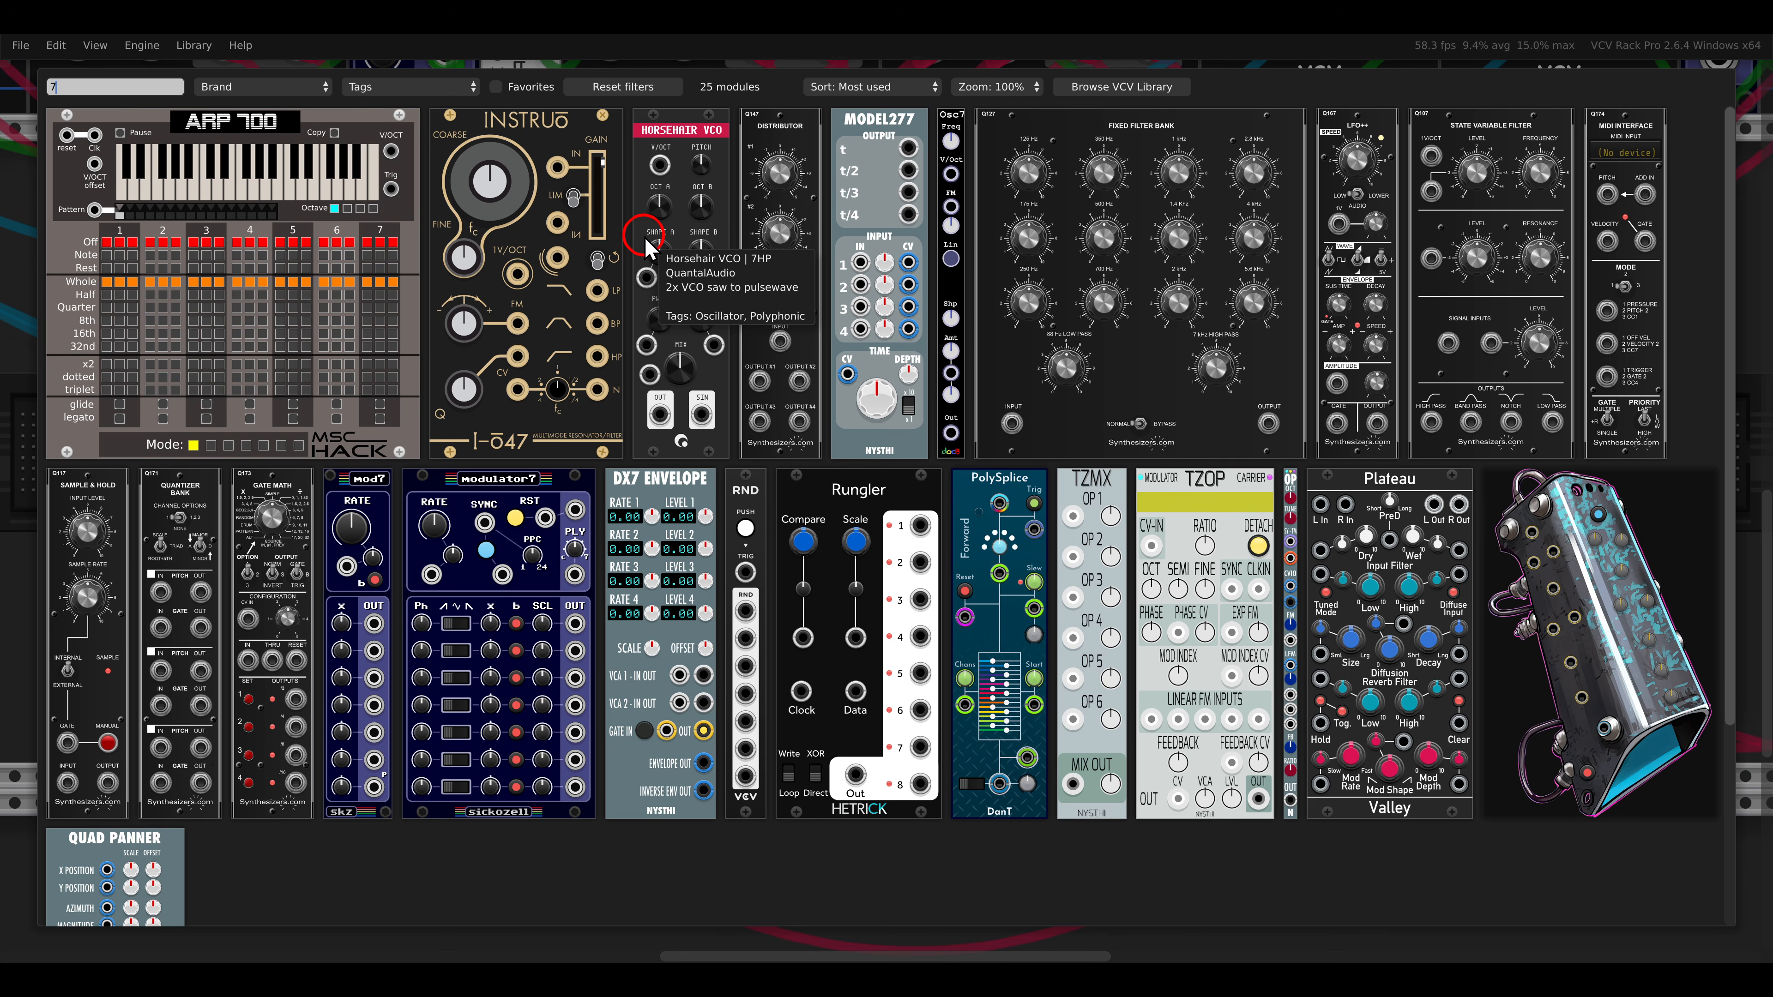
{"action": "left_click_drag", "start_coordinate": [370, 482], "coordinate": [676, 381]}
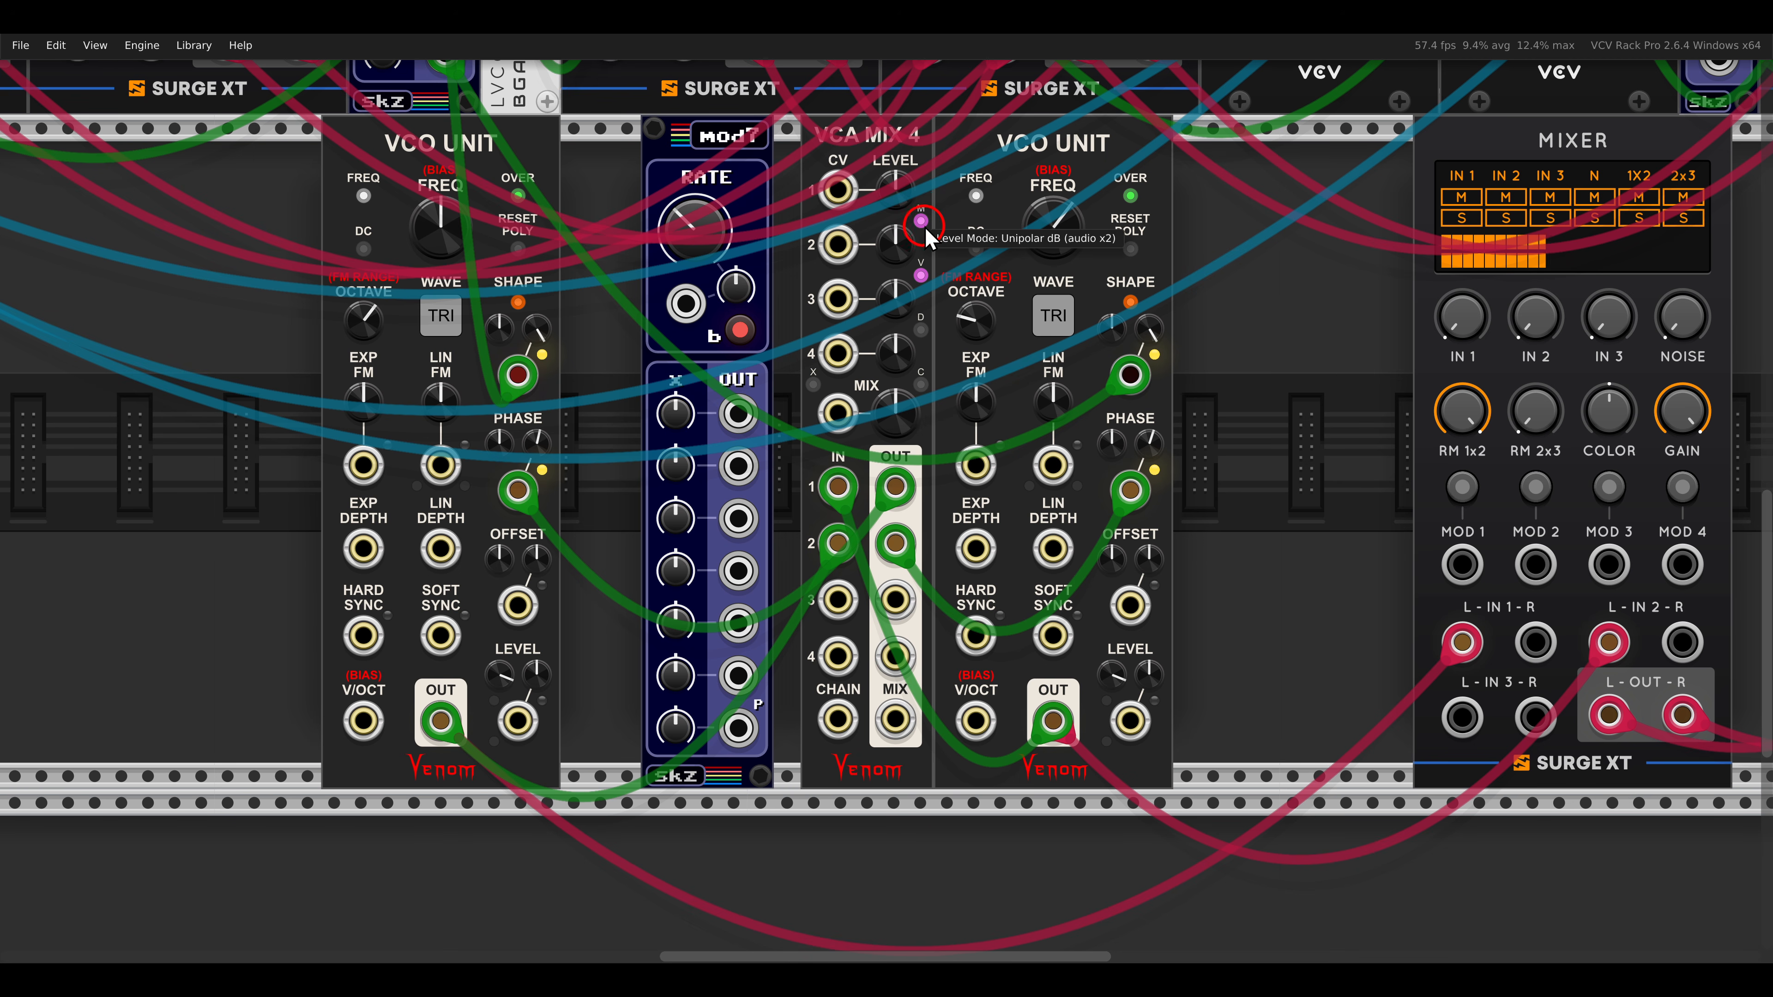
Set VCA Mix 4's VCA Mode to Bipolar linear - CV unclamped and its Level Mode to Bipolar % (CV).
{"action": "right_click", "coordinate": [921, 276]}
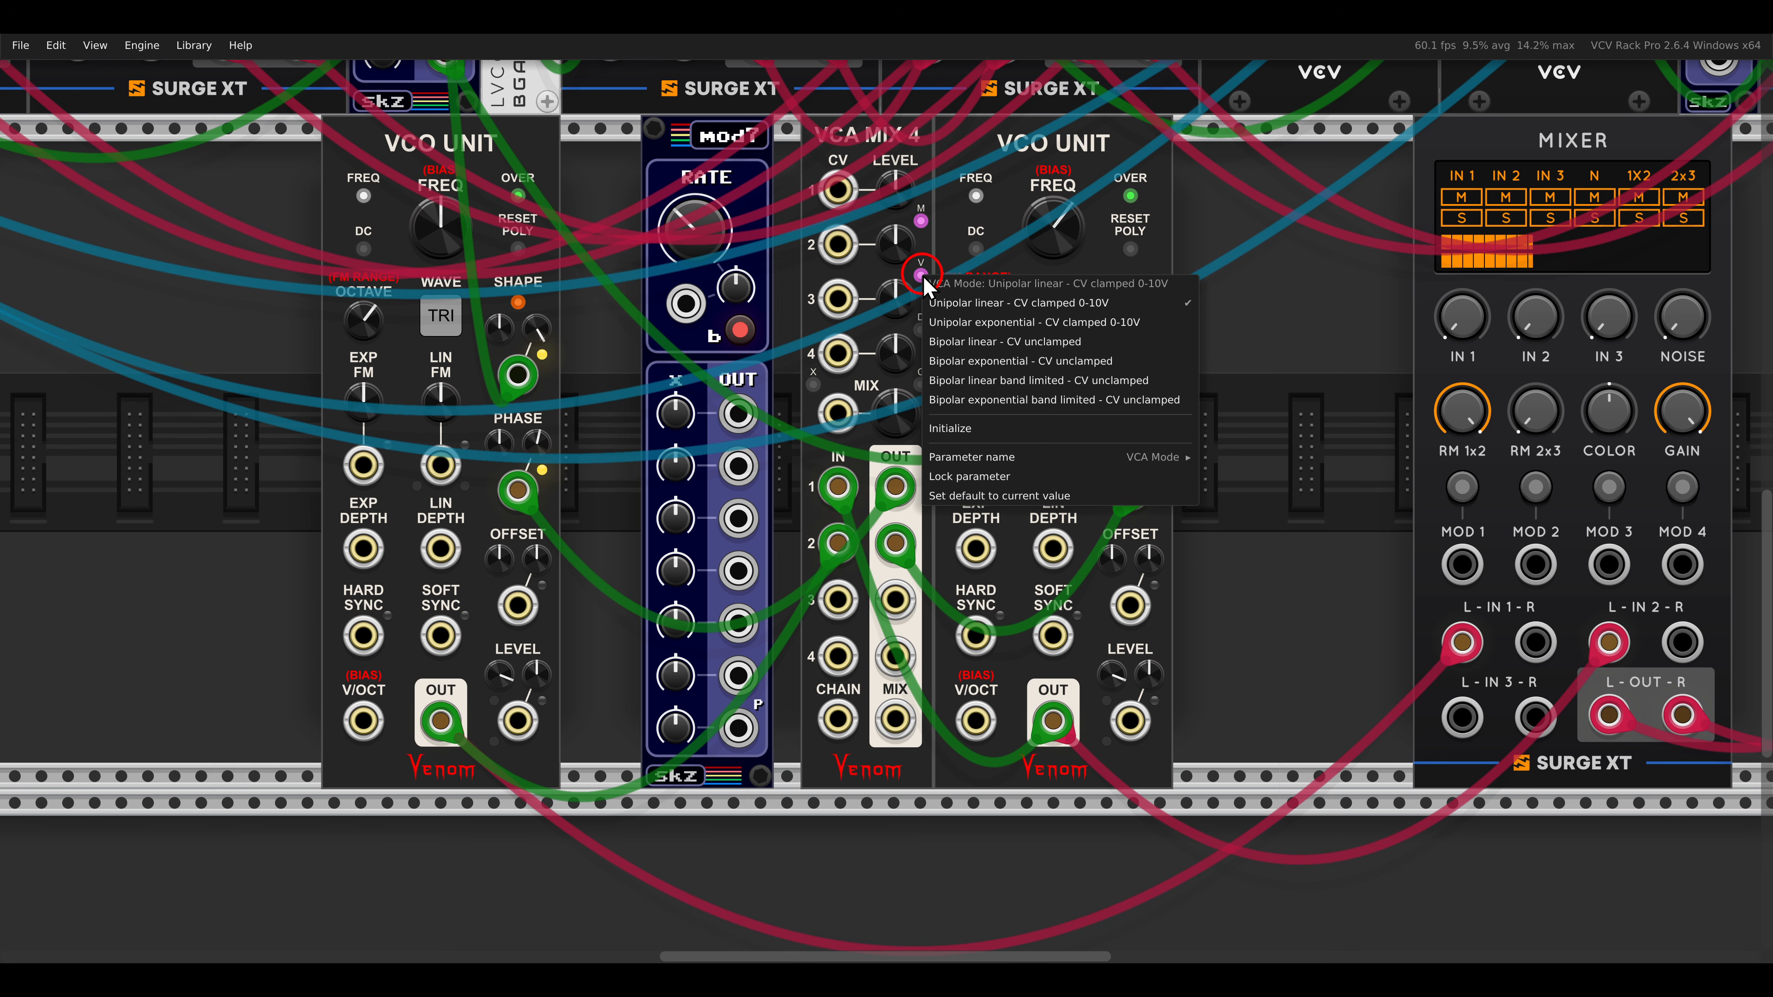
{"action": "left_click", "coordinate": [958, 342]}
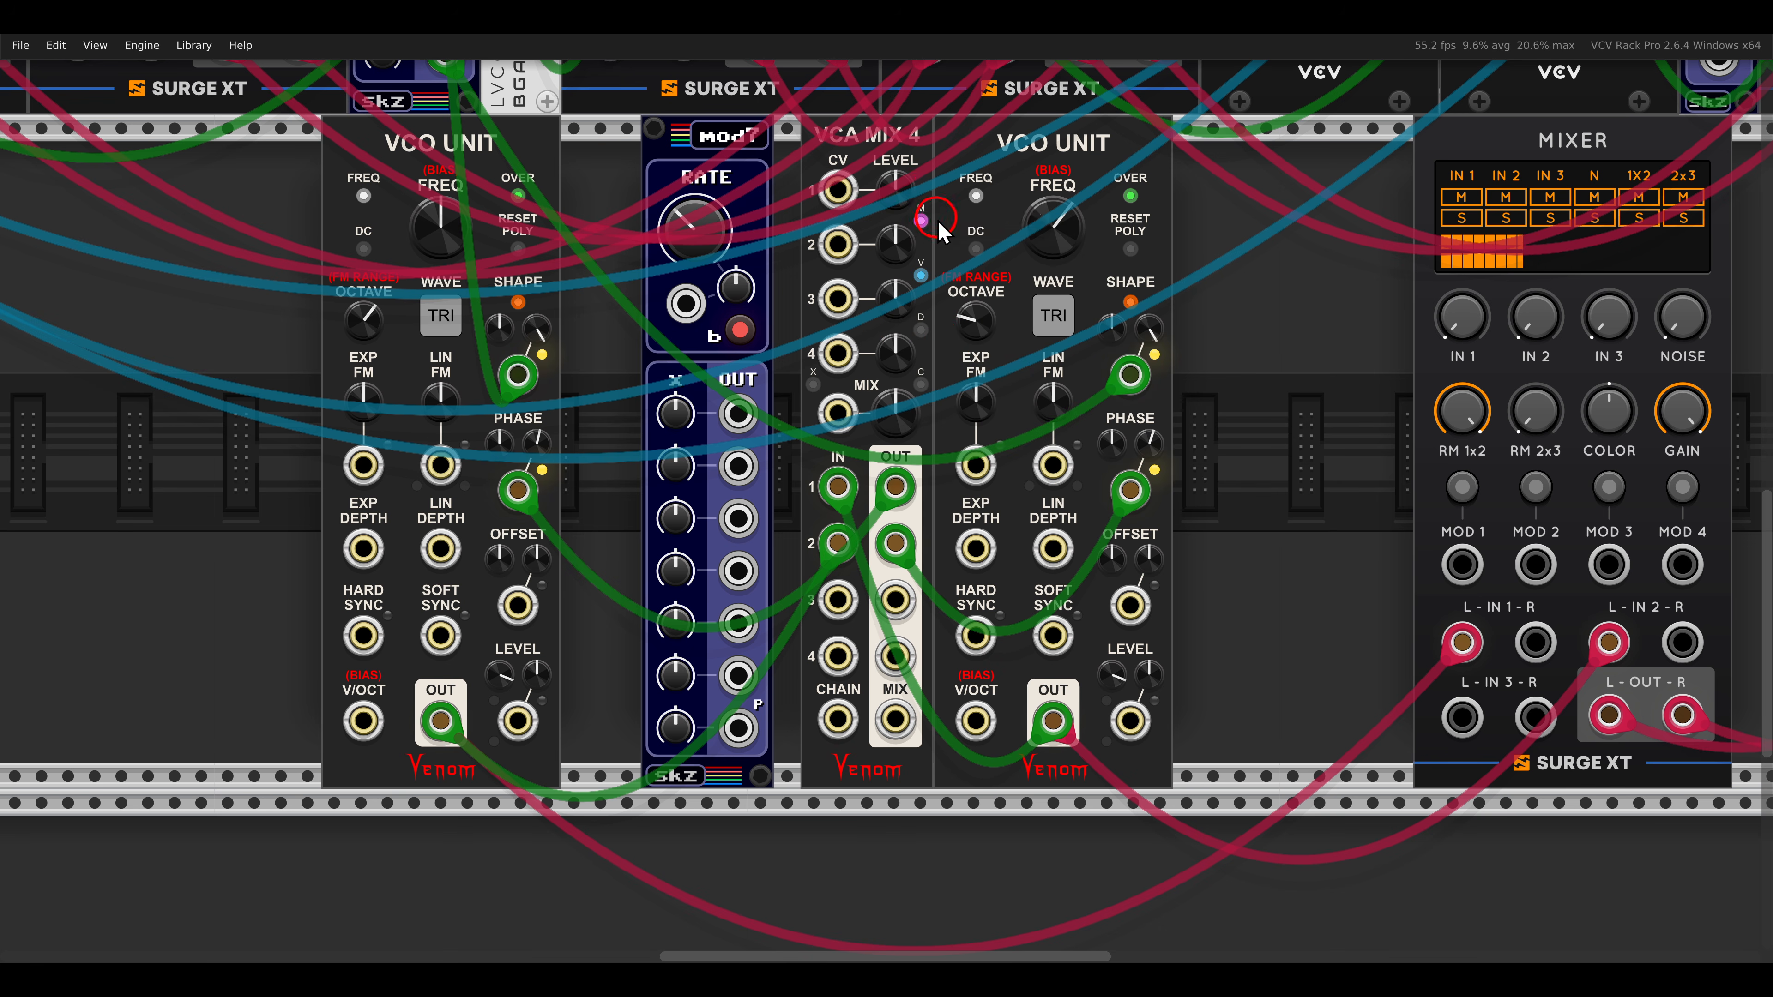
{"action": "right_click", "coordinate": [922, 277]}
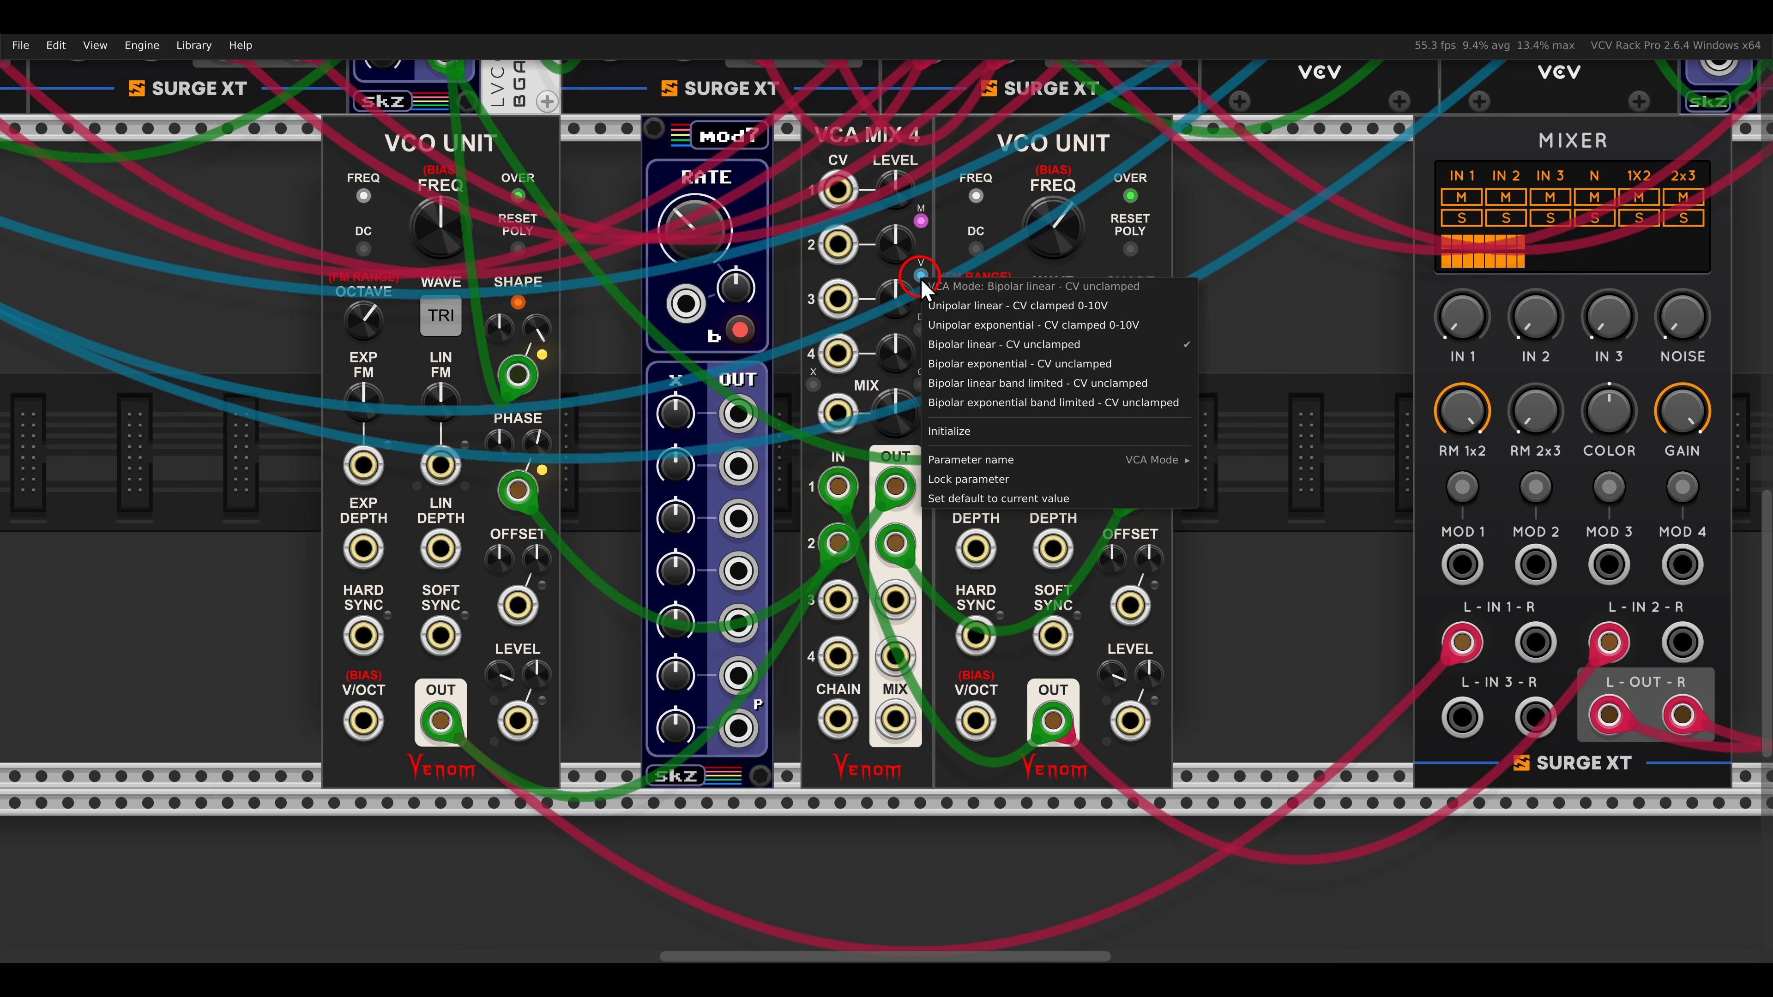
{"action": "right_click", "coordinate": [921, 220]}
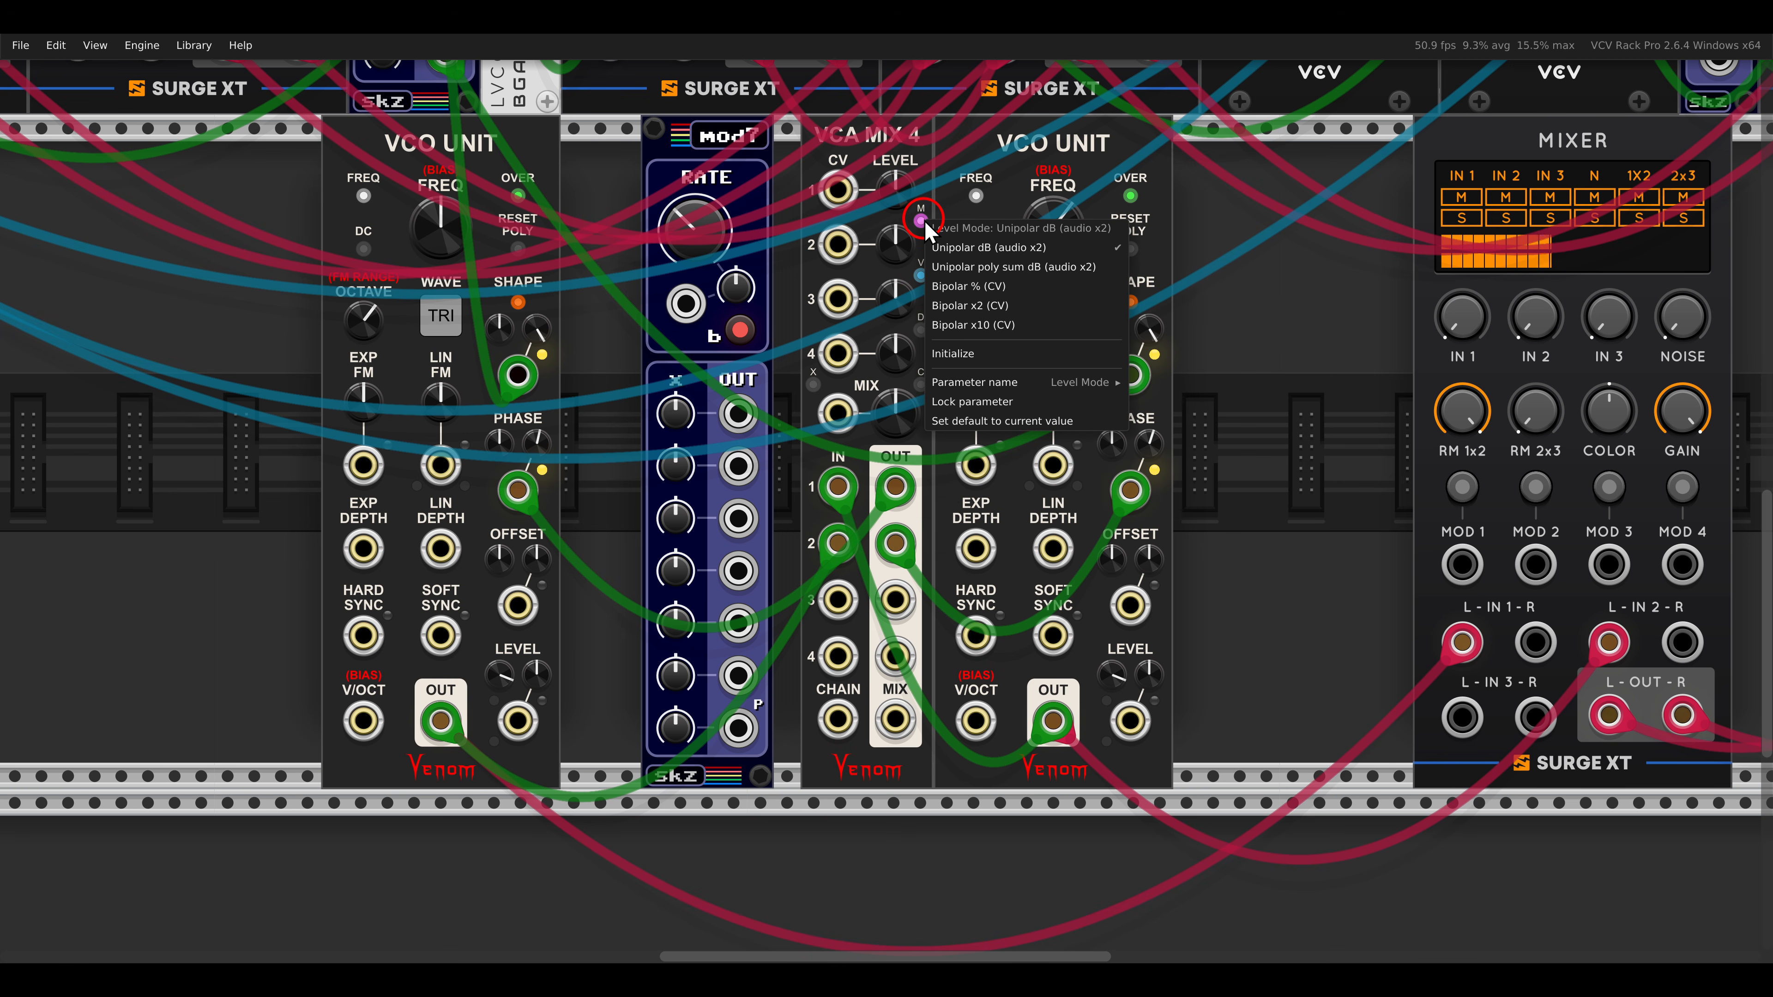
{"action": "left_click", "coordinate": [942, 288]}
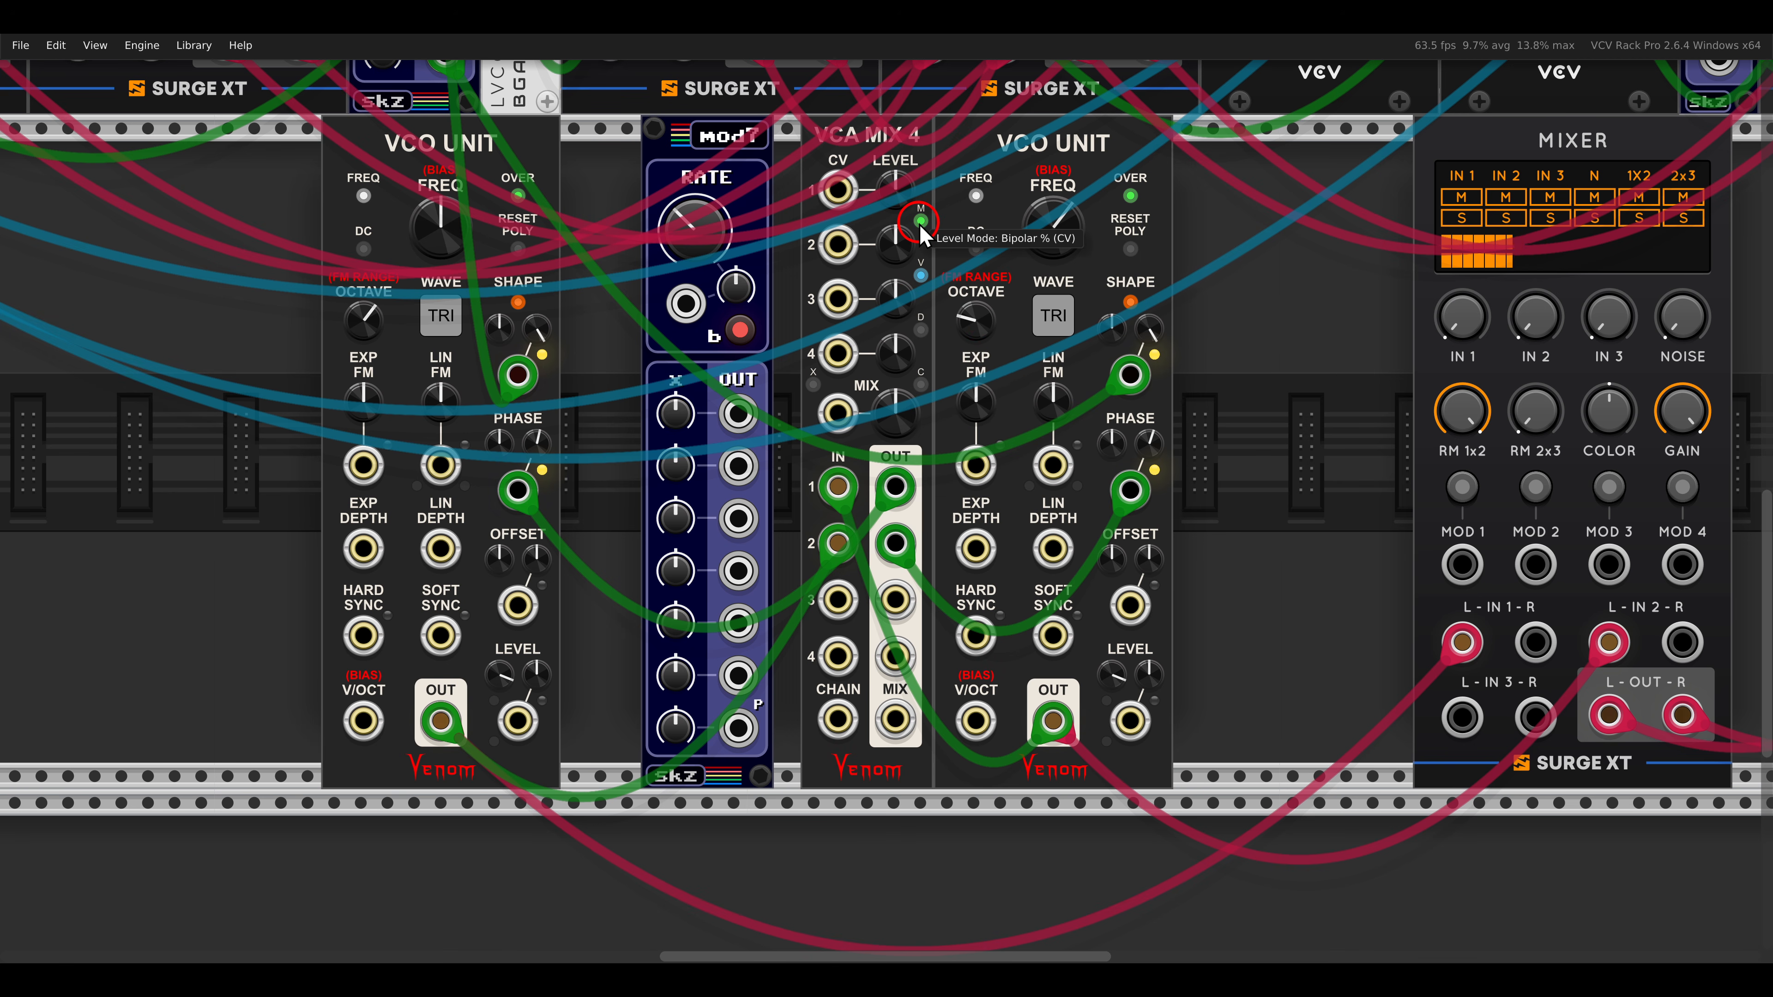
{"action": "left_click_drag", "start_coordinate": [907, 308], "coordinate": [881, 147]}
{"action": "right_click", "coordinate": [920, 276]}
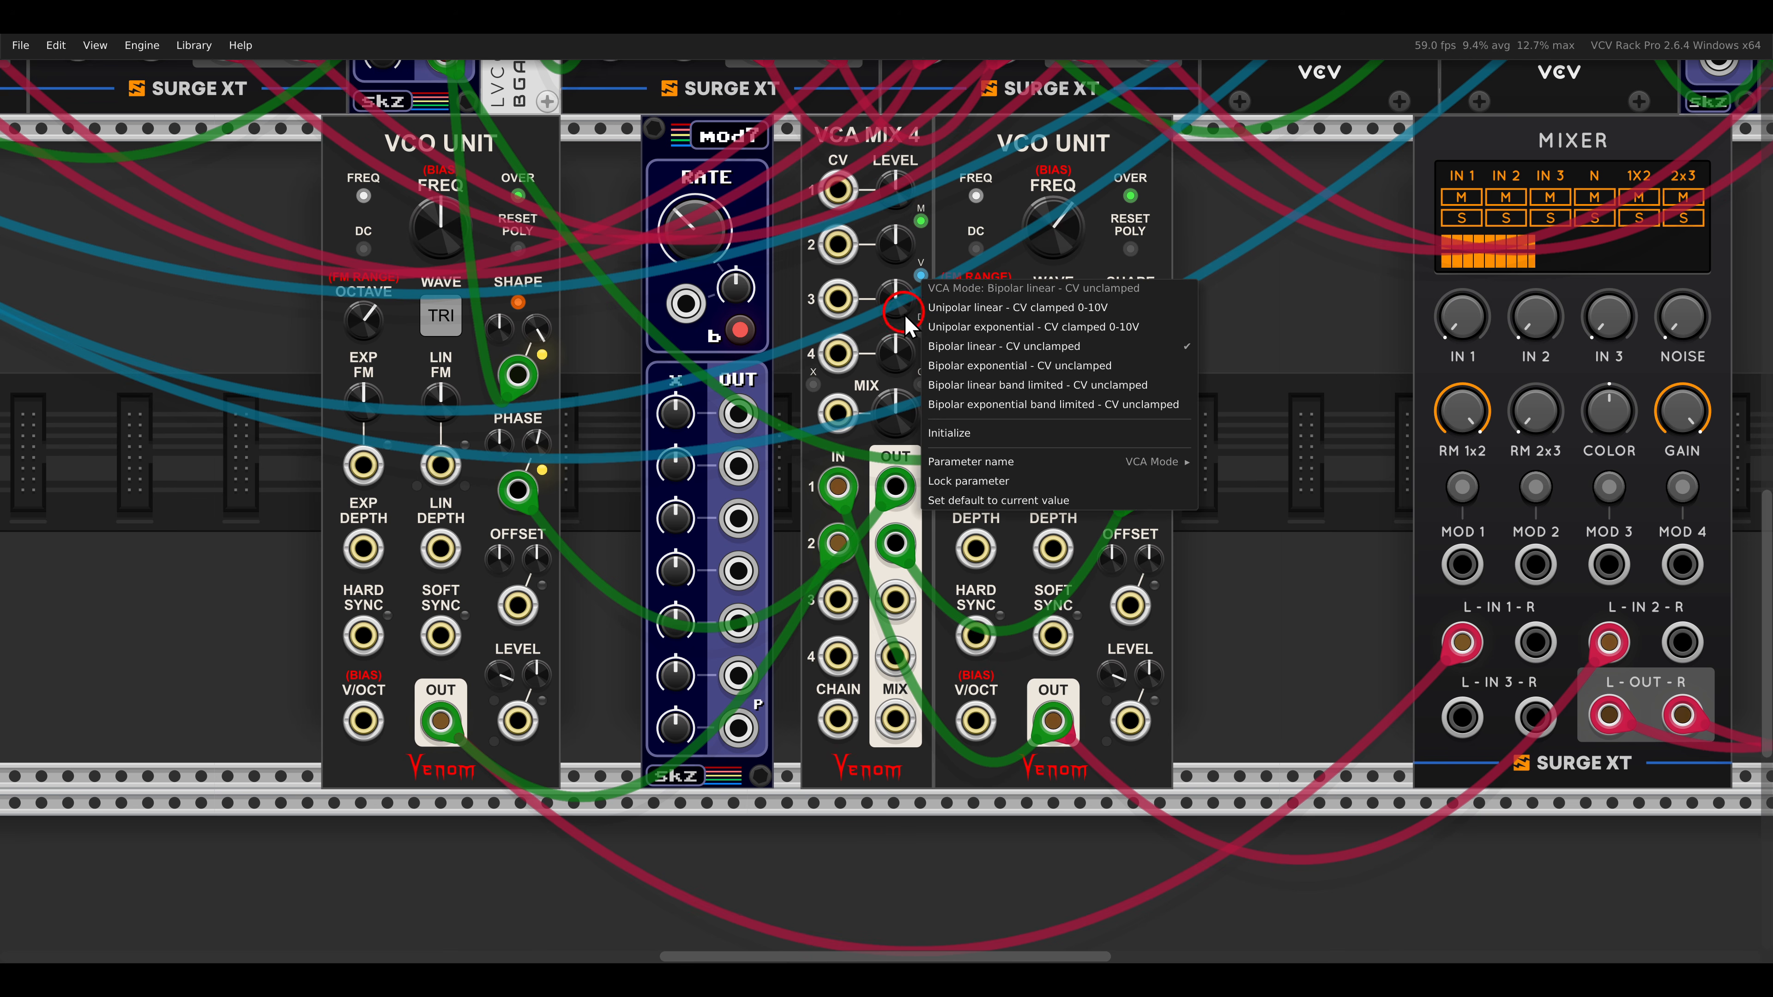
{"action": "left_click", "coordinate": [893, 143]}
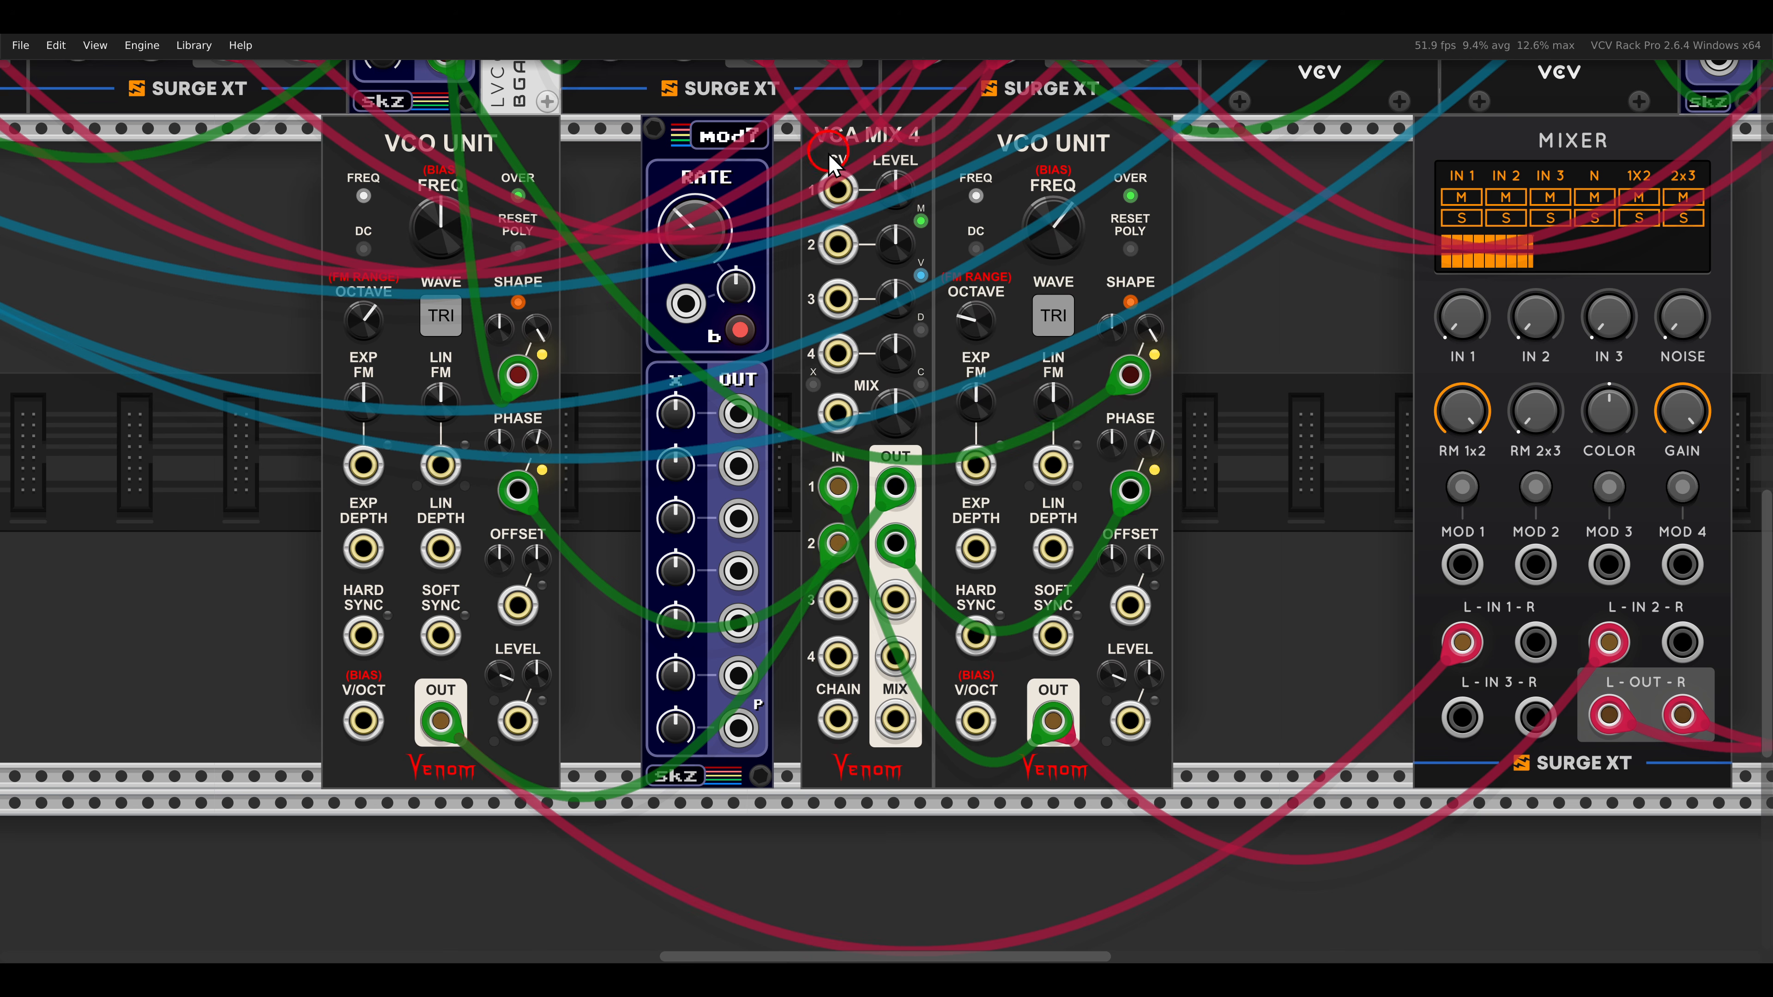
Patch mod7's first two outputs to VCA Mix 4's CV inputs 1 and 2, raise both channel levels and adjust mod7's first two knobs.
{"action": "left_click_drag", "start_coordinate": [858, 208], "coordinate": [840, 257]}
{"action": "left_click_drag", "start_coordinate": [892, 195], "coordinate": [891, 154]}
{"action": "left_click_drag", "start_coordinate": [896, 235], "coordinate": [803, 56]}
{"action": "left_click_drag", "start_coordinate": [680, 414], "coordinate": [686, 436]}
{"action": "left_click_drag", "start_coordinate": [684, 458], "coordinate": [683, 509]}
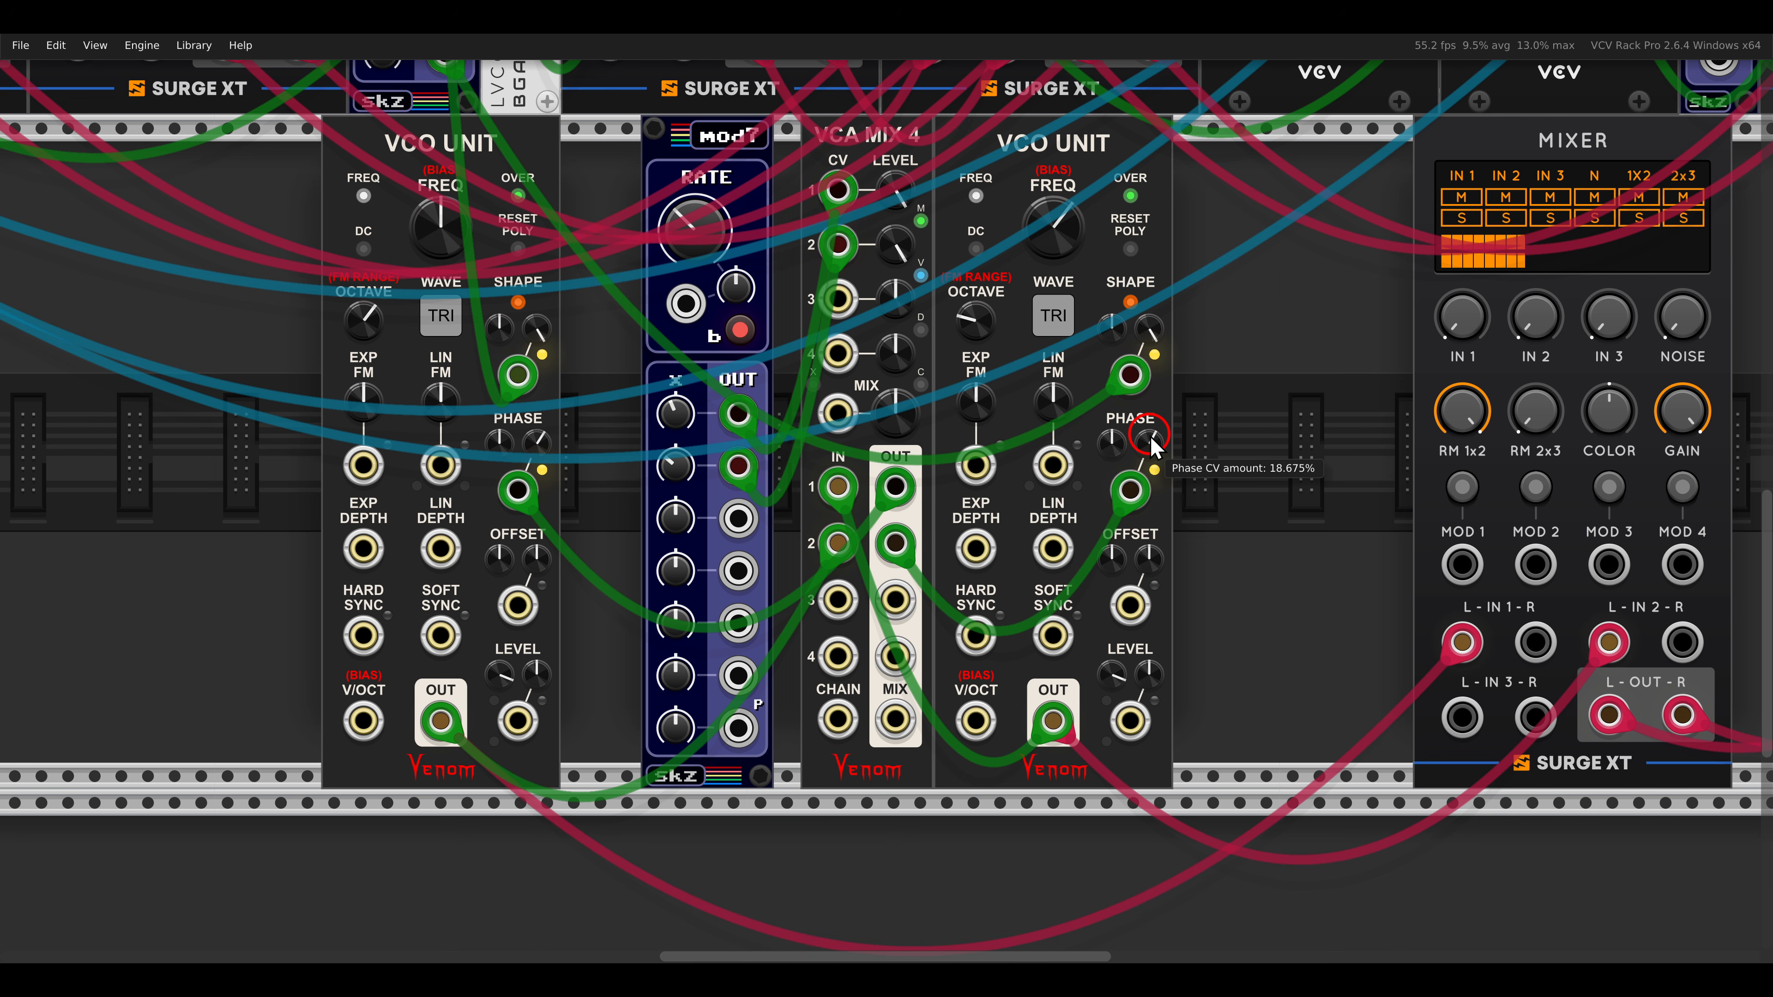
Move the first VCO Unit against the mod7 module in the second row.
{"action": "scroll", "coordinate": [1150, 436], "scroll_direction": "down", "scroll_amount": 3}
{"action": "left_click_drag", "start_coordinate": [1173, 356], "coordinate": [1250, 421]}
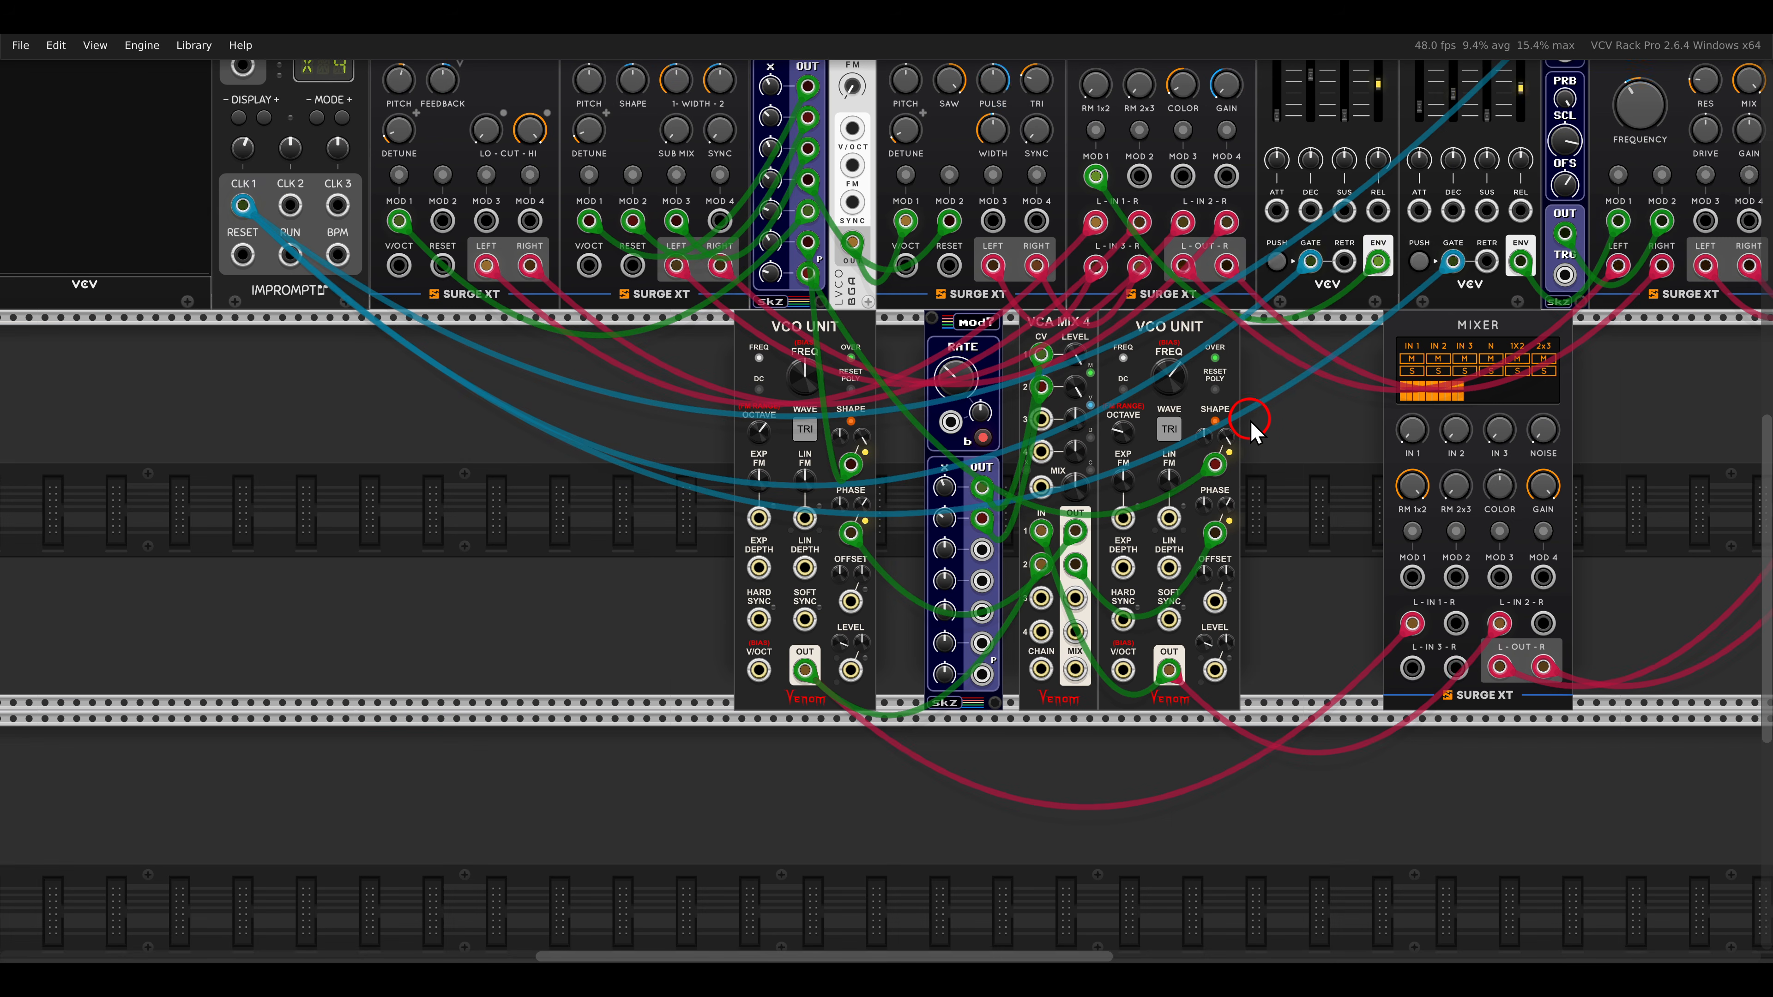
{"action": "left_click_drag", "start_coordinate": [841, 334], "coordinate": [889, 334]}
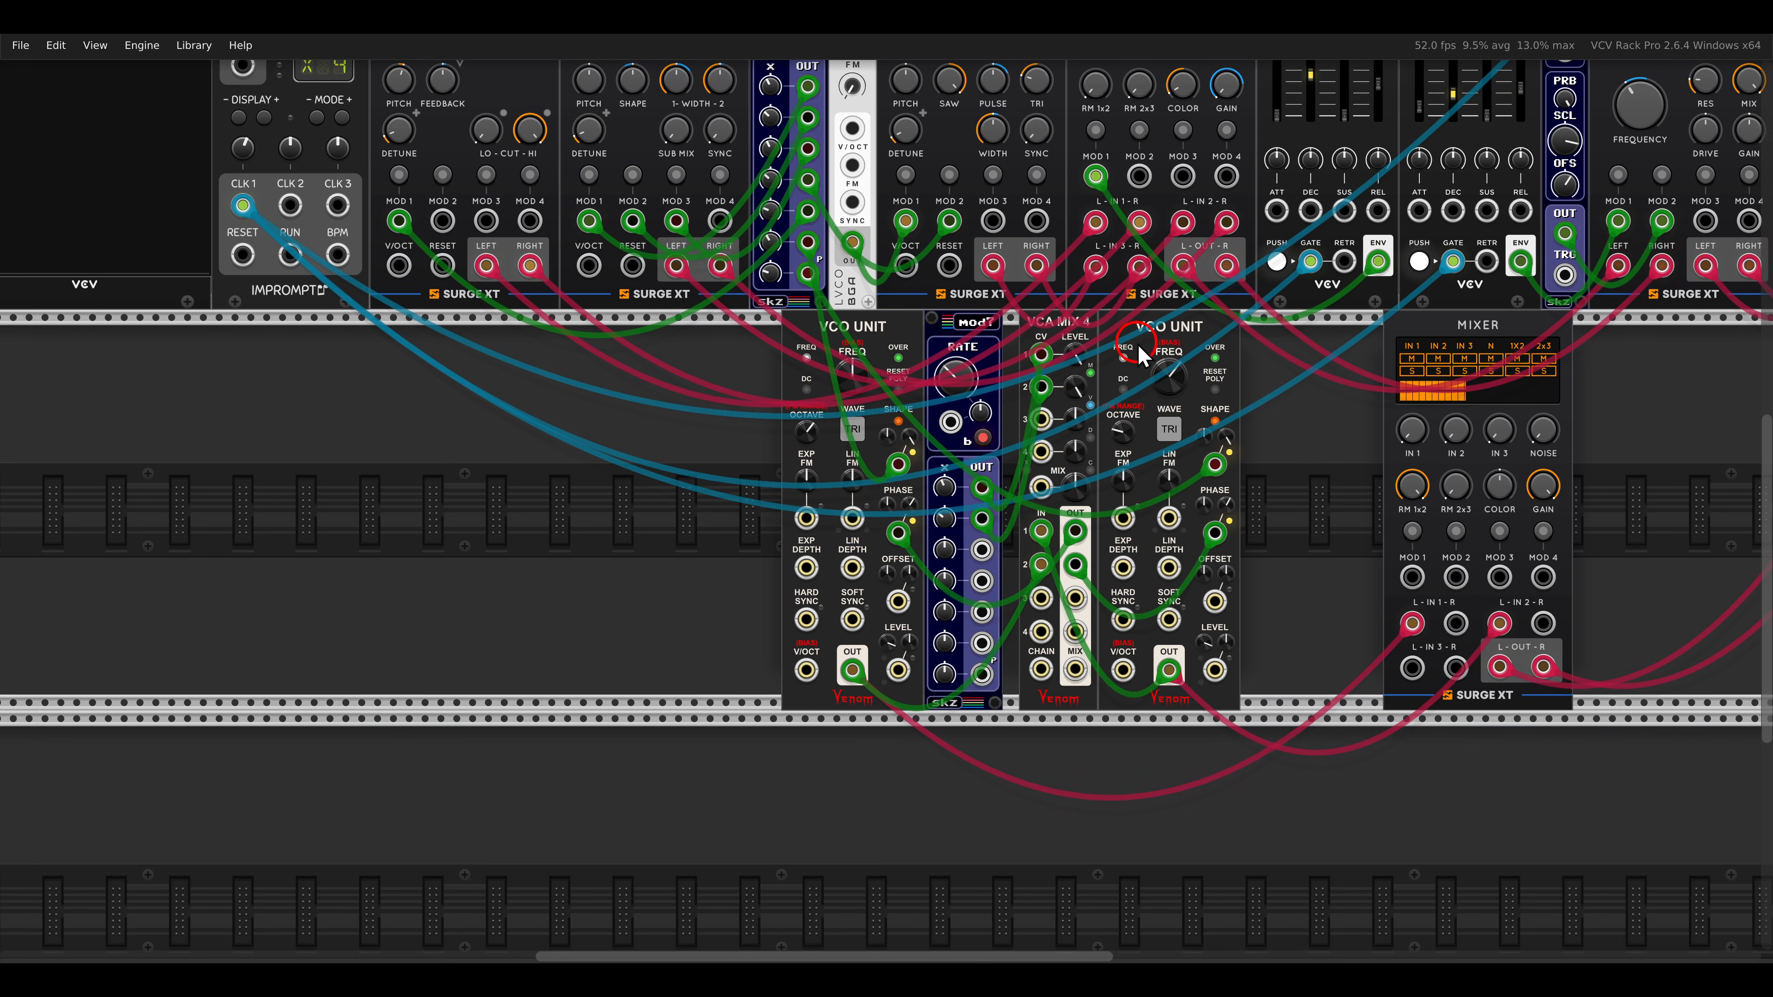
{"action": "left_click_drag", "start_coordinate": [1180, 336], "coordinate": [925, 339]}
{"action": "left_click_drag", "start_coordinate": [1305, 445], "coordinate": [1108, 419]}
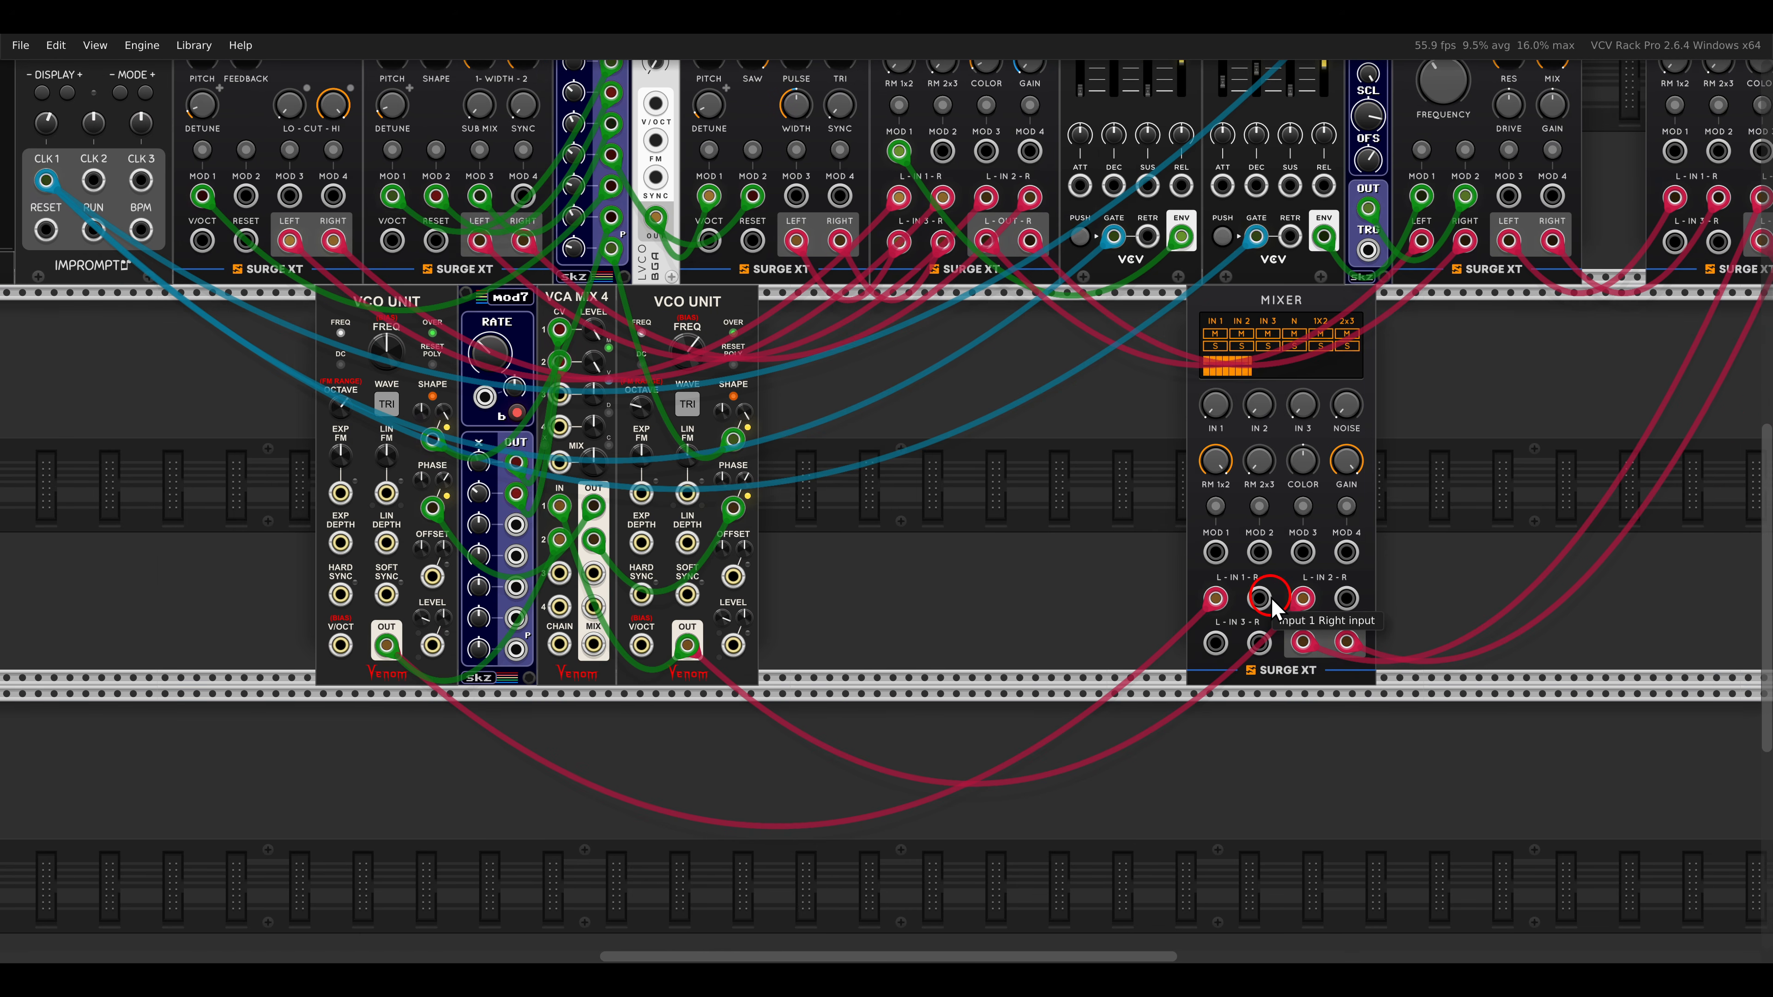
Search the module library for "galax" and add Sapphire Galaxy beside the second VCO Unit.
{"action": "right_click", "coordinate": [1076, 546]}
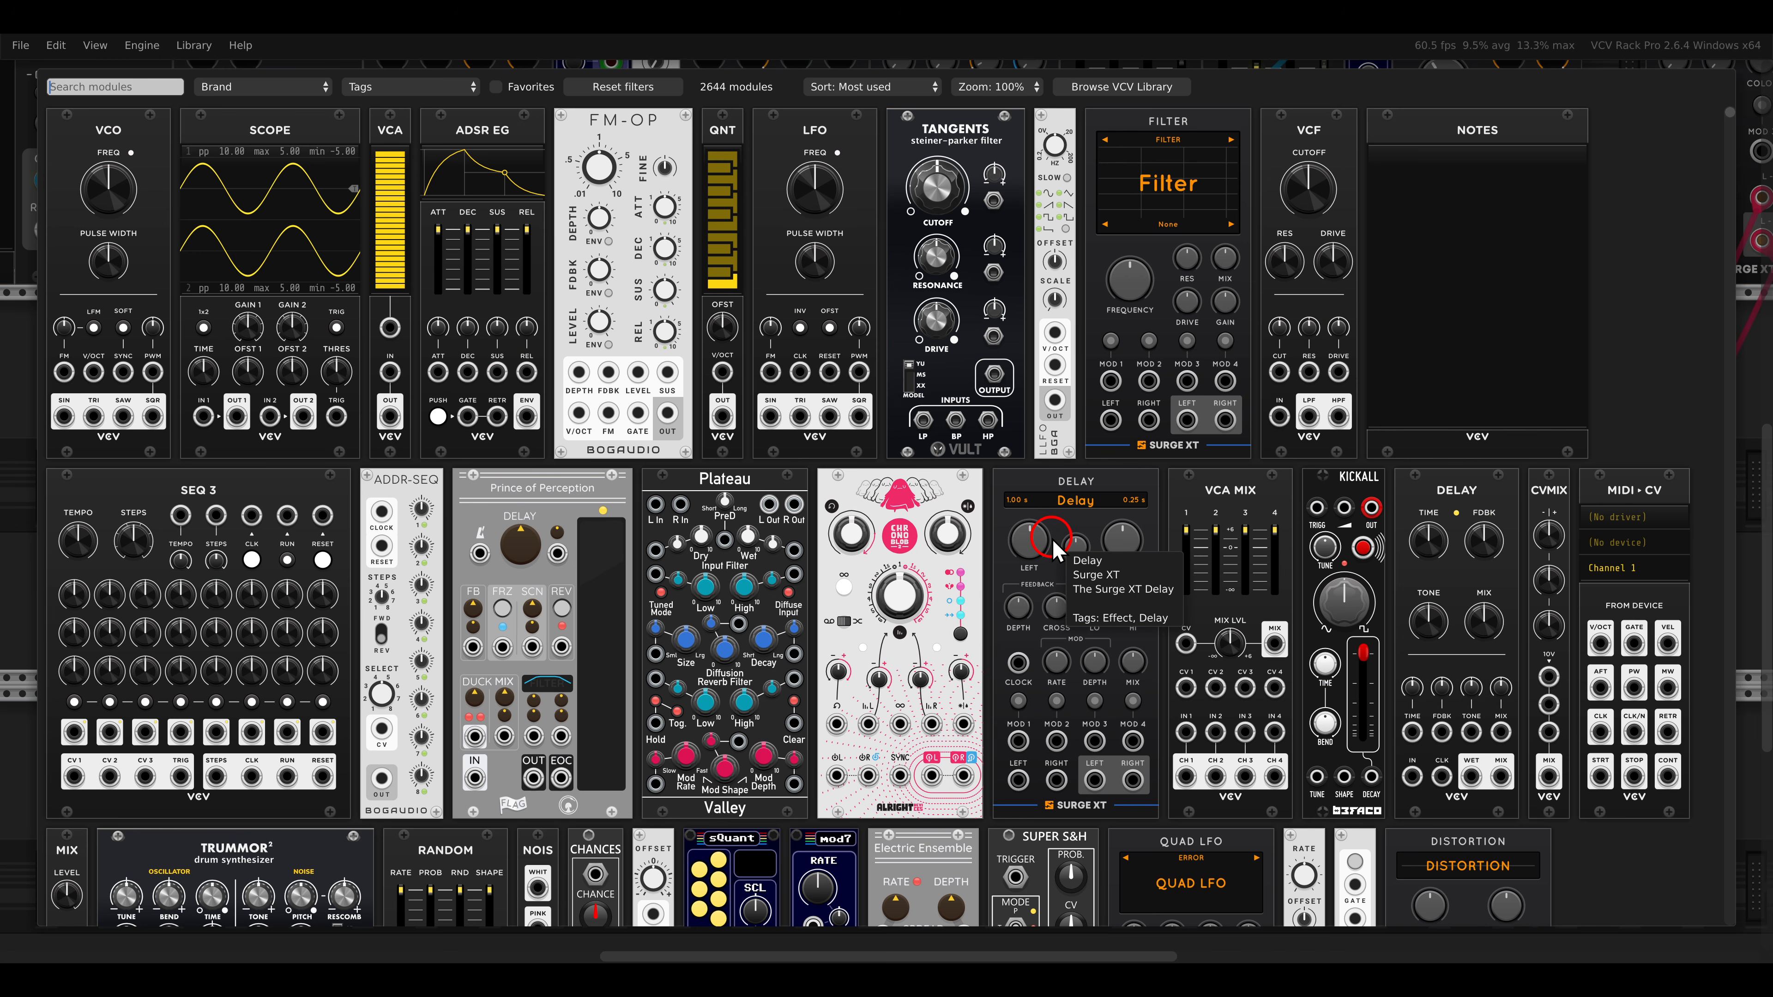
{"action": "type", "text": "galax"}
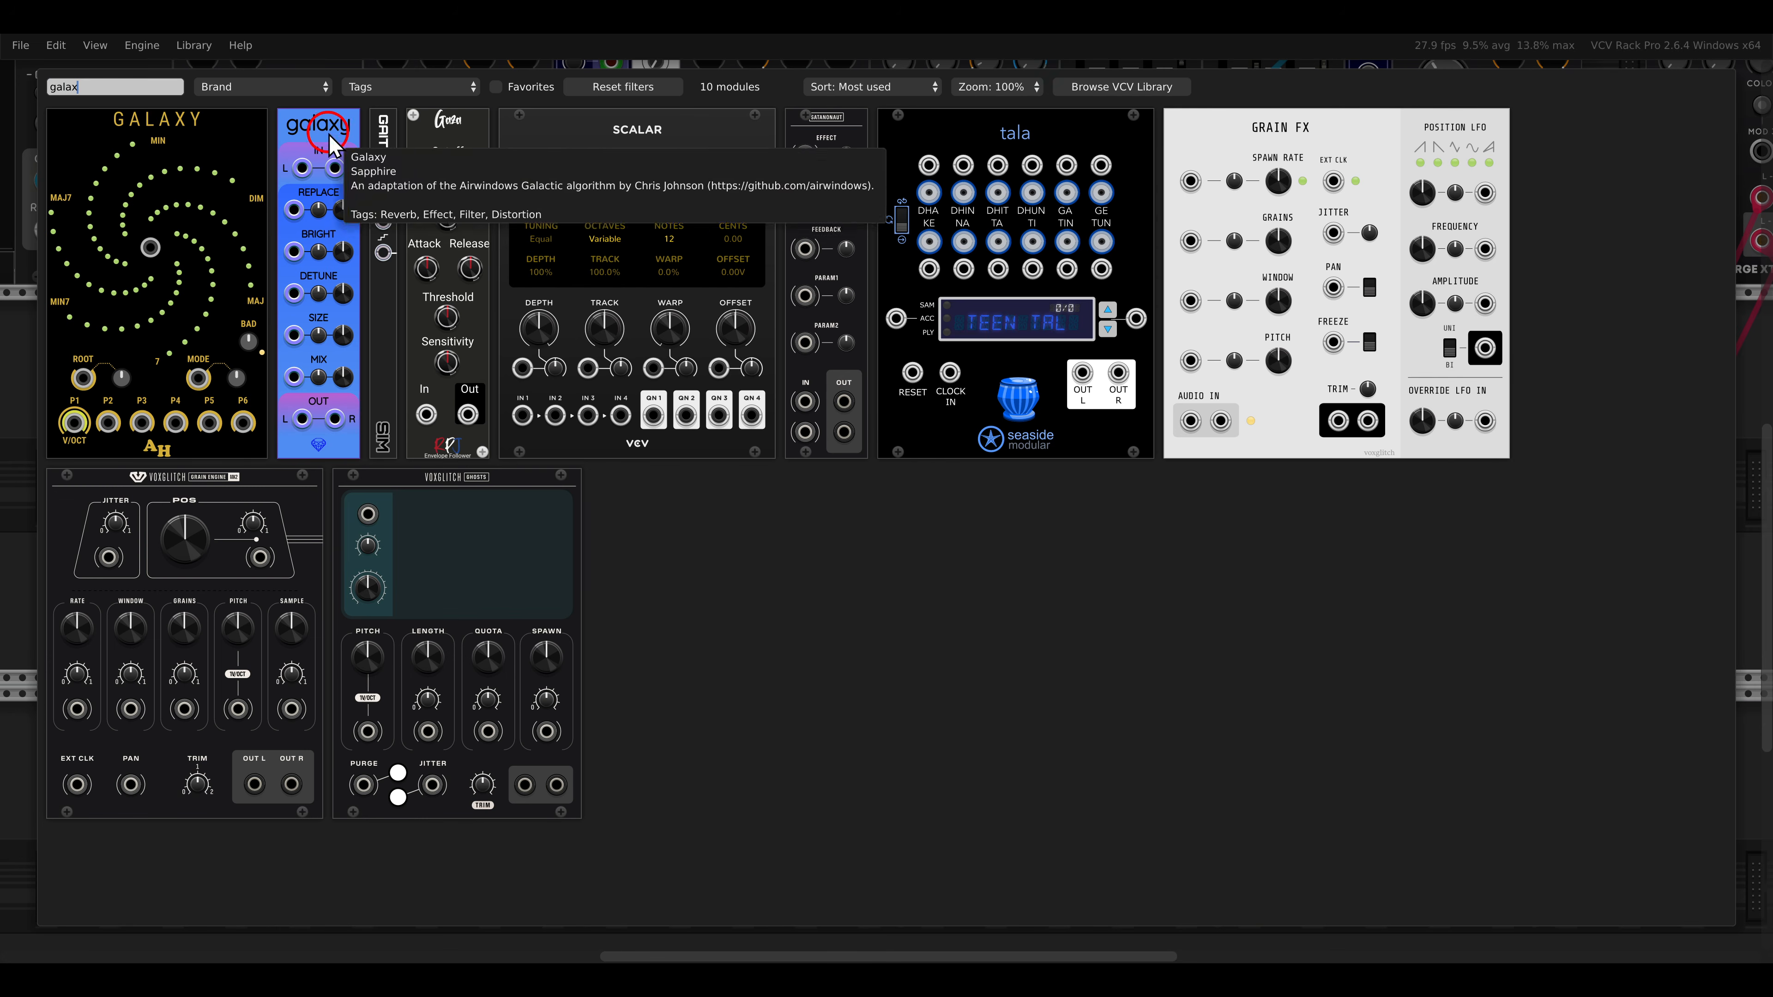
{"action": "left_click", "coordinate": [334, 135]}
{"action": "left_click_drag", "start_coordinate": [1369, 317], "coordinate": [824, 603]}
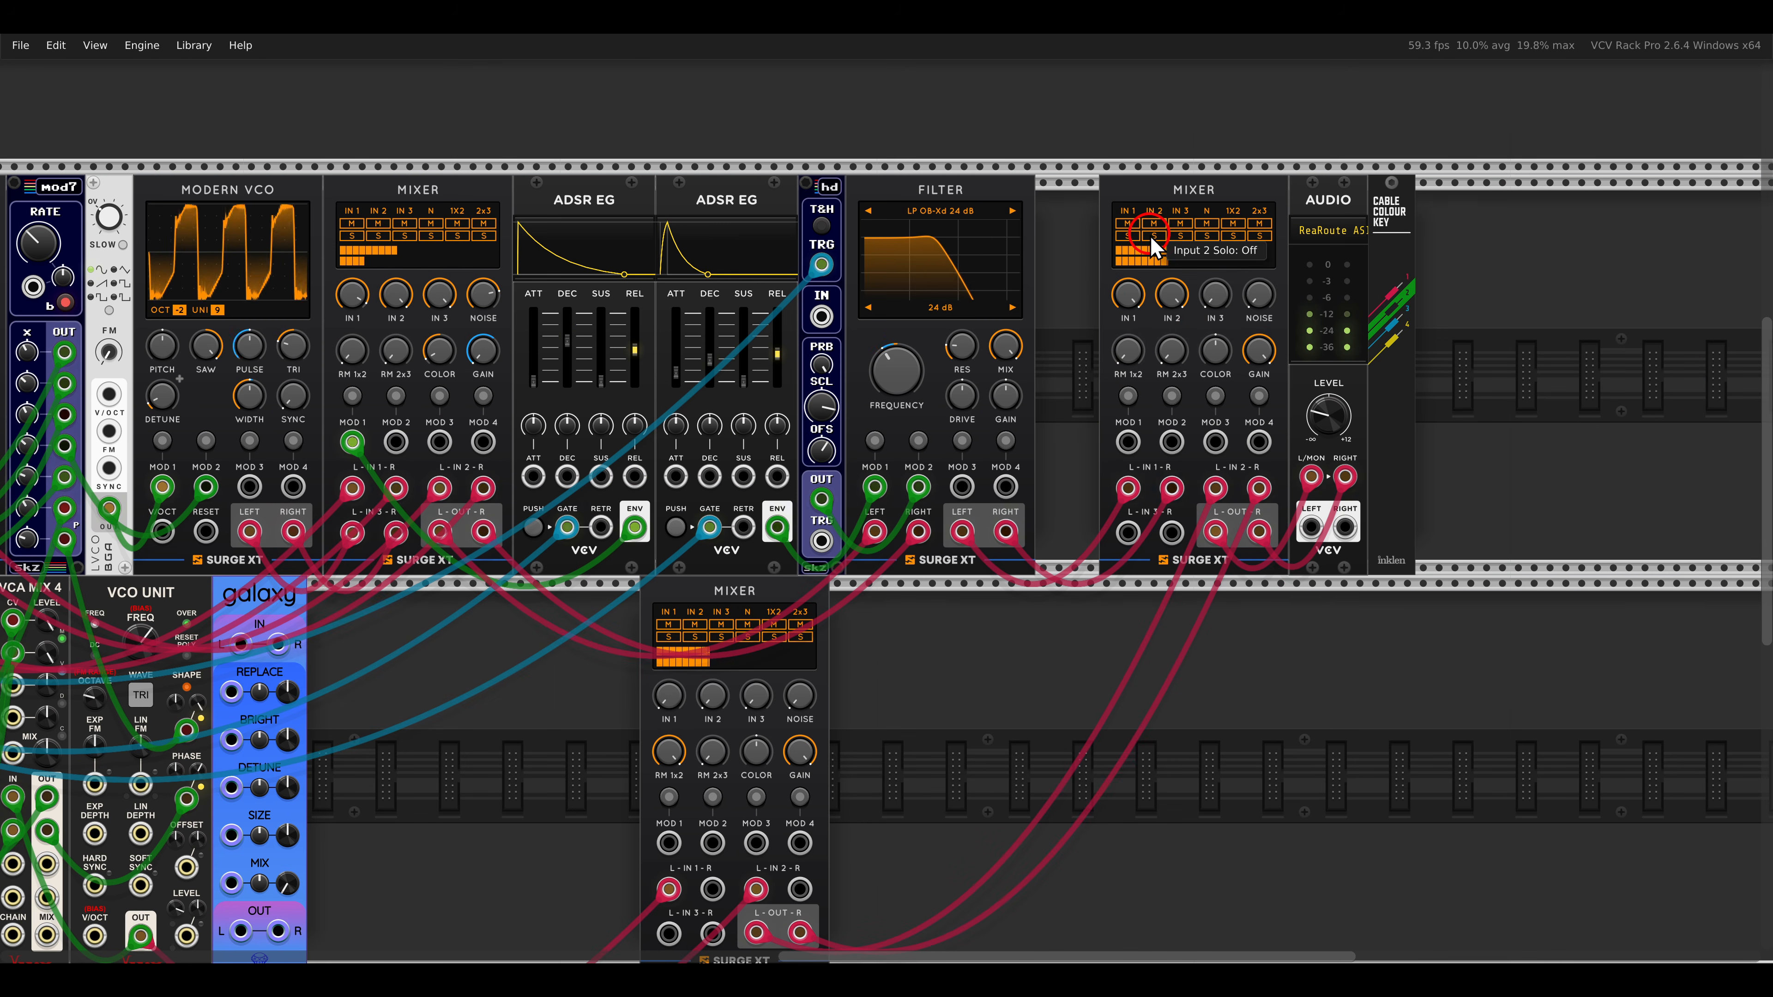
{"action": "left_click_drag", "start_coordinate": [520, 651], "coordinate": [968, 354]}
{"action": "scroll", "coordinate": [761, 506], "scroll_direction": "up", "scroll_amount": 2}
{"action": "left_click_drag", "start_coordinate": [761, 506], "coordinate": [1057, 464]}
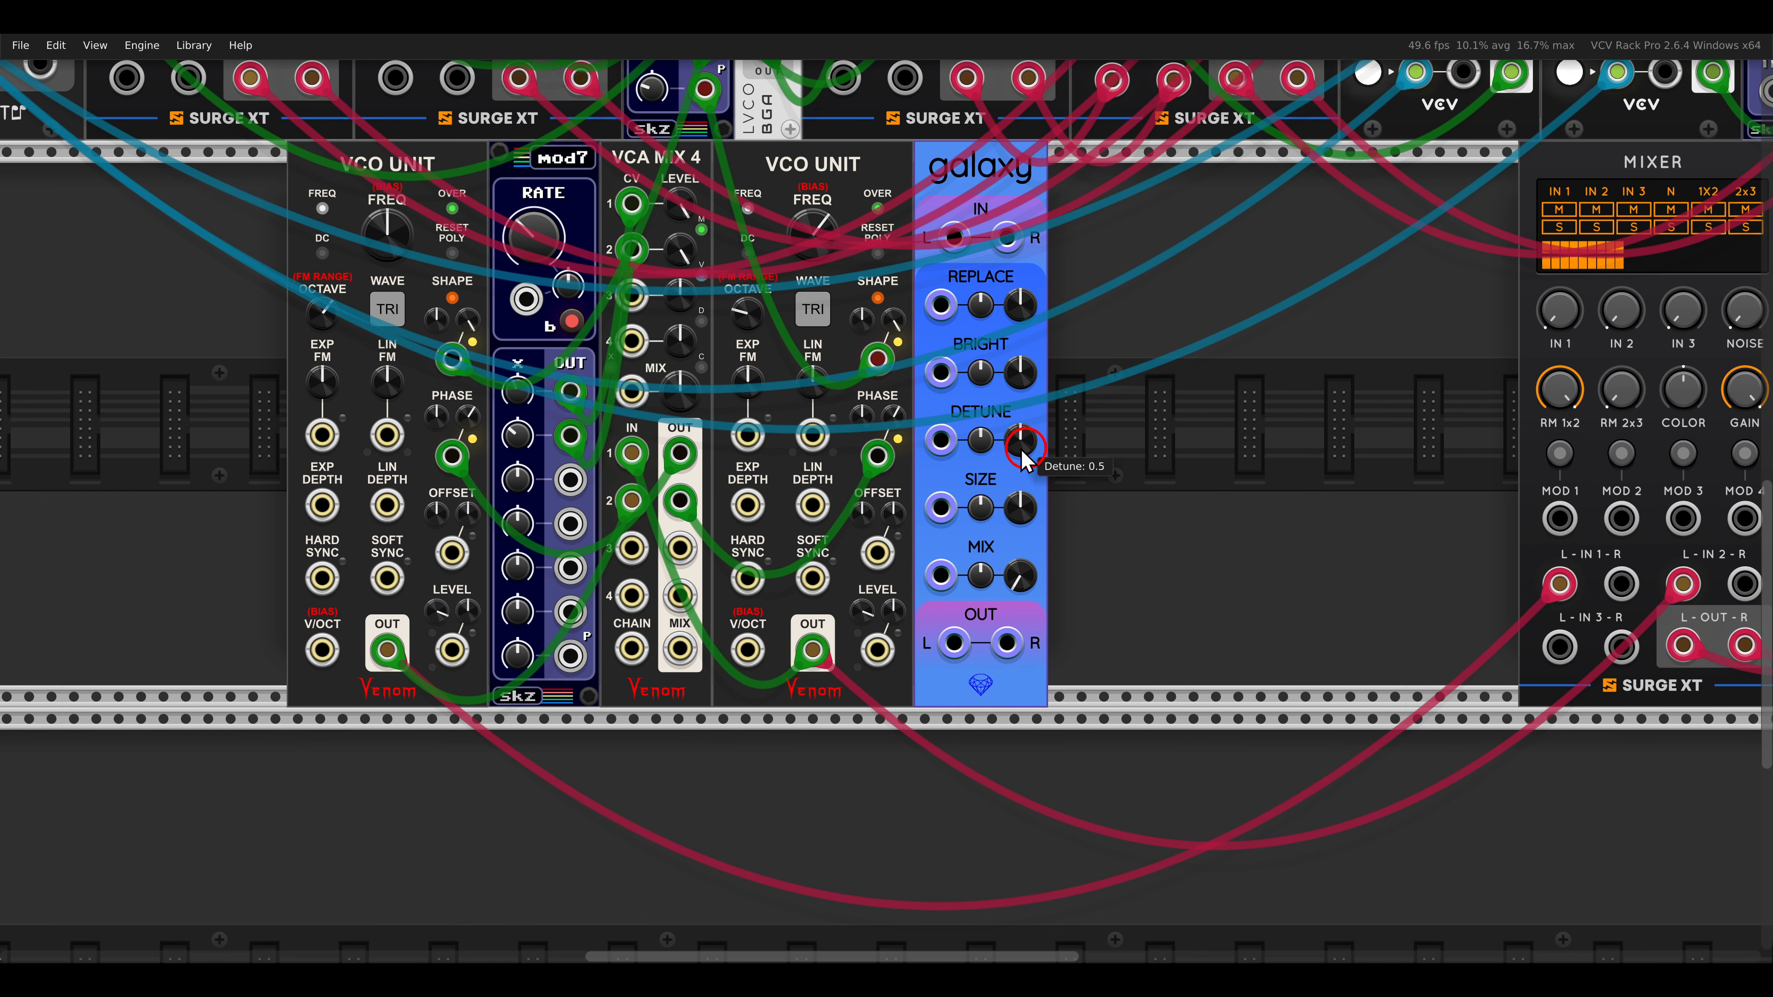
Patch the two VCO Unit outputs into Galaxy's stereo inputs, route Galaxy's outputs to the Mixer's input 3 and raise IN 3.
{"action": "left_click_drag", "start_coordinate": [954, 237], "coordinate": [388, 650]}
{"action": "left_click_drag", "start_coordinate": [1006, 237], "coordinate": [803, 642]}
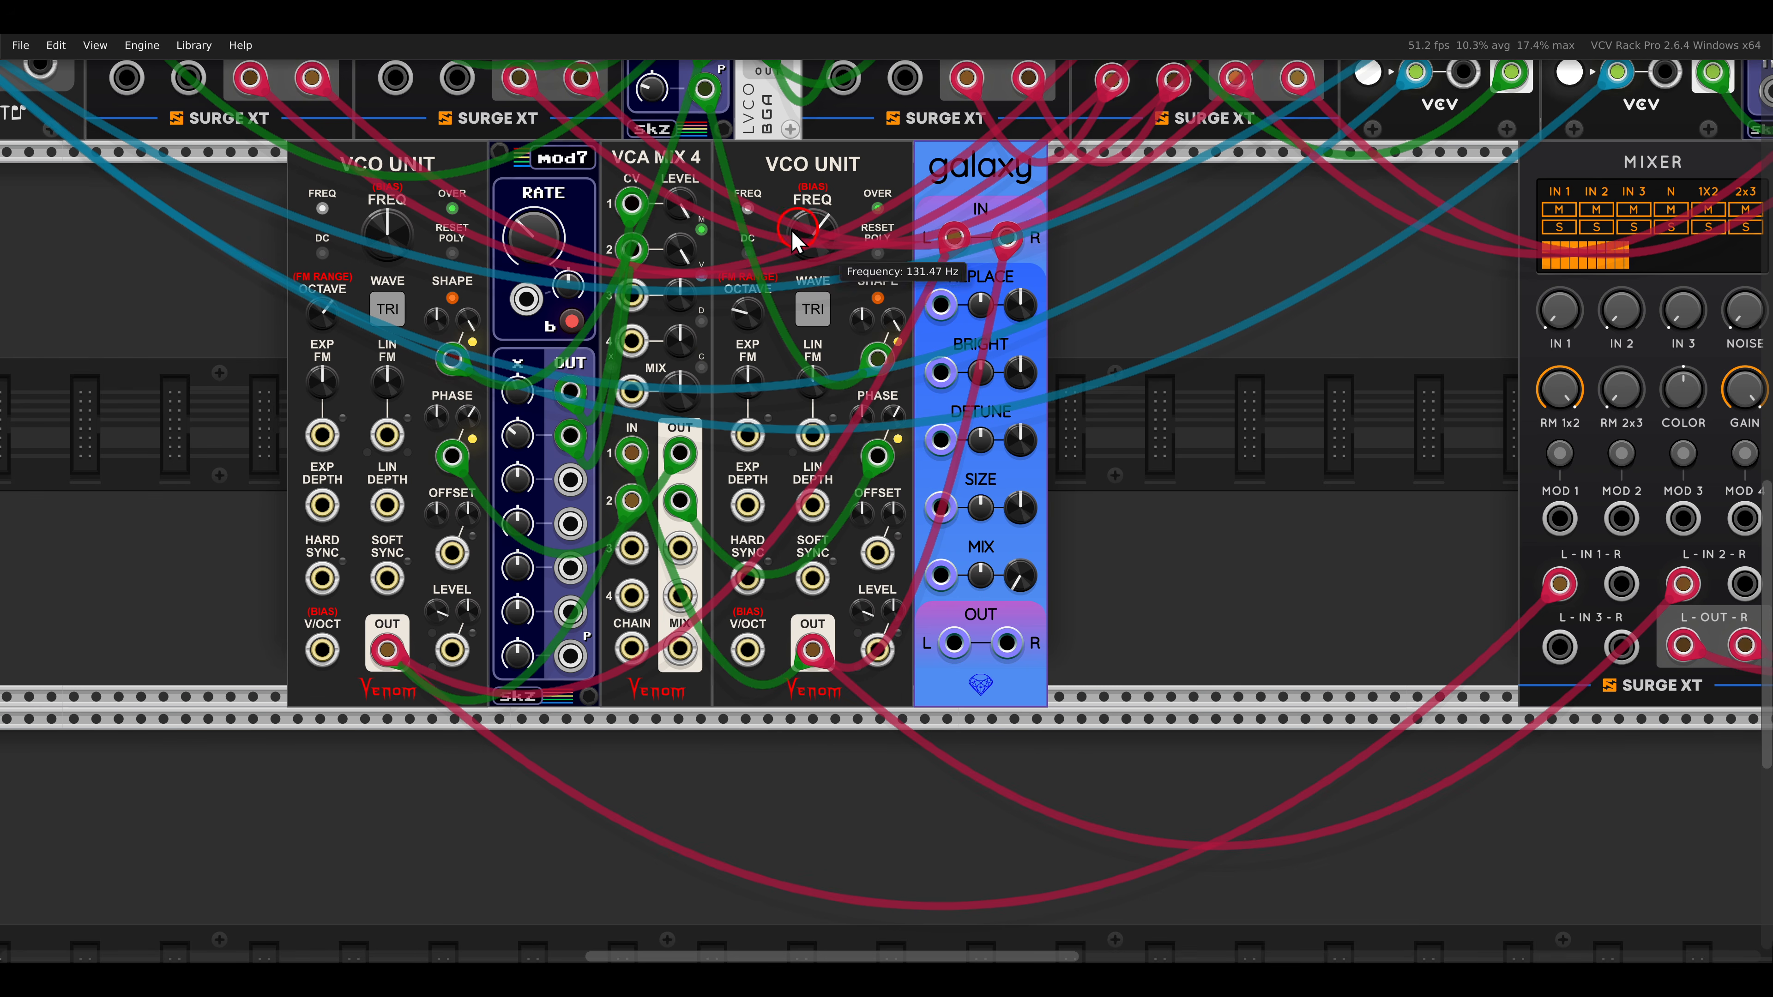
{"action": "left_click_drag", "start_coordinate": [1161, 396], "coordinate": [934, 435]}
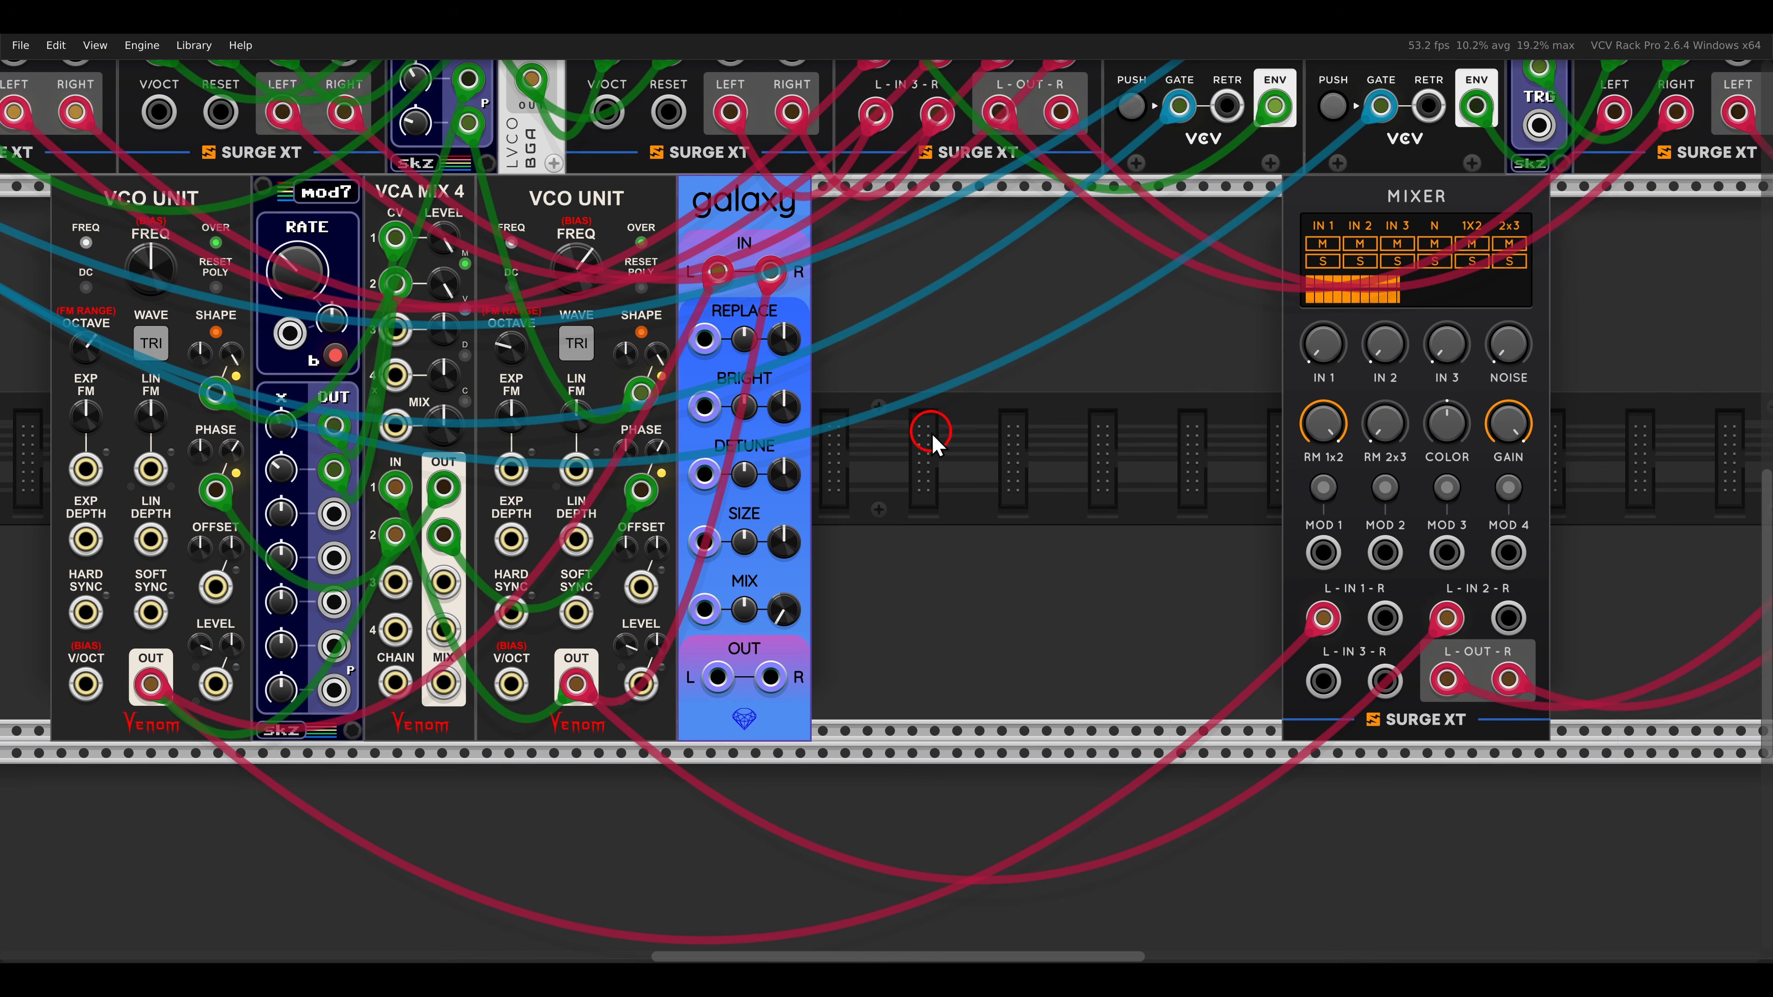
{"action": "left_click_drag", "start_coordinate": [718, 676], "coordinate": [1384, 682]}
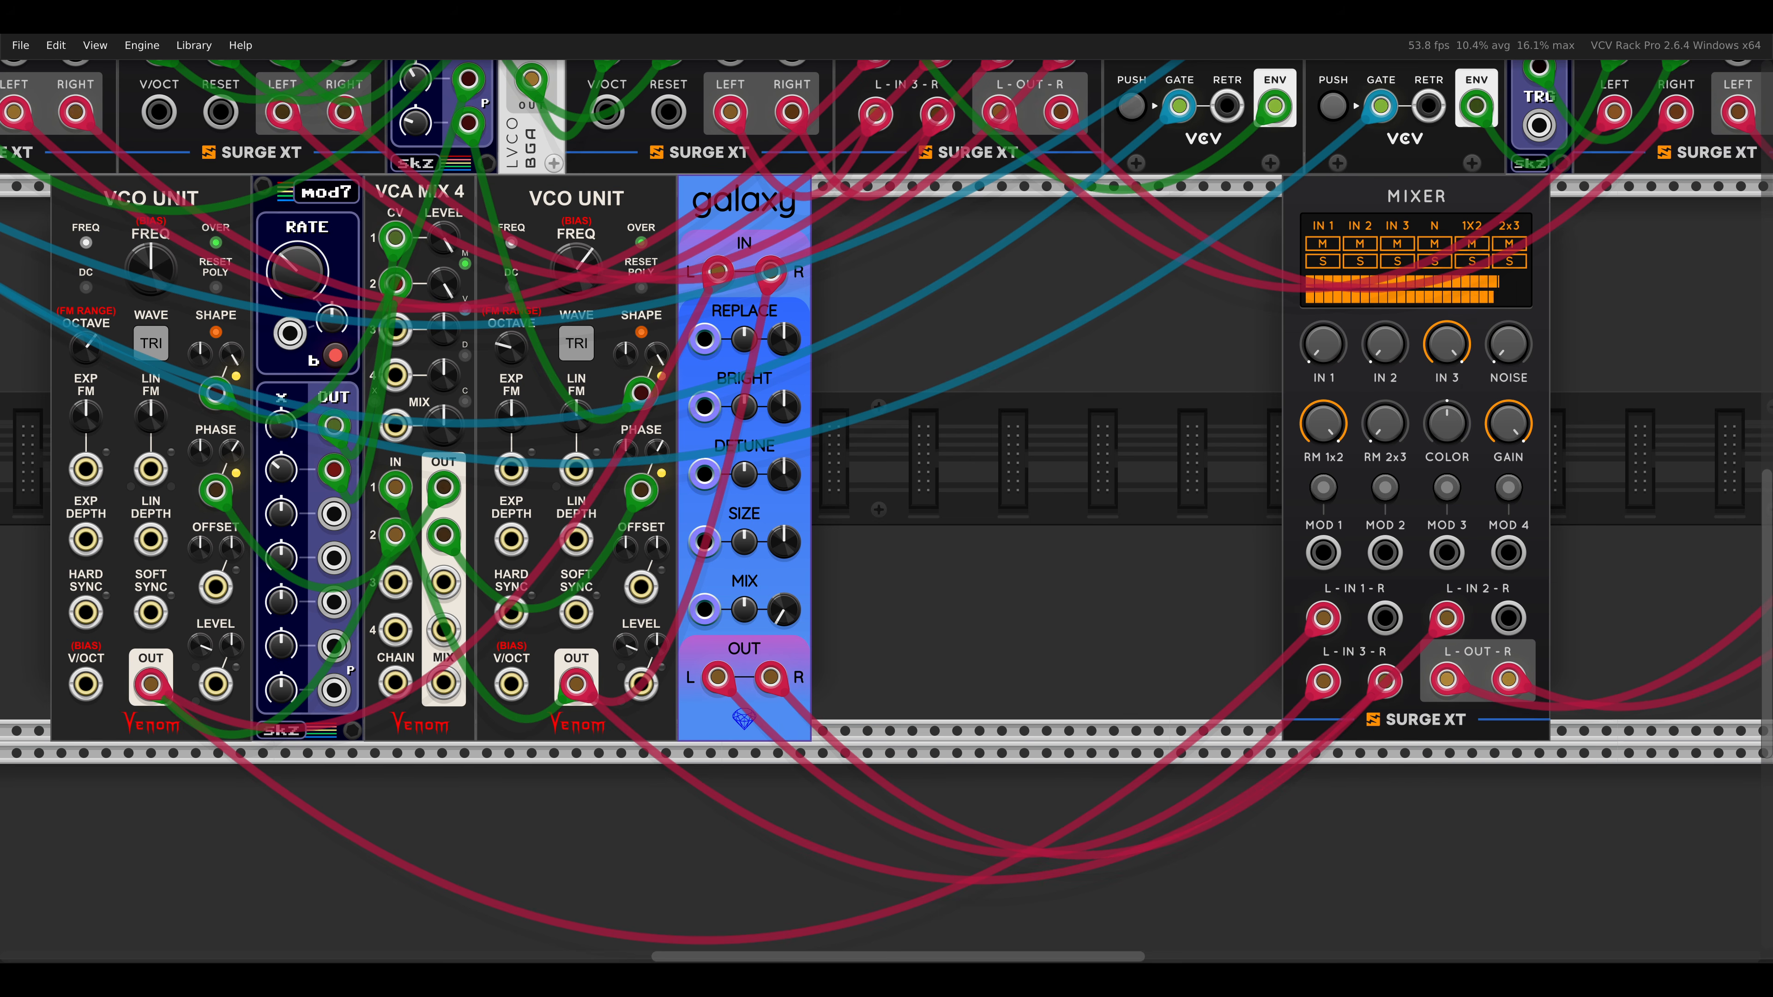
Solo the Mixer's input 3, turn Galaxy's Mix fully up and release the solo.
{"action": "left_click", "coordinate": [1392, 261]}
{"action": "scroll", "coordinate": [903, 424], "scroll_direction": "left", "scroll_amount": 3}
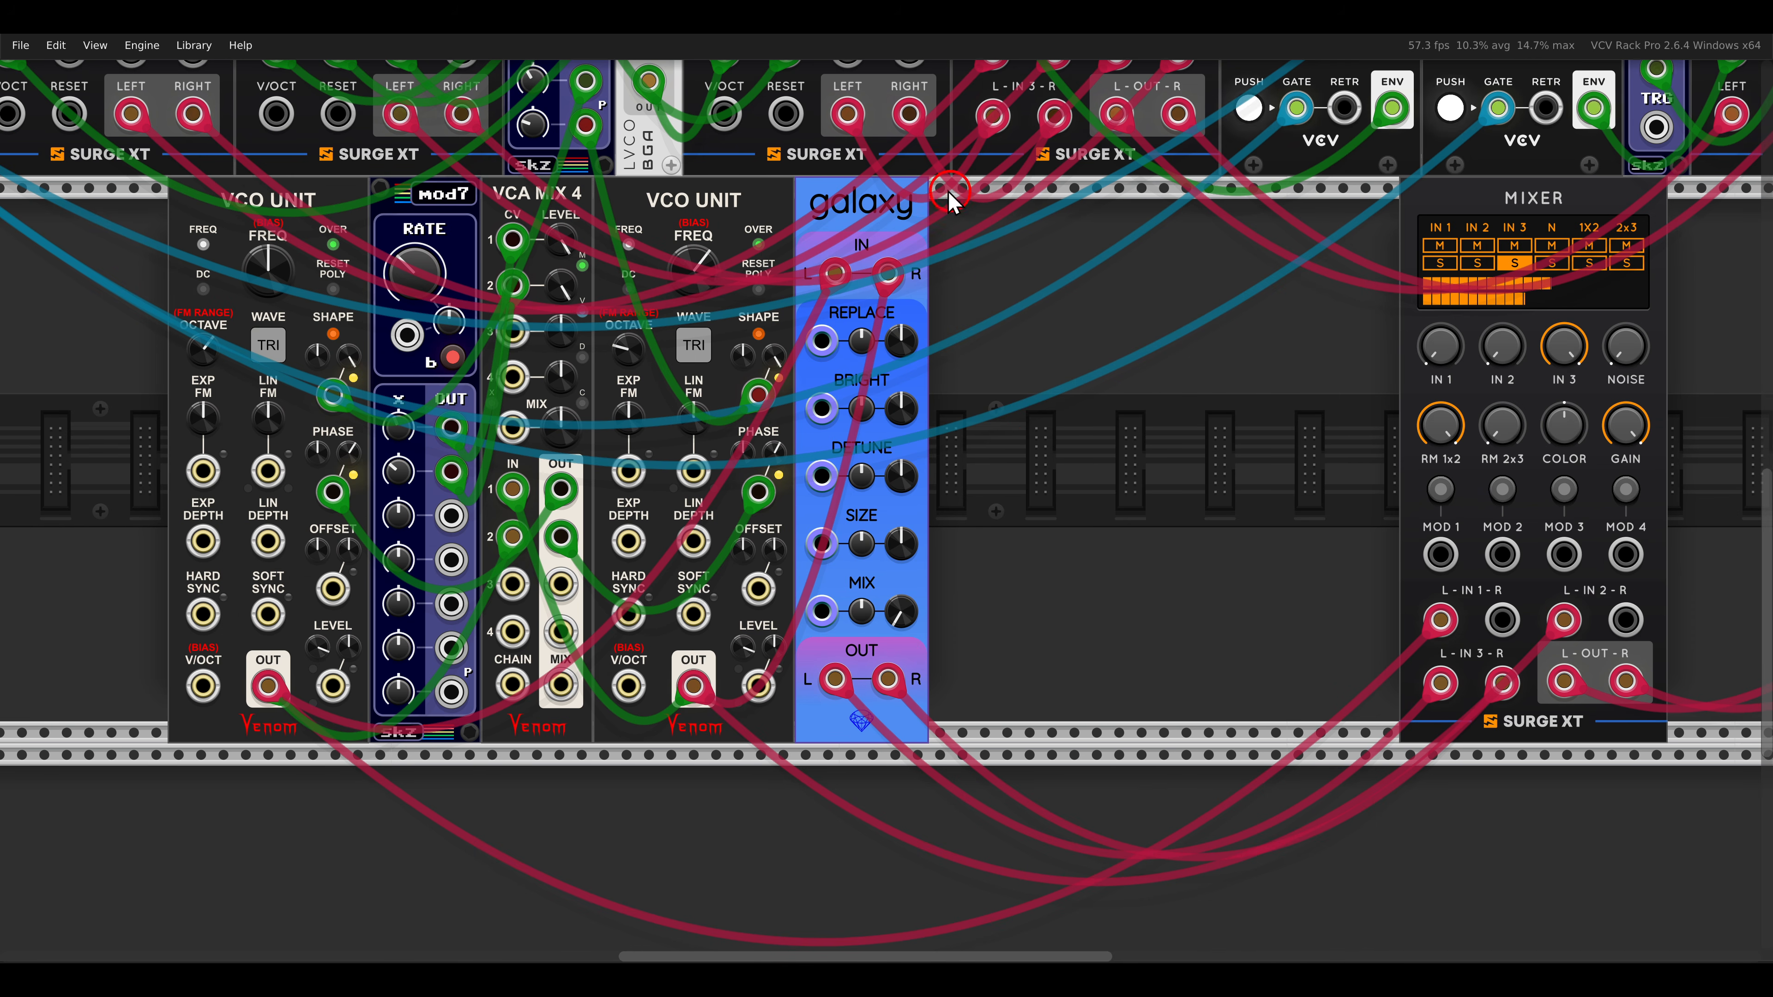
{"action": "left_click_drag", "start_coordinate": [900, 625], "coordinate": [902, 375]}
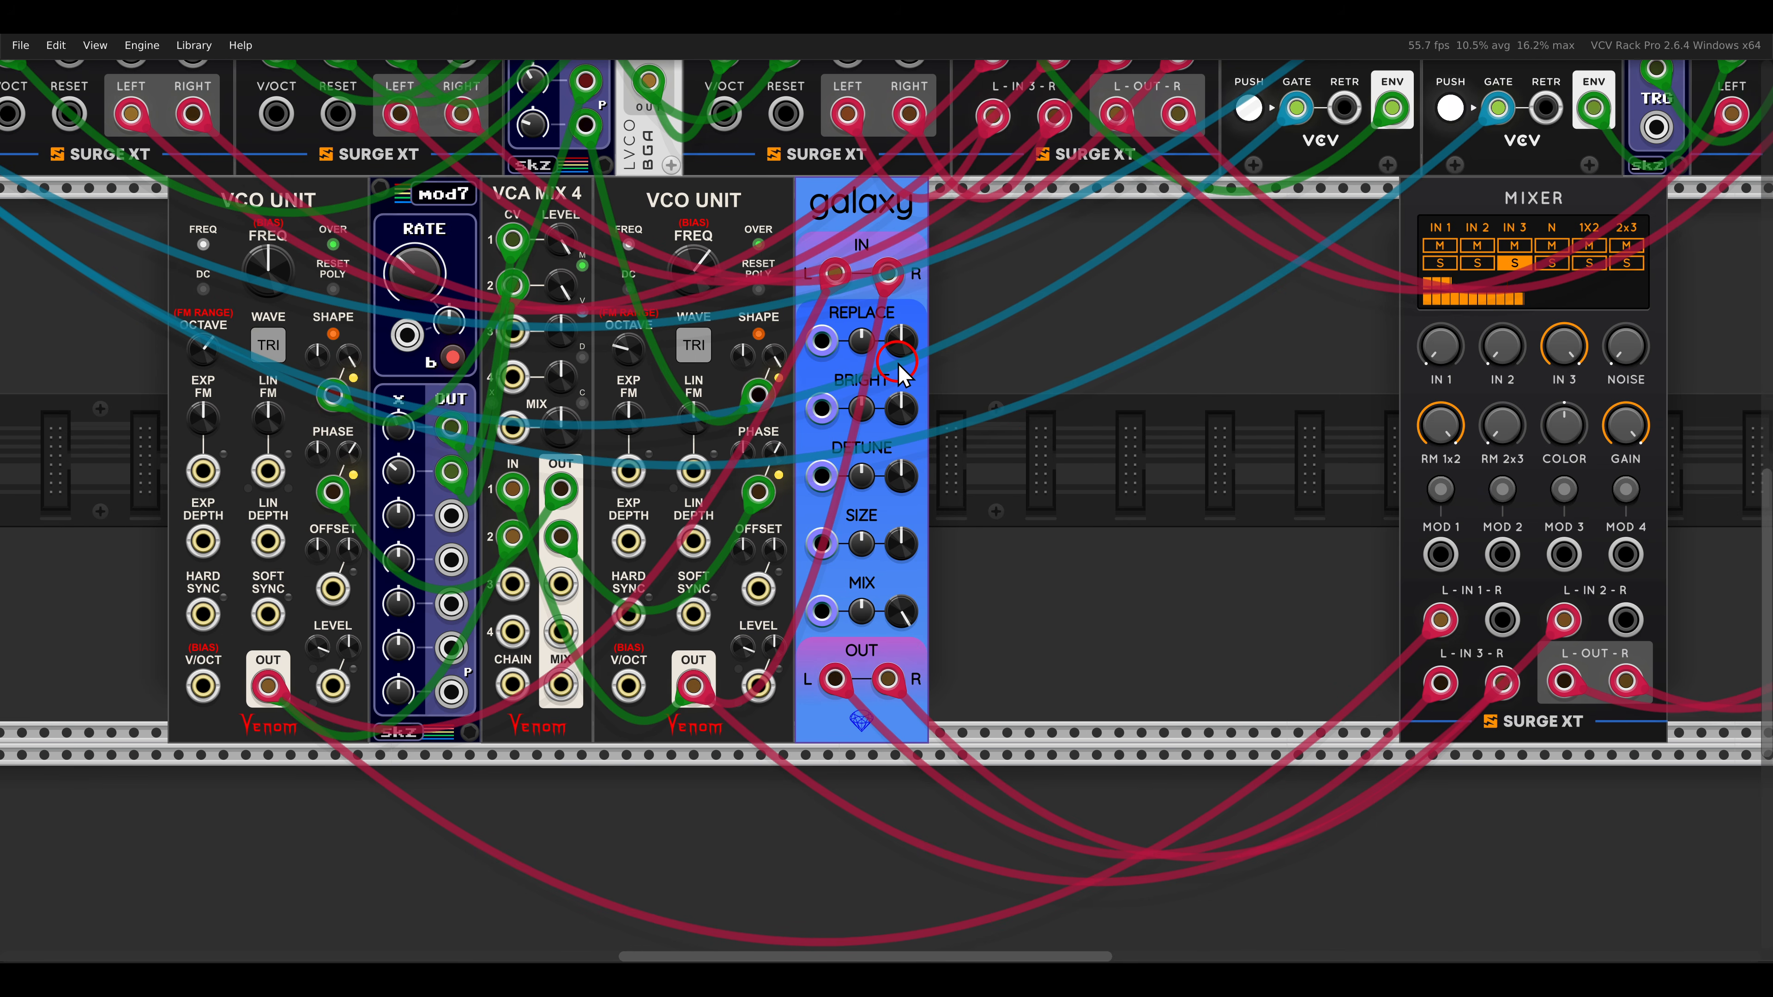
{"action": "left_click_drag", "start_coordinate": [1306, 348], "coordinate": [974, 353]}
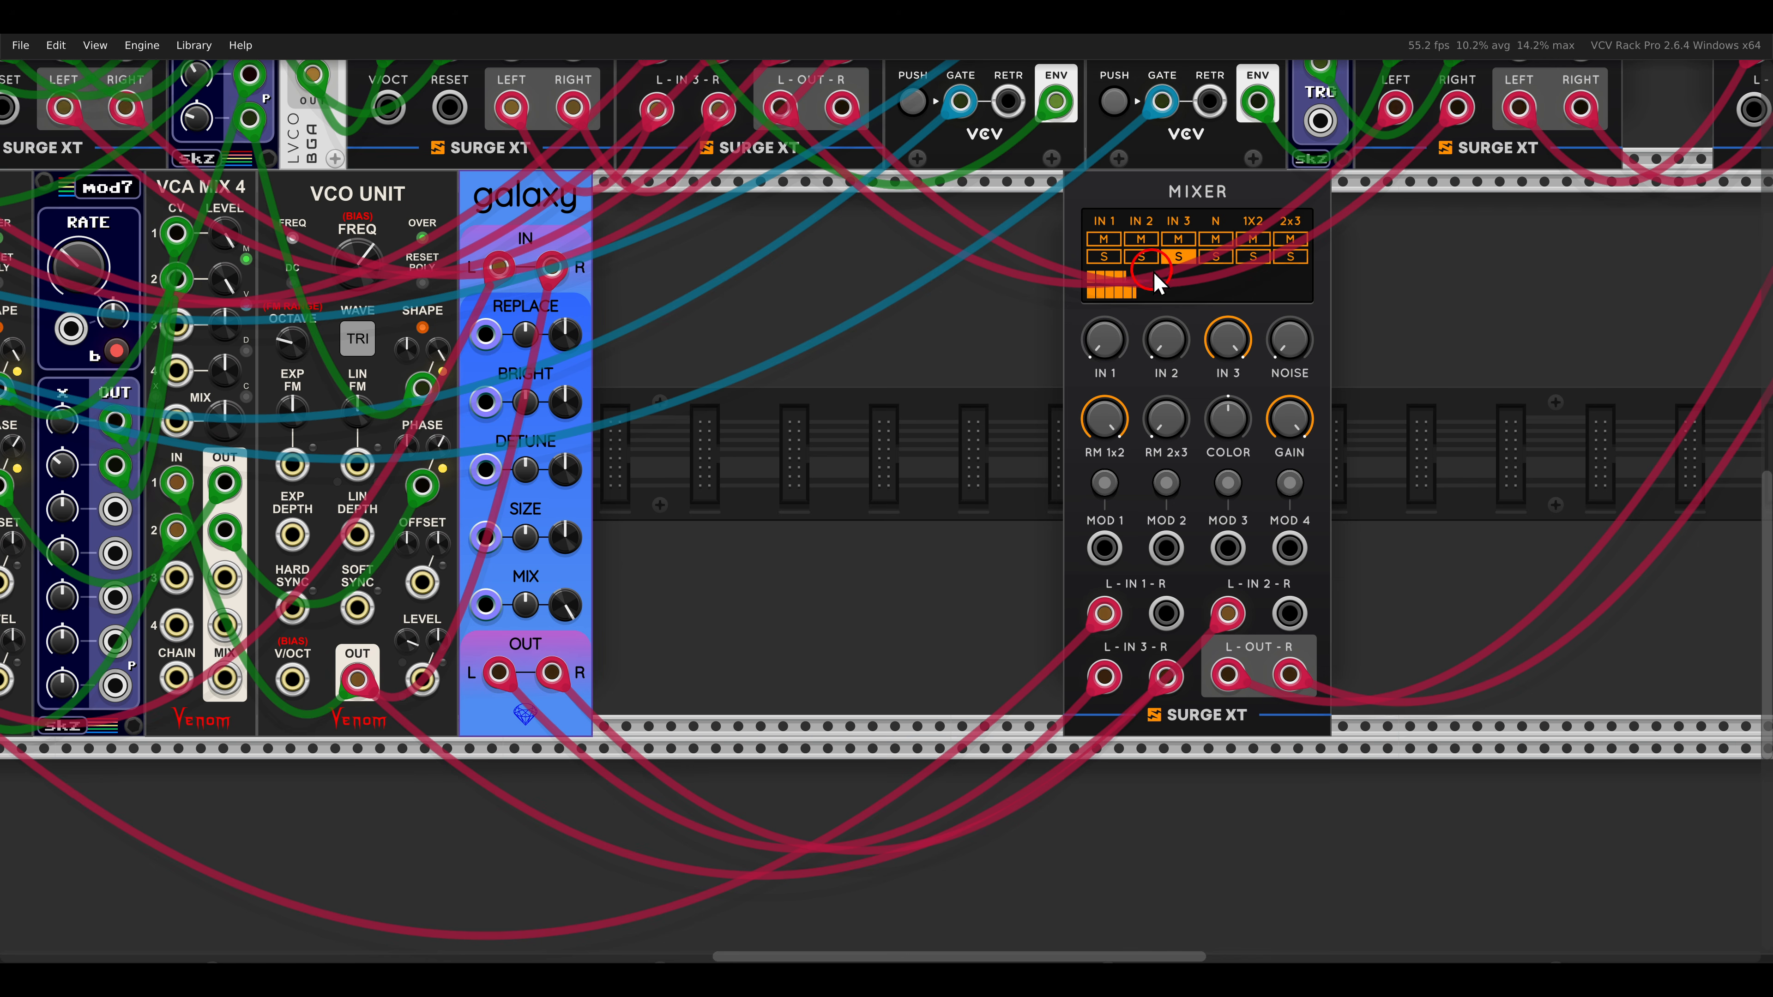
{"action": "left_click", "coordinate": [1178, 256]}
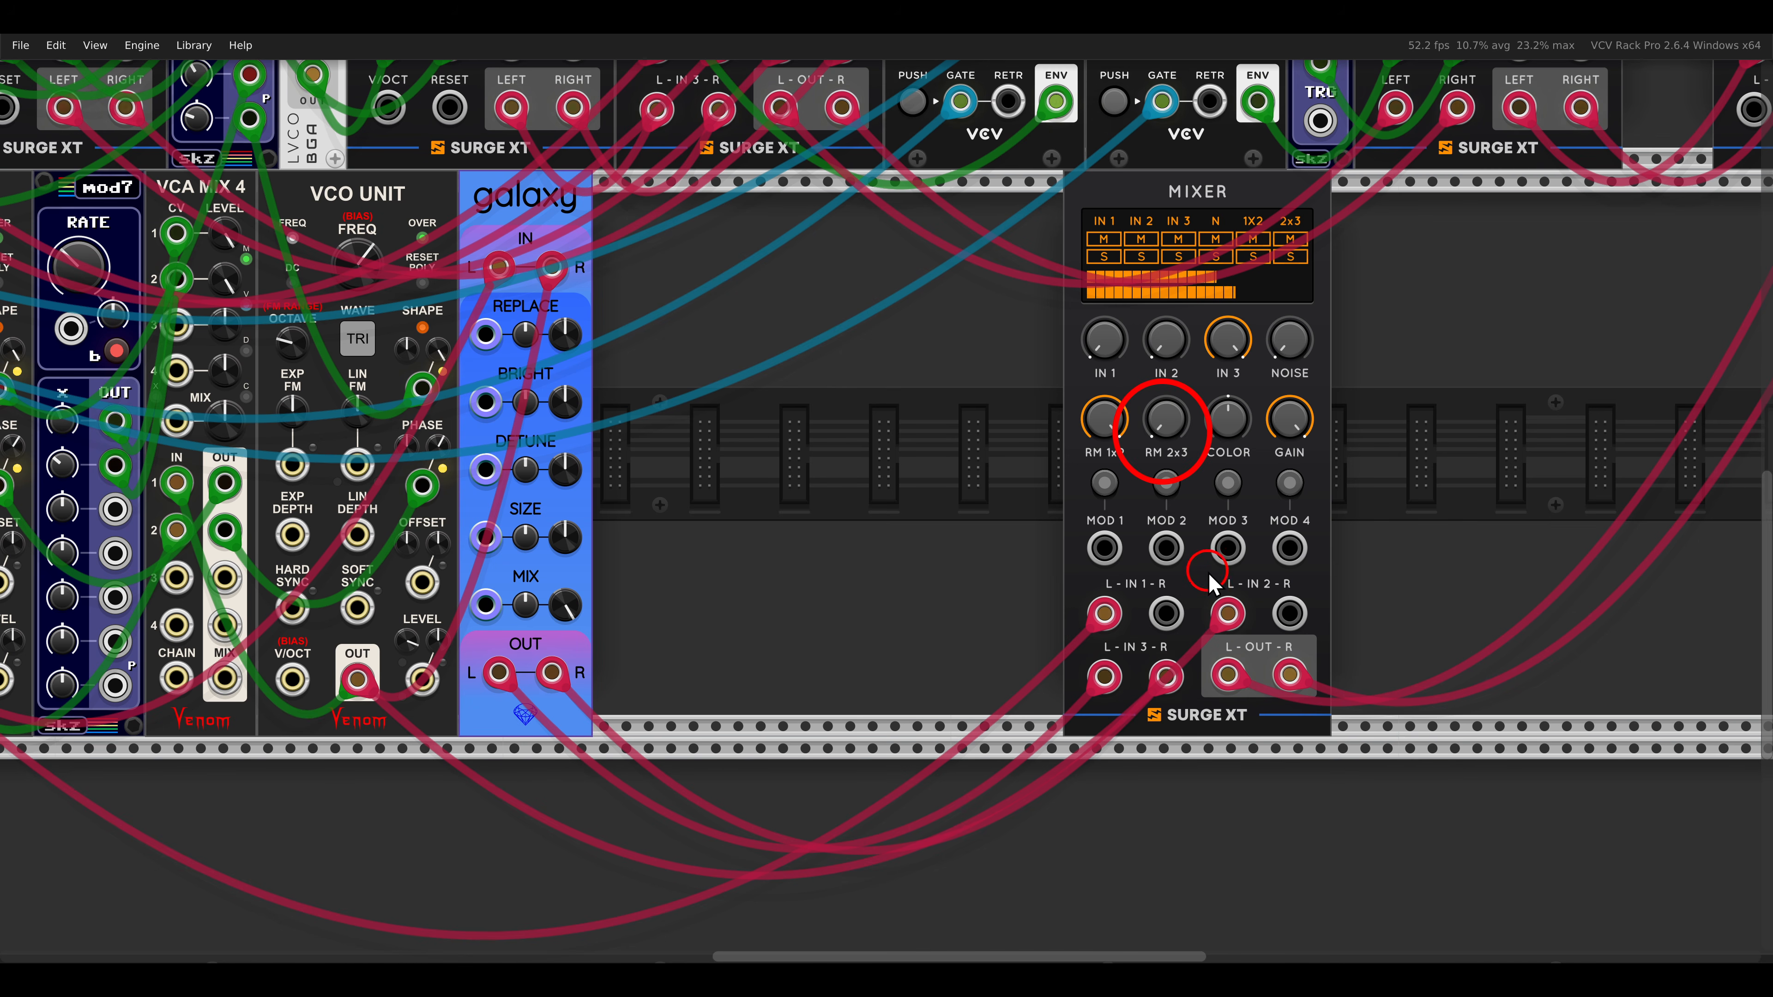
{"action": "left_click_drag", "start_coordinate": [1183, 580], "coordinate": [1263, 649]}
{"action": "left_click_drag", "start_coordinate": [1068, 648], "coordinate": [1204, 738]}
{"action": "key", "text": "Escape"}
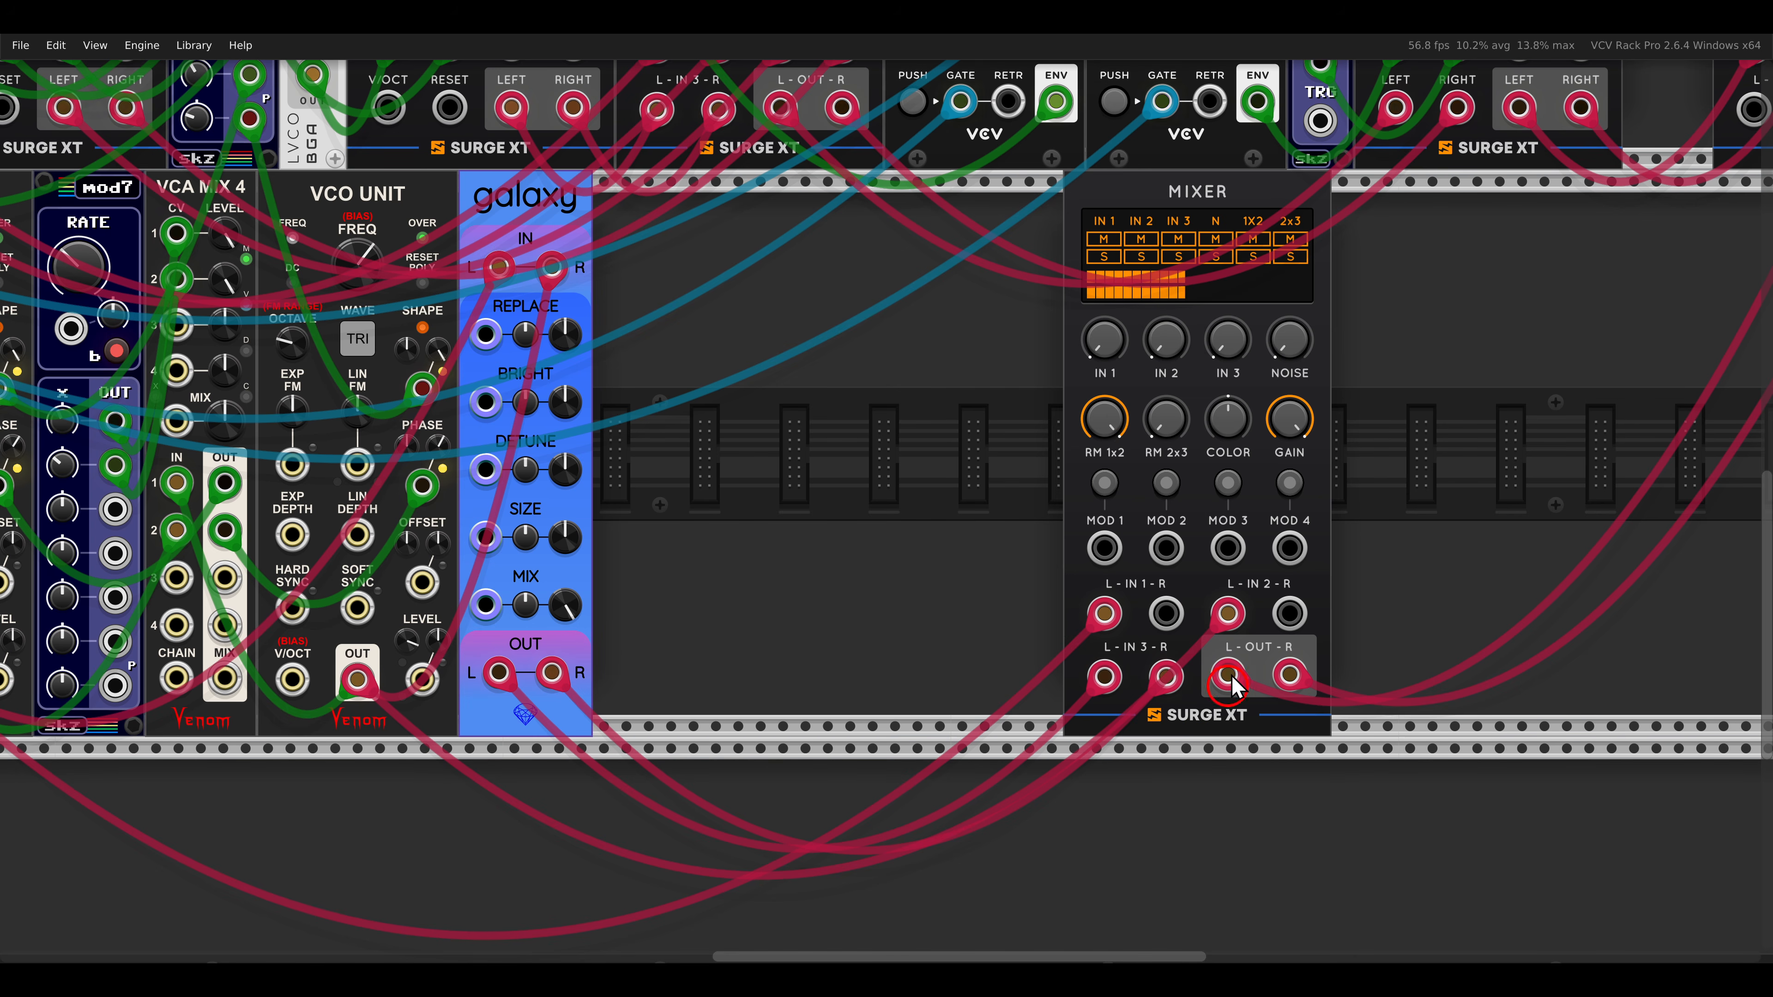
Raise the Mixer's RM 2x3 level, audition that channel soloed and move the Mixer against the Galaxy module.
{"action": "left_click", "coordinate": [1290, 256]}
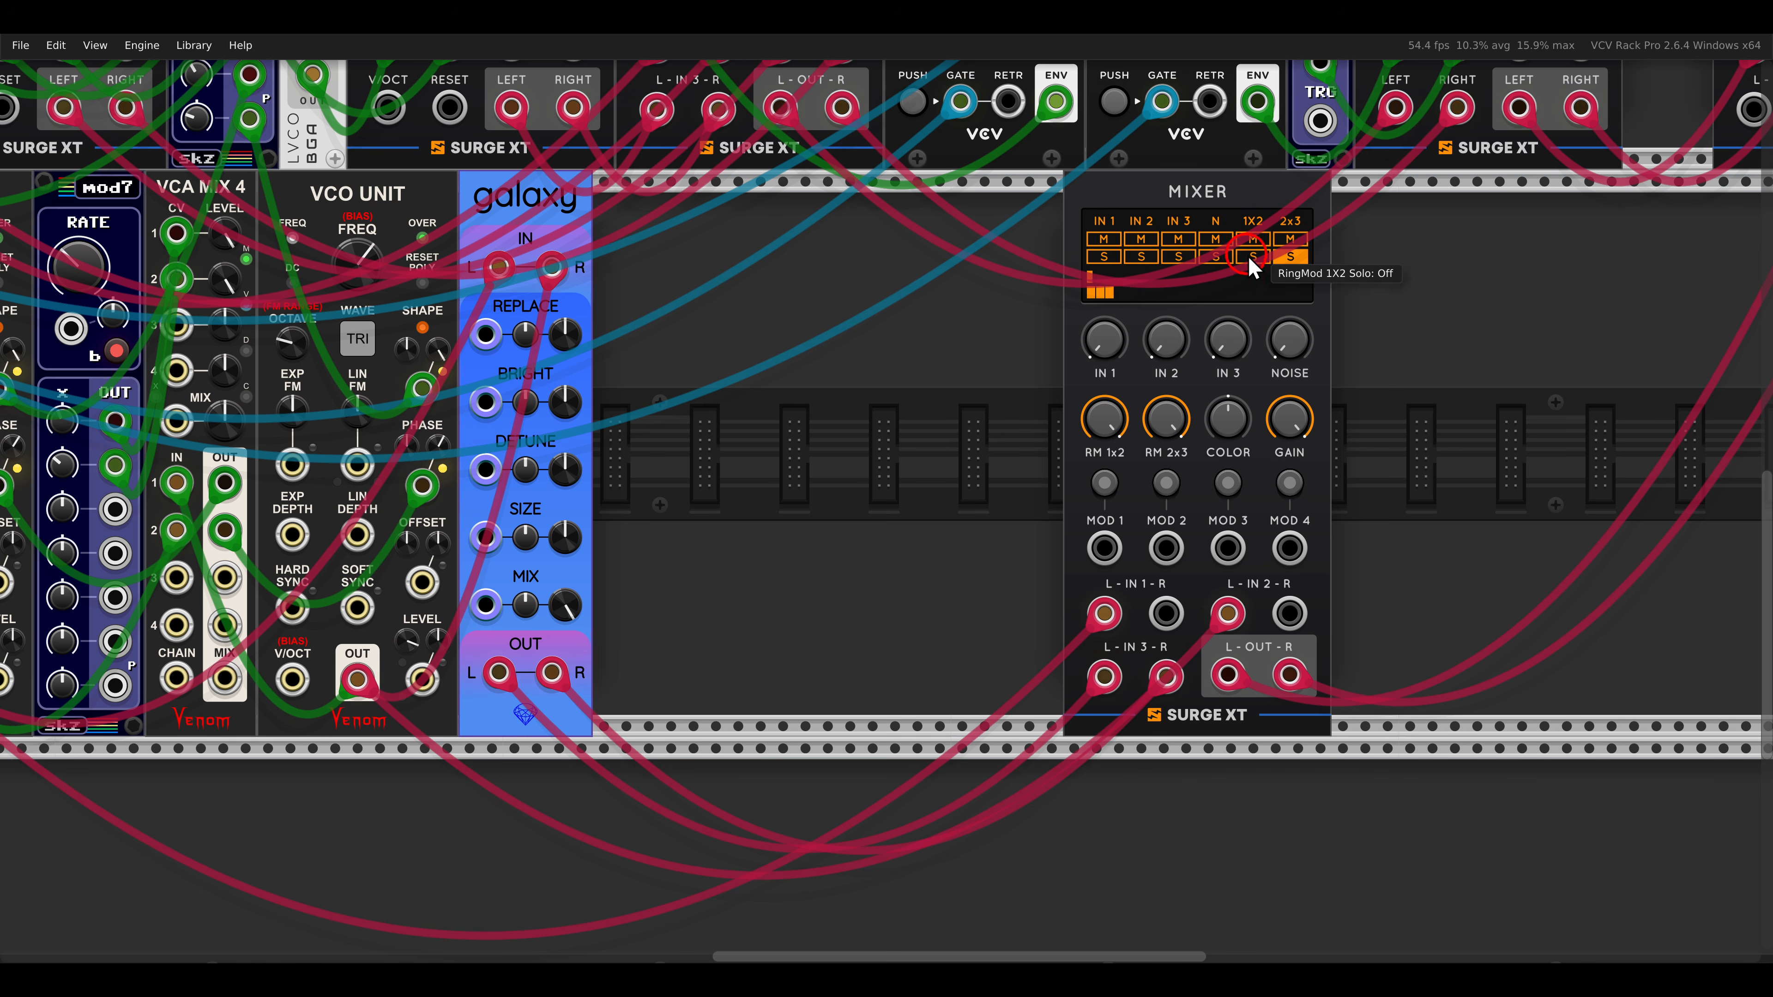
{"action": "left_click_drag", "start_coordinate": [1240, 195], "coordinate": [771, 196]}
Search the module library for "galax" and add a second Galaxy after the Mixer.
{"action": "right_click", "coordinate": [1009, 369]}
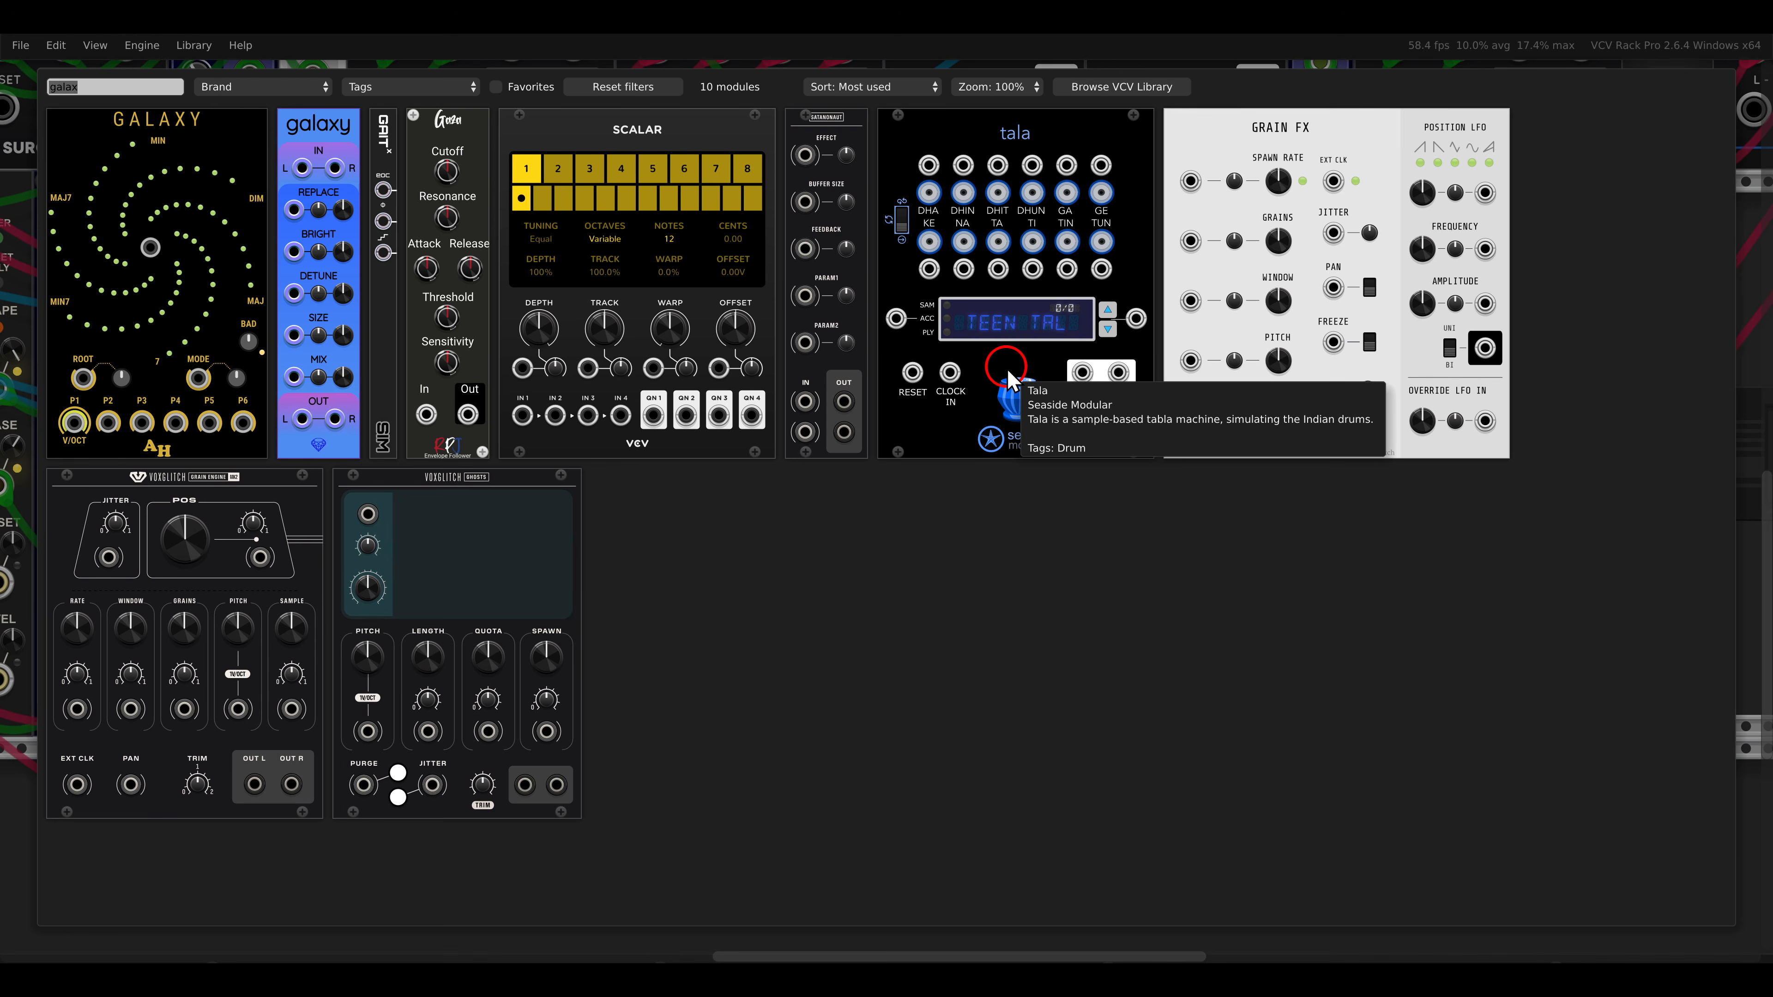
{"action": "key", "text": "BackSpace"}
{"action": "type", "text": "galax"}
{"action": "left_click", "coordinate": [349, 143]}
Search the module library for "dis" and add the Surge XT Distortion after the second Galaxy.
{"action": "right_click", "coordinate": [1088, 356]}
{"action": "type", "text": "diust"}
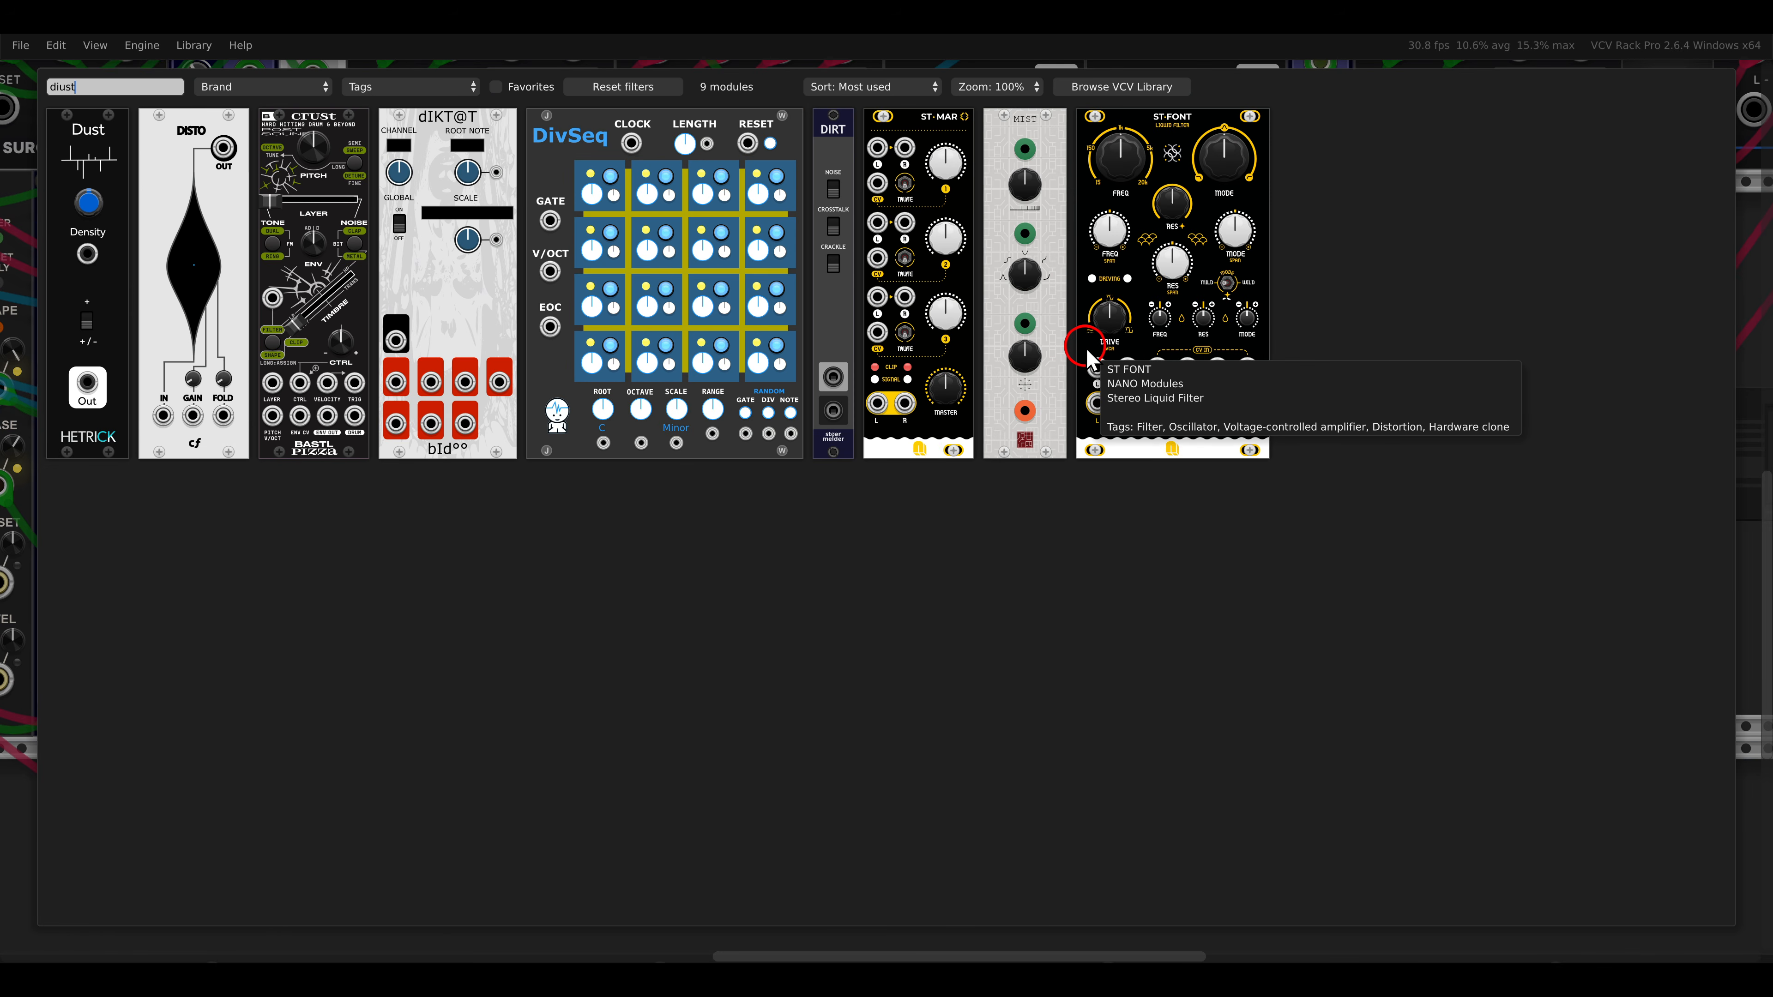
{"action": "key", "text": "BackSpace"}
{"action": "key", "text": "BackSpace"}
{"action": "key", "text": "BackSpace"}
{"action": "type", "text": "s"}
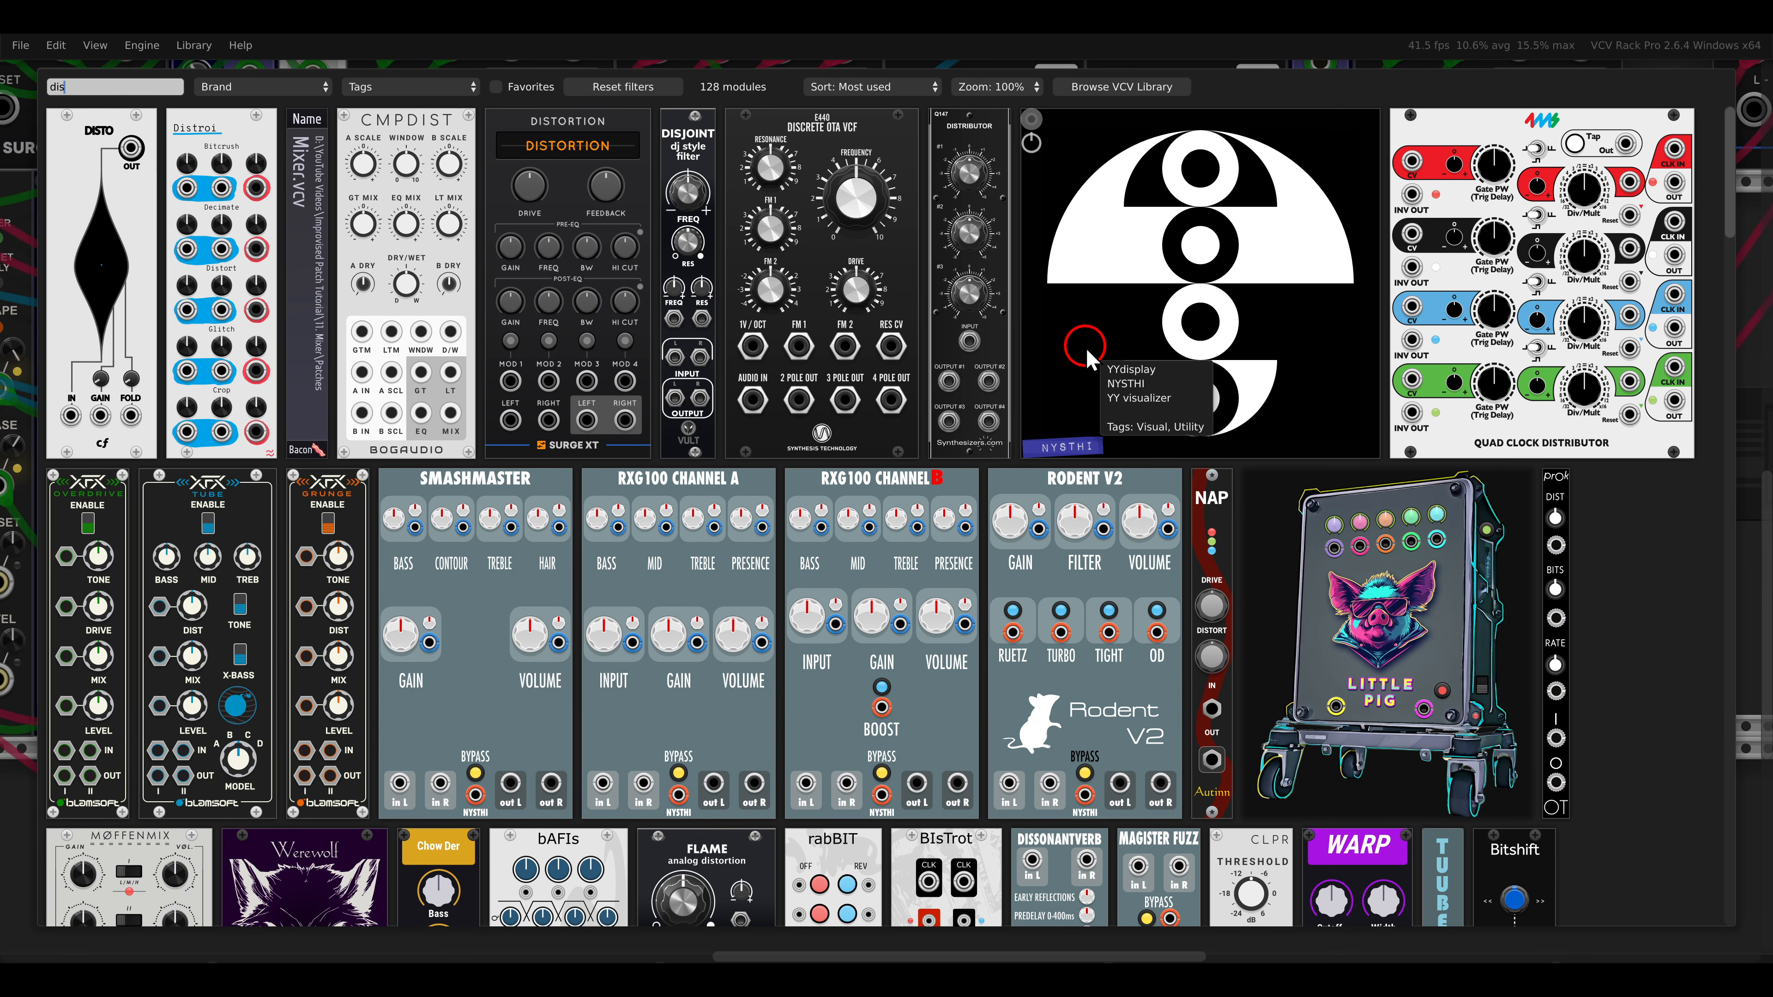
{"action": "key", "text": "Escape"}
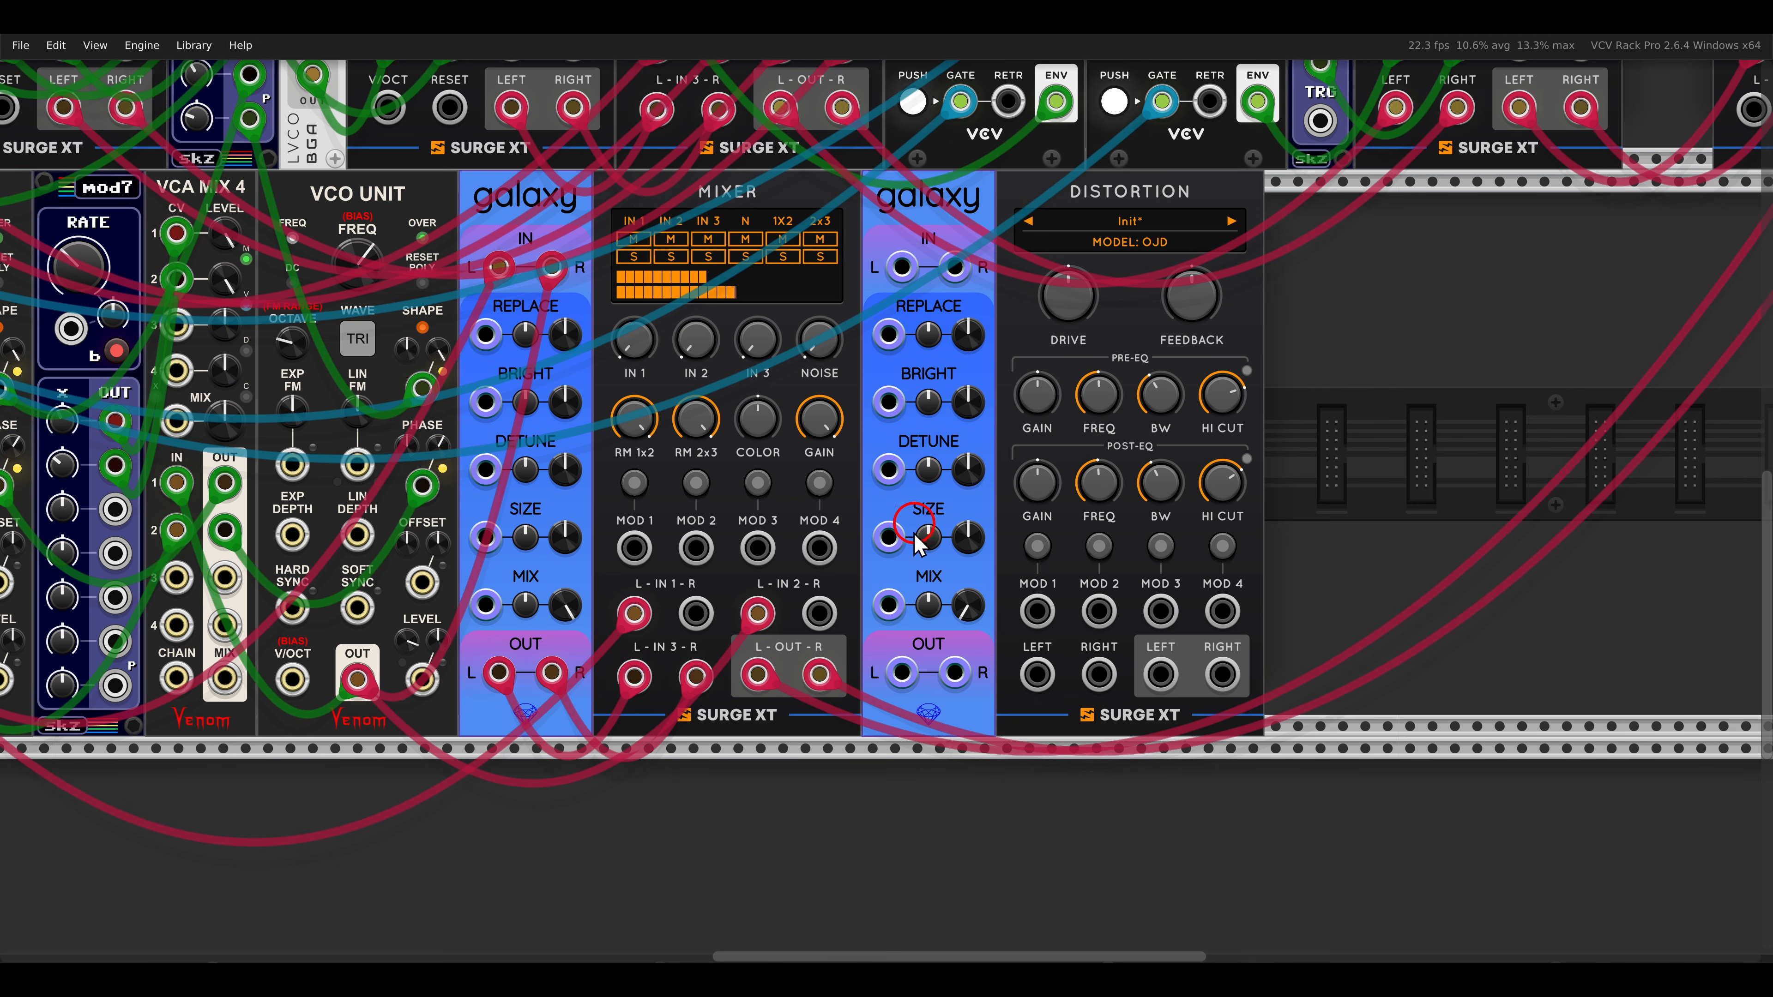
Route the Mixer's stereo output through the second Galaxy and Distortion, and set that Galaxy's Mix to about 0.28.
{"action": "left_click_drag", "start_coordinate": [756, 673], "coordinate": [901, 274]}
{"action": "left_click_drag", "start_coordinate": [955, 268], "coordinate": [954, 673]}
{"action": "left_click_drag", "start_coordinate": [969, 606], "coordinate": [953, 552]}
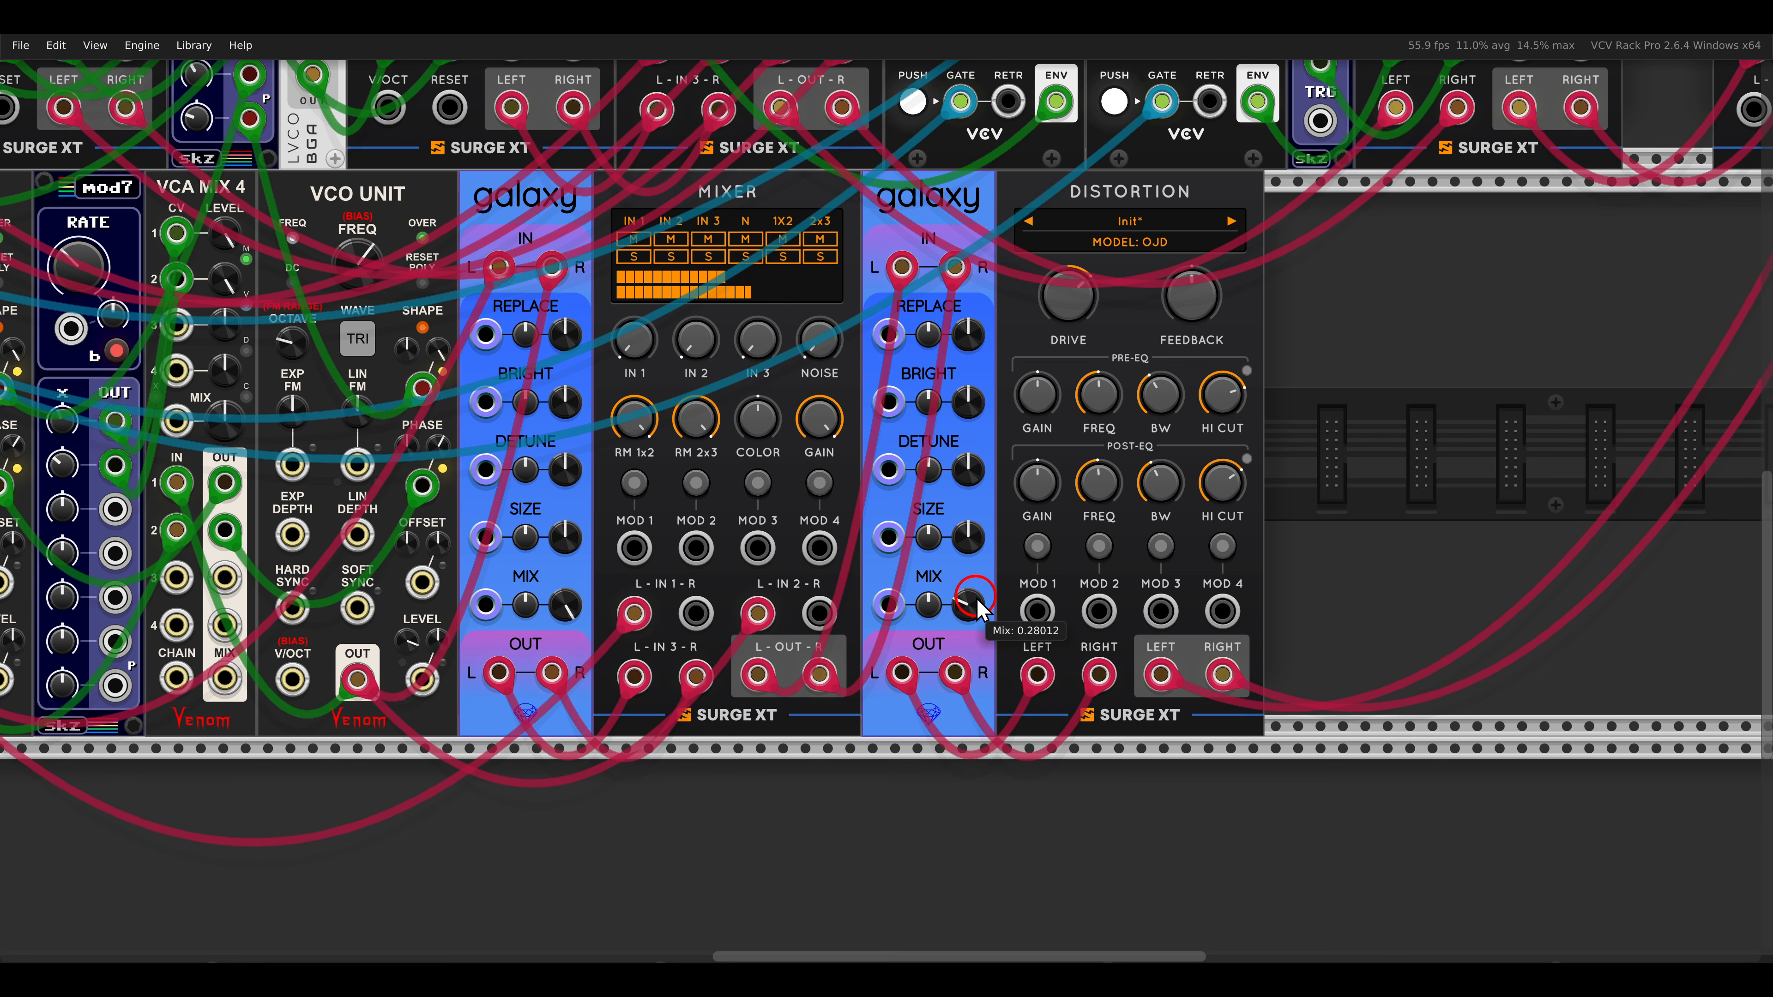
Search the module library for "twel", add Twelve-Key before the first VCO Unit and patch its CV output to both VCO Units' V/OCT inputs.
{"action": "scroll", "coordinate": [829, 423], "scroll_direction": "down", "scroll_amount": 3}
{"action": "scroll", "coordinate": [829, 423], "scroll_direction": "down", "scroll_amount": 4}
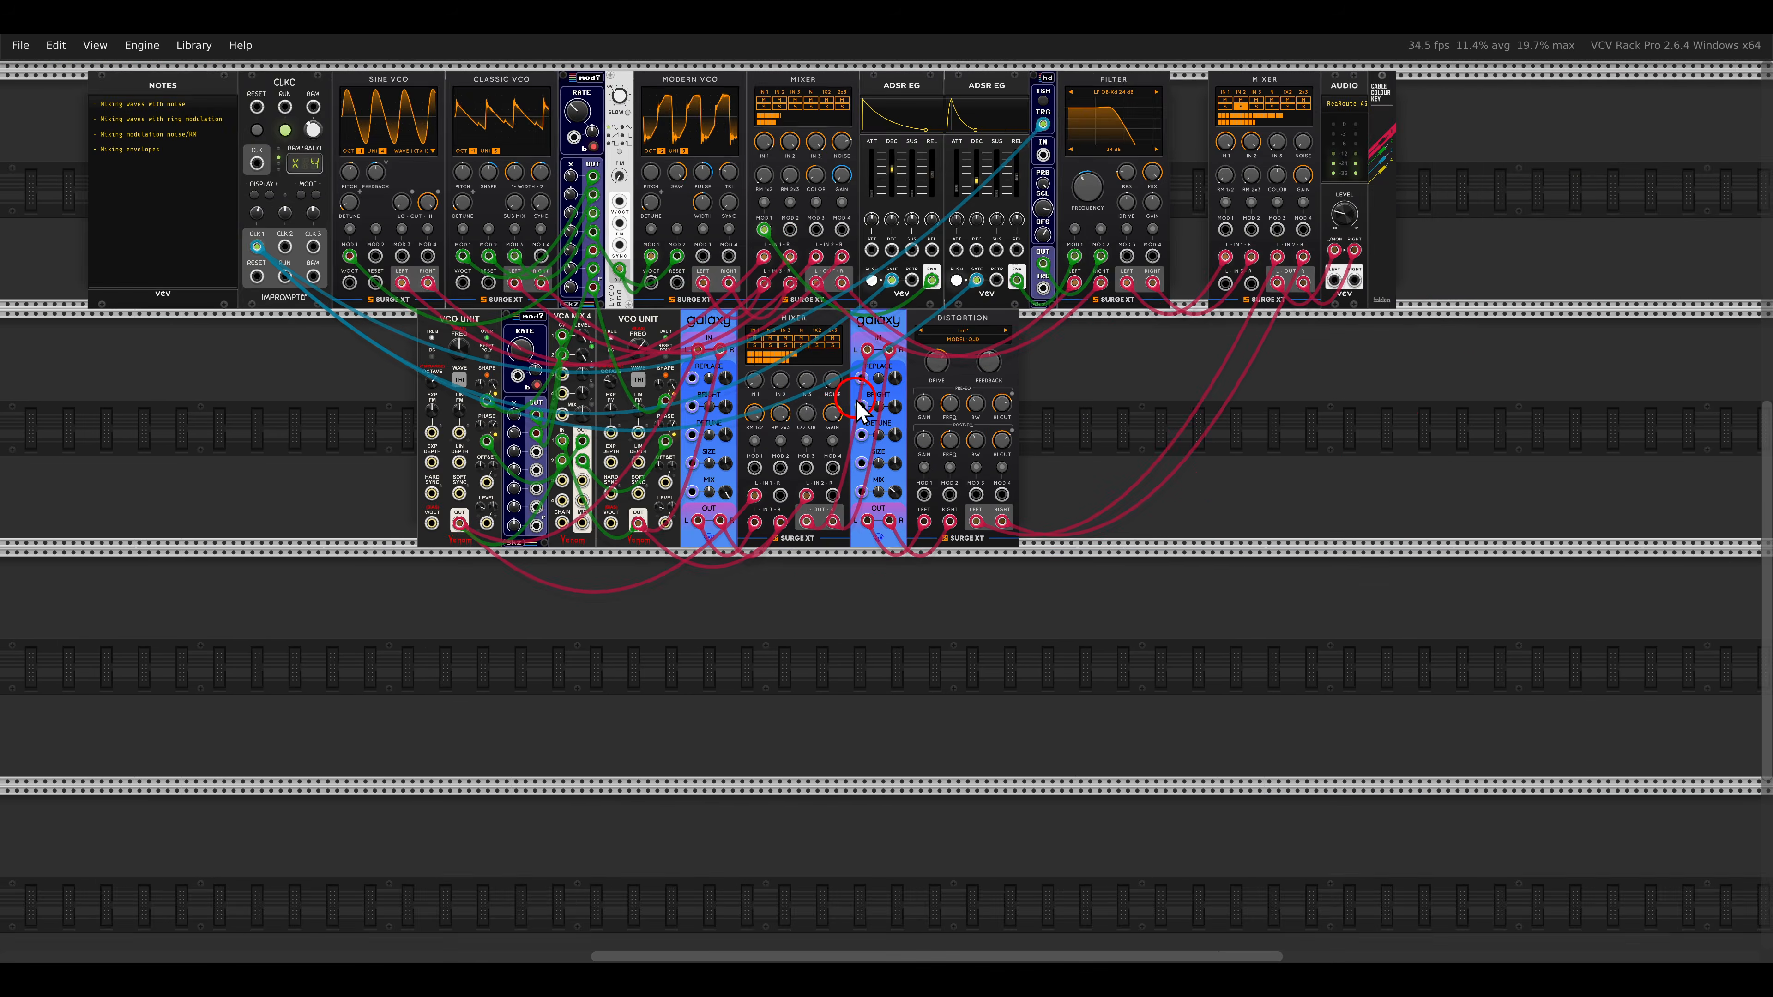
{"action": "scroll", "coordinate": [808, 623], "scroll_direction": "up", "scroll_amount": 2}
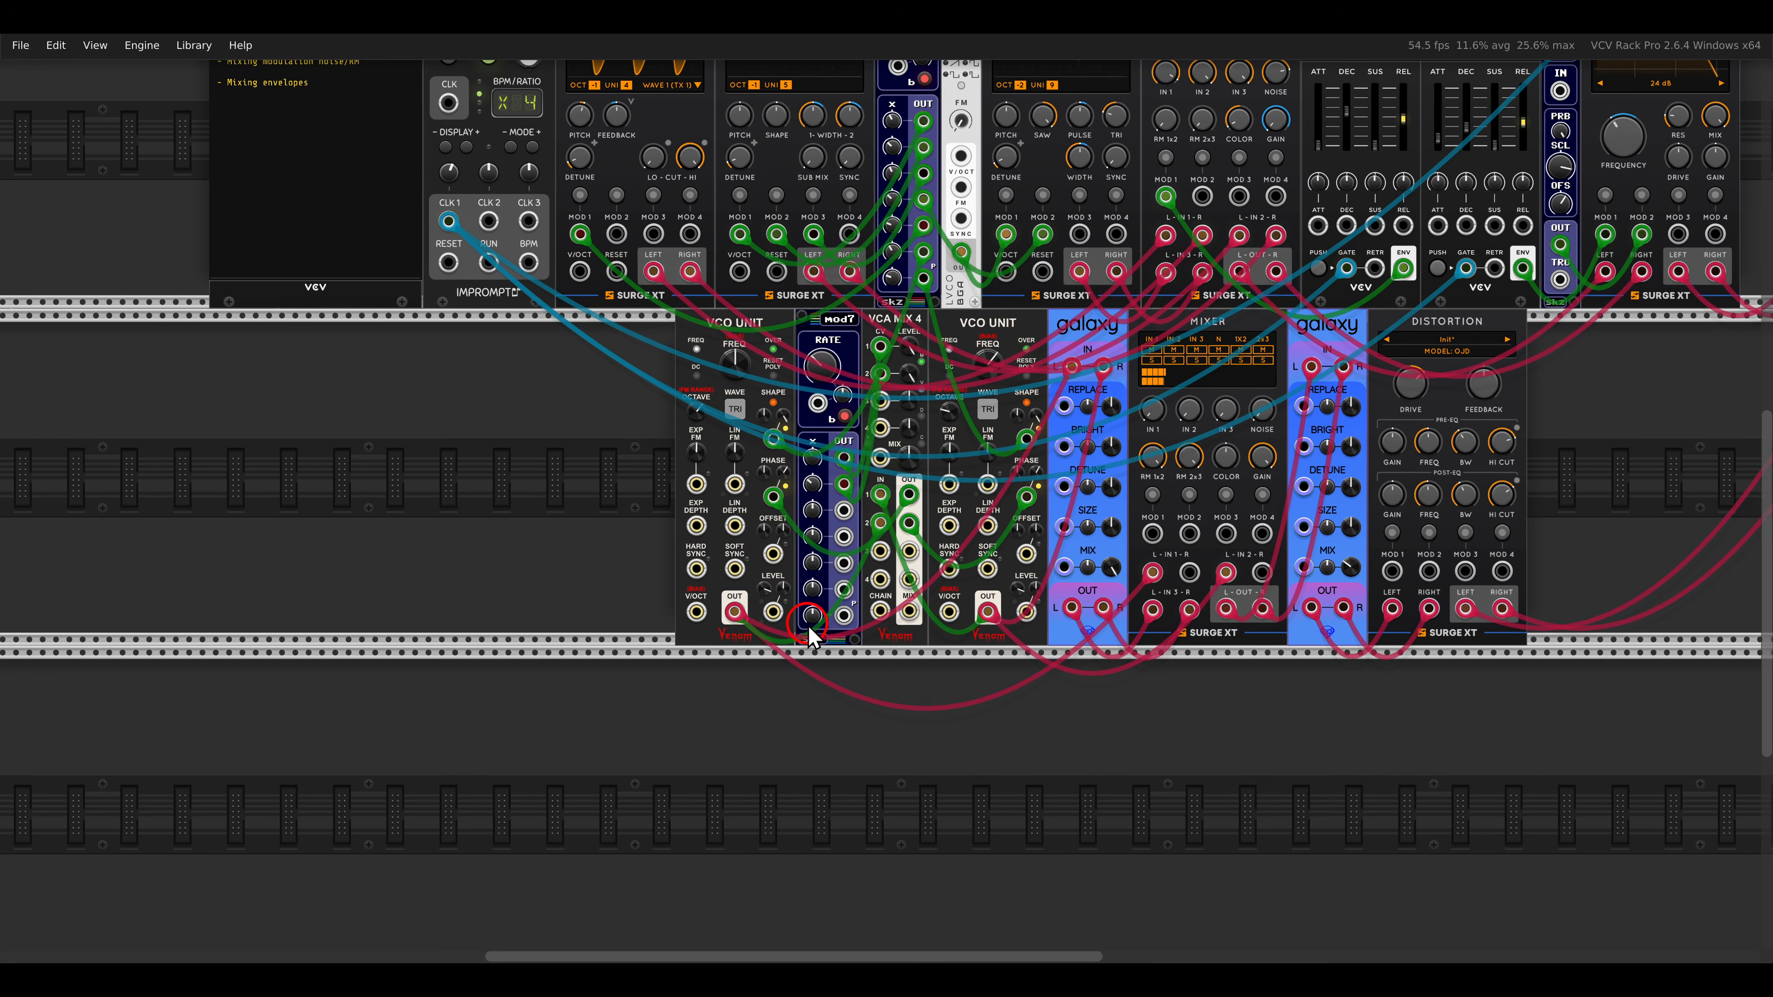
{"action": "right_click", "coordinate": [660, 538]}
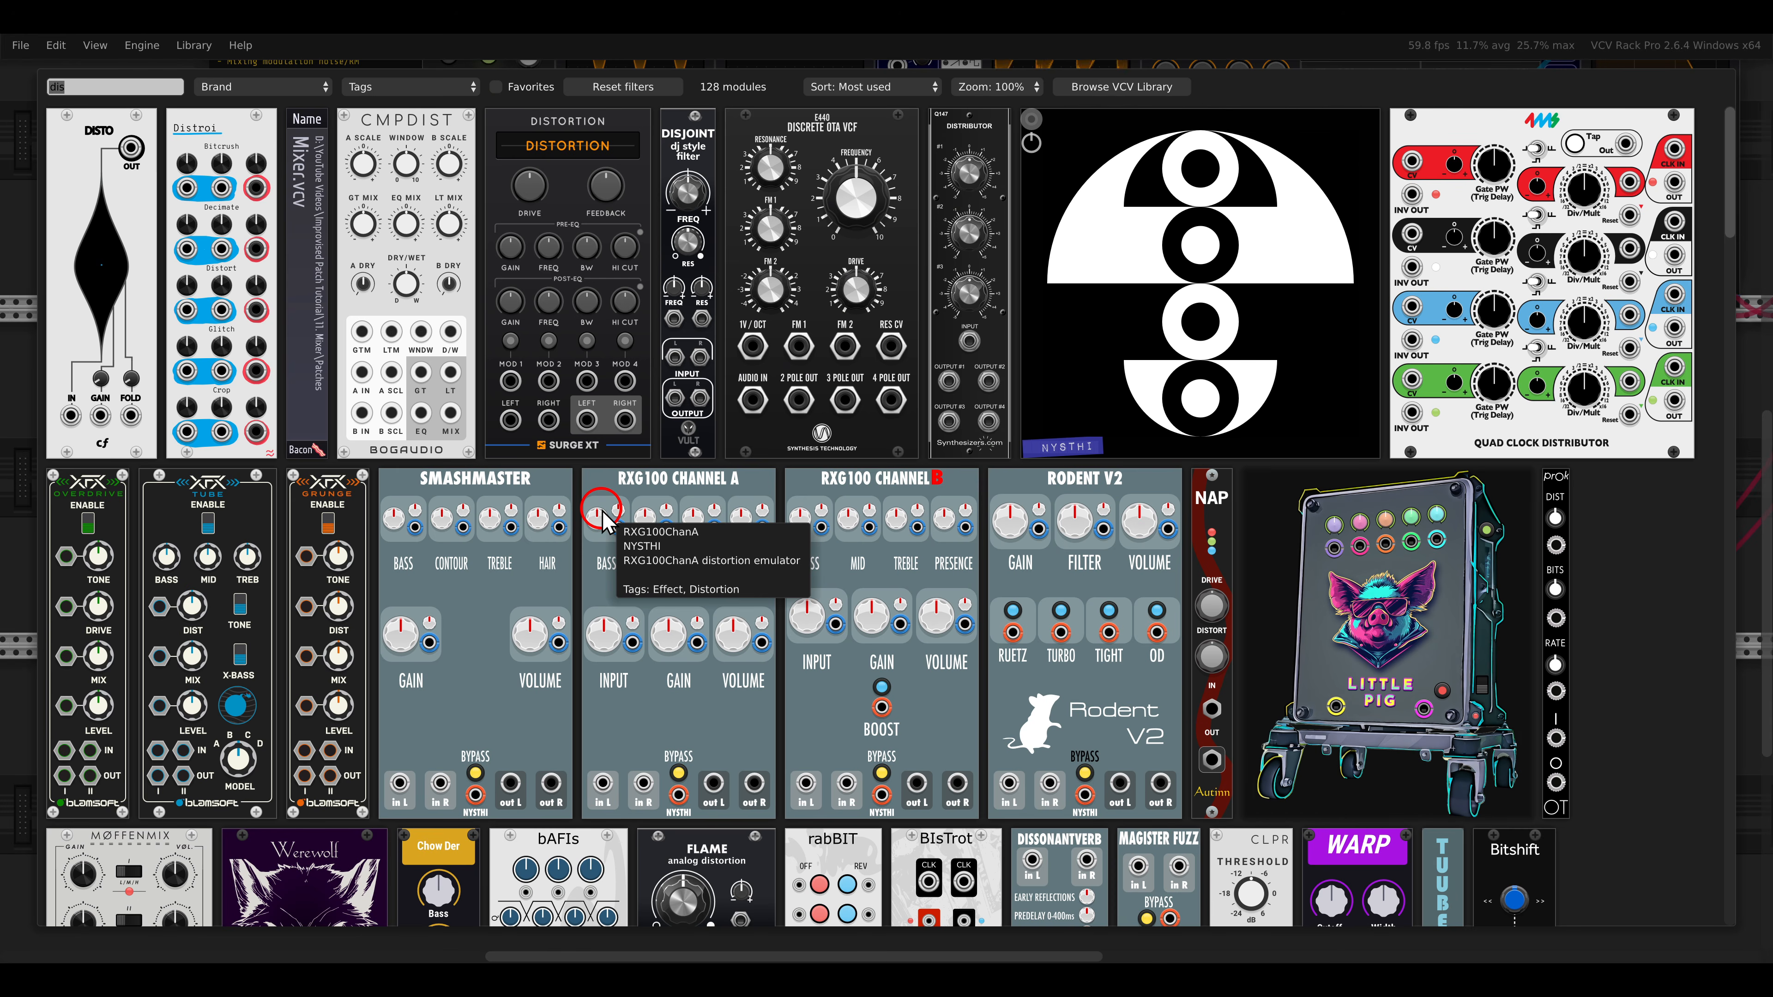
{"action": "key", "text": "BackSpace"}
{"action": "type", "text": "twel"}
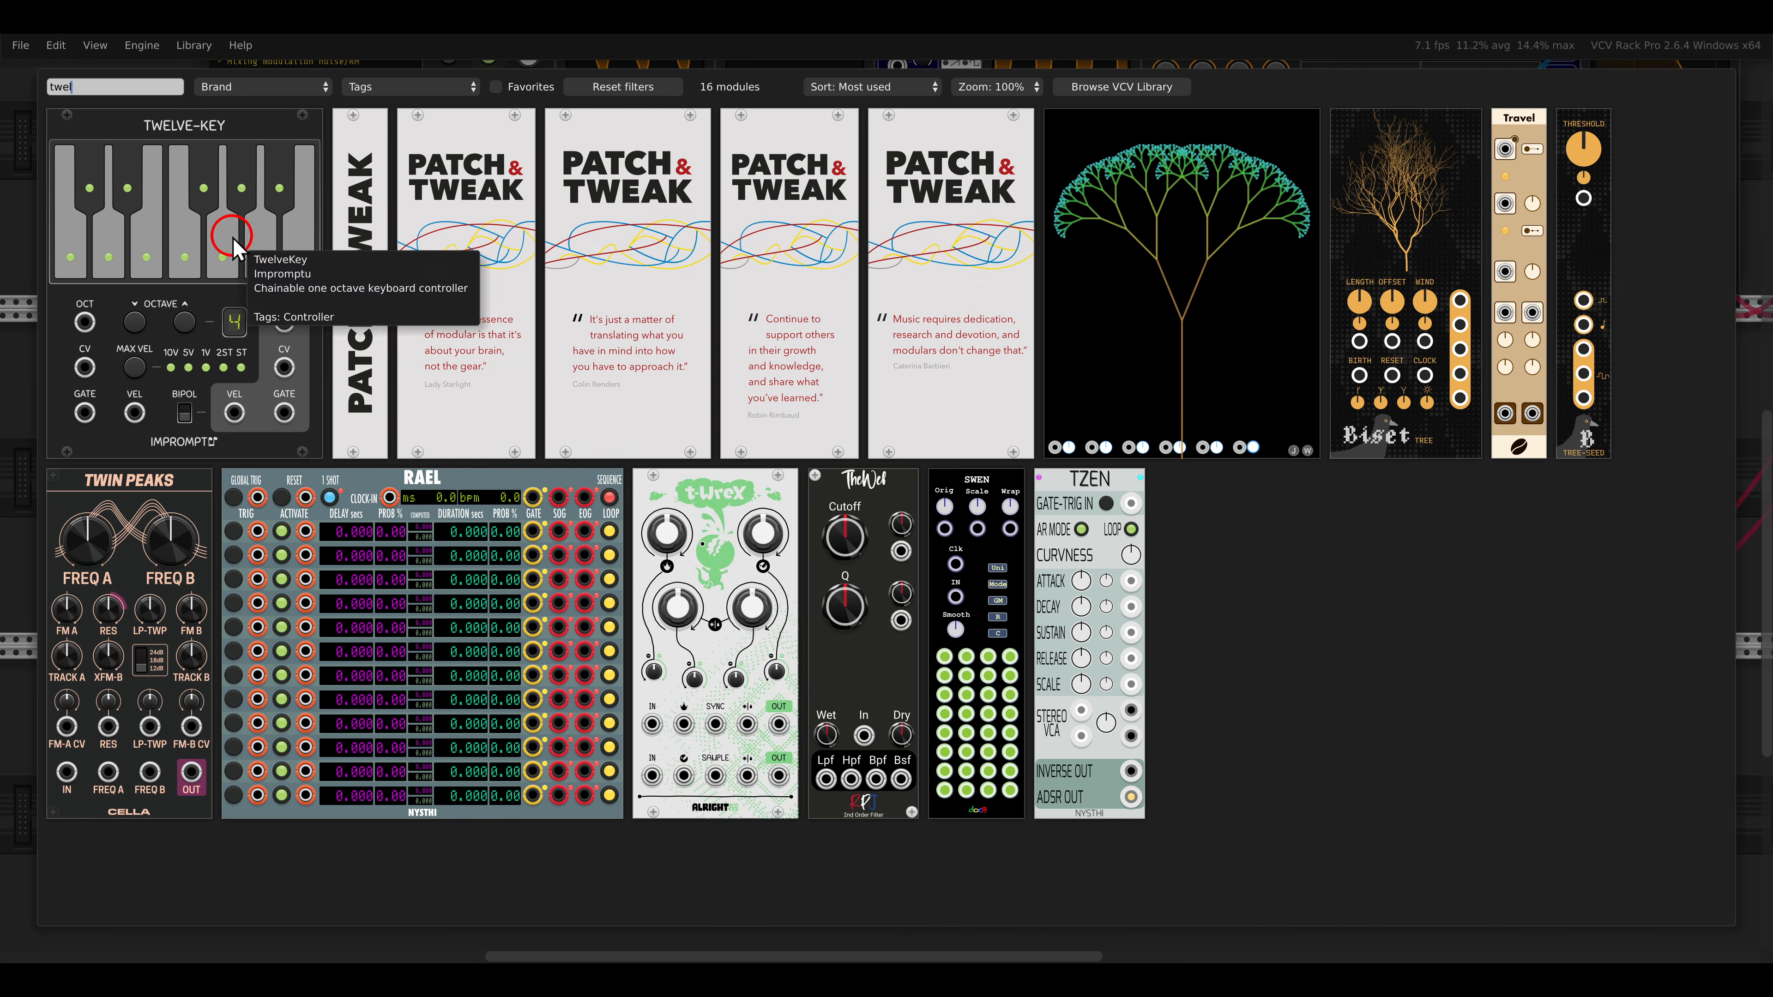
{"action": "left_click_drag", "start_coordinate": [232, 245], "coordinate": [949, 612]}
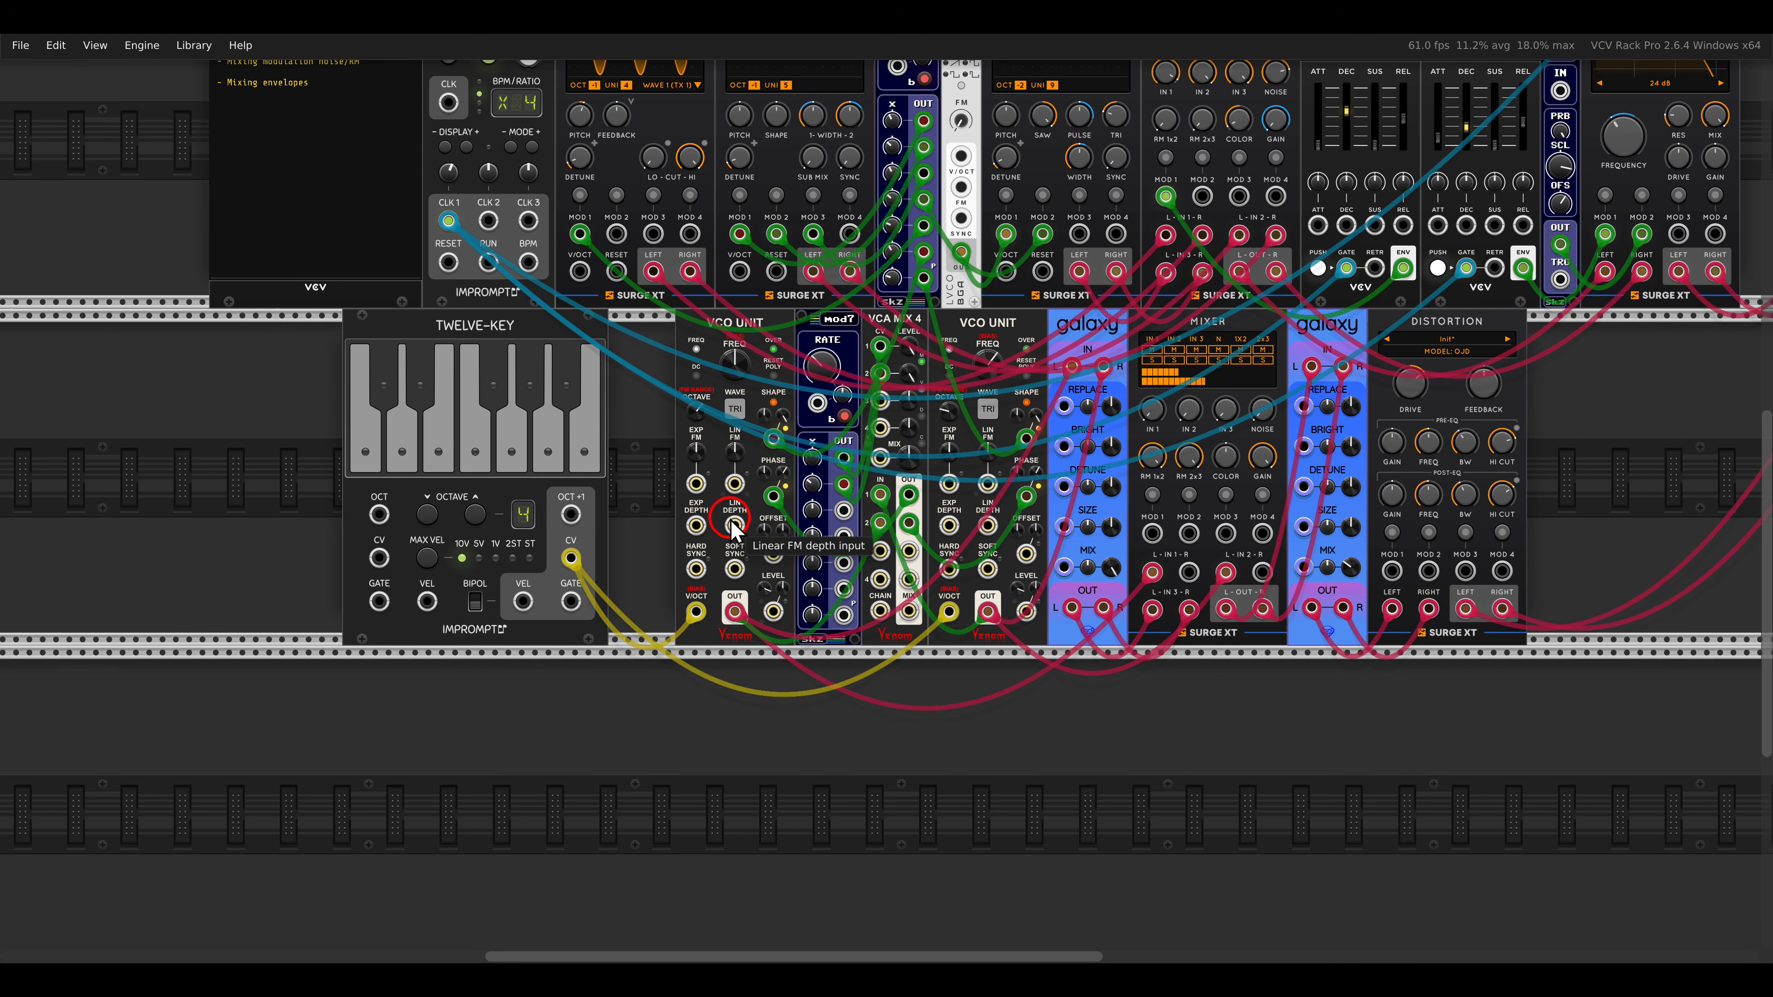
Play a few notes on the Twelve-Key keyboard and delete the module.
{"action": "scroll", "coordinate": [729, 525], "scroll_direction": "up", "scroll_amount": 1}
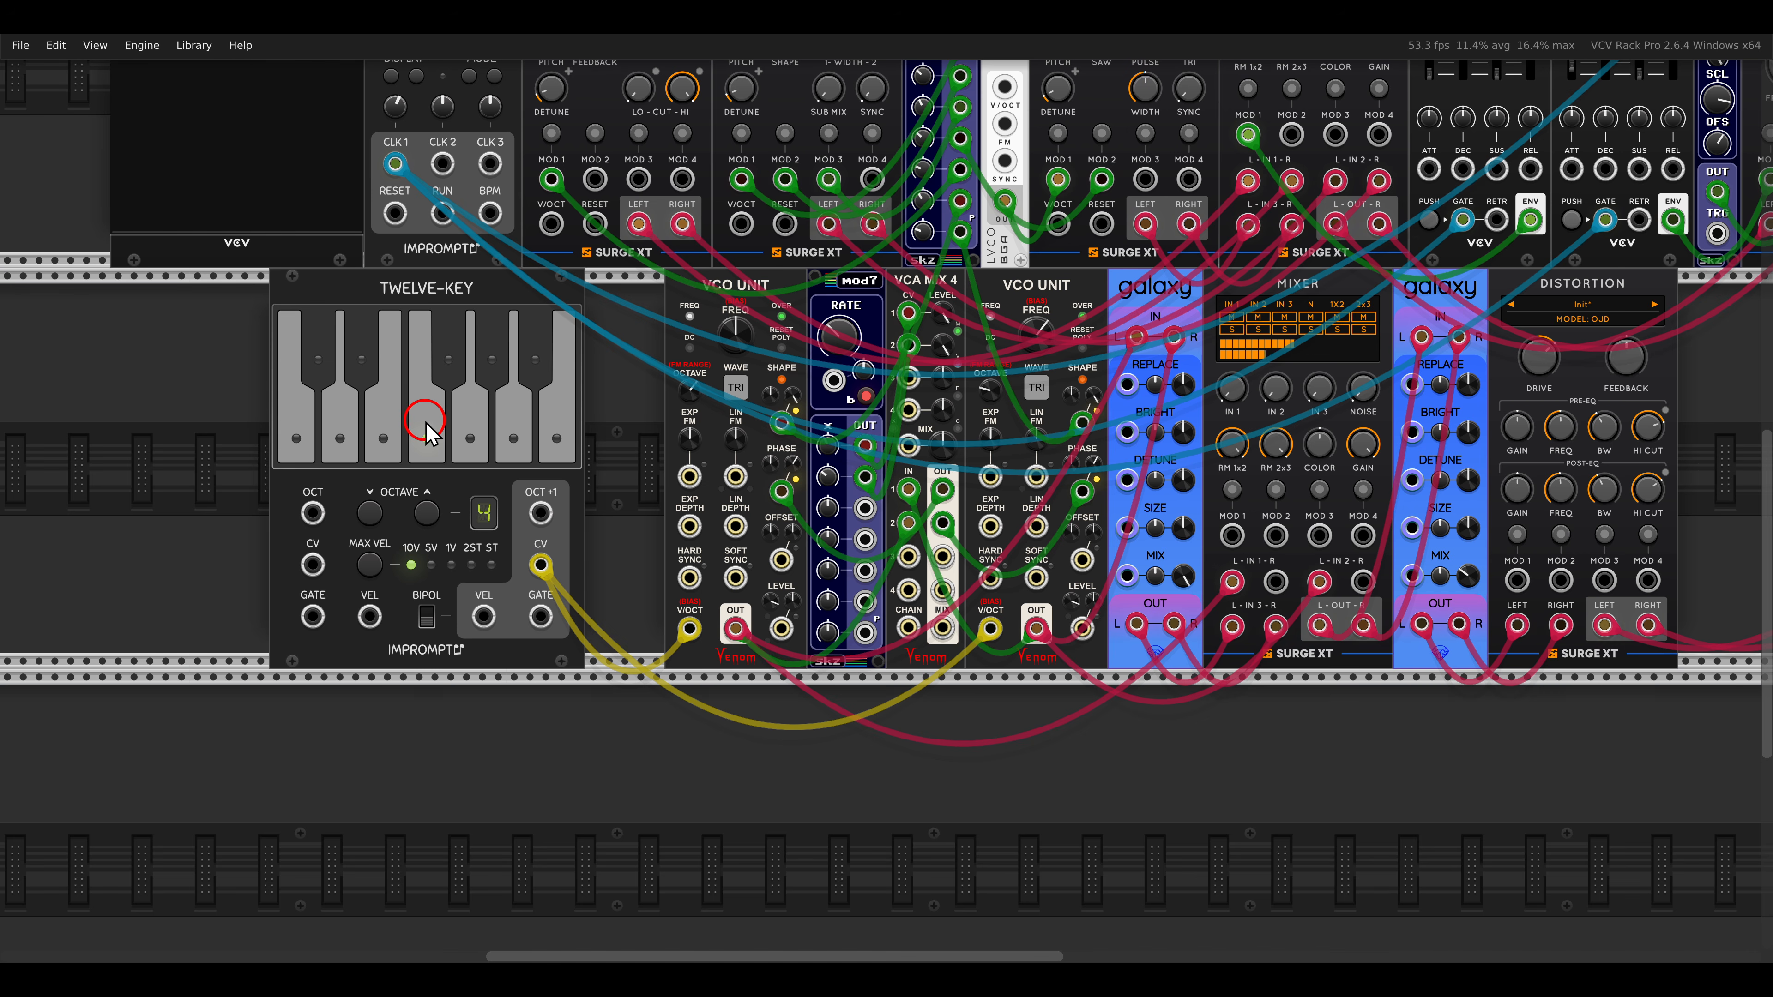
{"action": "left_click", "coordinate": [436, 434]}
{"action": "left_click", "coordinate": [533, 367]}
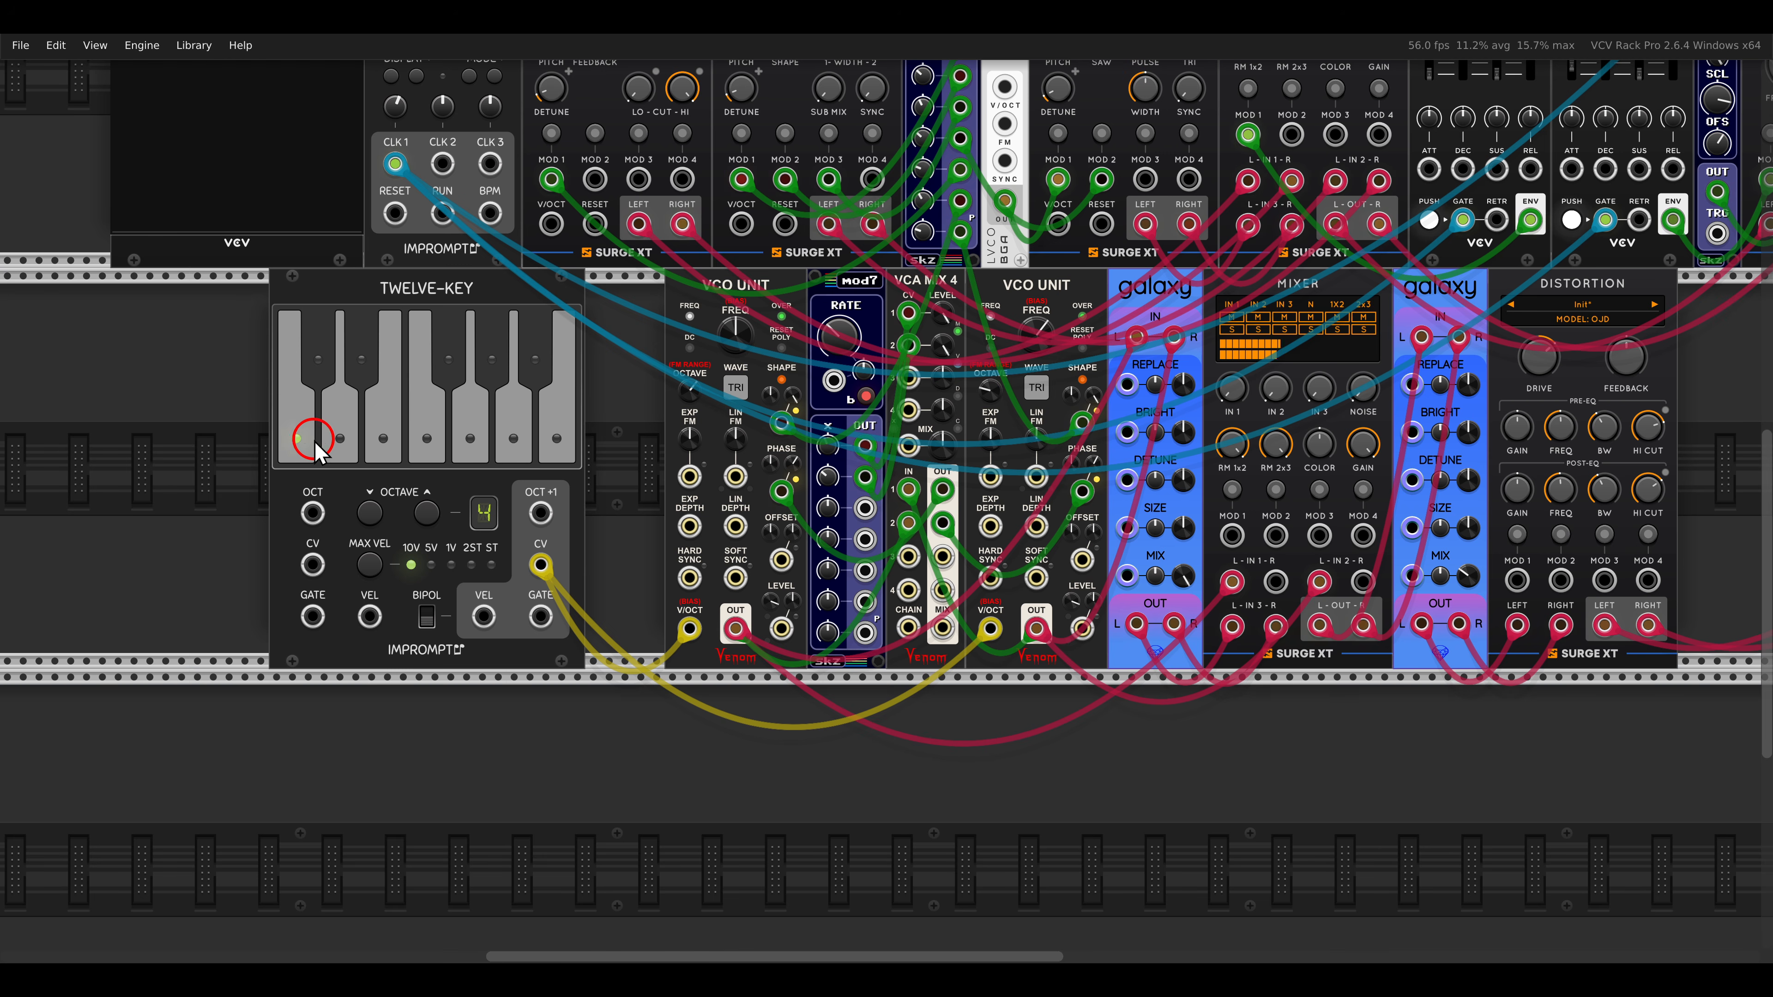
{"action": "left_click", "coordinate": [353, 439]}
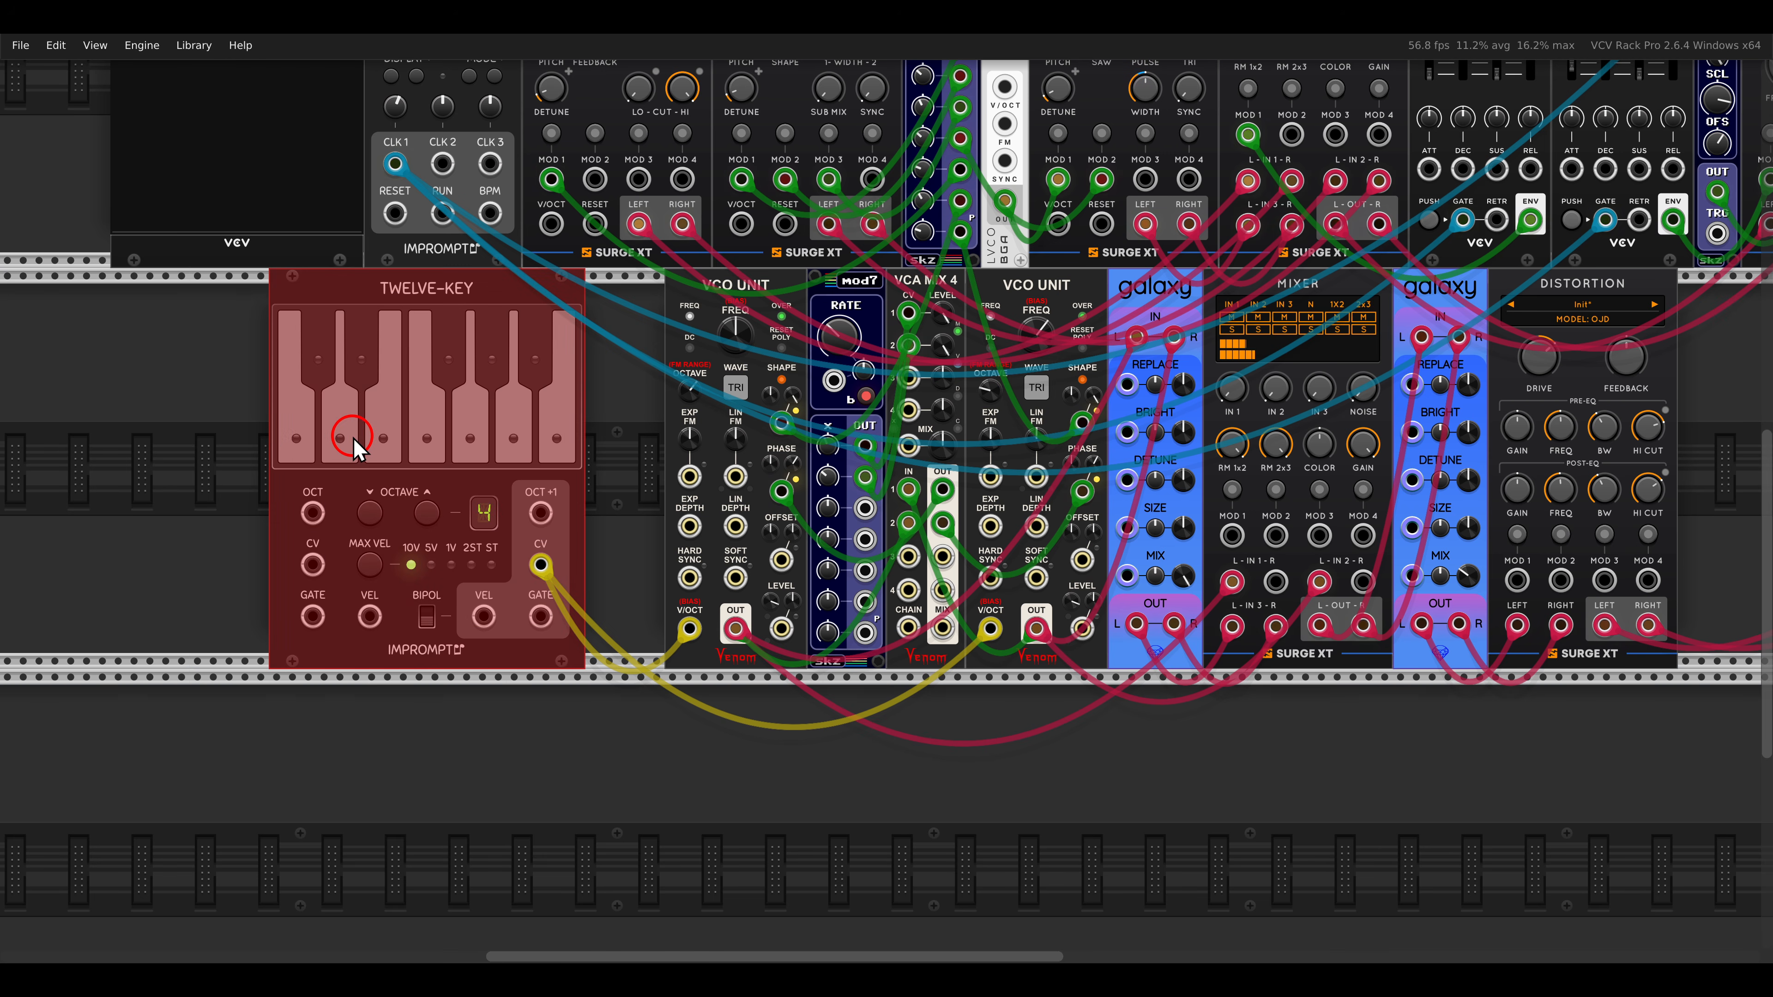
{"action": "key", "text": "Delete"}
Solo input 2 on the final Mixer feeding the Audio module.
{"action": "scroll", "coordinate": [513, 428], "scroll_direction": "down", "scroll_amount": 2}
{"action": "left_click_drag", "start_coordinate": [1180, 365], "coordinate": [788, 585]}
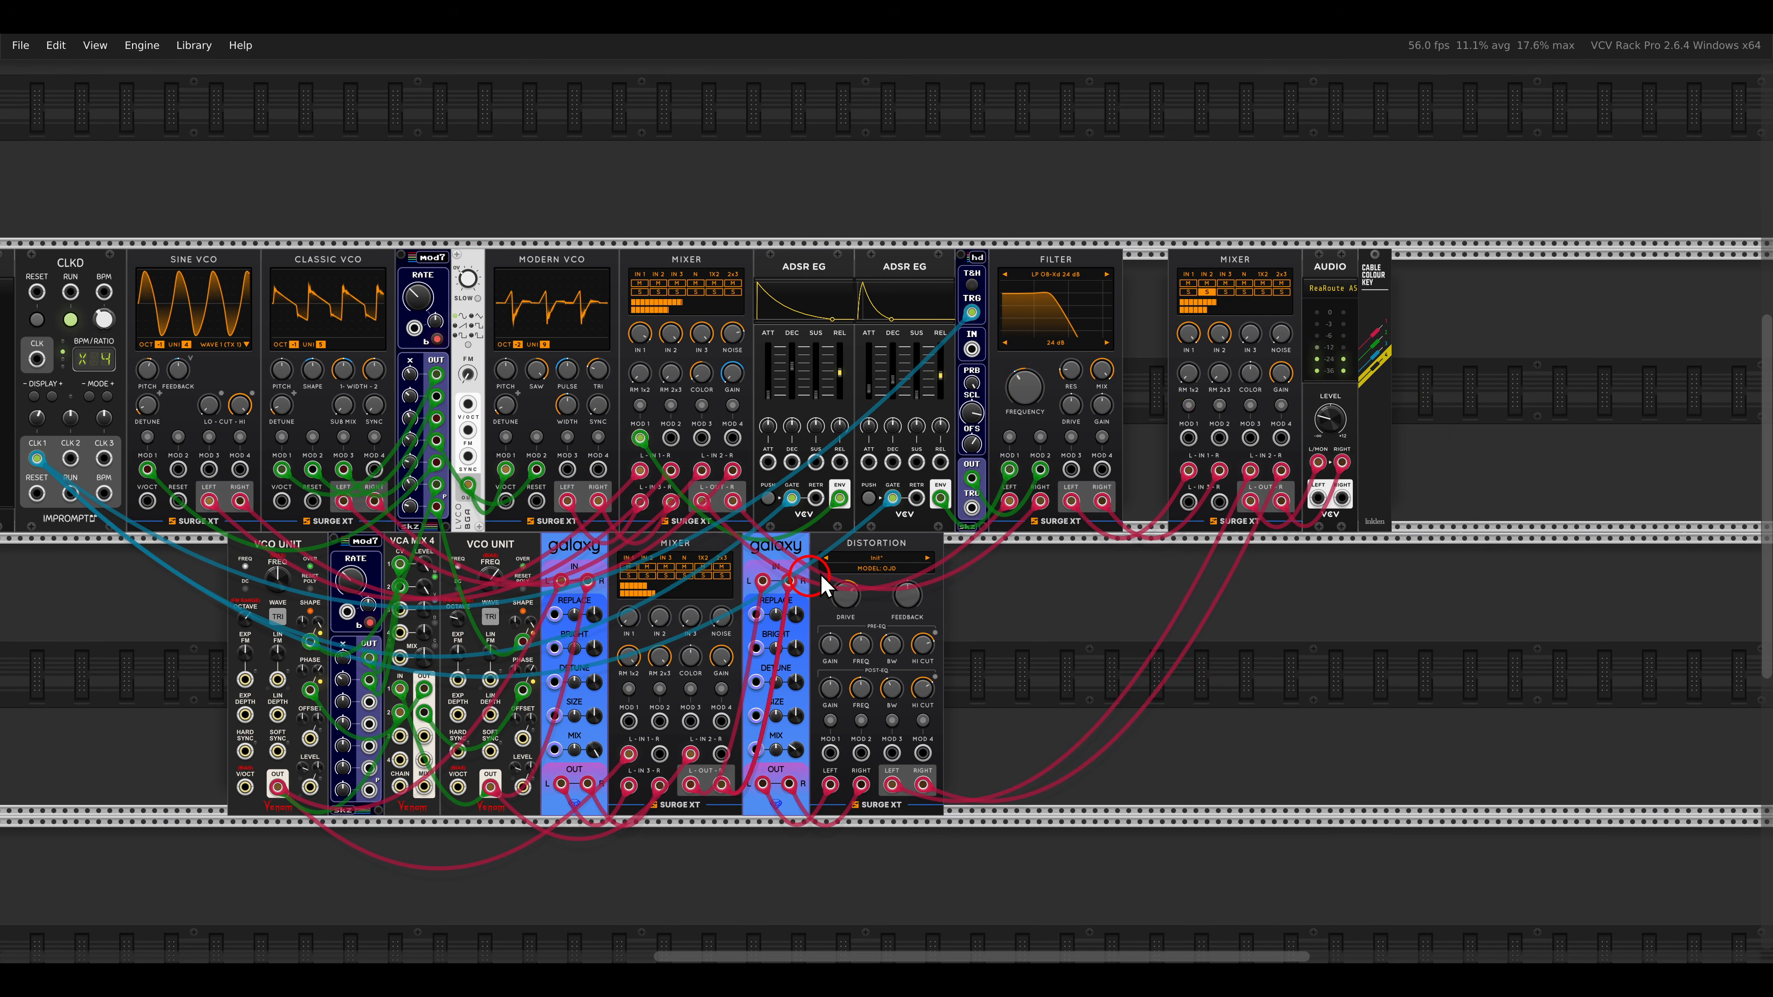
{"action": "left_click", "coordinate": [1215, 335]}
{"action": "left_click", "coordinate": [1207, 292]}
Search the module library for "stepsw", add Sickozell stepSeq before the first VCO Unit and patch its output to both VCO Units' V/OCT inputs.
{"action": "left_click_drag", "start_coordinate": [507, 611], "coordinate": [931, 508]}
{"action": "scroll", "coordinate": [633, 590], "scroll_direction": "up", "scroll_amount": 2}
{"action": "right_click", "coordinate": [668, 544]}
{"action": "type", "text": "s"}
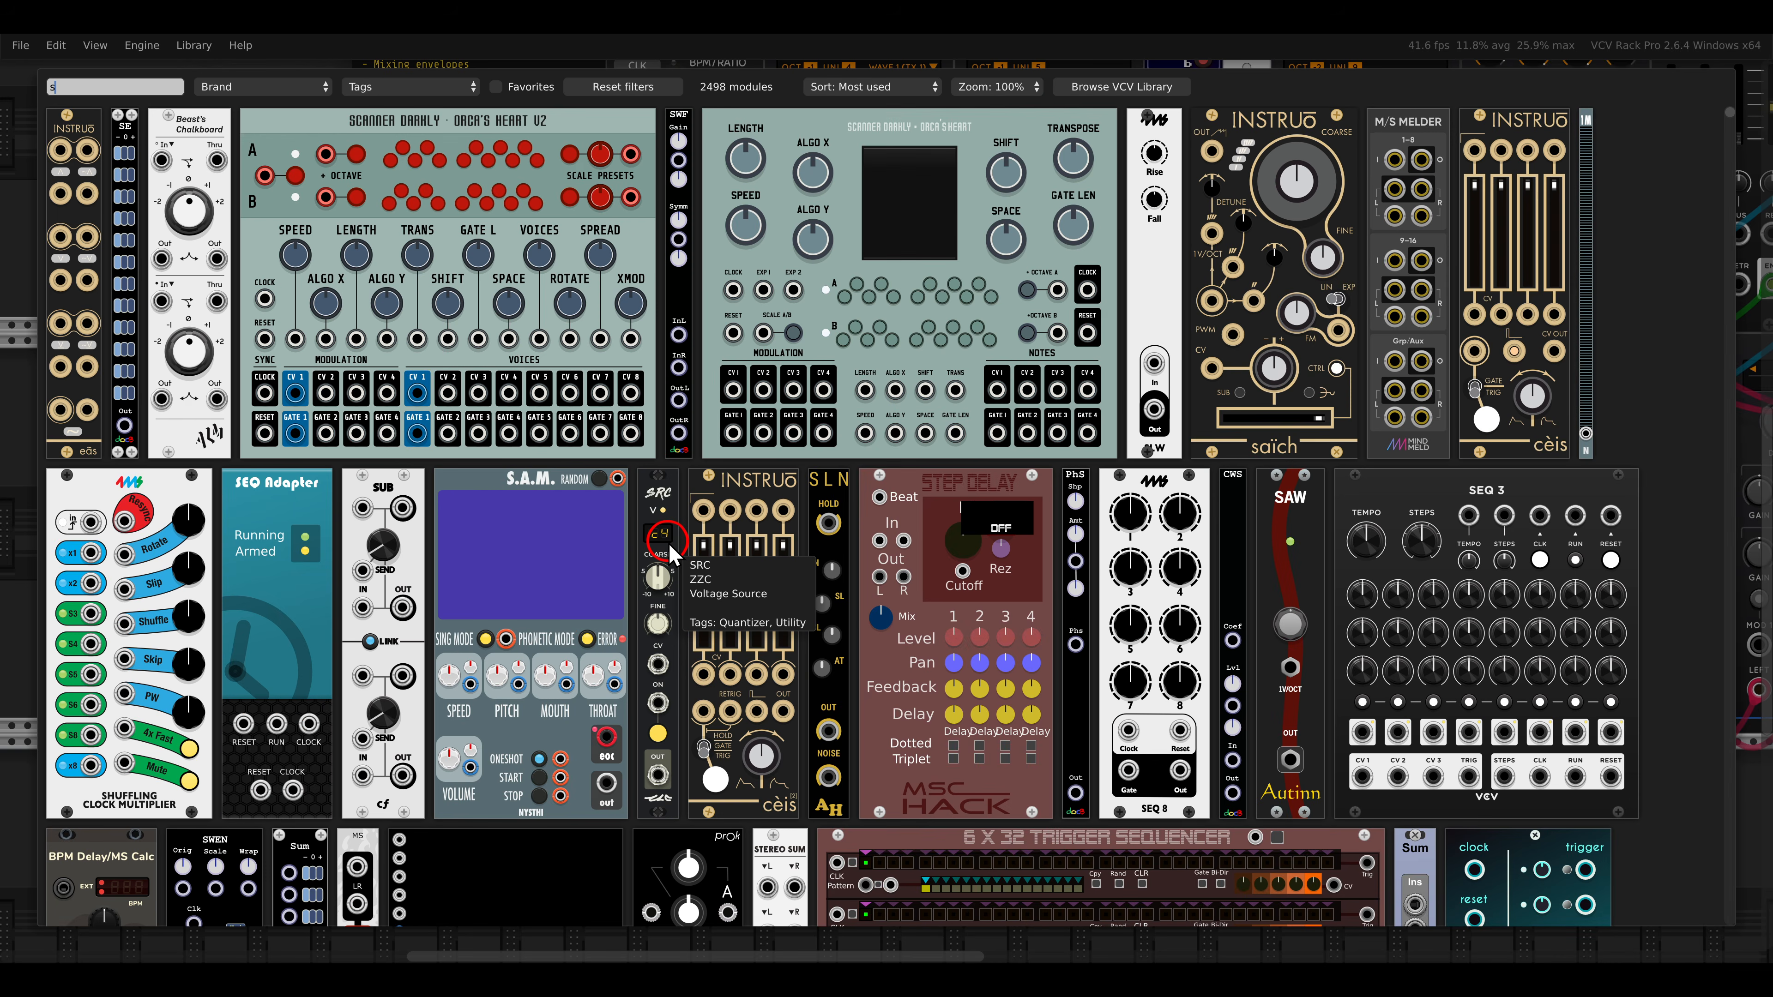
{"action": "type", "text": "tepsw"}
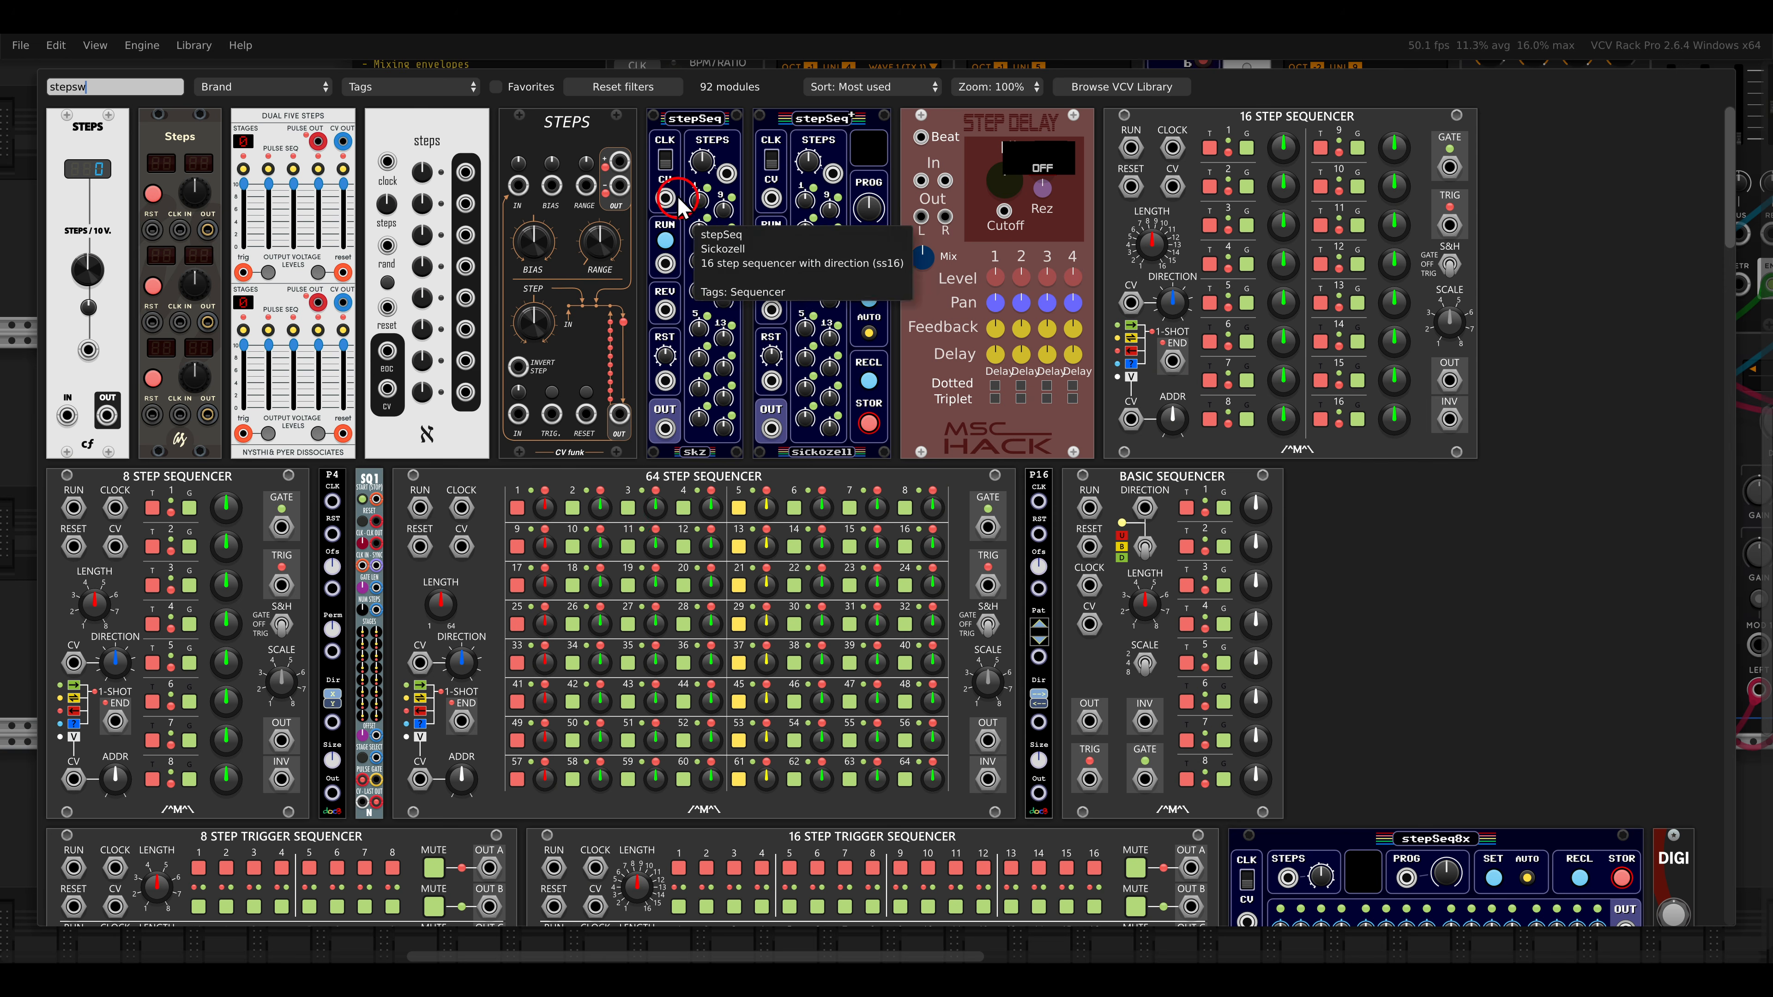
{"action": "left_click", "coordinate": [681, 255]}
{"action": "scroll", "coordinate": [739, 536], "scroll_direction": "up", "scroll_amount": 2}
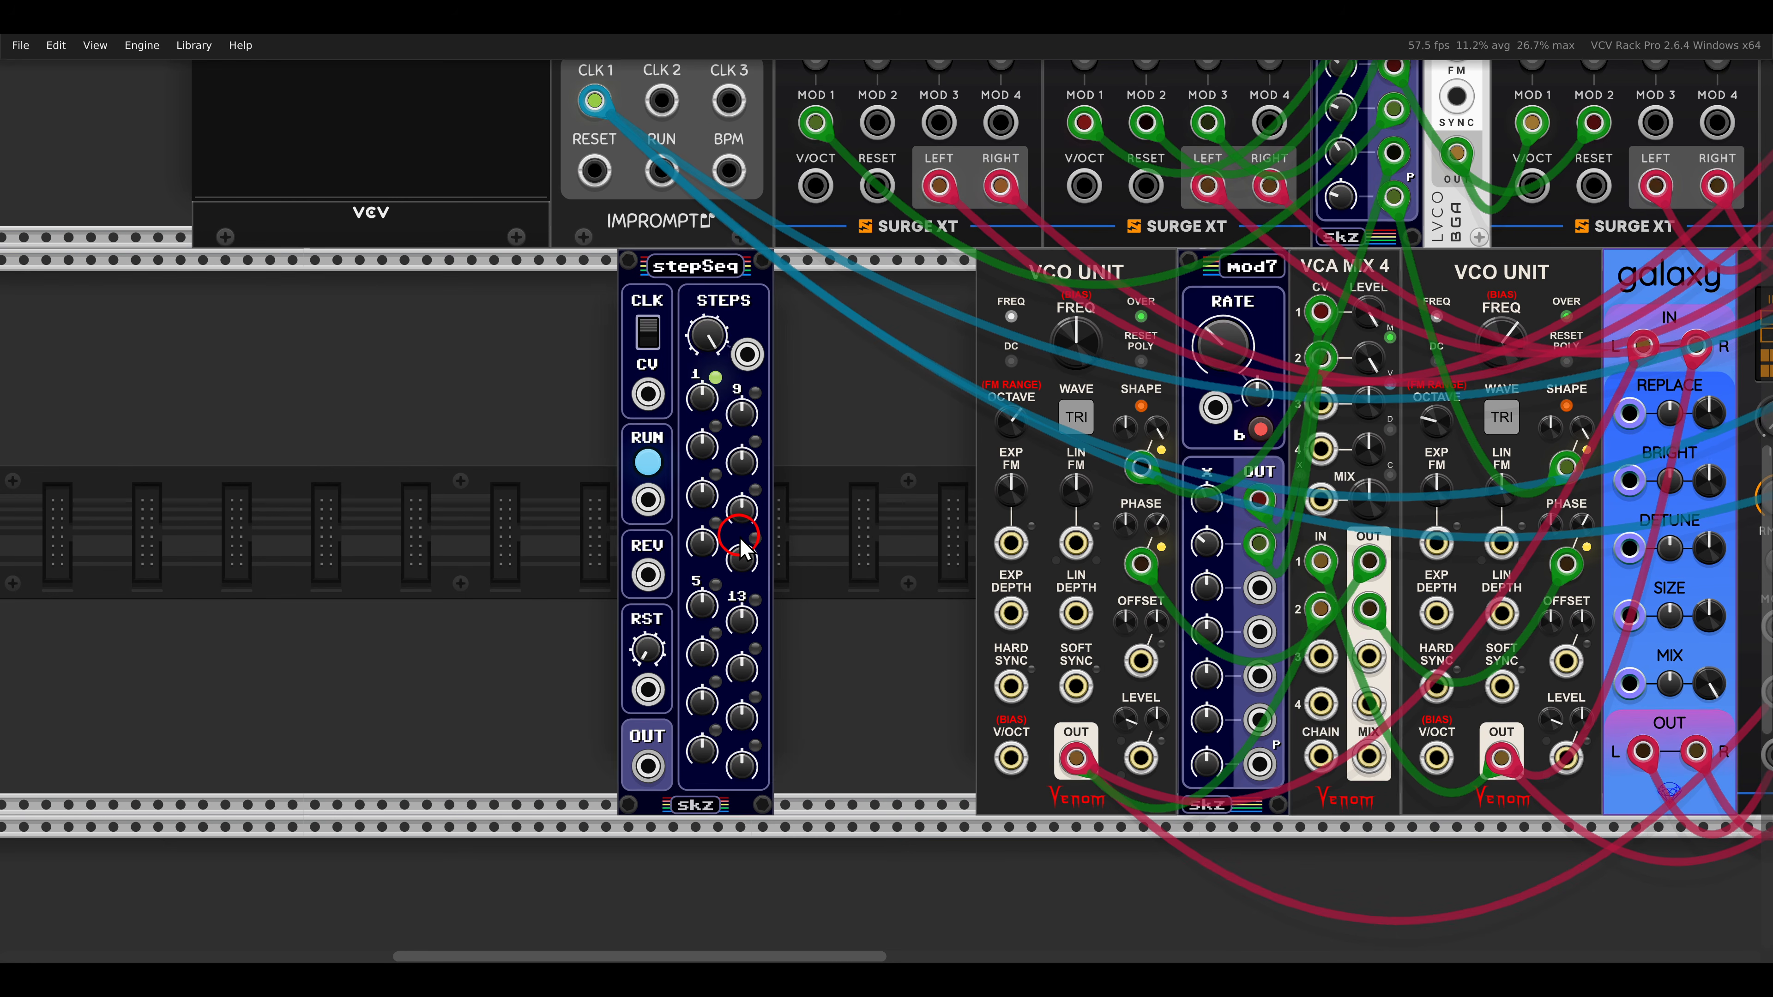
{"action": "left_click_drag", "start_coordinate": [648, 766], "coordinate": [1436, 758]}
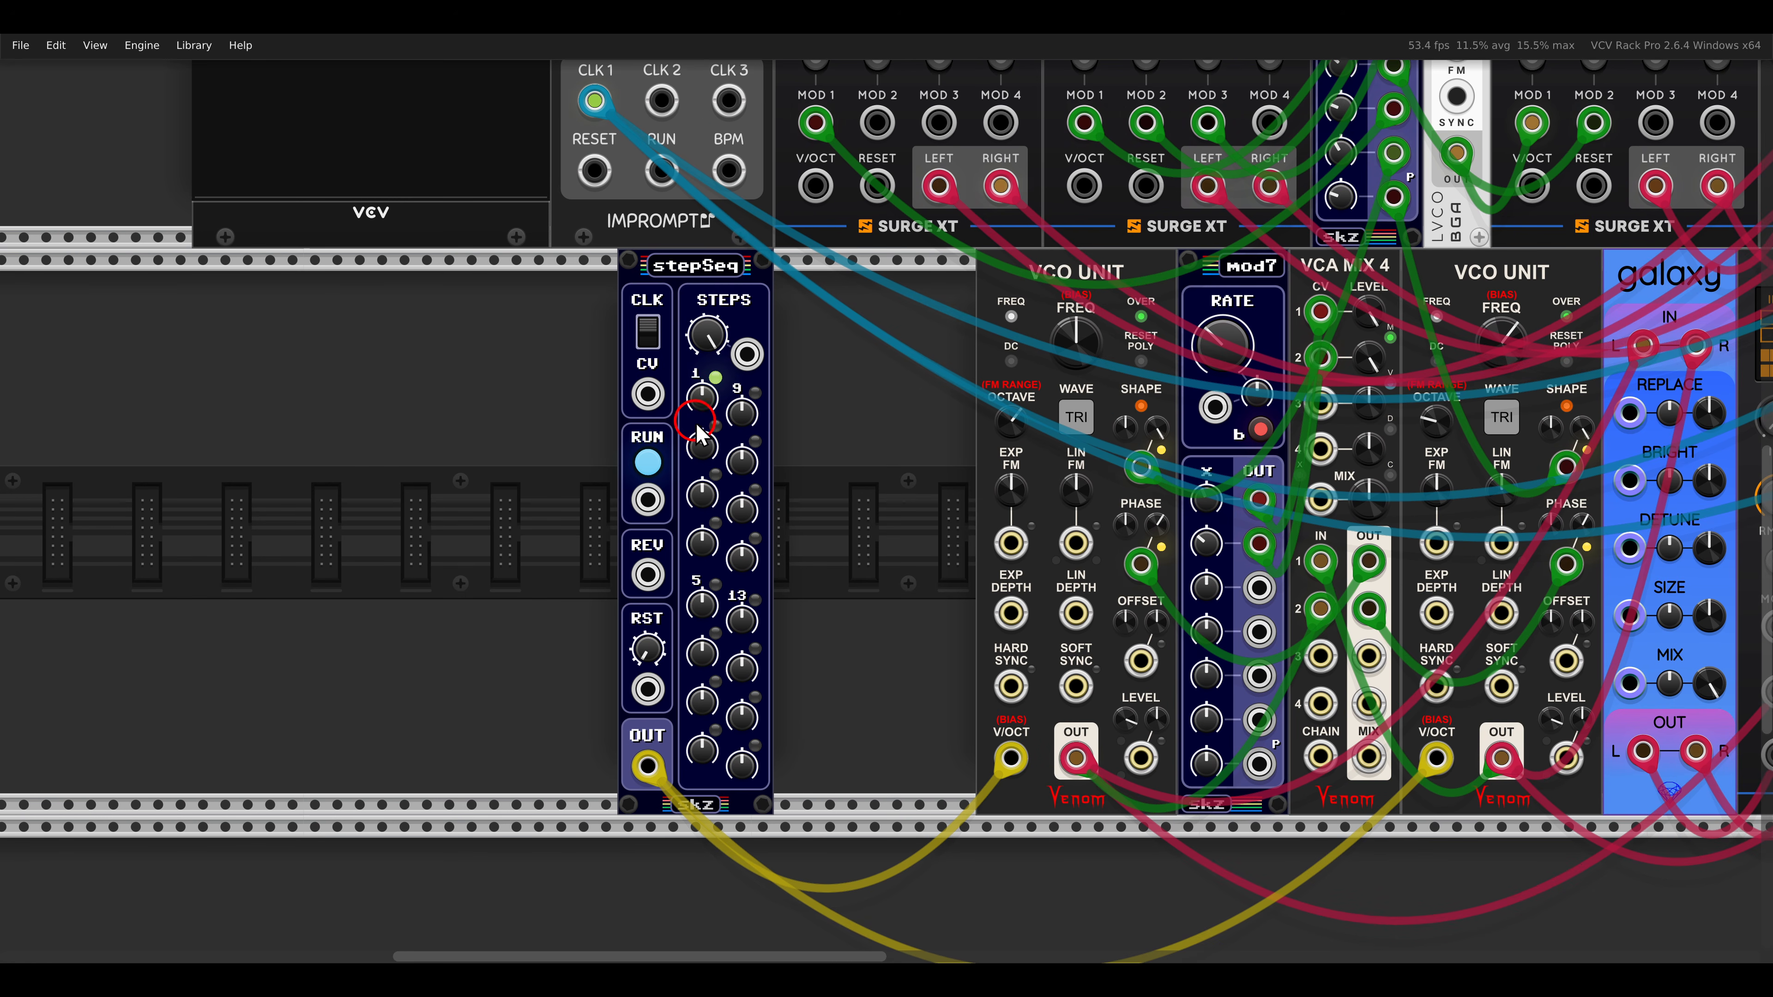
Set step 2 of the stepSeq sequencer to the note "gv".
{"action": "right_click", "coordinate": [707, 452]}
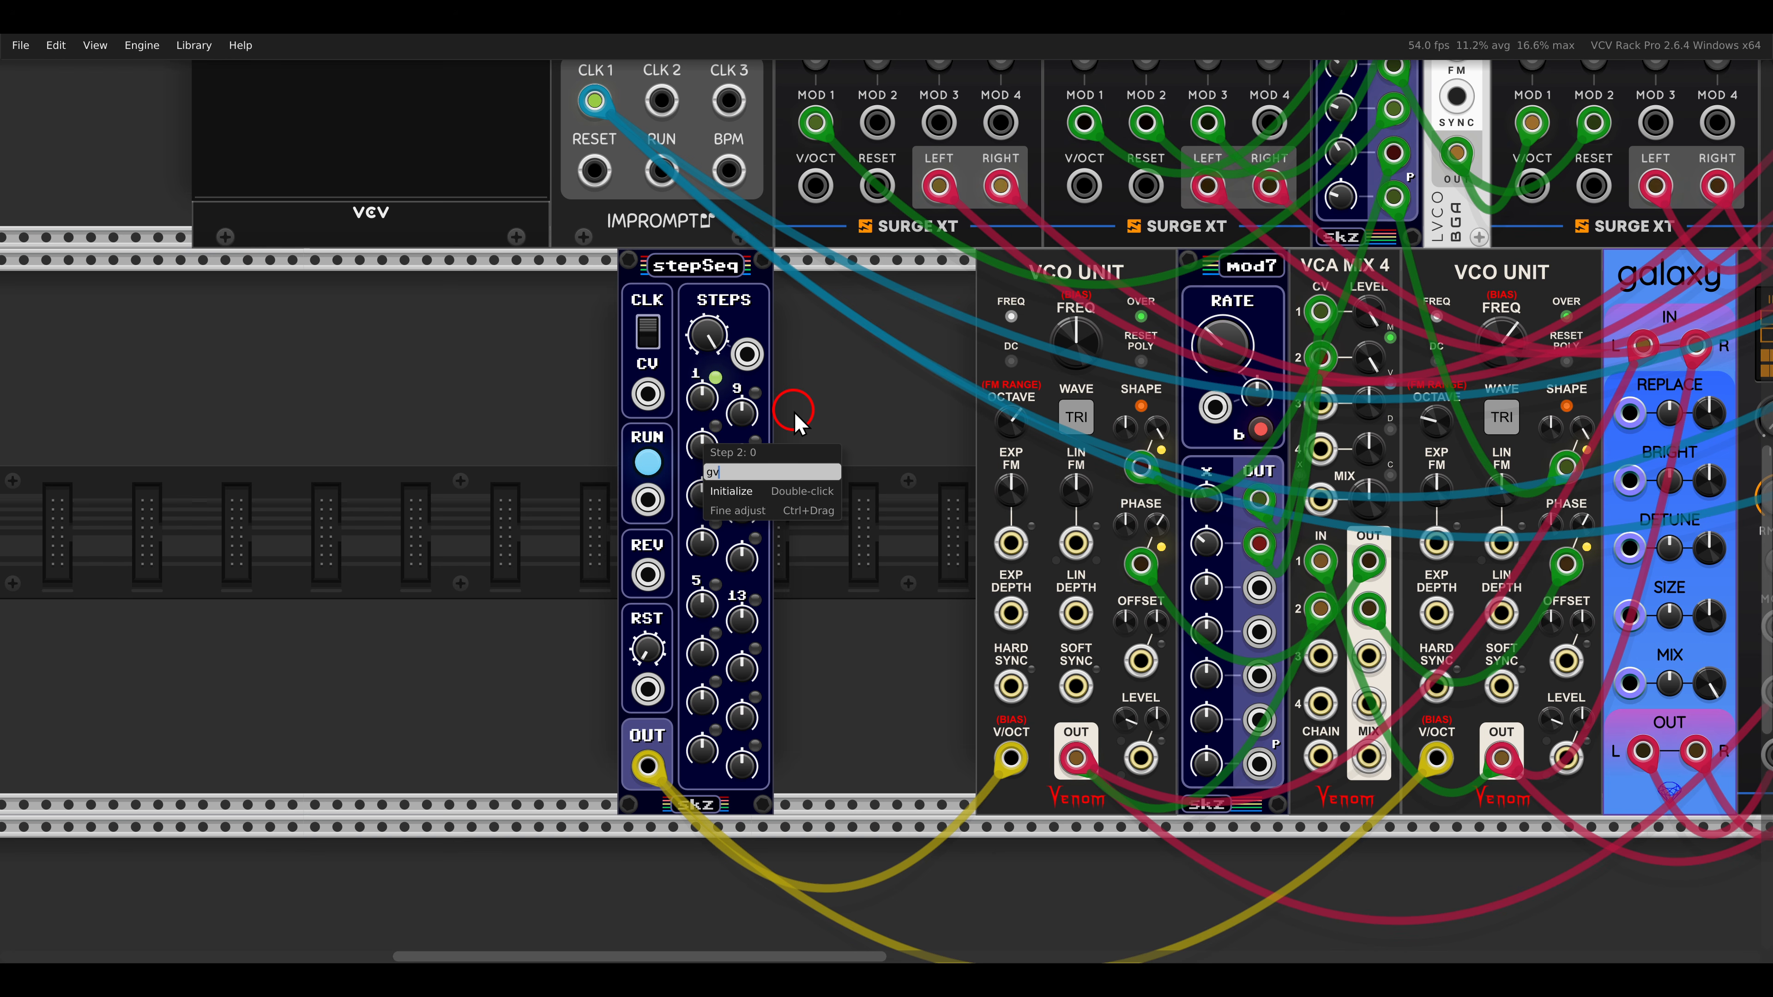
{"action": "key", "text": "Return"}
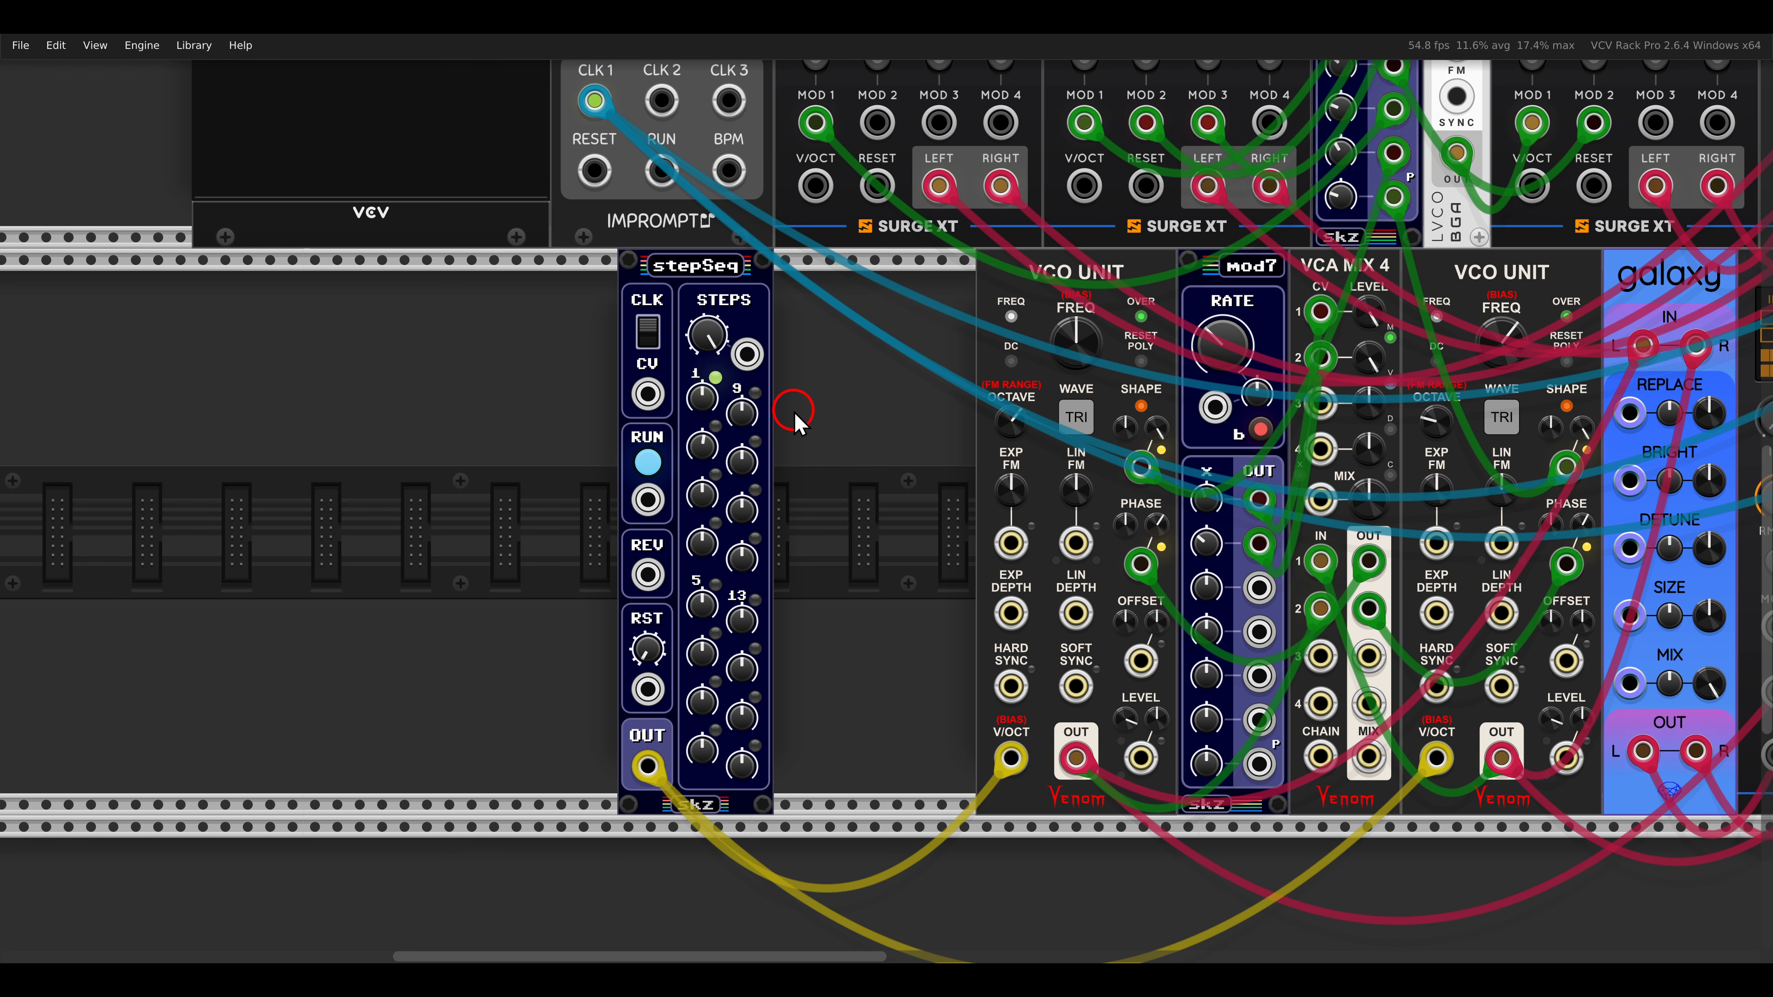
Search the module library for "push", add VCV Push before stepSeq, patch its TRIG output to stepSeq's clock input and trigger it once.
{"action": "right_click", "coordinate": [543, 459]}
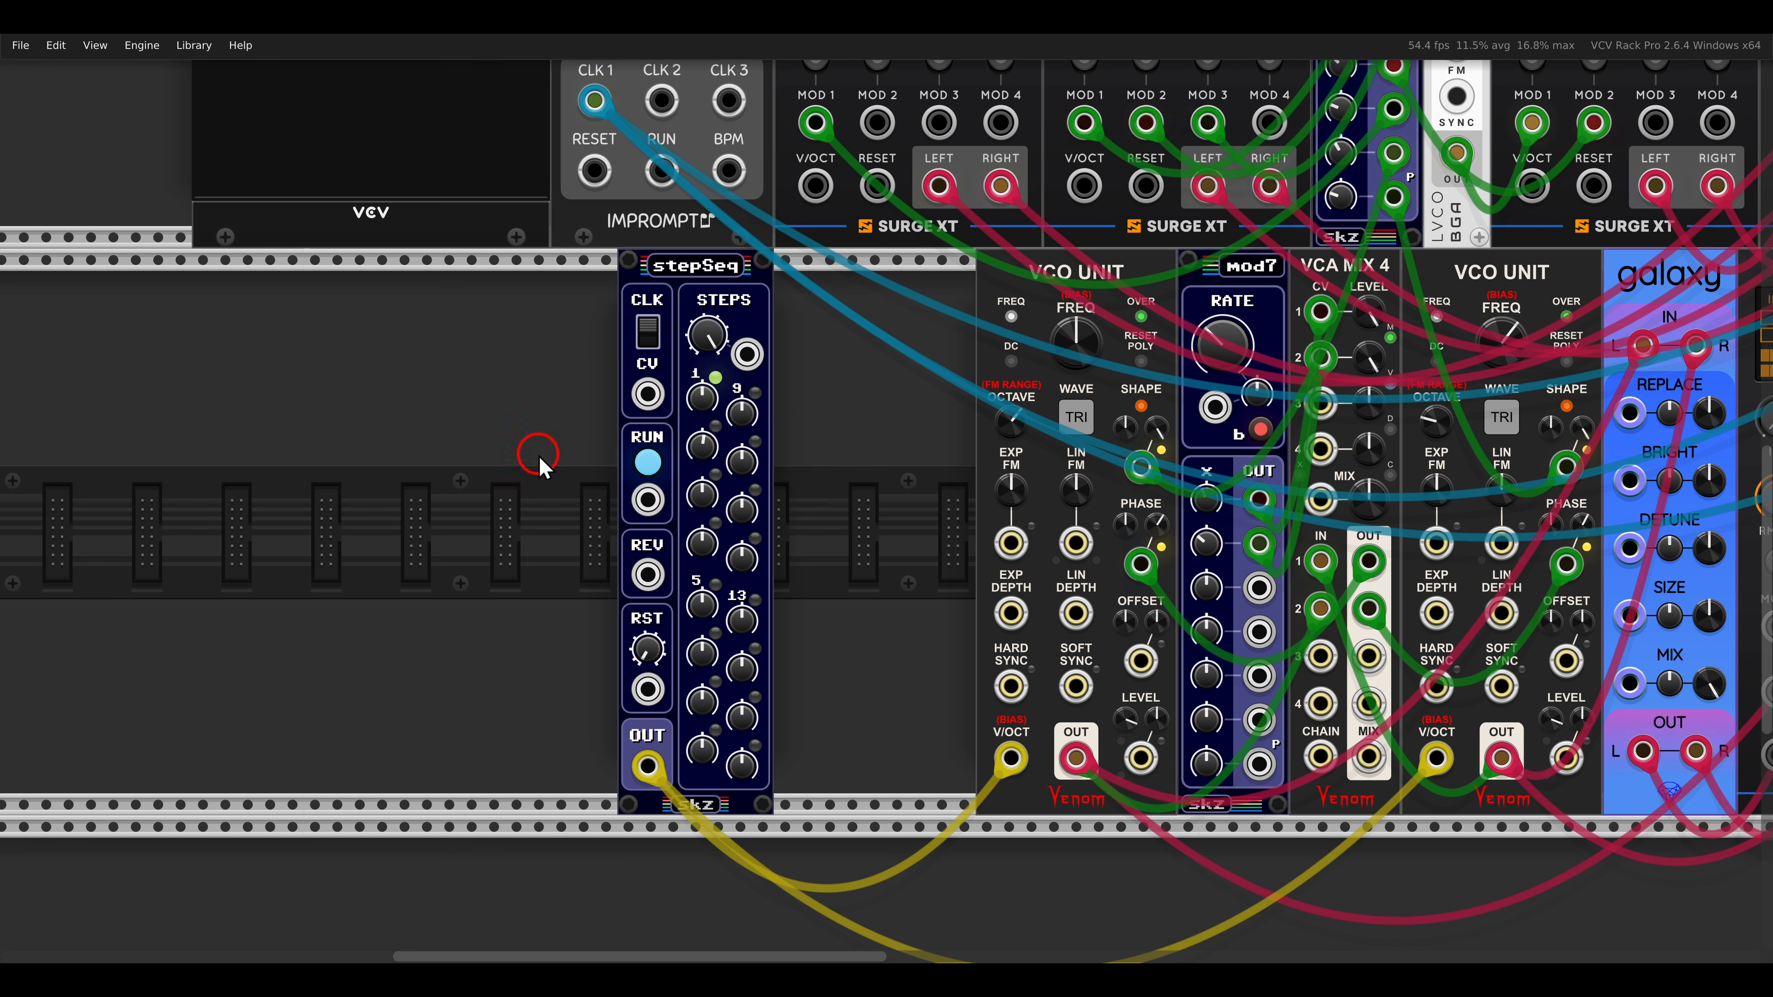
{"action": "type", "text": "push"}
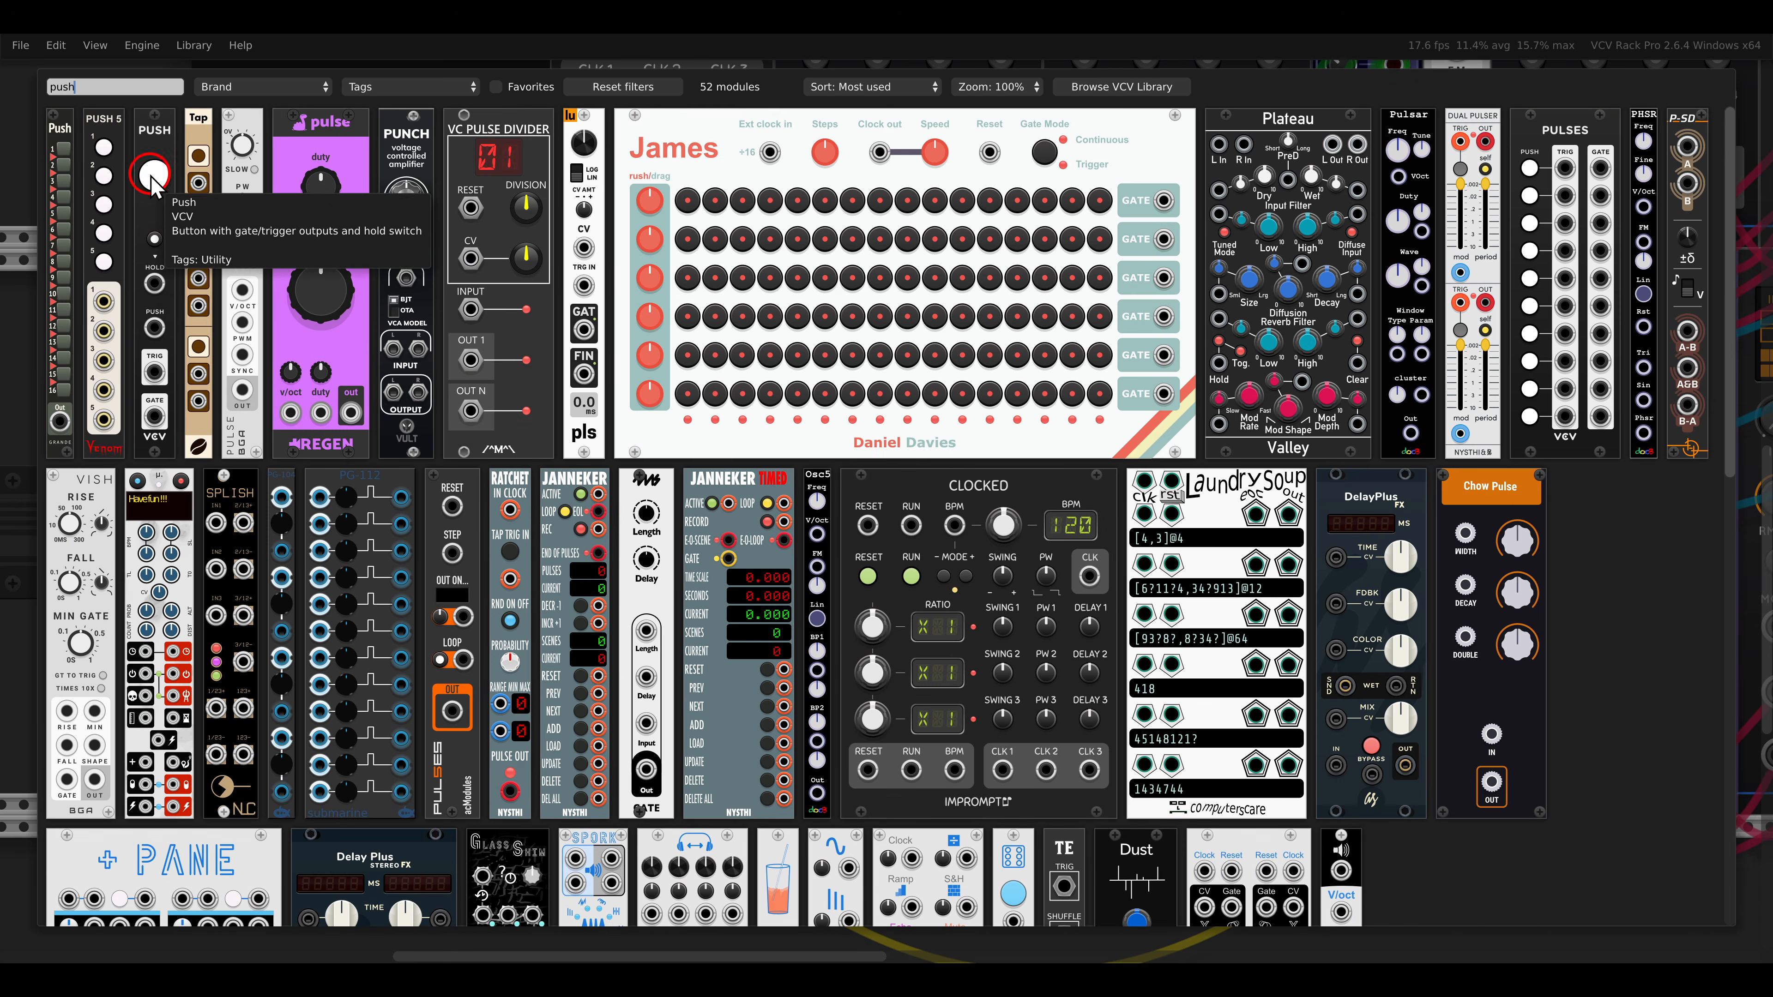
{"action": "left_click_drag", "start_coordinate": [149, 182], "coordinate": [528, 540]}
{"action": "left_click_drag", "start_coordinate": [515, 676], "coordinate": [648, 393]}
{"action": "left_click", "coordinate": [513, 359]}
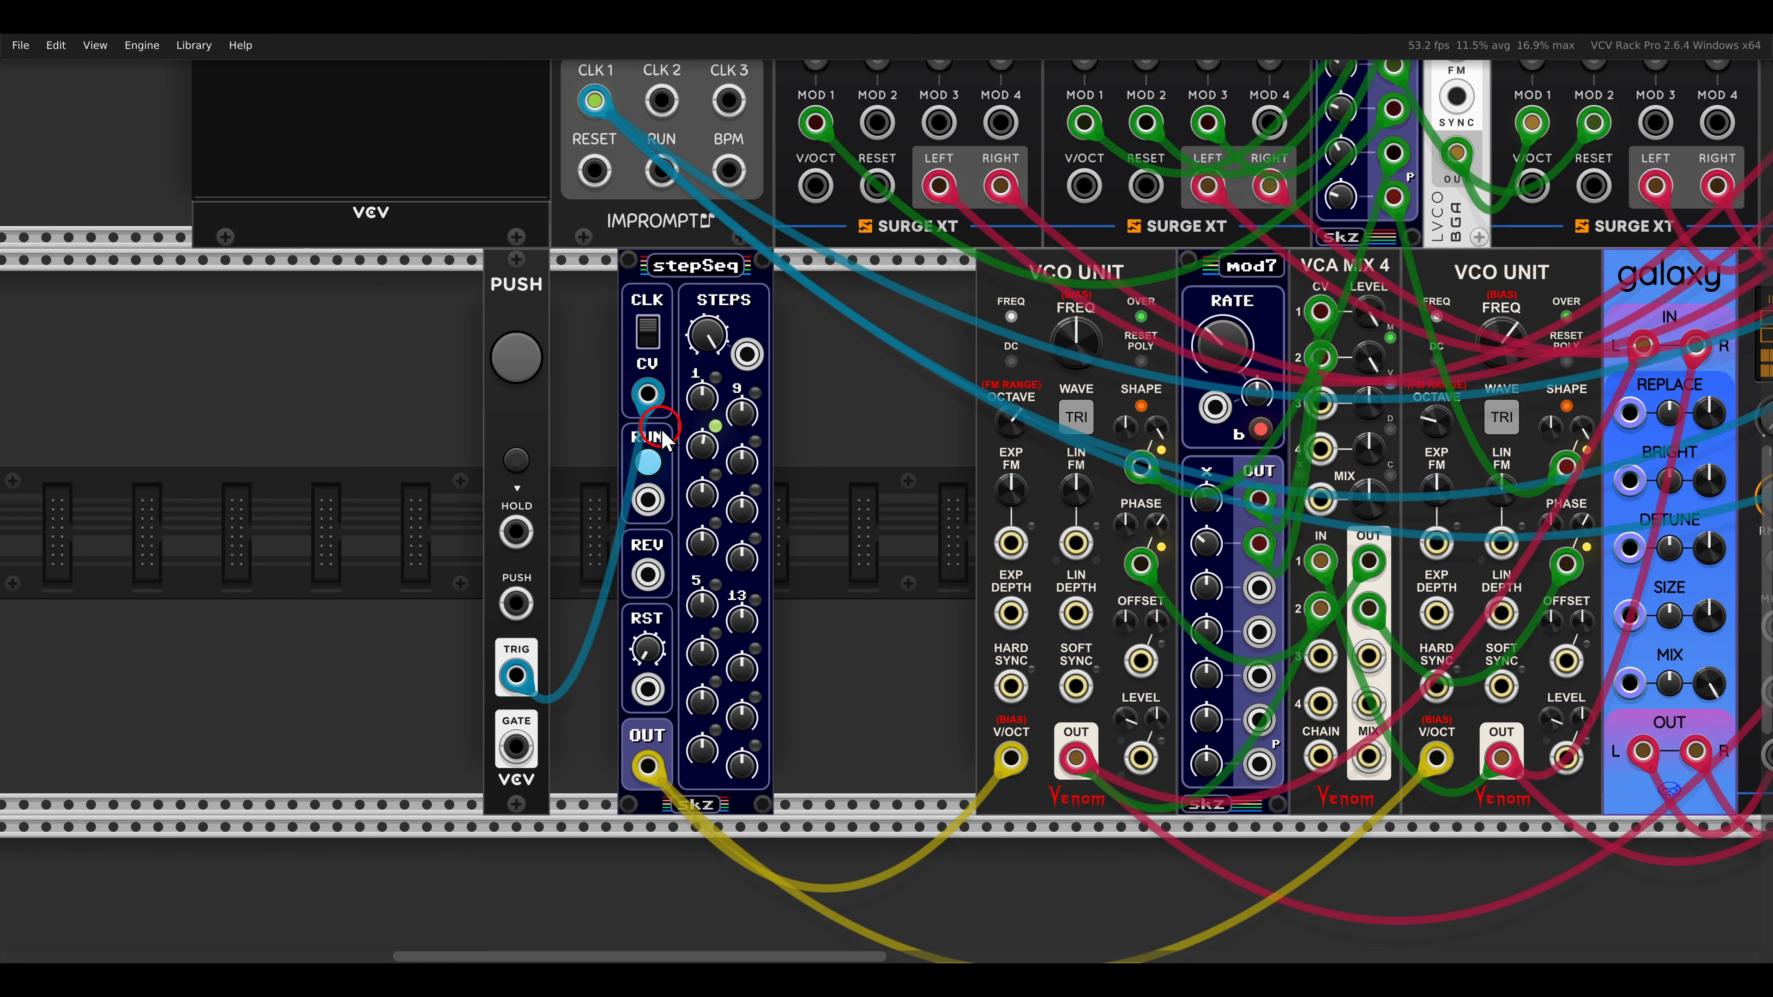
Advance stepSeq one step at a time with the Push module, setting step 4 to "g#" and step 5 to "gv".
{"action": "right_click", "coordinate": [703, 497]}
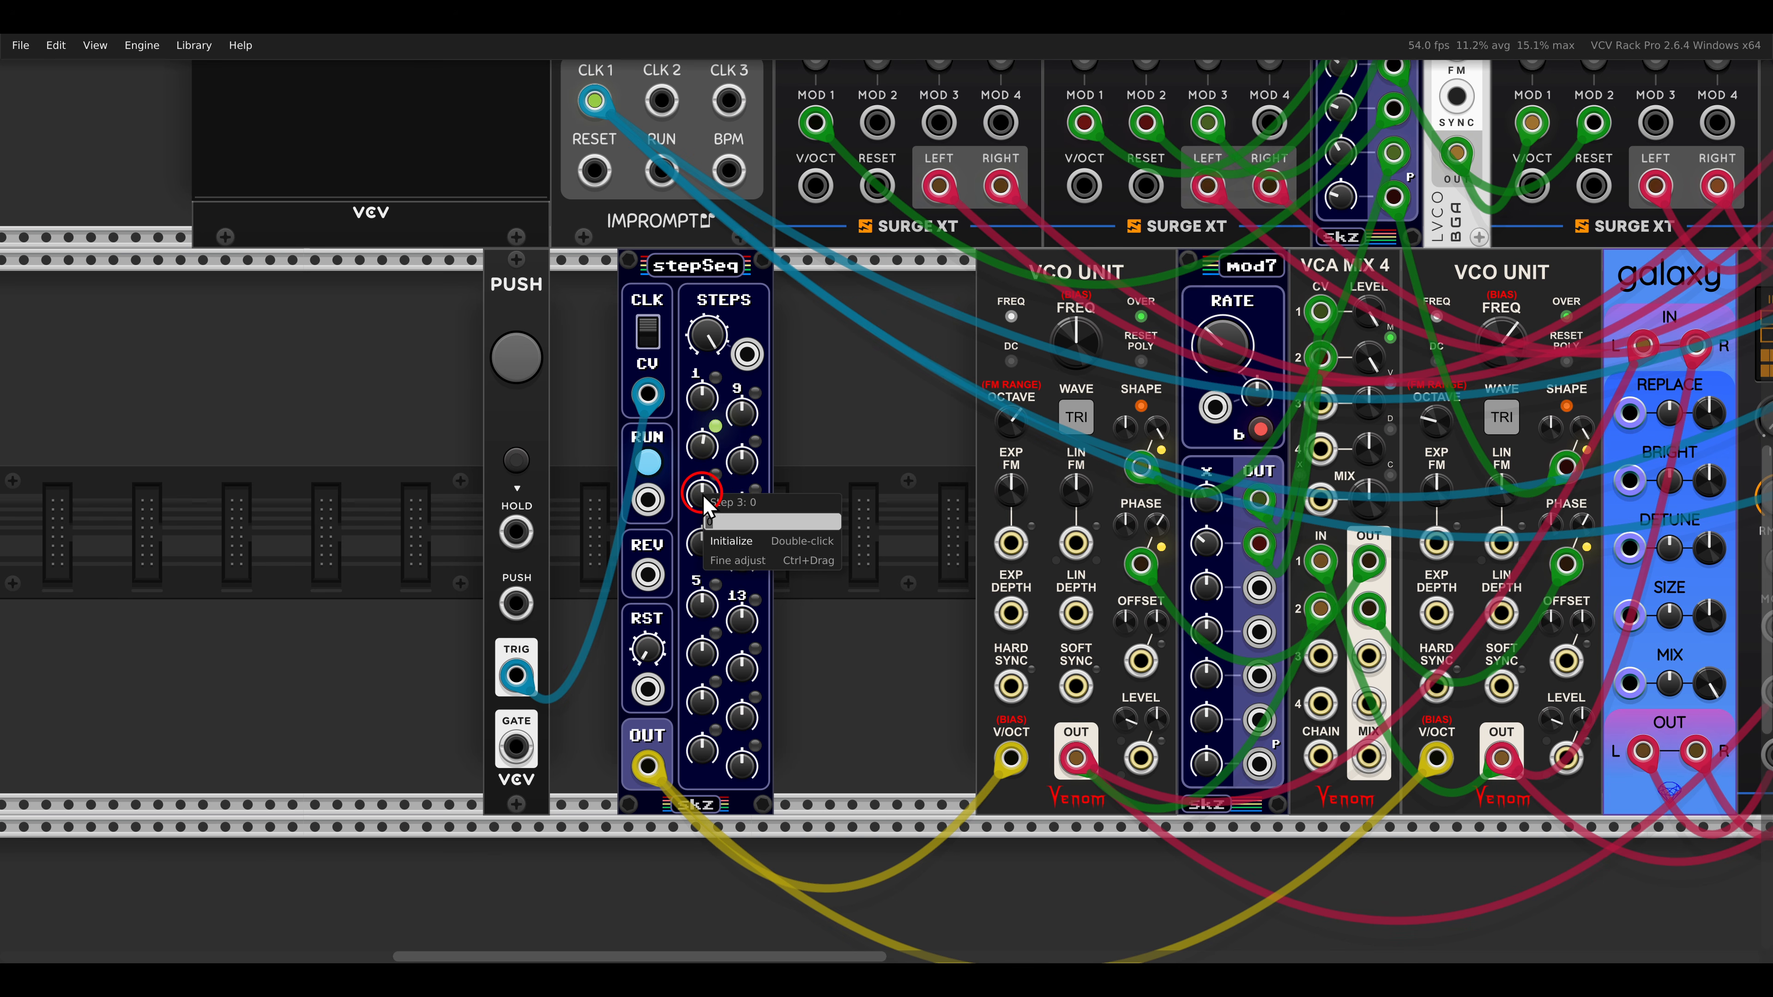
{"action": "key", "text": "Escape"}
{"action": "left_click", "coordinate": [516, 359]}
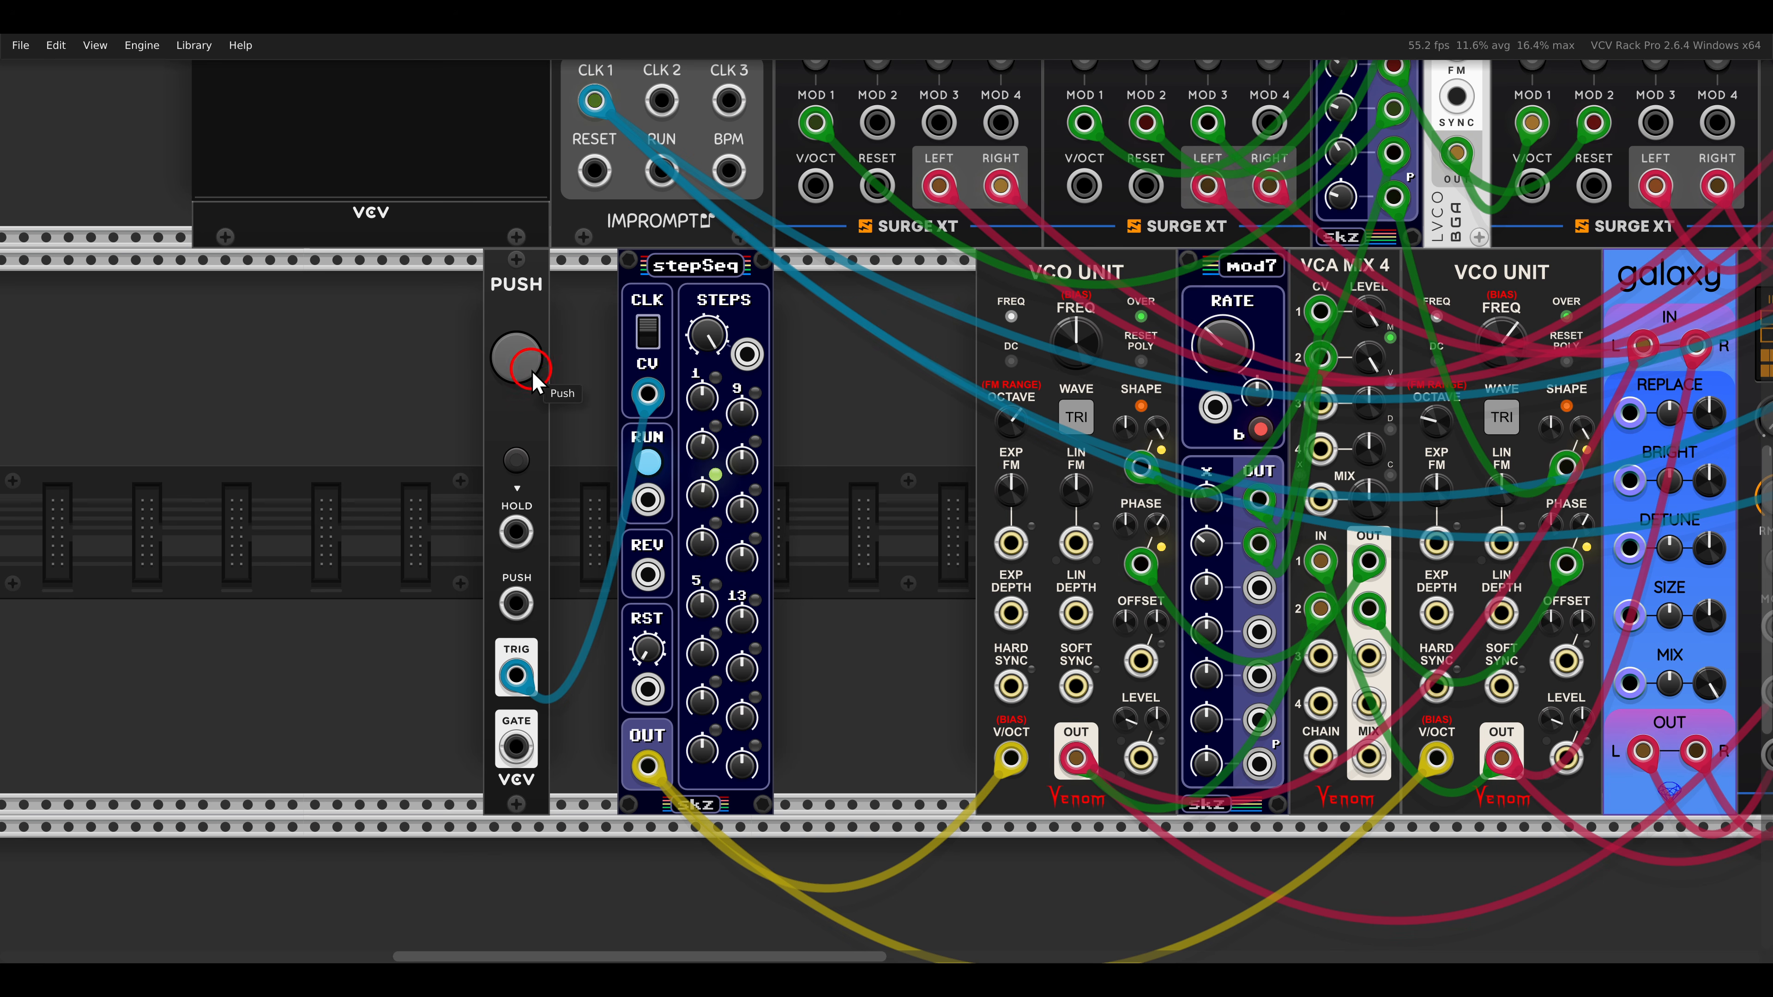
{"action": "right_click", "coordinate": [708, 552]}
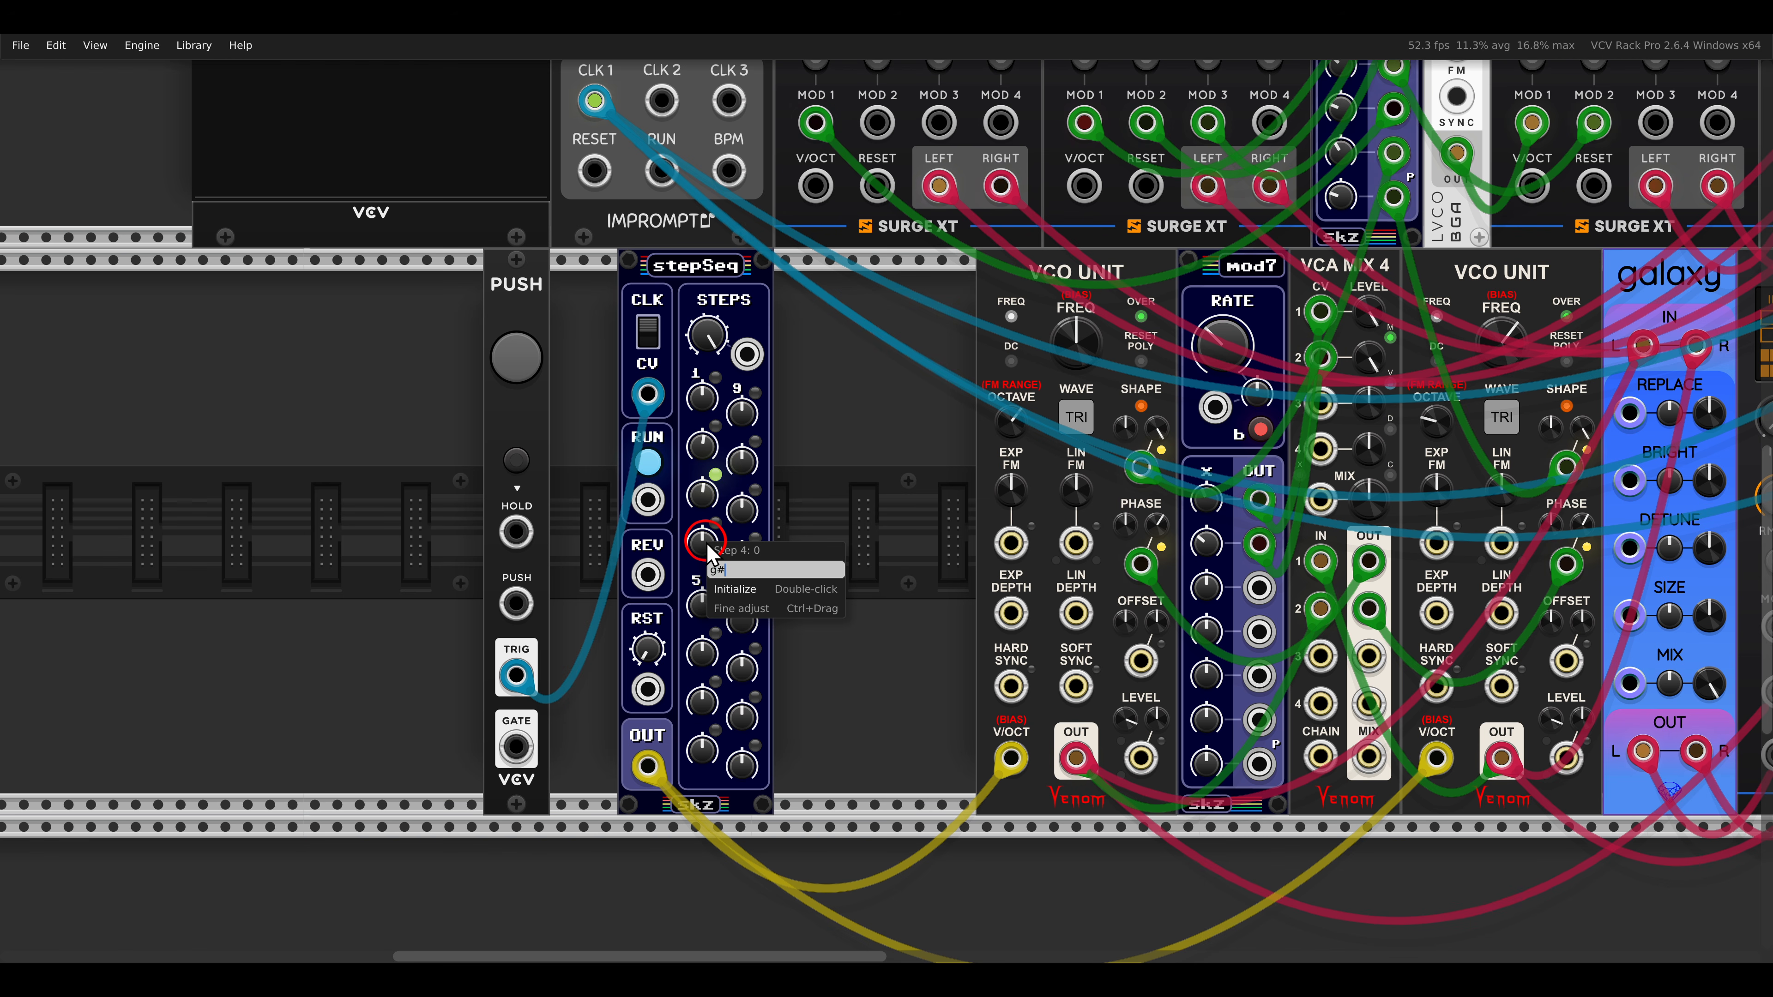
{"action": "type", "text": "g#"}
{"action": "key", "text": "Return"}
{"action": "left_click", "coordinate": [516, 358]}
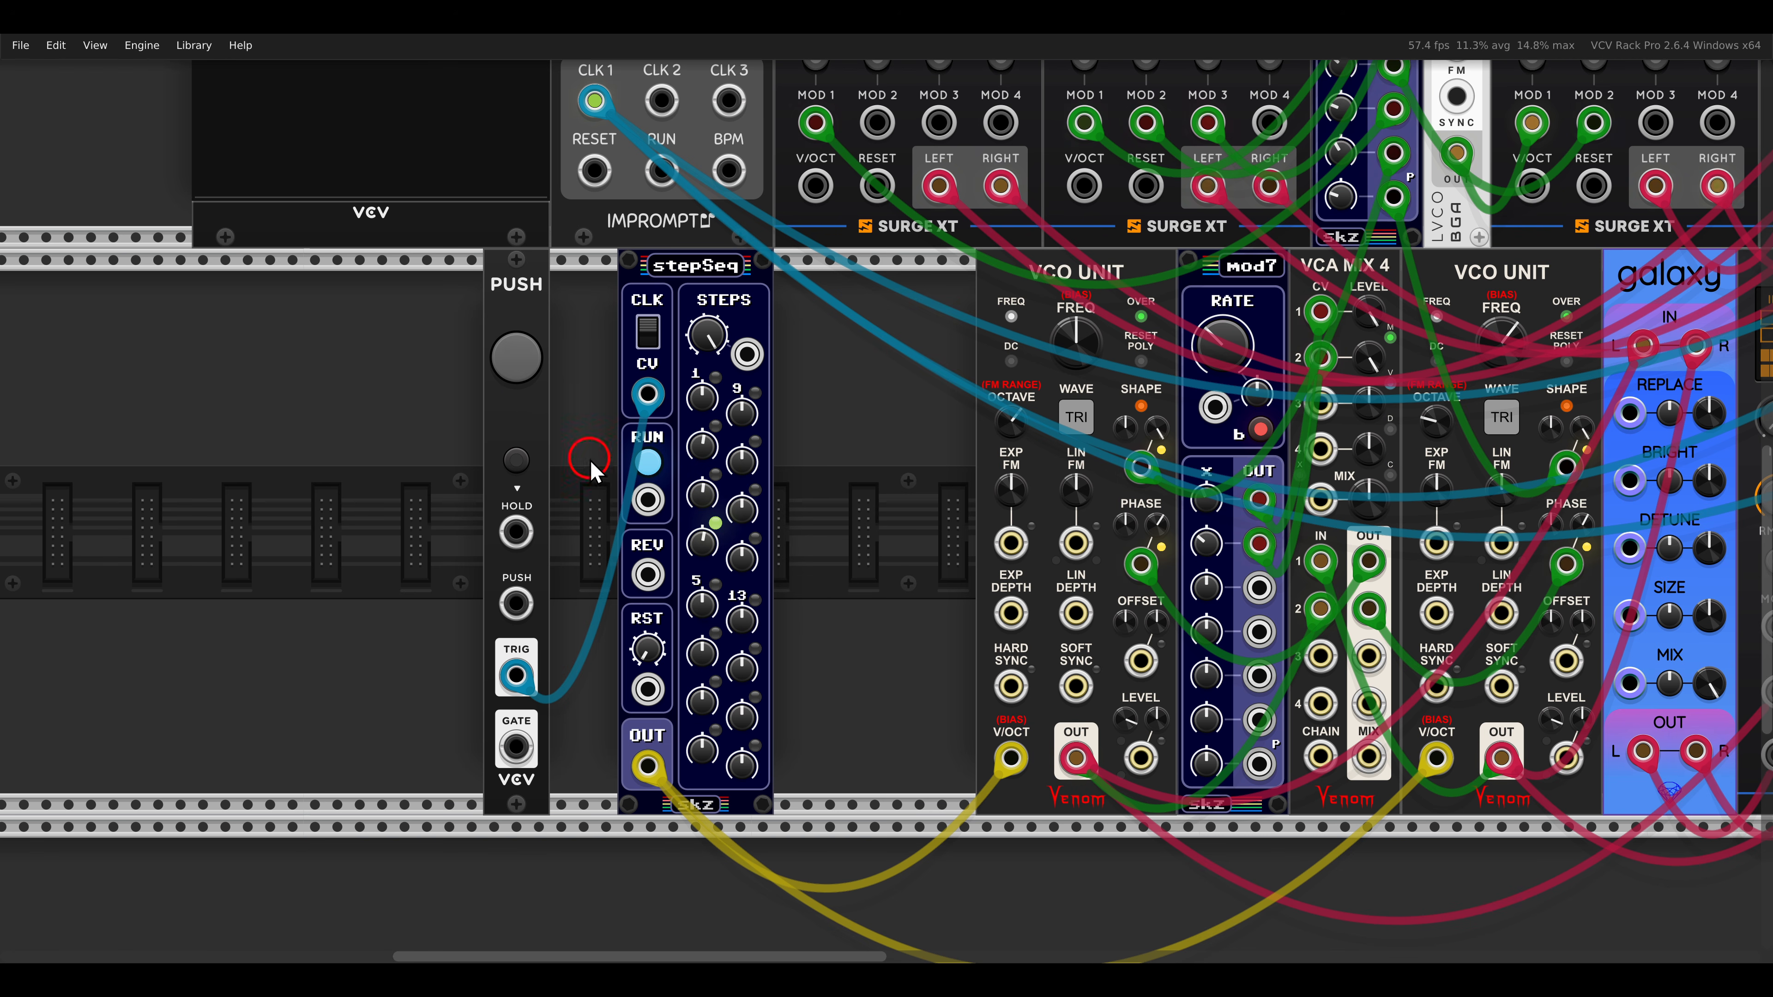
{"action": "right_click", "coordinate": [704, 602]}
{"action": "type", "text": "g"}
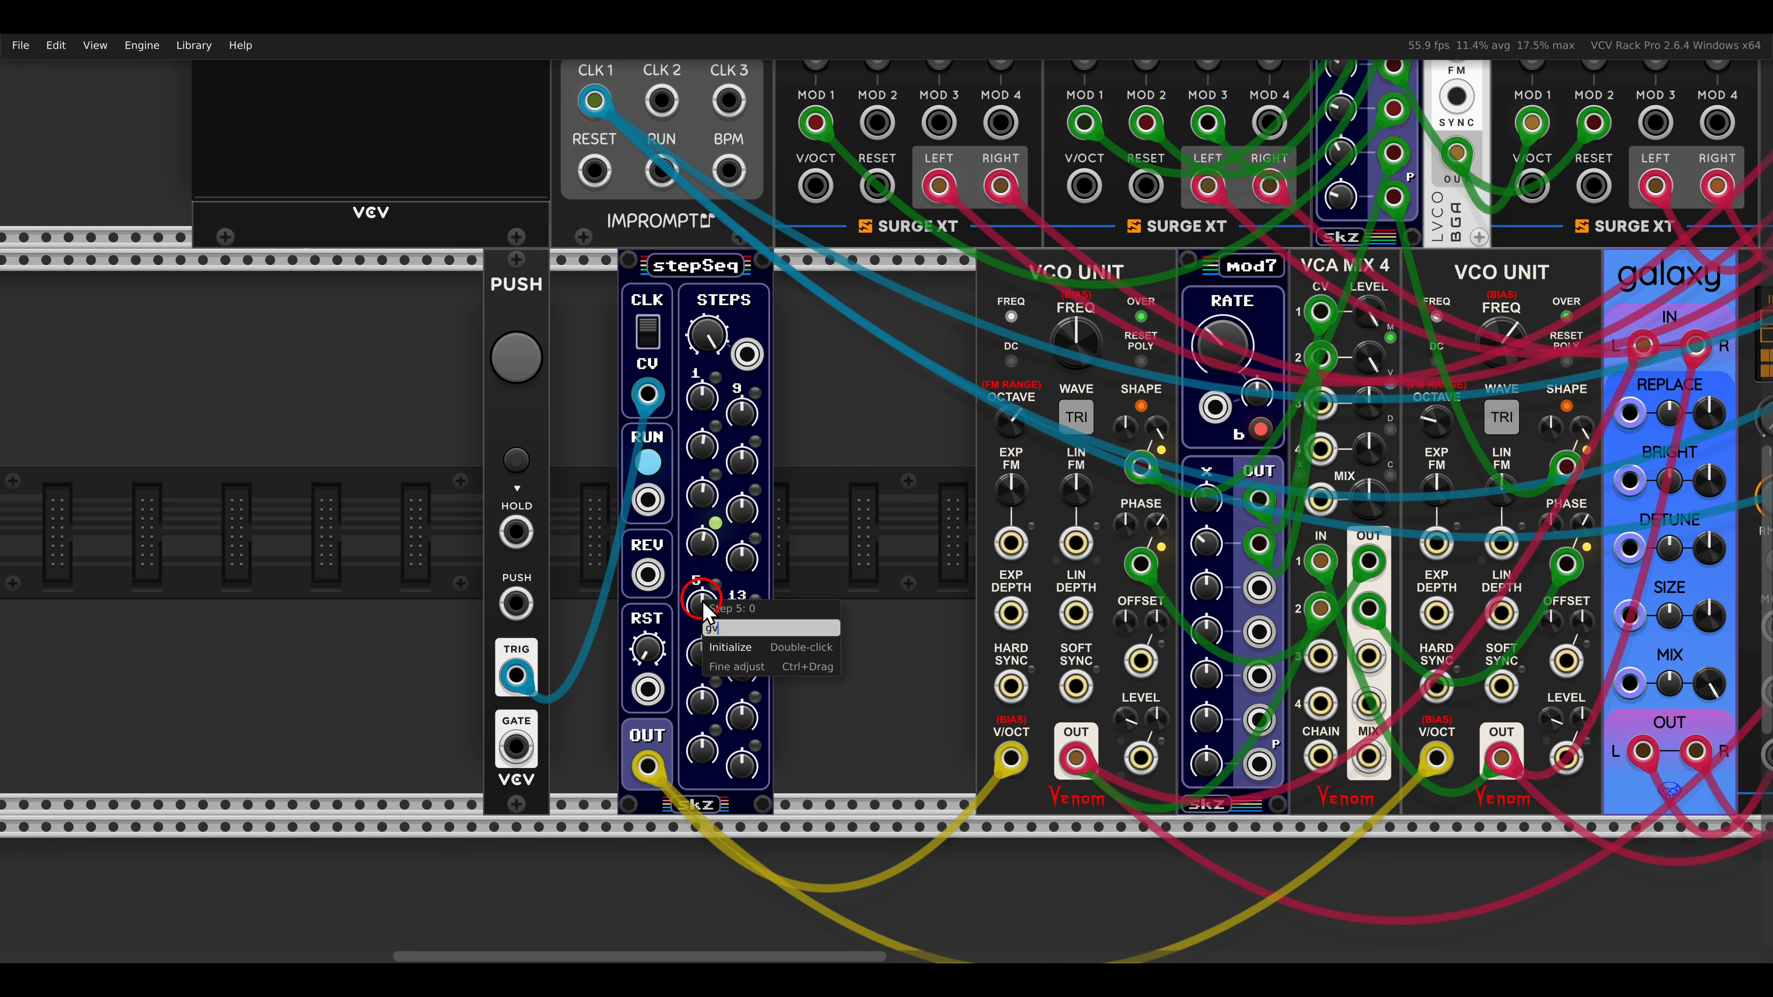
{"action": "type", "text": "v"}
{"action": "key", "text": "Return"}
{"action": "left_click", "coordinate": [513, 362]}
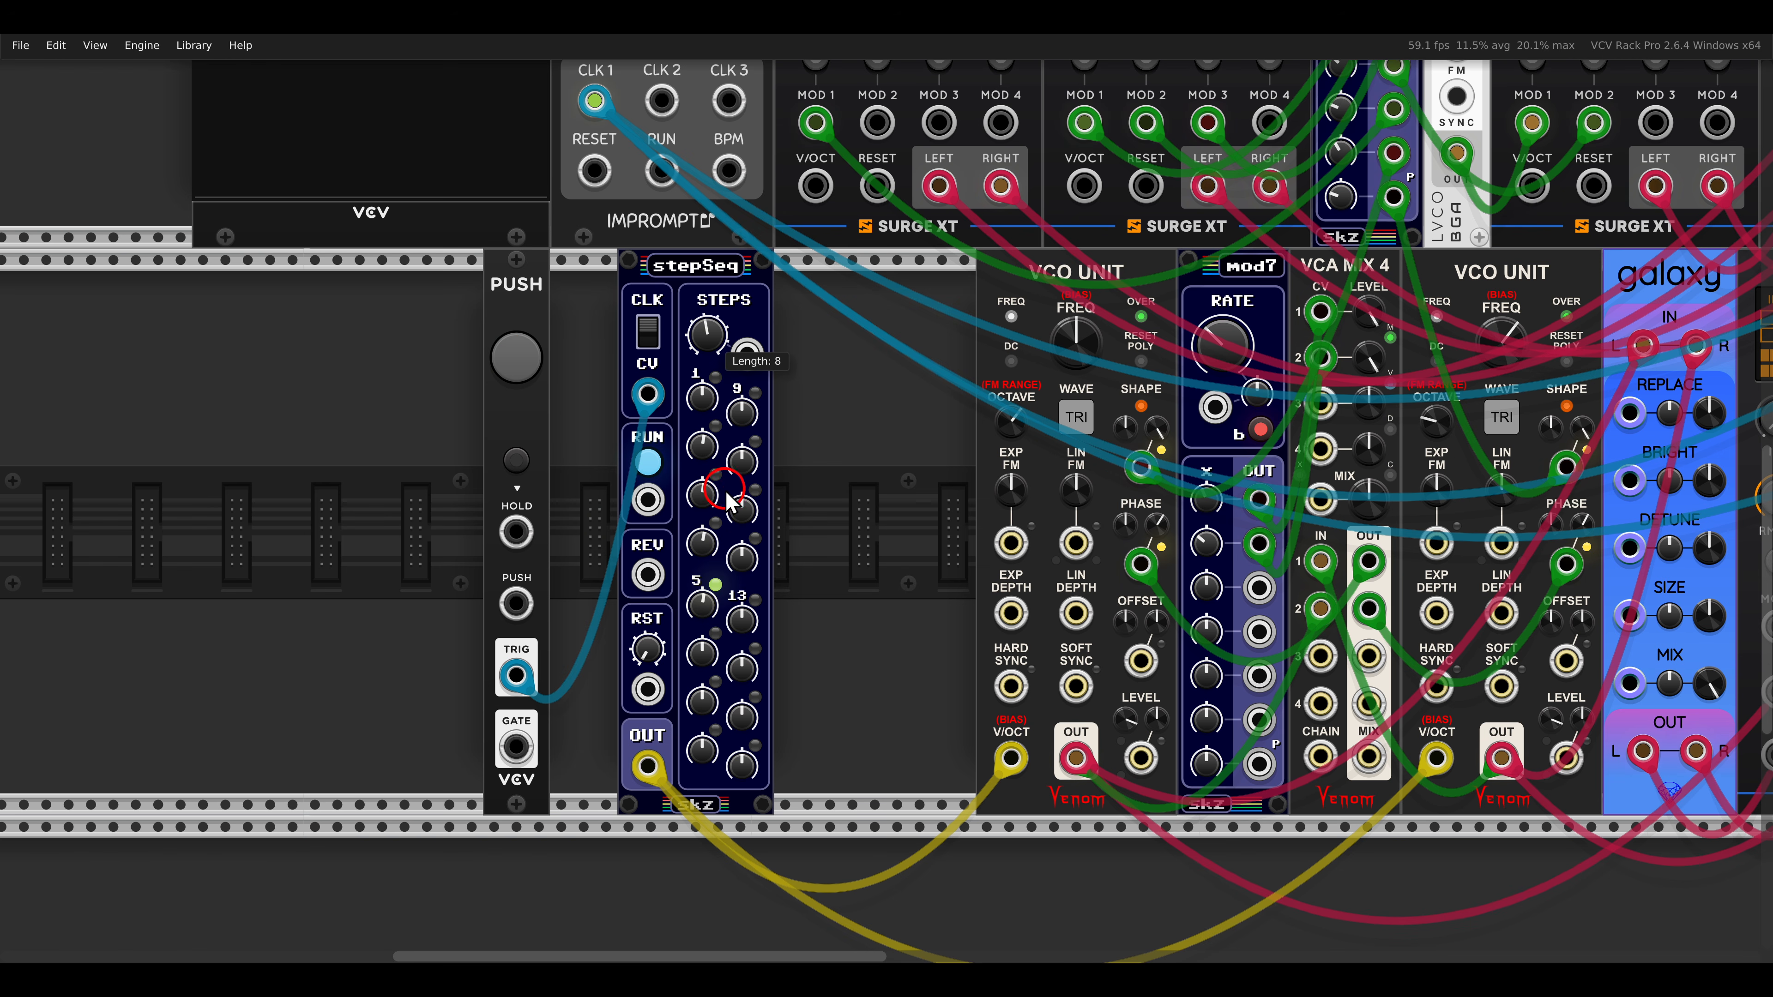
Replace the Push module with CLKD's CLK 2 output as stepSeq's clock source and set the CLK 2 ratio to /4.
{"action": "scroll", "coordinate": [554, 349], "scroll_direction": "down", "scroll_amount": 4}
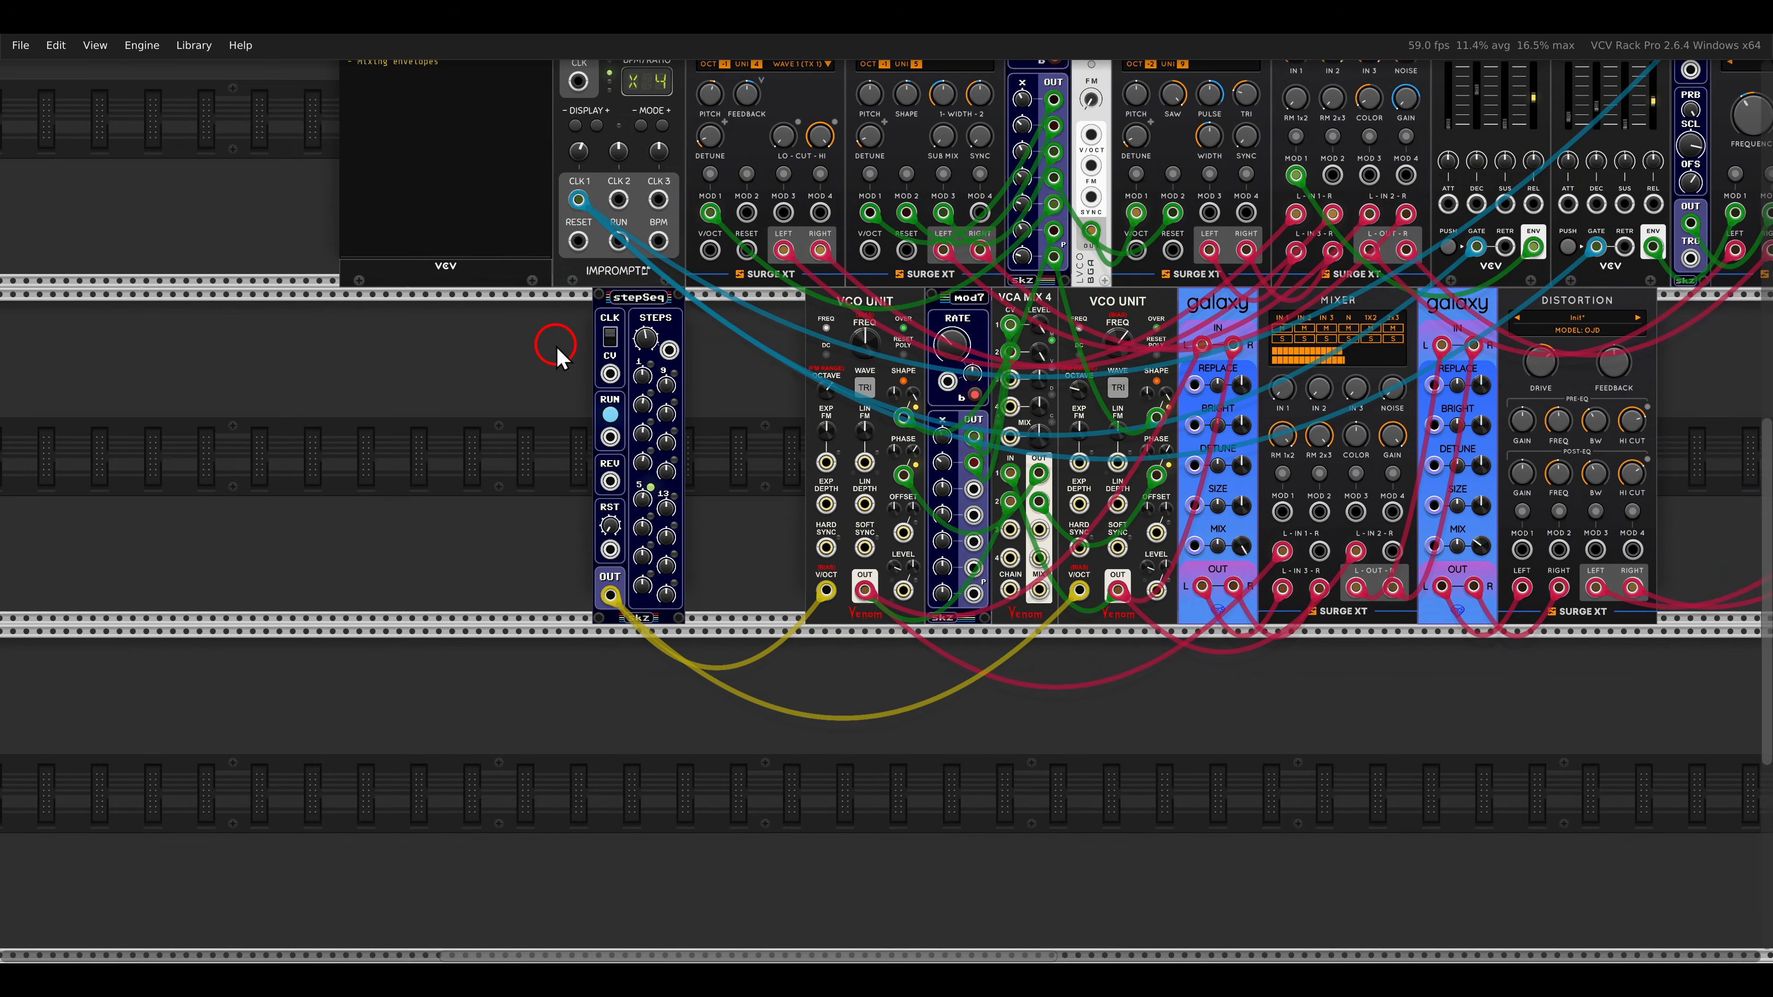
{"action": "scroll", "coordinate": [705, 366], "scroll_direction": "up", "scroll_amount": 2}
{"action": "left_click_drag", "start_coordinate": [708, 367], "coordinate": [700, 575]}
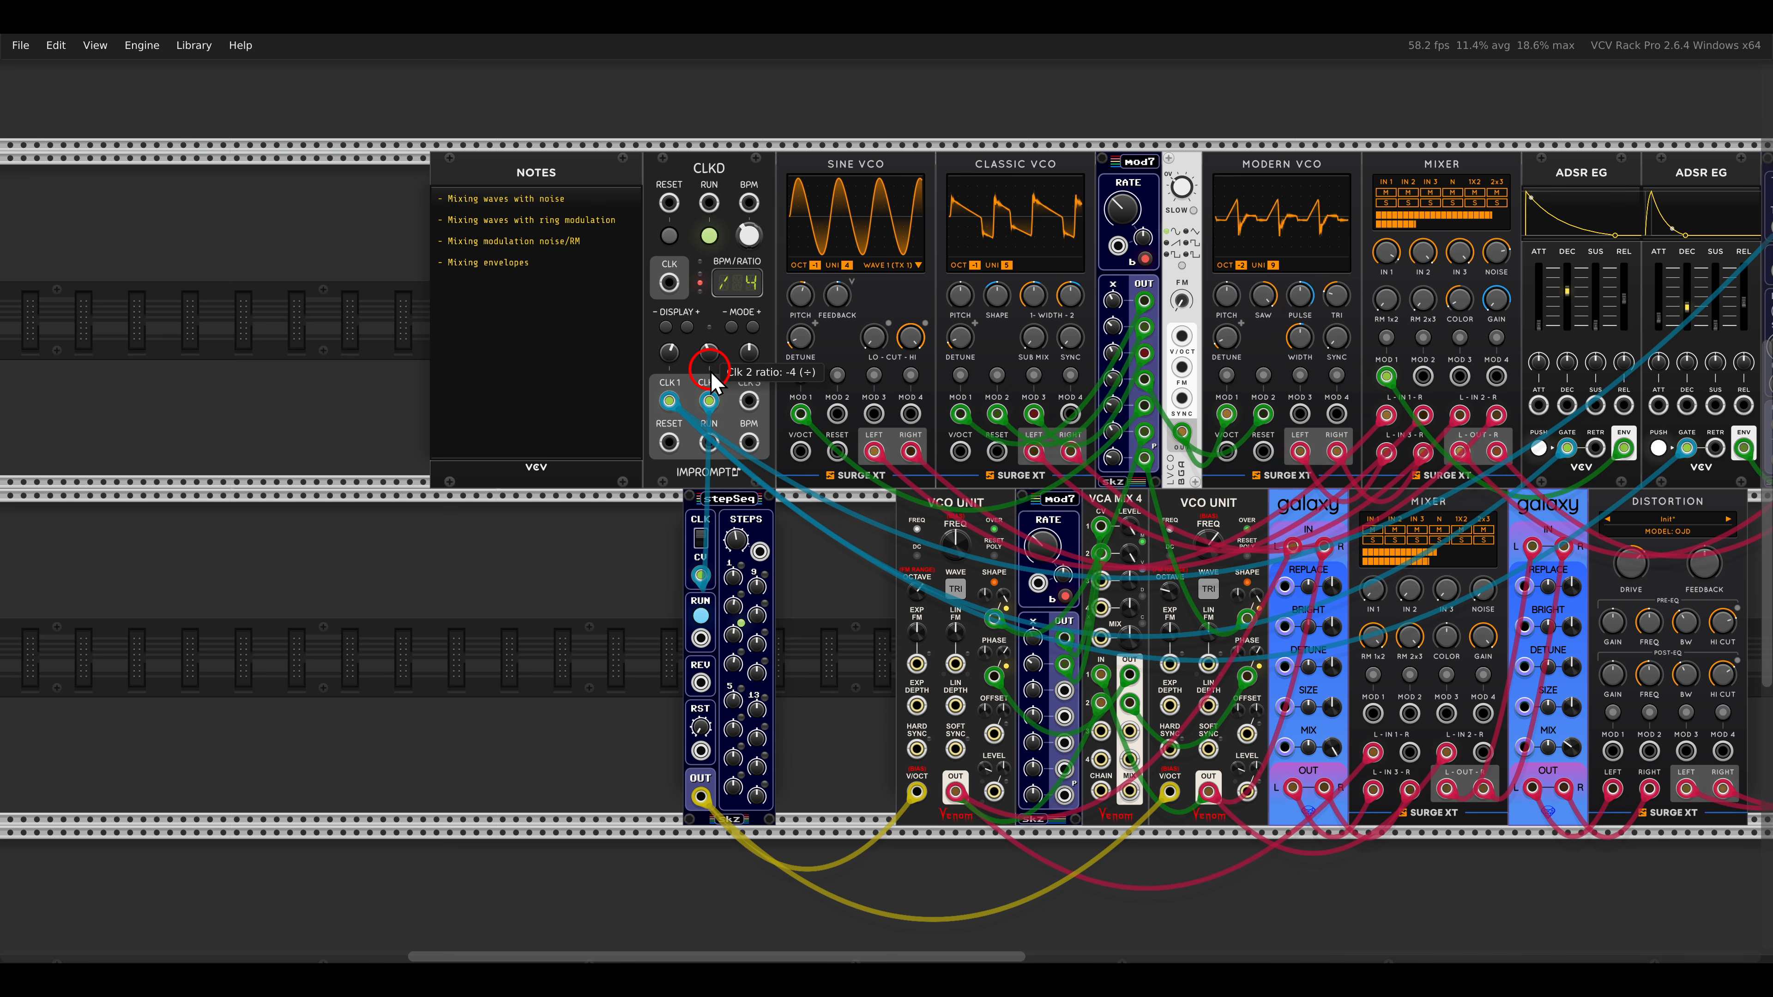
Search the module library for "proc", add VCV Process after stepSeq, and route stepSeq's output through its SLEW output to both VCO Units' V/OCT inputs.
{"action": "scroll", "coordinate": [827, 646], "scroll_direction": "up", "scroll_amount": 3}
{"action": "right_click", "coordinate": [827, 646]}
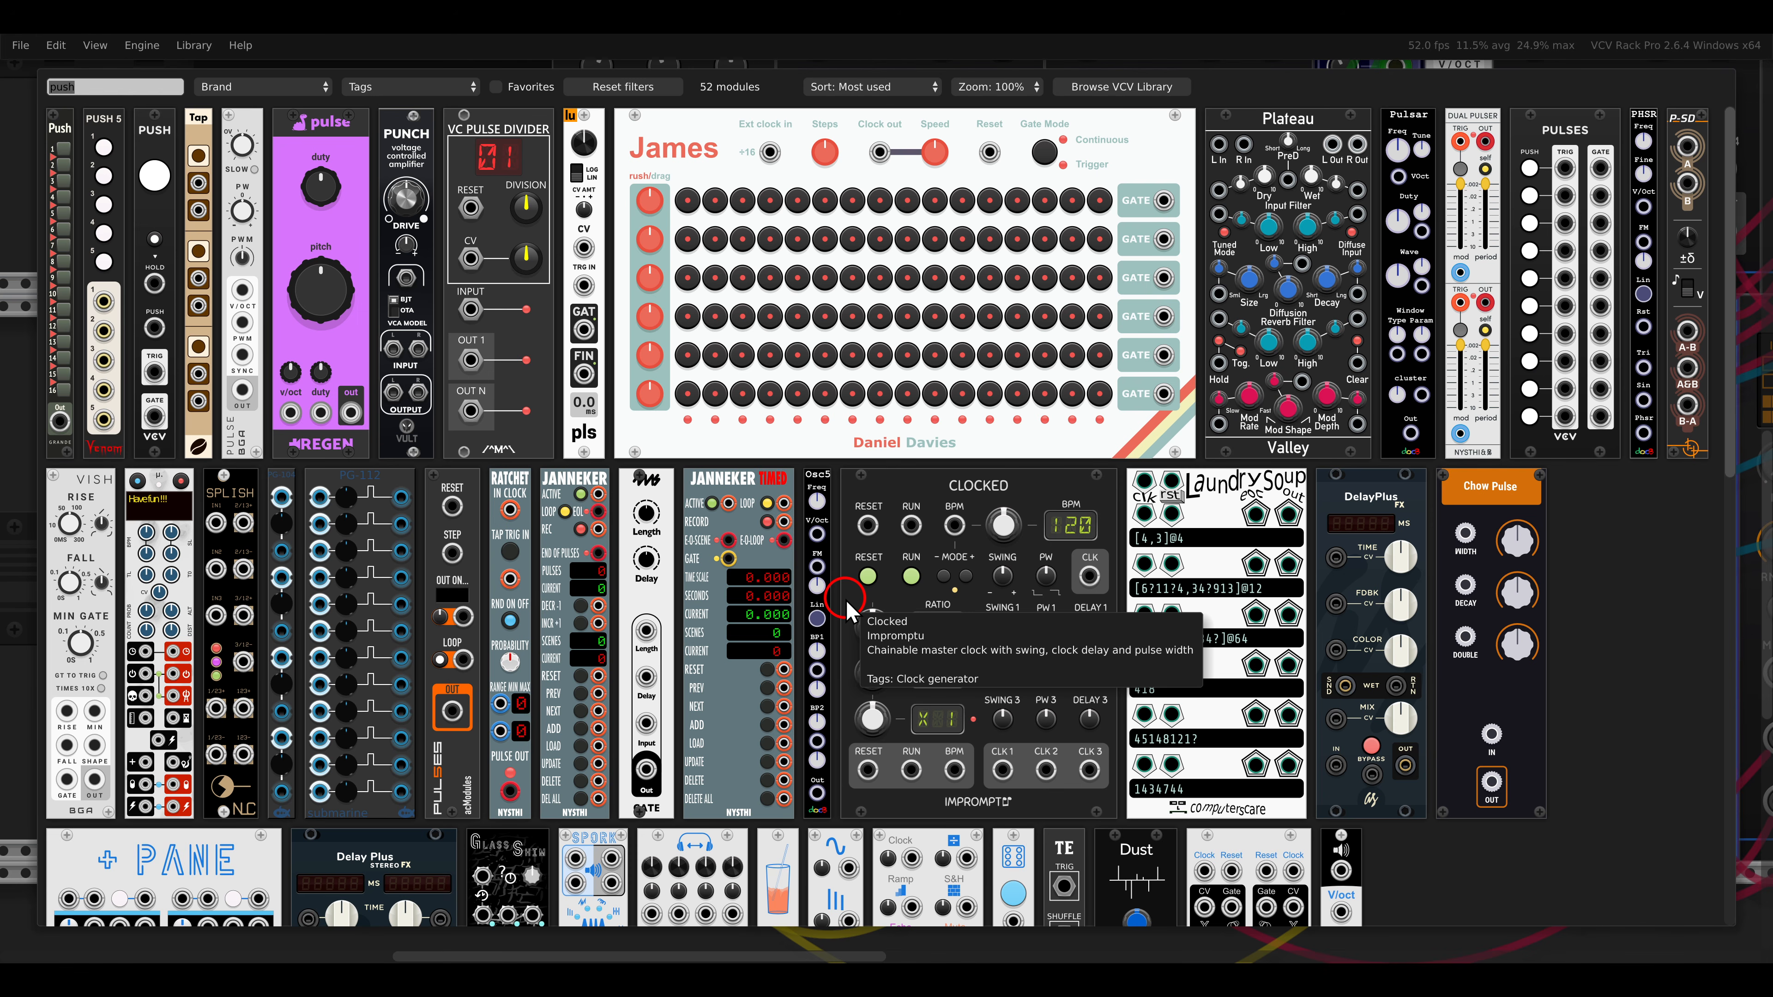
{"action": "type", "text": "proc"}
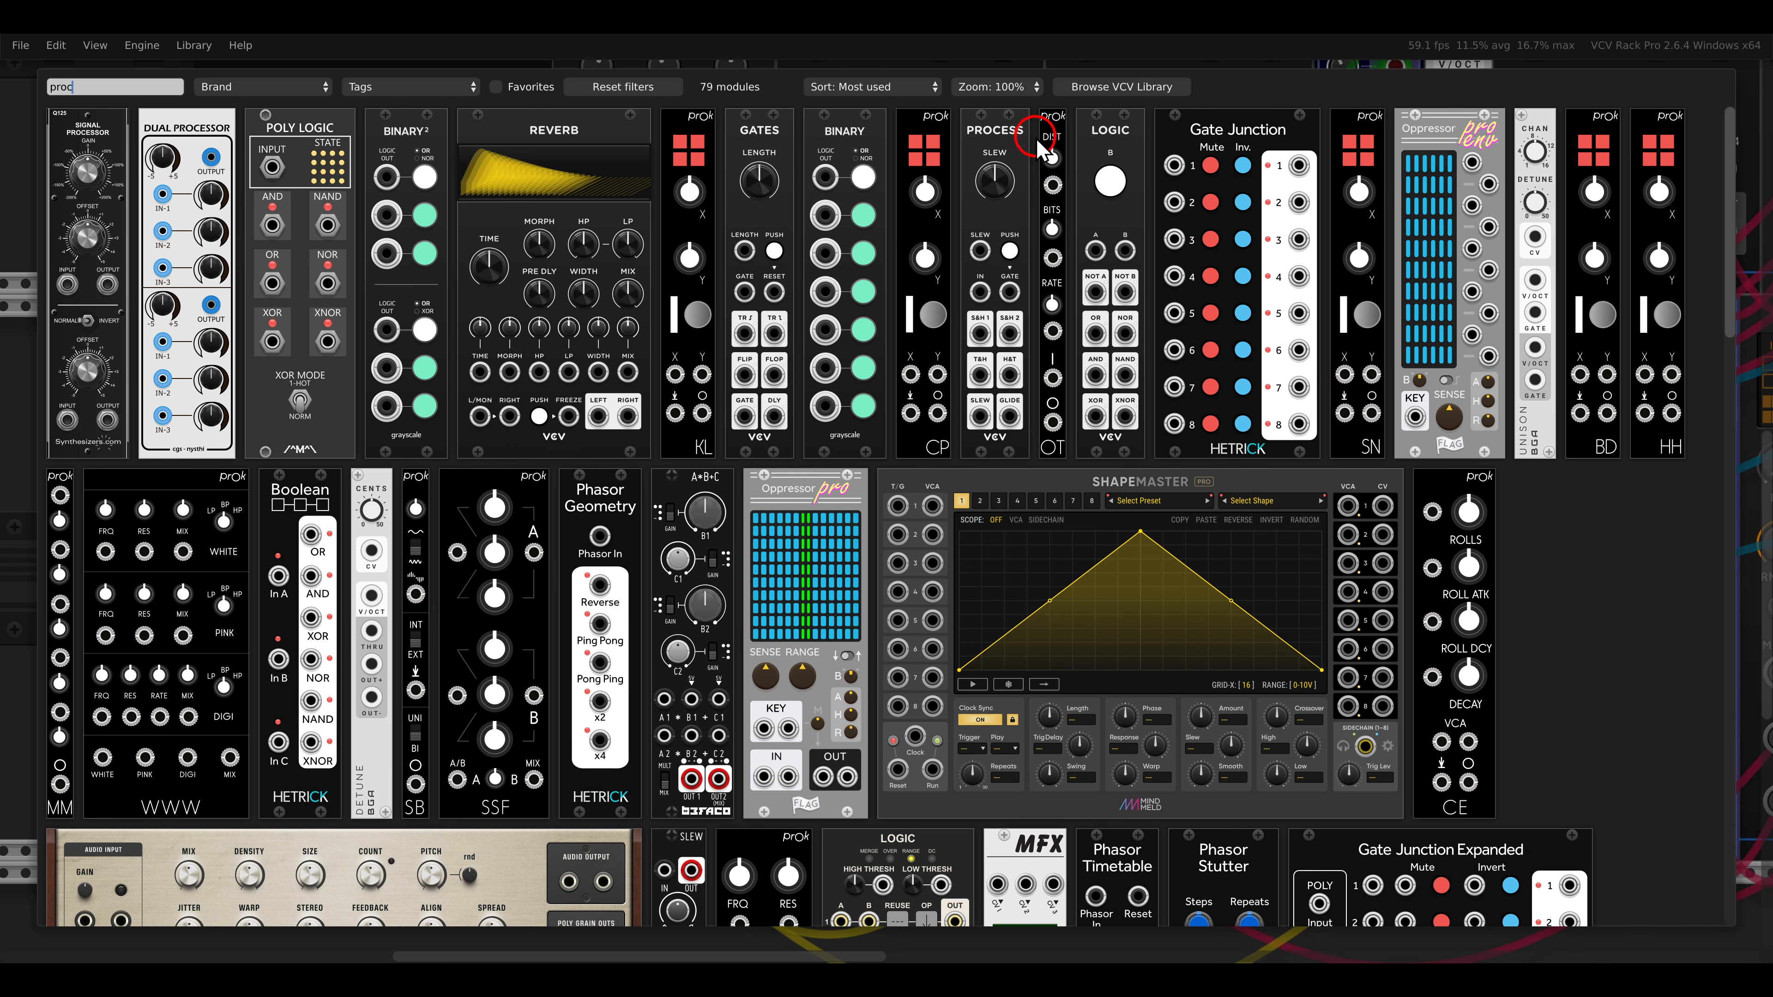
{"action": "left_click", "coordinate": [974, 246]}
{"action": "left_click_drag", "start_coordinate": [649, 812], "coordinate": [806, 794]}
{"action": "left_click_drag", "start_coordinate": [650, 812], "coordinate": [827, 590]}
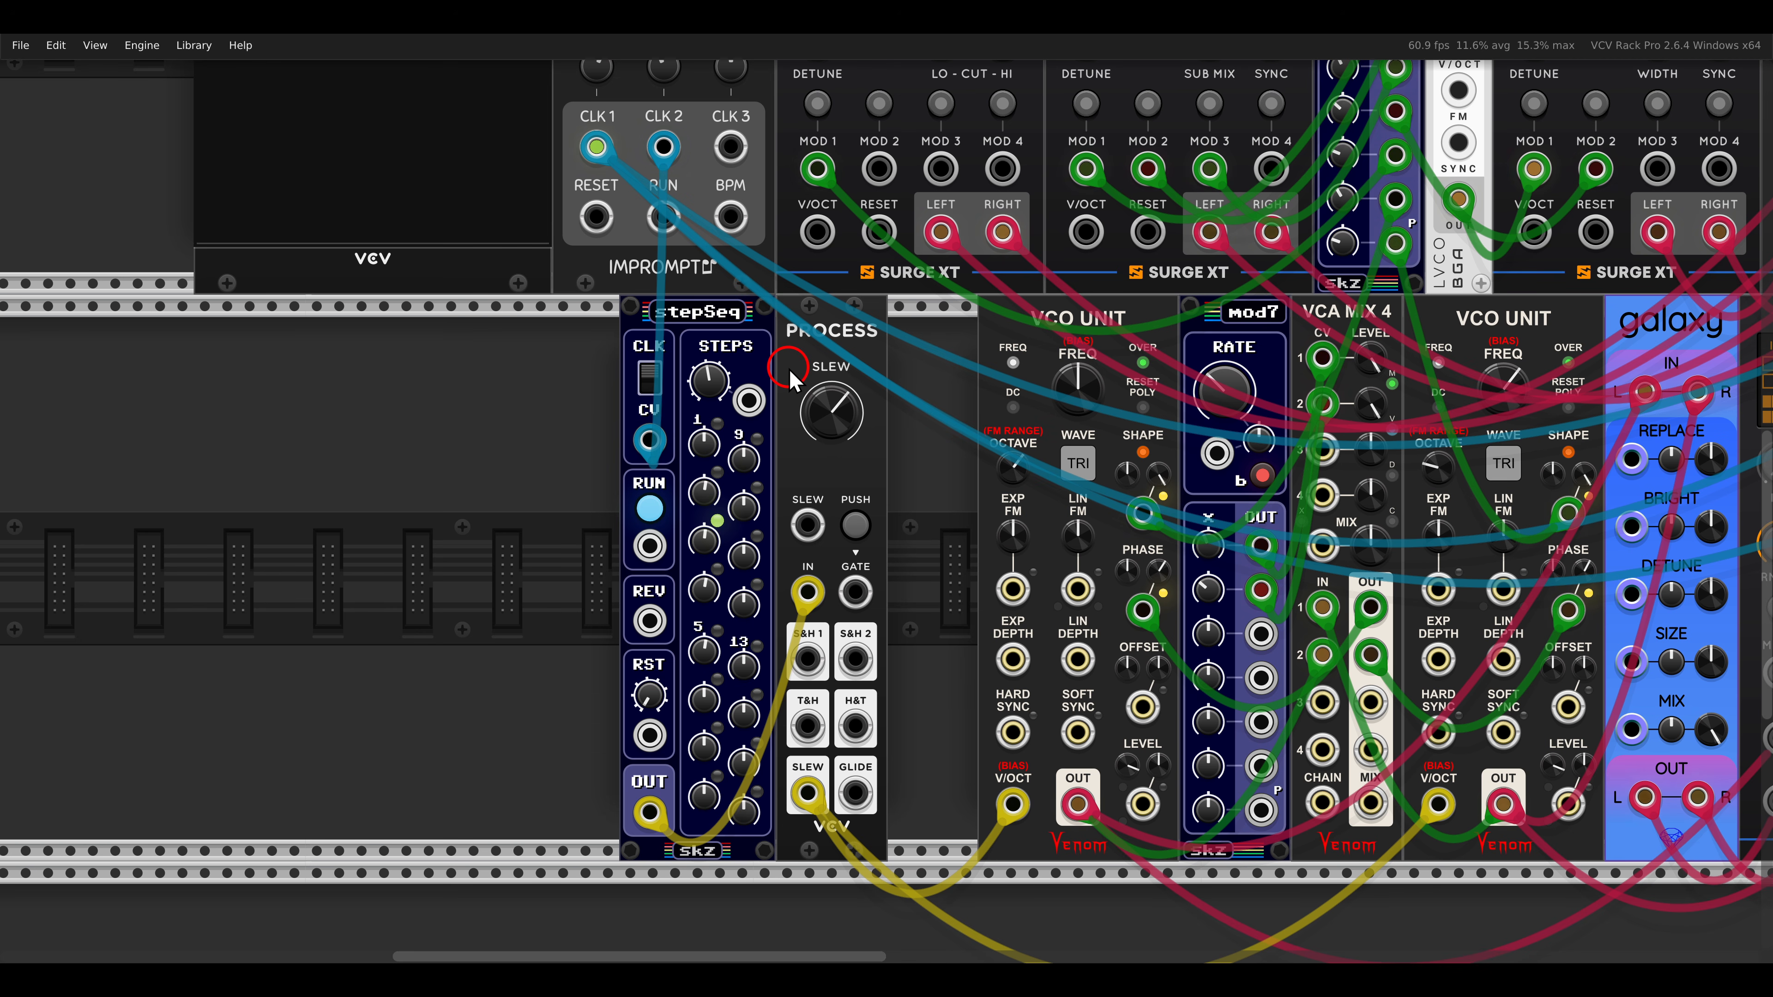
Adjust the slew time of the Process module feeding the VCO Units' pitch.
{"action": "mouse_move", "coordinate": [813, 412]}
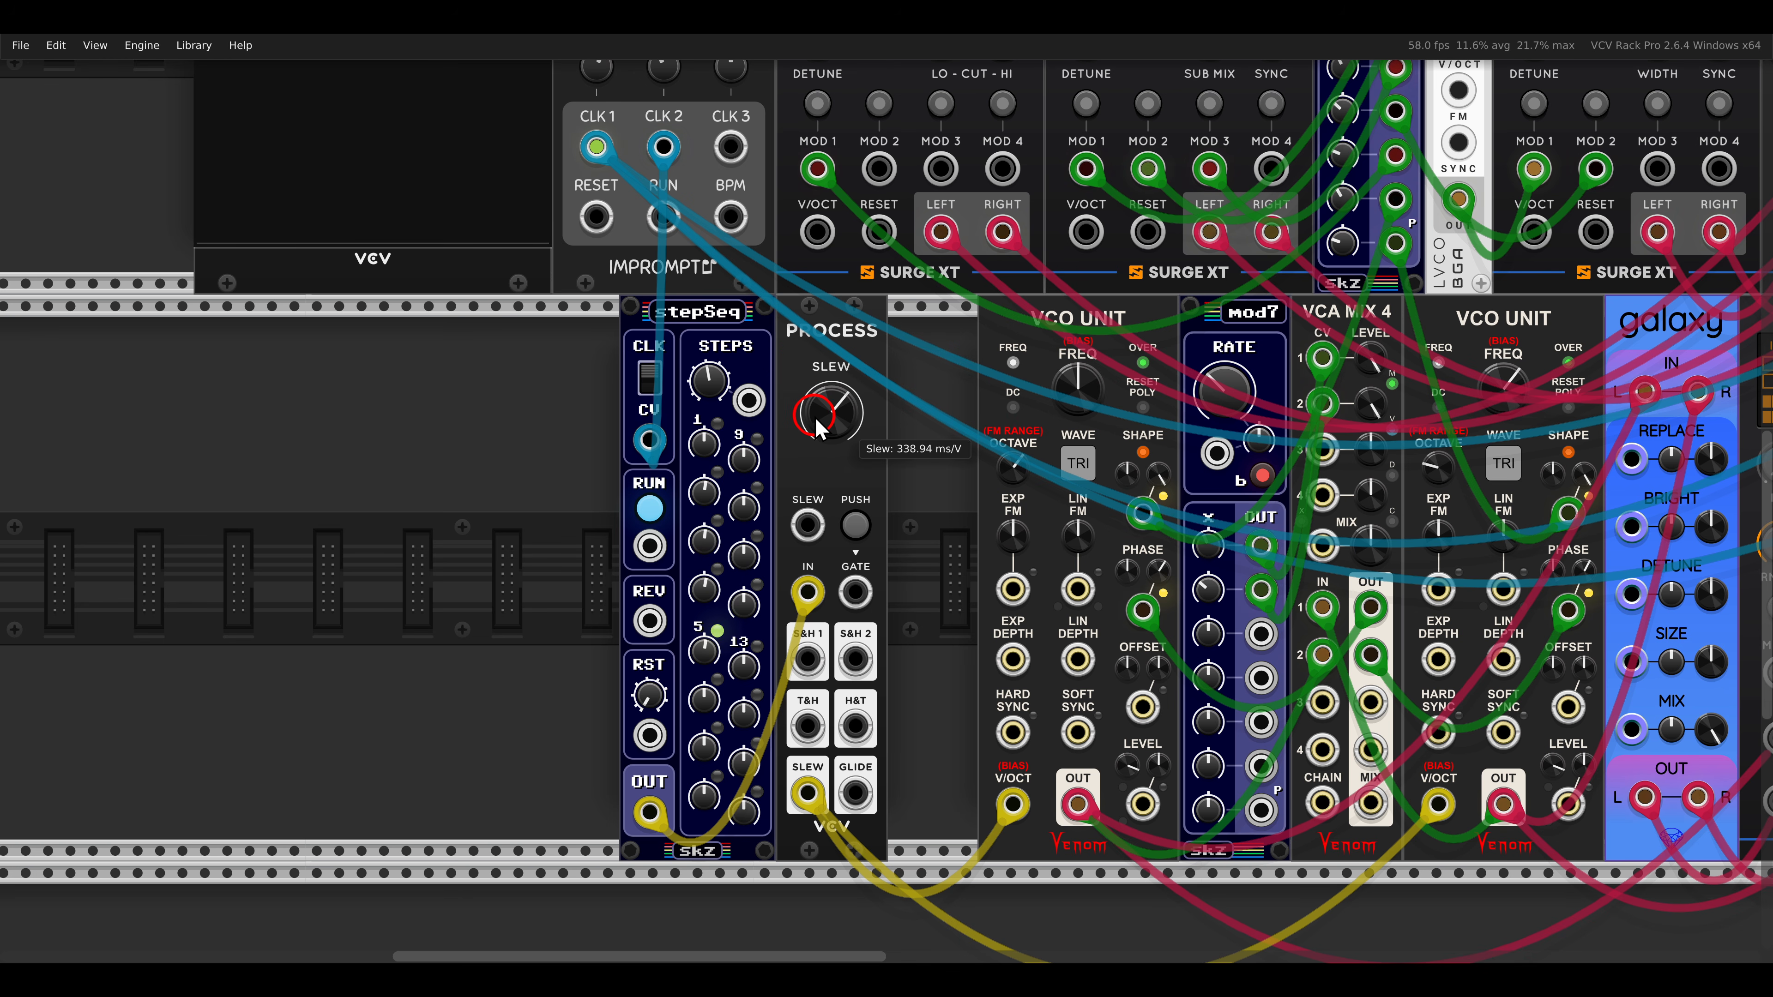
{"action": "left_click_drag", "start_coordinate": [816, 412], "coordinate": [475, 414]}
Move the lower-row Mixer, second Galaxy and Distortion modules along the row to open a gap after the first Galaxy.
{"action": "scroll", "coordinate": [788, 393], "scroll_direction": "down", "scroll_amount": 3}
{"action": "left_click_drag", "start_coordinate": [289, 428], "coordinate": [392, 386]}
{"action": "left_click", "coordinate": [1211, 465]}
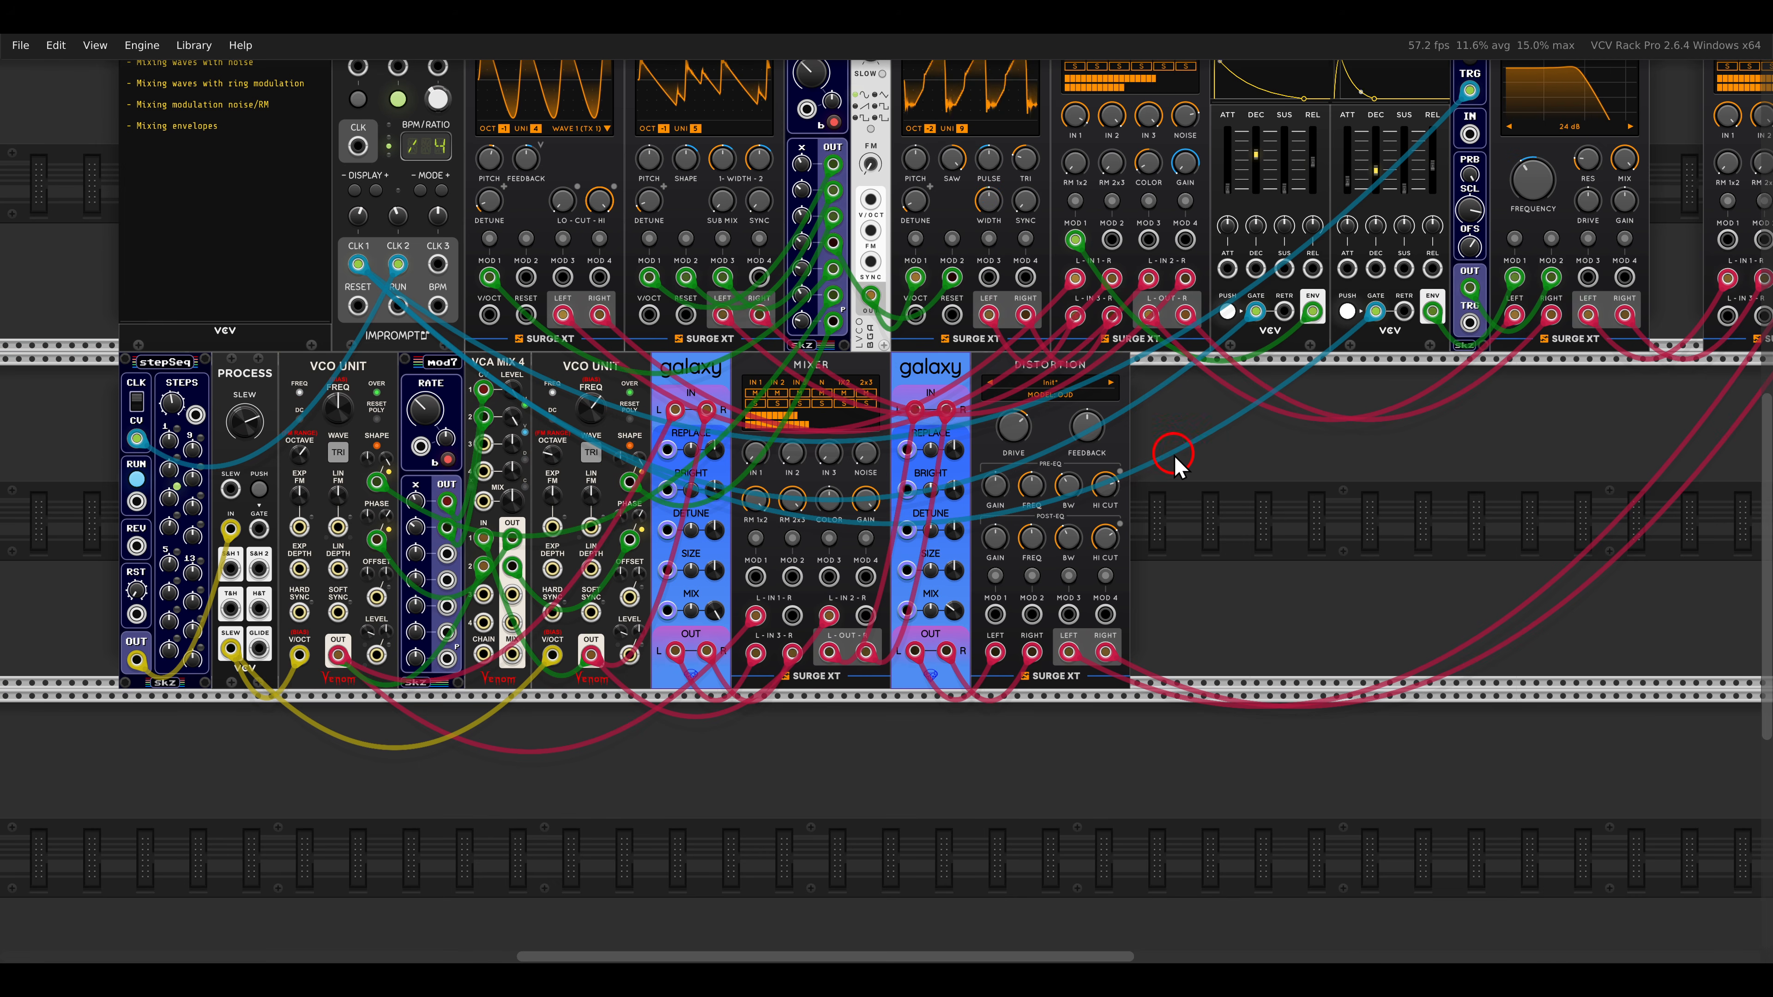
{"action": "scroll", "coordinate": [841, 454], "scroll_direction": "up", "scroll_amount": 5, "text": "ctrl"}
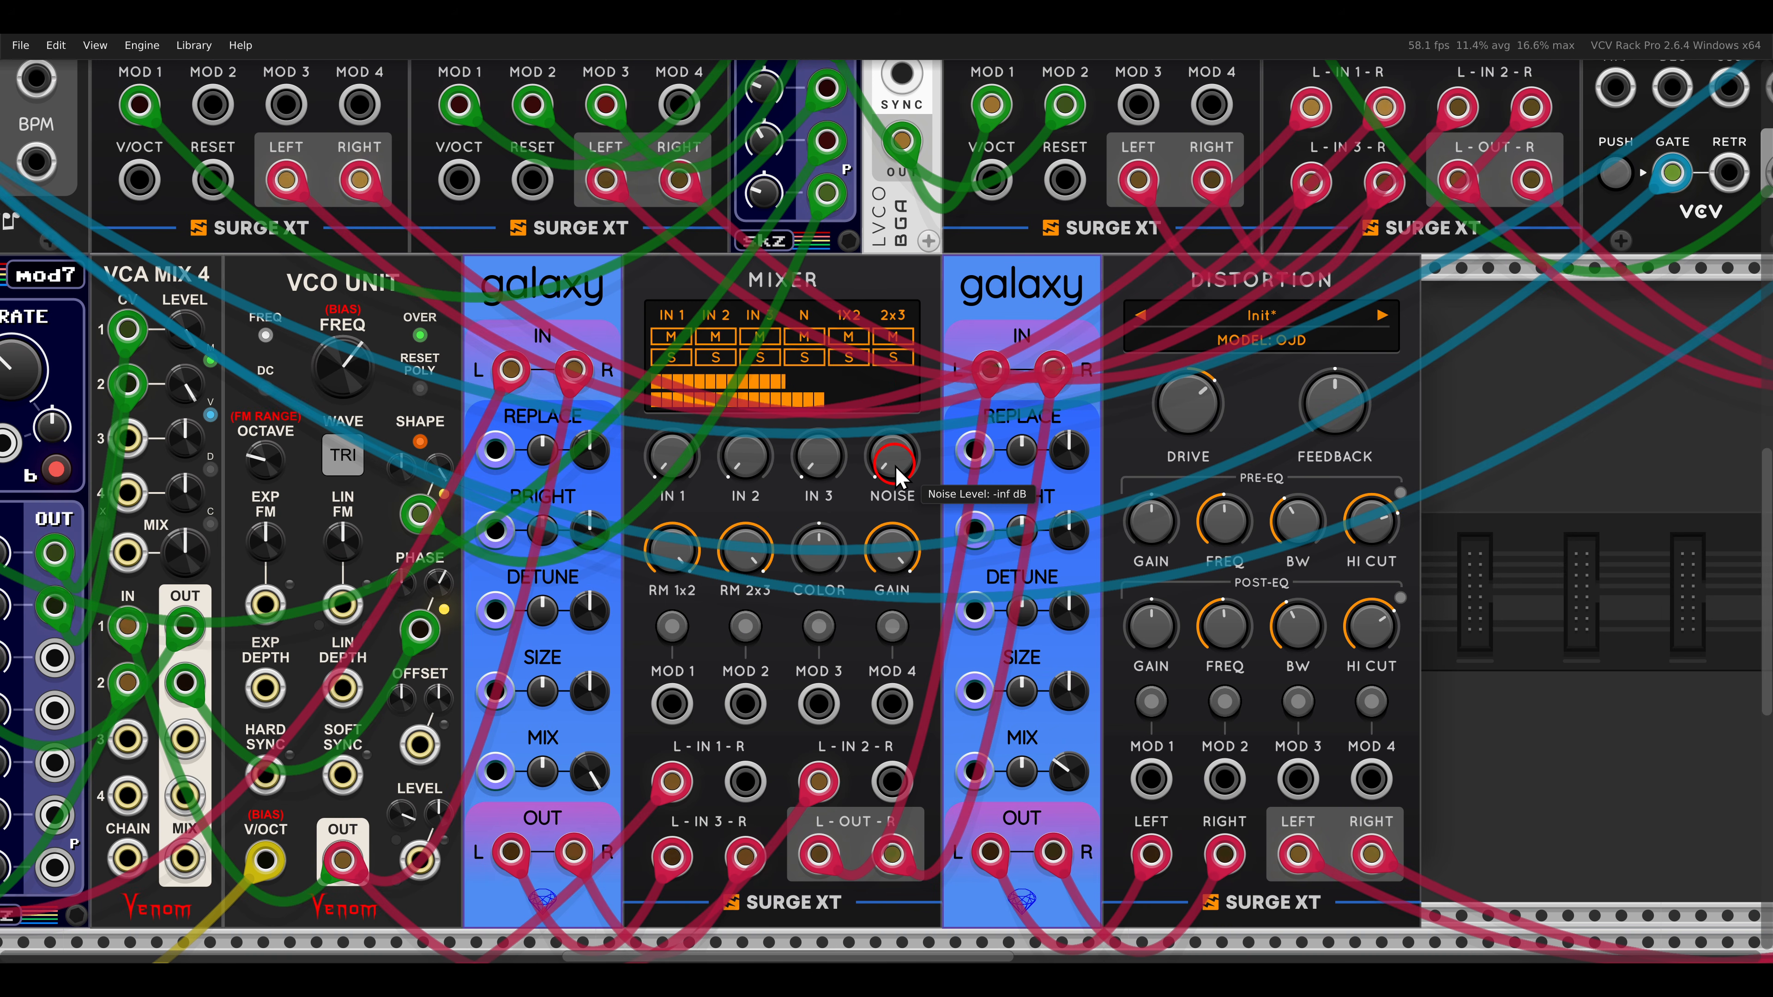
{"action": "scroll", "coordinate": [942, 475], "scroll_direction": "down", "scroll_amount": 1}
{"action": "left_click_drag", "start_coordinate": [939, 529], "coordinate": [927, 503]}
{"action": "left_click_drag", "start_coordinate": [1404, 409], "coordinate": [1117, 381]}
{"action": "left_click", "coordinate": [823, 386]}
Search the module library for "stepseq", add a second Sickozell stepSeq after the first Galaxy and patch its clock input to a CLKD clock output.
{"action": "right_click", "coordinate": [824, 386]}
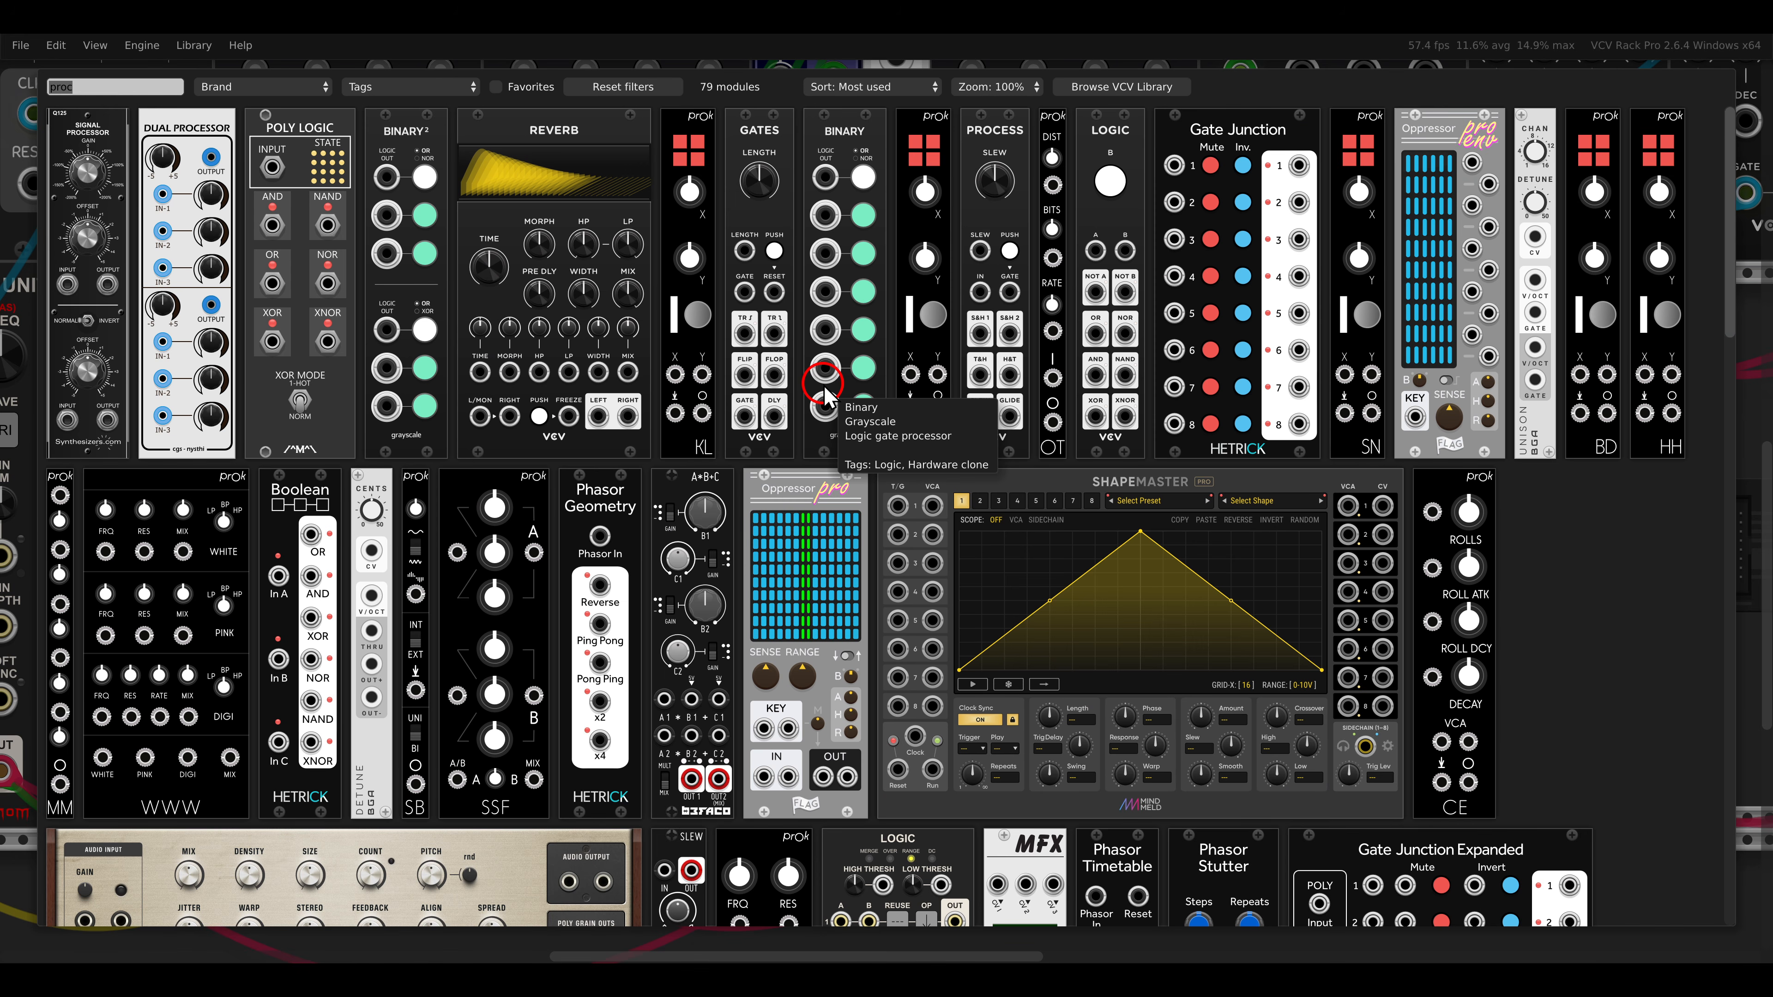
{"action": "type", "text": "stepseq"}
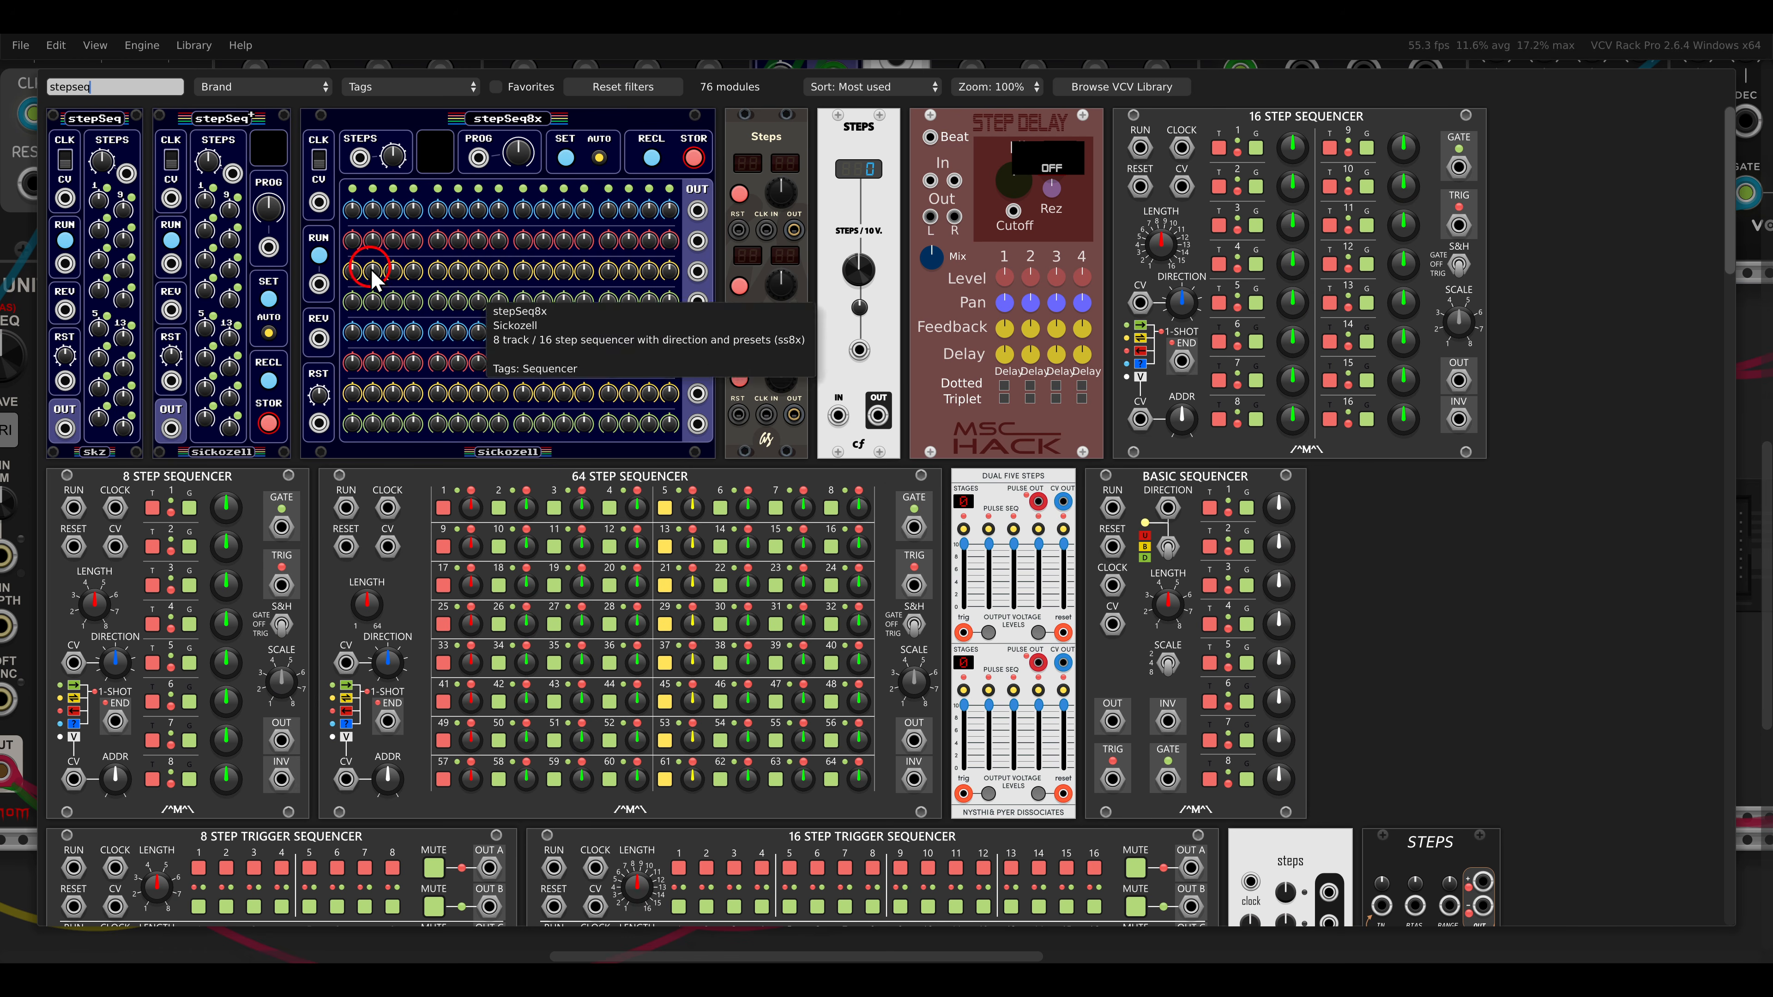
{"action": "left_click", "coordinate": [93, 125]}
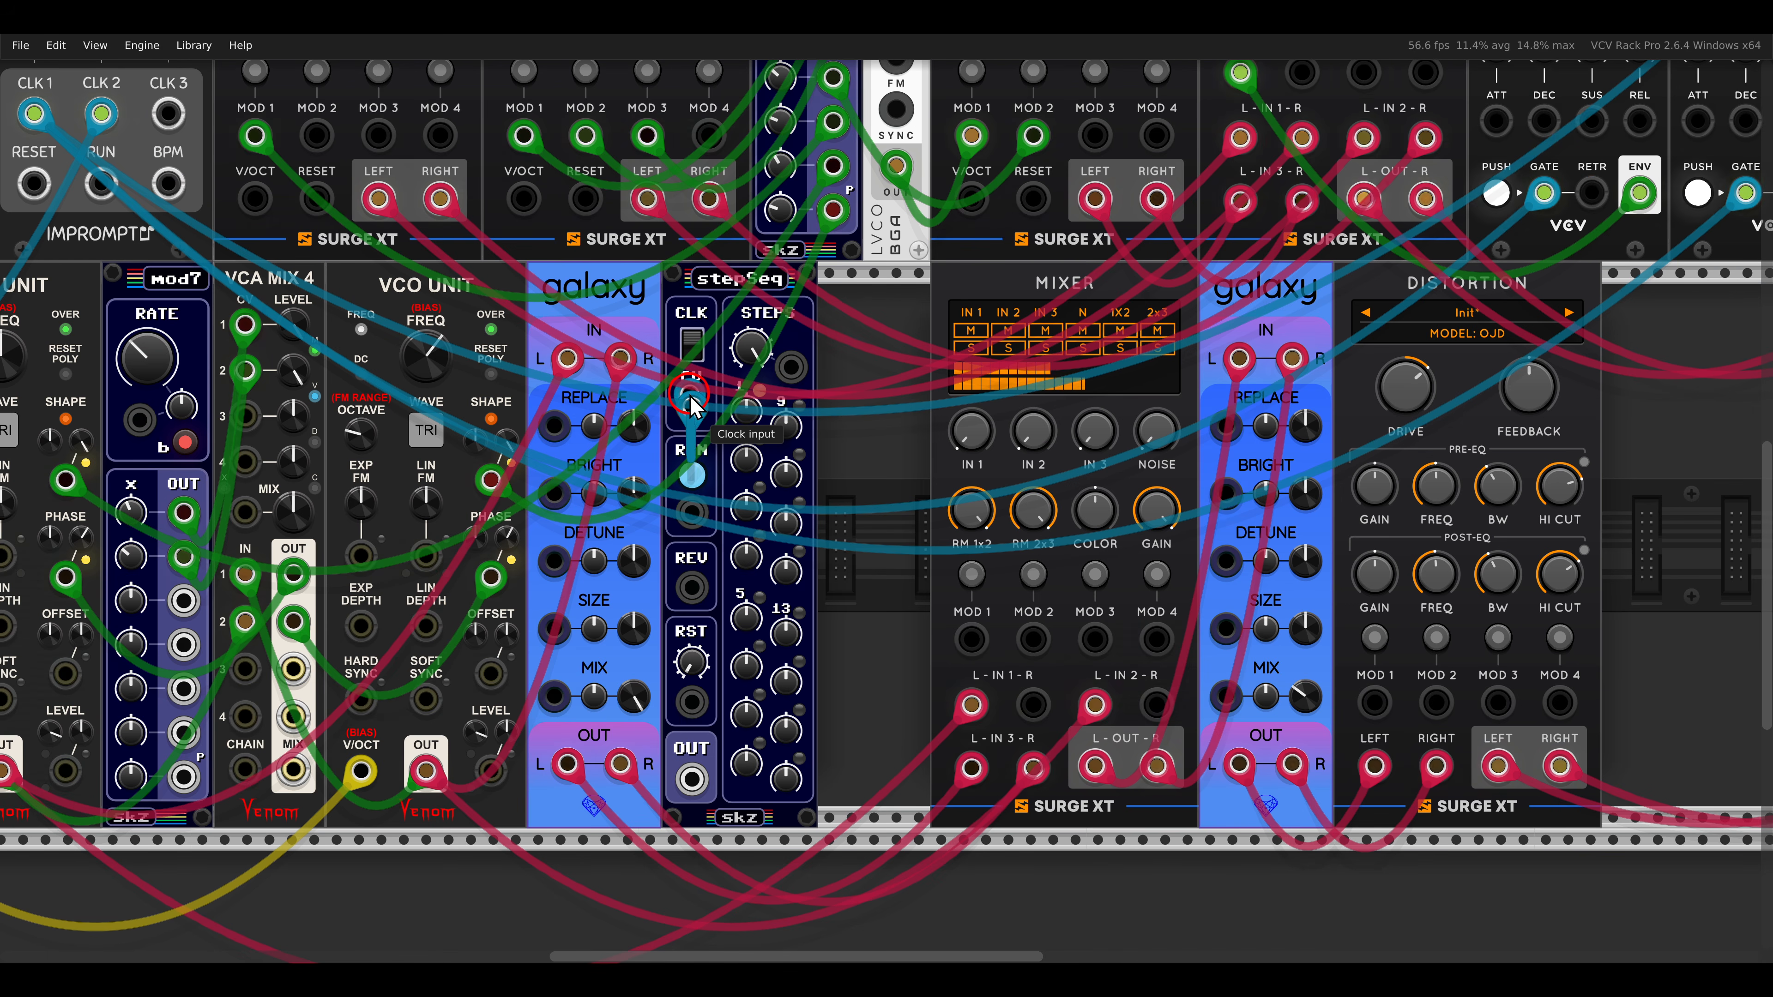
{"action": "scroll", "coordinate": [690, 396], "scroll_direction": "left", "scroll_amount": 13}
{"action": "scroll", "coordinate": [690, 395], "scroll_direction": "up", "scroll_amount": 4}
{"action": "left_click_drag", "start_coordinate": [690, 395], "coordinate": [1171, 438]}
{"action": "scroll", "coordinate": [1170, 438], "scroll_direction": "right", "scroll_amount": 12}
{"action": "scroll", "coordinate": [1071, 513], "scroll_direction": "down", "scroll_amount": 5}
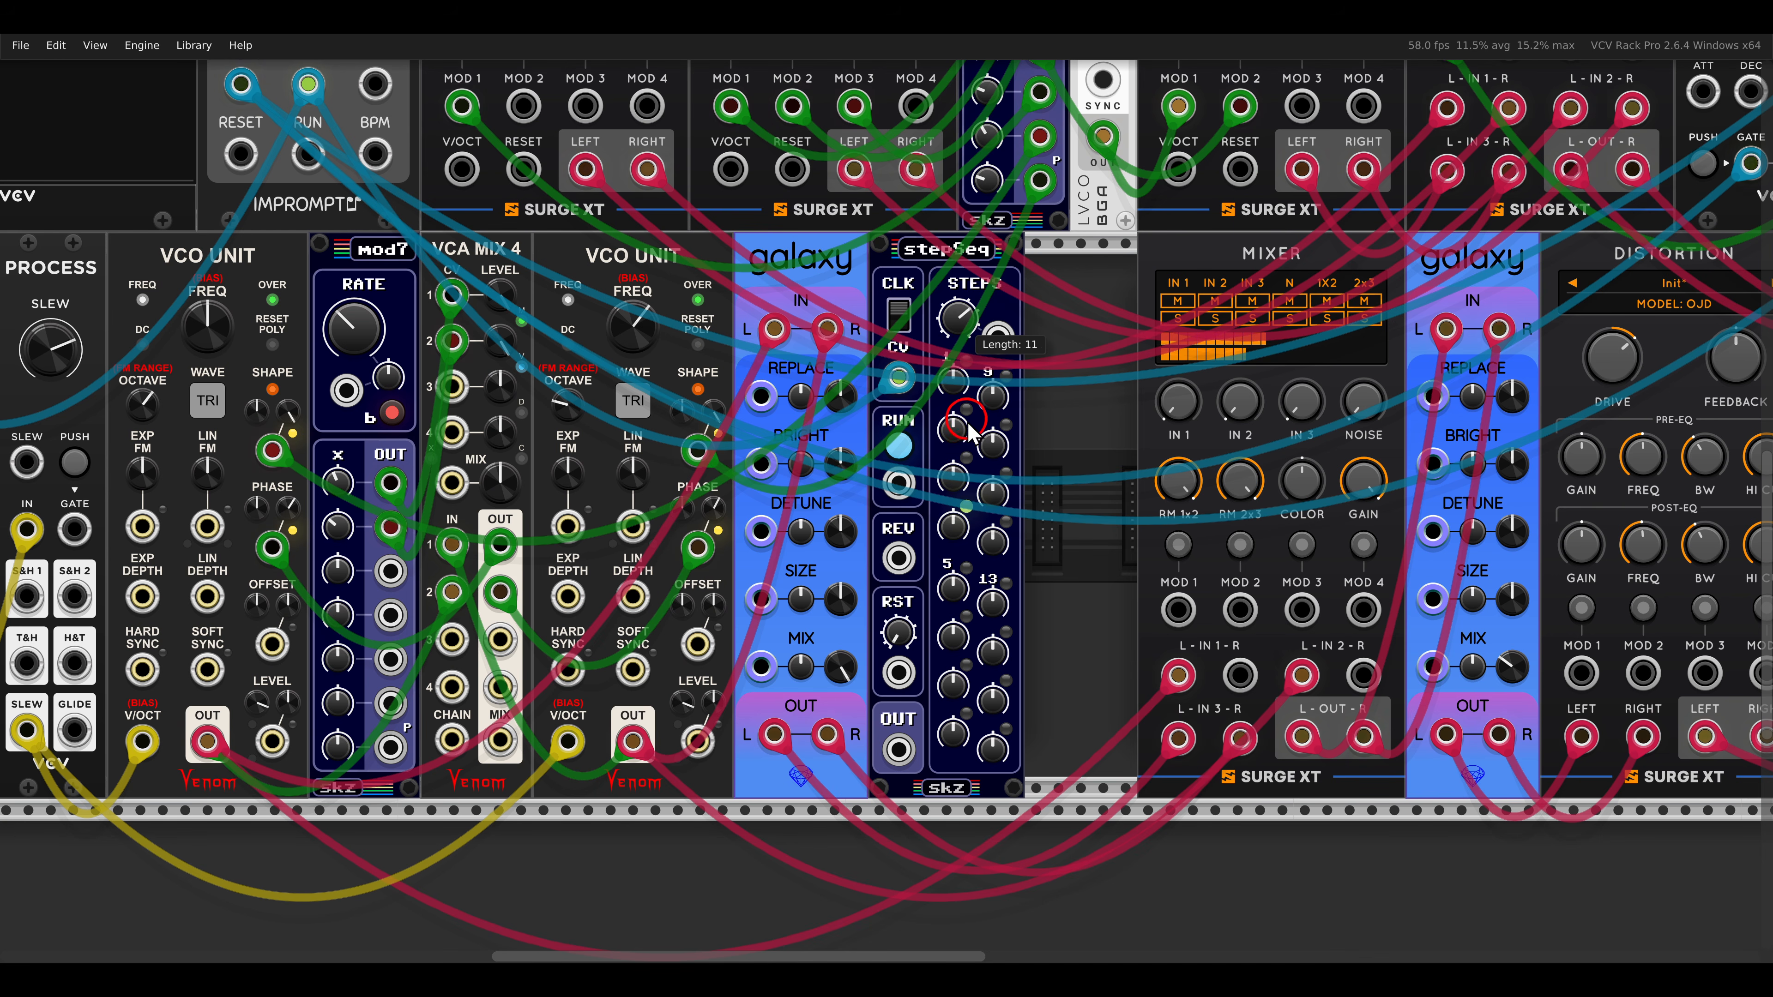
Patch the second stepSeq's output to the lower Mixer's MOD 1 input and modulate Noise Level by 0.705.
{"action": "left_click_drag", "start_coordinate": [898, 750], "coordinate": [1177, 610]}
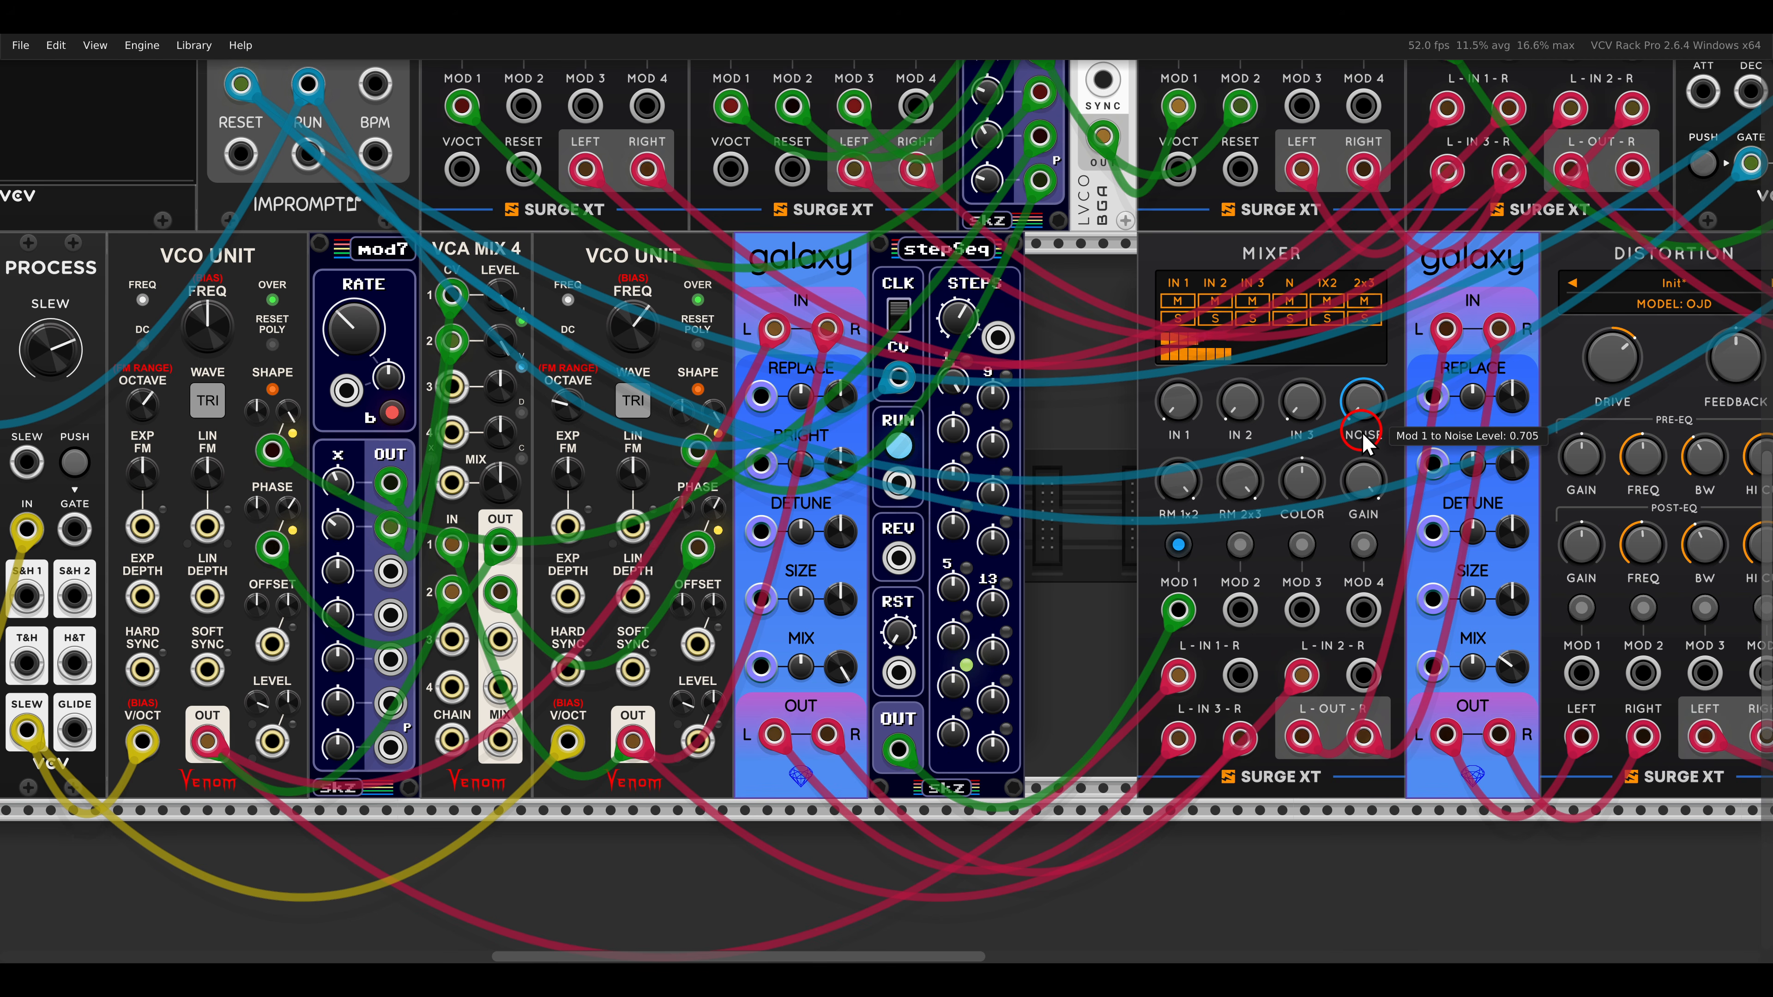
{"action": "left_click", "coordinate": [1177, 545]}
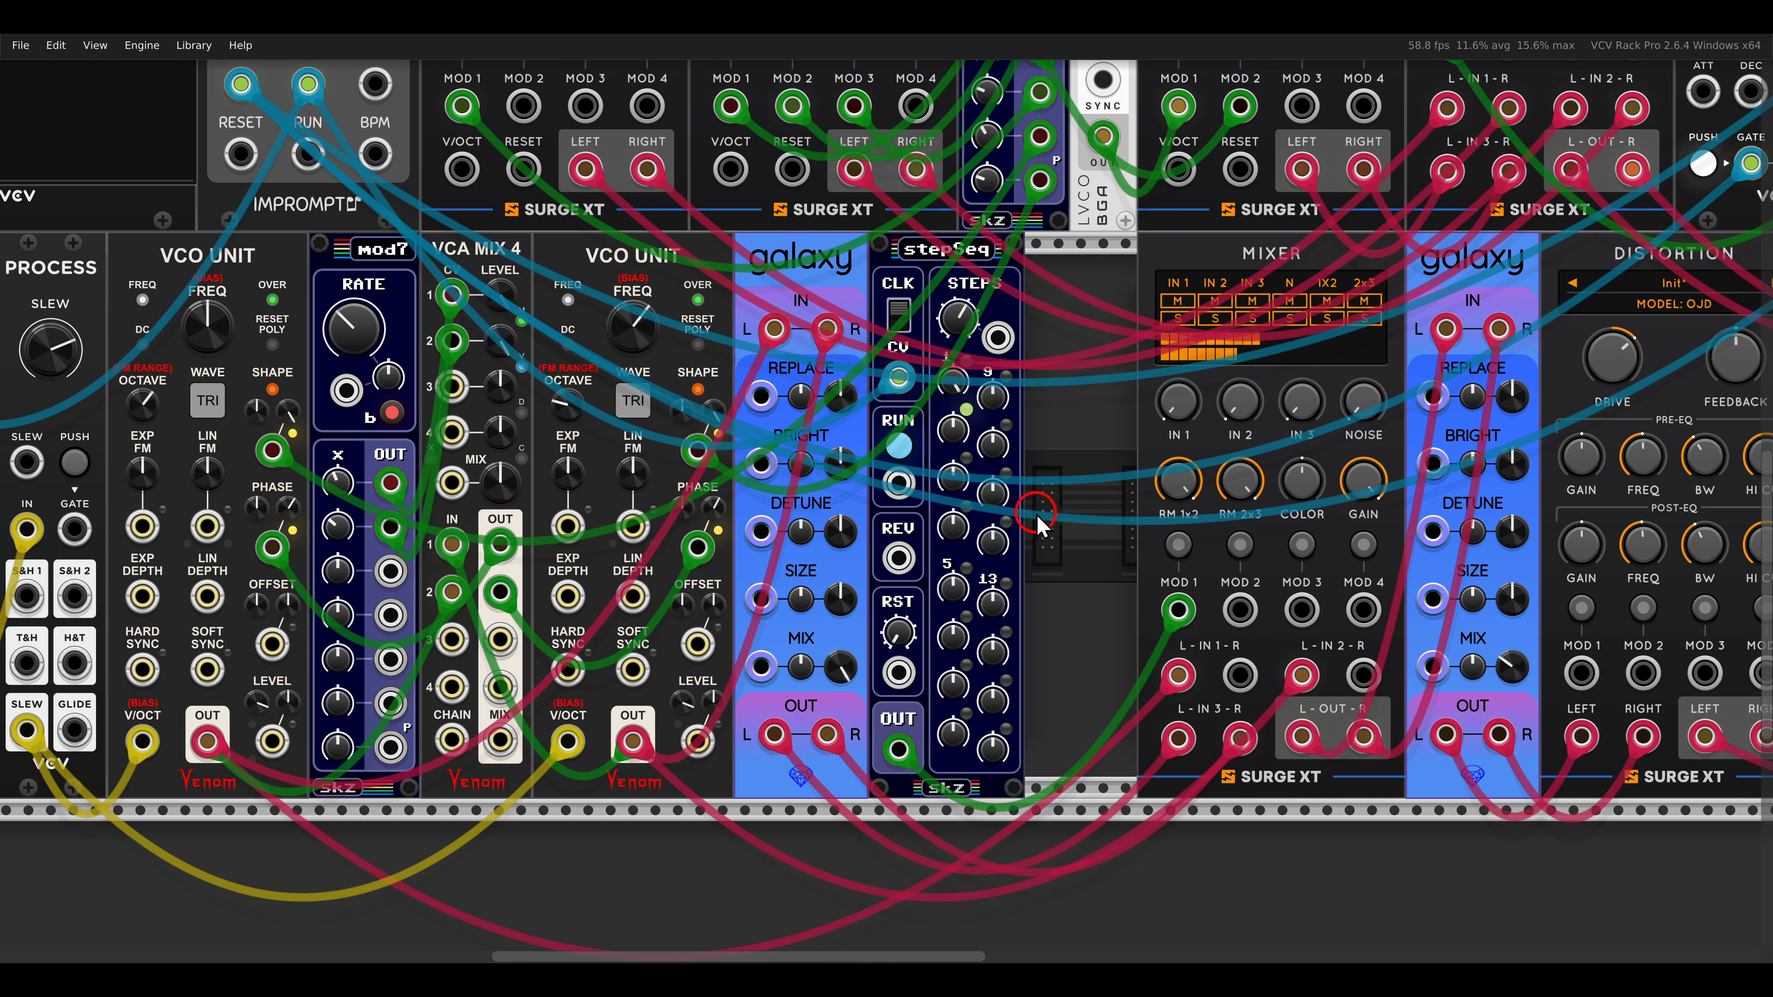
Rework the clock connection between CLKD and the second stepSeq's clock input.
{"action": "left_click_drag", "start_coordinate": [913, 370], "coordinate": [977, 300]}
{"action": "scroll", "coordinate": [903, 375], "scroll_direction": "left", "scroll_amount": 10}
{"action": "scroll", "coordinate": [903, 375], "scroll_direction": "up", "scroll_amount": 5}
{"action": "scroll", "coordinate": [1089, 259], "scroll_direction": "up", "scroll_amount": 1}
{"action": "scroll", "coordinate": [969, 299], "scroll_direction": "right", "scroll_amount": 11}
{"action": "scroll", "coordinate": [967, 299], "scroll_direction": "down", "scroll_amount": 6}
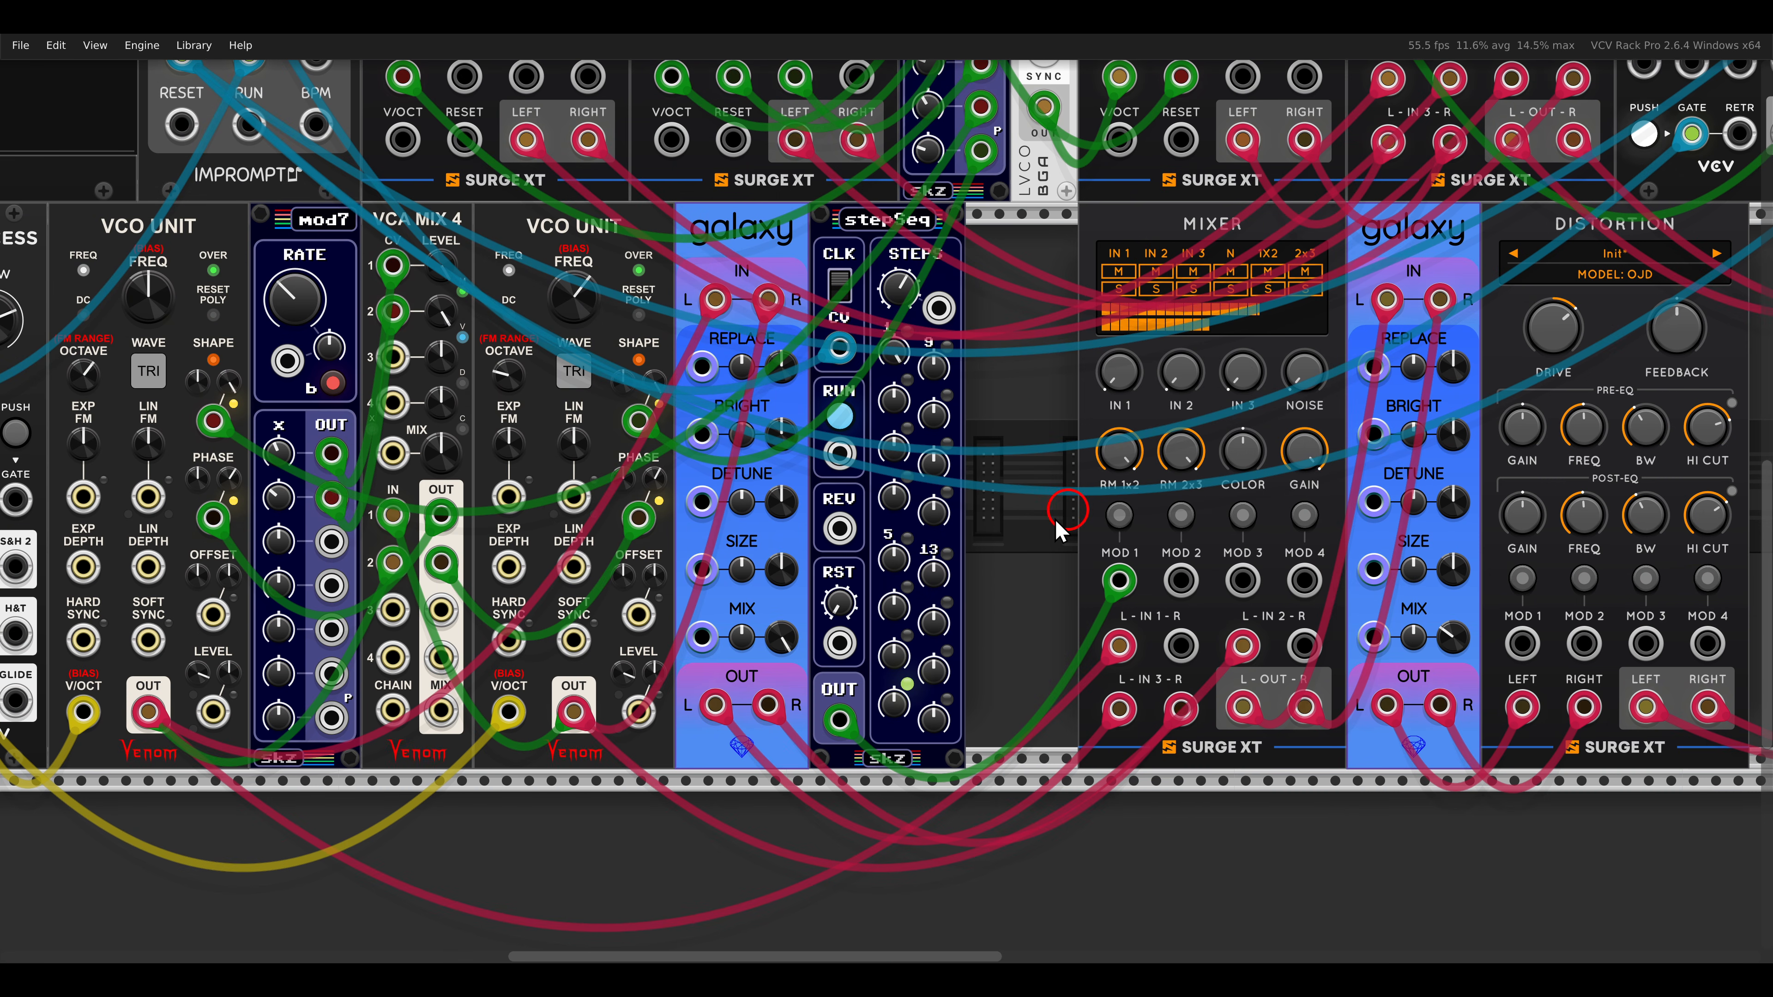
Set the lower Mixer's MOD 1 modulation of Noise Level to 0.3, and readjust it to 0.39.
{"action": "left_click", "coordinate": [1119, 516]}
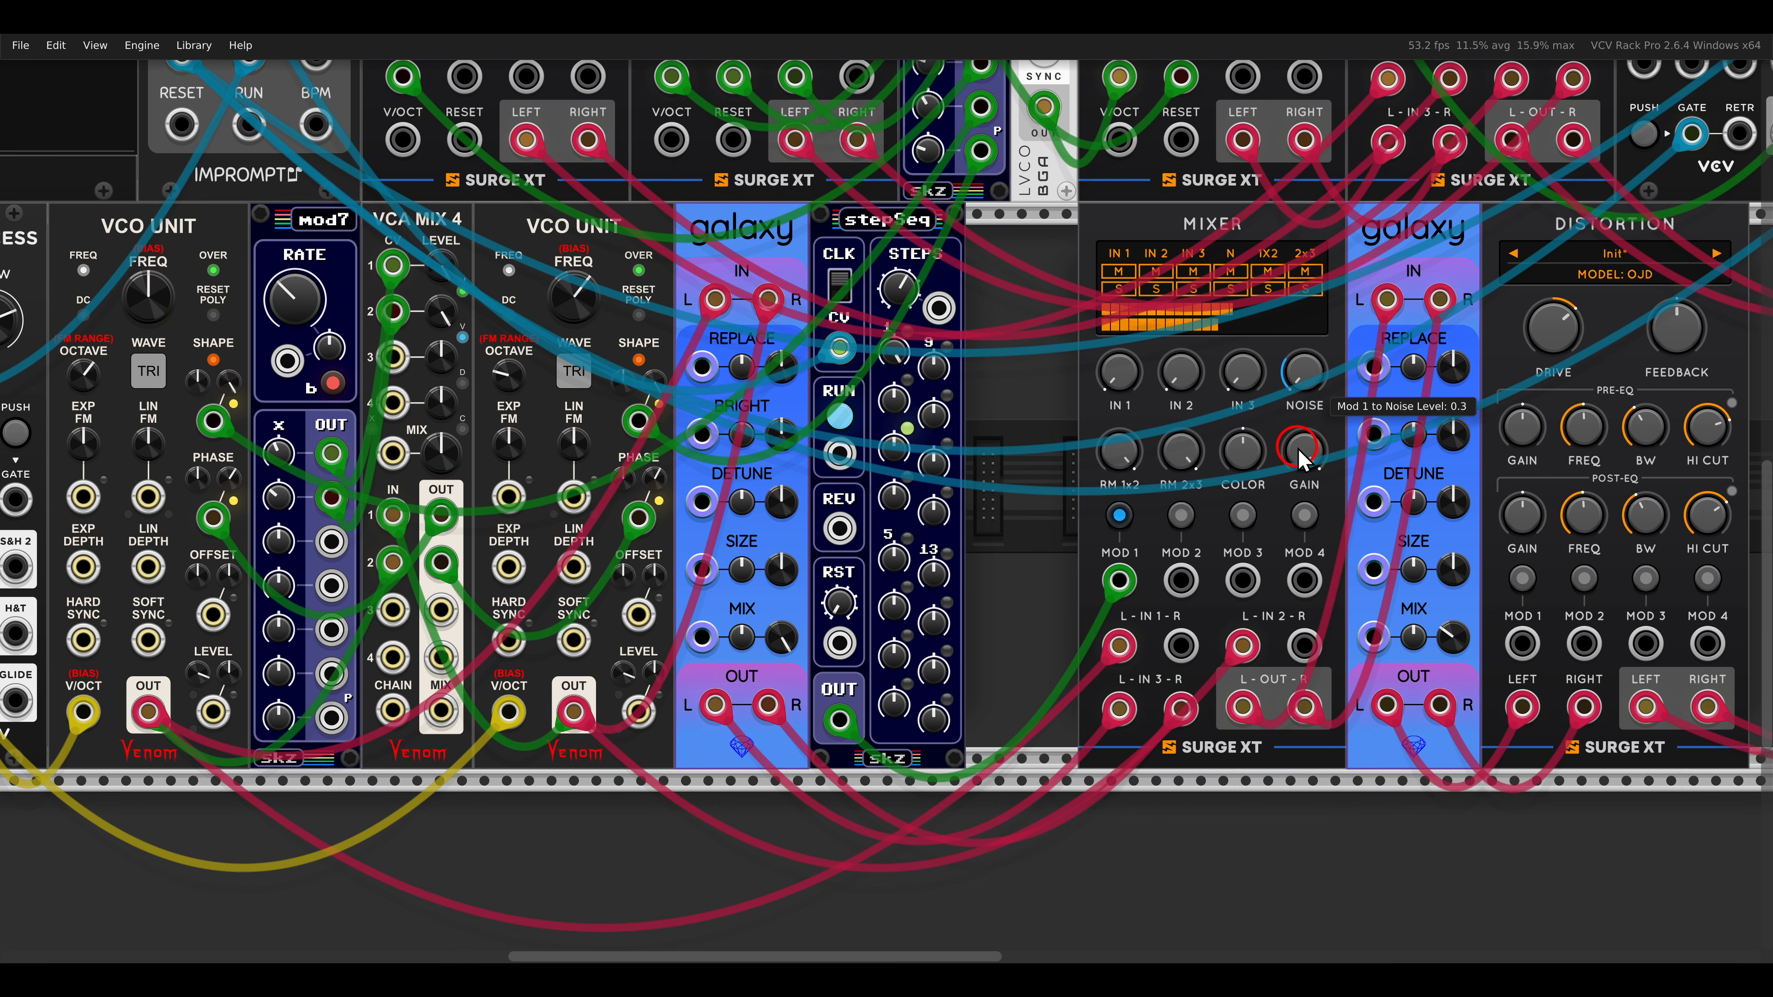
{"action": "left_click", "coordinate": [1119, 515]}
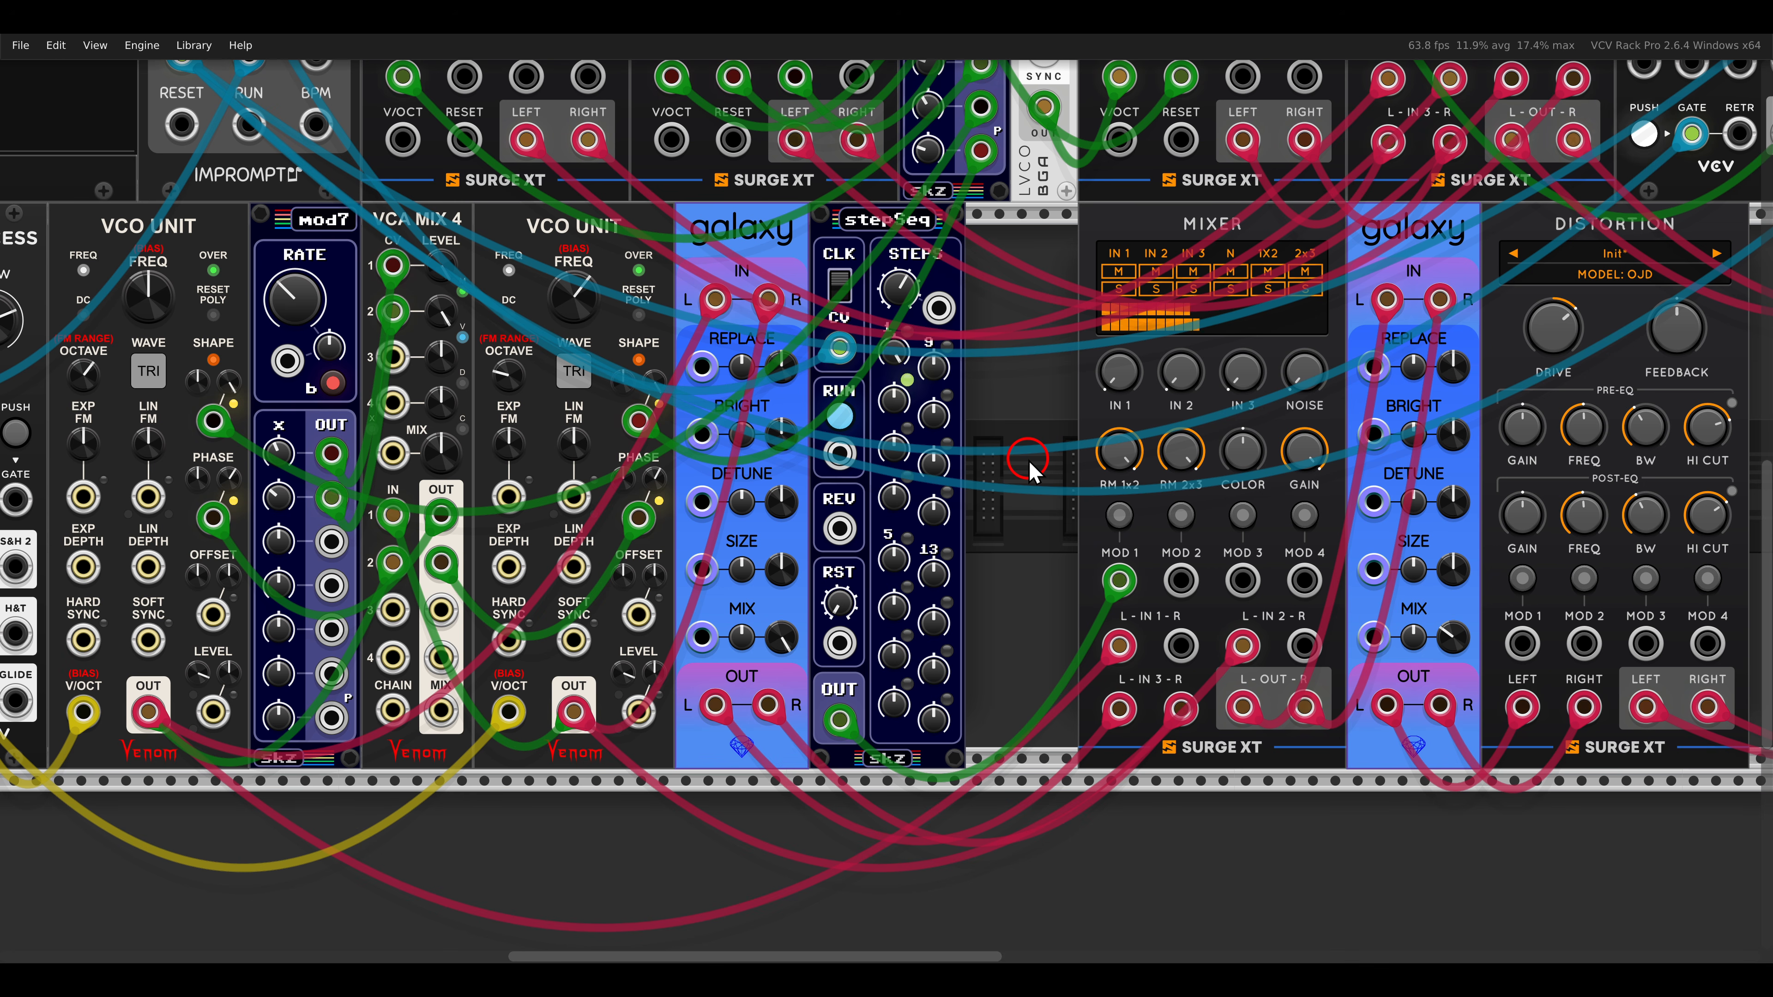
{"action": "left_click", "coordinate": [1119, 515]}
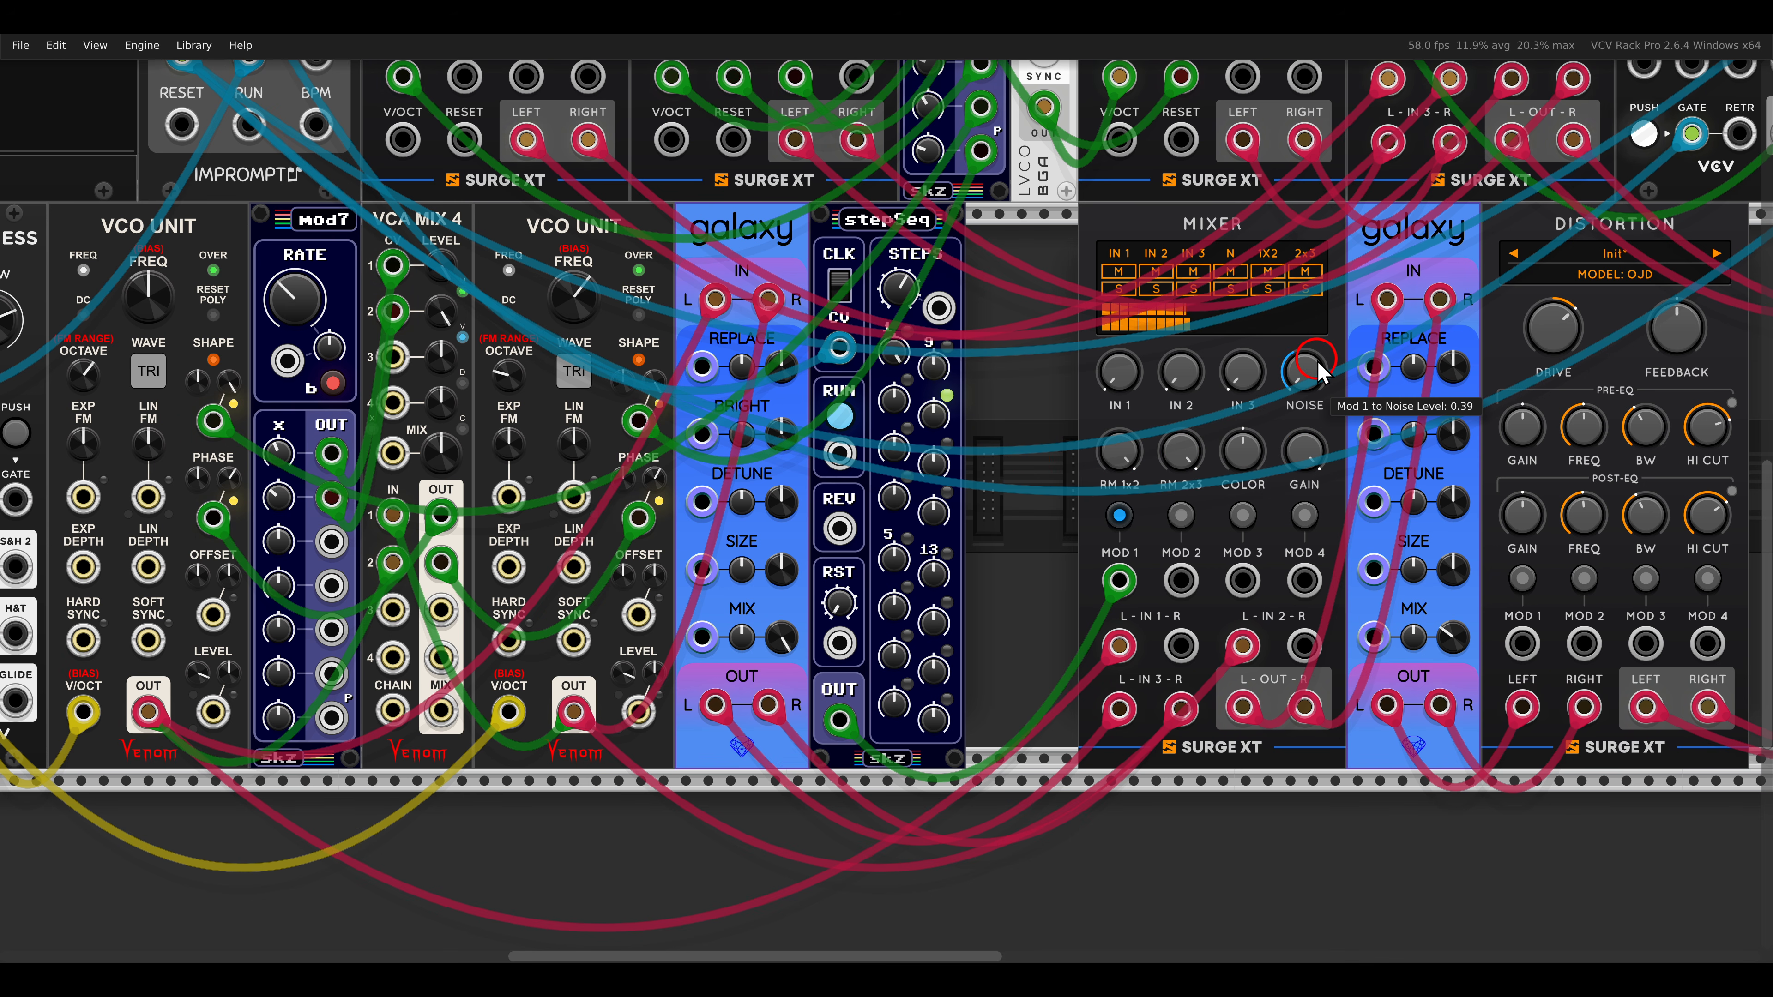
{"action": "left_click", "coordinate": [1119, 515]}
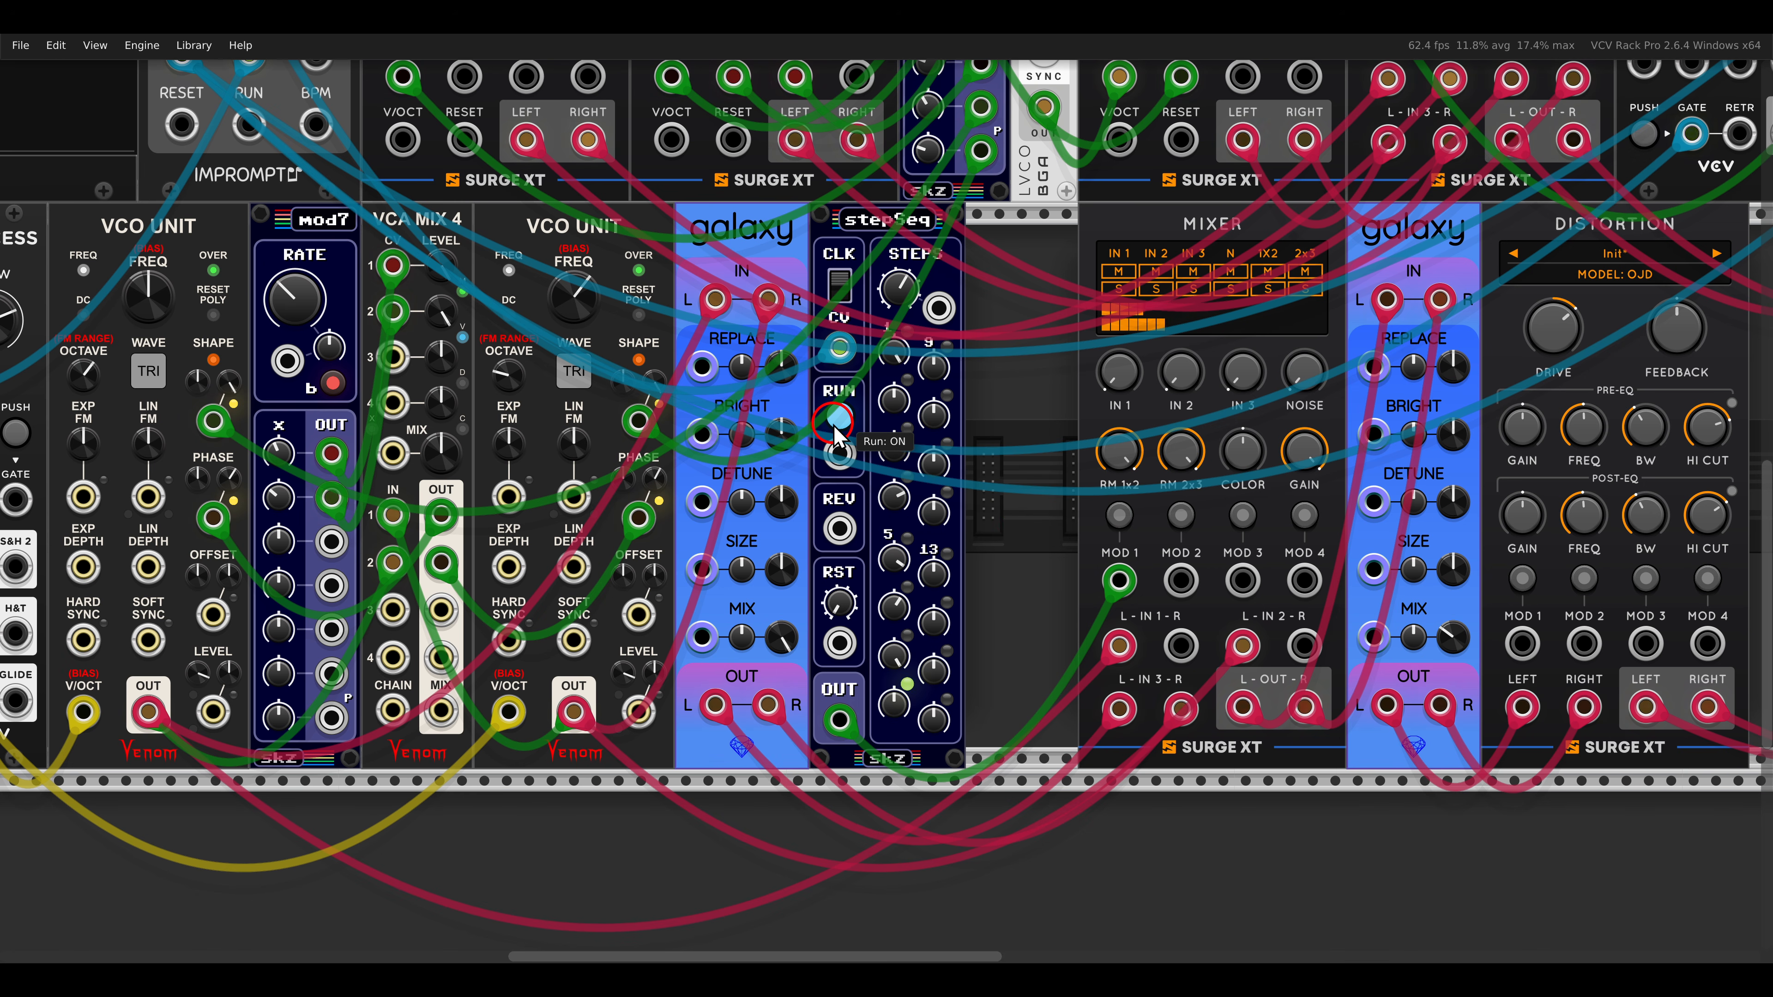
Review the lower row's sequenced voice, from the first stepSeq and Process through the second stepSeq, Mixer and Distortion.
{"action": "scroll", "coordinate": [803, 398], "scroll_direction": "left", "scroll_amount": 5}
{"action": "scroll", "coordinate": [803, 398], "scroll_direction": "up", "scroll_amount": 3}
{"action": "scroll", "coordinate": [803, 398], "scroll_direction": "left", "scroll_amount": 6}
{"action": "scroll", "coordinate": [803, 398], "scroll_direction": "up", "scroll_amount": 2}
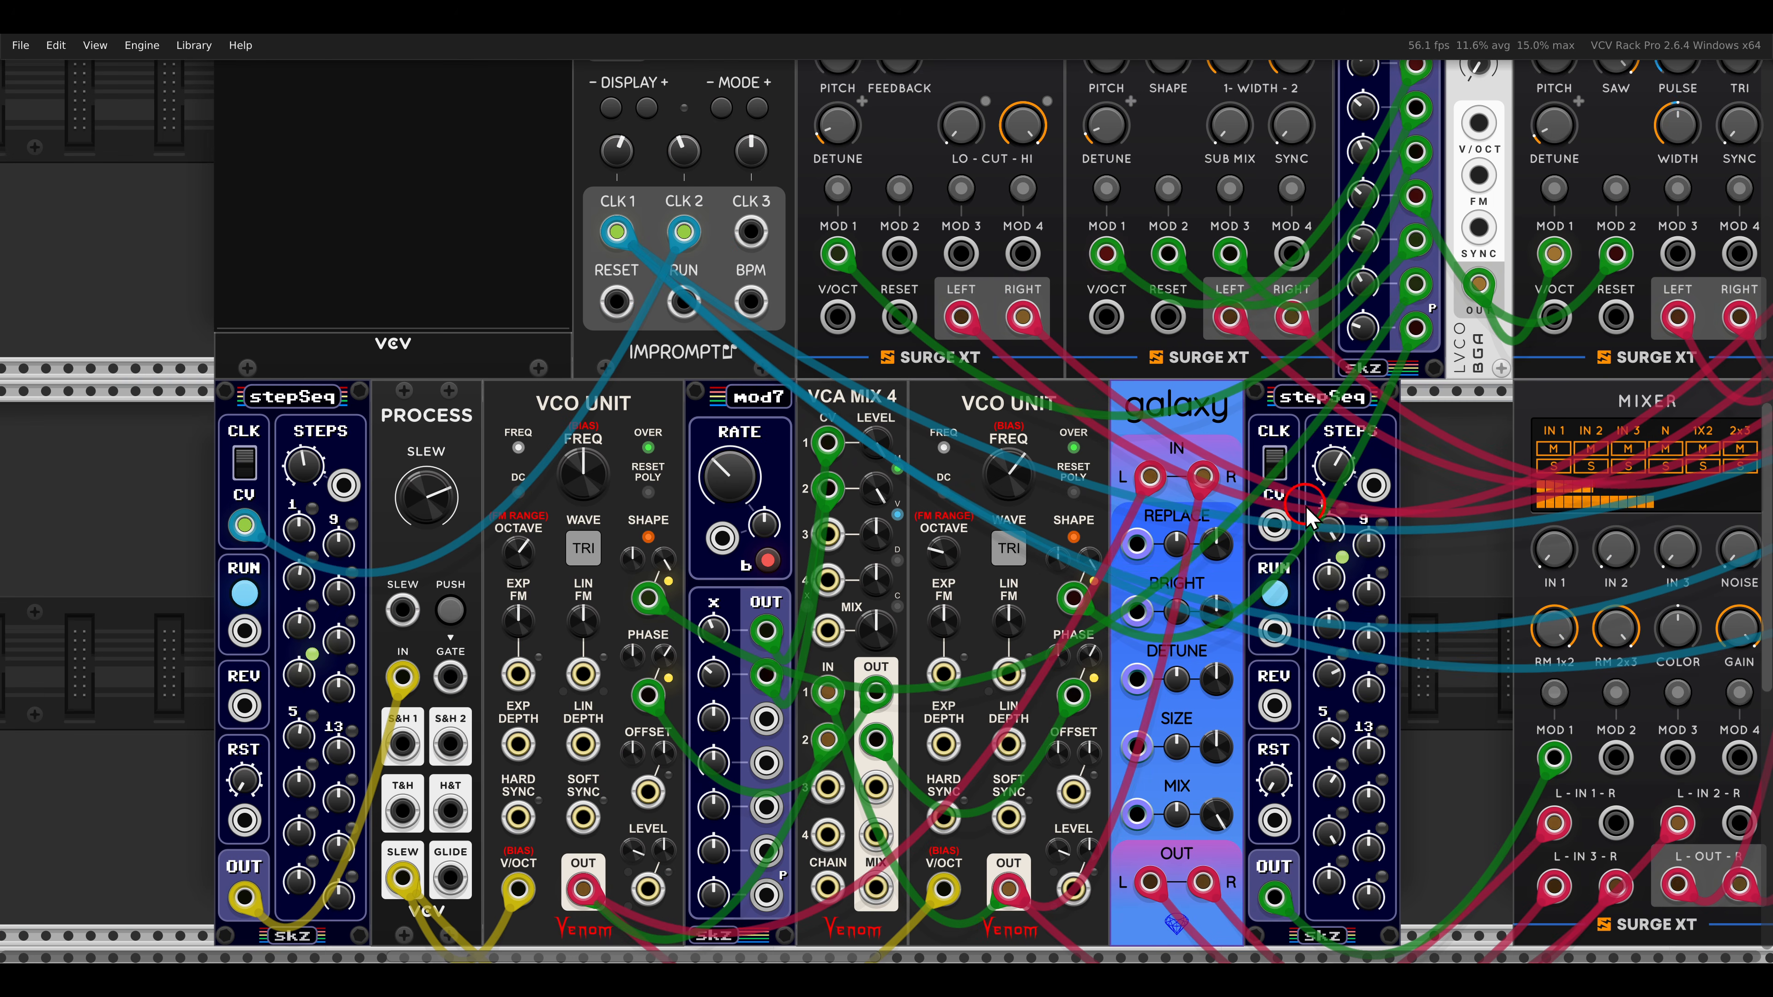
{"action": "scroll", "coordinate": [767, 419], "scroll_direction": "right", "scroll_amount": 12}
{"action": "scroll", "coordinate": [767, 420], "scroll_direction": "down", "scroll_amount": 4}
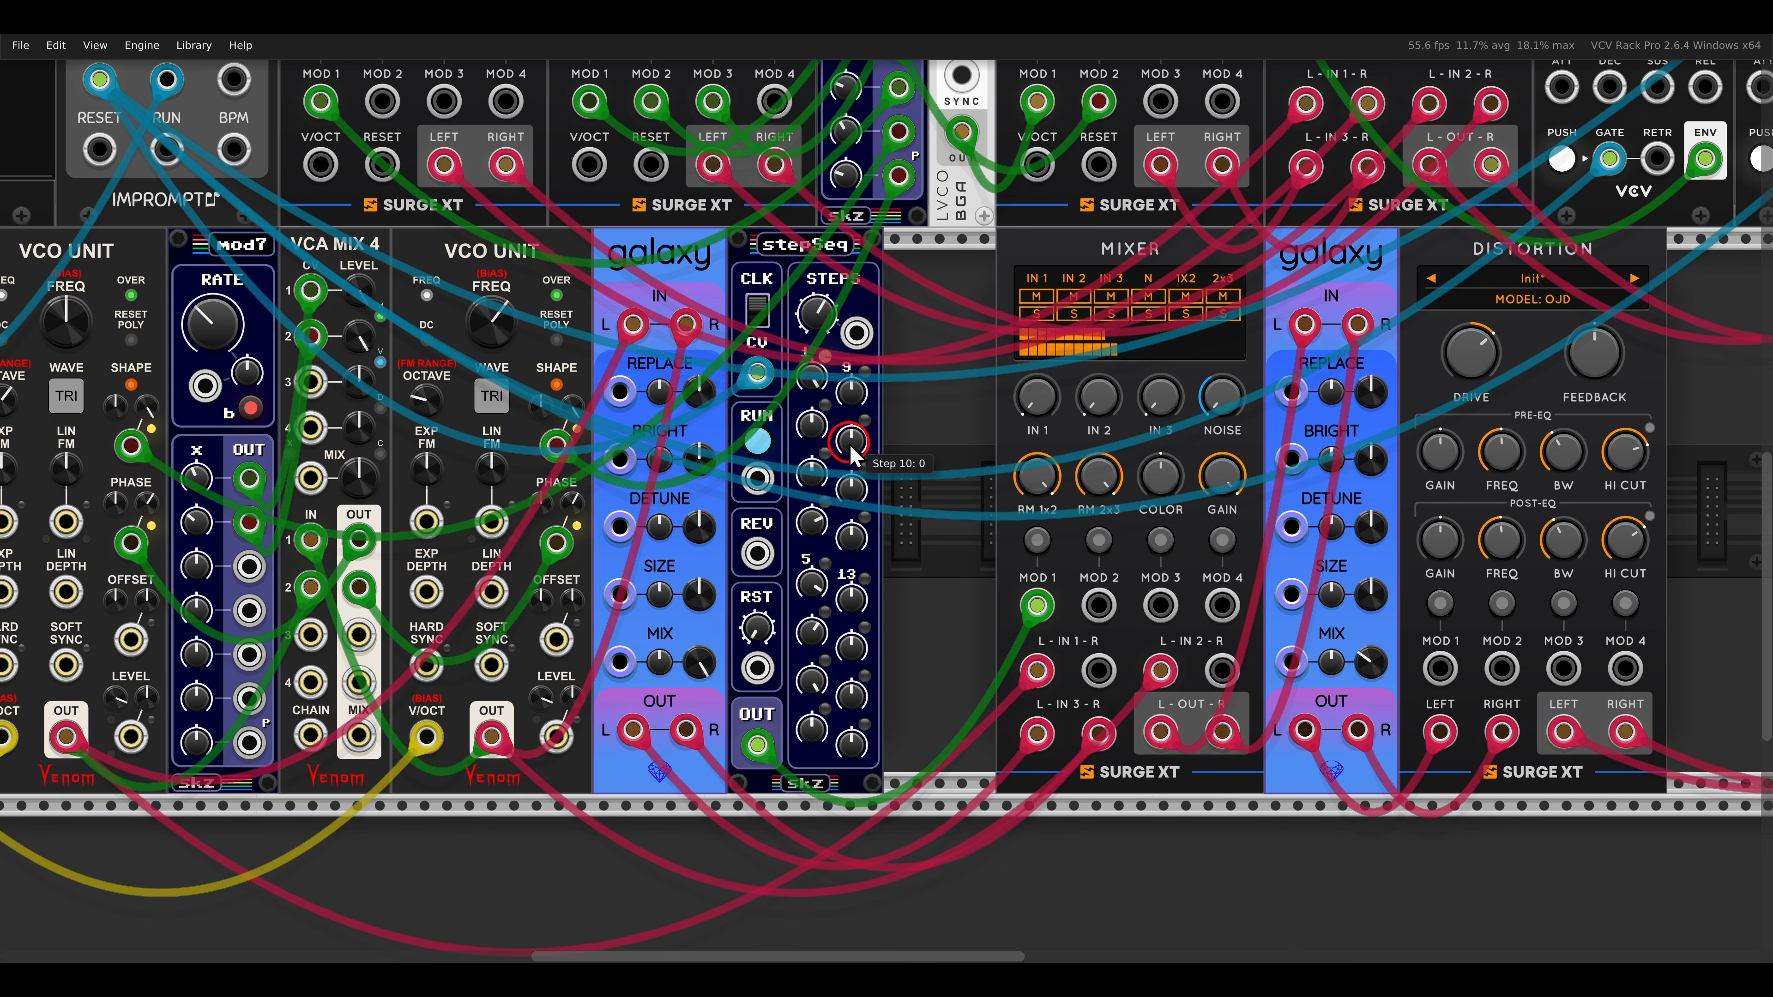
{"action": "scroll", "coordinate": [855, 451], "scroll_direction": "down", "scroll_amount": 4}
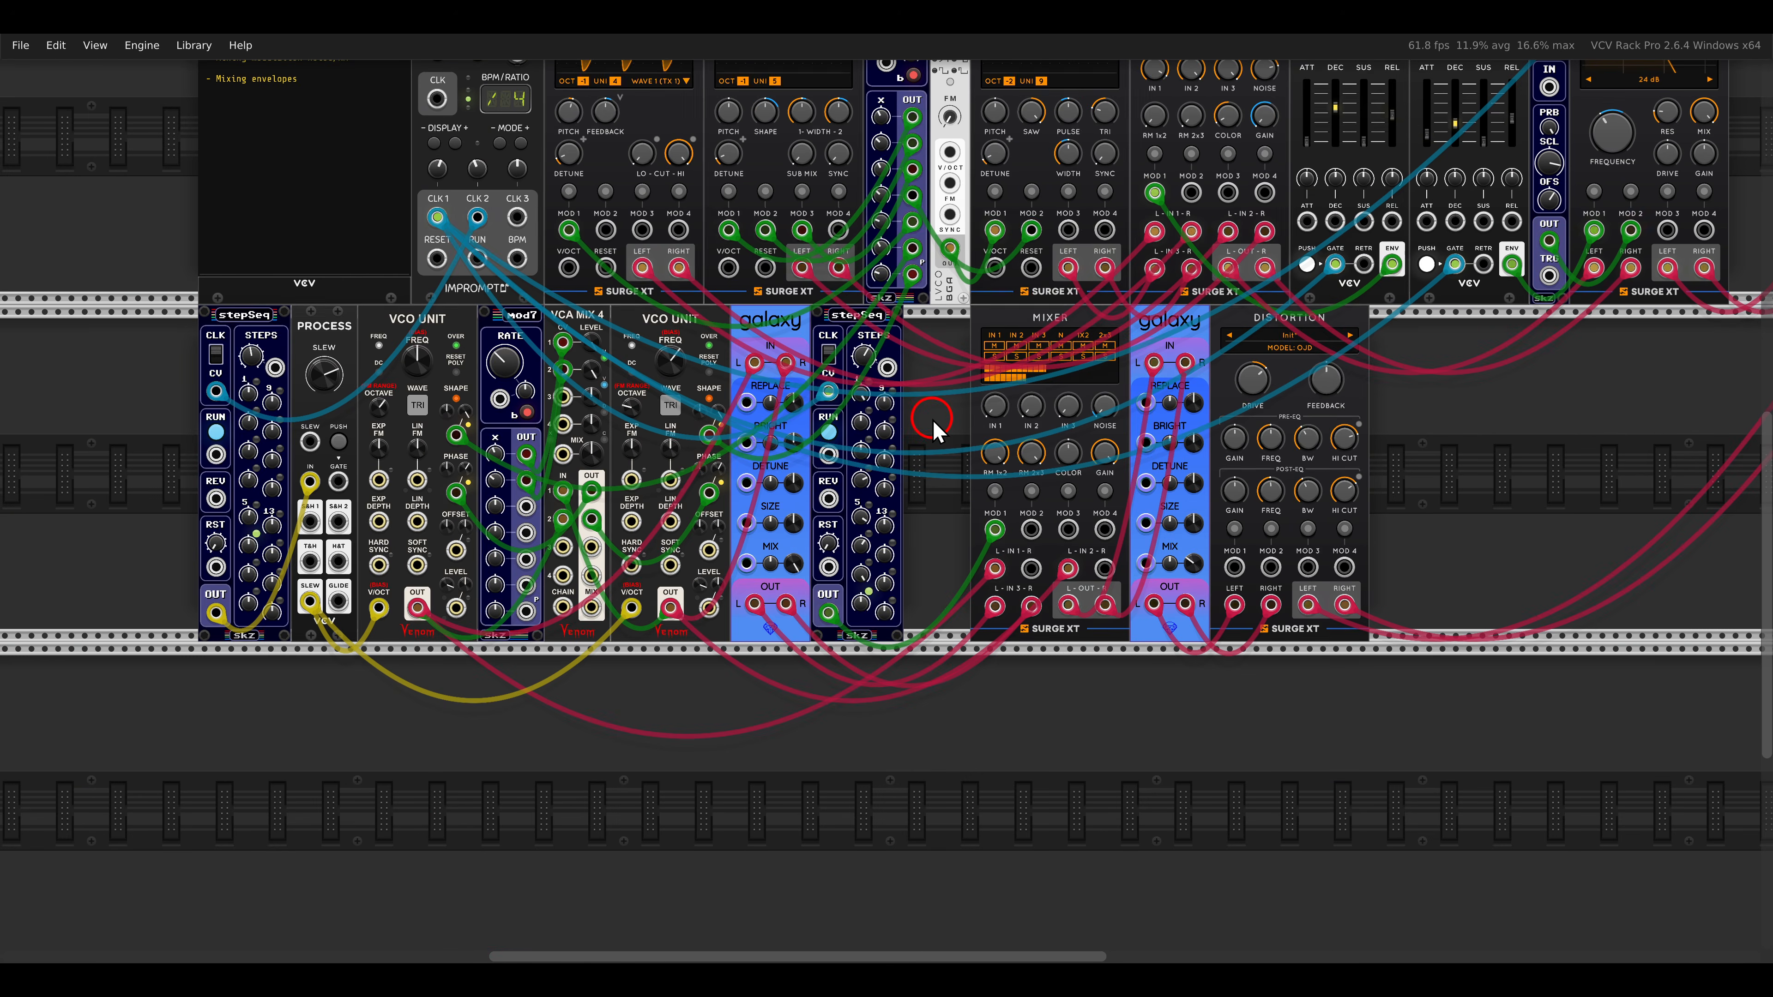
{"action": "scroll", "coordinate": [866, 433], "scroll_direction": "up", "scroll_amount": 5}
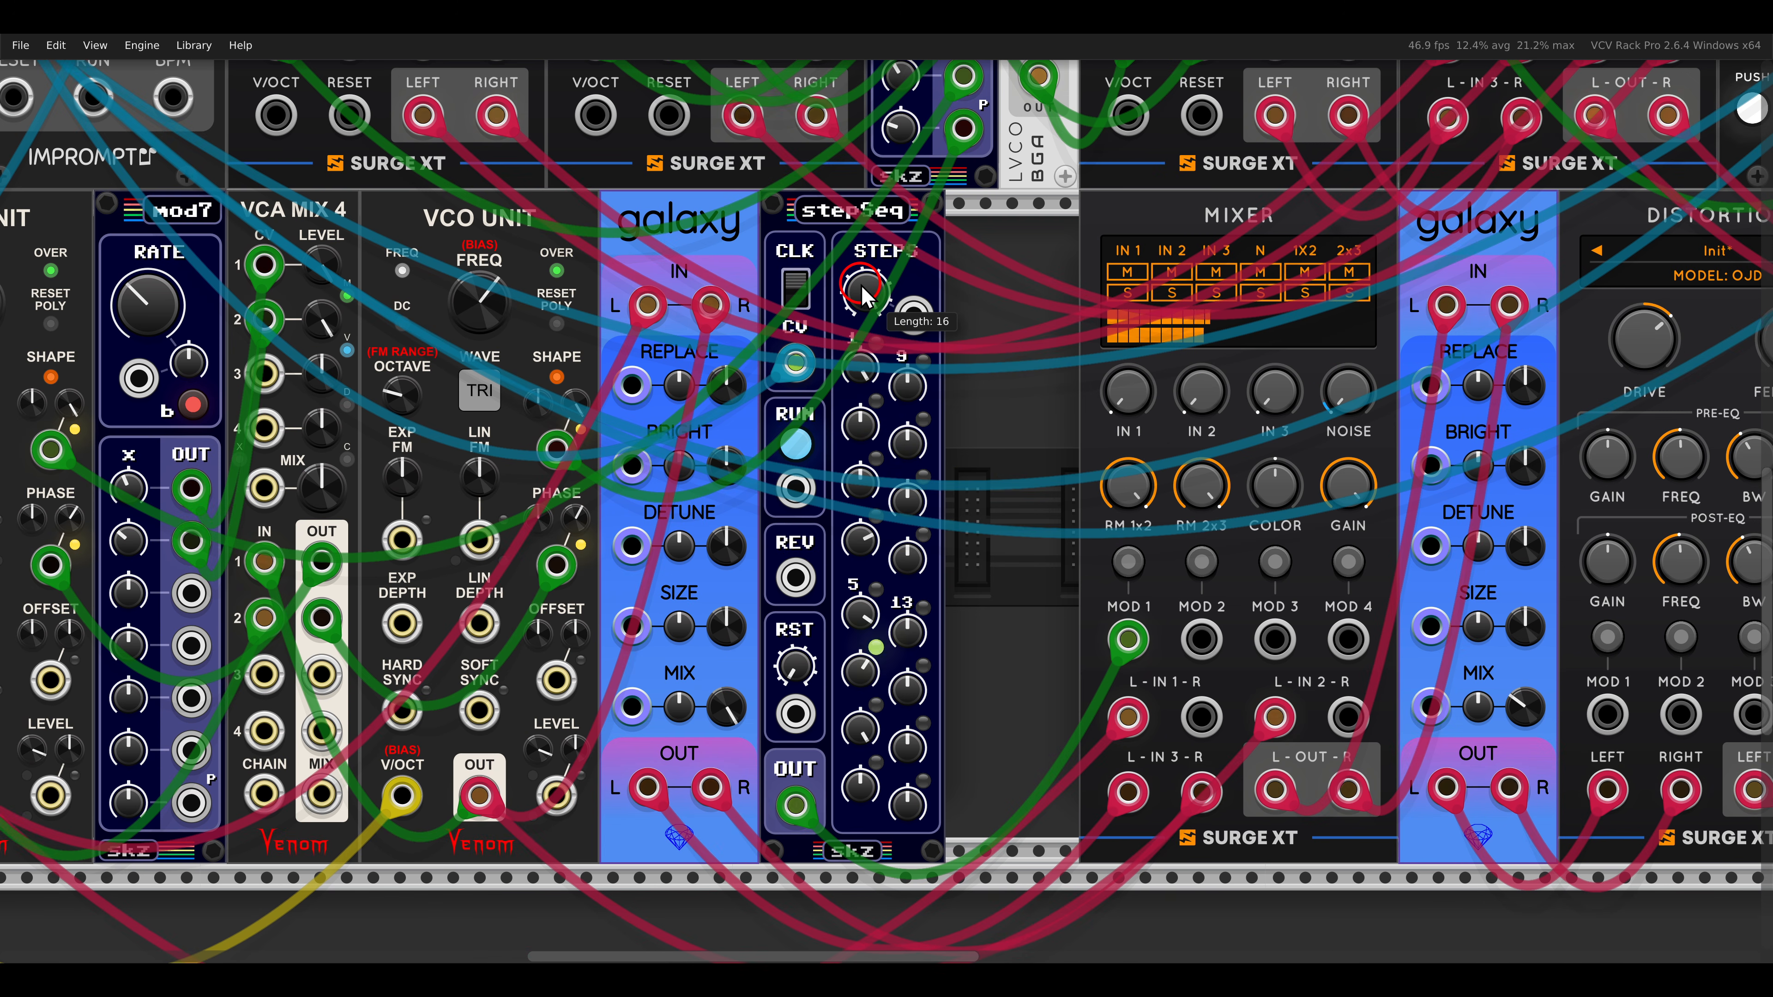
{"action": "scroll", "coordinate": [873, 314], "scroll_direction": "down", "scroll_amount": 5}
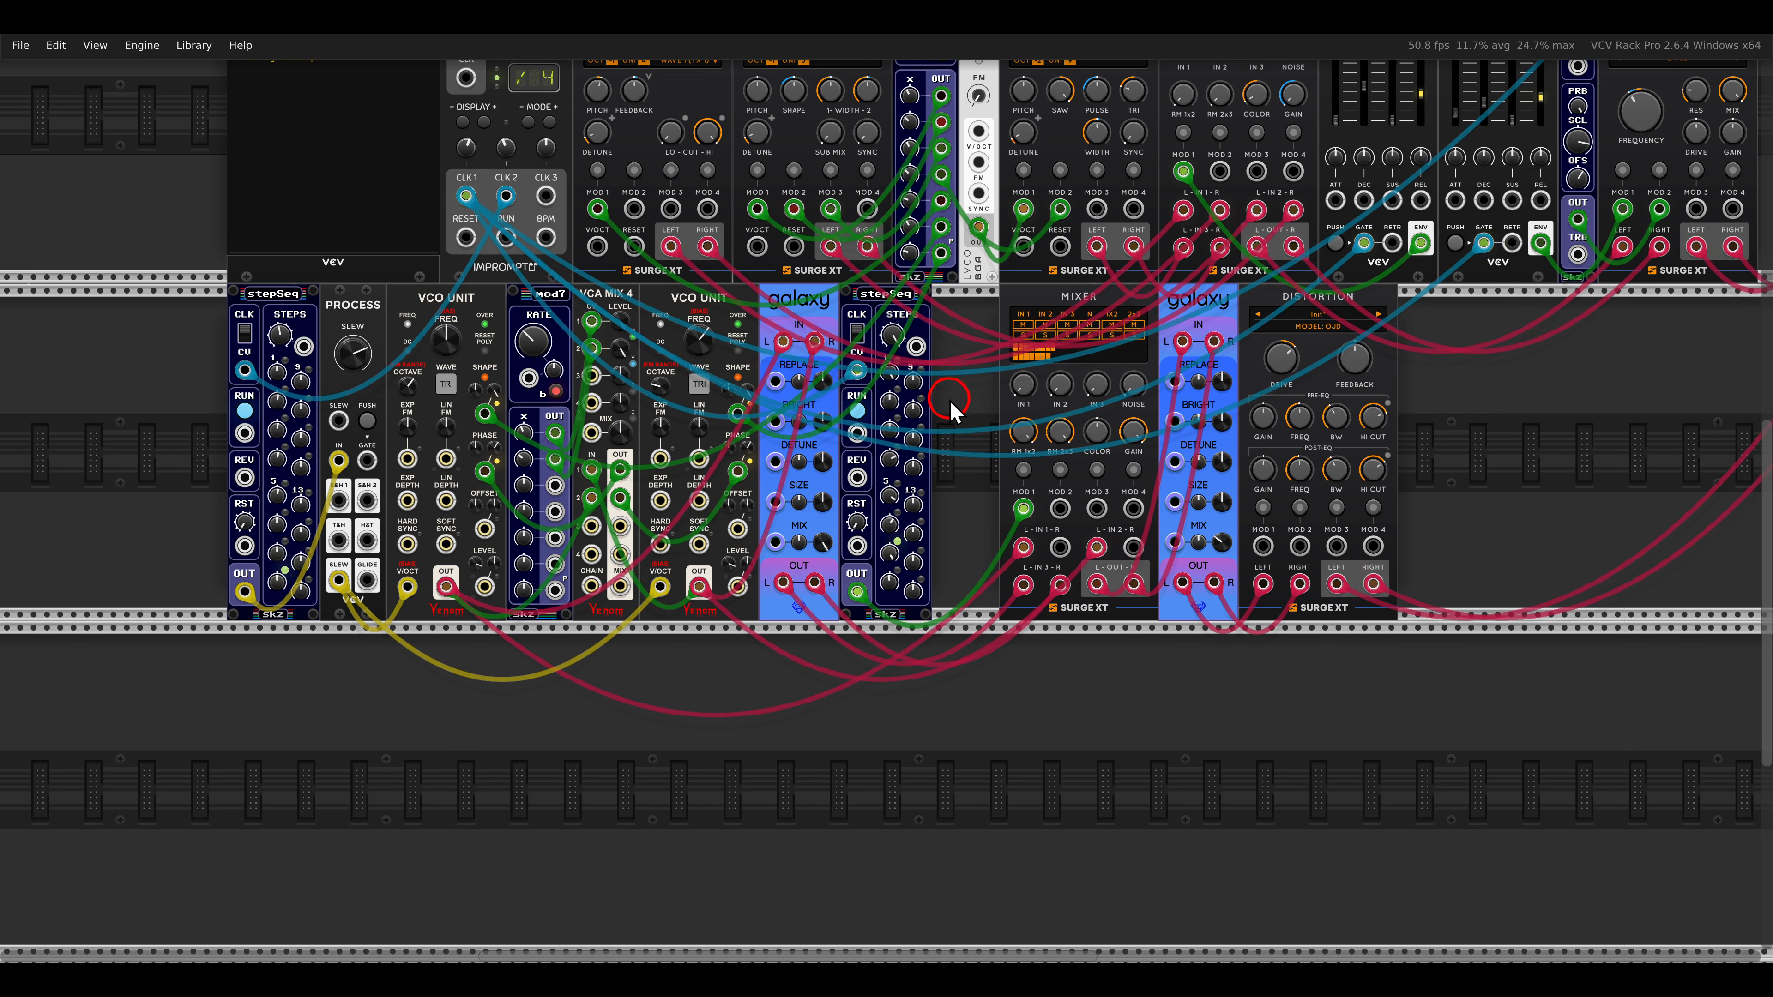
Add another Surge XT Mixer in the empty third row, below the Distortion.
{"action": "scroll", "coordinate": [813, 500], "scroll_direction": "up", "scroll_amount": 3}
{"action": "left_click_drag", "start_coordinate": [835, 482], "coordinate": [1054, 398]}
{"action": "left_click", "coordinate": [1319, 475]}
{"action": "scroll", "coordinate": [1322, 475], "scroll_direction": "down", "scroll_amount": 5}
{"action": "scroll", "coordinate": [1334, 475], "scroll_direction": "up", "scroll_amount": 4}
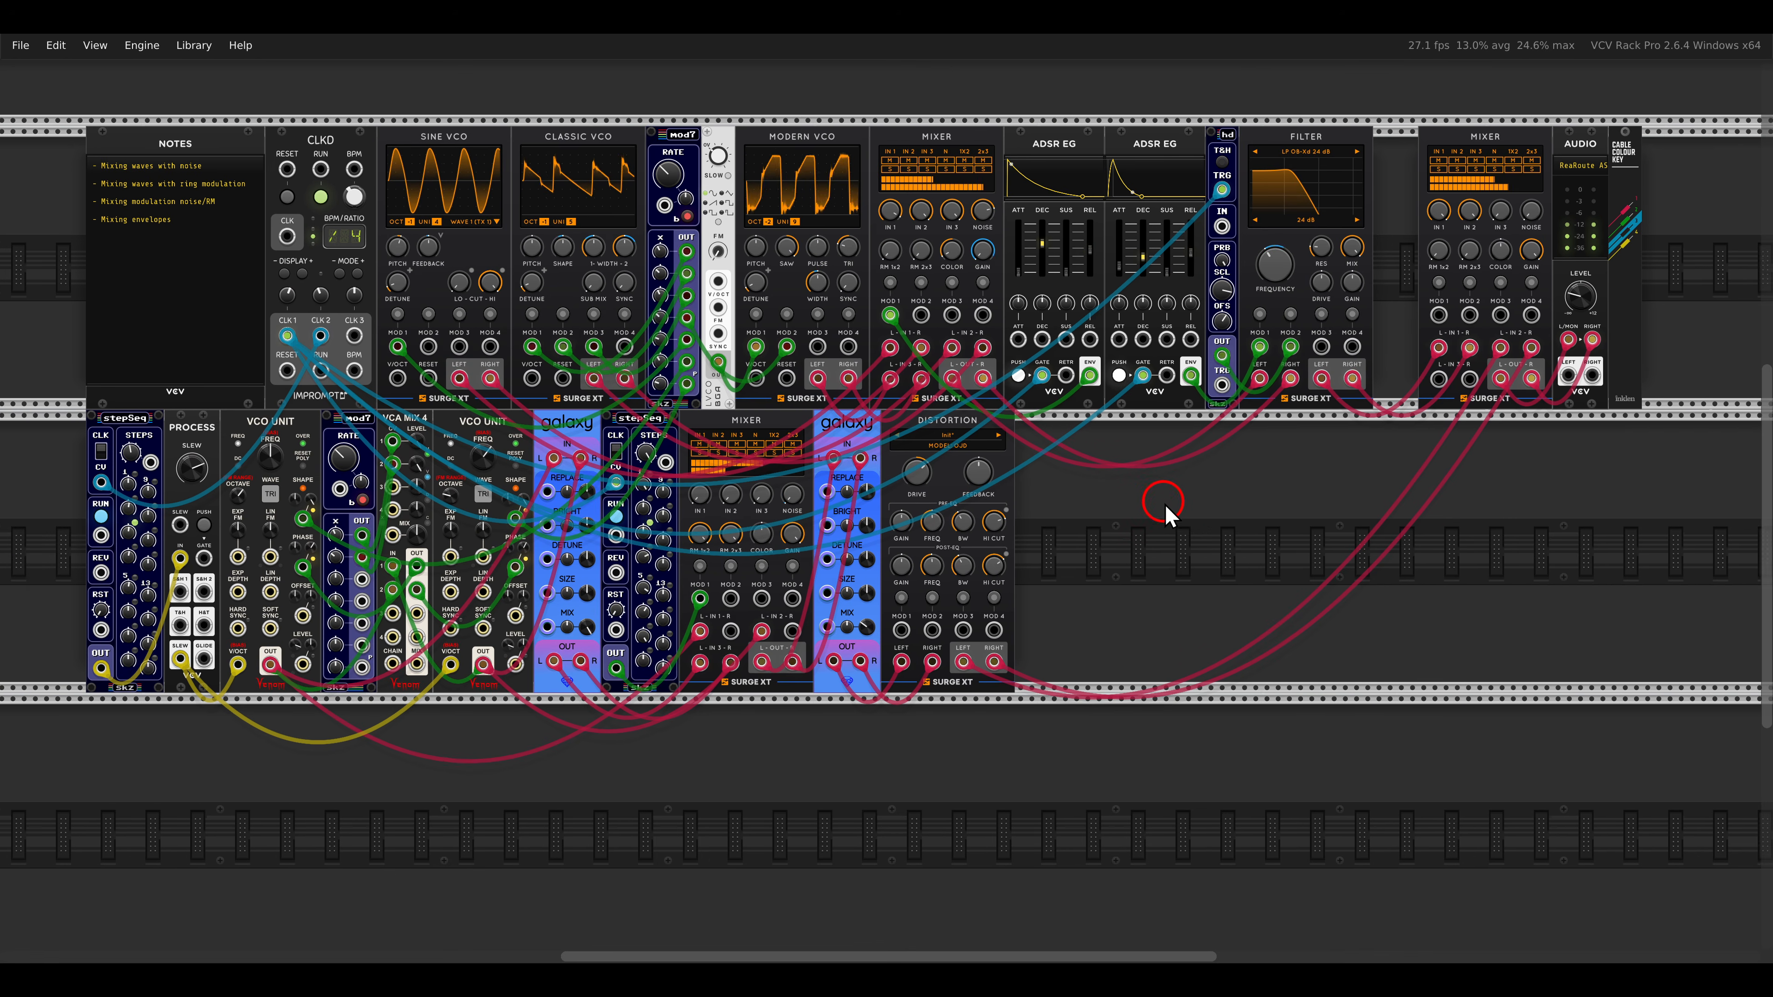
{"action": "left_click_drag", "start_coordinate": [1164, 515], "coordinate": [1192, 516]}
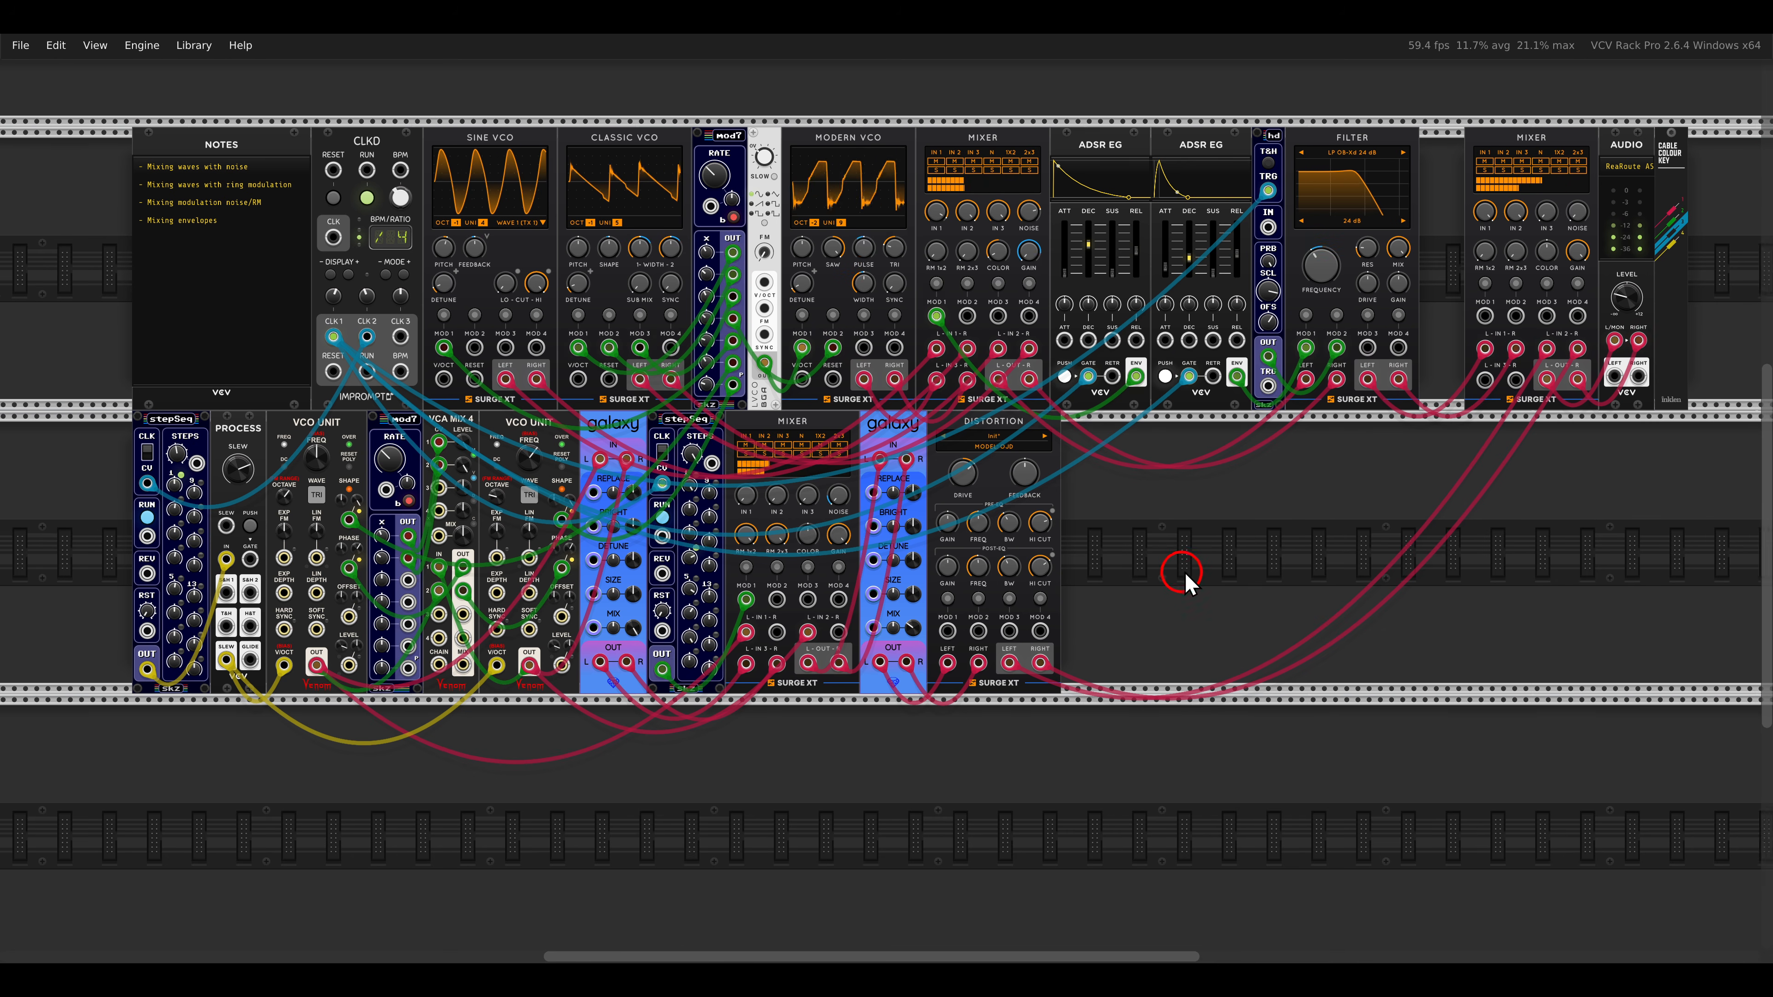
{"action": "left_click_drag", "start_coordinate": [1166, 586], "coordinate": [1424, 353]}
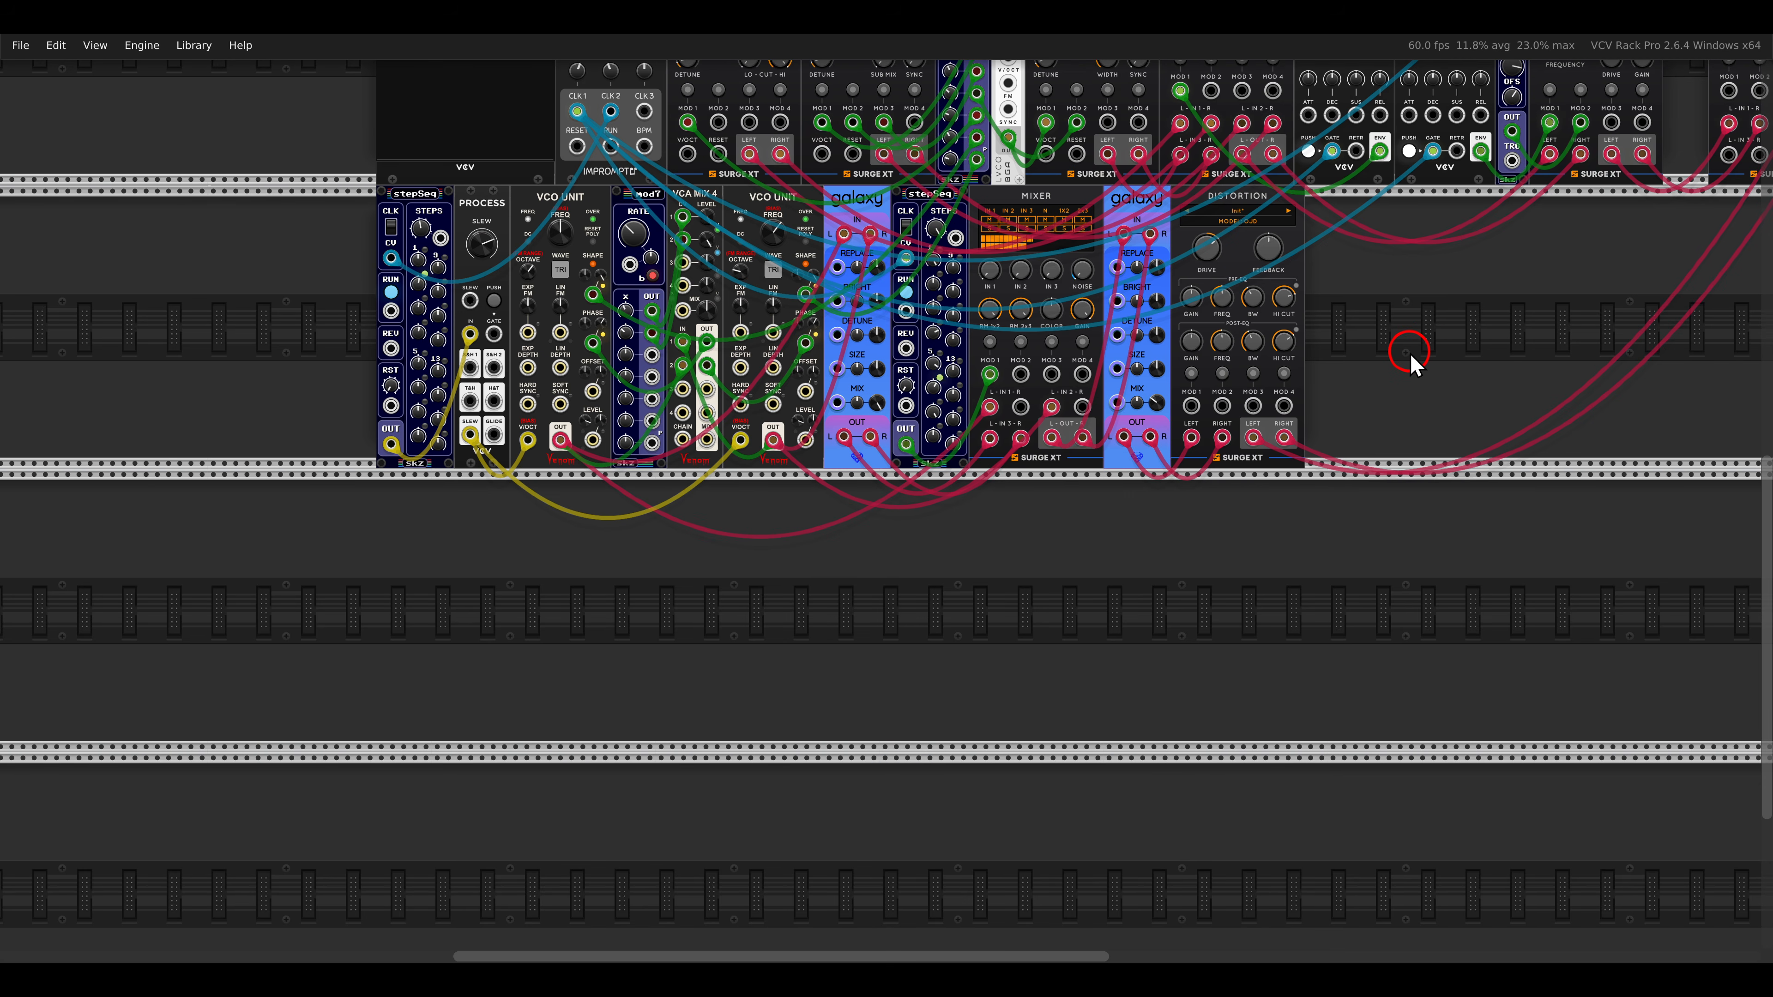
{"action": "right_click", "coordinate": [1377, 598]}
{"action": "type", "text": "mixer"}
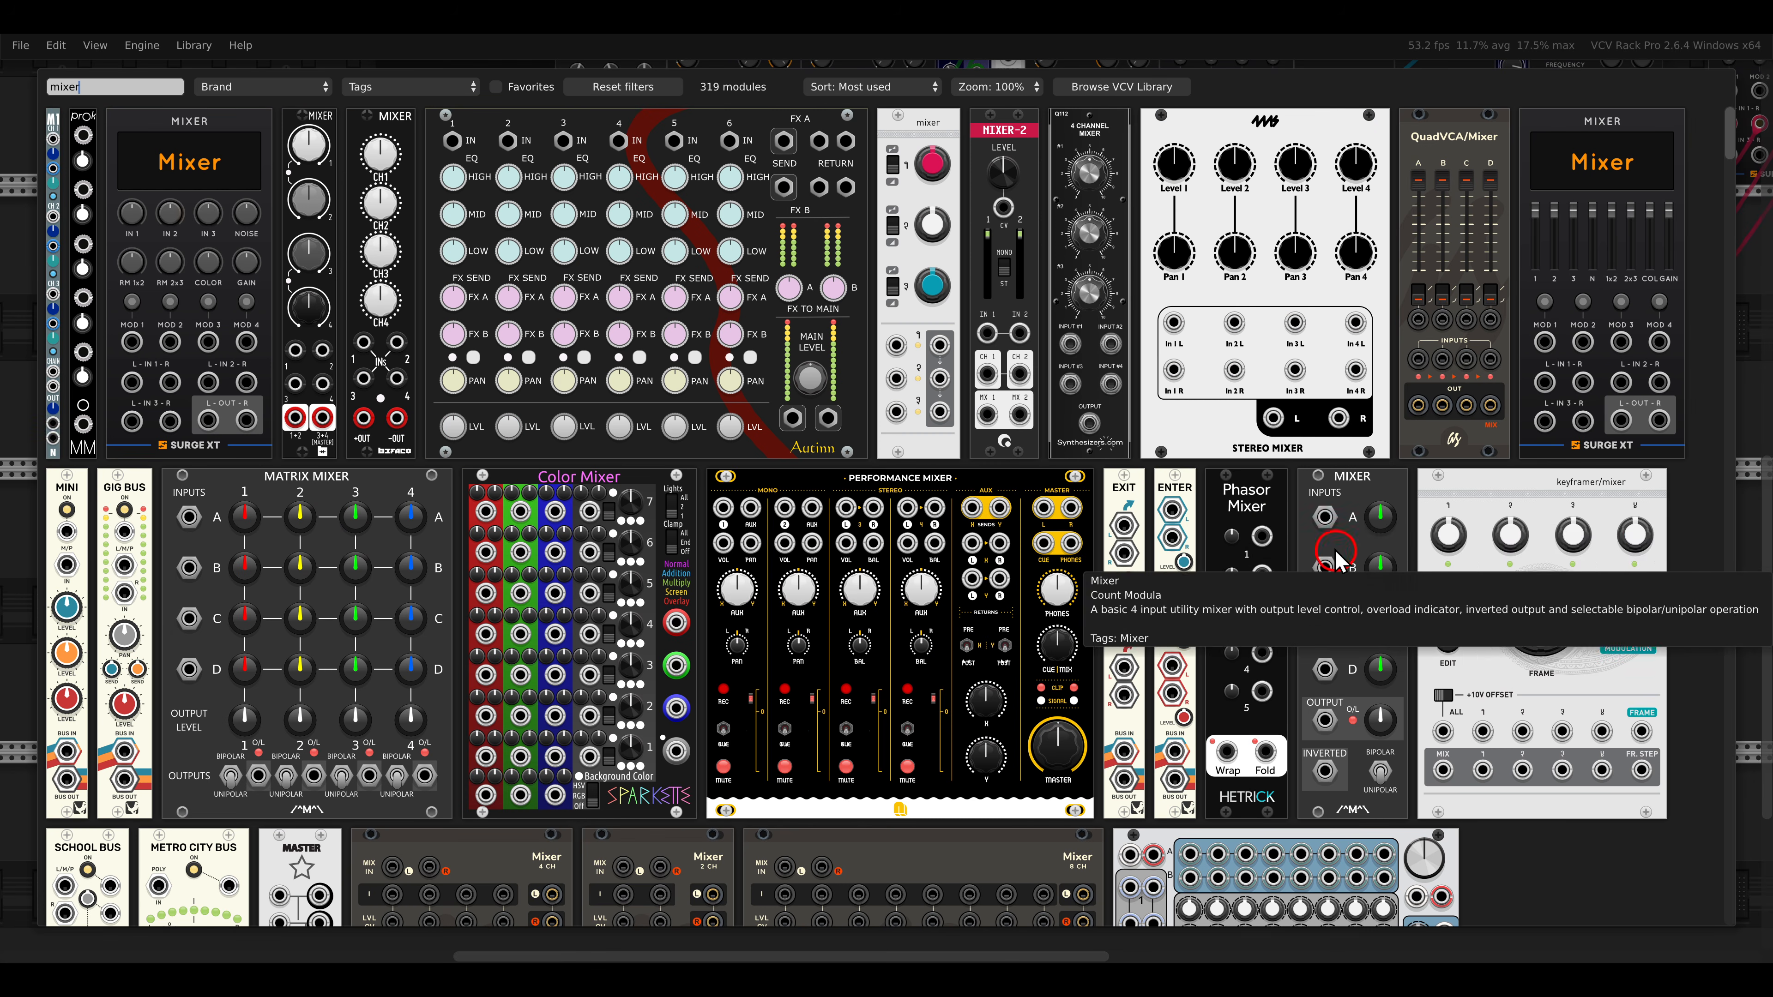
{"action": "left_click_drag", "start_coordinate": [190, 200], "coordinate": [1190, 615]}
{"action": "left_click_drag", "start_coordinate": [1551, 384], "coordinate": [940, 619]}
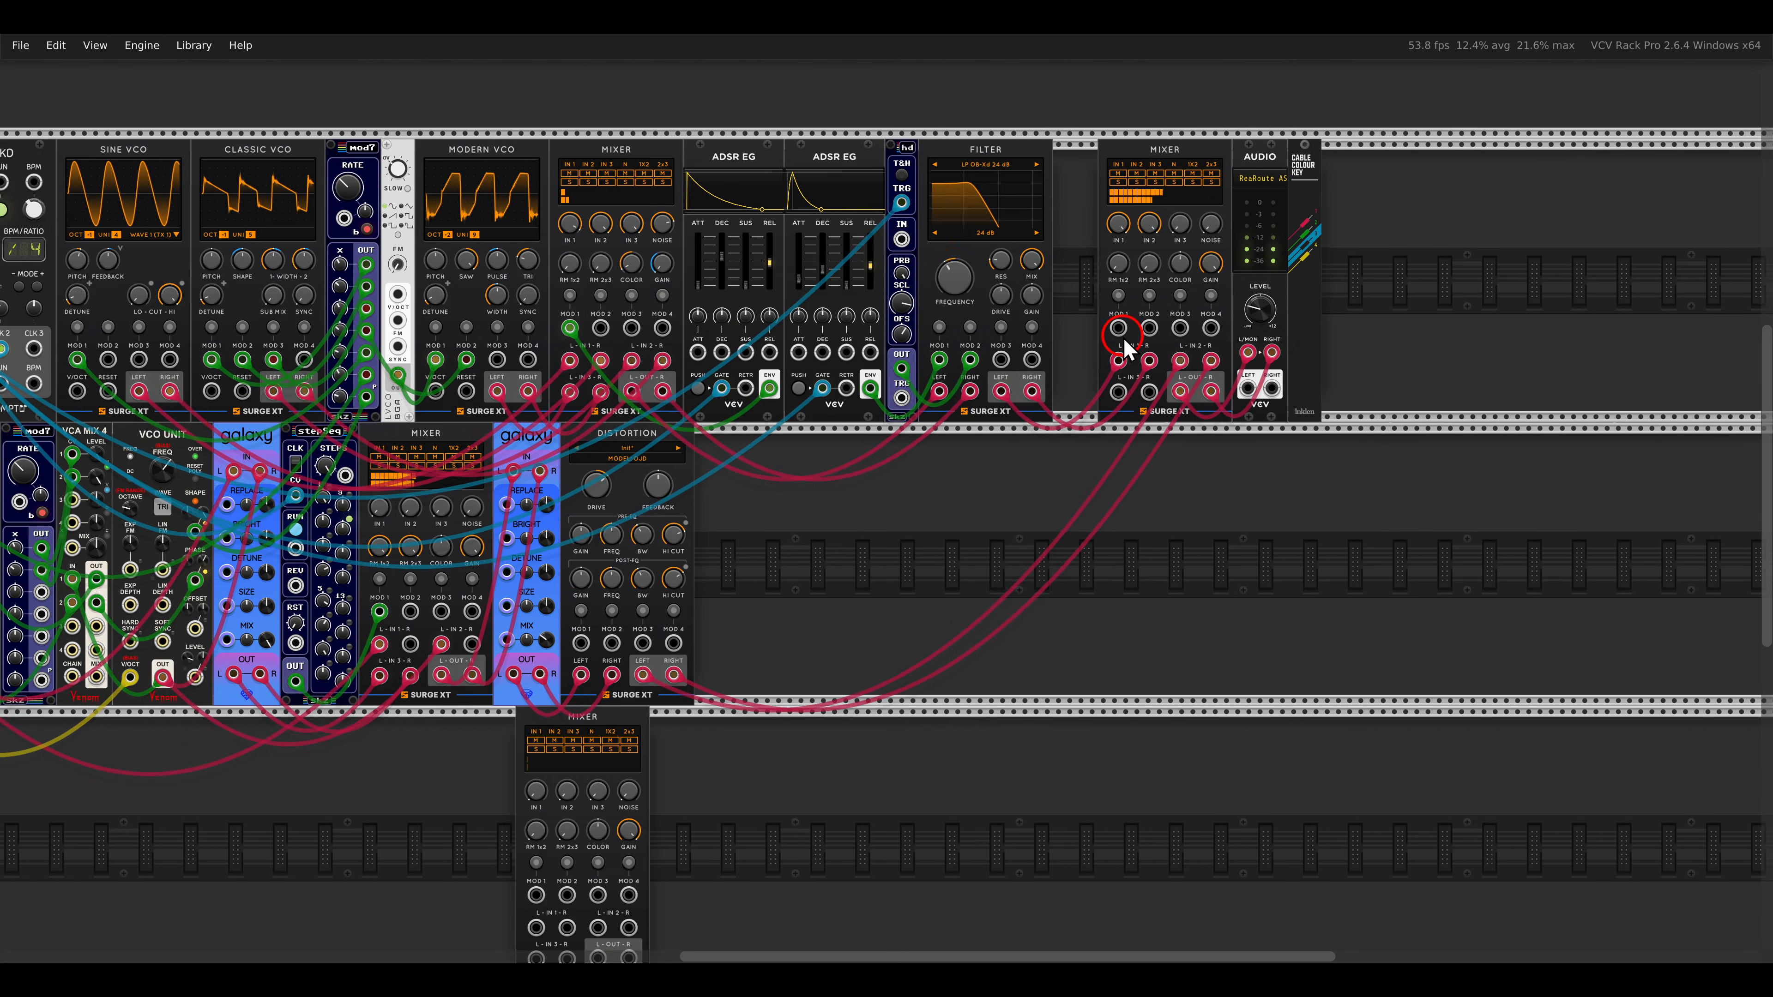
Mute inputs 1 and 2 on the output Mixer that feeds the Audio module.
{"action": "left_click_drag", "start_coordinate": [1151, 84], "coordinate": [1152, 224]}
{"action": "left_click", "coordinate": [1122, 313]}
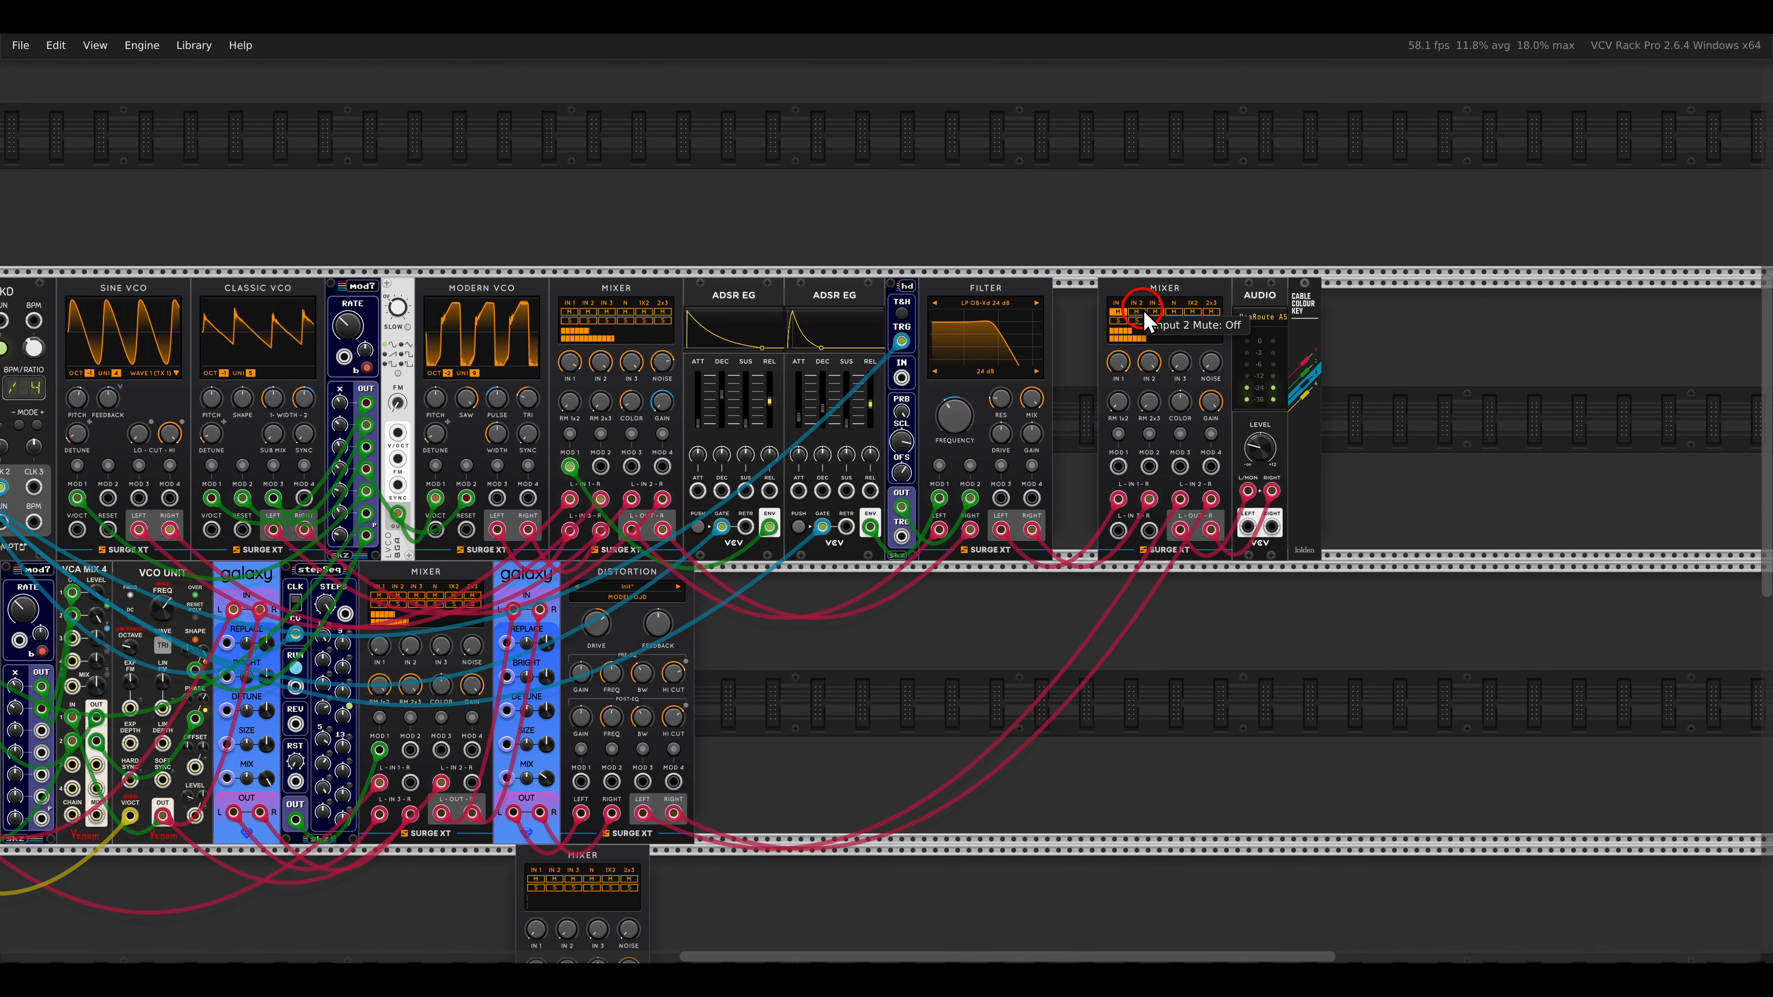
{"action": "left_click_drag", "start_coordinate": [811, 764], "coordinate": [1368, 293]}
Patch two outputs of the second row's mod7 to the left IN 1 and left IN 2 inputs of the third-row Mixer.
{"action": "scroll", "coordinate": [1063, 557], "scroll_direction": "up", "scroll_amount": 3}
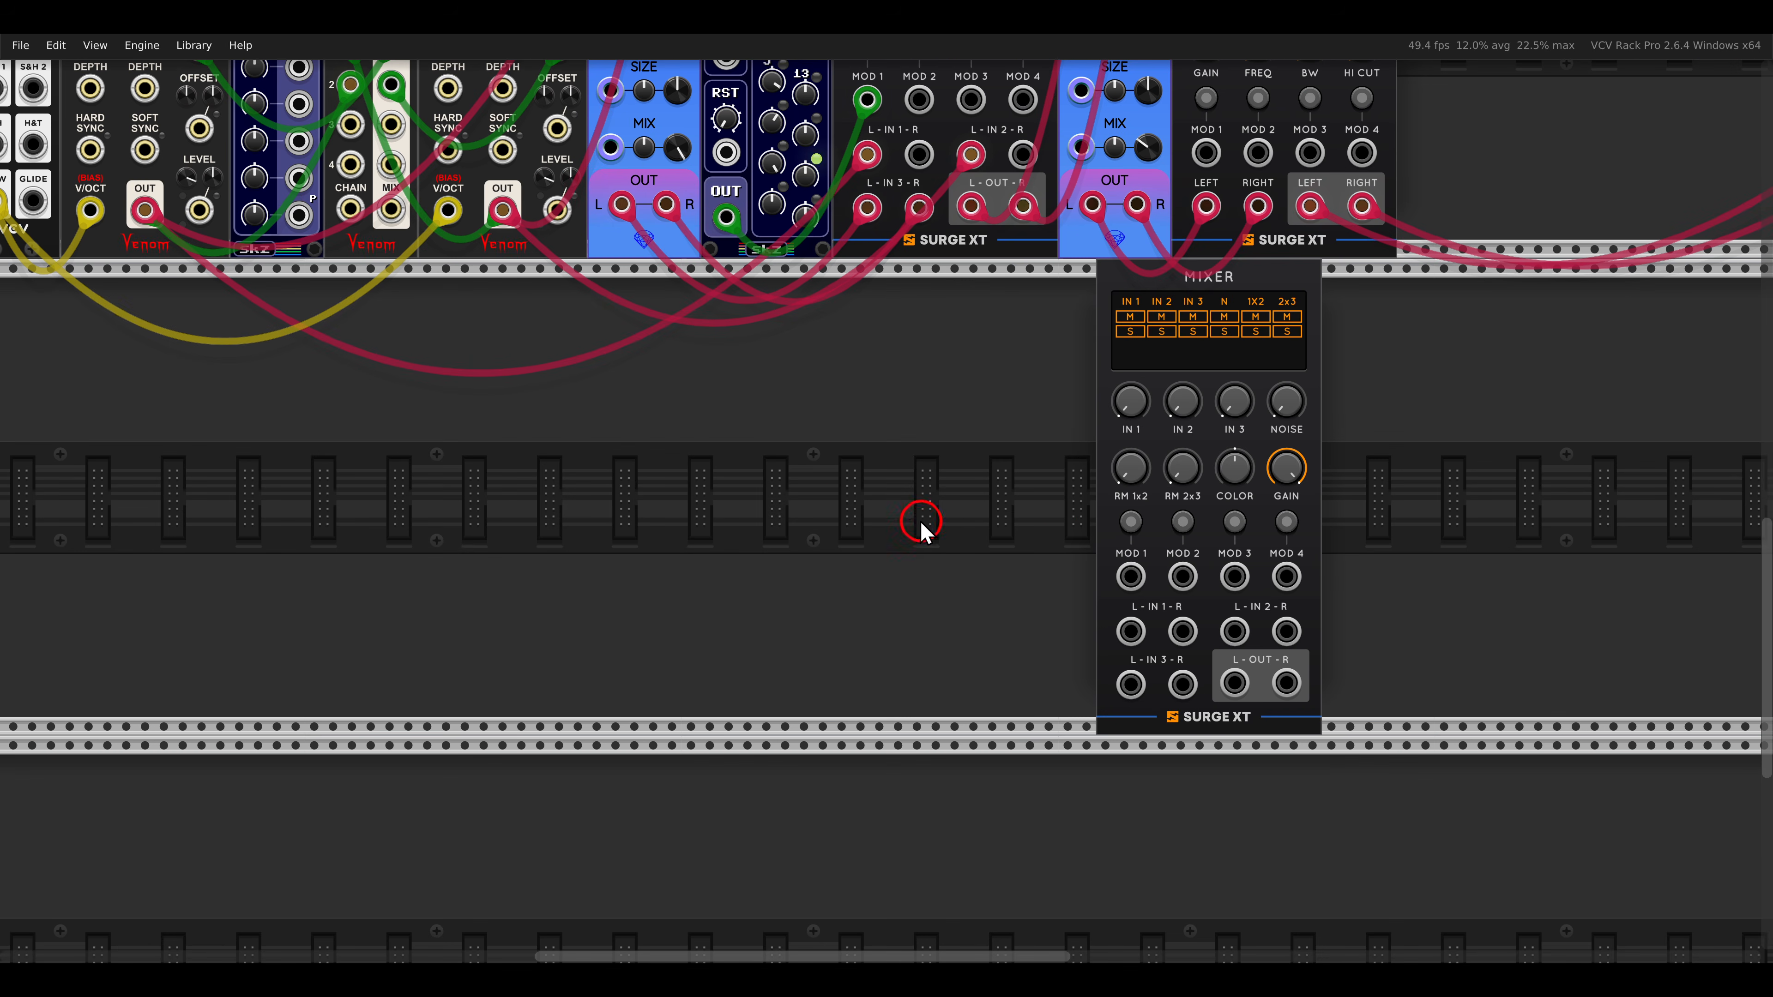
{"action": "left_click_drag", "start_coordinate": [935, 529], "coordinate": [1064, 789]}
{"action": "mouse_move", "coordinate": [428, 326]}
{"action": "left_mouse_down"}
{"action": "mouse_move", "coordinate": [1125, 706]}
{"action": "mouse_move", "coordinate": [1262, 891]}
{"action": "mouse_move", "coordinate": [569, 504]}
{"action": "mouse_move", "coordinate": [423, 355]}
{"action": "left_mouse_up"}
{"action": "left_click_drag", "start_coordinate": [951, 745], "coordinate": [749, 420]}
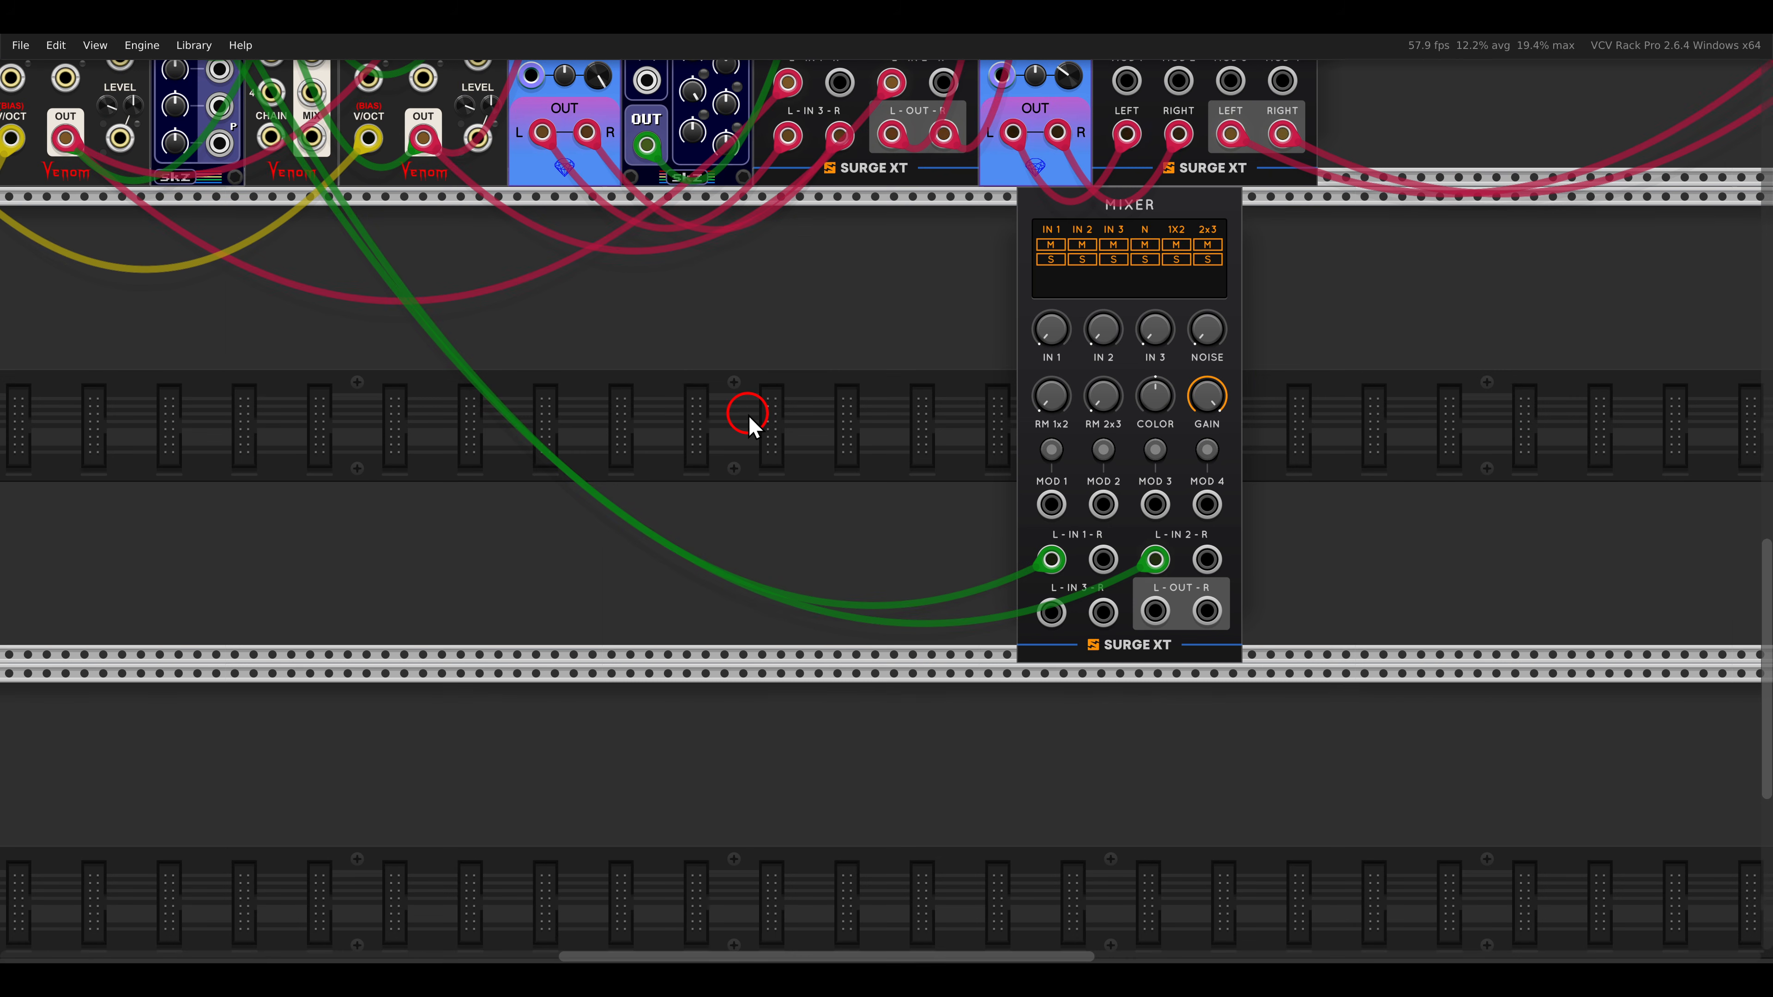
Add a stepSeq to the third row and randomize its steps.
{"action": "left_click_drag", "start_coordinate": [741, 321], "coordinate": [923, 447]}
{"action": "right_click", "coordinate": [922, 448]}
{"action": "type", "text": "stepseq"}
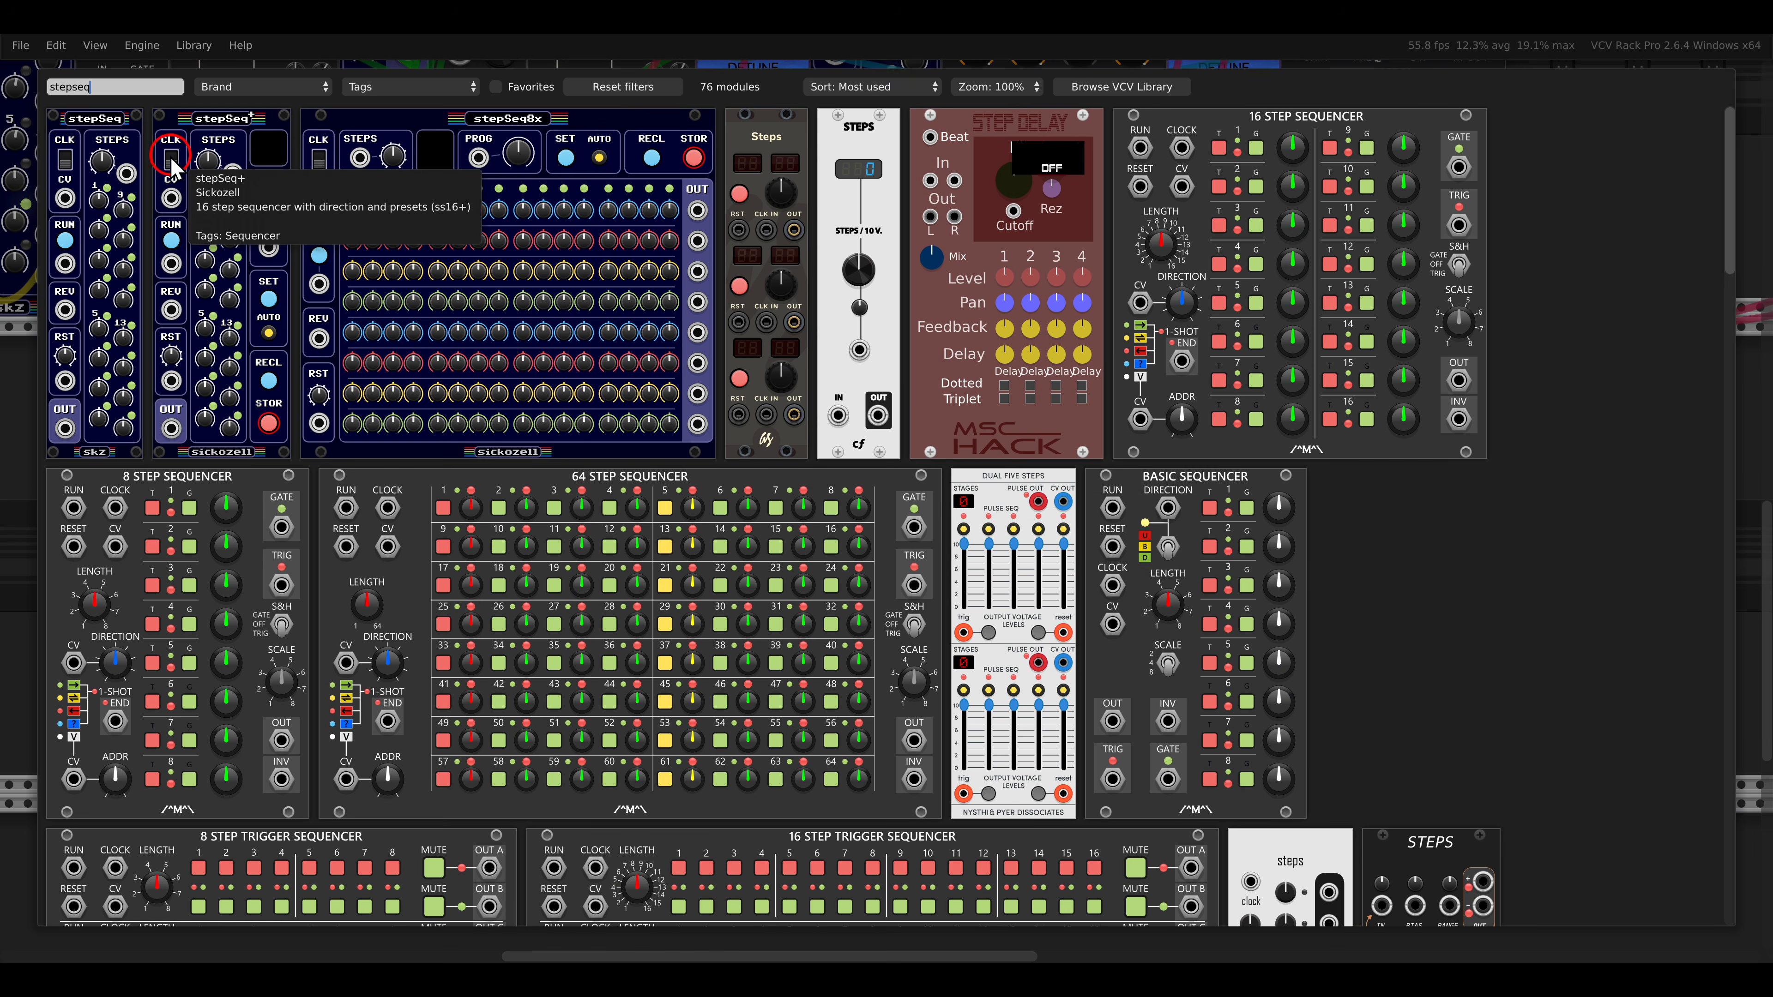
{"action": "left_click_drag", "start_coordinate": [98, 185], "coordinate": [723, 462]}
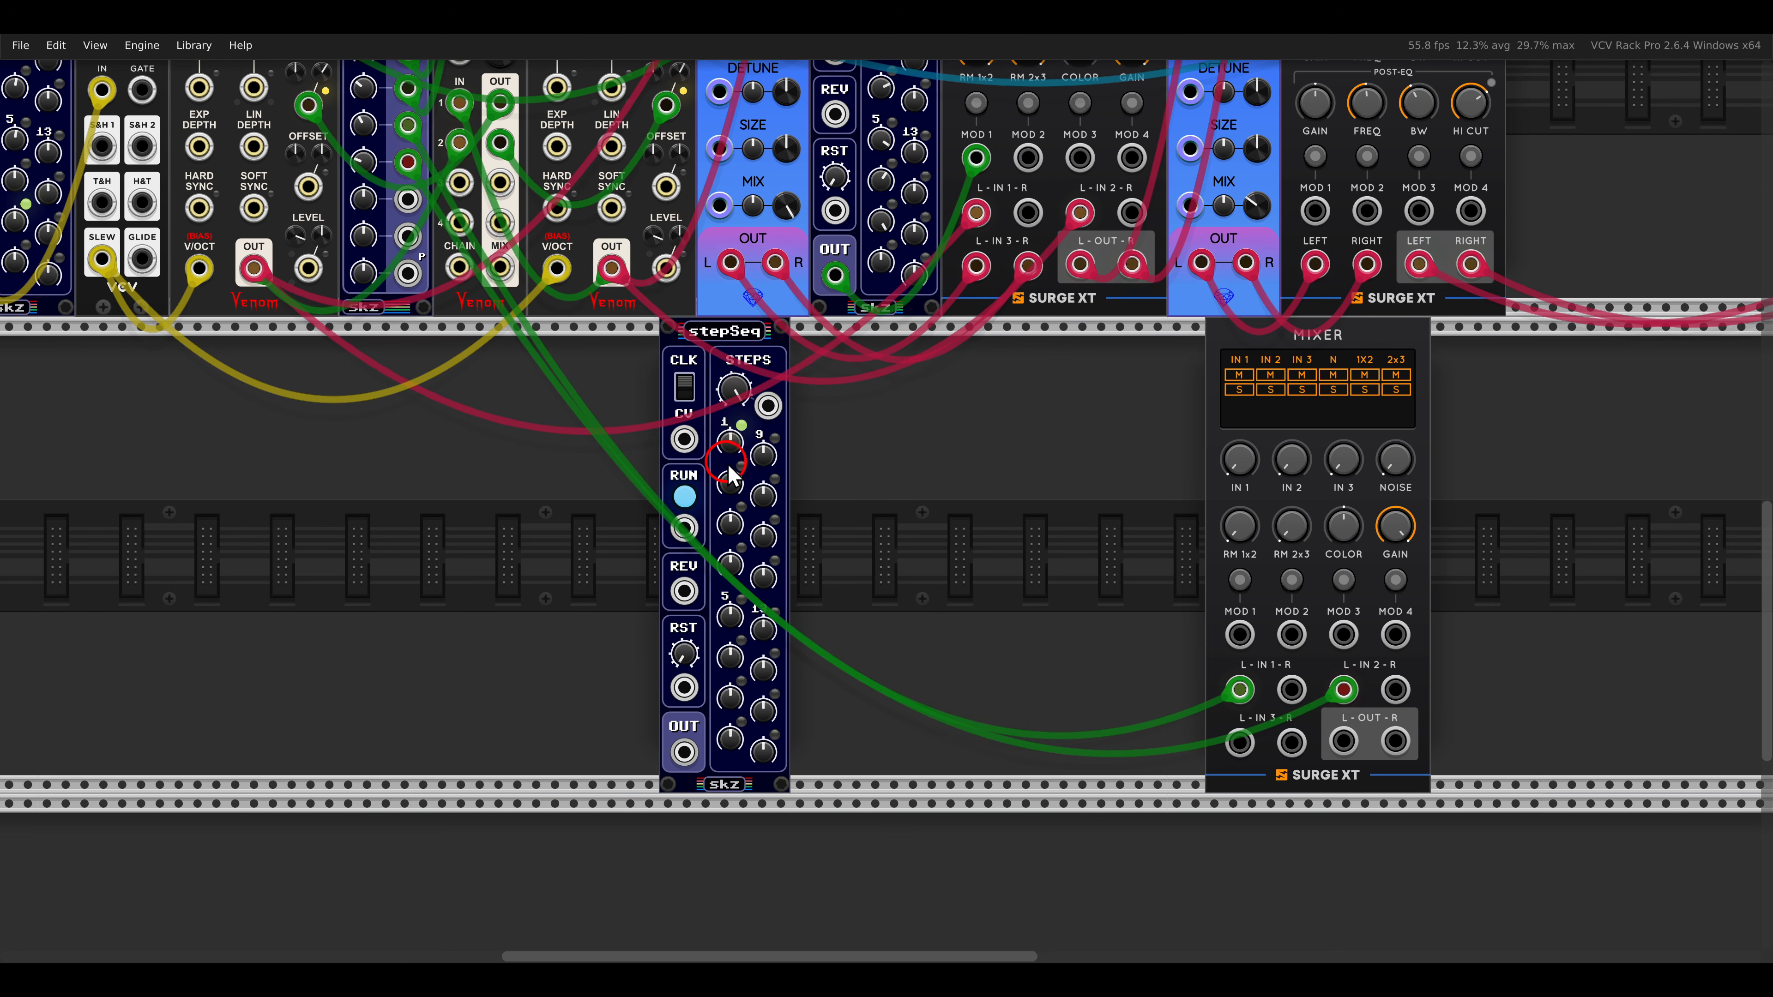
{"action": "key", "text": "ctrl+r"}
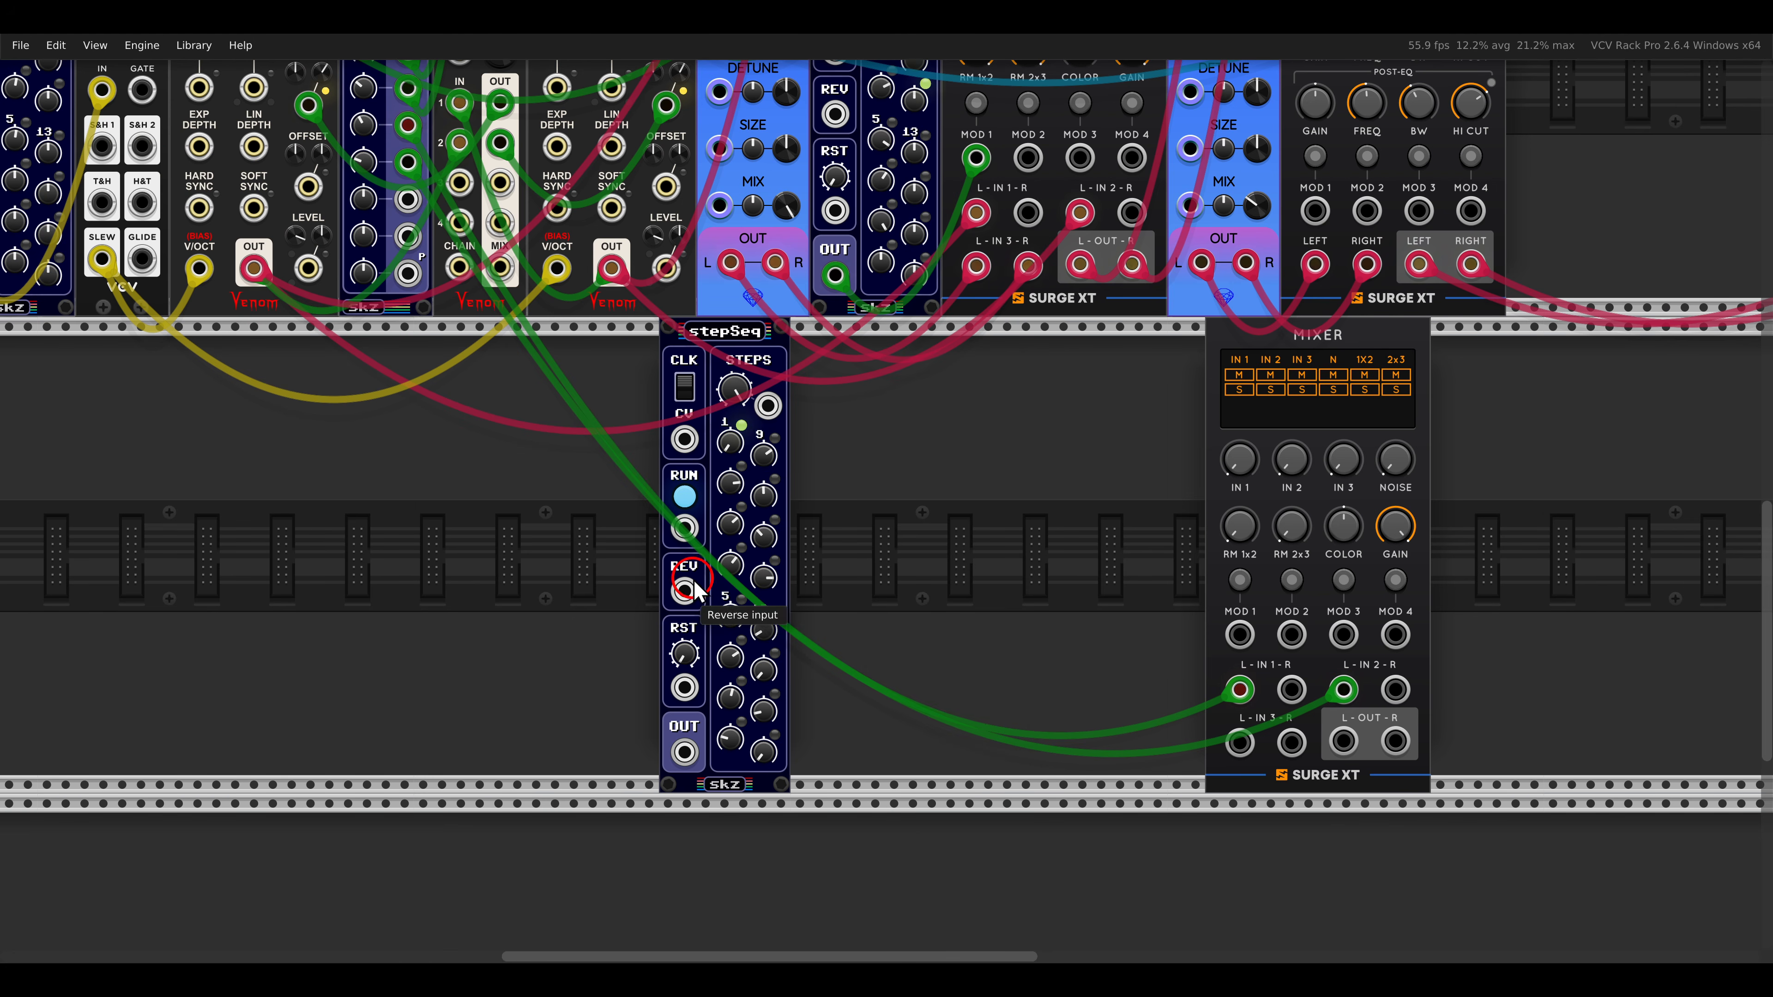
Patch a clock signal from CLKD to the third-row stepSeq's clock input.
{"action": "left_click_drag", "start_coordinate": [684, 439], "coordinate": [683, 451]}
{"action": "key", "text": "Left"}
{"action": "key", "text": "Up"}
{"action": "left_click_drag", "start_coordinate": [682, 445], "coordinate": [748, 318]}
{"action": "key", "text": "Right"}
{"action": "key", "text": "Down"}
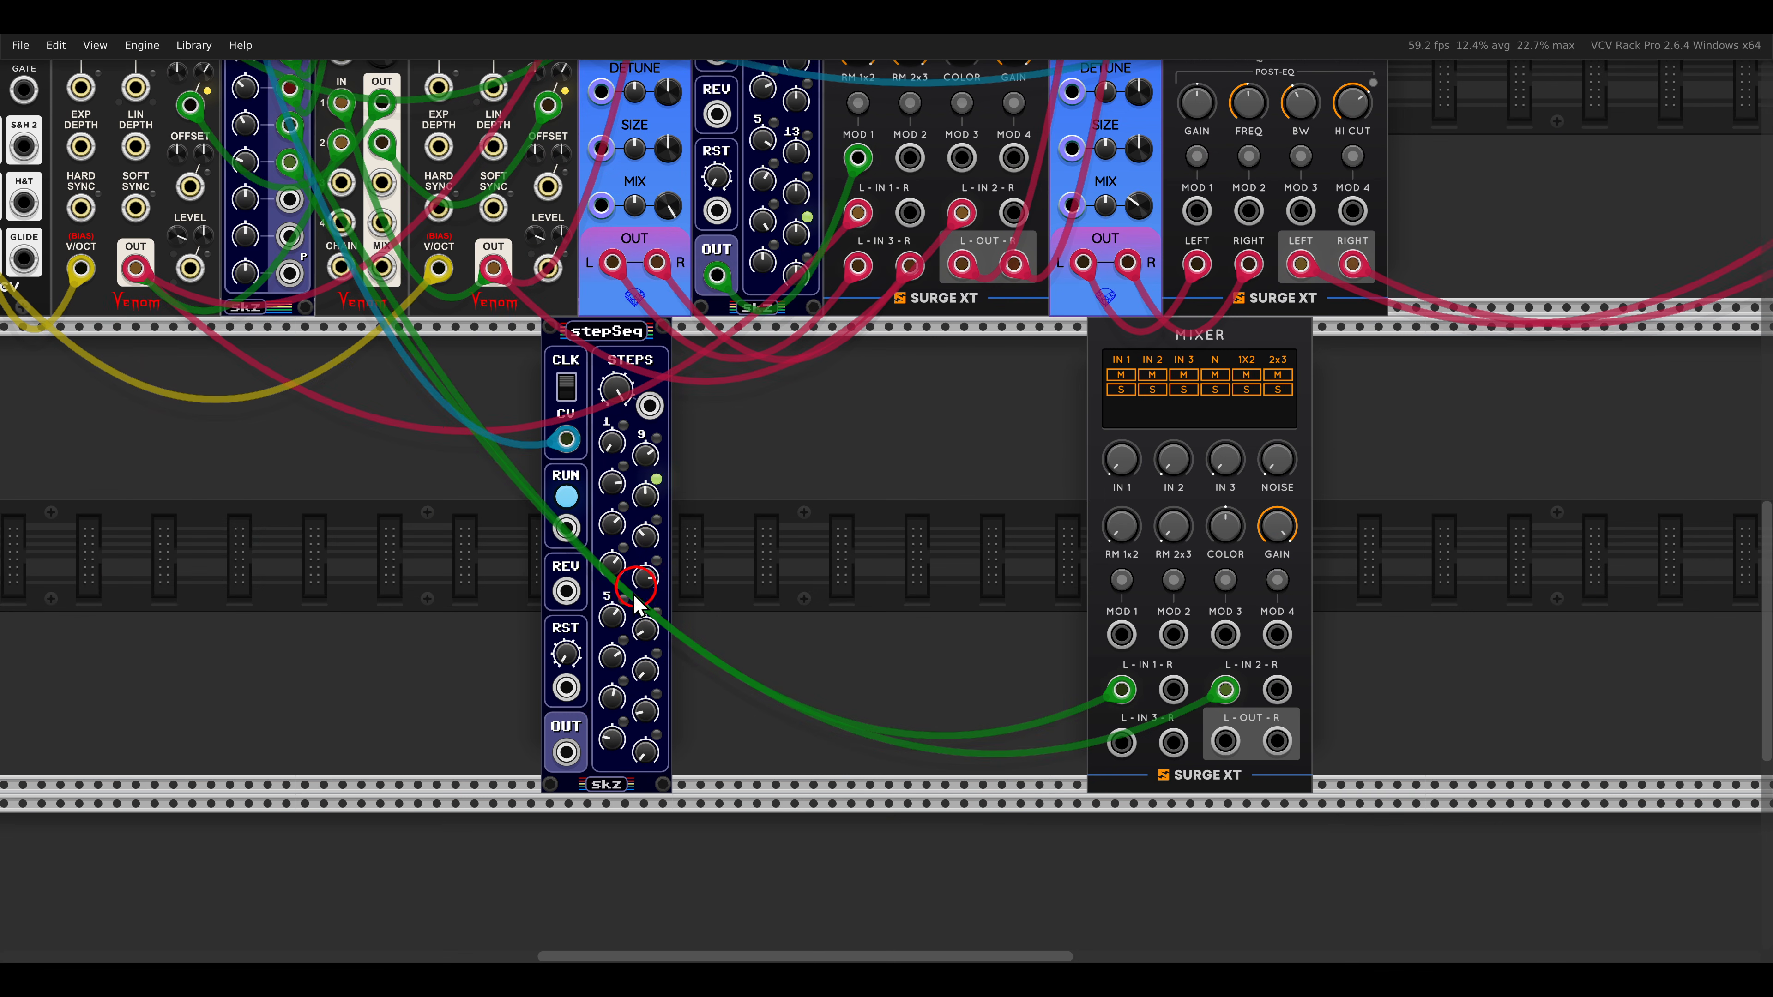
Patch the stepSeq's output to the third-row Mixer's left IN 3 input and place the Mixer directly beside the stepSeq.
{"action": "left_click_drag", "start_coordinate": [566, 751], "coordinate": [1089, 814]}
{"action": "left_click_drag", "start_coordinate": [1117, 746], "coordinate": [1121, 743]}
{"action": "left_click_drag", "start_coordinate": [1099, 339], "coordinate": [685, 338]}
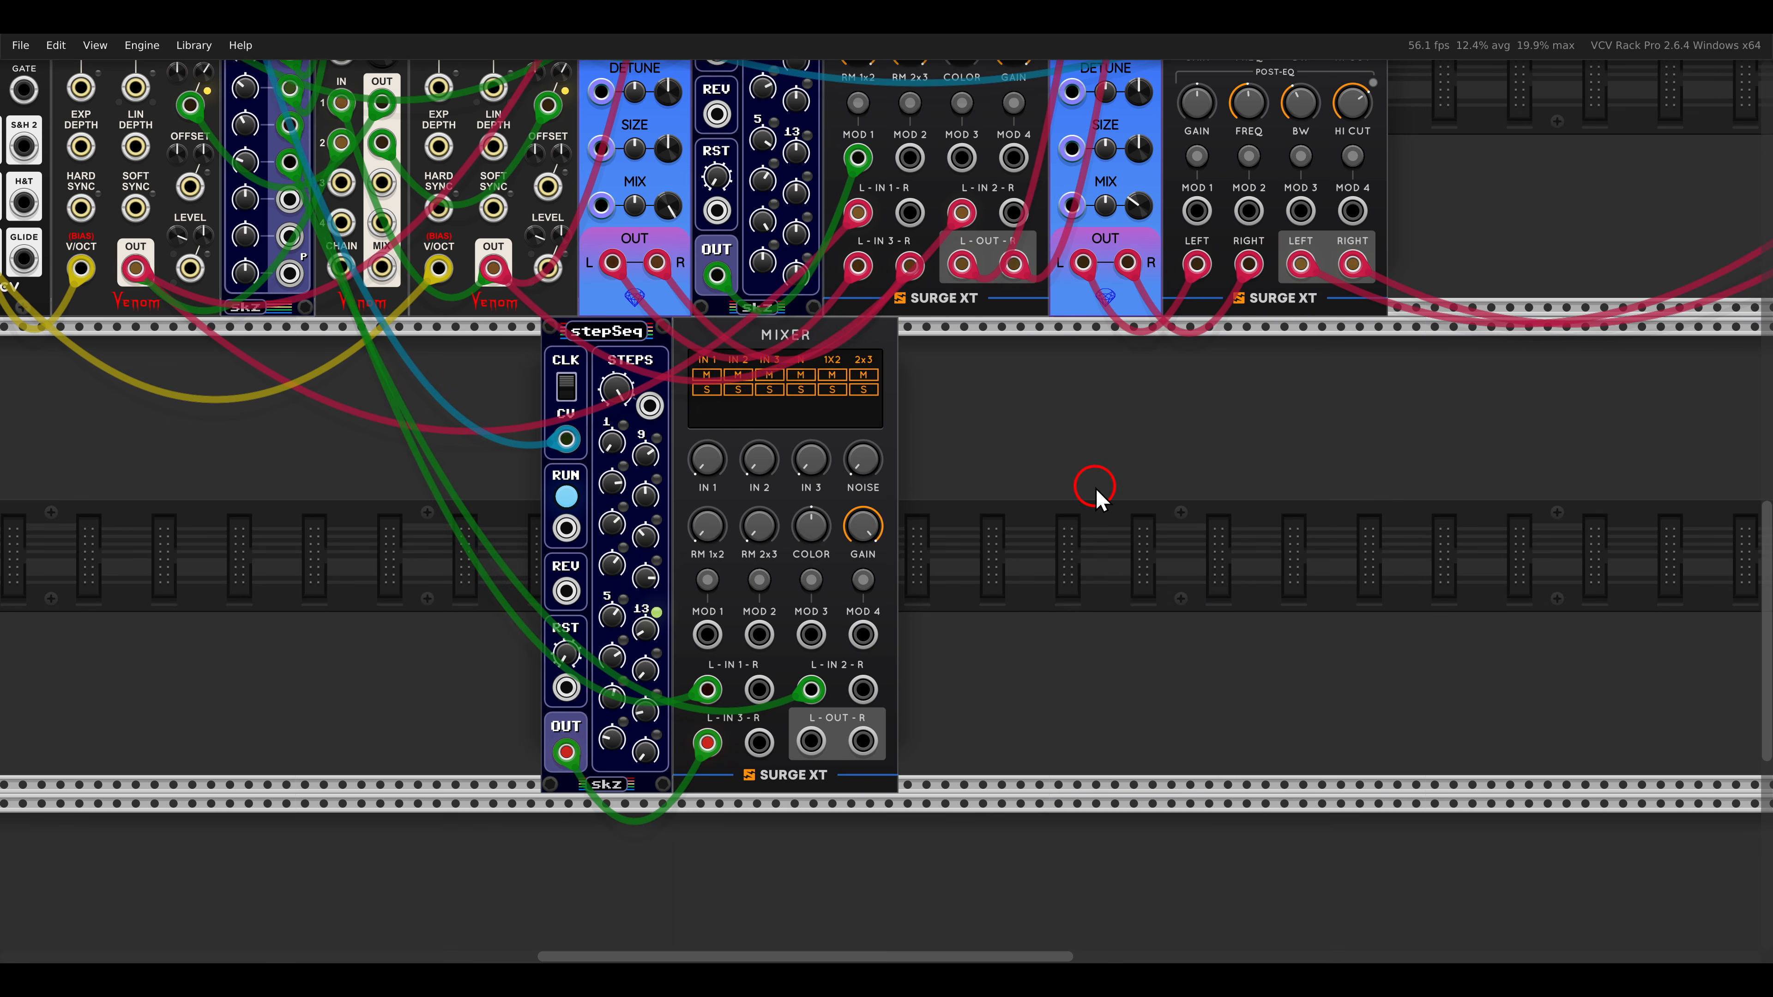
Add a Scope beside the third-row Mixer and patch the Mixer's left output to the Scope's IN 1.
{"action": "right_click", "coordinate": [1096, 494]}
{"action": "left_click", "coordinate": [381, 140]}
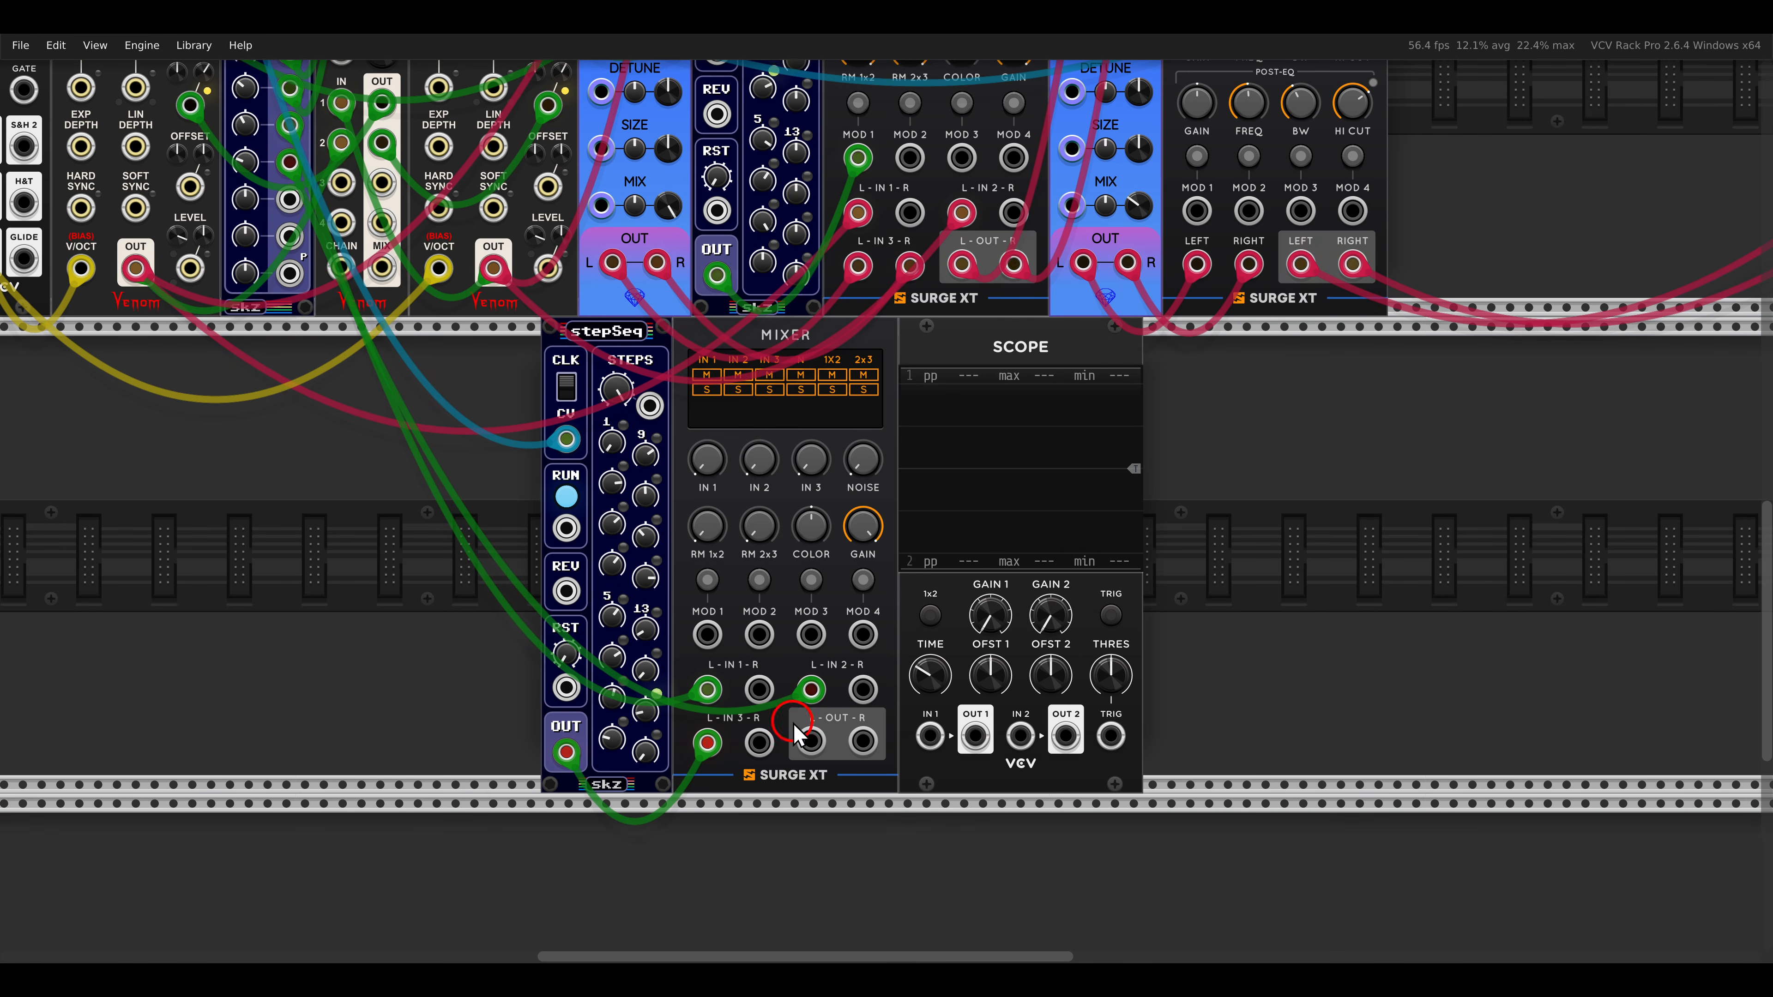
{"action": "scroll", "coordinate": [798, 734], "scroll_direction": "up", "scroll_amount": 2}
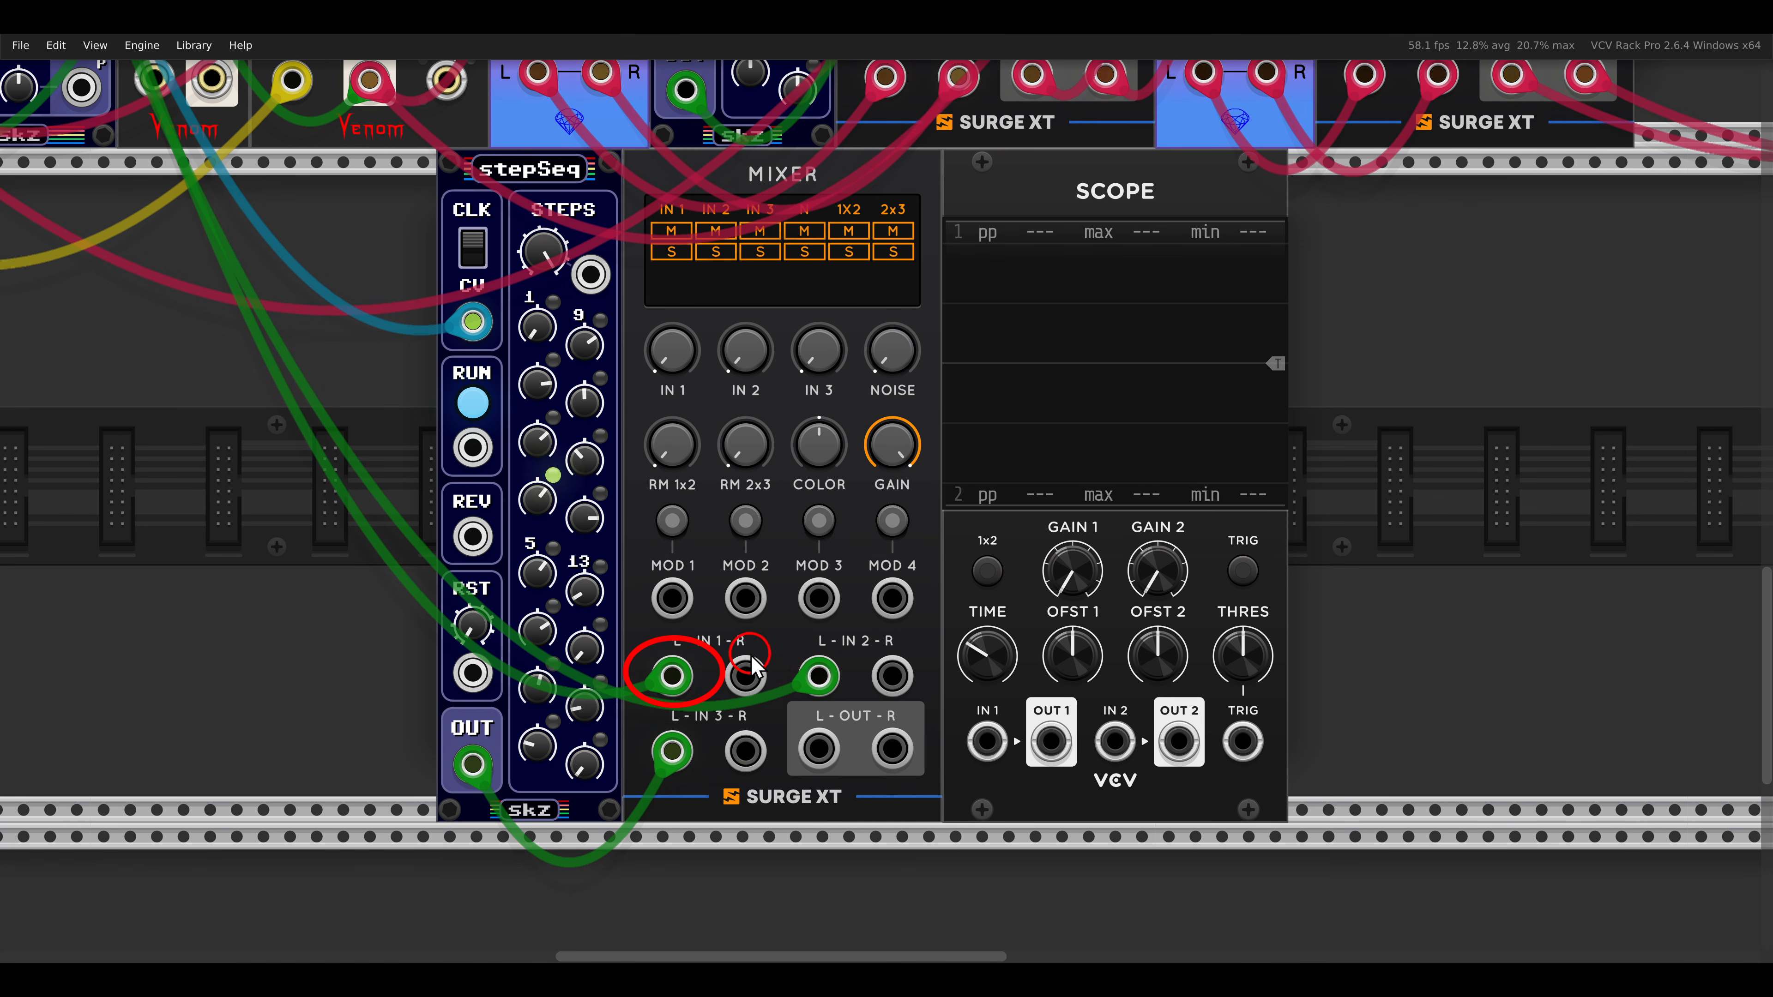
{"action": "scroll", "coordinate": [803, 727], "scroll_direction": "down", "scroll_amount": 4}
{"action": "scroll", "coordinate": [831, 633], "scroll_direction": "up", "scroll_amount": 2}
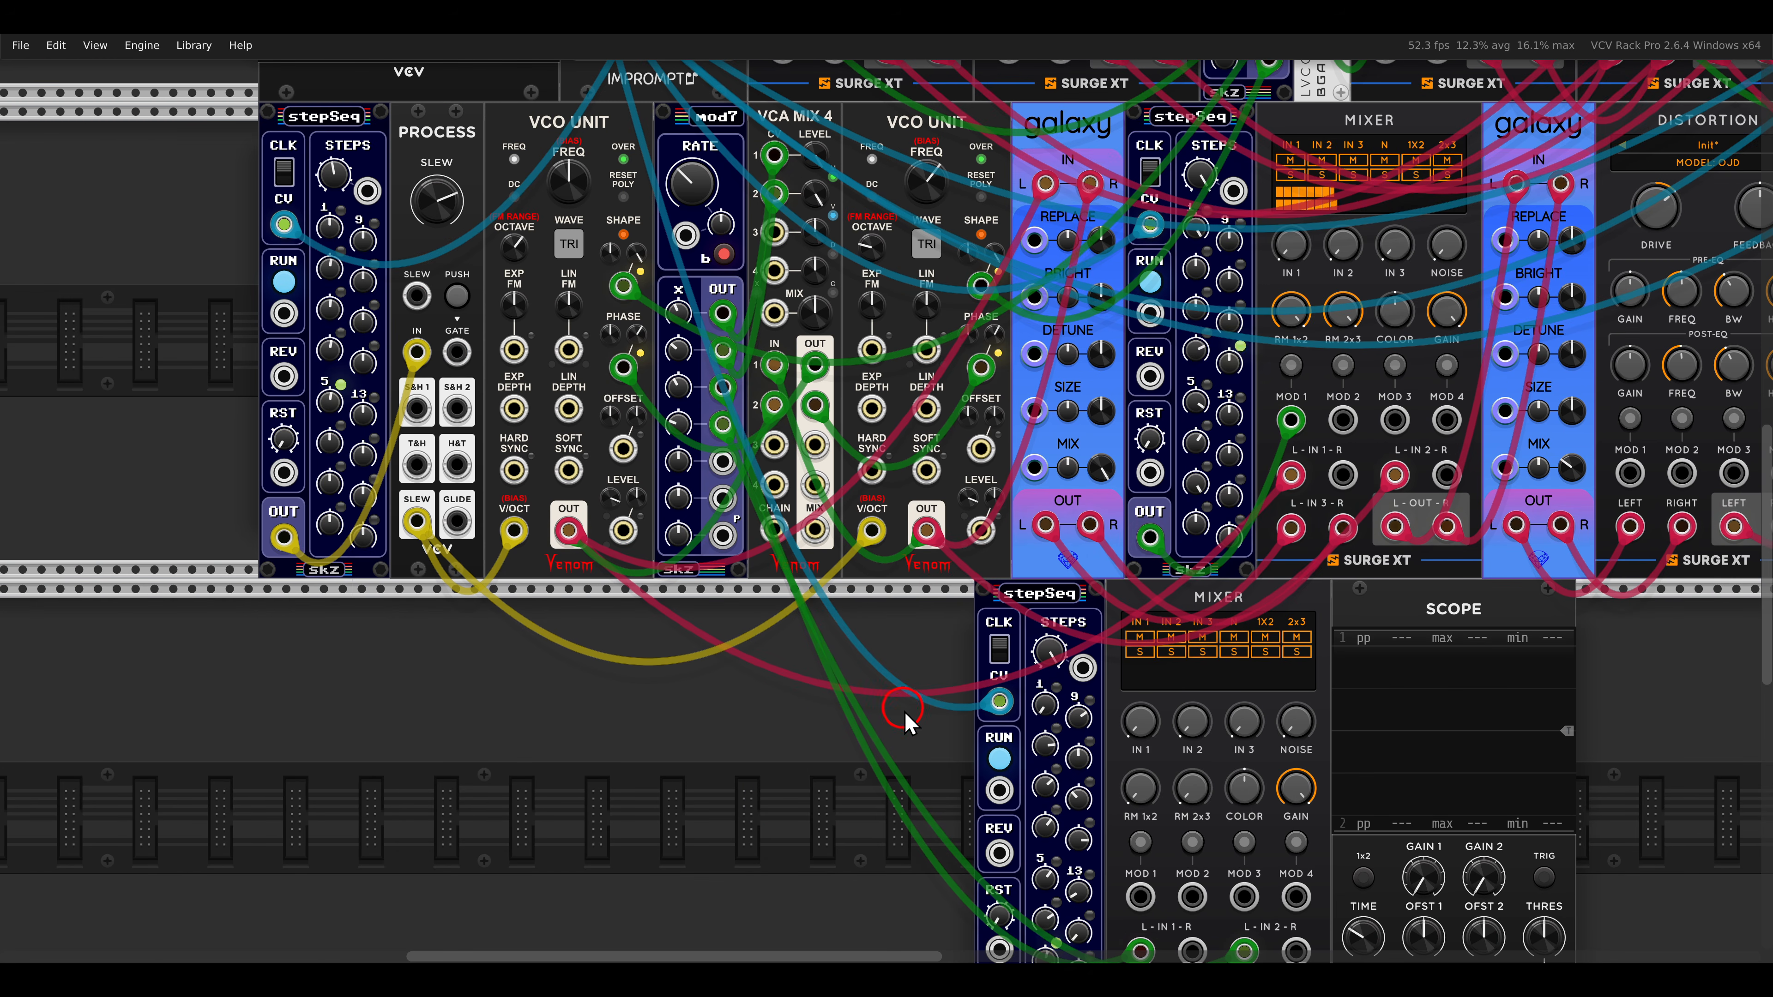
{"action": "left_click_drag", "start_coordinate": [906, 721], "coordinate": [478, 364]}
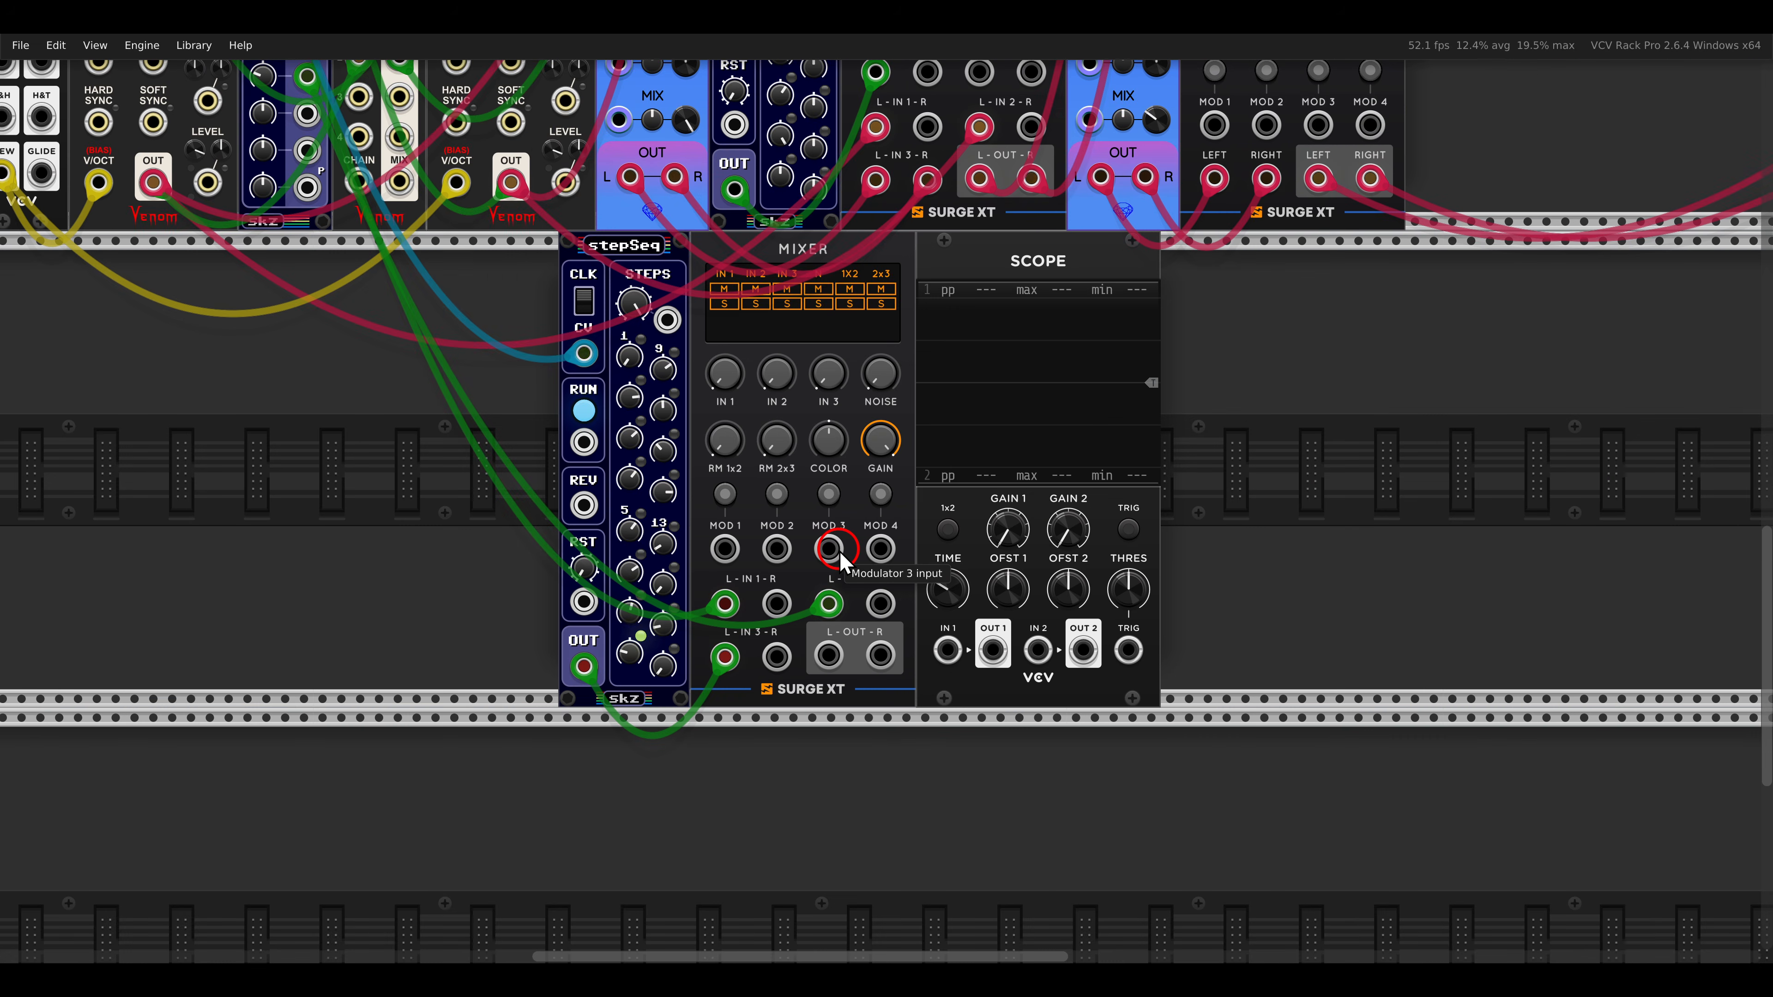
{"action": "scroll", "coordinate": [835, 548], "scroll_direction": "up", "scroll_amount": 2}
{"action": "left_click_drag", "start_coordinate": [824, 699], "coordinate": [992, 692]}
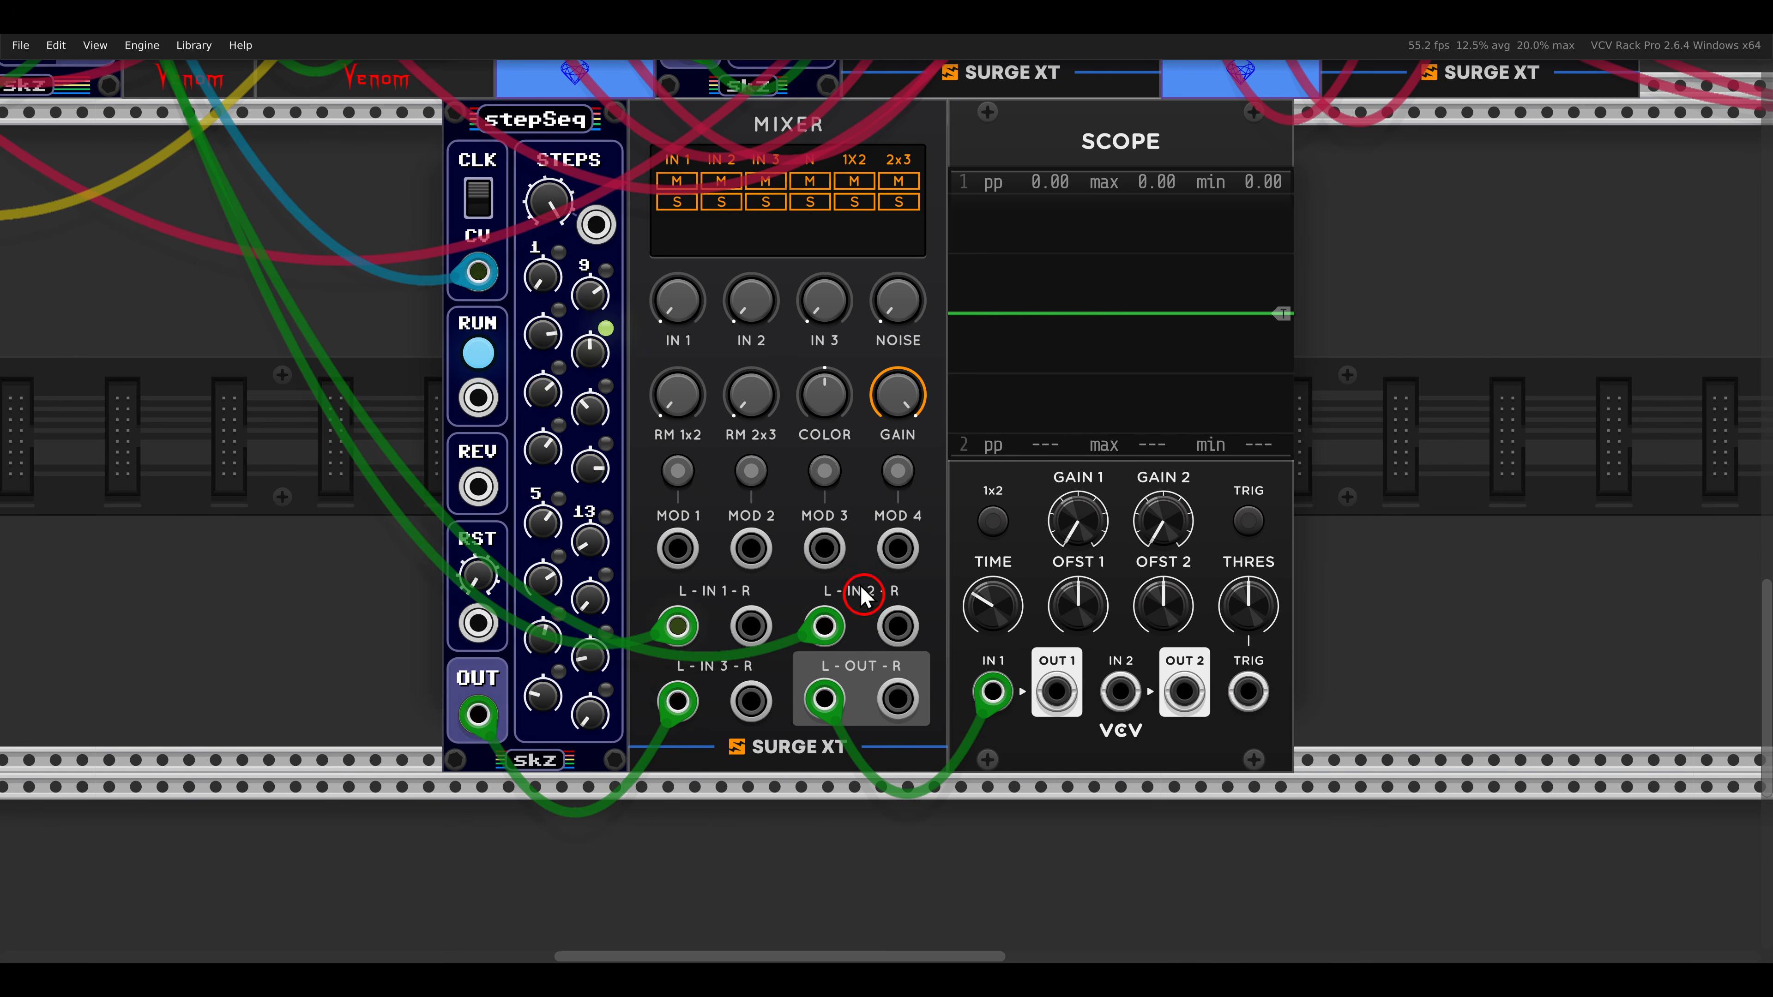
Raise the third-row Mixer's IN 1 and IN 2 levels to blend both modulation signals, with IN 1 at -10.07 dB.
{"action": "left_click_drag", "start_coordinate": [810, 440], "coordinate": [862, 471]}
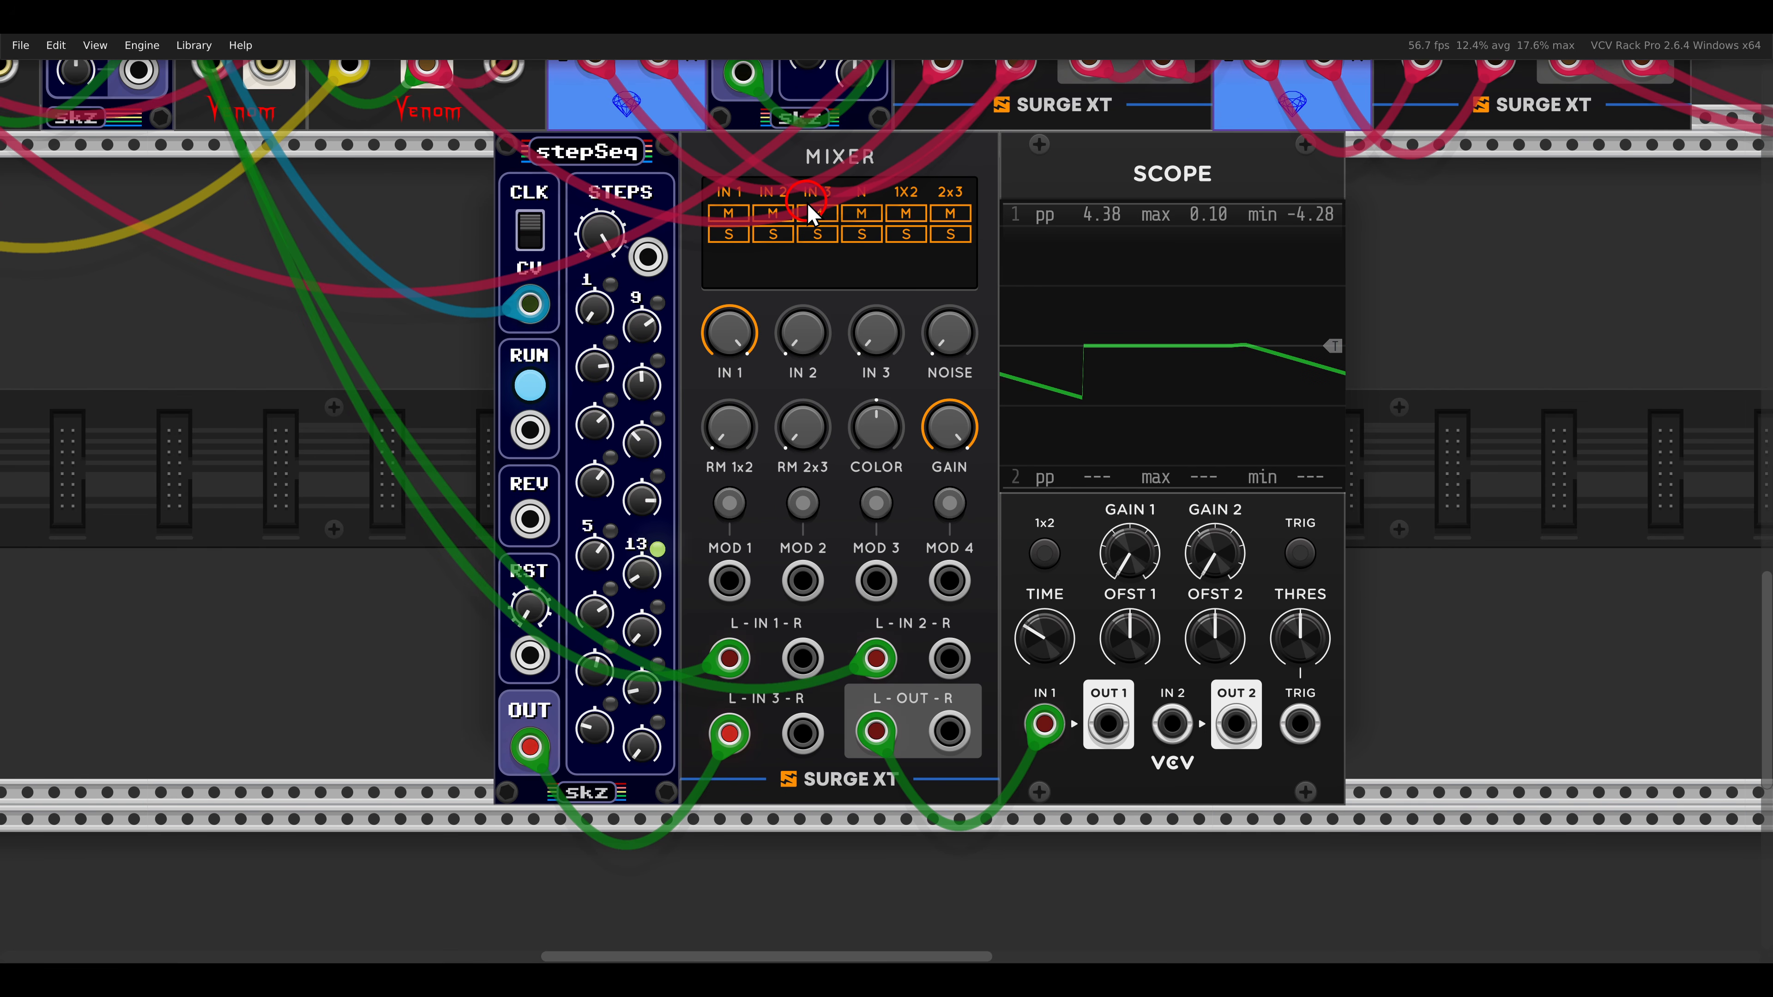
{"action": "double_click", "coordinate": [817, 346]}
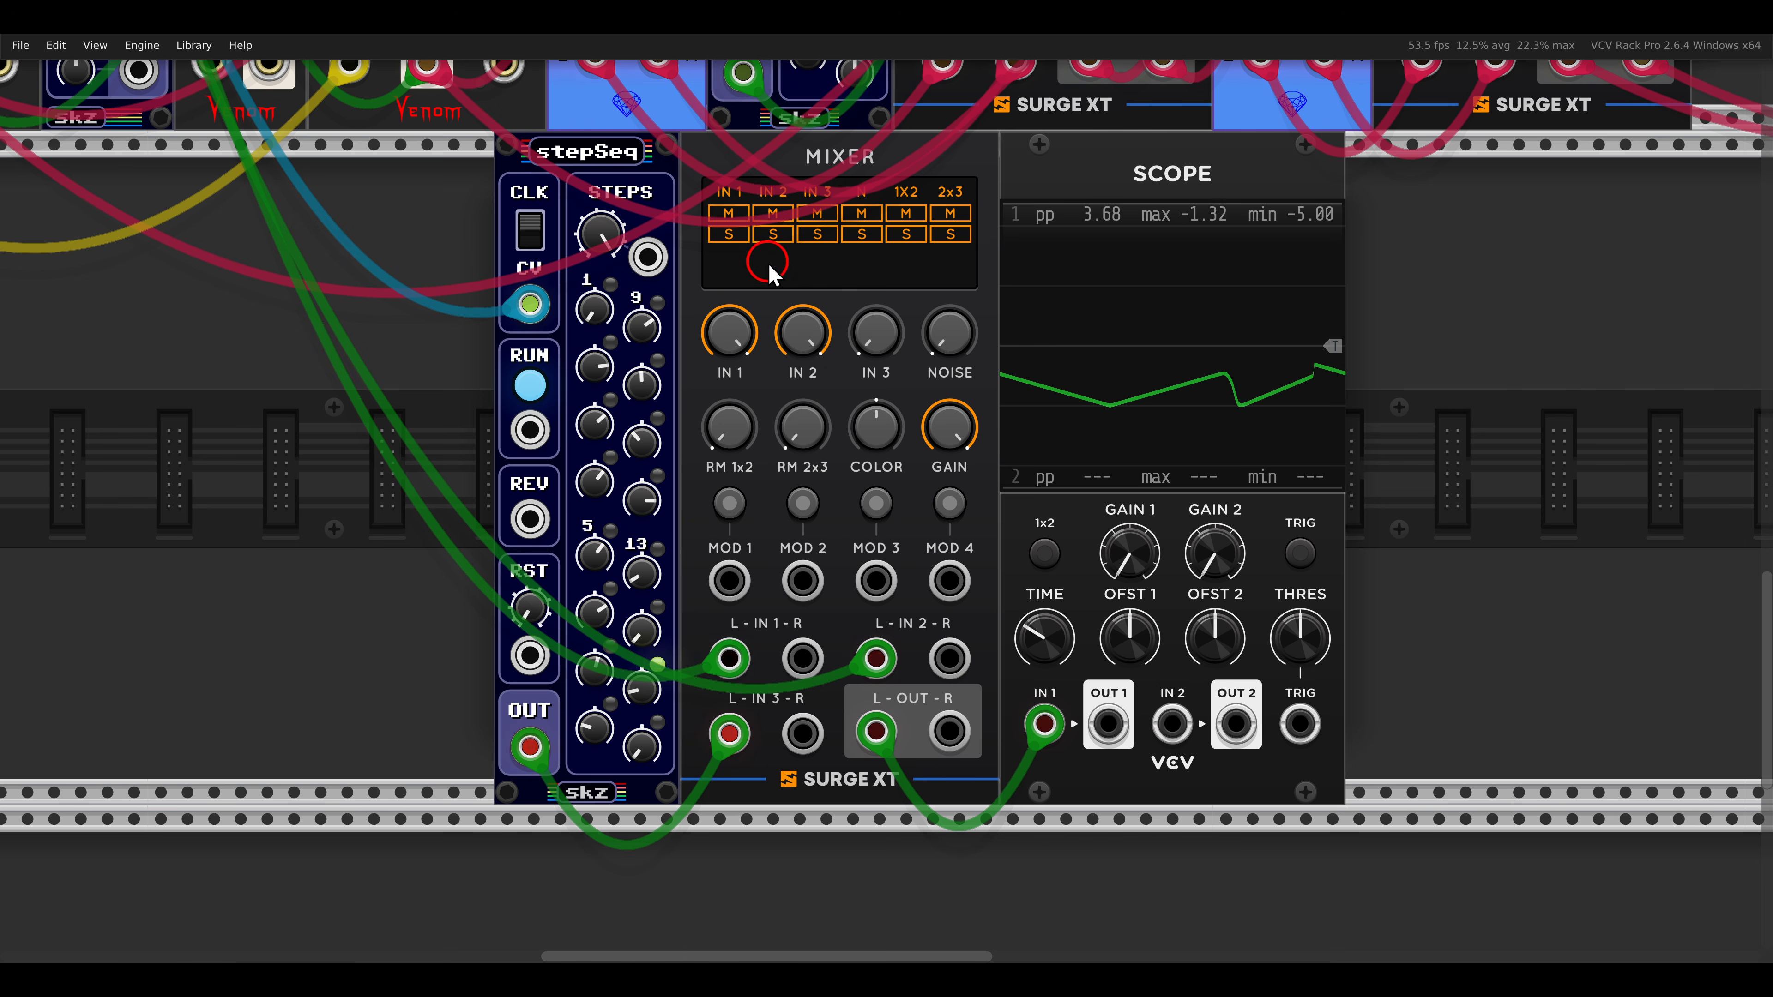
{"action": "left_click_drag", "start_coordinate": [737, 395], "coordinate": [736, 411]}
{"action": "left_click_drag", "start_coordinate": [787, 340], "coordinate": [796, 412]}
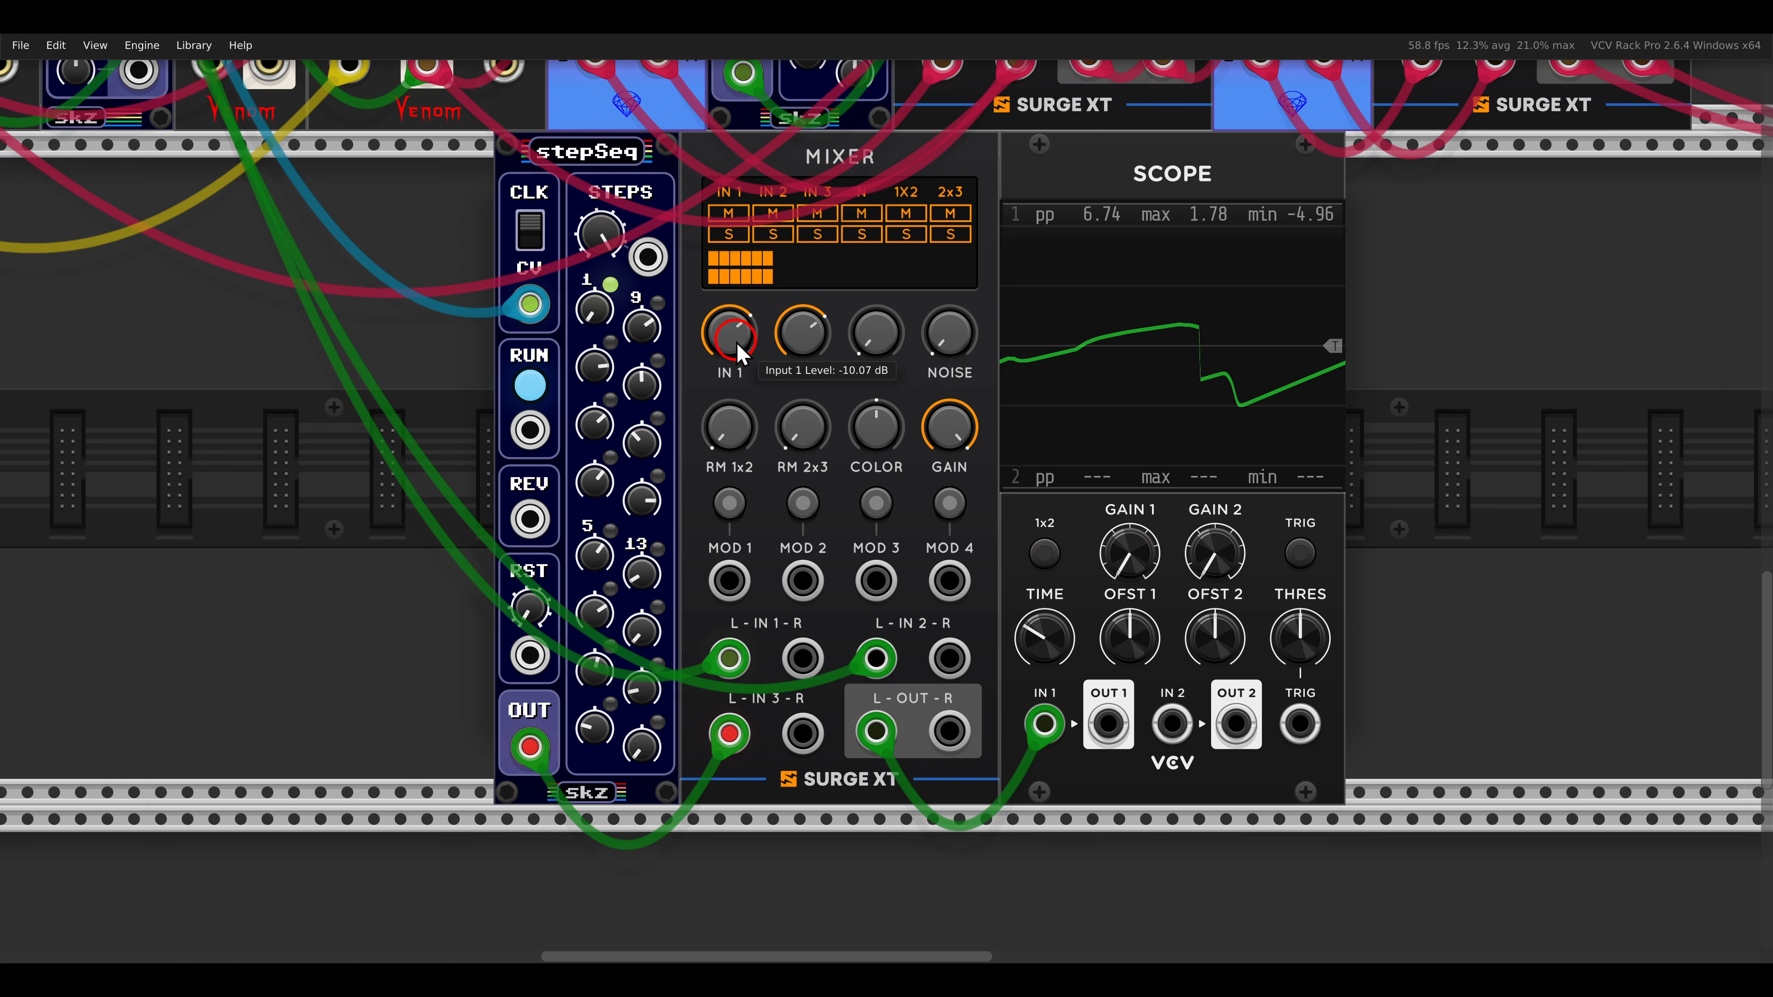
Blend the stepSeq signal in with the Mixer's IN 3 level and raise the RM 1x2 ring modulation level.
{"action": "left_click_drag", "start_coordinate": [871, 331], "coordinate": [873, 334]}
{"action": "left_click_drag", "start_coordinate": [859, 204], "coordinate": [853, 211]}
{"action": "left_click_drag", "start_coordinate": [859, 336], "coordinate": [848, 325]}
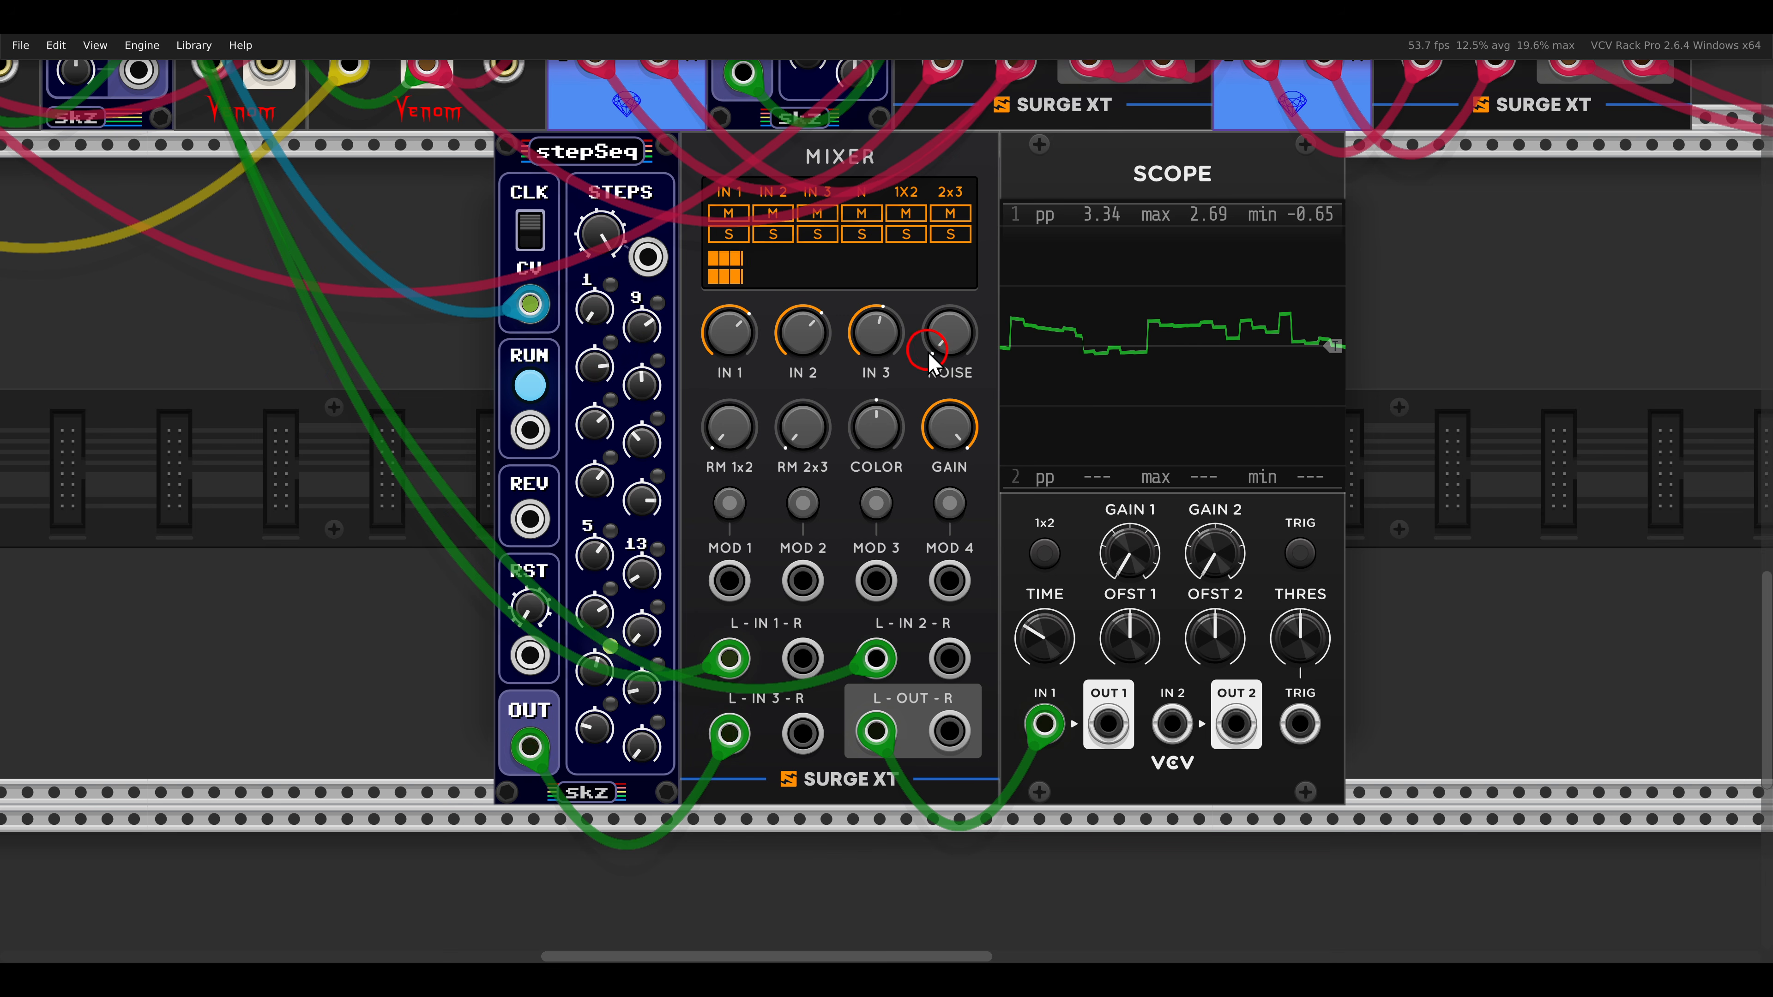
{"action": "mouse_move", "coordinate": [943, 342]}
{"action": "left_click_drag", "start_coordinate": [892, 180], "coordinate": [794, 117]}
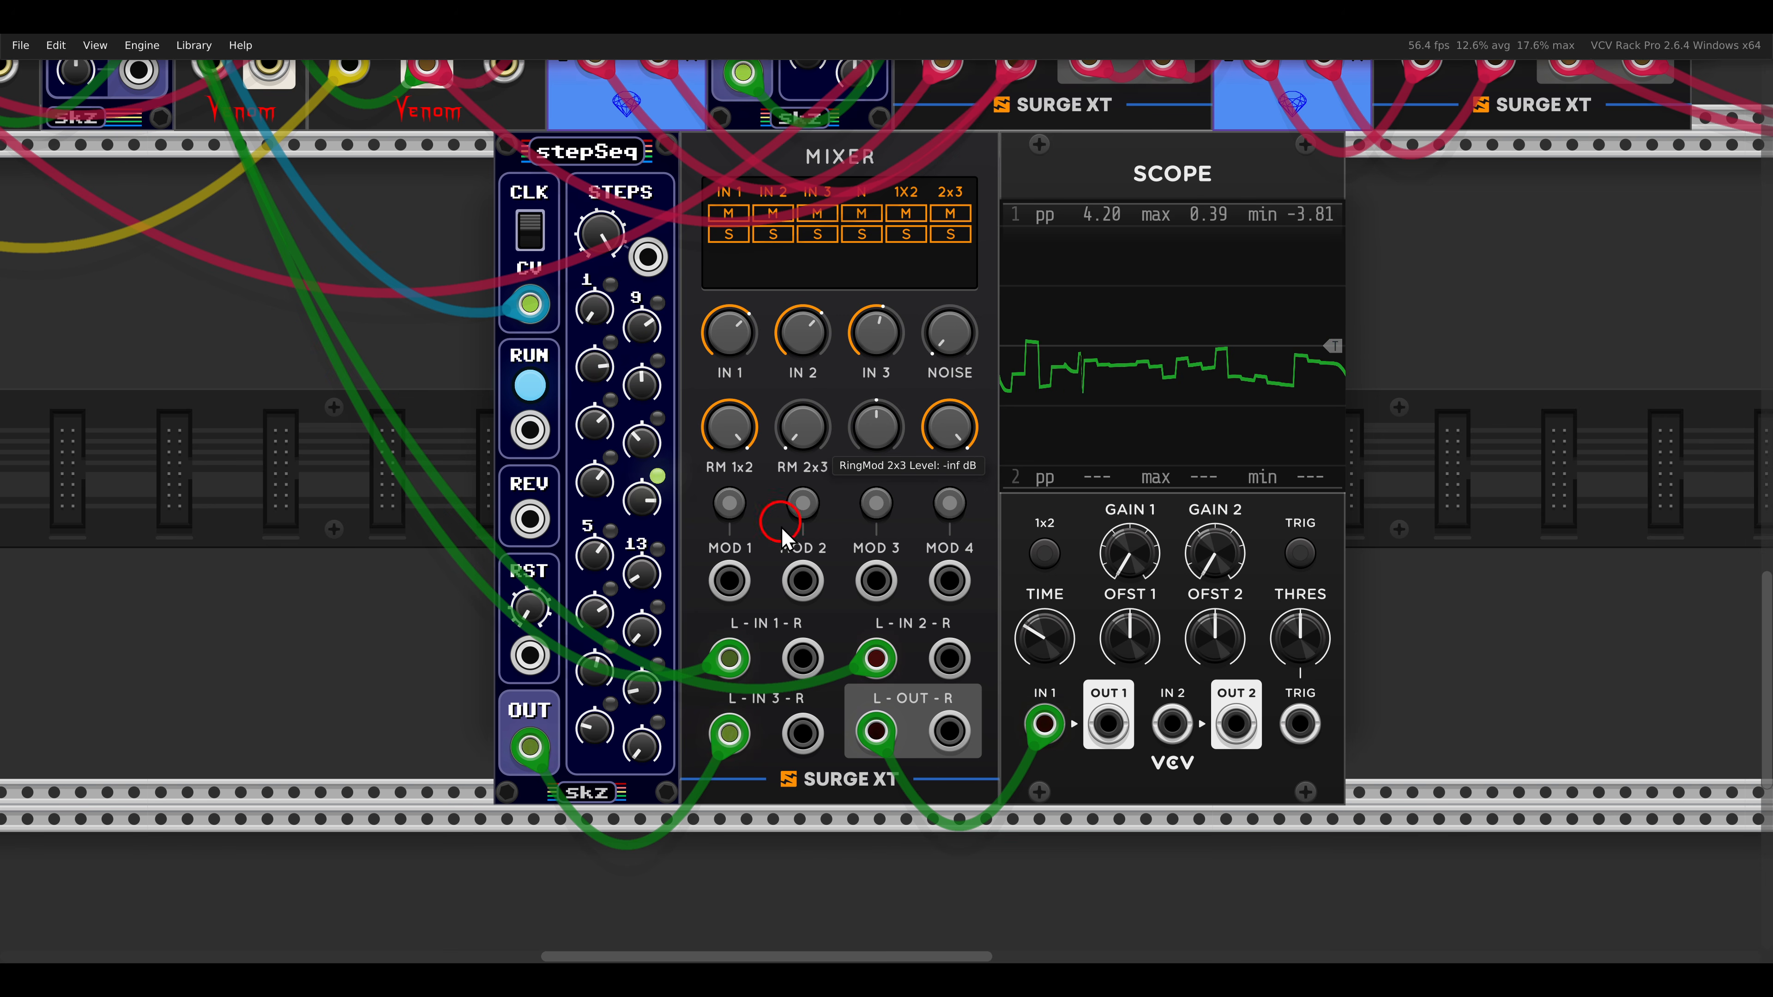
Turn the third-row Mixer's RM 1x2, IN 1, IN 2 and IN 3 levels all the way down.
{"action": "left_click_drag", "start_coordinate": [723, 432], "coordinate": [730, 671]}
{"action": "left_click_drag", "start_coordinate": [730, 334], "coordinate": [772, 579]}
{"action": "left_click_drag", "start_coordinate": [817, 326], "coordinate": [822, 558]}
{"action": "left_click_drag", "start_coordinate": [877, 332], "coordinate": [885, 571]}
Move the third row's stepSeq, Mixer and Scope together further left along the row.
{"action": "scroll", "coordinate": [885, 567], "scroll_direction": "down", "scroll_amount": 3}
{"action": "left_click_drag", "start_coordinate": [482, 470], "coordinate": [943, 459]}
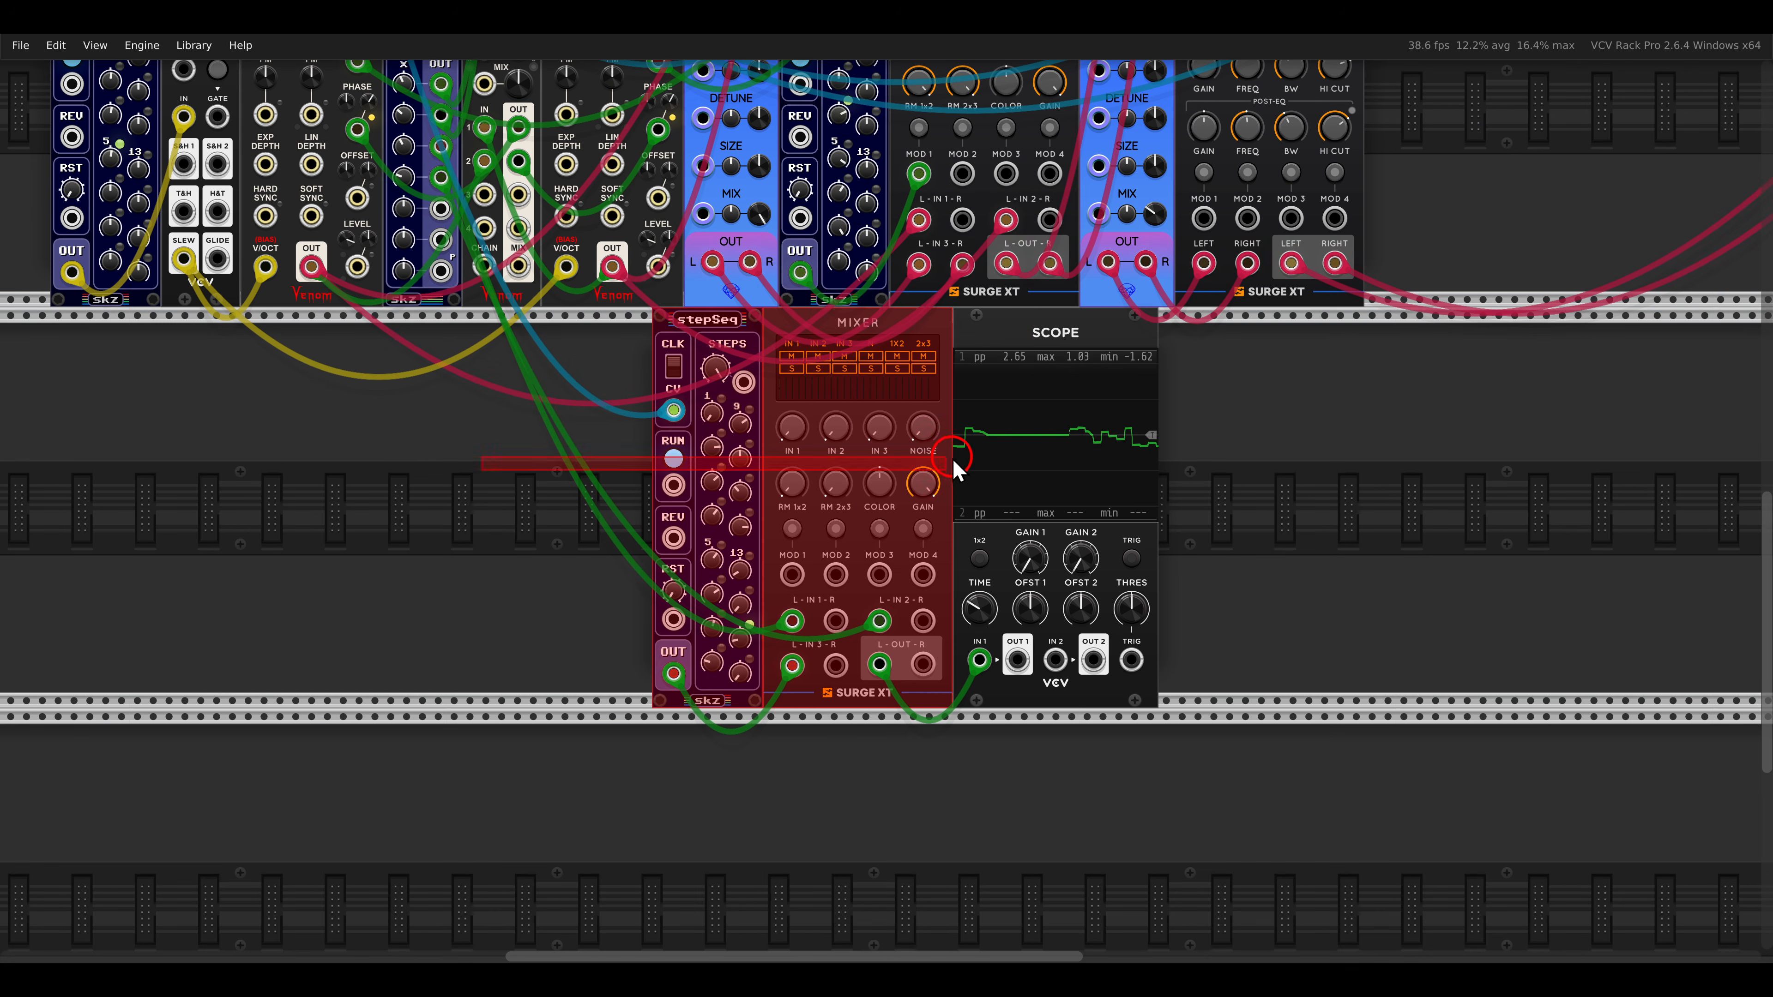
{"action": "left_click", "coordinate": [1090, 380], "text": "shift"}
{"action": "left_click_drag", "start_coordinate": [1091, 381], "coordinate": [633, 346]}
Add a Surge XT Classic VCO and a Surge XT Filter after the Scope in the third row.
{"action": "left_click", "coordinate": [934, 451]}
{"action": "right_click", "coordinate": [935, 454]}
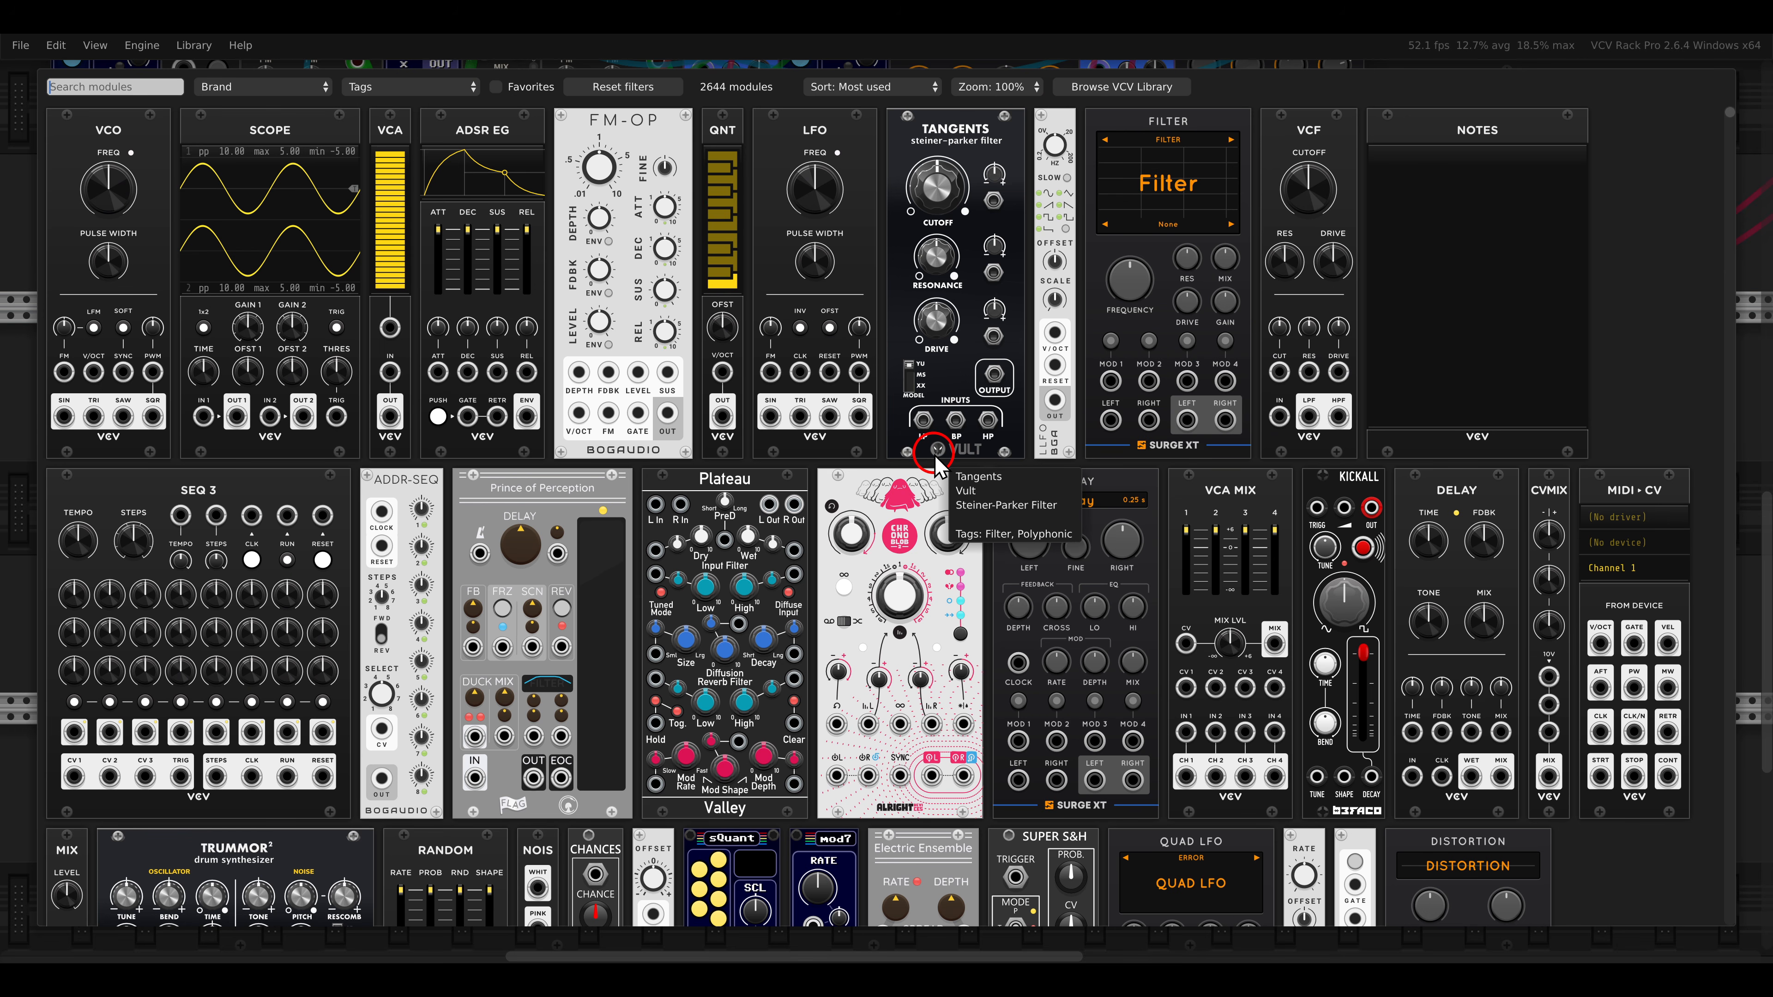
{"action": "type", "text": "class"}
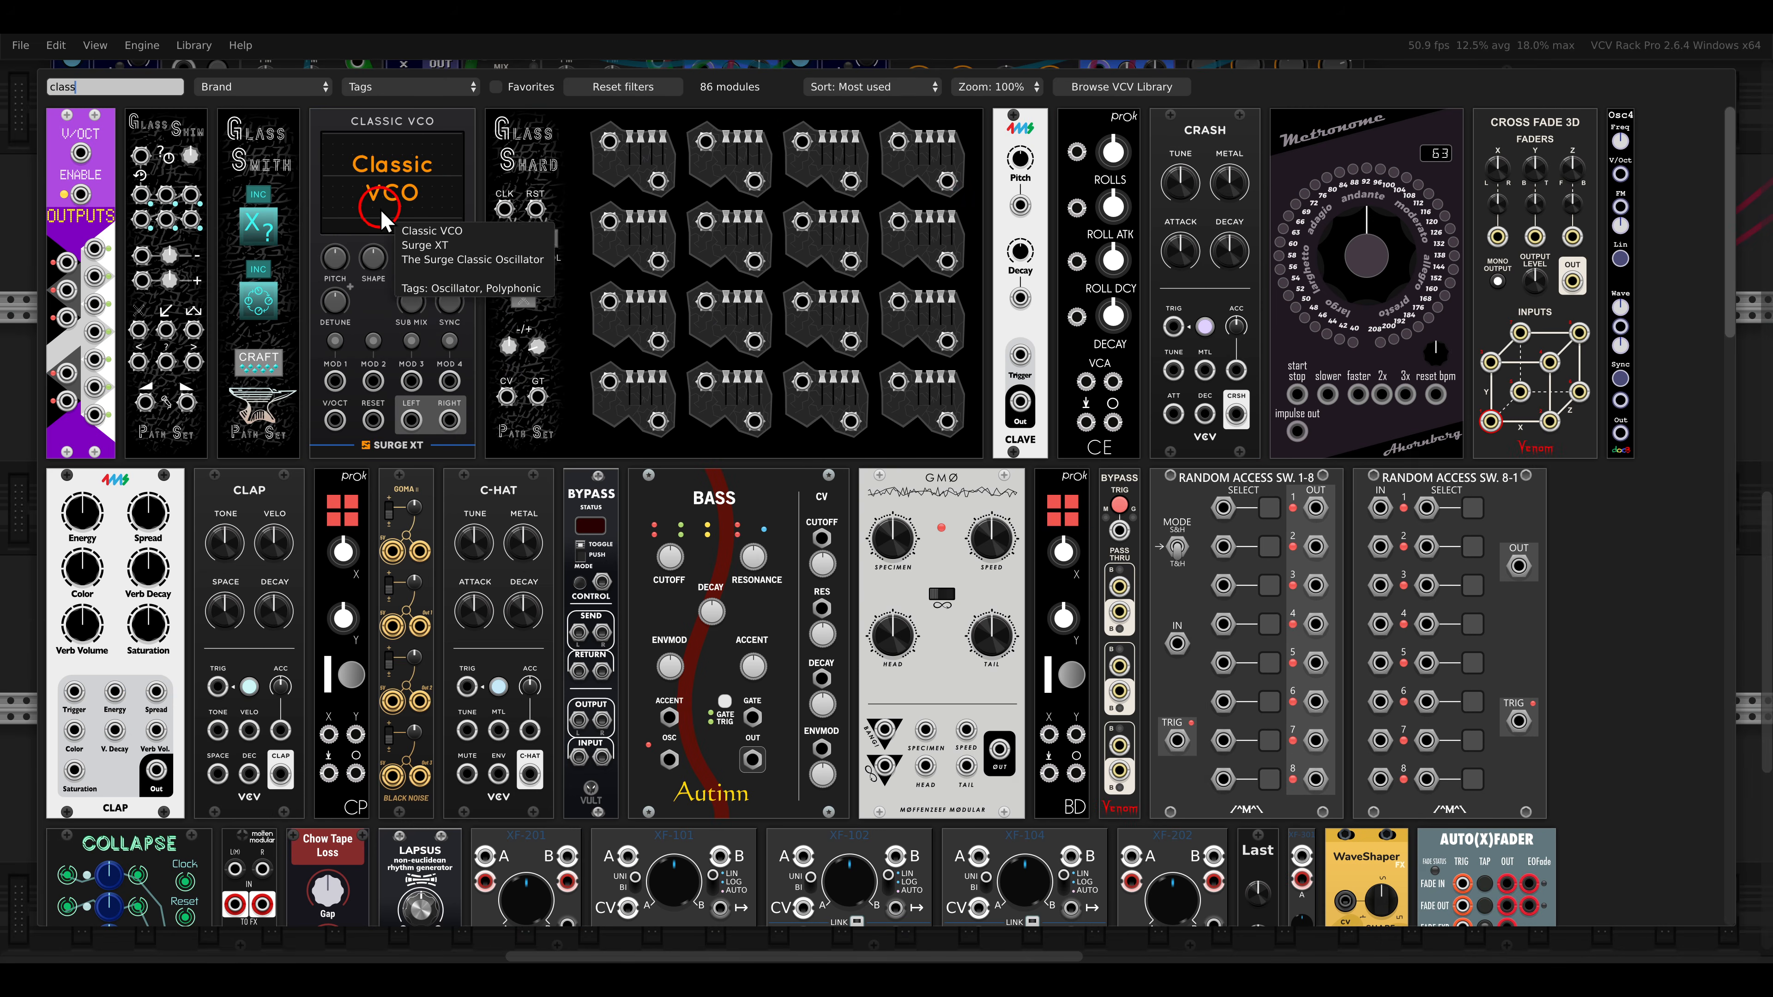
{"action": "left_click_drag", "start_coordinate": [381, 204], "coordinate": [786, 461]}
{"action": "right_click", "coordinate": [1038, 451]}
{"action": "left_click", "coordinate": [1167, 238]}
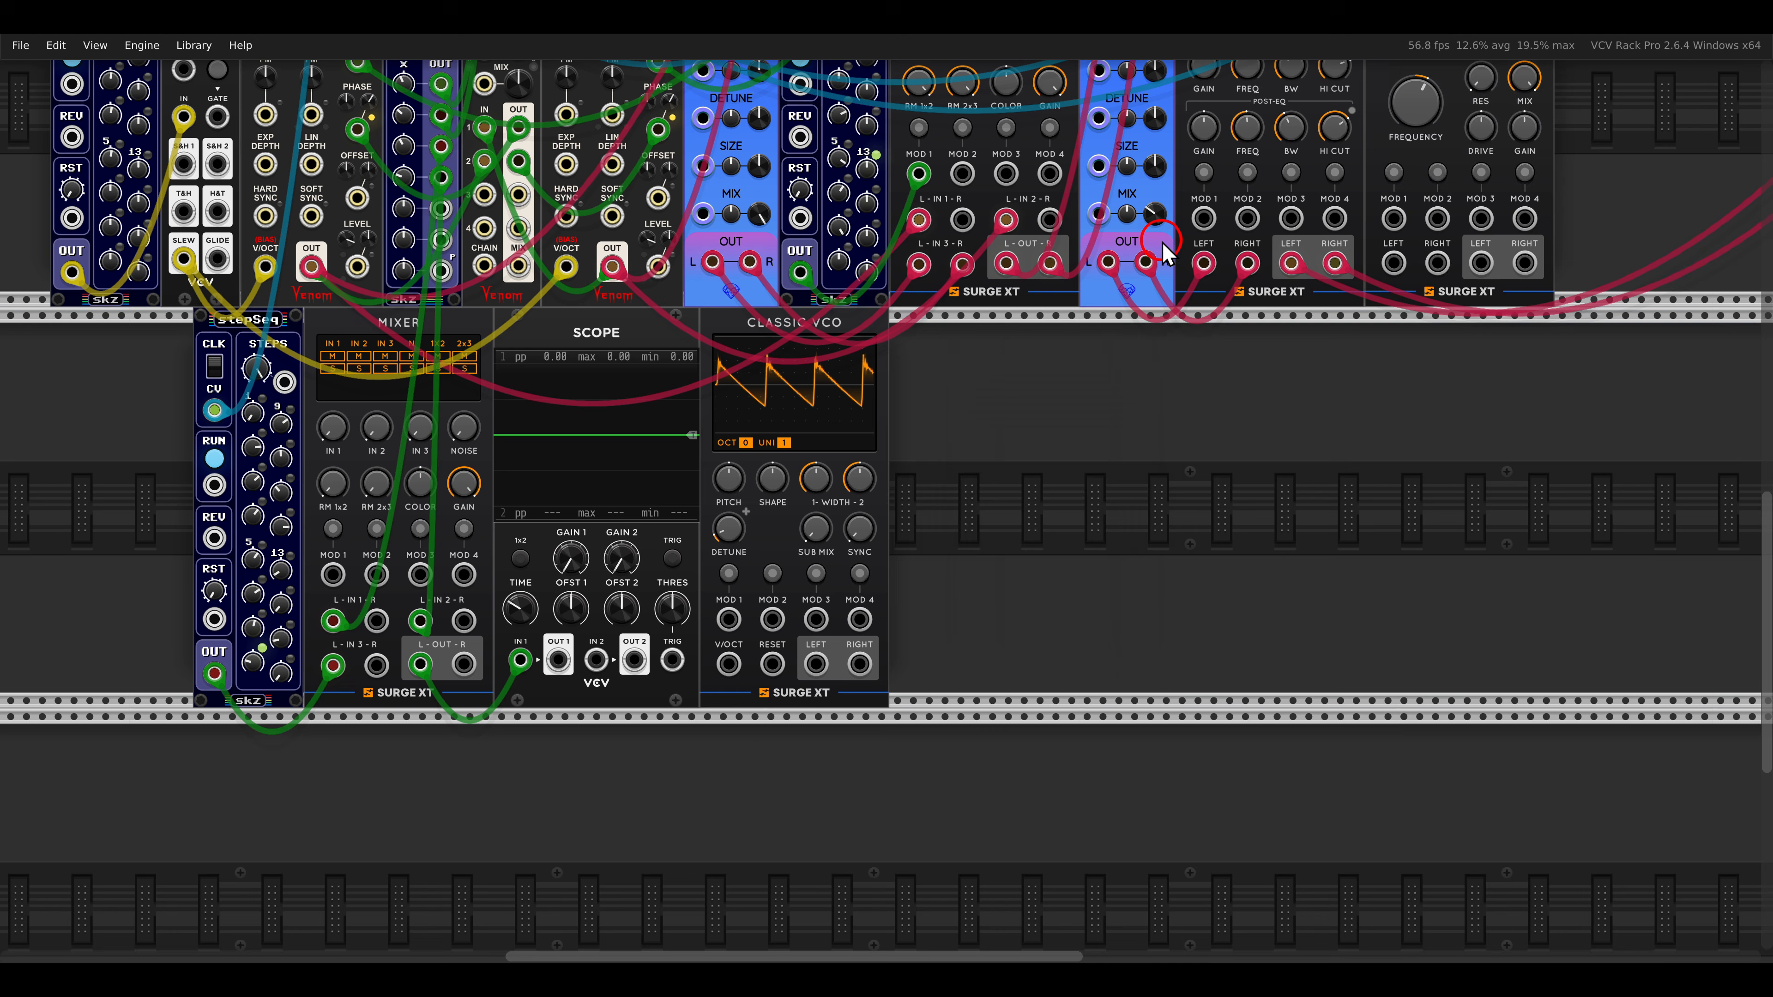
Patch the Classic VCO's stereo output into the new Filter, and the Filter's left and right outputs to the output Mixer's IN 3.
{"action": "right_click", "coordinate": [815, 667]}
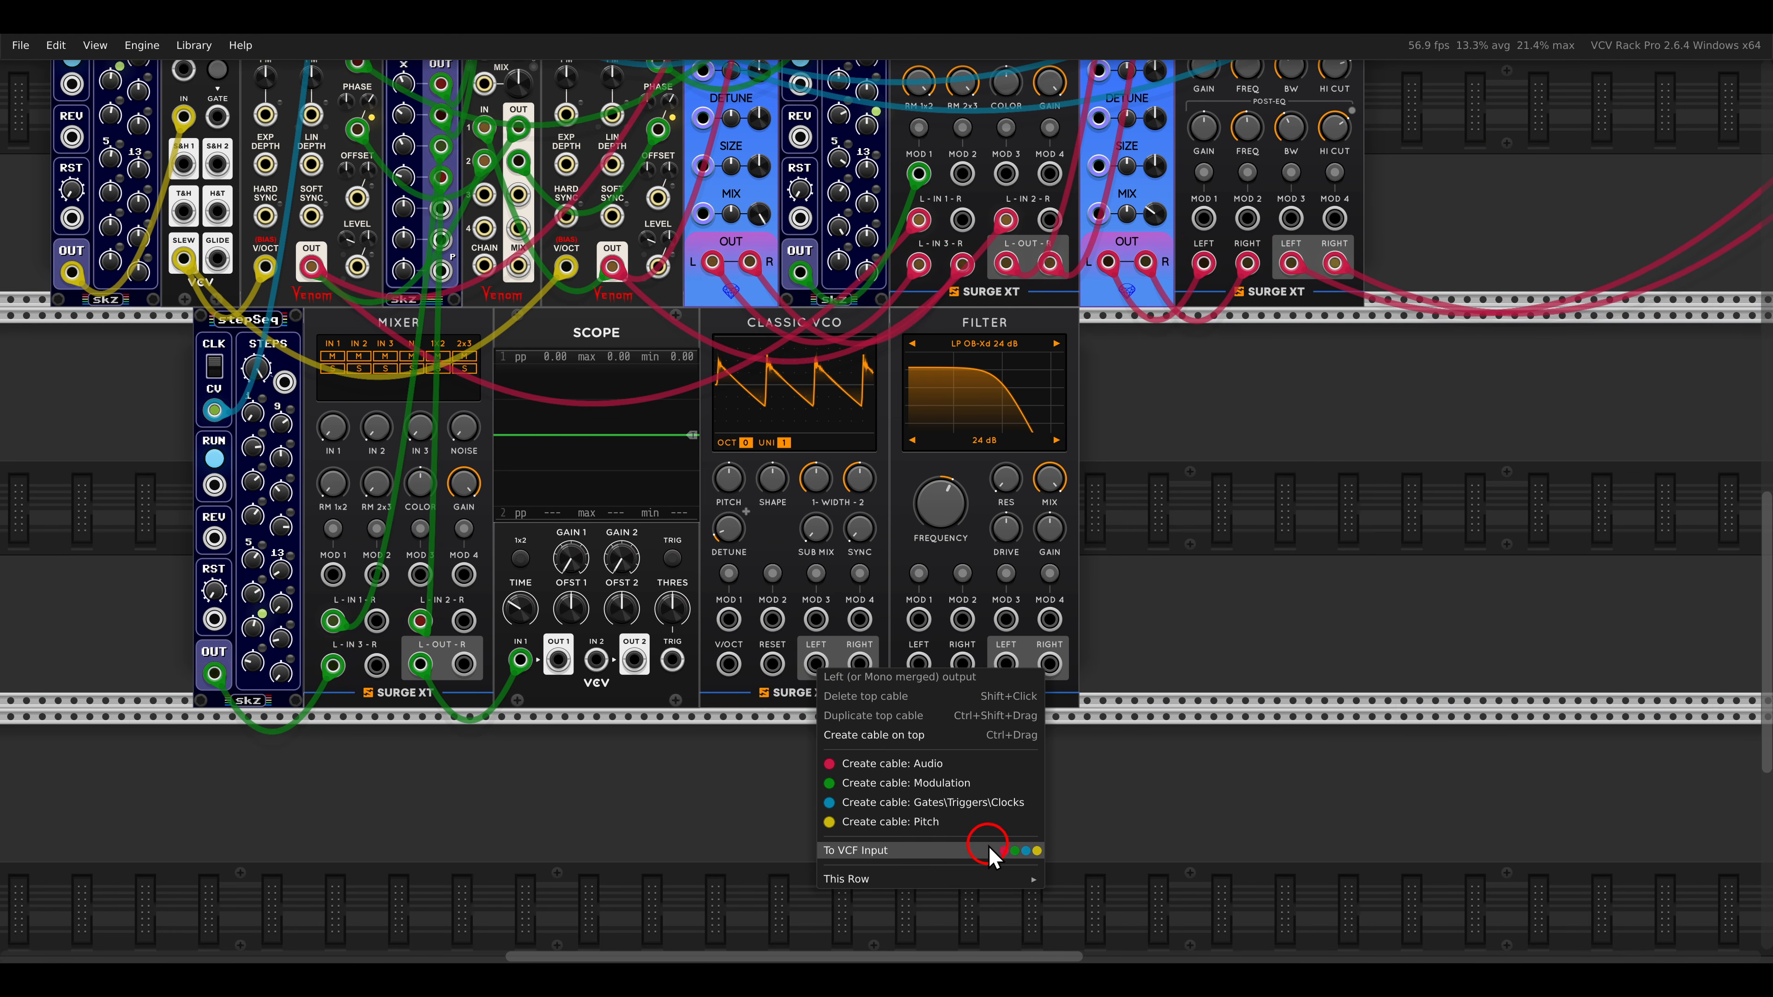
{"action": "left_click", "coordinate": [1003, 851]}
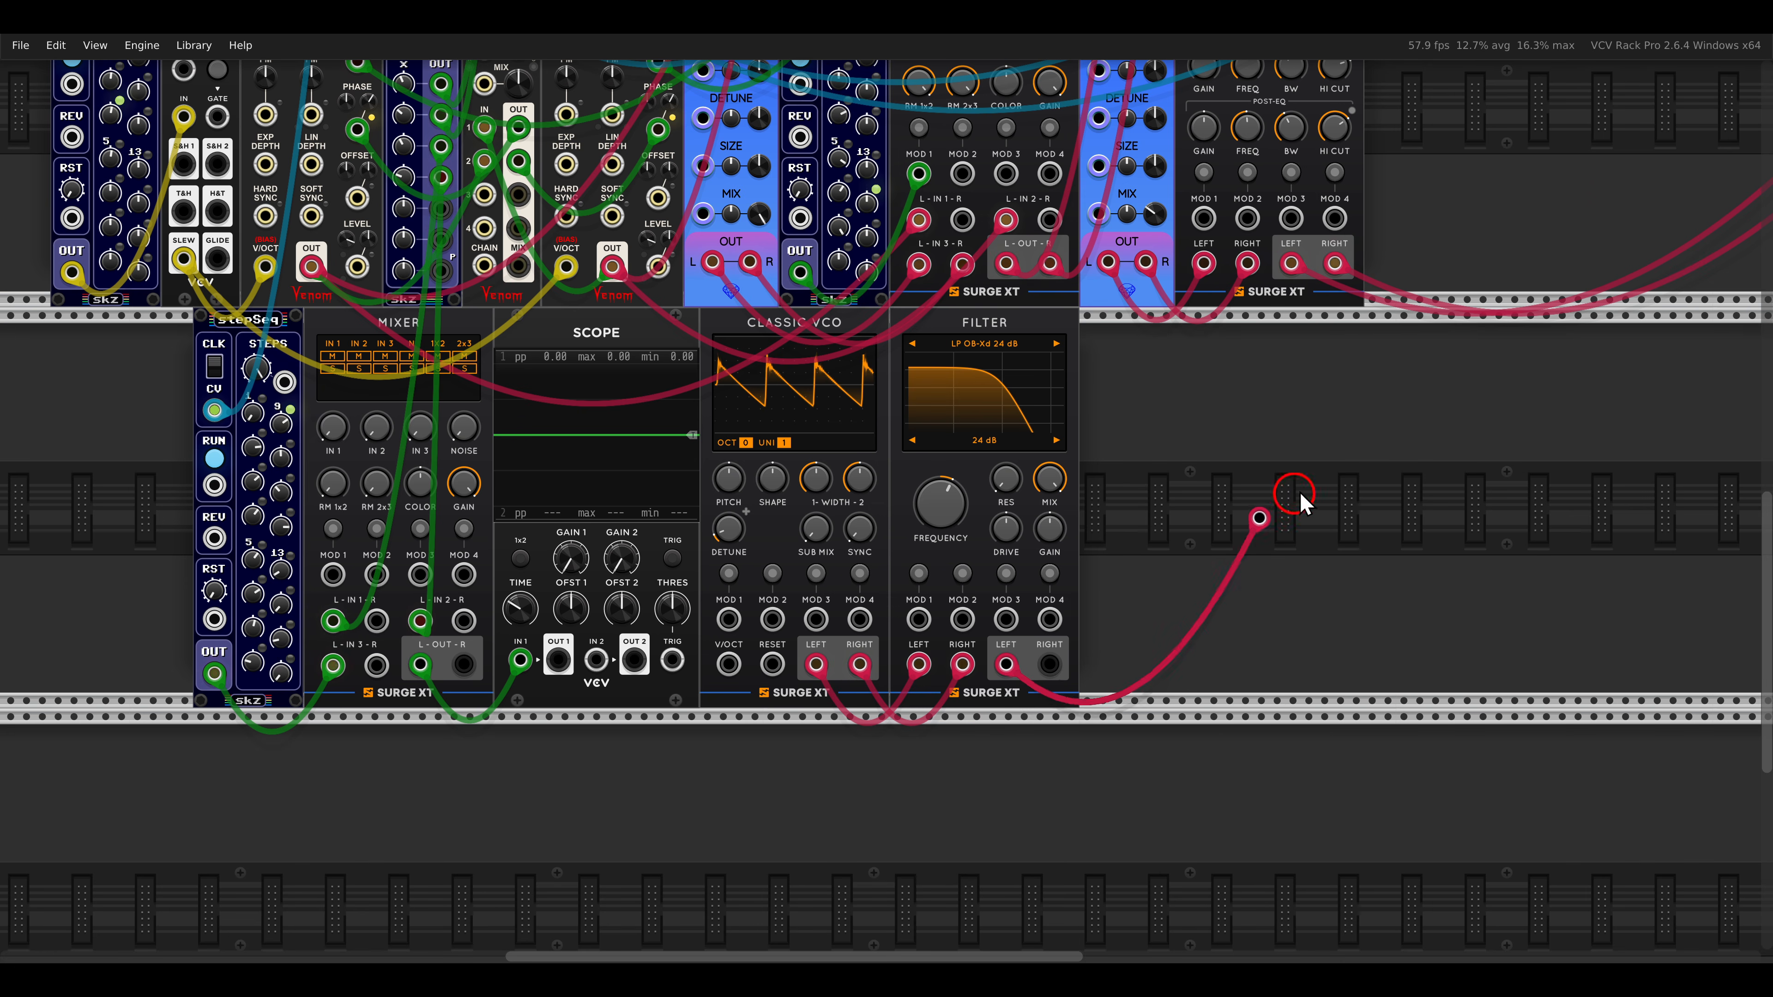
{"action": "scroll", "coordinate": [1321, 478], "scroll_direction": "right", "scroll_amount": 9}
{"action": "scroll", "coordinate": [1320, 478], "scroll_direction": "up", "scroll_amount": 5}
{"action": "left_click_drag", "start_coordinate": [1319, 475], "coordinate": [964, 547]}
{"action": "scroll", "coordinate": [1144, 356], "scroll_direction": "left", "scroll_amount": 6}
{"action": "scroll", "coordinate": [1144, 356], "scroll_direction": "down", "scroll_amount": 5}
{"action": "scroll", "coordinate": [964, 547], "scroll_direction": "right", "scroll_amount": 8}
{"action": "scroll", "coordinate": [964, 546], "scroll_direction": "up", "scroll_amount": 8}
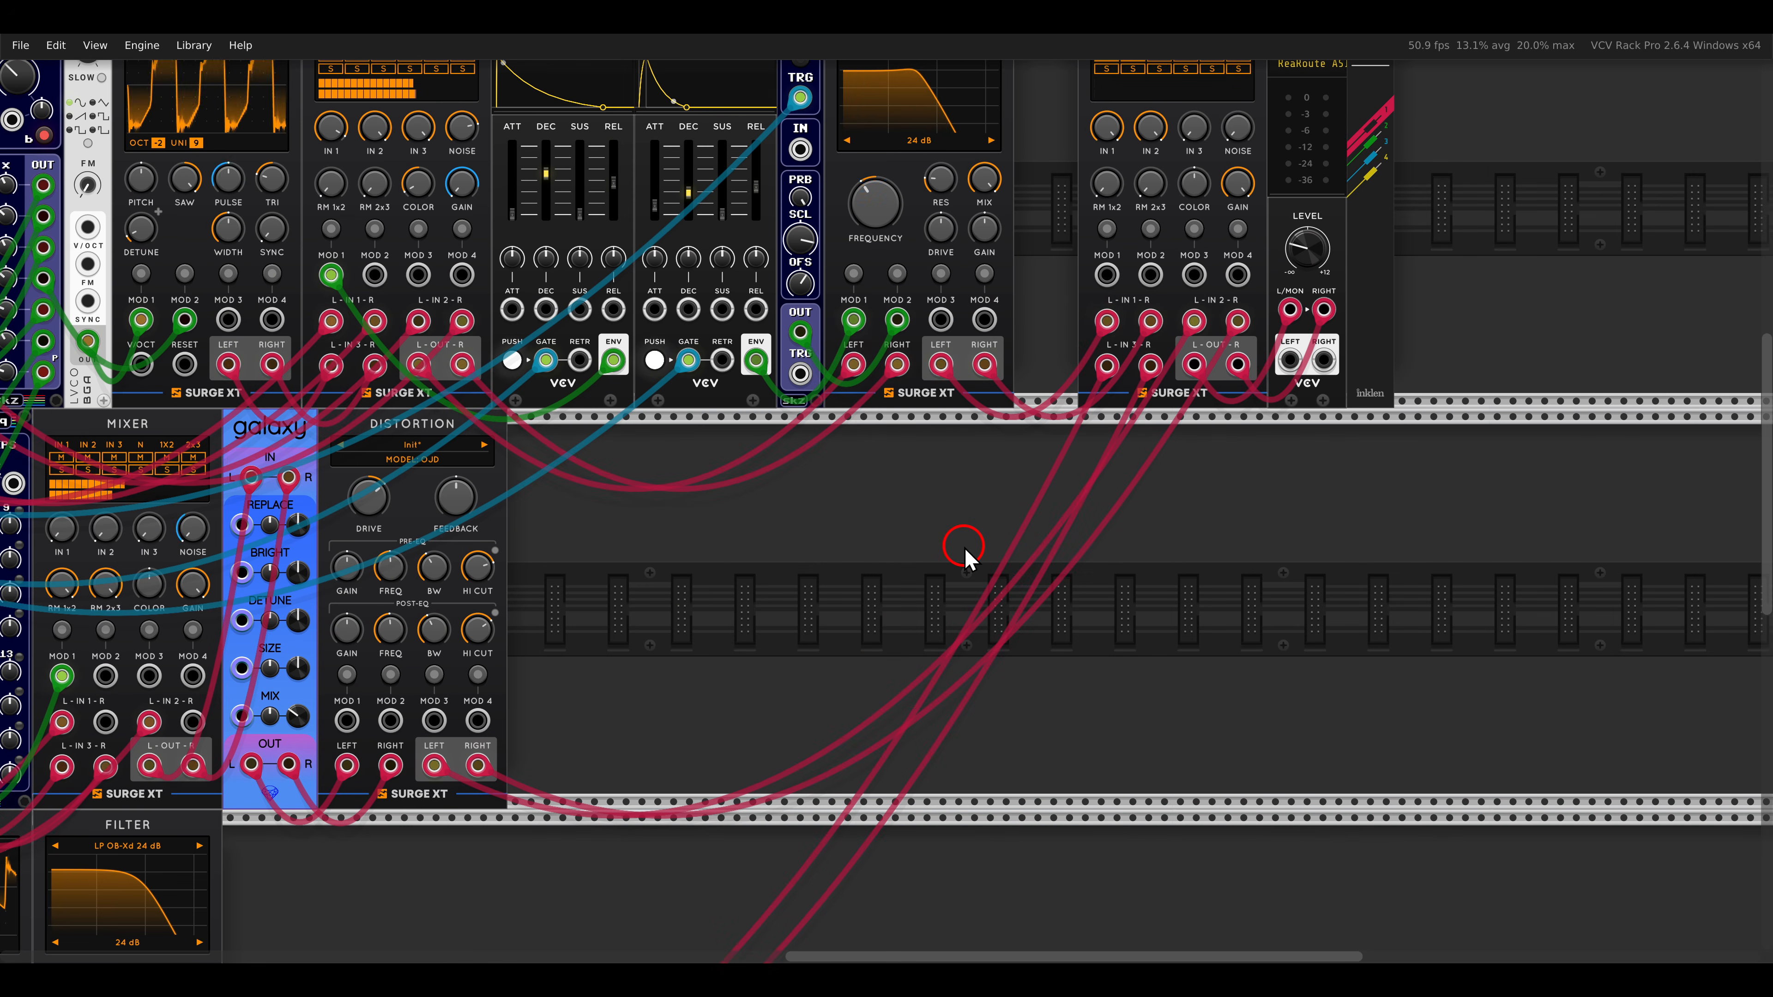
{"action": "scroll", "coordinate": [964, 546], "scroll_direction": "down", "scroll_amount": 8}
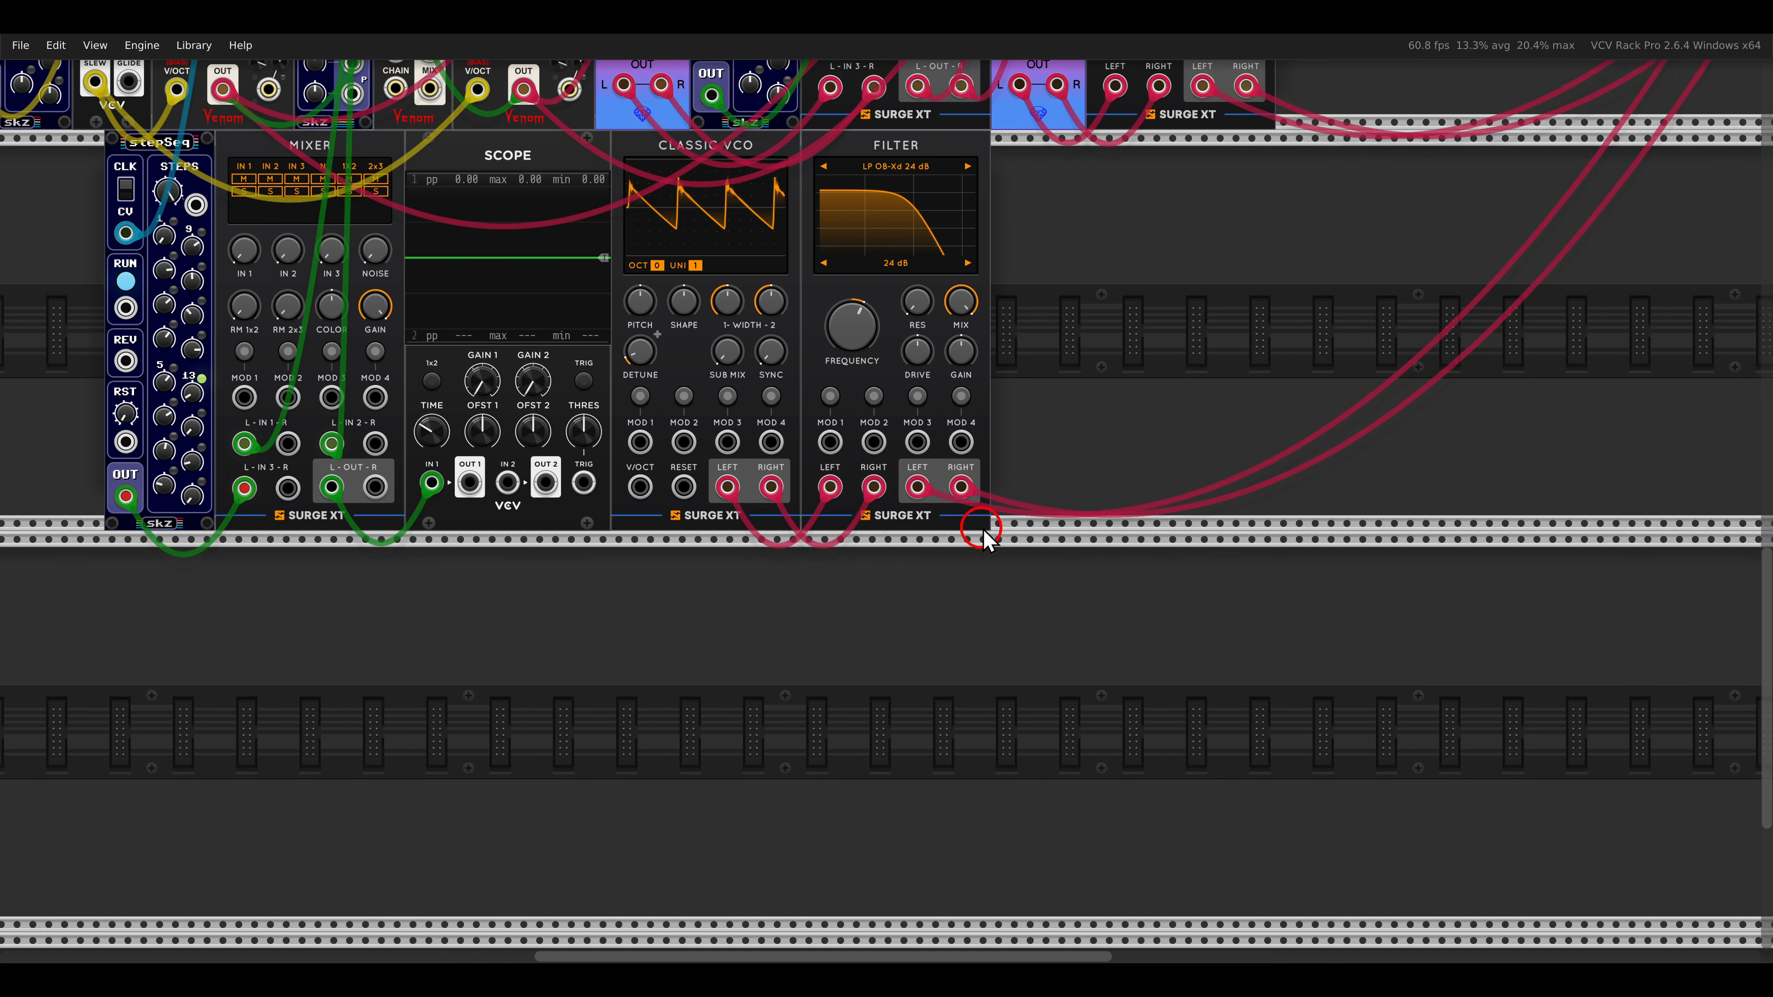
Patch outputs of the second row's mod7 to the third-row Classic VCO's MOD 1, MOD 2 and MOD 3 inputs.
{"action": "scroll", "coordinate": [965, 551], "scroll_direction": "up", "scroll_amount": 7}
{"action": "scroll", "coordinate": [986, 534], "scroll_direction": "up", "scroll_amount": 3}
{"action": "scroll", "coordinate": [986, 534], "scroll_direction": "right", "scroll_amount": 4}
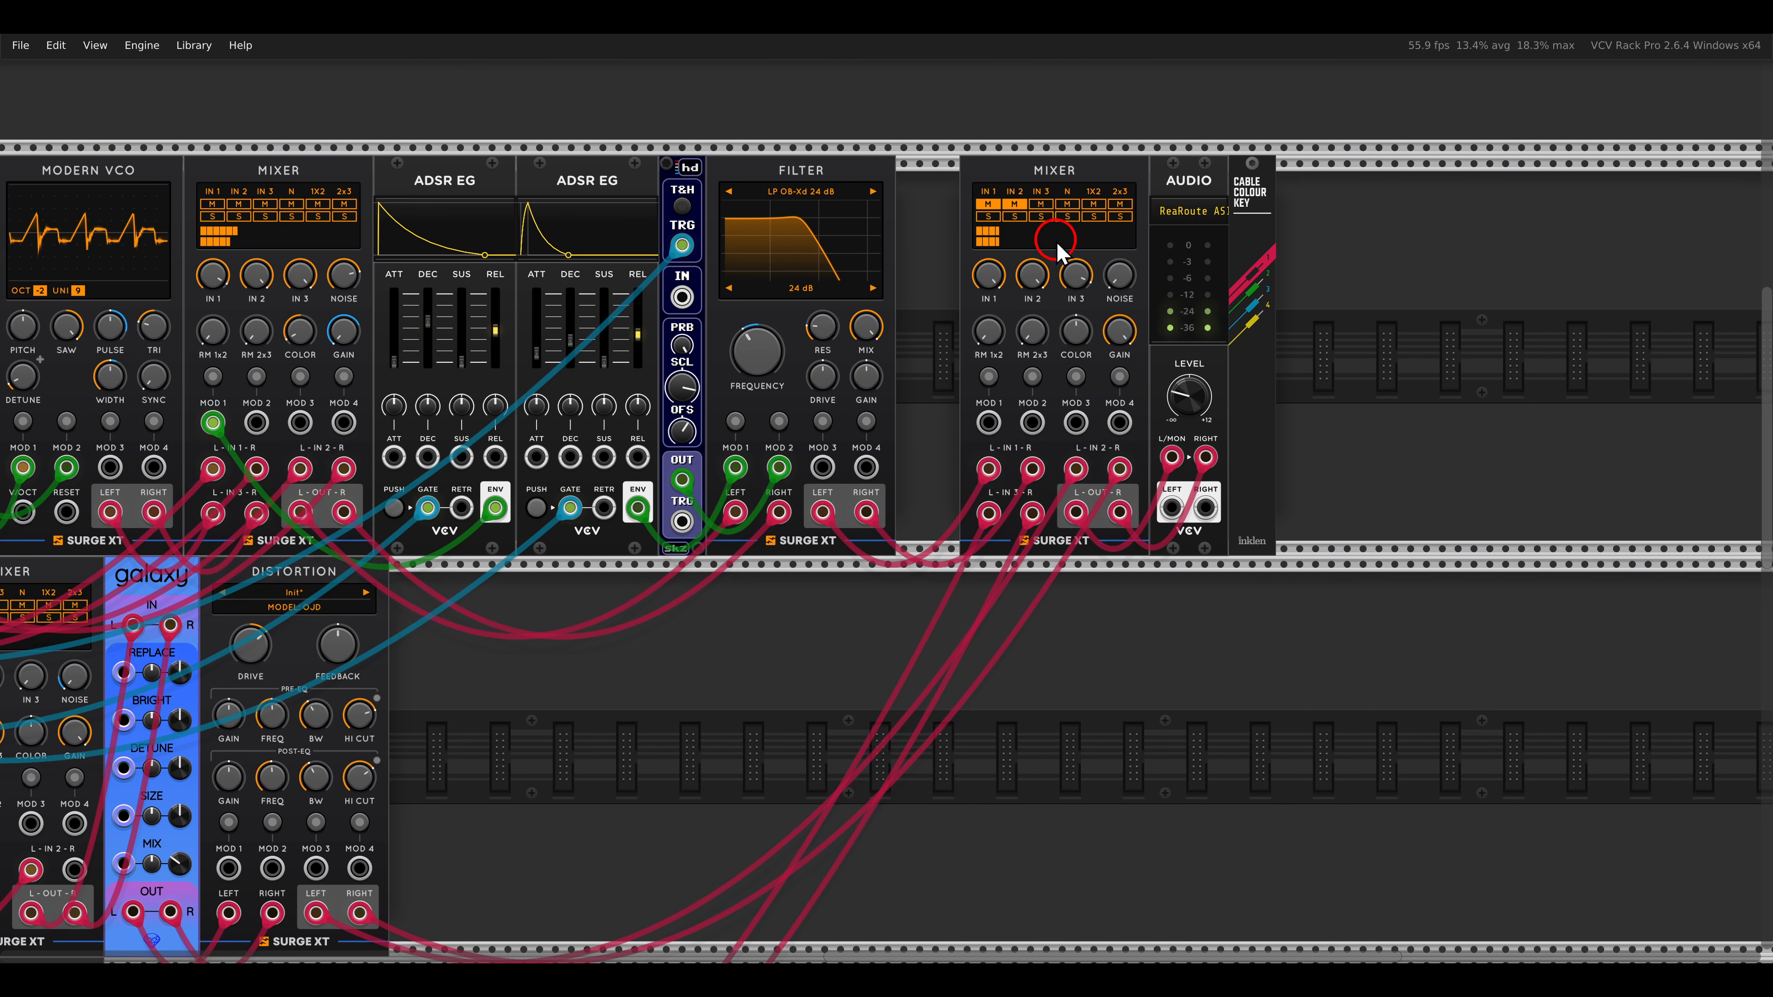
{"action": "scroll", "coordinate": [1067, 224], "scroll_direction": "down", "scroll_amount": 10}
{"action": "scroll", "coordinate": [1066, 224], "scroll_direction": "left", "scroll_amount": 15}
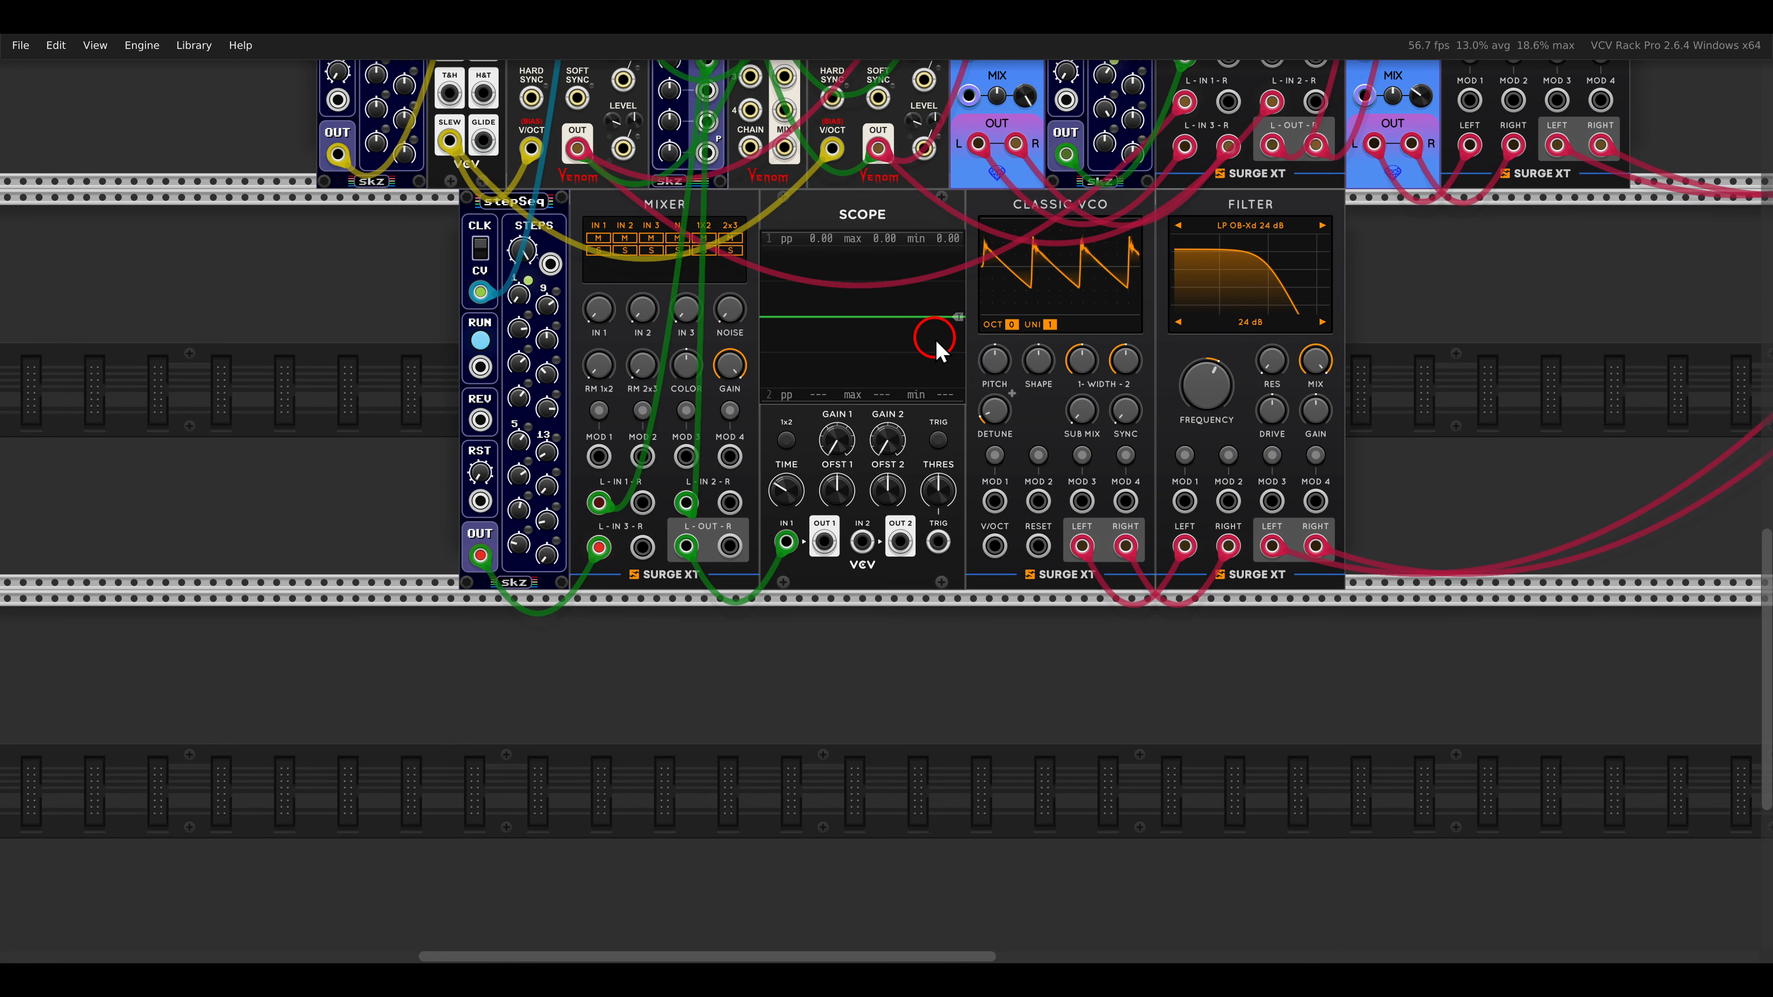
{"action": "scroll", "coordinate": [984, 398], "scroll_direction": "up", "scroll_amount": 3}
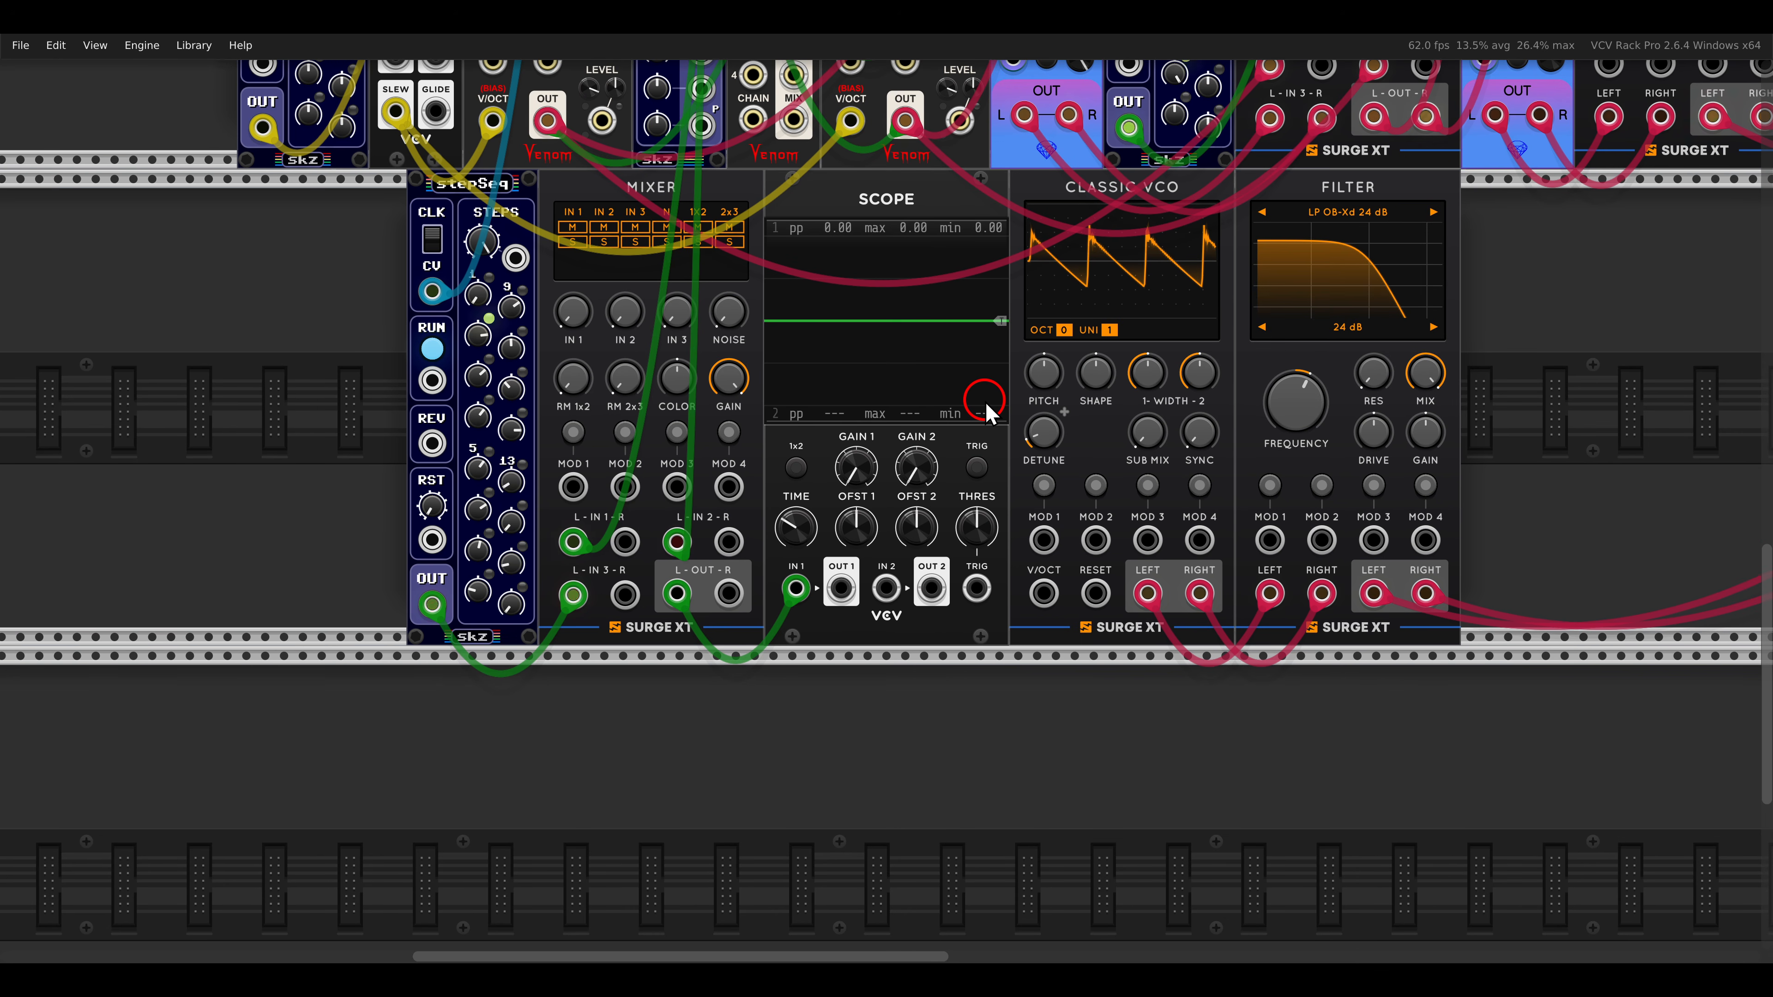
{"action": "scroll", "coordinate": [1075, 518], "scroll_direction": "up", "scroll_amount": 1}
{"action": "left_click_drag", "start_coordinate": [1044, 633], "coordinate": [701, 180]}
{"action": "left_click_drag", "start_coordinate": [1081, 616], "coordinate": [660, 228]}
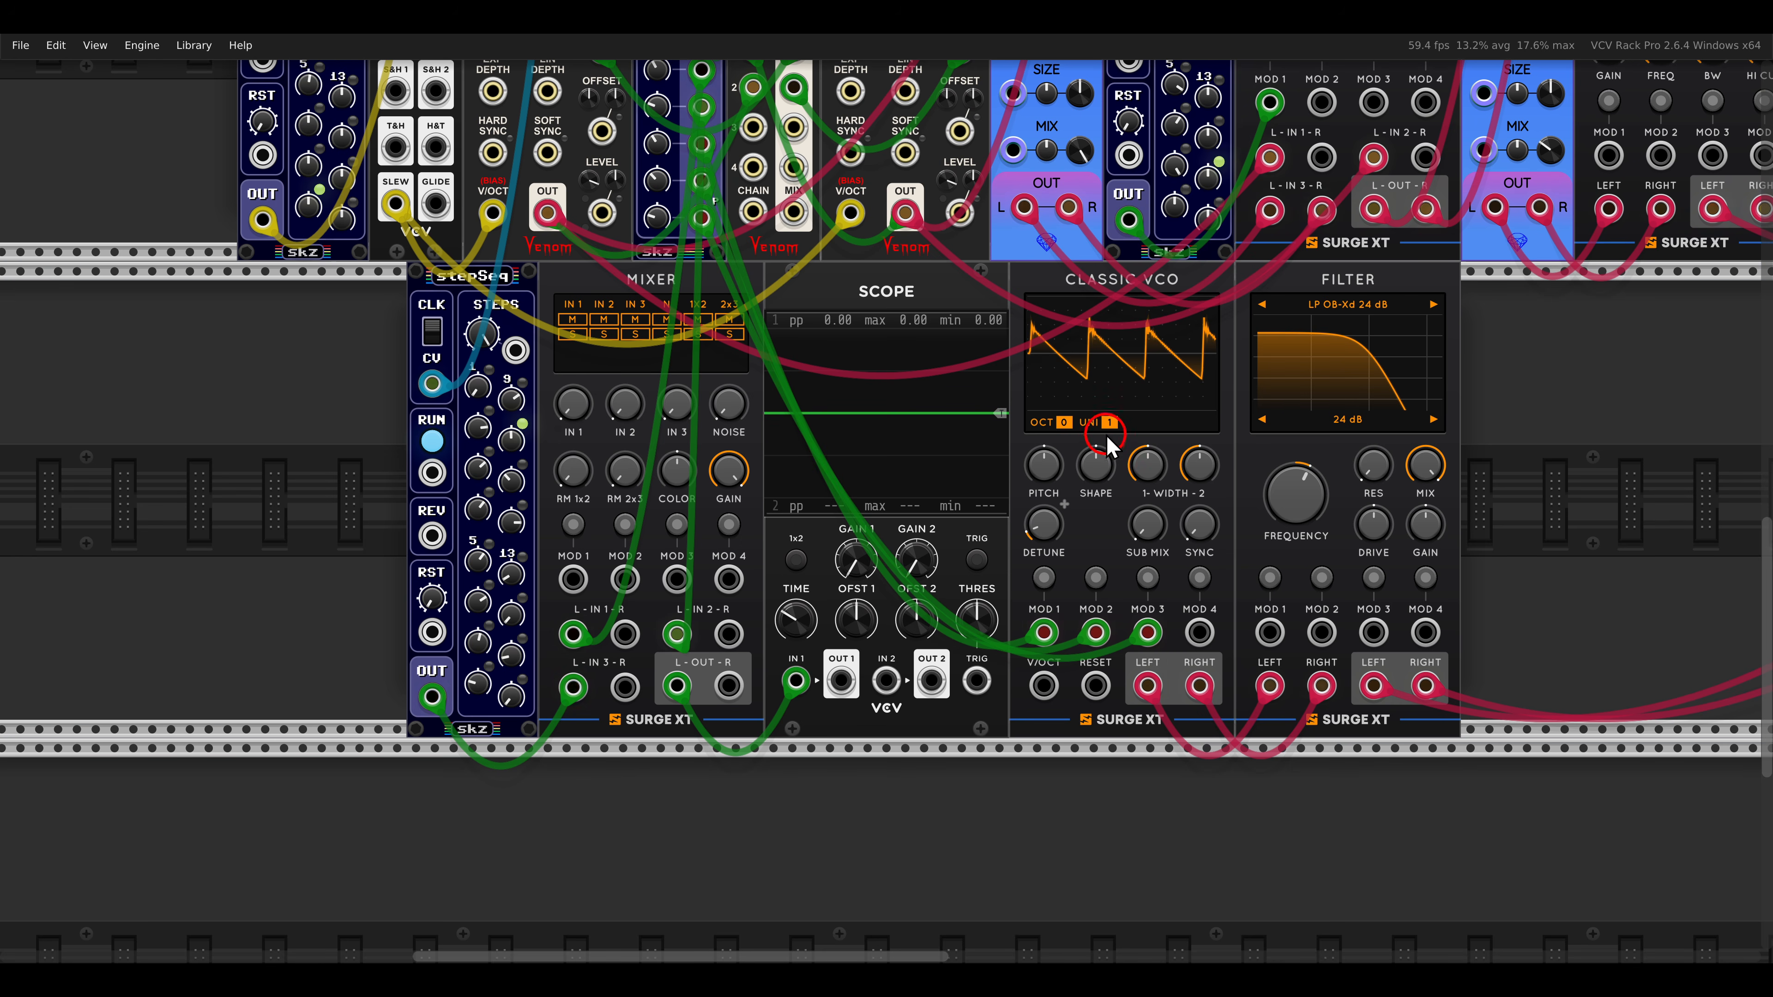
Set the third-row Classic VCO to four unison voices and modulate its Shape and both Width controls.
{"action": "left_click_drag", "start_coordinate": [1146, 467], "coordinate": [1185, 385]}
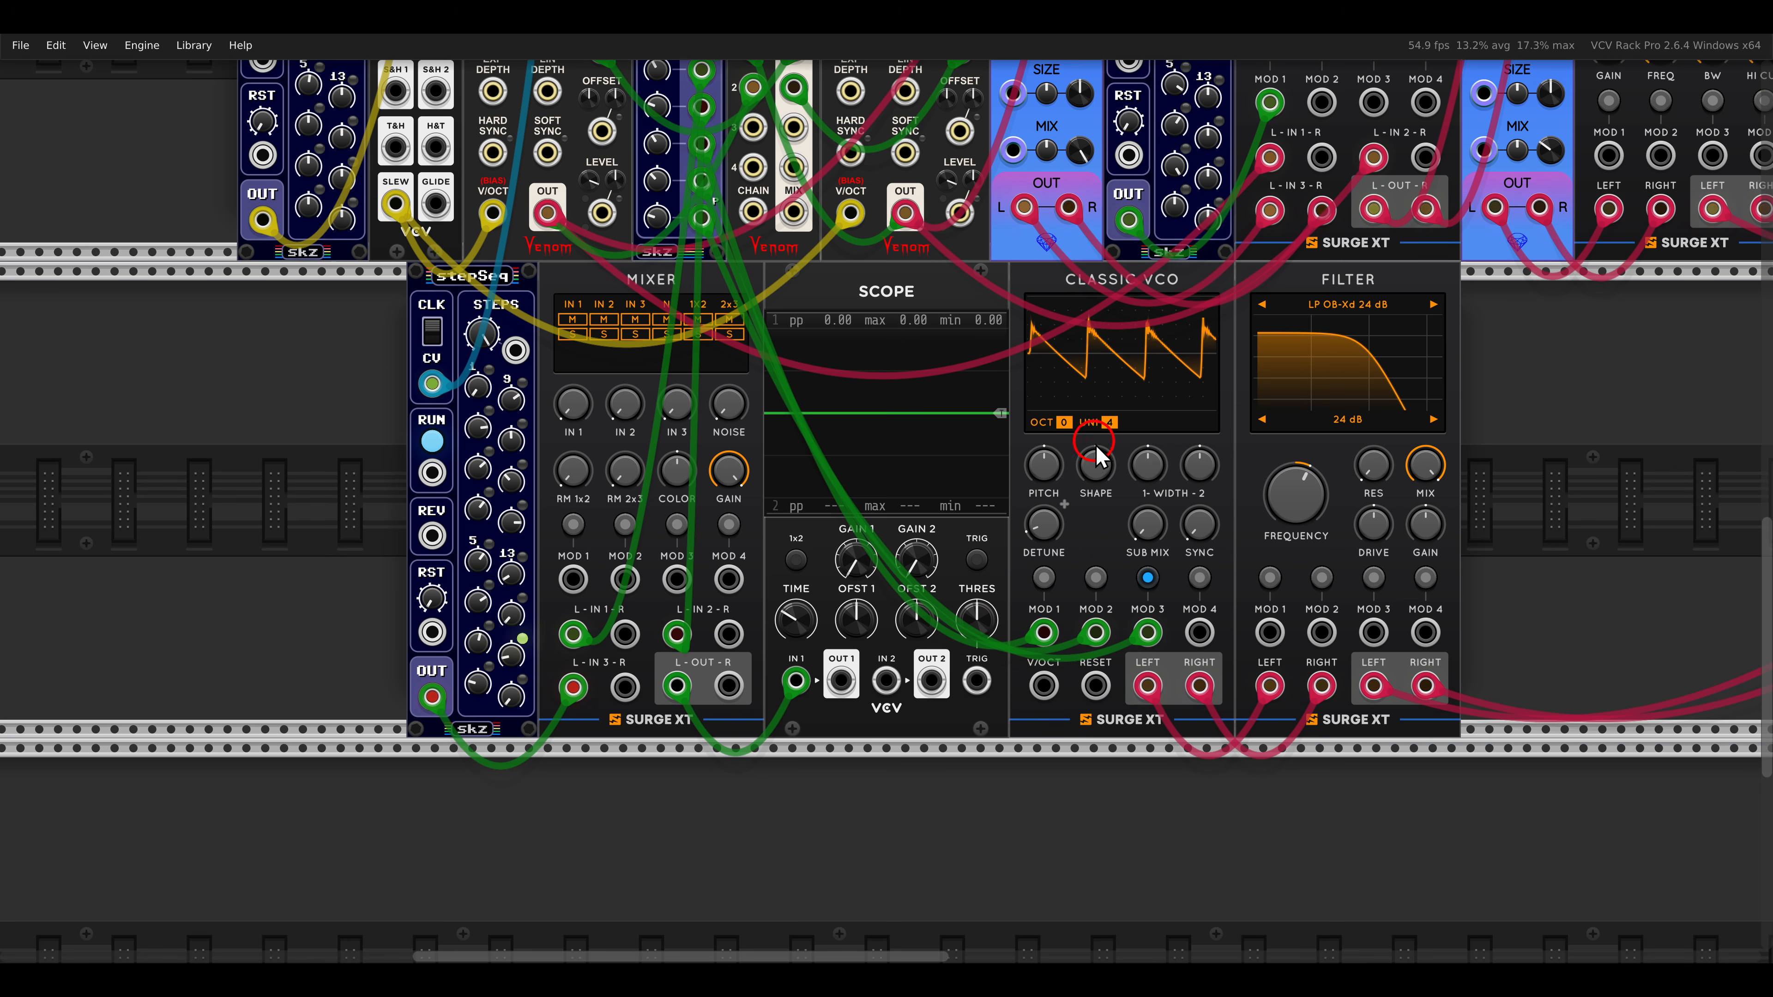
{"action": "left_click_drag", "start_coordinate": [1096, 467], "coordinate": [1093, 419]}
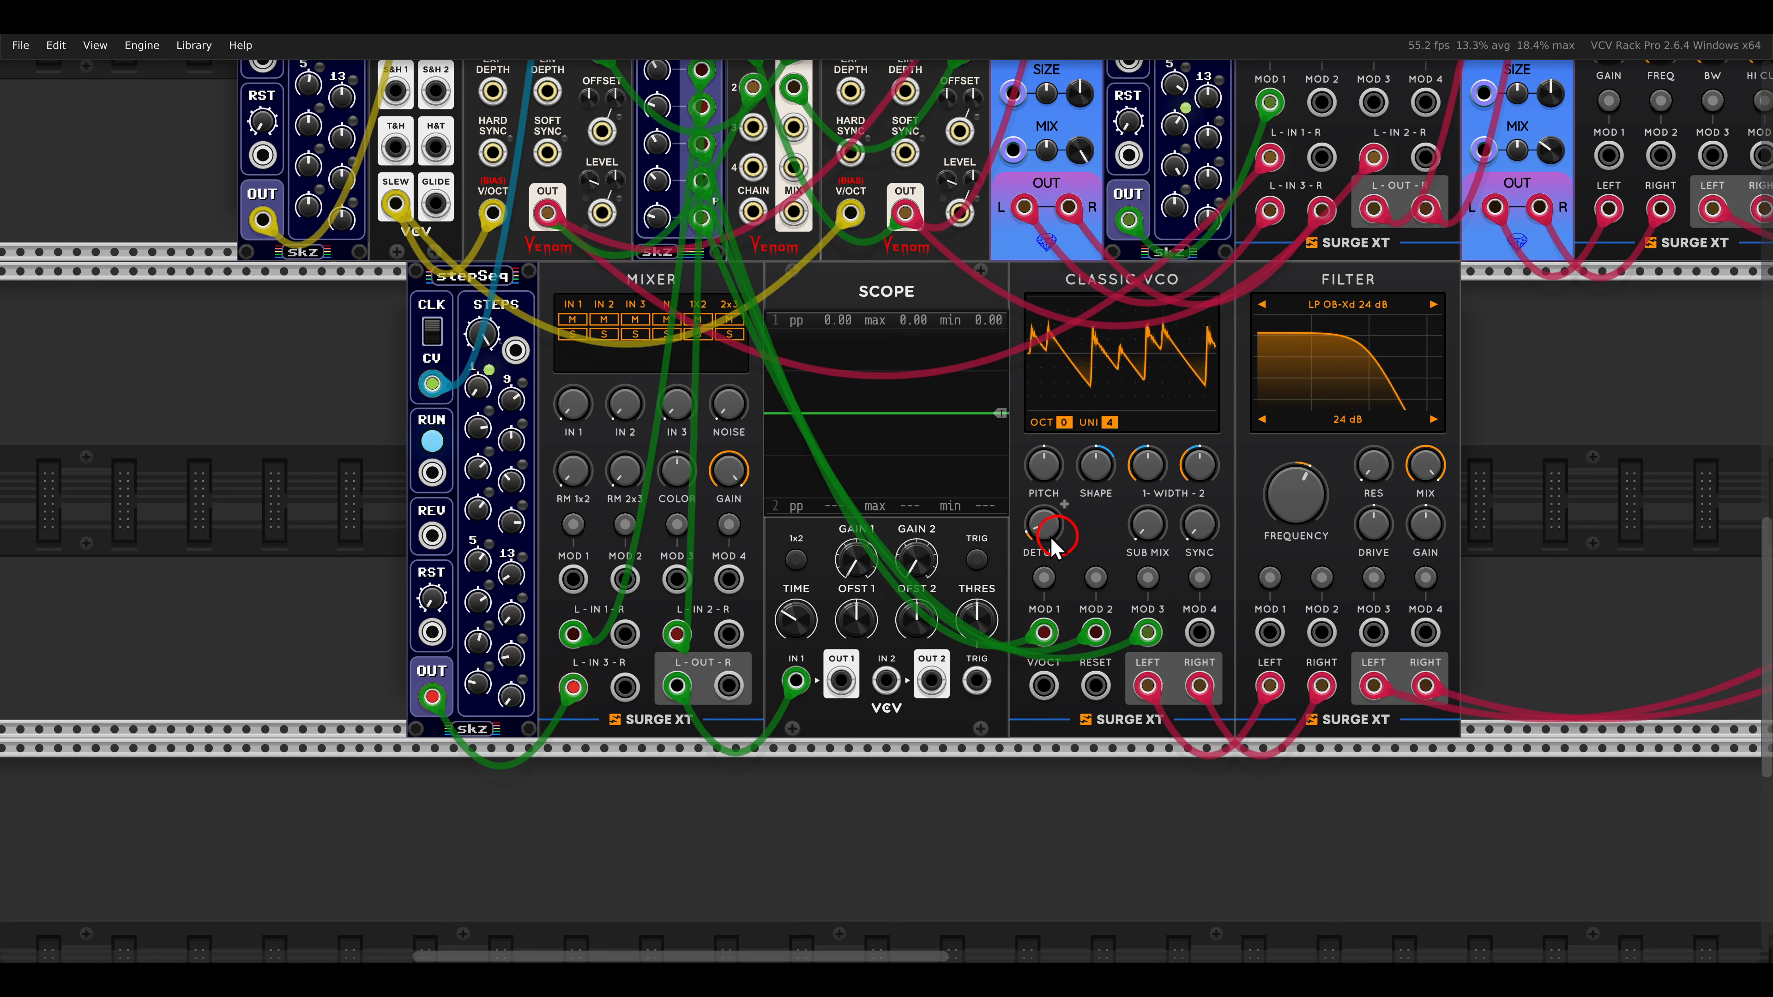
Patch the Scope's OUT 1 into the third-row Filter's MOD 1, assign it to Frequency and raise the Filter's resonance.
{"action": "left_click_drag", "start_coordinate": [841, 679], "coordinate": [1270, 632]}
{"action": "left_click", "coordinate": [1270, 577]}
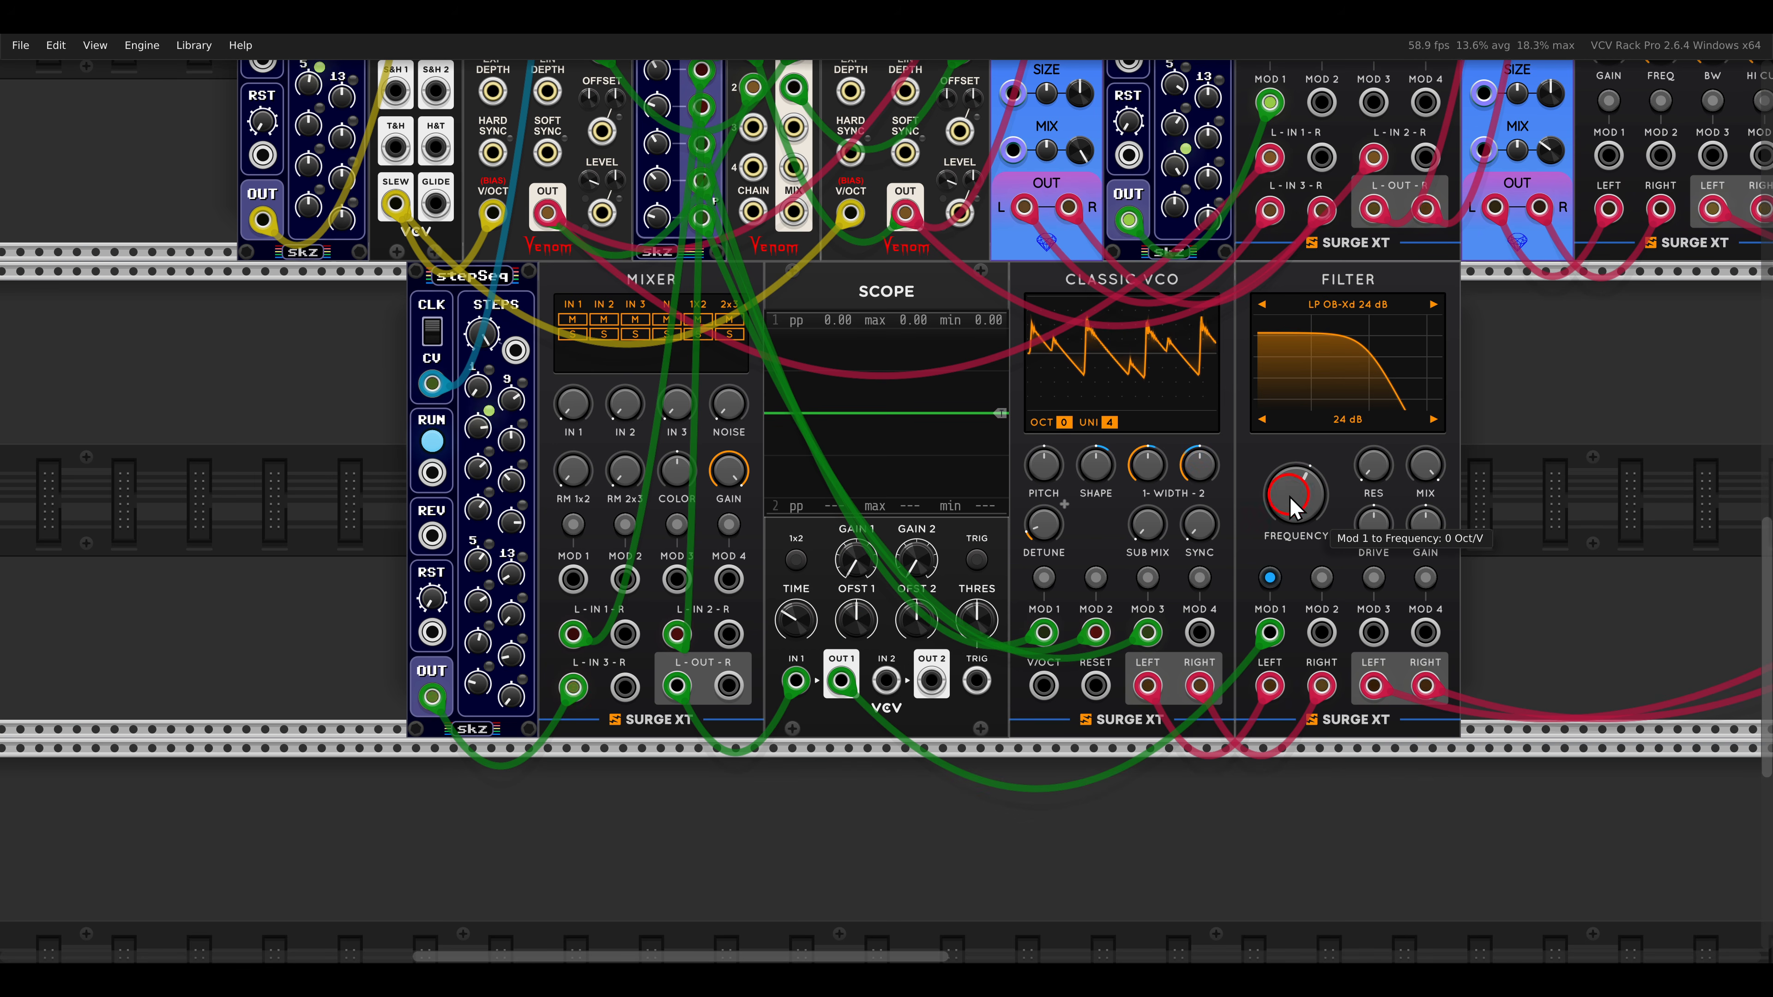
{"action": "left_click_drag", "start_coordinate": [1361, 479], "coordinate": [1334, 384]}
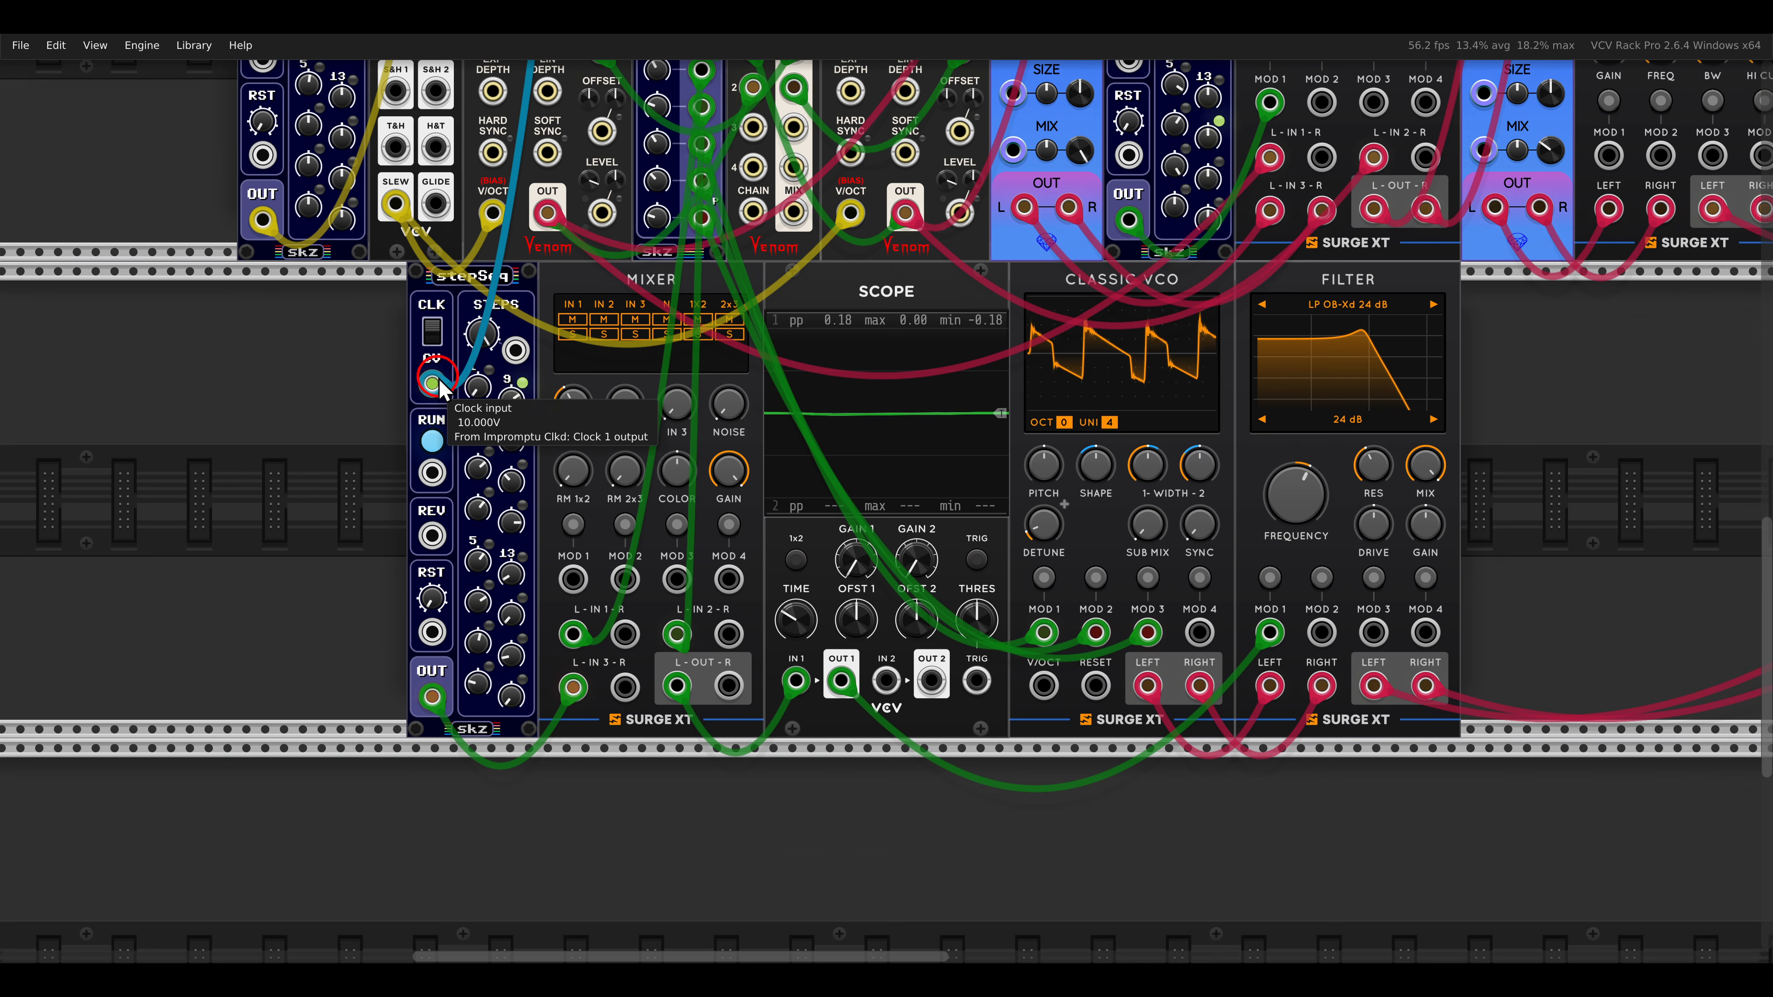
Raise the IN 1, IN 2, IN 3, noise and RM 2x3 levels on the third-row Mixer.
{"action": "scroll", "coordinate": [558, 785], "scroll_direction": "up", "scroll_amount": 3}
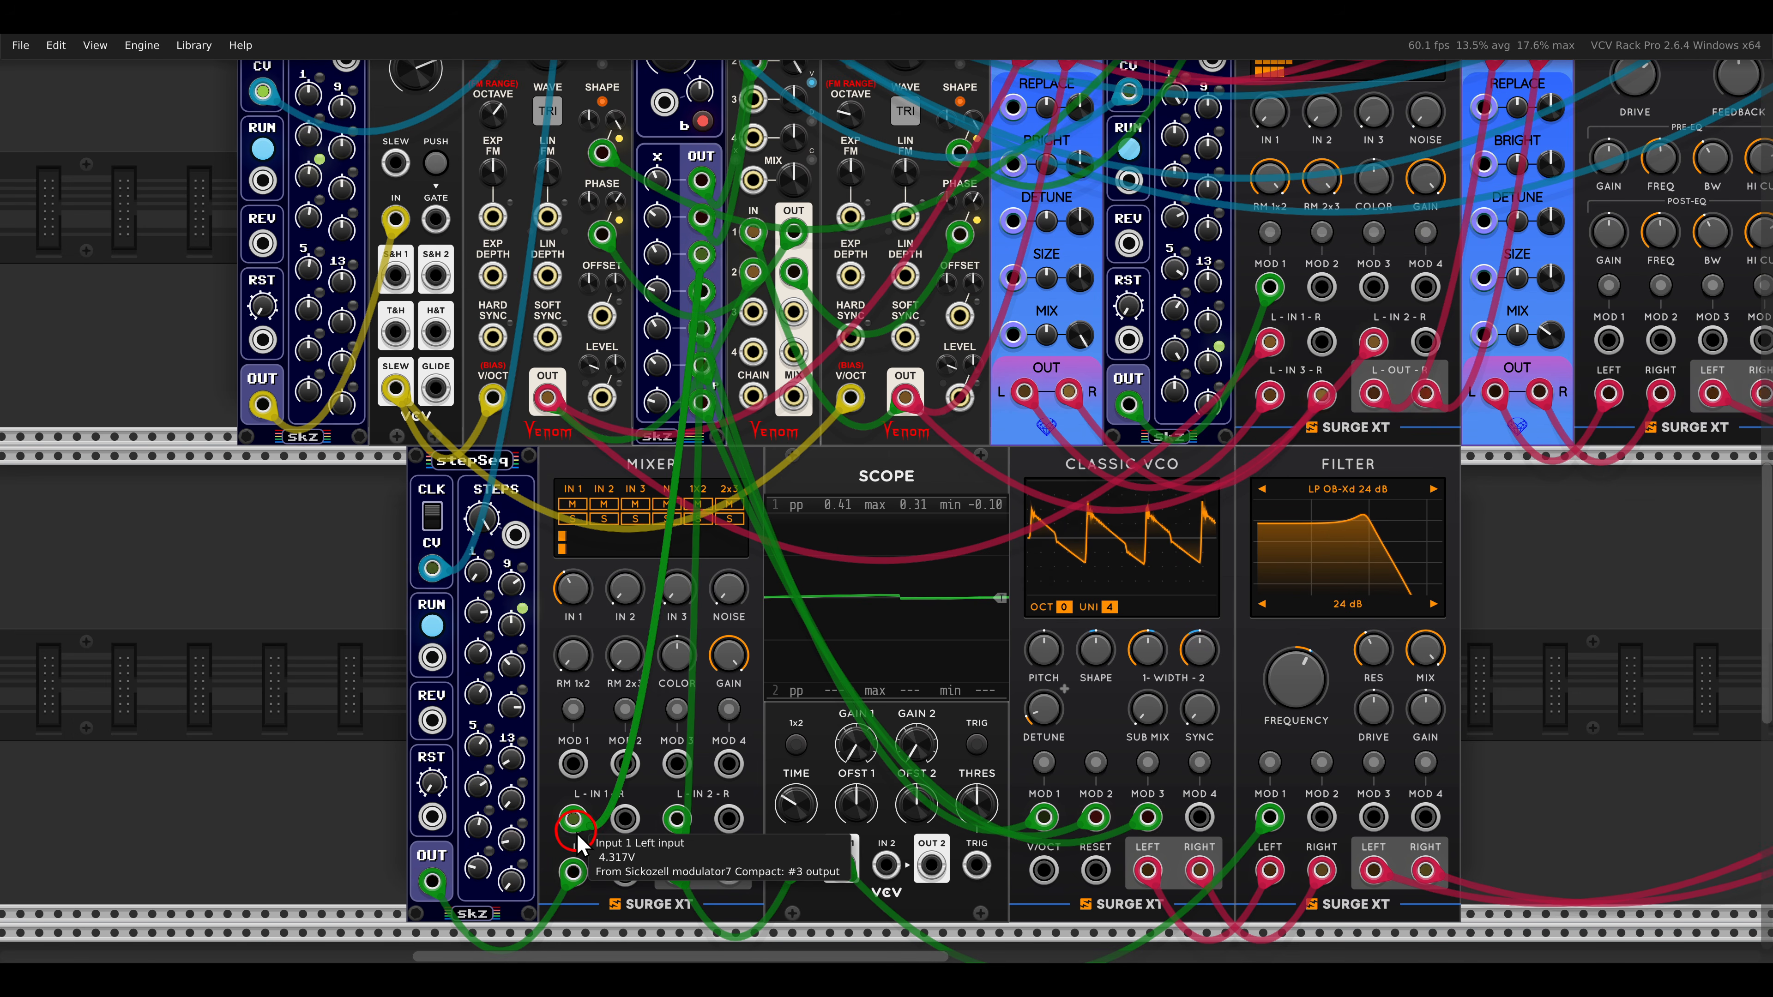
{"action": "left_click_drag", "start_coordinate": [658, 256], "coordinate": [625, 161]}
{"action": "scroll", "coordinate": [614, 508], "scroll_direction": "down", "scroll_amount": 2}
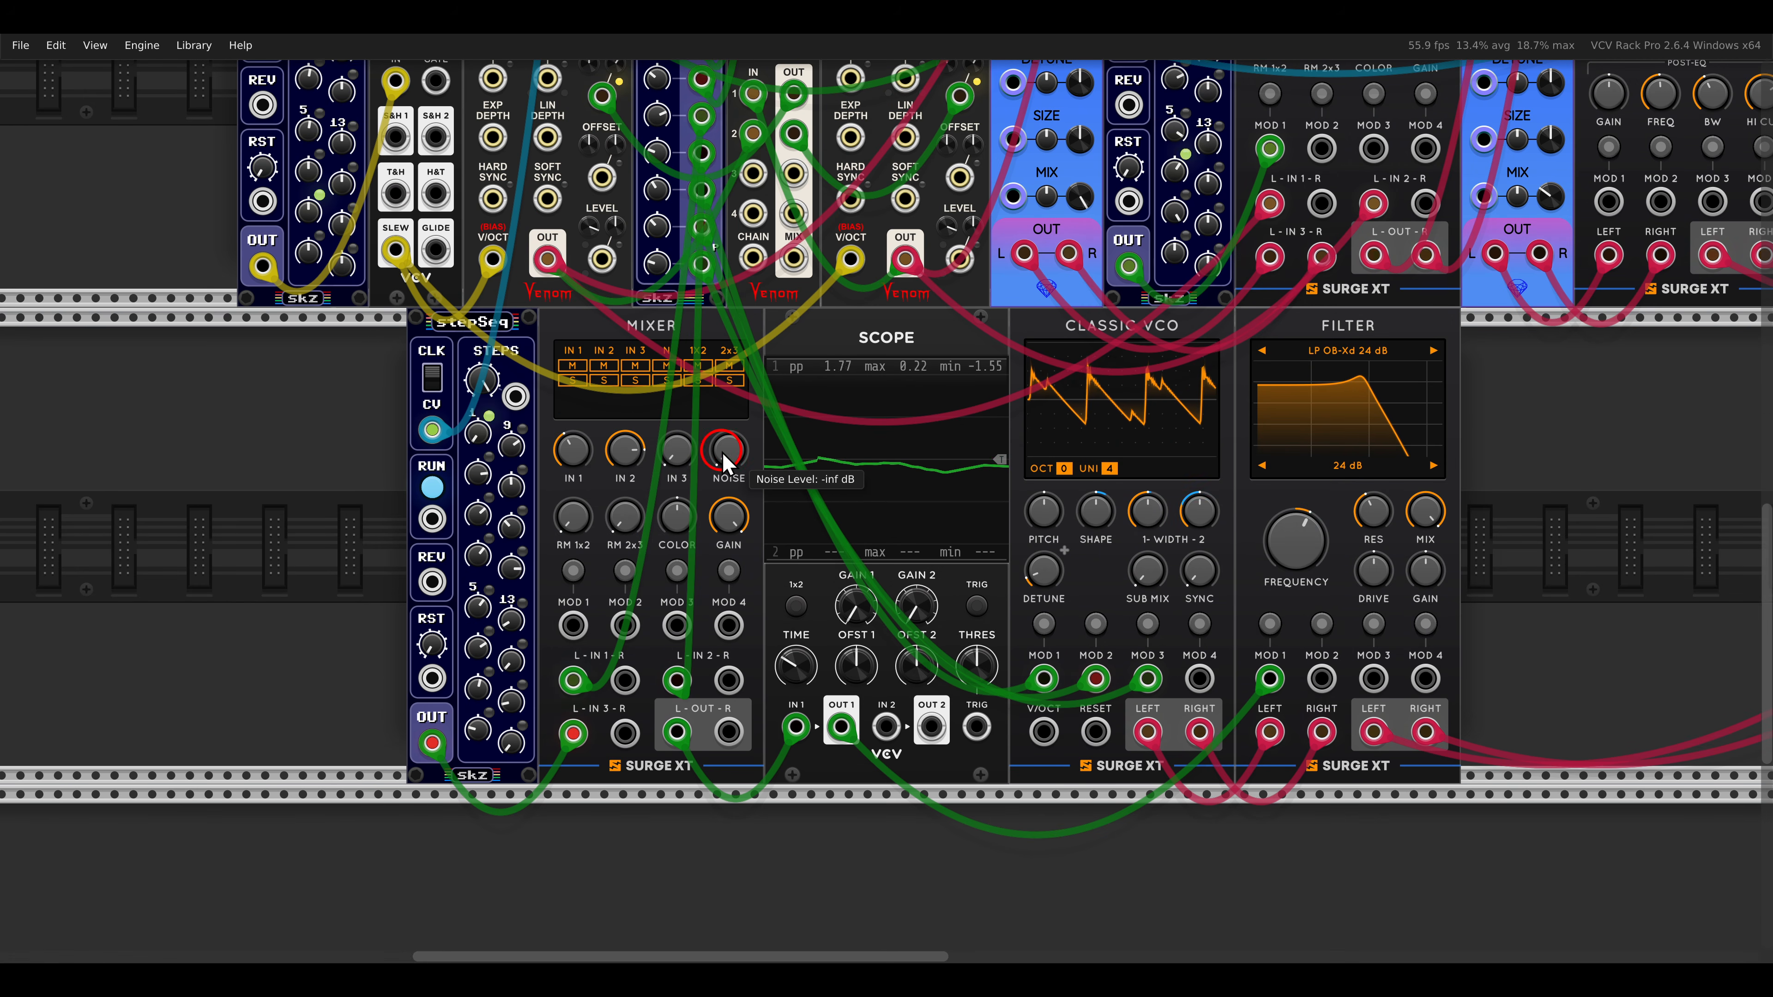
{"action": "left_click_drag", "start_coordinate": [657, 305], "coordinate": [647, 265]}
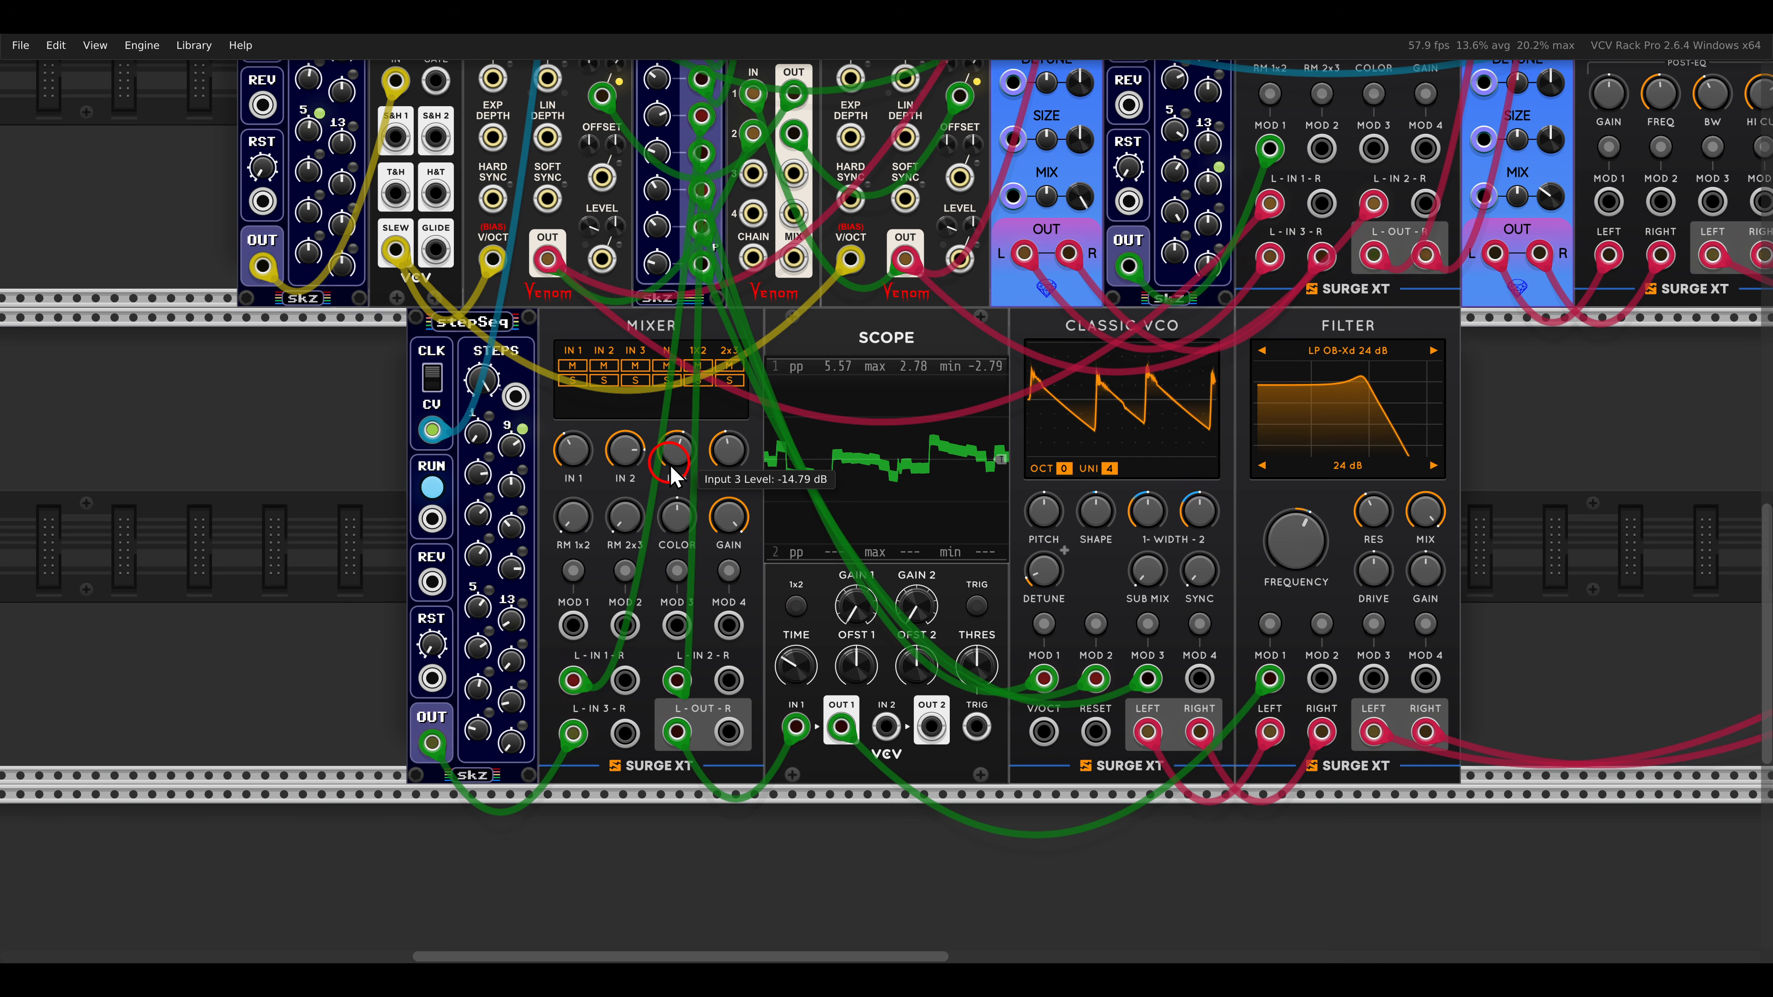
{"action": "left_click_drag", "start_coordinate": [624, 517], "coordinate": [591, 400]}
{"action": "mouse_move", "coordinate": [582, 290]}
{"action": "left_mouse_down"}
{"action": "mouse_move", "coordinate": [582, 181]}
{"action": "mouse_move", "coordinate": [583, 290]}
{"action": "left_mouse_up"}
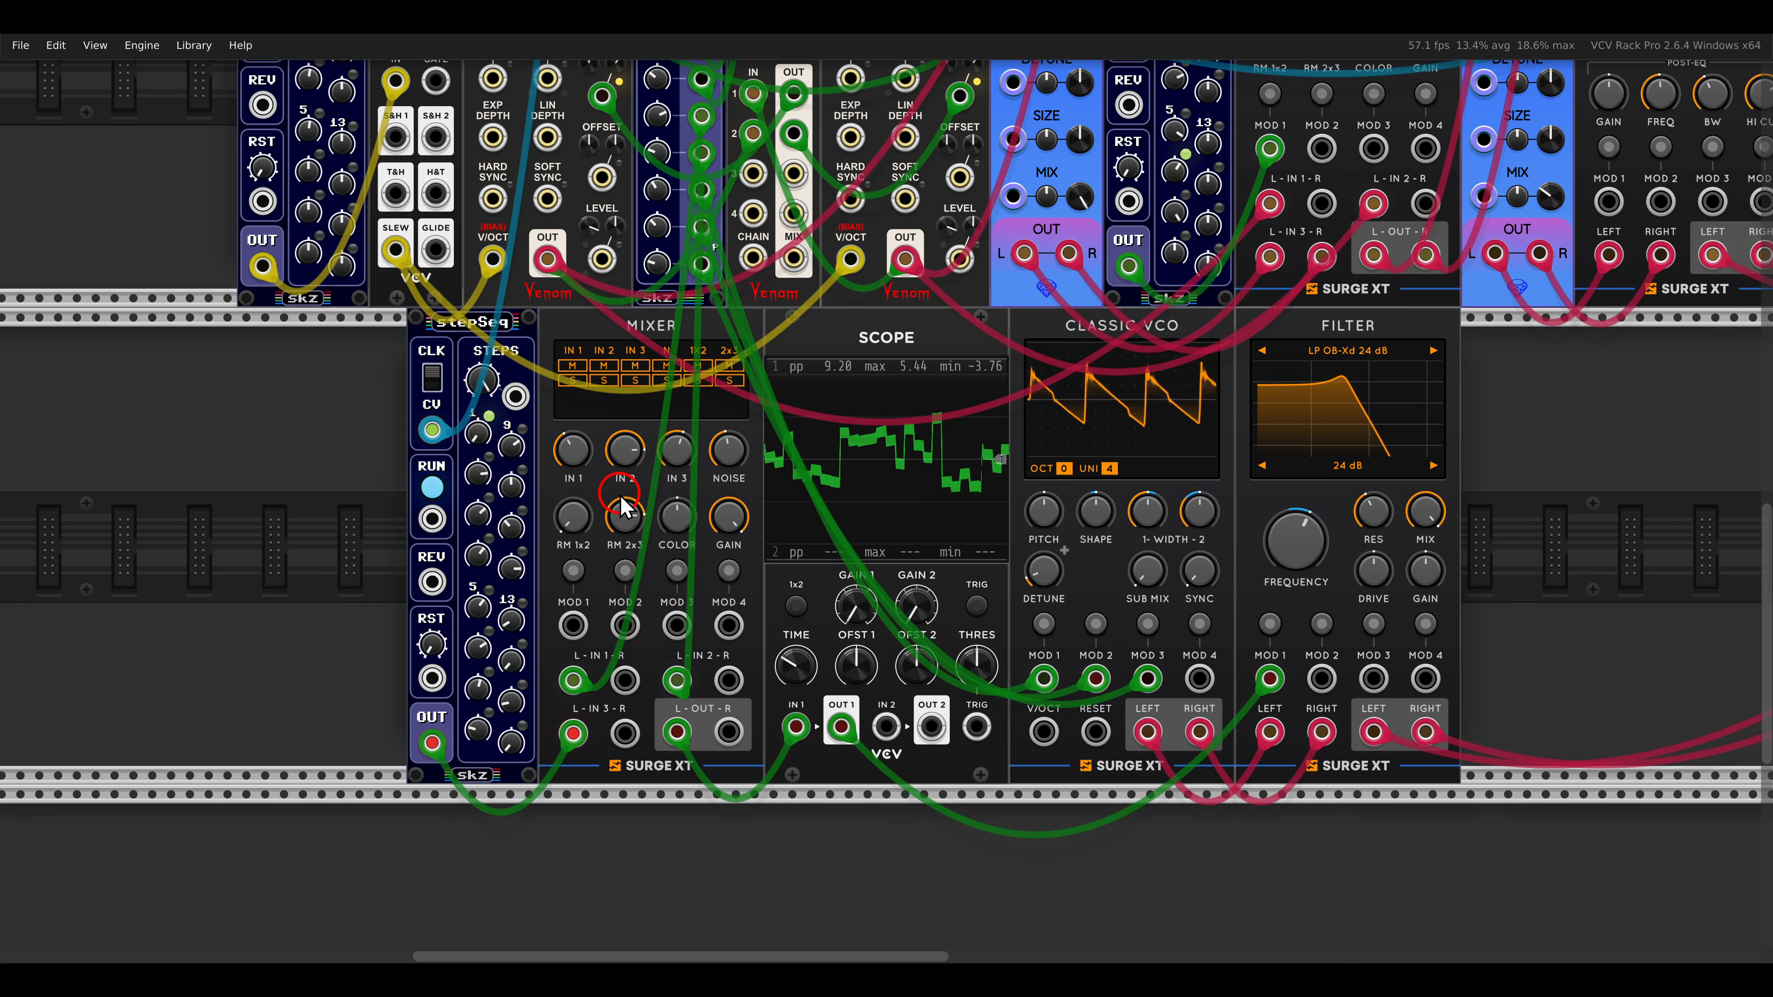
Adjust the third-row Mixer's noise level, lower its noise color and raise RM 1x2 to about -7.7 dB.
{"action": "left_click_drag", "start_coordinate": [728, 452], "coordinate": [698, 405]}
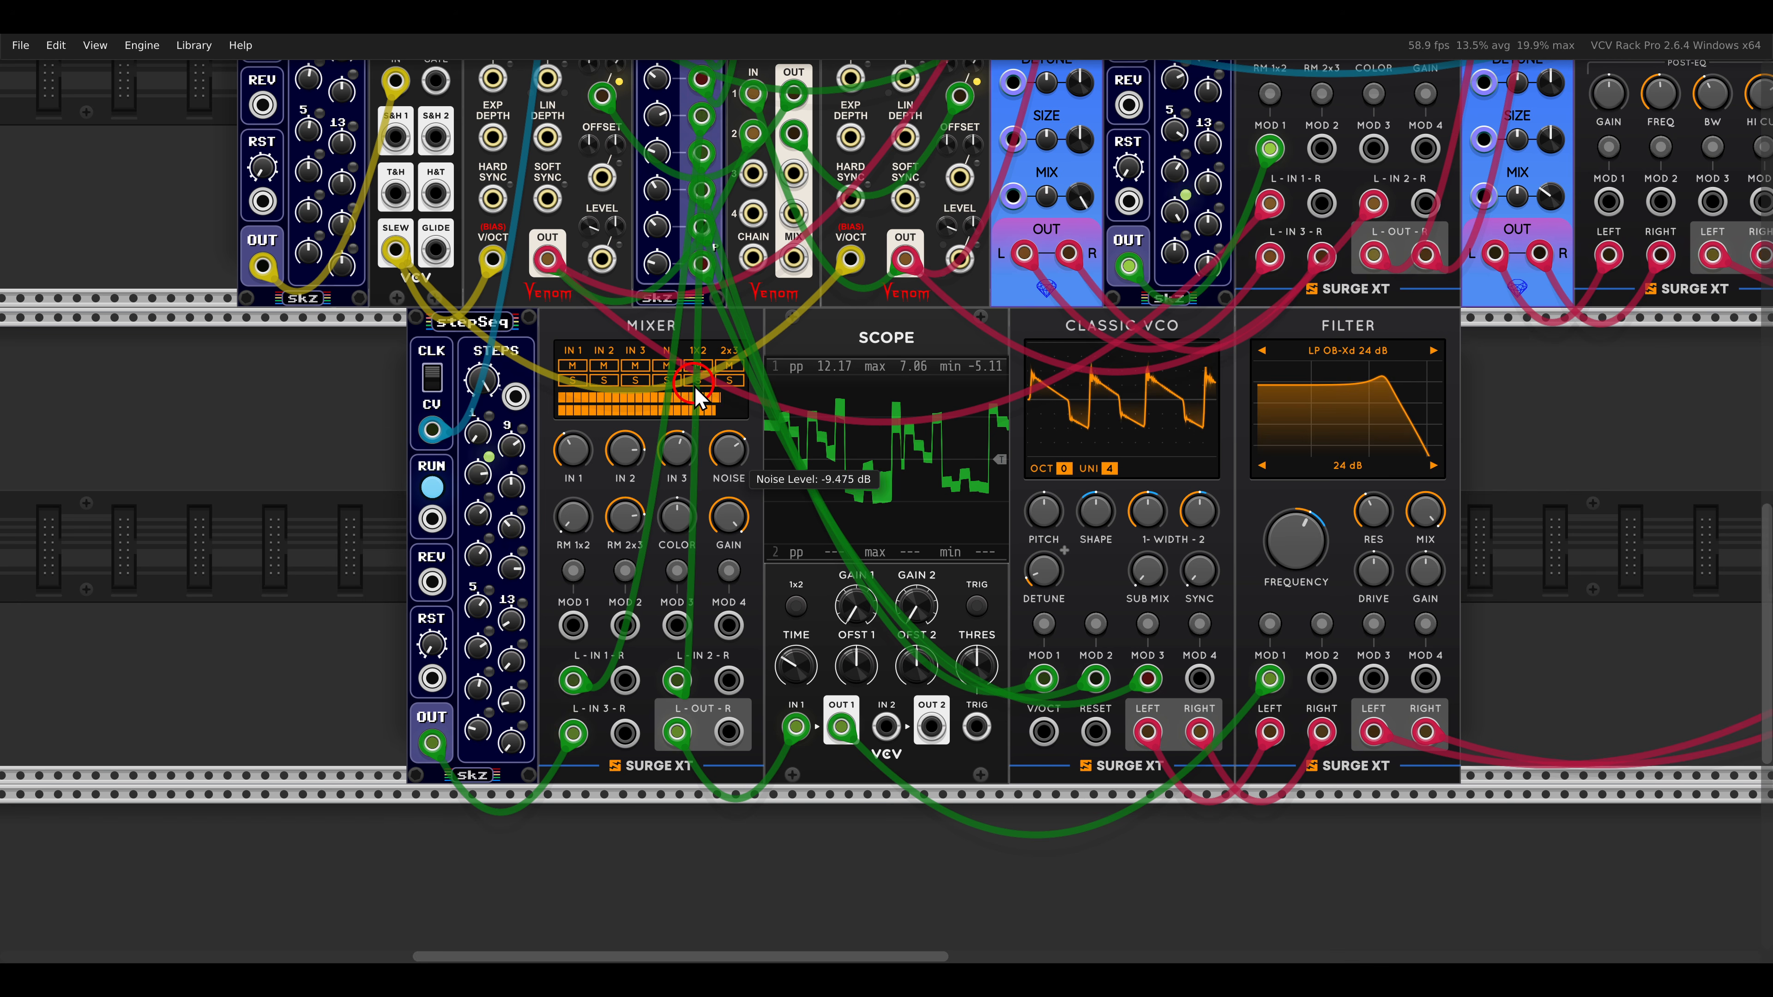
{"action": "left_click_drag", "start_coordinate": [676, 515], "coordinate": [687, 602]}
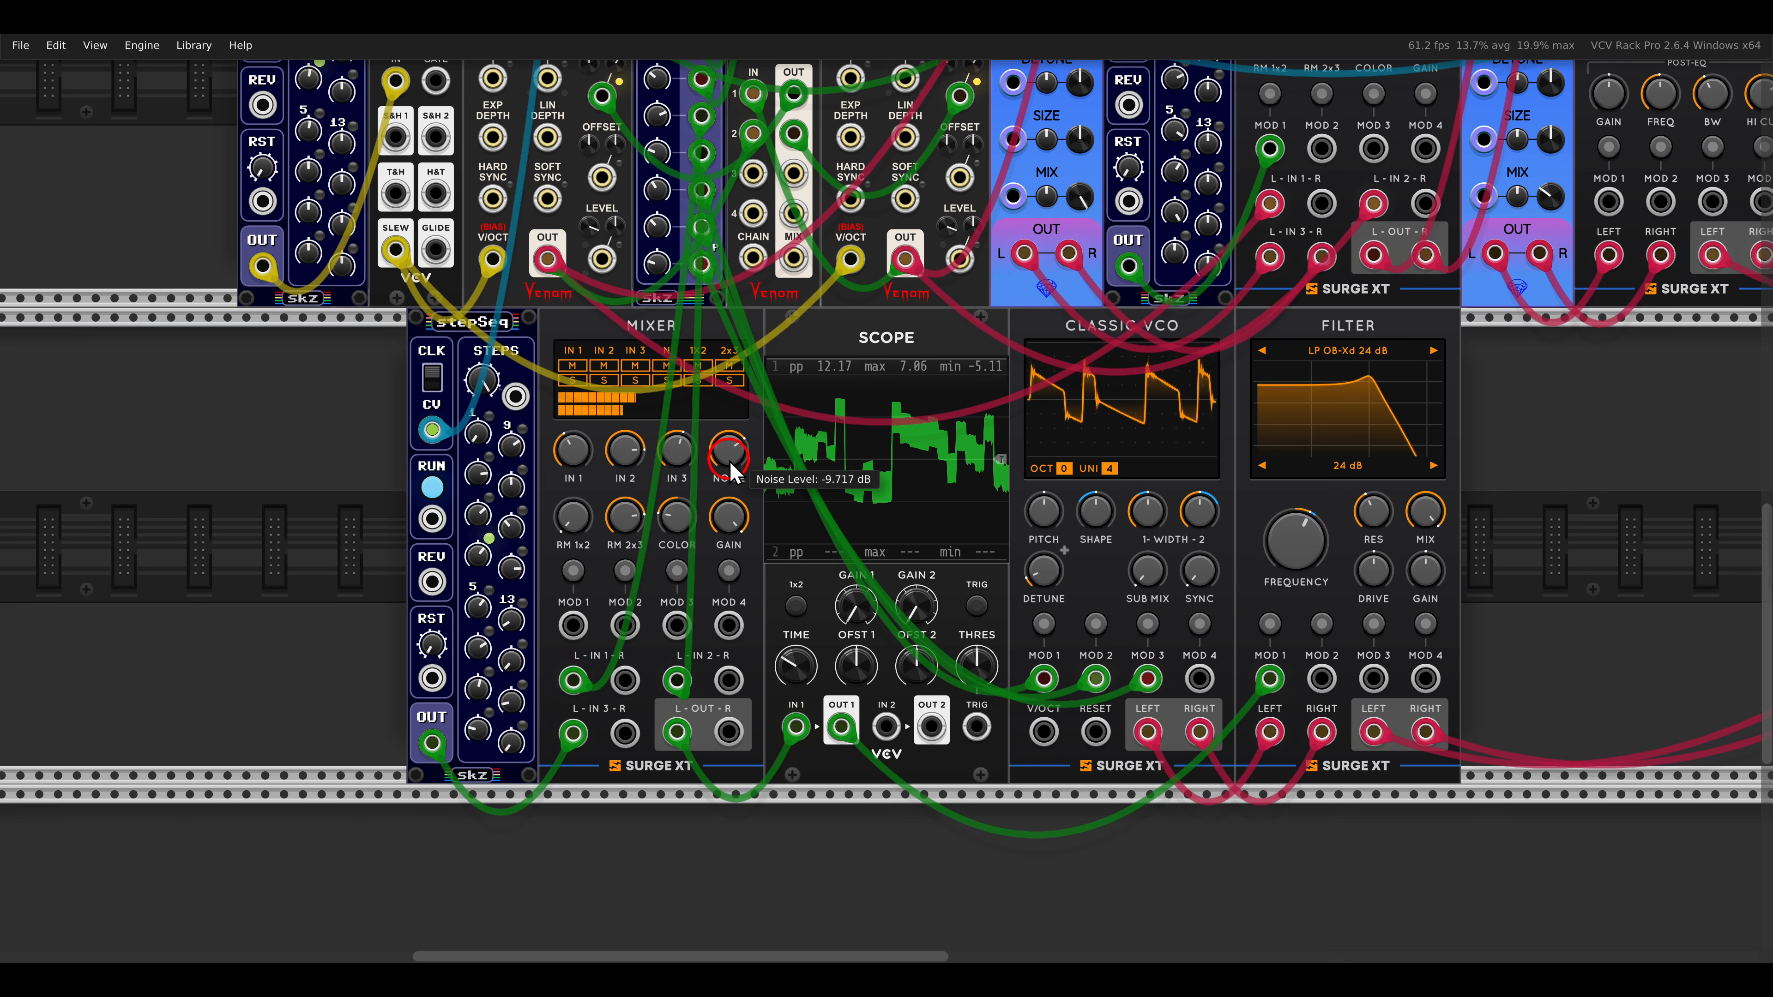
{"action": "left_click_drag", "start_coordinate": [682, 518], "coordinate": [687, 562]}
{"action": "mouse_move", "coordinate": [729, 460]}
{"action": "left_mouse_down"}
{"action": "mouse_move", "coordinate": [726, 419]}
{"action": "mouse_move", "coordinate": [729, 489]}
{"action": "left_mouse_up"}
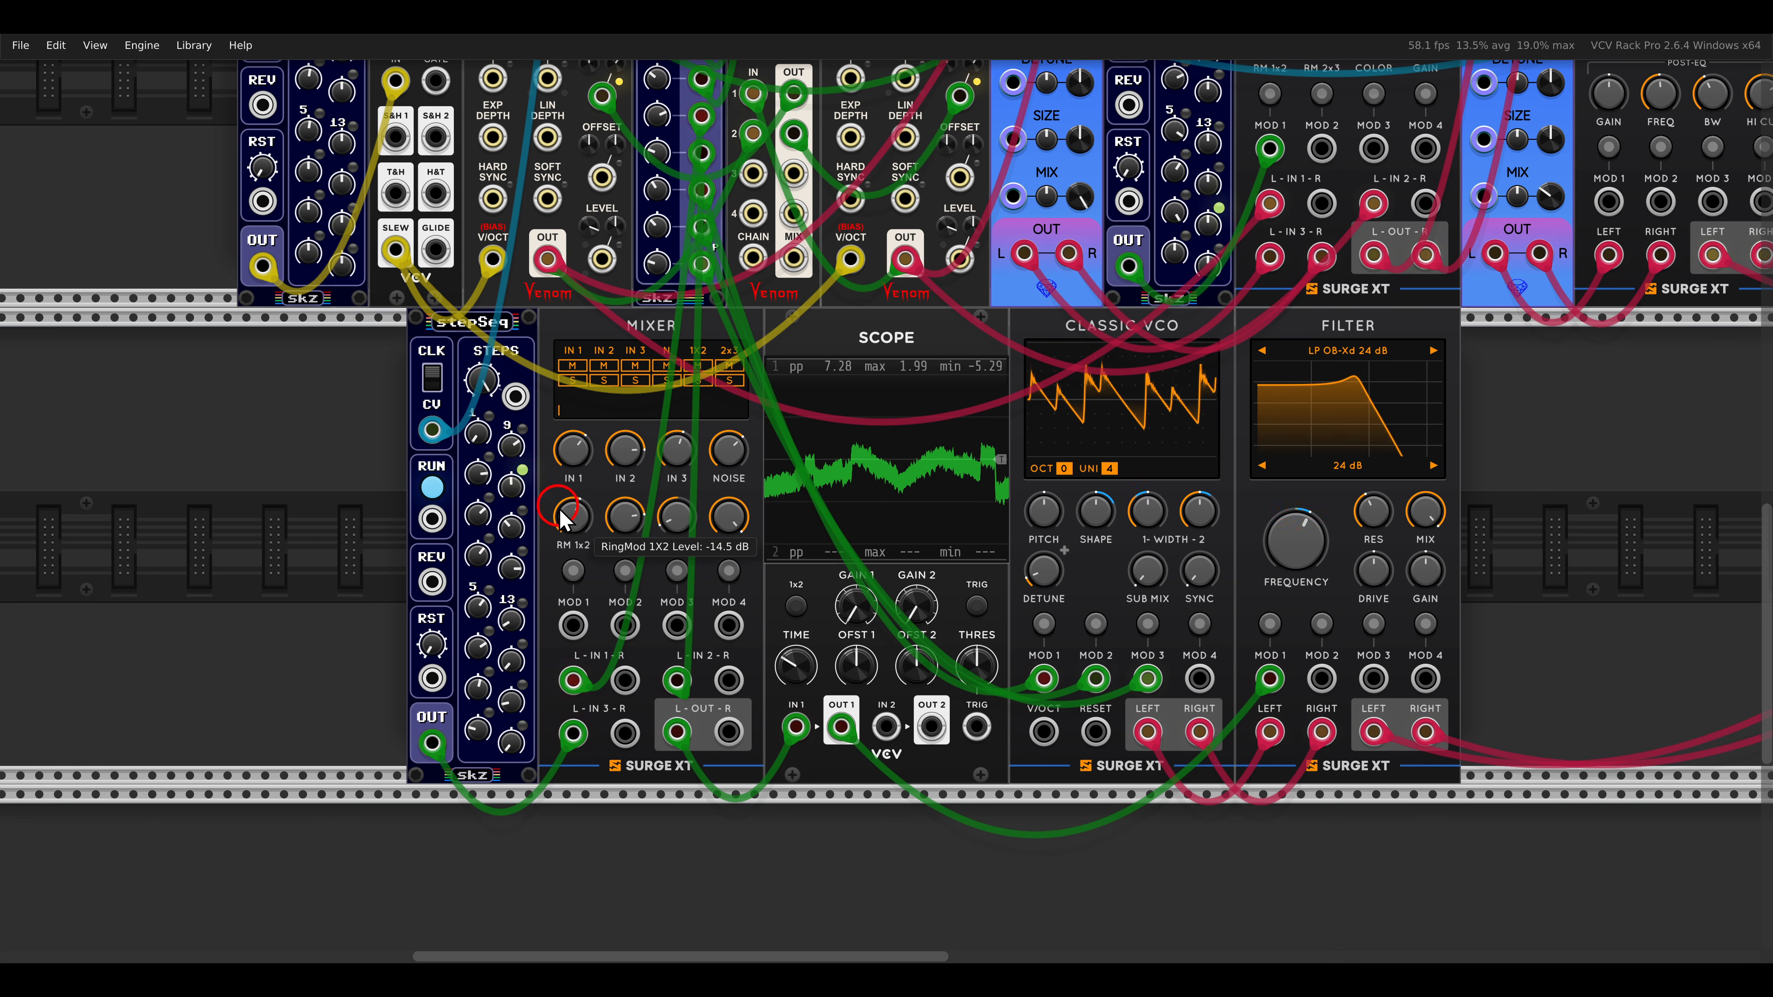
{"action": "left_click_drag", "start_coordinate": [566, 462], "coordinate": [566, 509]}
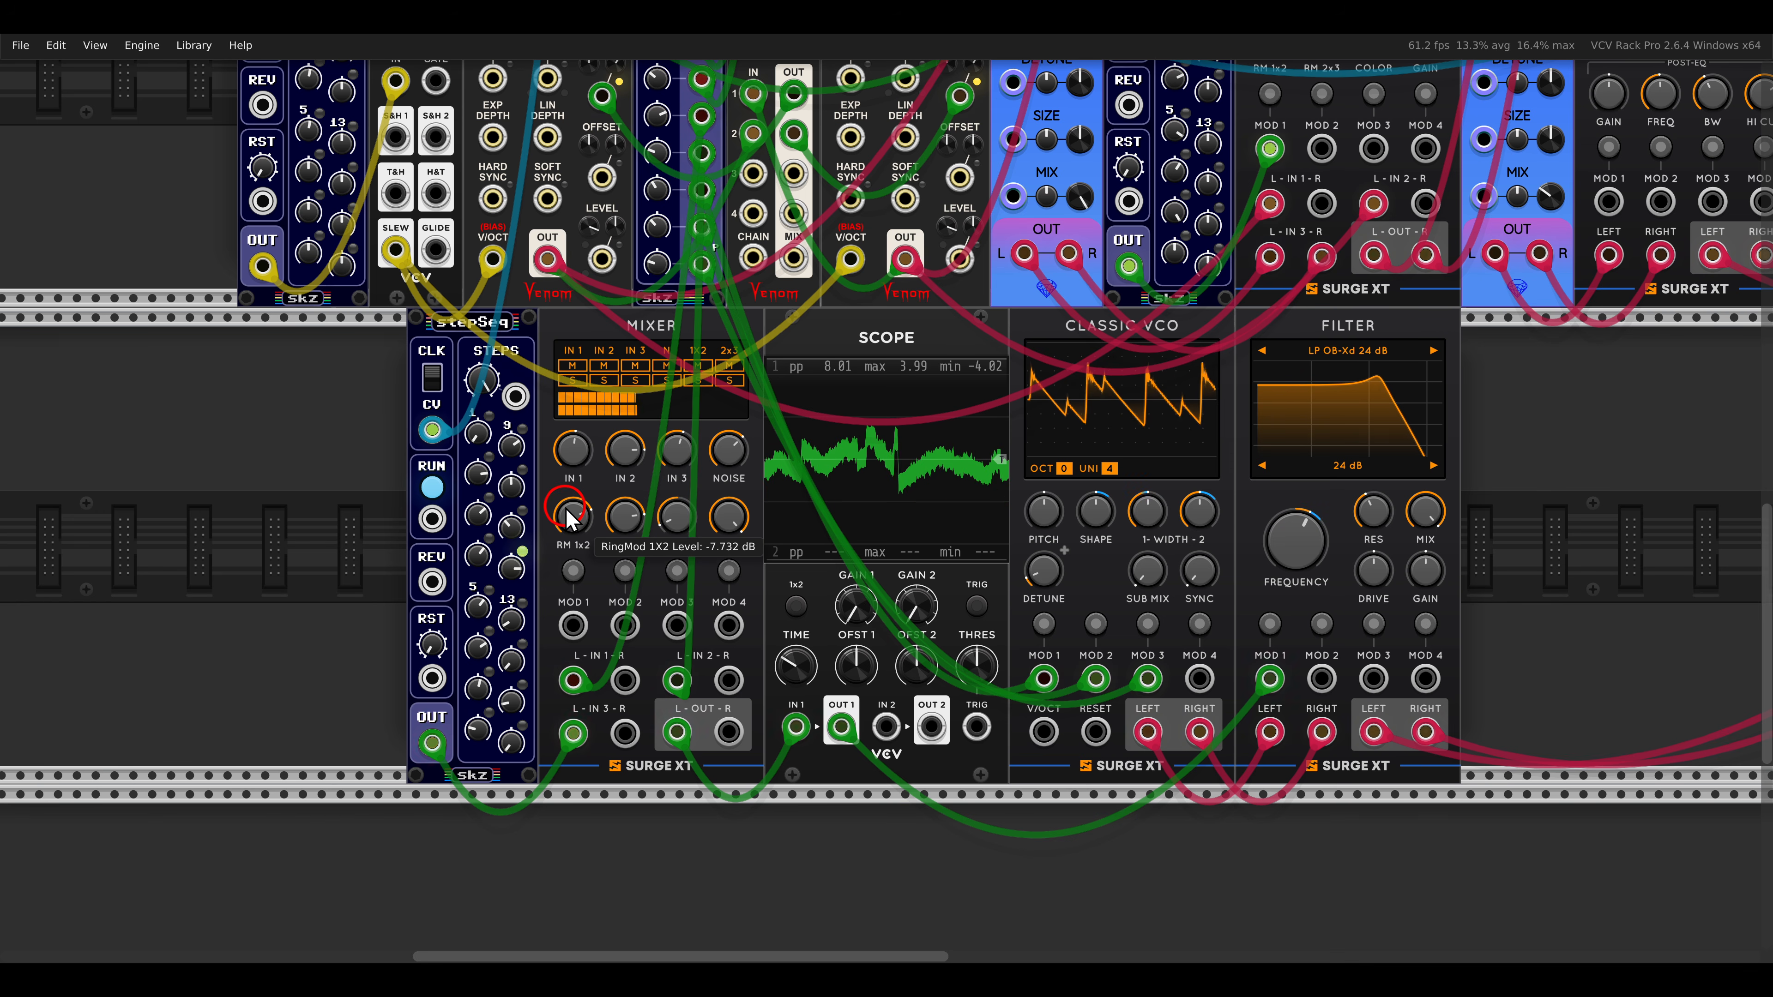
Change the third-row Filter's type to the BP 24 dB bandpass.
{"action": "scroll", "coordinate": [738, 393], "scroll_direction": "down", "scroll_amount": 2}
{"action": "left_click", "coordinate": [562, 380]}
{"action": "left_click_drag", "start_coordinate": [562, 380], "coordinate": [1019, 344]}
{"action": "left_click", "coordinate": [1160, 411]}
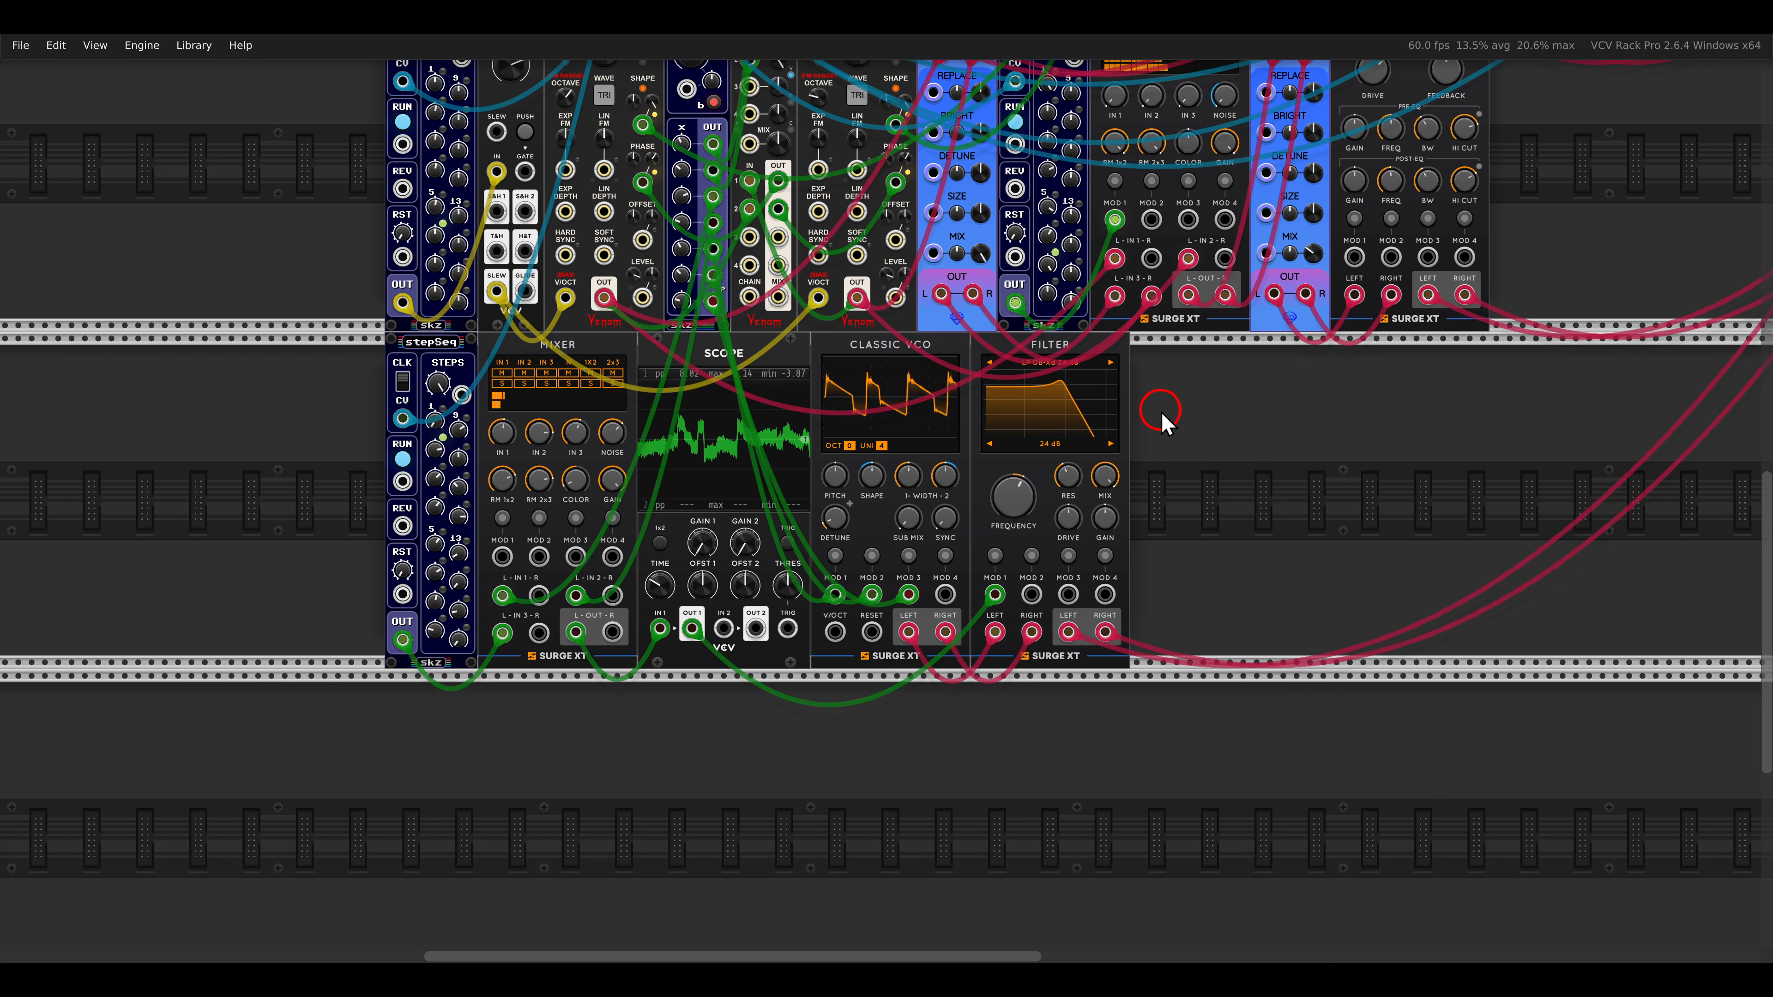
{"action": "left_click", "coordinate": [1066, 478]}
{"action": "scroll", "coordinate": [1067, 458], "scroll_direction": "up", "scroll_amount": 3}
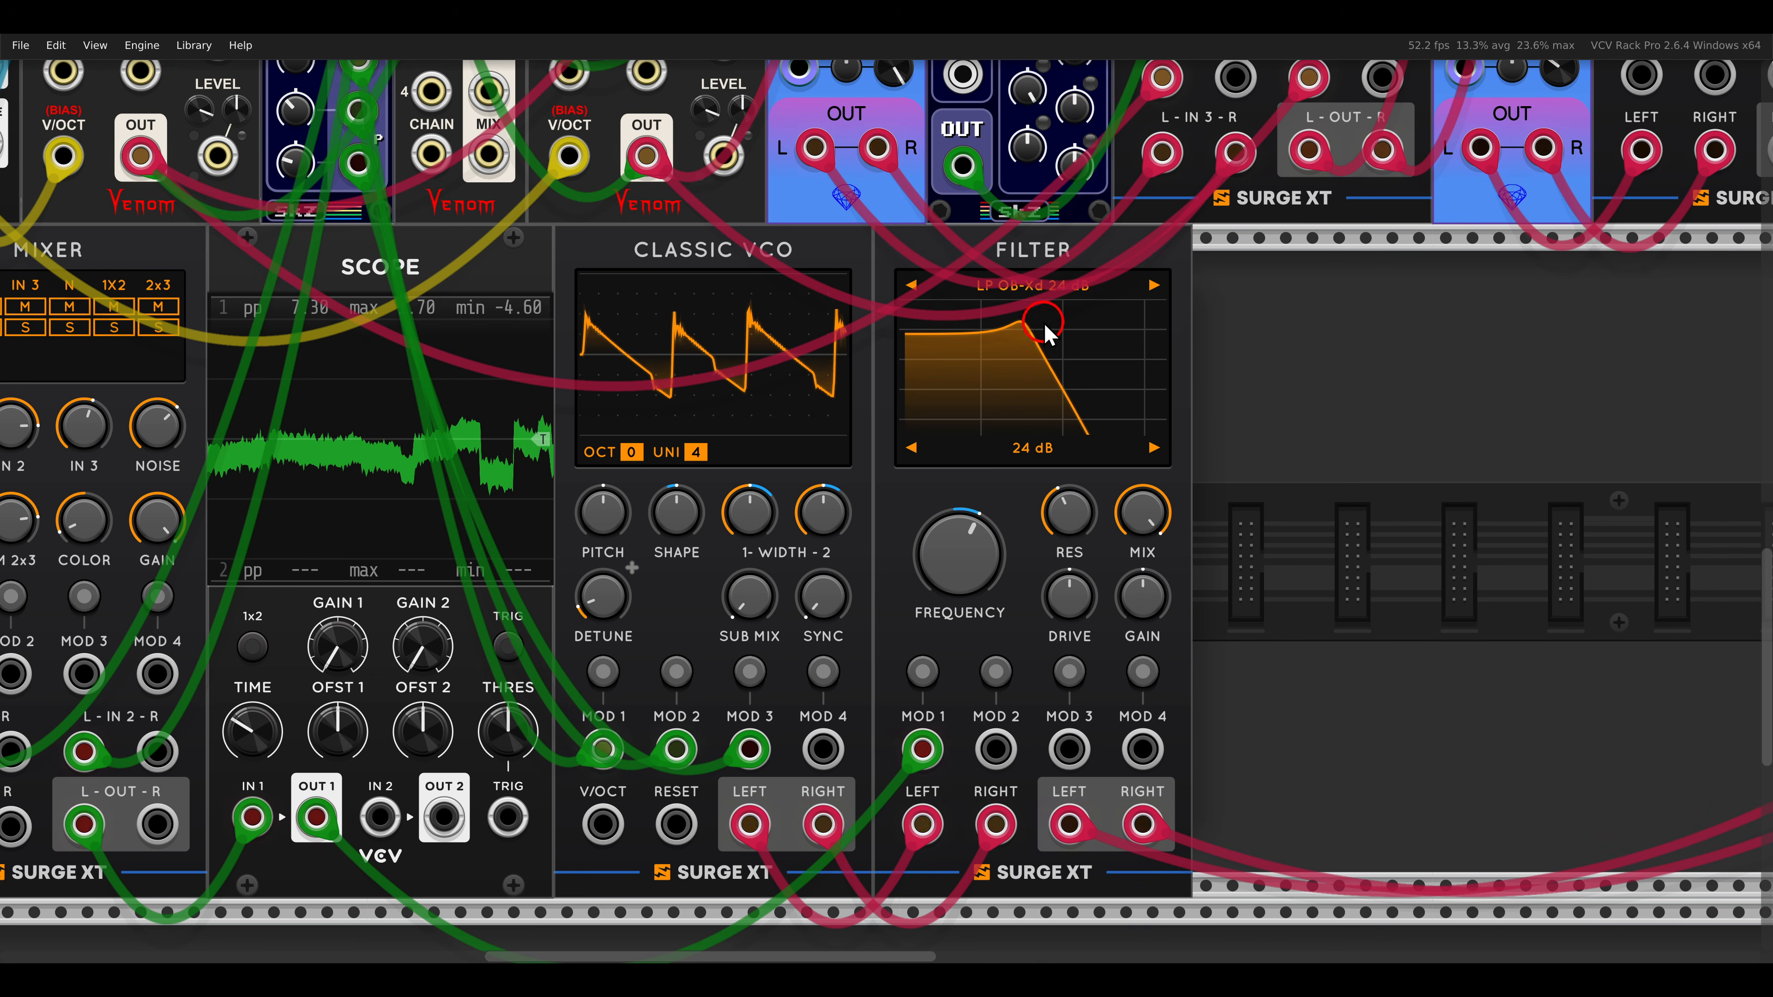
{"action": "left_click", "coordinate": [1030, 284]}
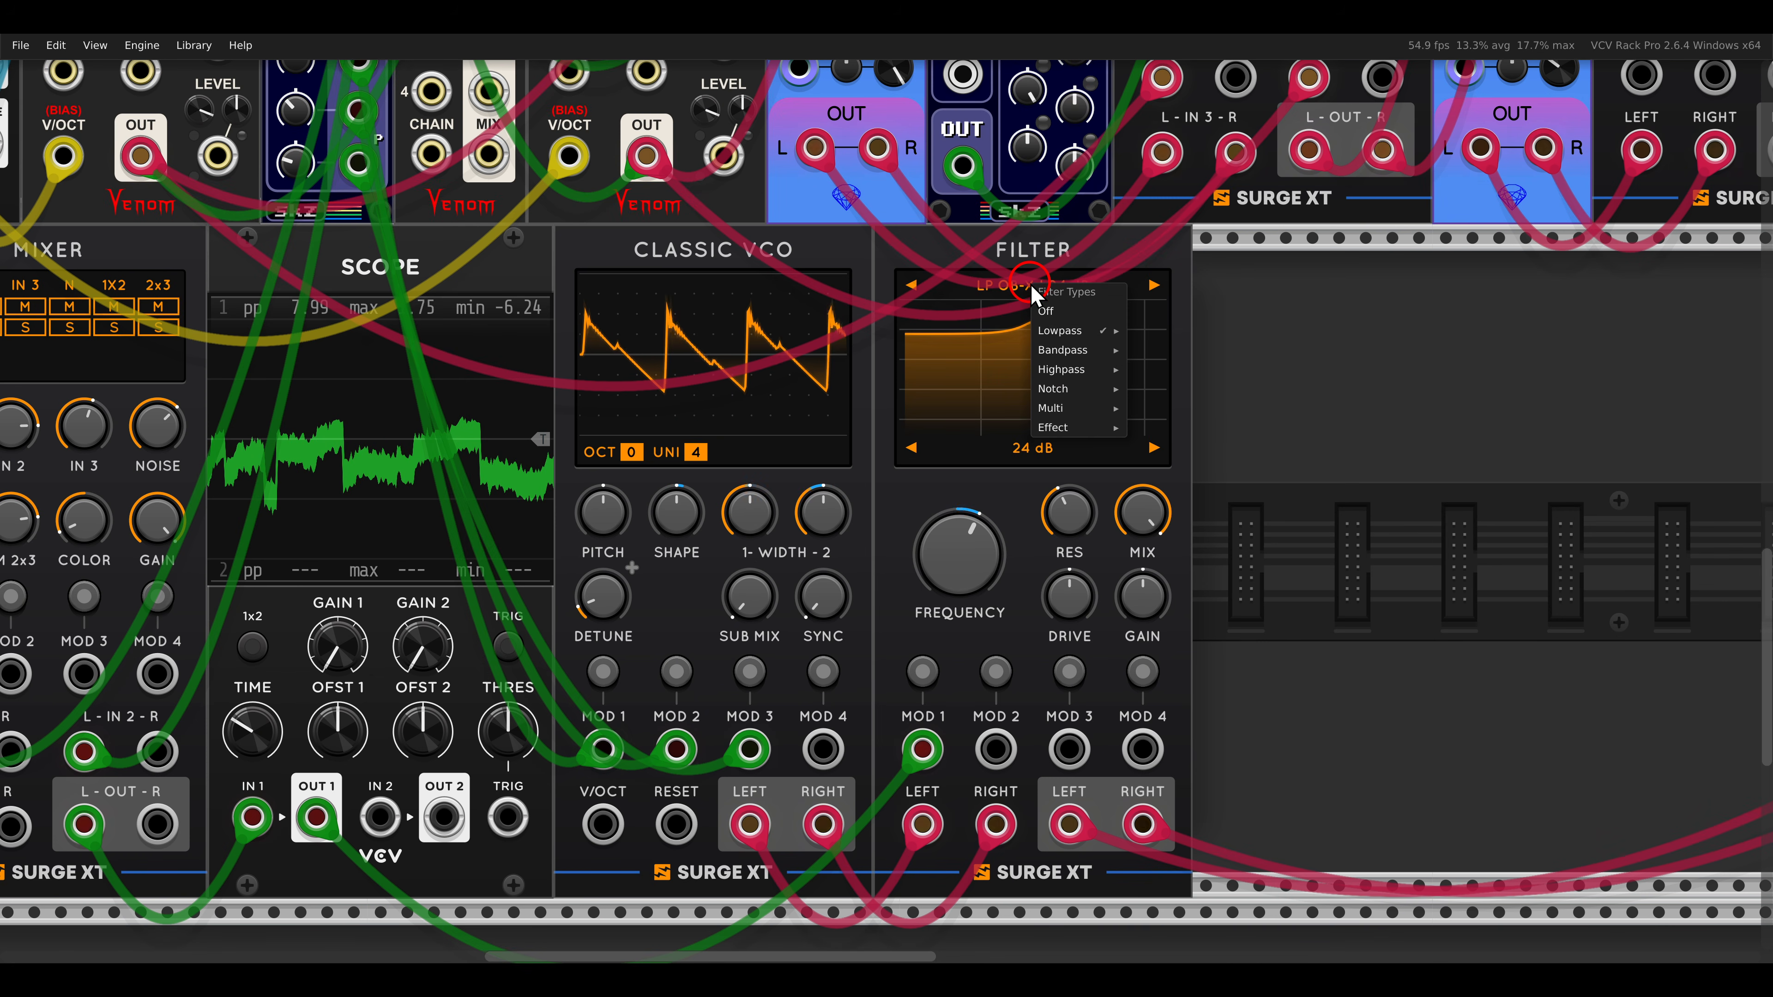
{"action": "mouse_move", "coordinate": [1061, 343]}
{"action": "left_click", "coordinate": [1159, 365]}
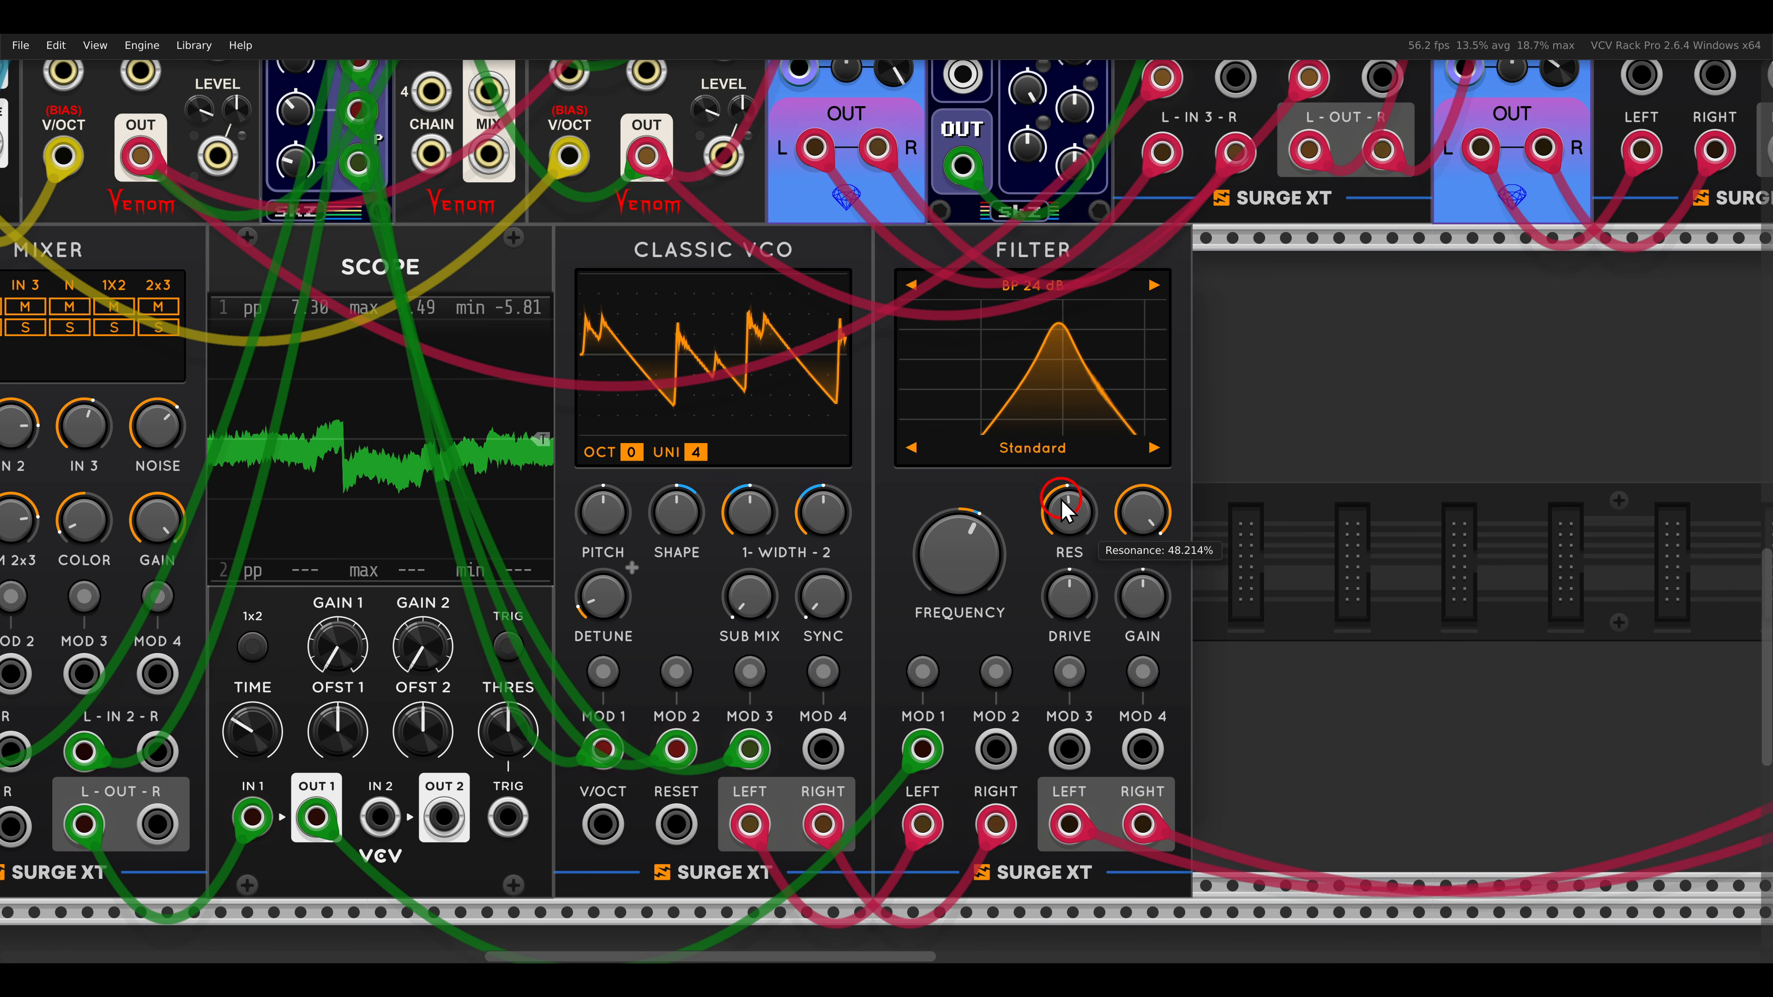
Adjust the bandpass Filter's resonance and increase the MOD 1 modulation of its Frequency.
{"action": "left_click_drag", "start_coordinate": [1065, 511], "coordinate": [1058, 491]}
{"action": "left_click", "coordinate": [923, 677]}
{"action": "left_click_drag", "start_coordinate": [952, 574], "coordinate": [952, 556]}
{"action": "left_click", "coordinate": [922, 681]}
Search the module library for delay and add the Surge XT Delay after the third-row Filter.
{"action": "scroll", "coordinate": [939, 582], "scroll_direction": "down", "scroll_amount": 3}
{"action": "scroll", "coordinate": [938, 582], "scroll_direction": "up", "scroll_amount": 1}
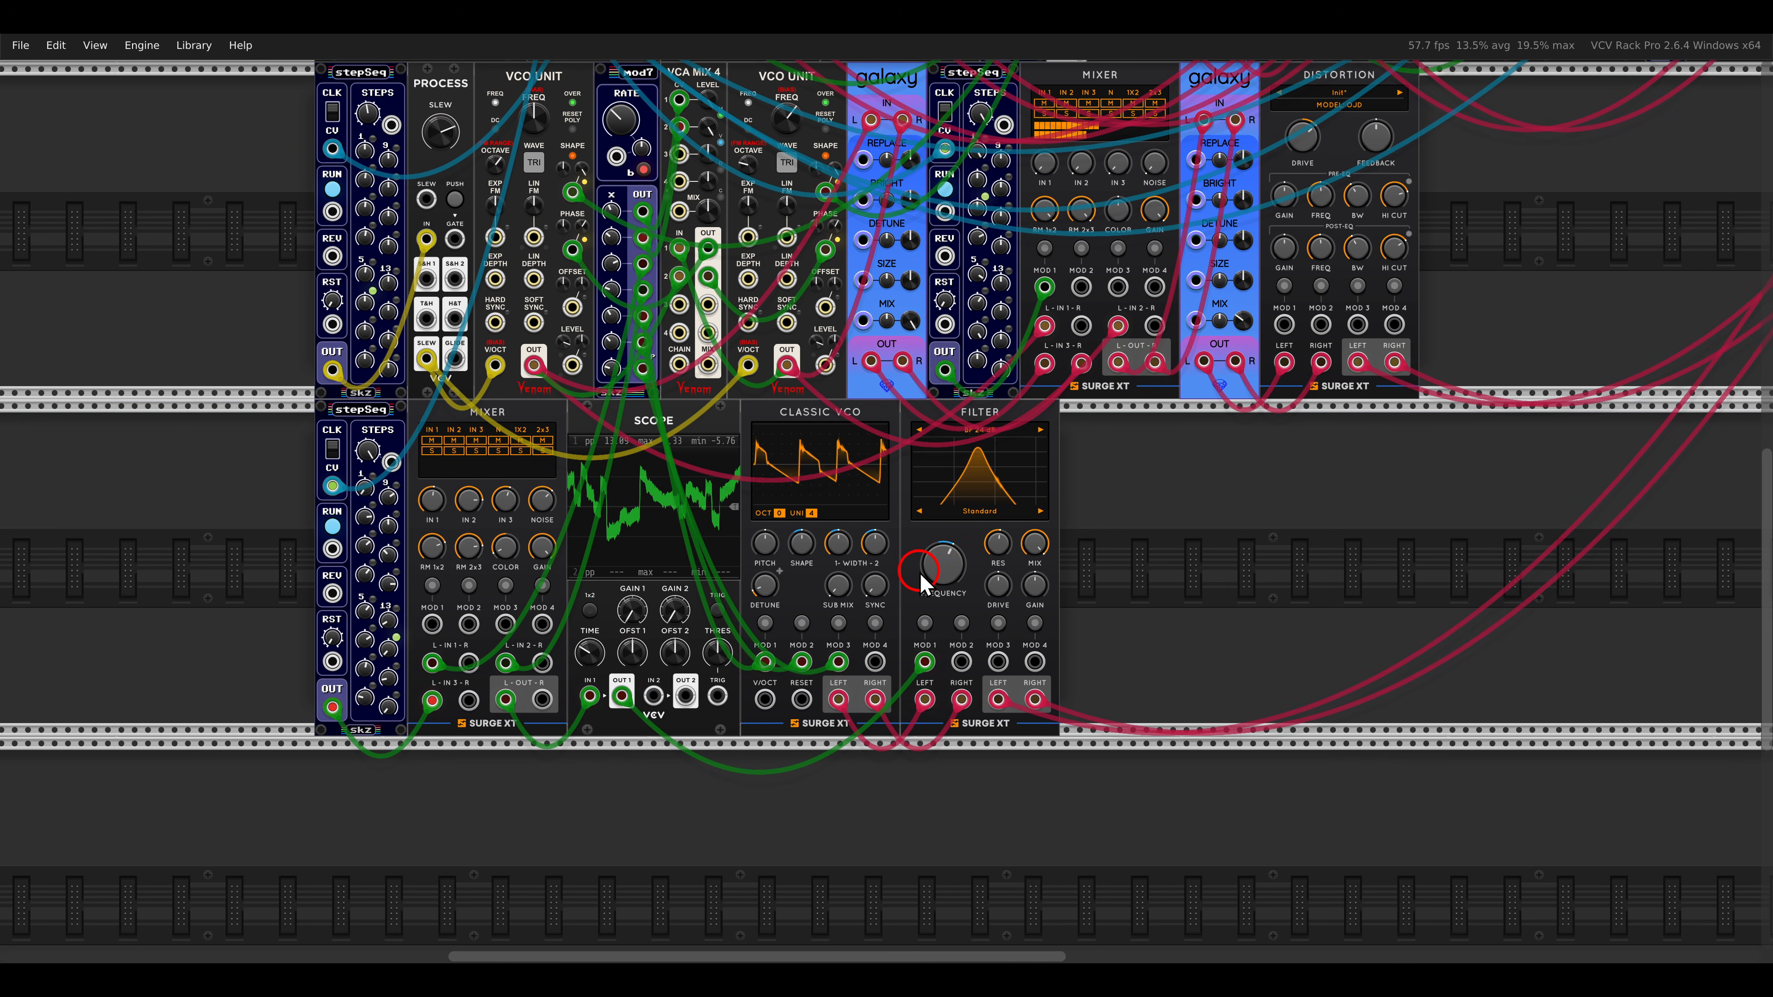
{"action": "left_click_drag", "start_coordinate": [1337, 449], "coordinate": [843, 629]}
{"action": "right_click", "coordinate": [843, 630]}
{"action": "type", "text": "dela"}
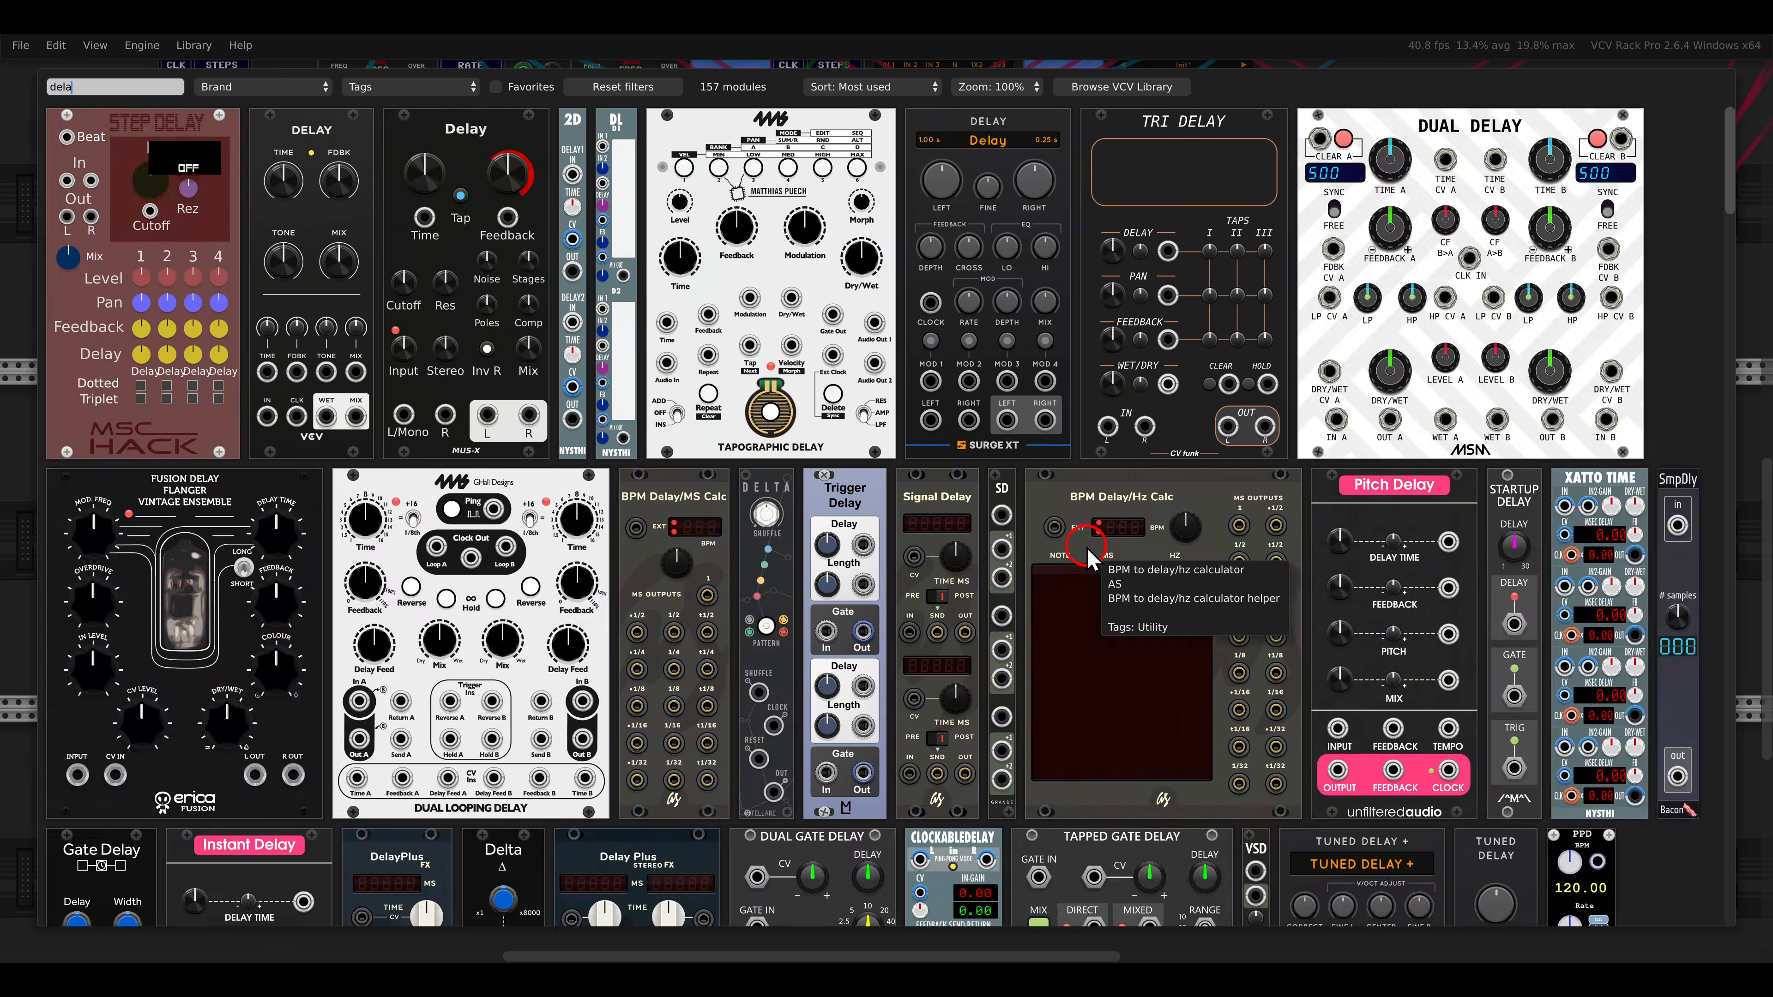
{"action": "type", "text": "y"}
{"action": "left_click", "coordinate": [983, 225]}
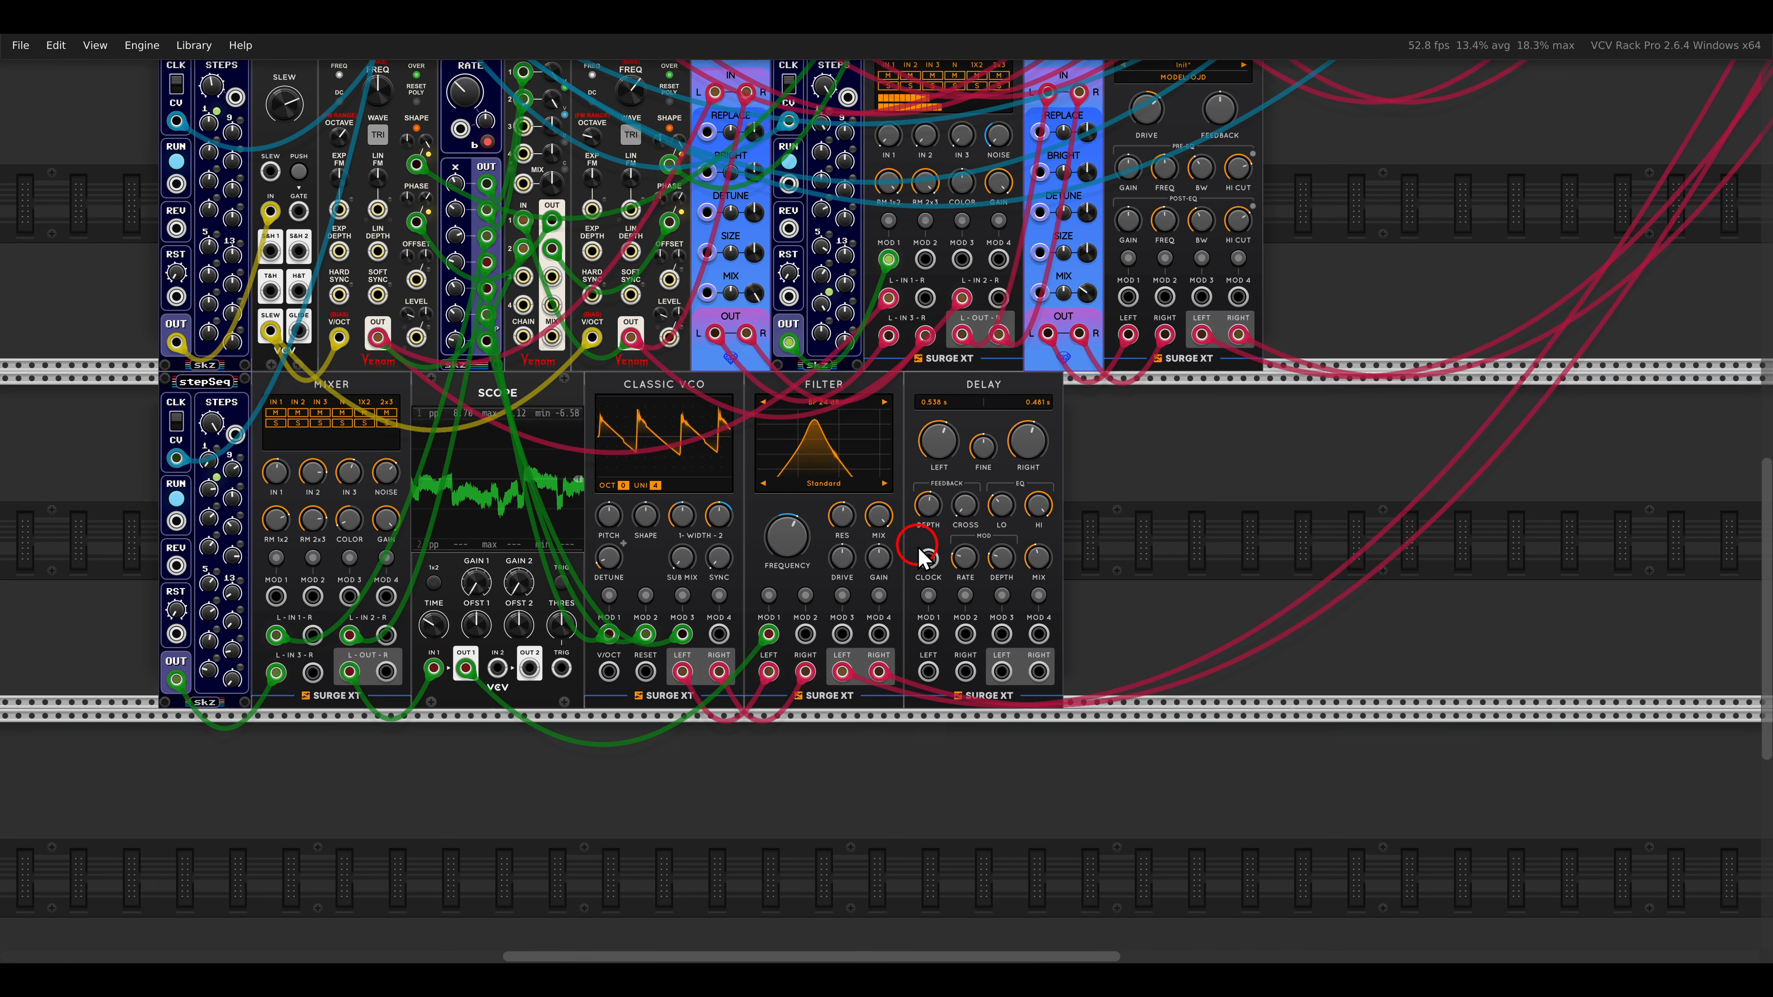
Patch the CLKD's master clock output into the Delay's CLOCK input.
{"action": "left_click_drag", "start_coordinate": [929, 564], "coordinate": [466, 152]}
{"action": "scroll", "coordinate": [929, 565], "scroll_direction": "up", "scroll_amount": 5}
{"action": "scroll", "coordinate": [466, 153], "scroll_direction": "up", "scroll_amount": 2}
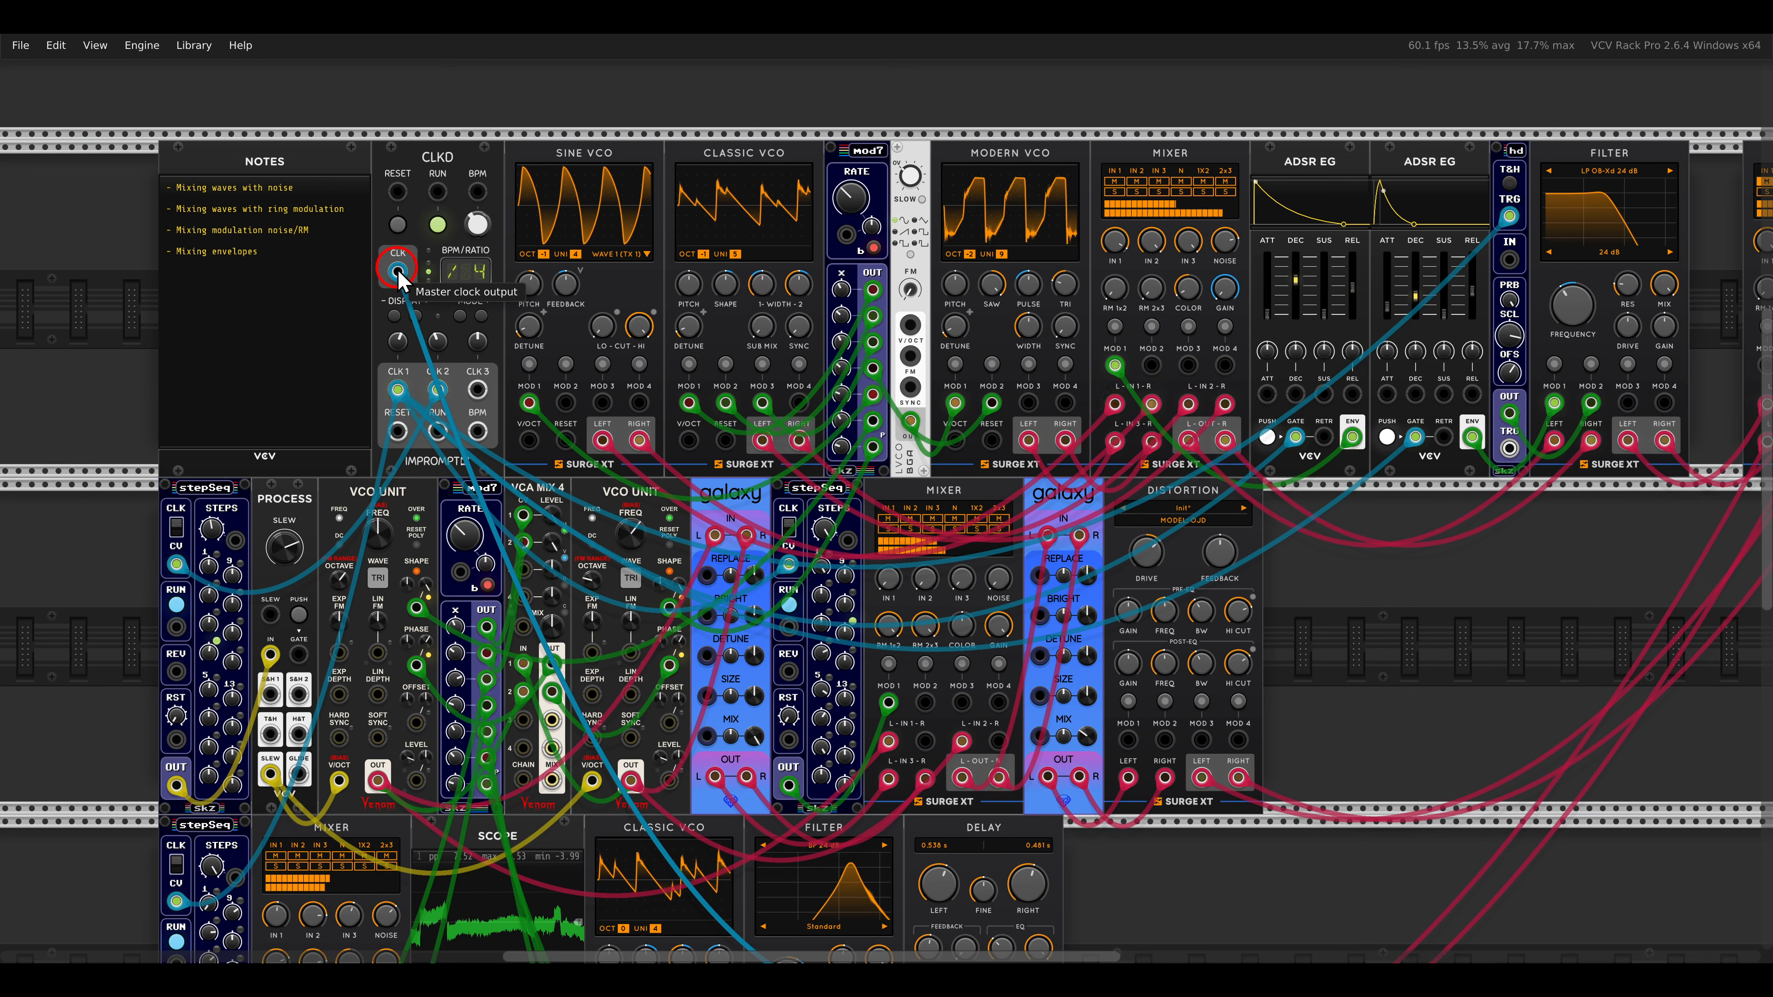
{"action": "scroll", "coordinate": [398, 269], "scroll_direction": "down", "scroll_amount": 8}
{"action": "scroll", "coordinate": [398, 268], "scroll_direction": "down", "scroll_amount": 1}
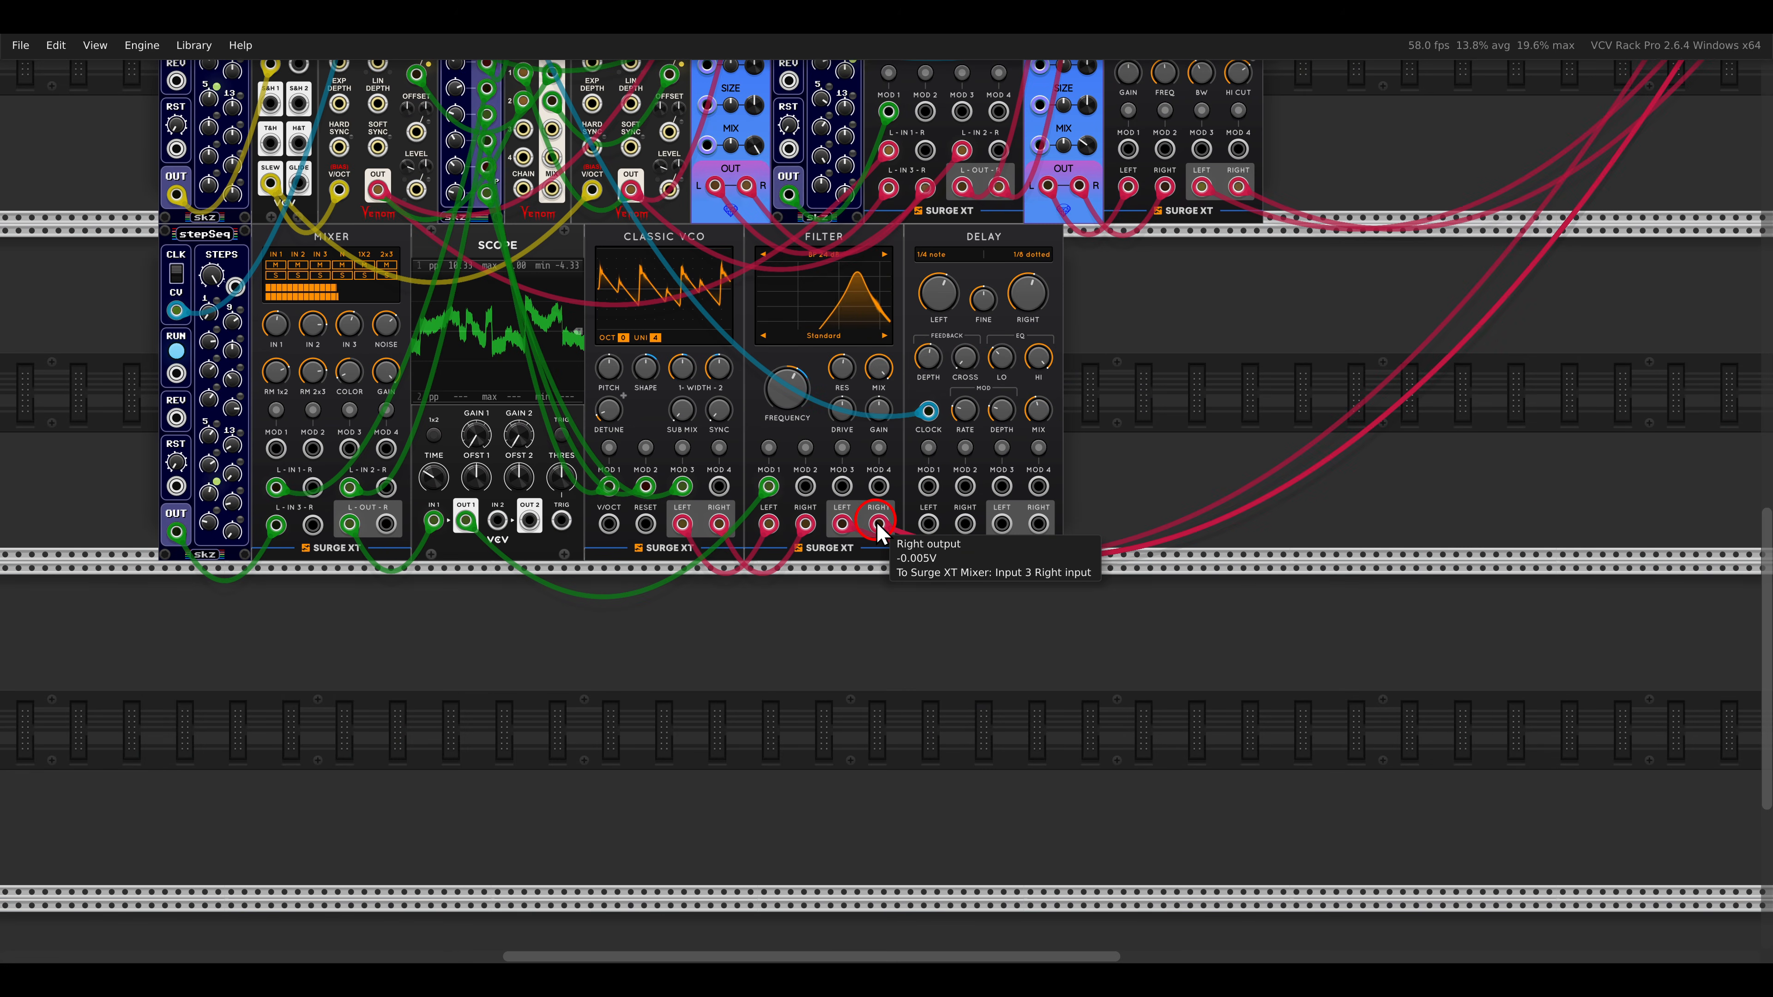
Insert the Delay into the signal path: move the Filter's output cables to the Delay's outputs and patch the Filter into the Delay's inputs.
{"action": "left_click_drag", "start_coordinate": [877, 524], "coordinate": [860, 529]}
{"action": "left_click_drag", "start_coordinate": [843, 527], "coordinate": [1001, 525]}
{"action": "key", "text": "ctrl+z"}
{"action": "left_click_drag", "start_coordinate": [879, 525], "coordinate": [1038, 525]}
{"action": "scroll", "coordinate": [901, 521], "scroll_direction": "up", "scroll_amount": 3}
{"action": "right_click", "coordinate": [782, 532]}
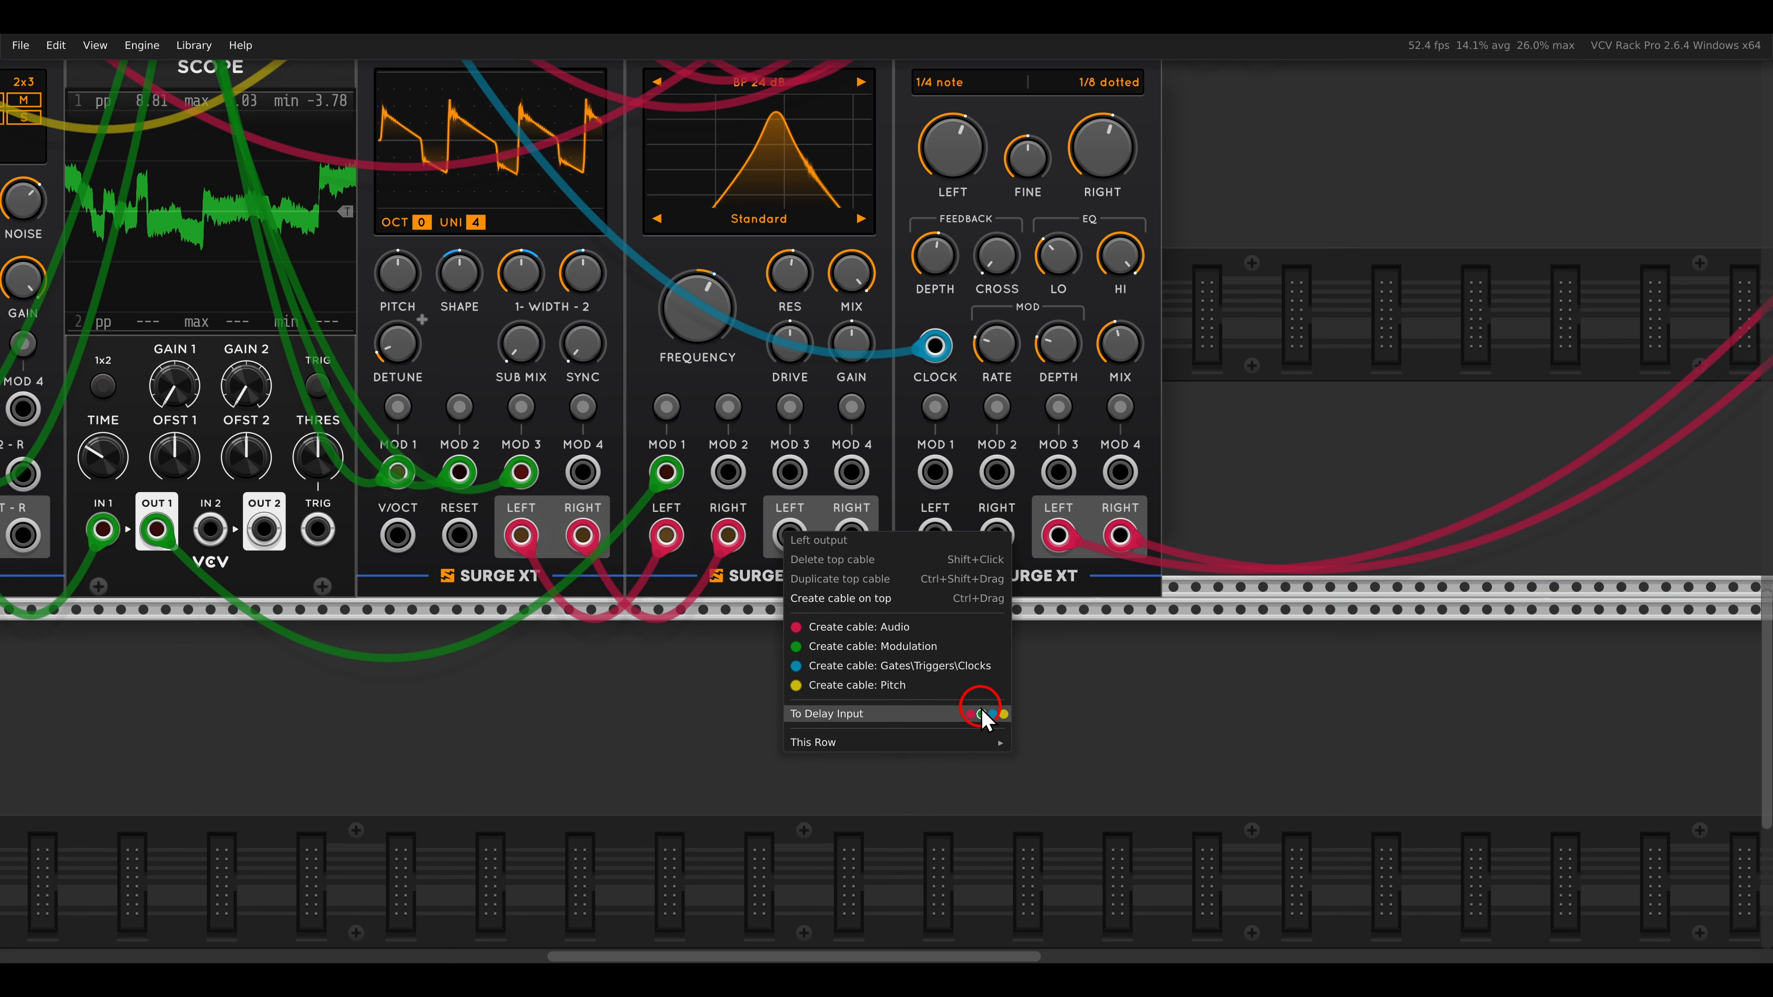
{"action": "left_click", "coordinate": [974, 715]}
Raise the Delay's low cut to about 873 Hz and the third-row Filter's gain to about 4.7 dB.
{"action": "left_click_drag", "start_coordinate": [1055, 271], "coordinate": [1040, 214]}
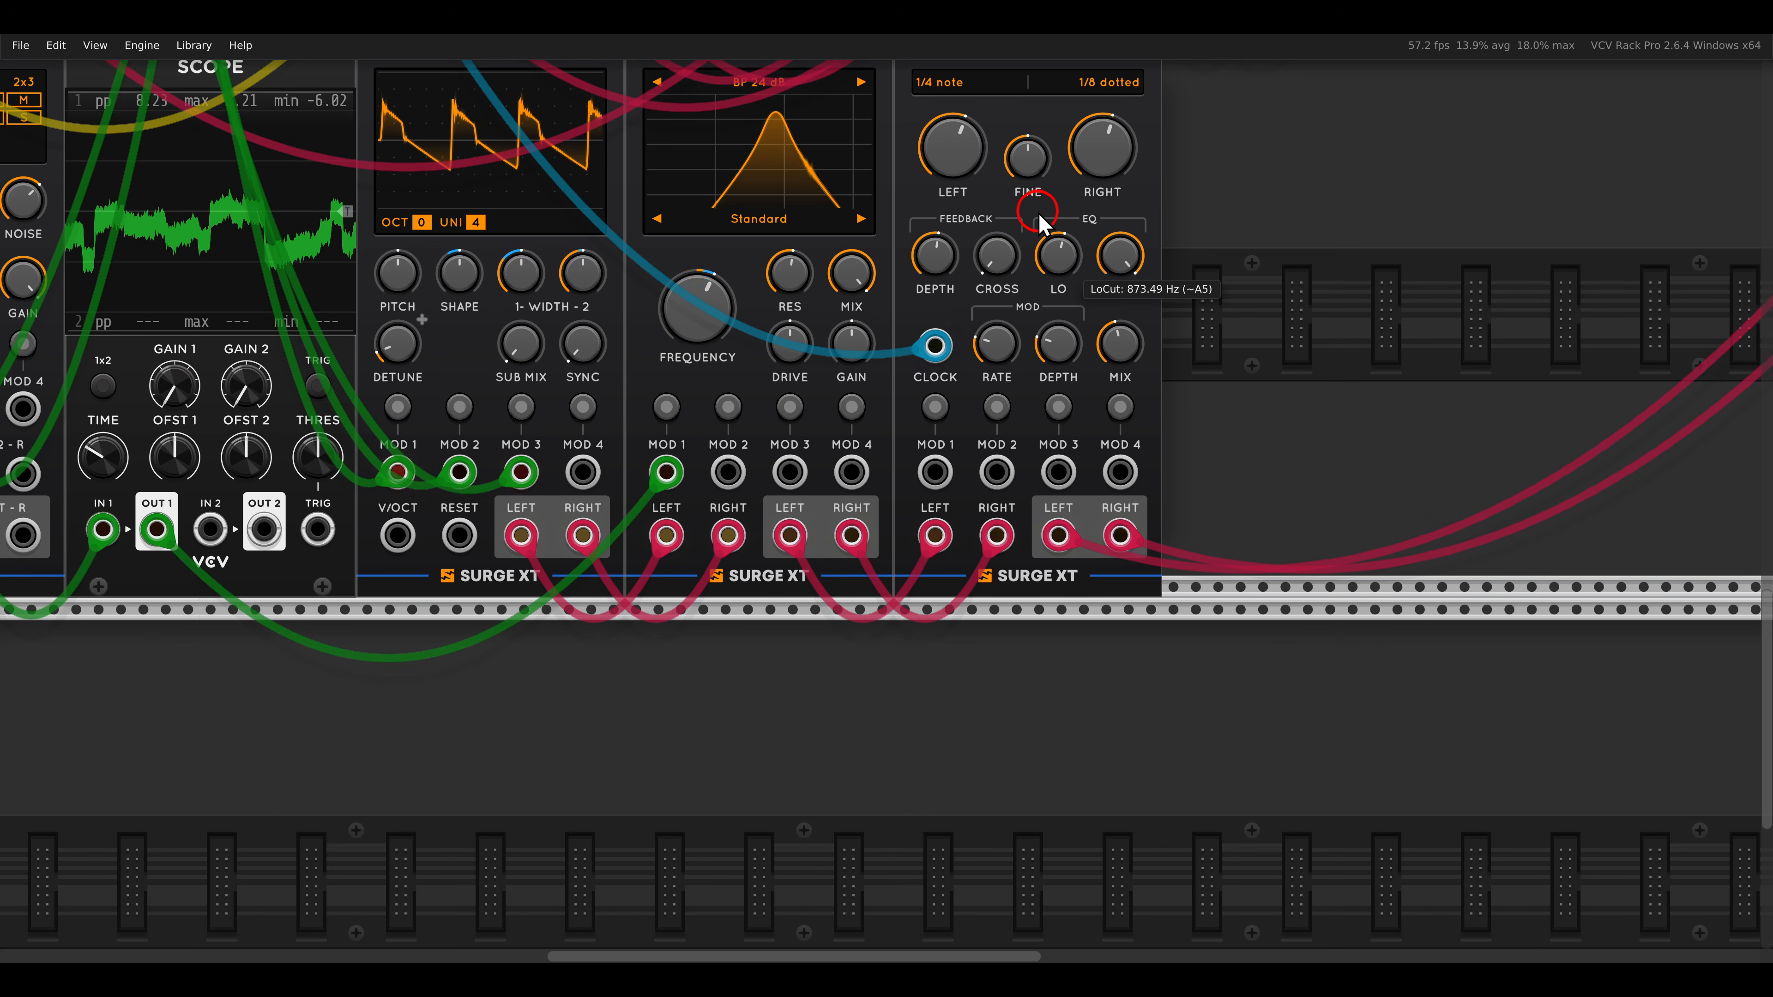
{"action": "scroll", "coordinate": [1040, 223], "scroll_direction": "down", "scroll_amount": 5}
{"action": "left_click_drag", "start_coordinate": [1283, 224], "coordinate": [1077, 435]}
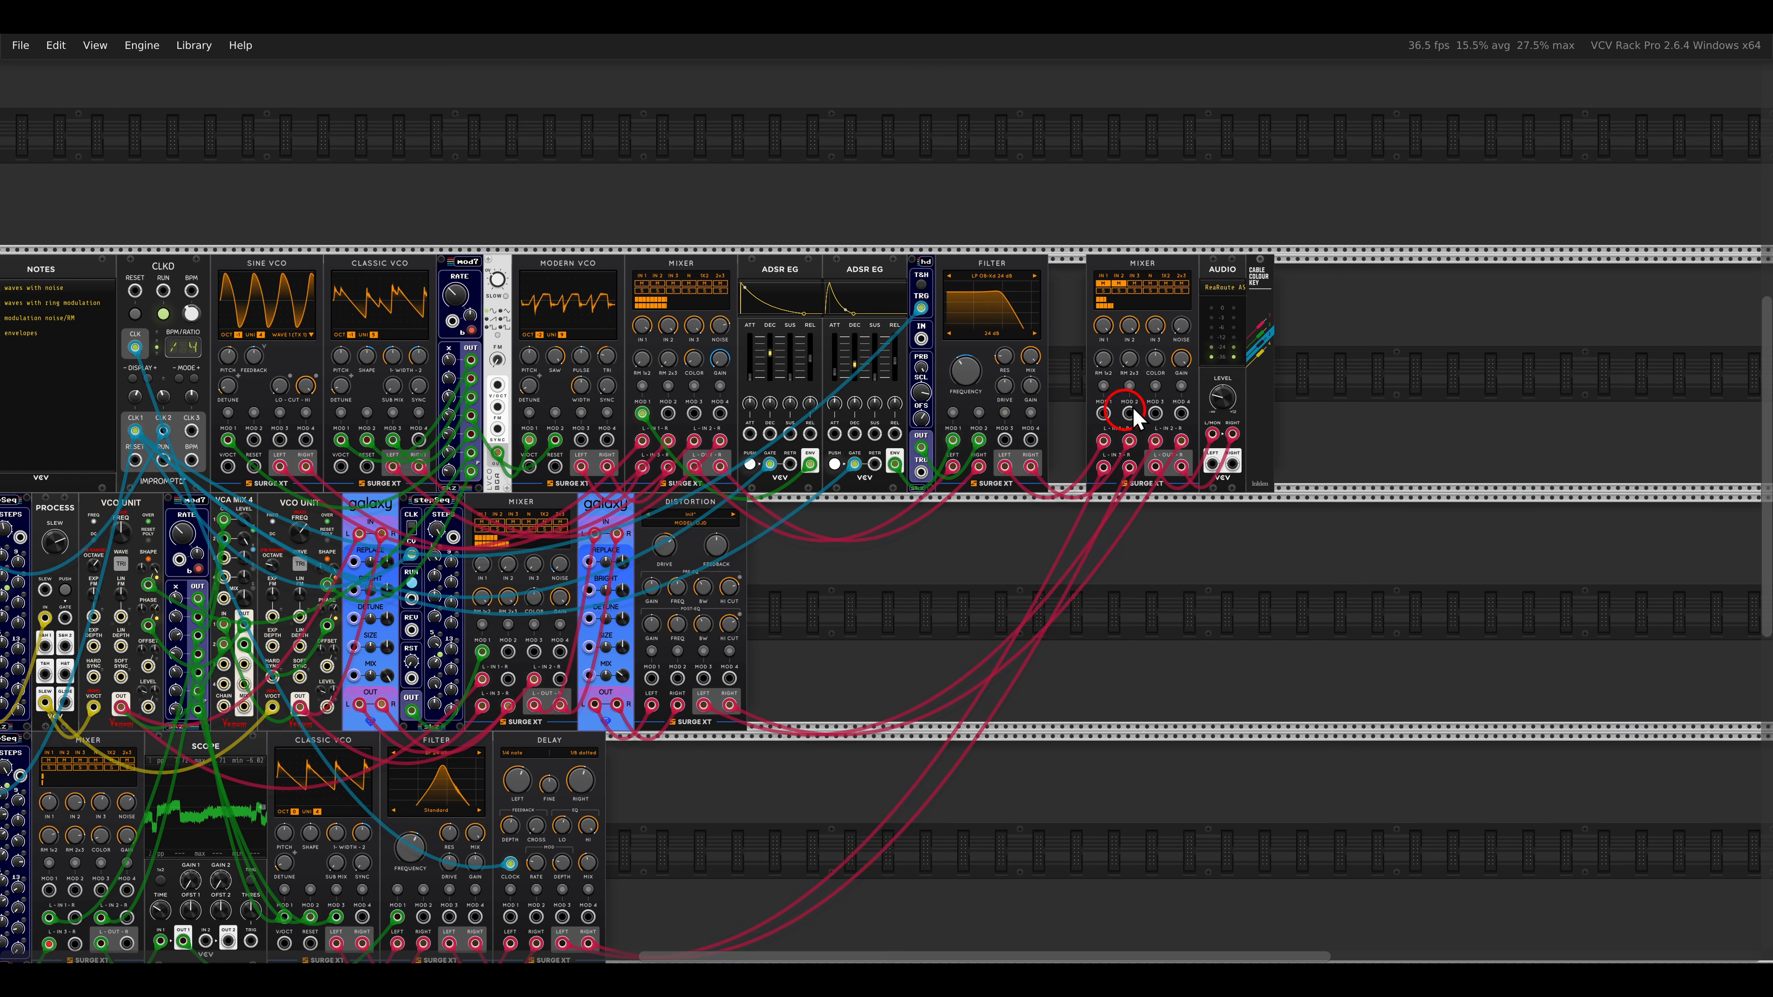
{"action": "scroll", "coordinate": [1180, 327], "scroll_direction": "up", "scroll_amount": 4}
{"action": "scroll", "coordinate": [704, 634], "scroll_direction": "down", "scroll_amount": 3}
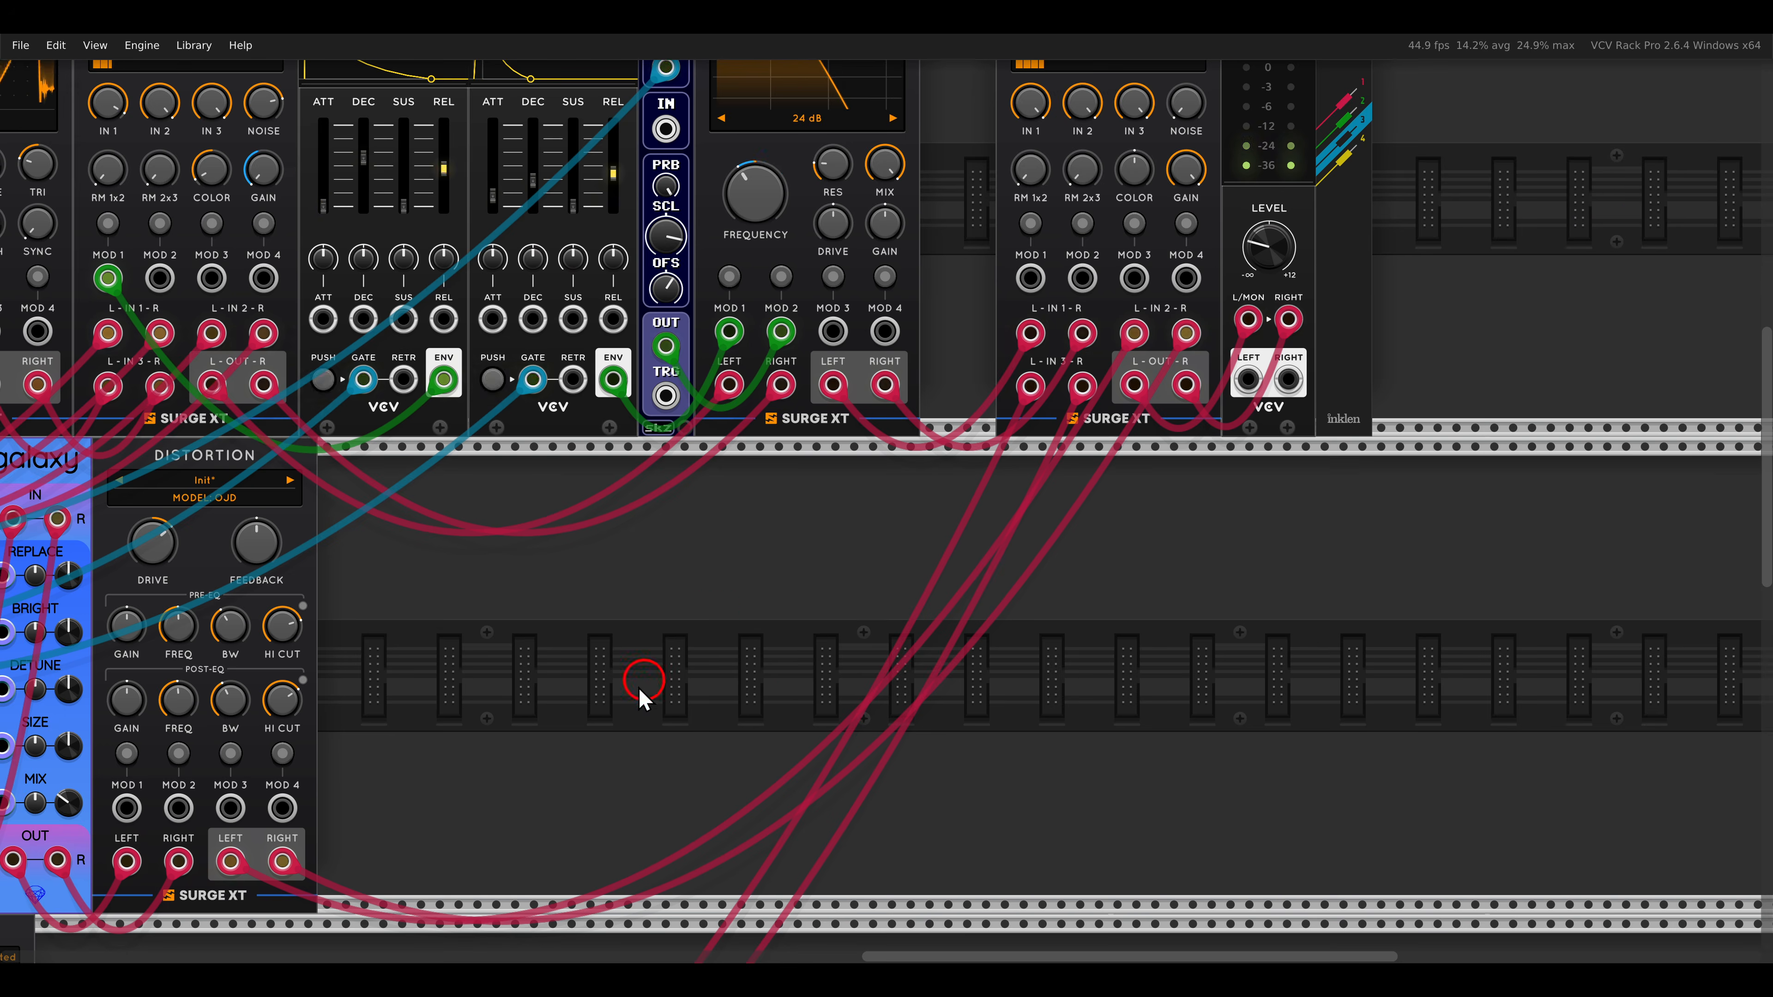
{"action": "left_click_drag", "start_coordinate": [704, 634], "coordinate": [1357, 285]}
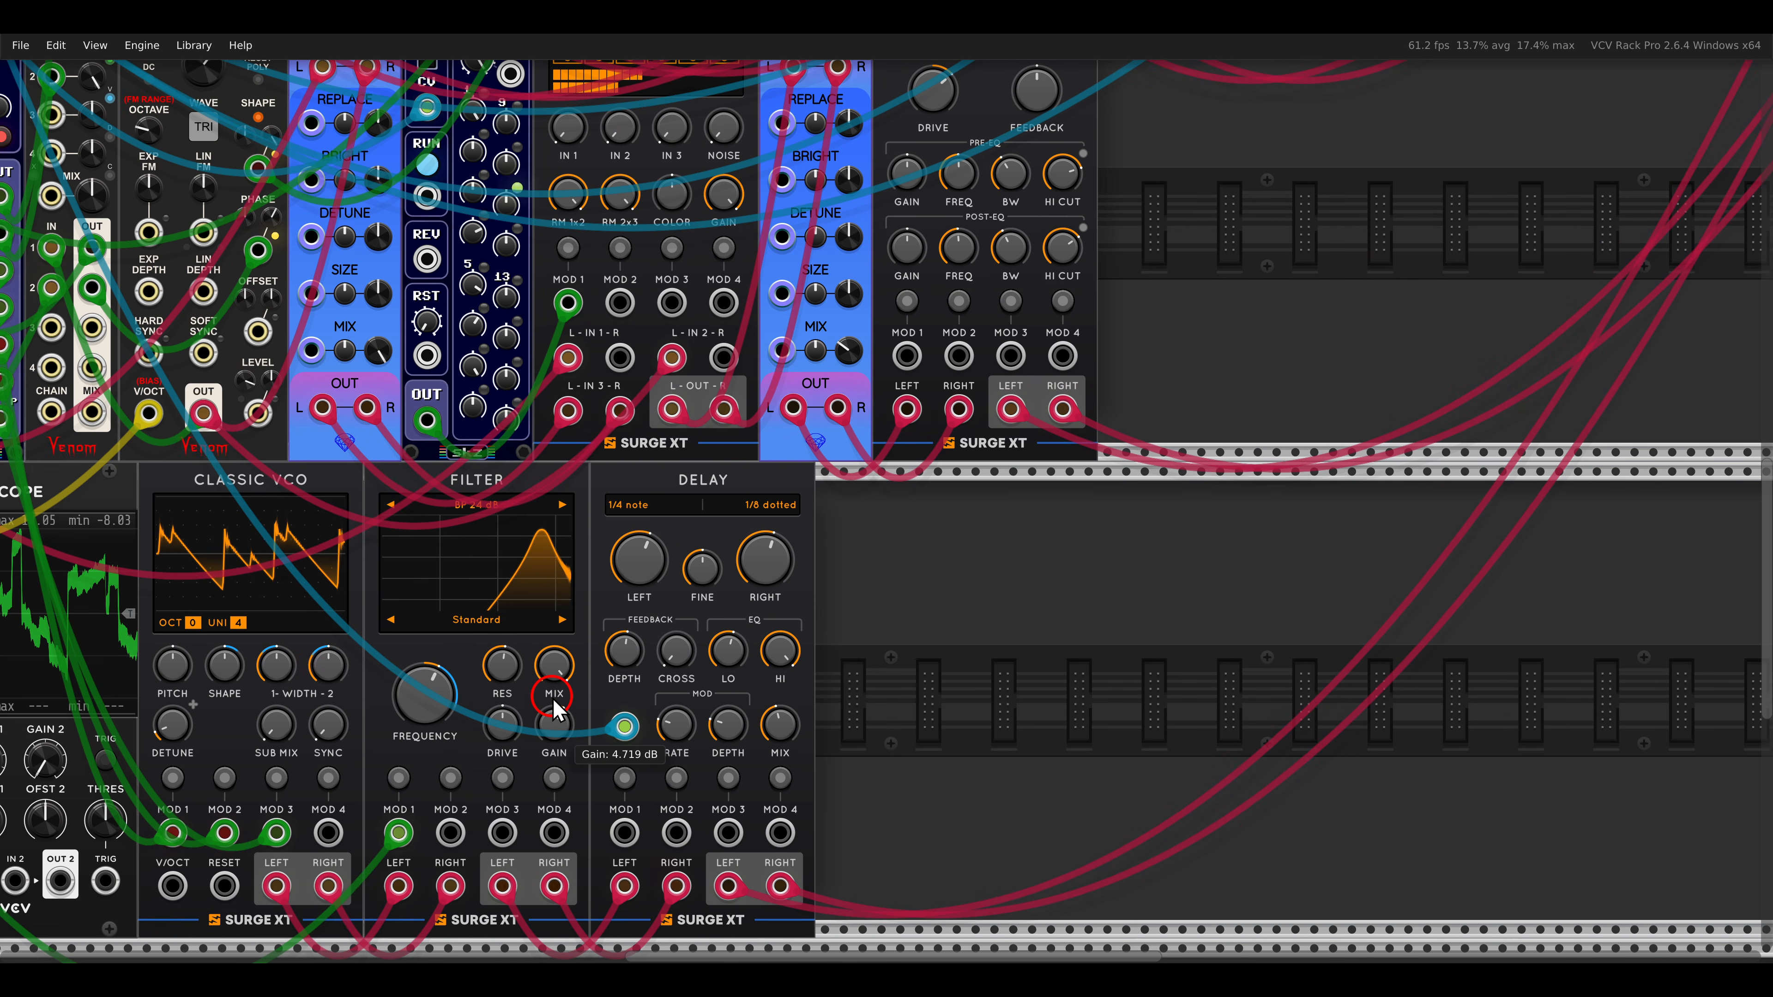
{"action": "scroll", "coordinate": [1098, 552], "scroll_direction": "down", "scroll_amount": 3}
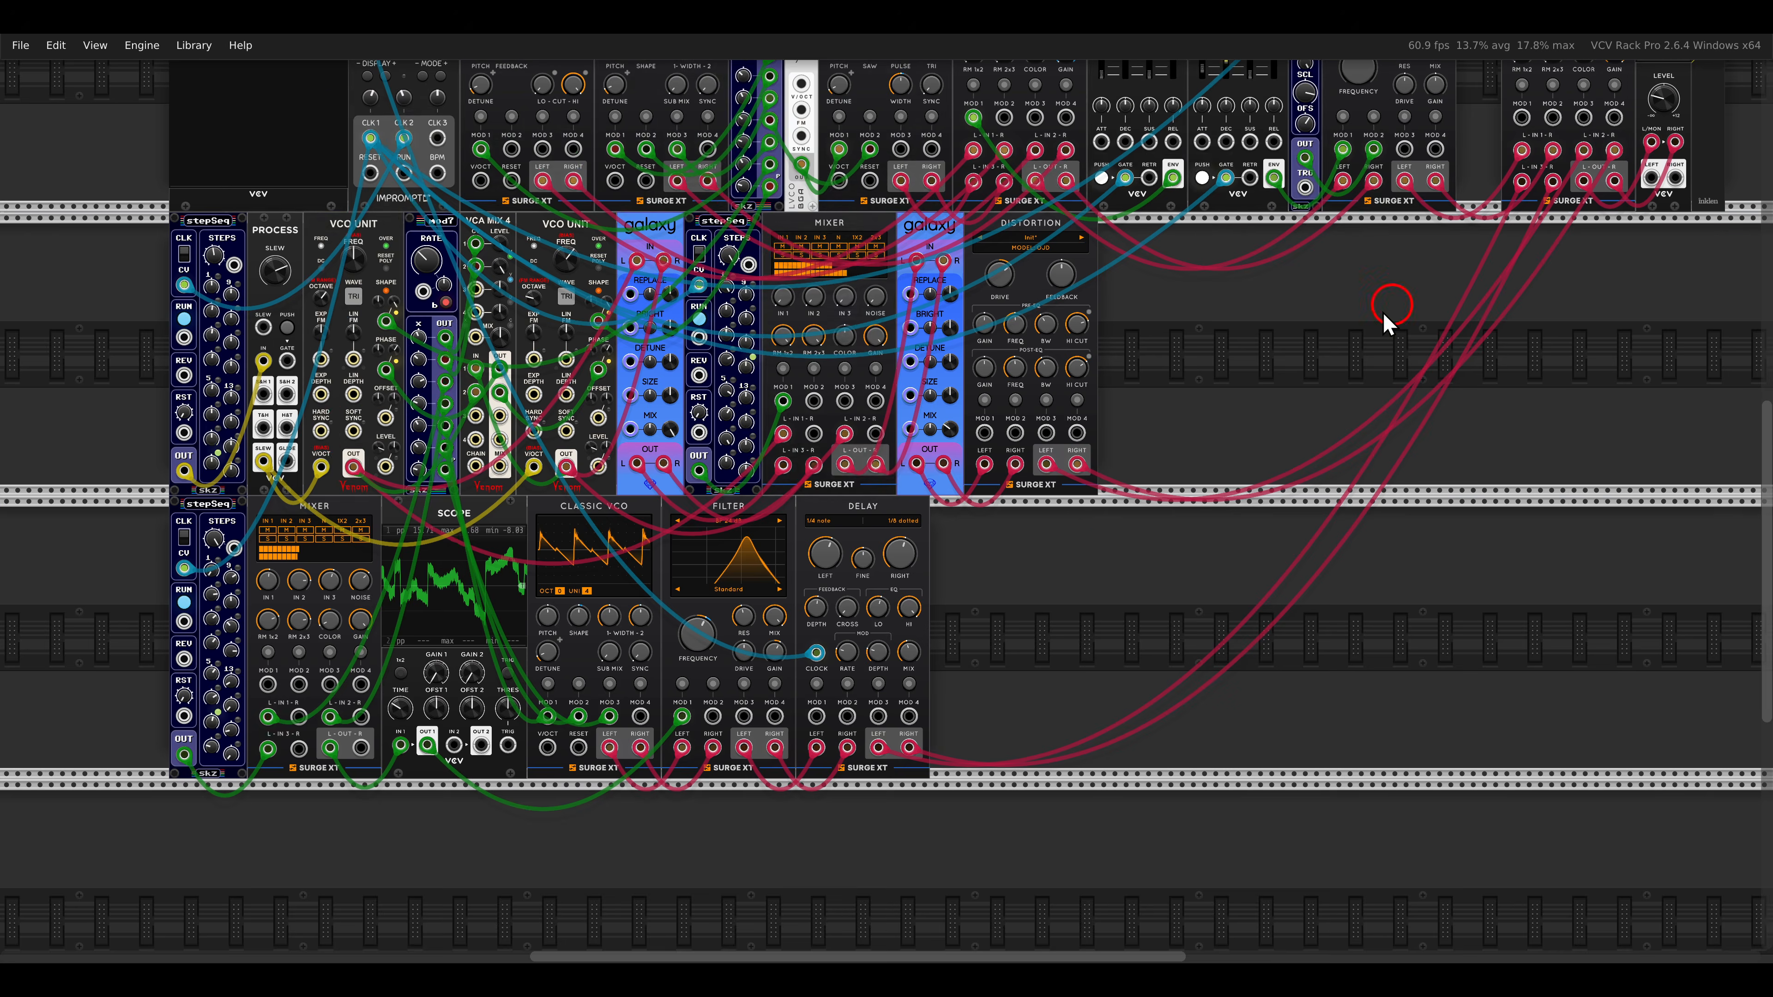
{"action": "left_click_drag", "start_coordinate": [1458, 282], "coordinate": [890, 675]}
{"action": "left_click", "coordinate": [725, 716]}
{"action": "left_click_drag", "start_coordinate": [650, 774], "coordinate": [1118, 510]}
{"action": "scroll", "coordinate": [1390, 507], "scroll_direction": "down", "scroll_amount": 1}
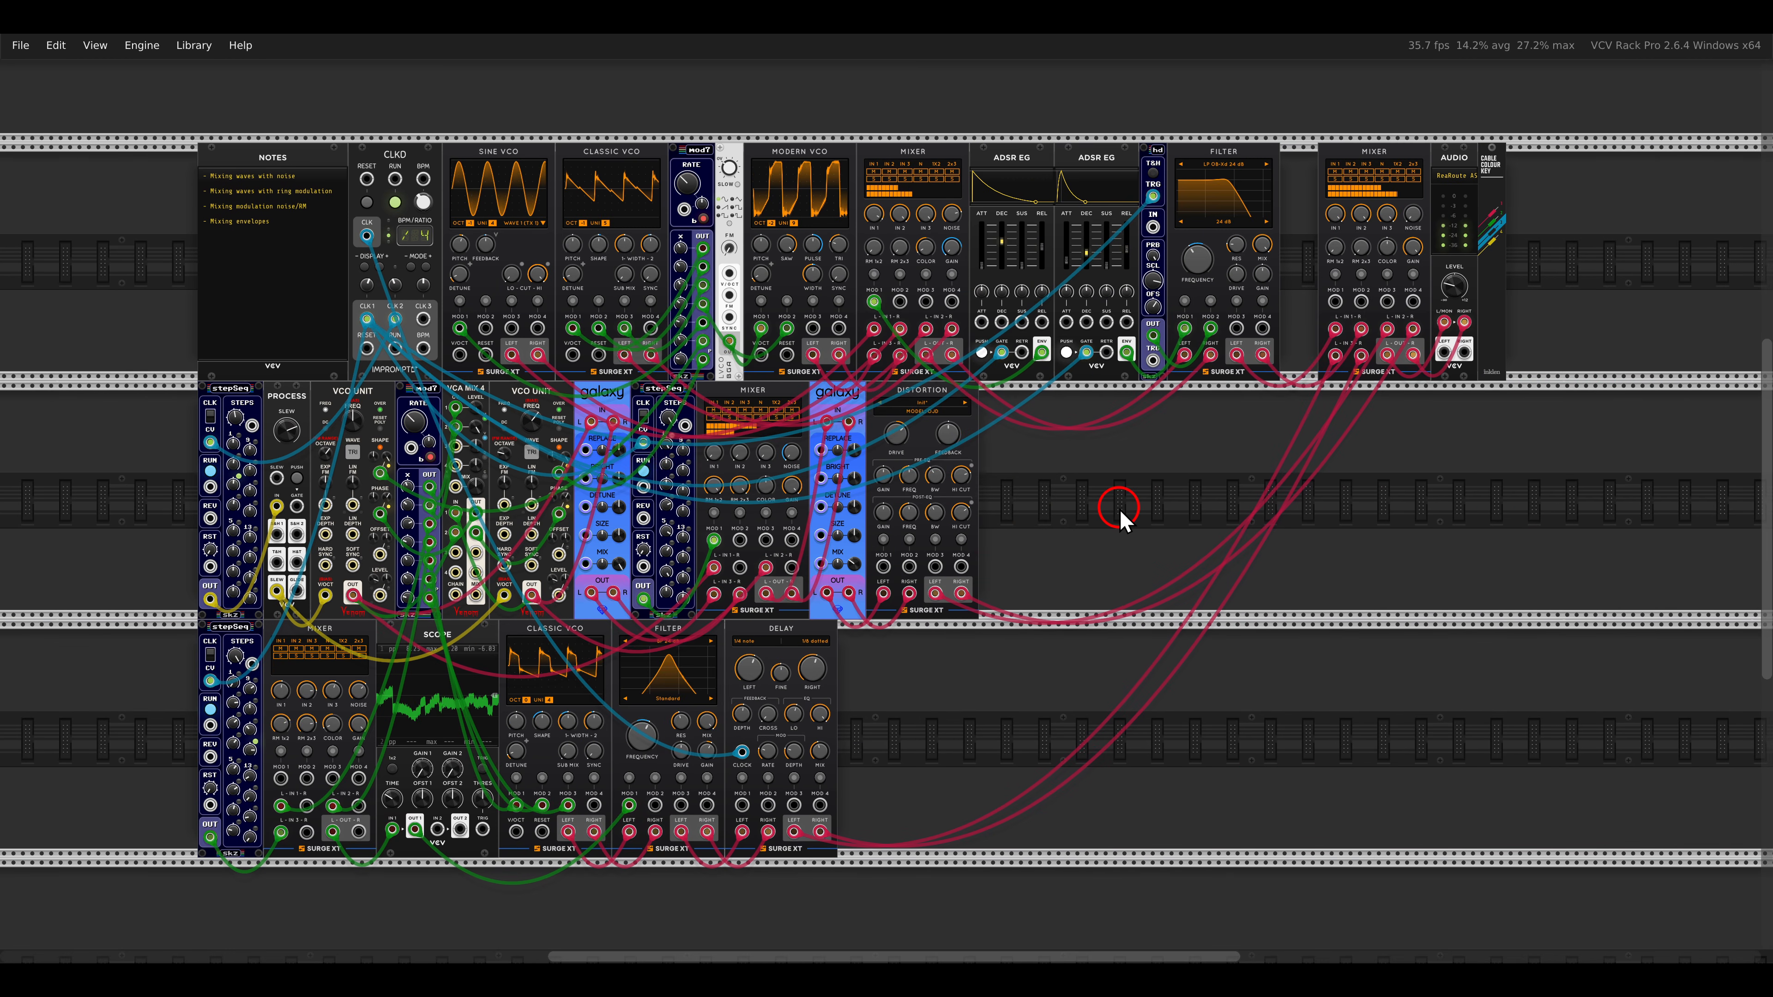
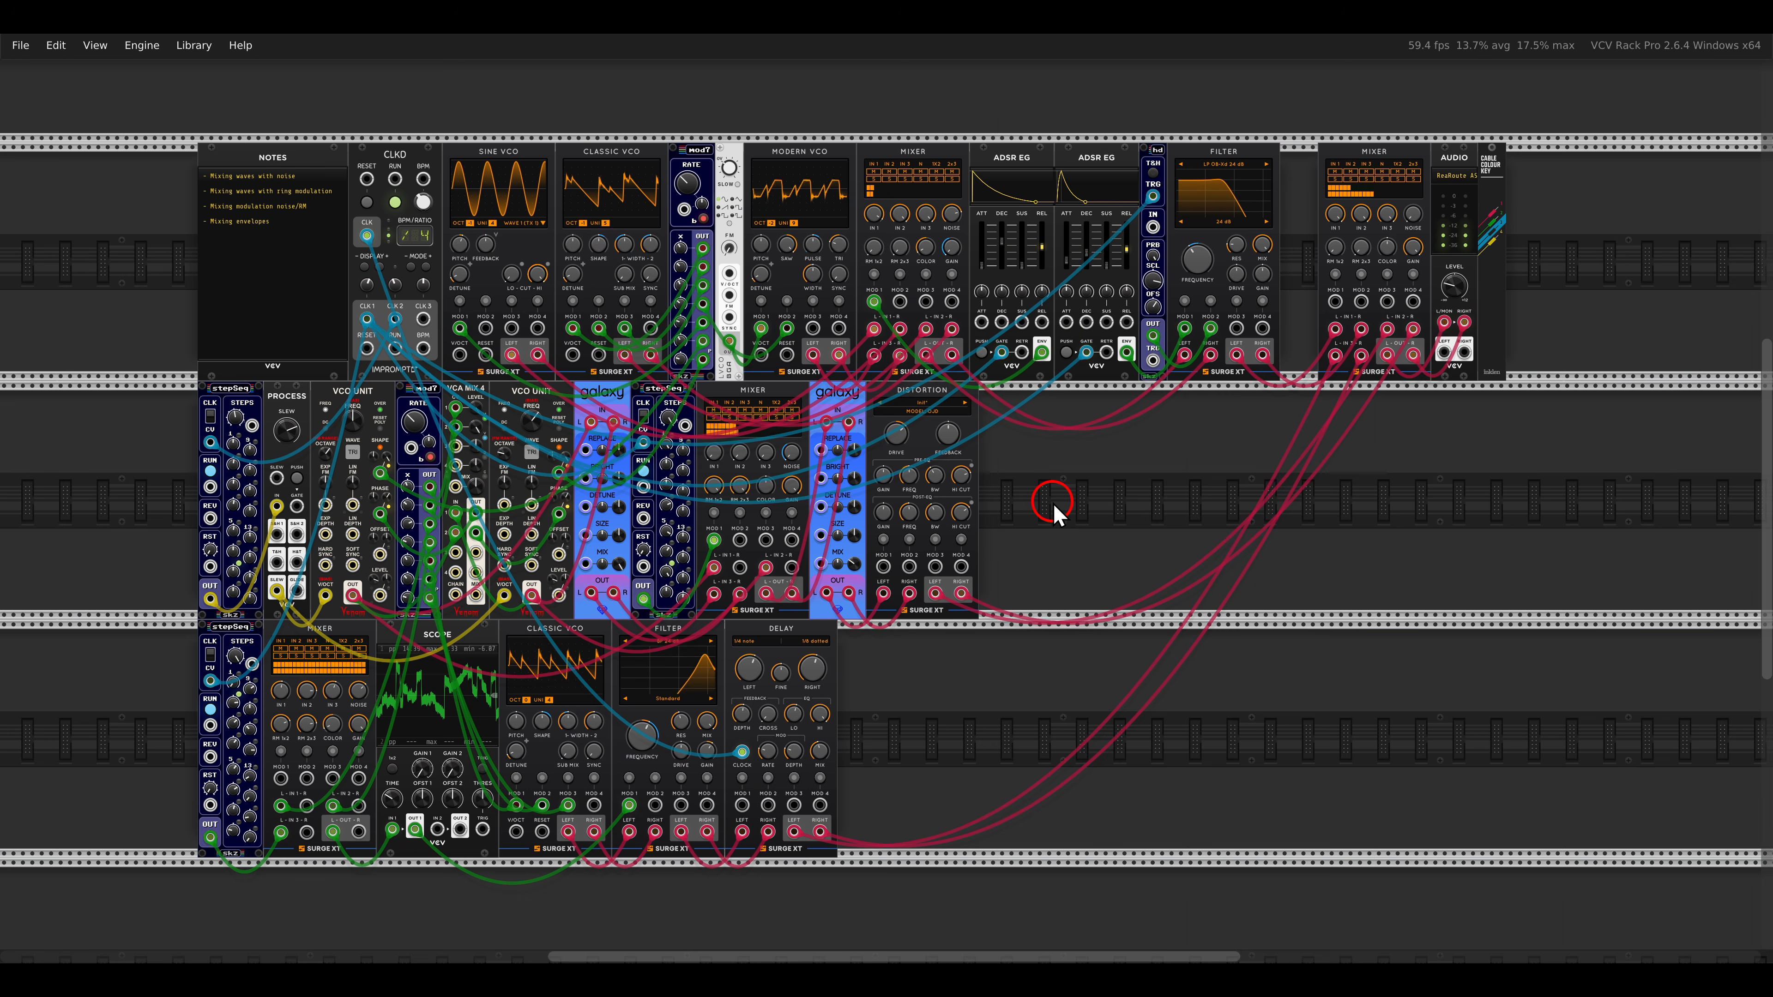
Move the Audio and Cable Colour Key modules farther right along the first row and place the output Mixer directly against the Filter.
{"action": "left_click_drag", "start_coordinate": [1496, 263], "coordinate": [1211, 330]}
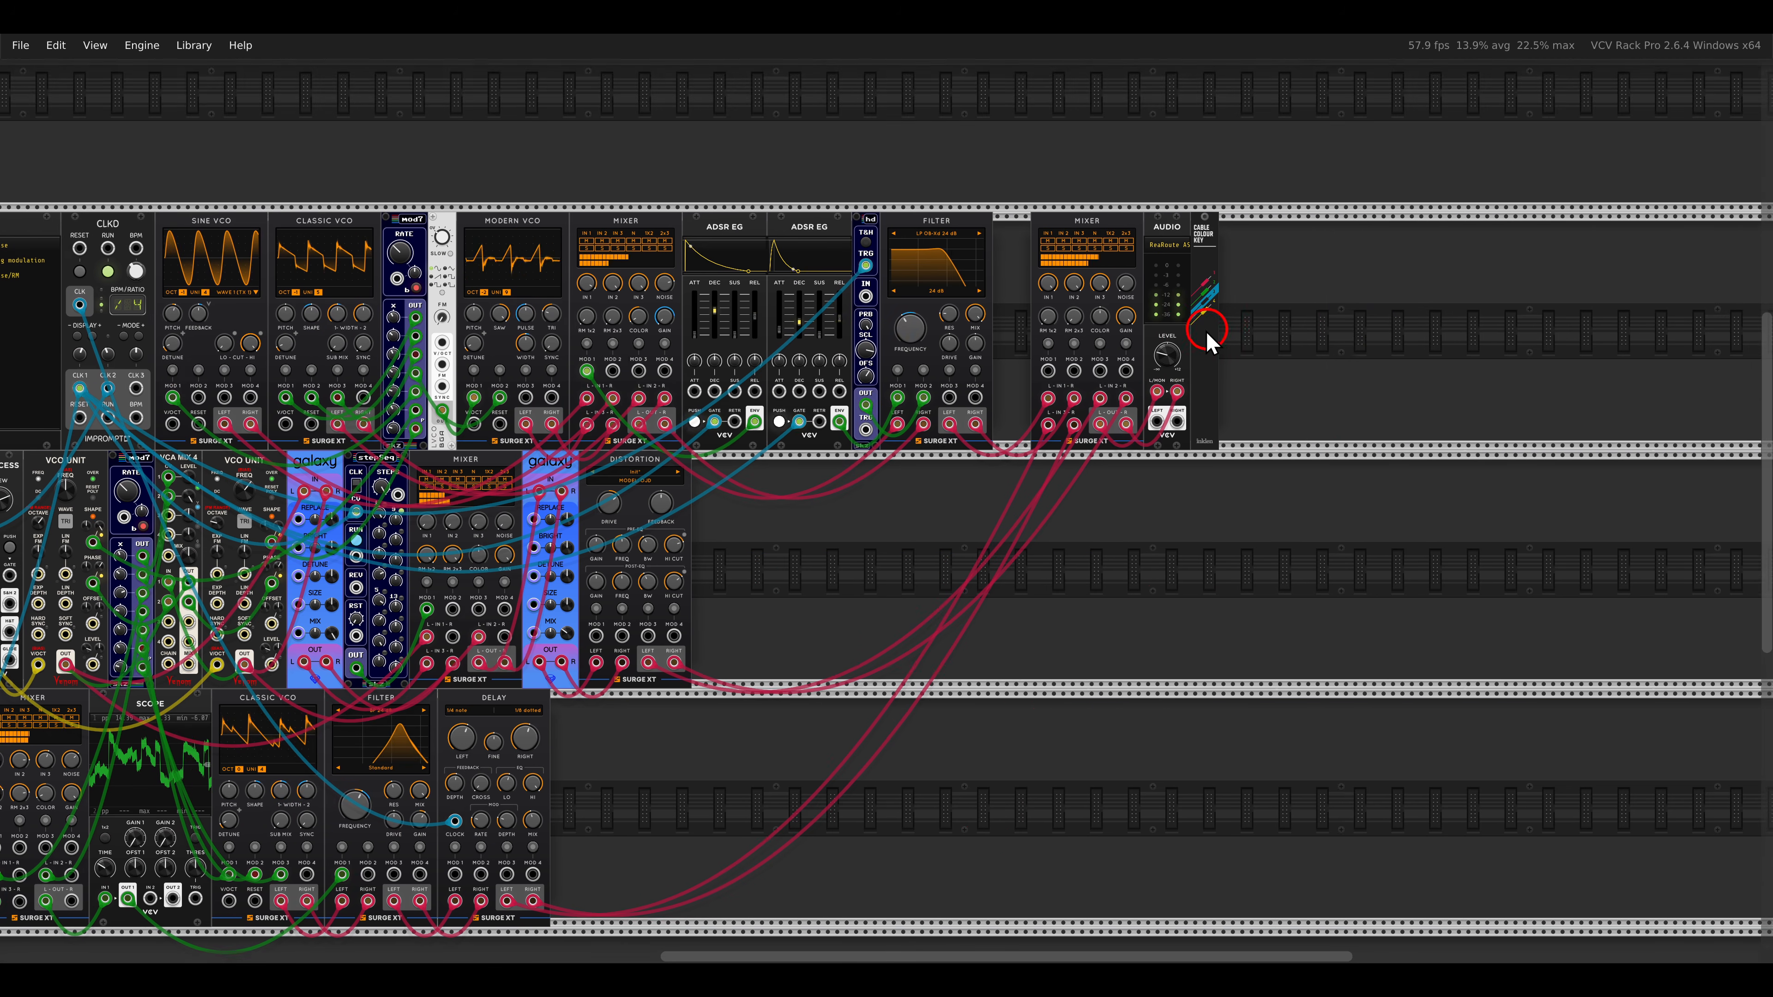
{"action": "scroll", "coordinate": [1211, 300], "scroll_direction": "up", "scroll_amount": 5}
{"action": "left_click_drag", "start_coordinate": [1306, 300], "coordinate": [1070, 114]}
{"action": "left_click_drag", "start_coordinate": [1329, 128], "coordinate": [1552, 144]}
{"action": "left_click", "coordinate": [1420, 195]}
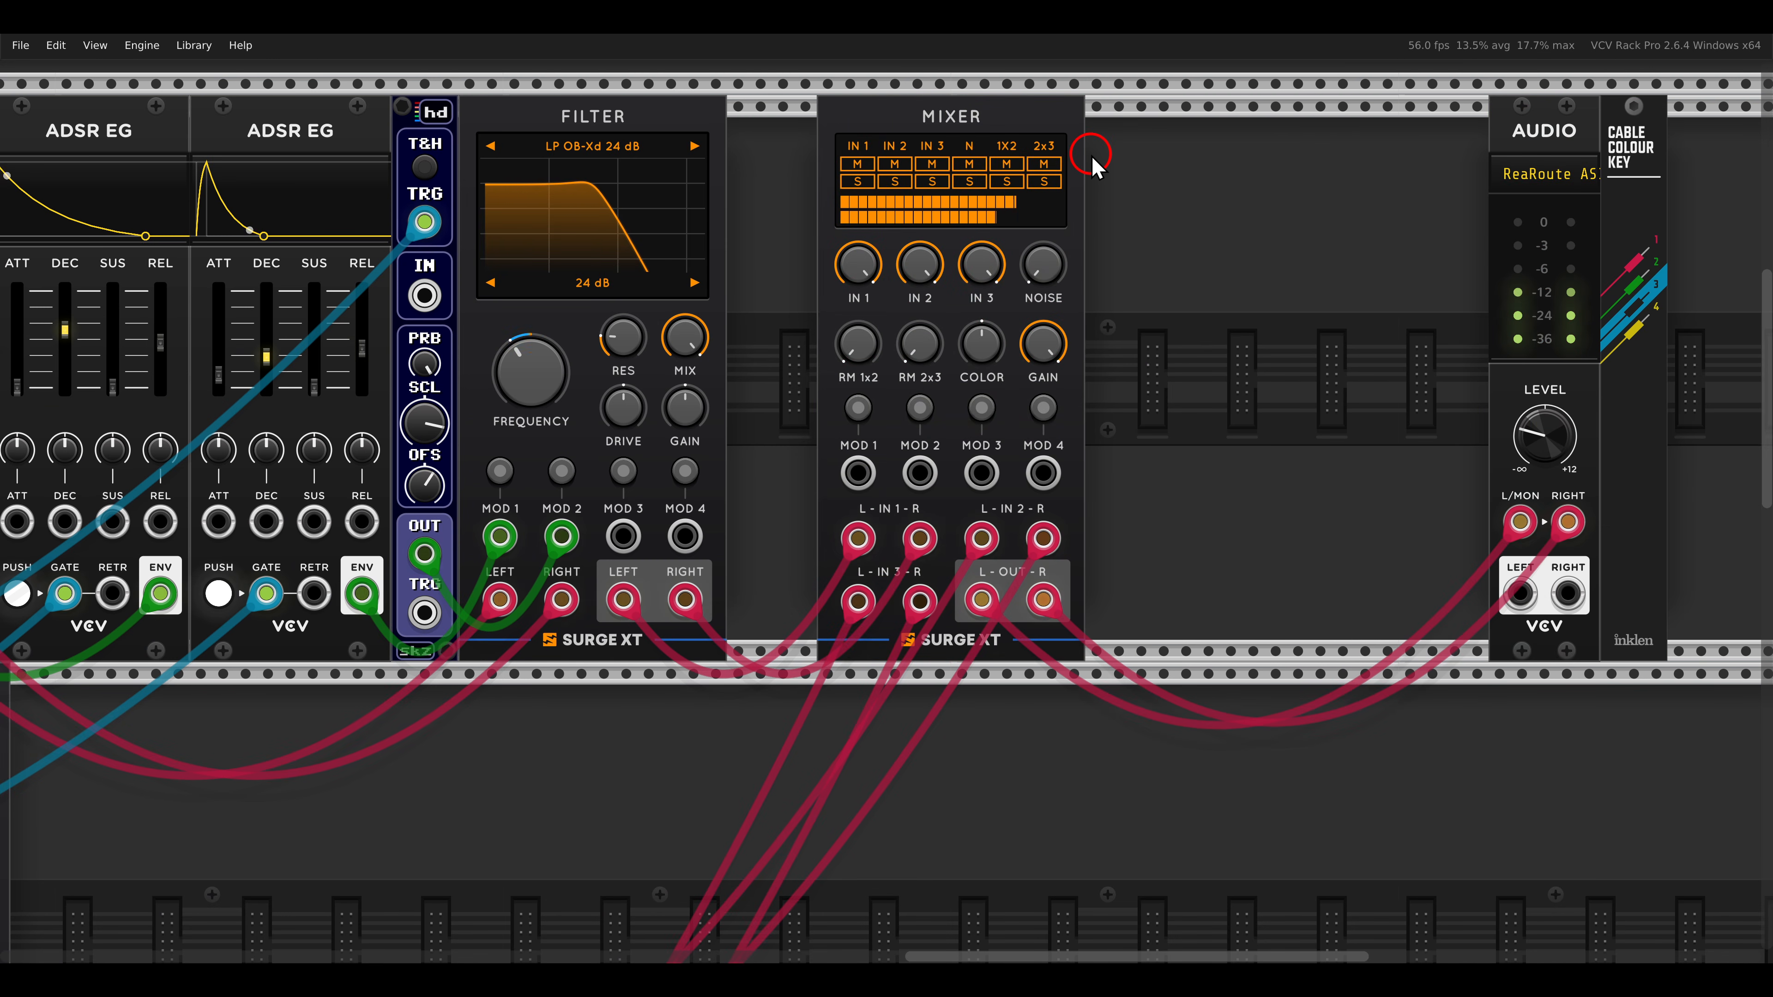
{"action": "left_click_drag", "start_coordinate": [1067, 115], "coordinate": [978, 120]}
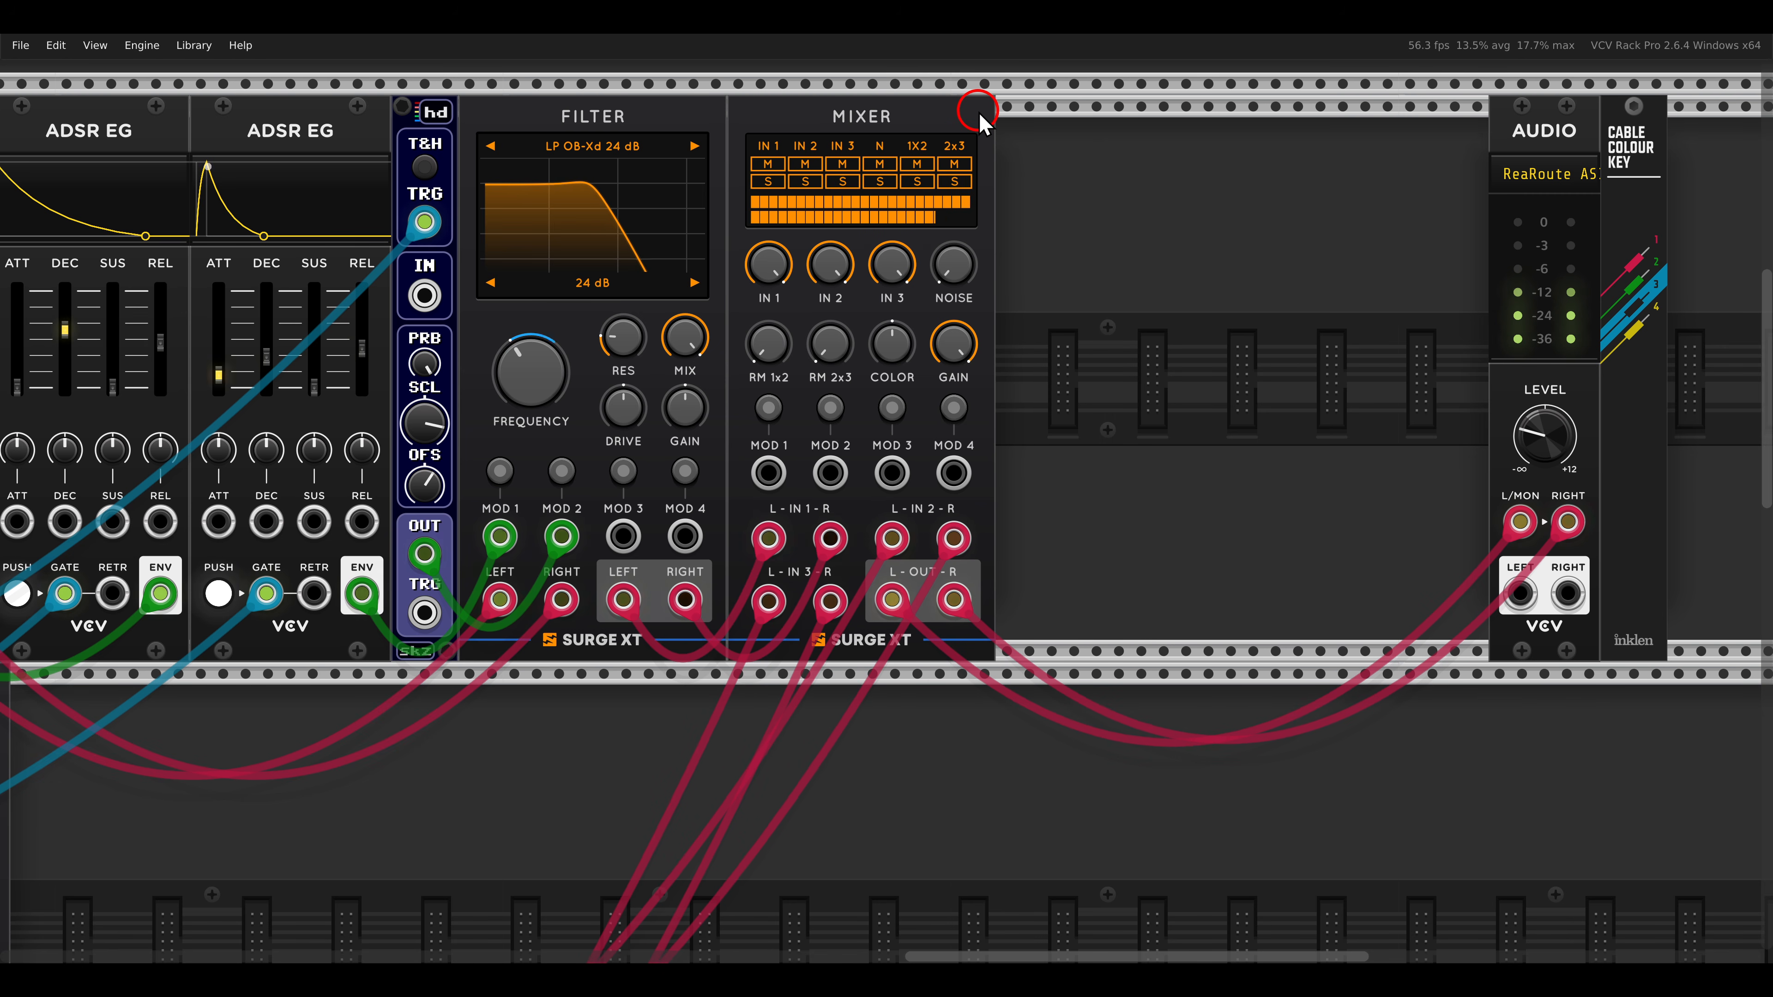
Search the module library for "venom mixer" and add a VCA Mix 4 Stereo between the output Mixer and the Audio module.
{"action": "right_click", "coordinate": [1055, 287]}
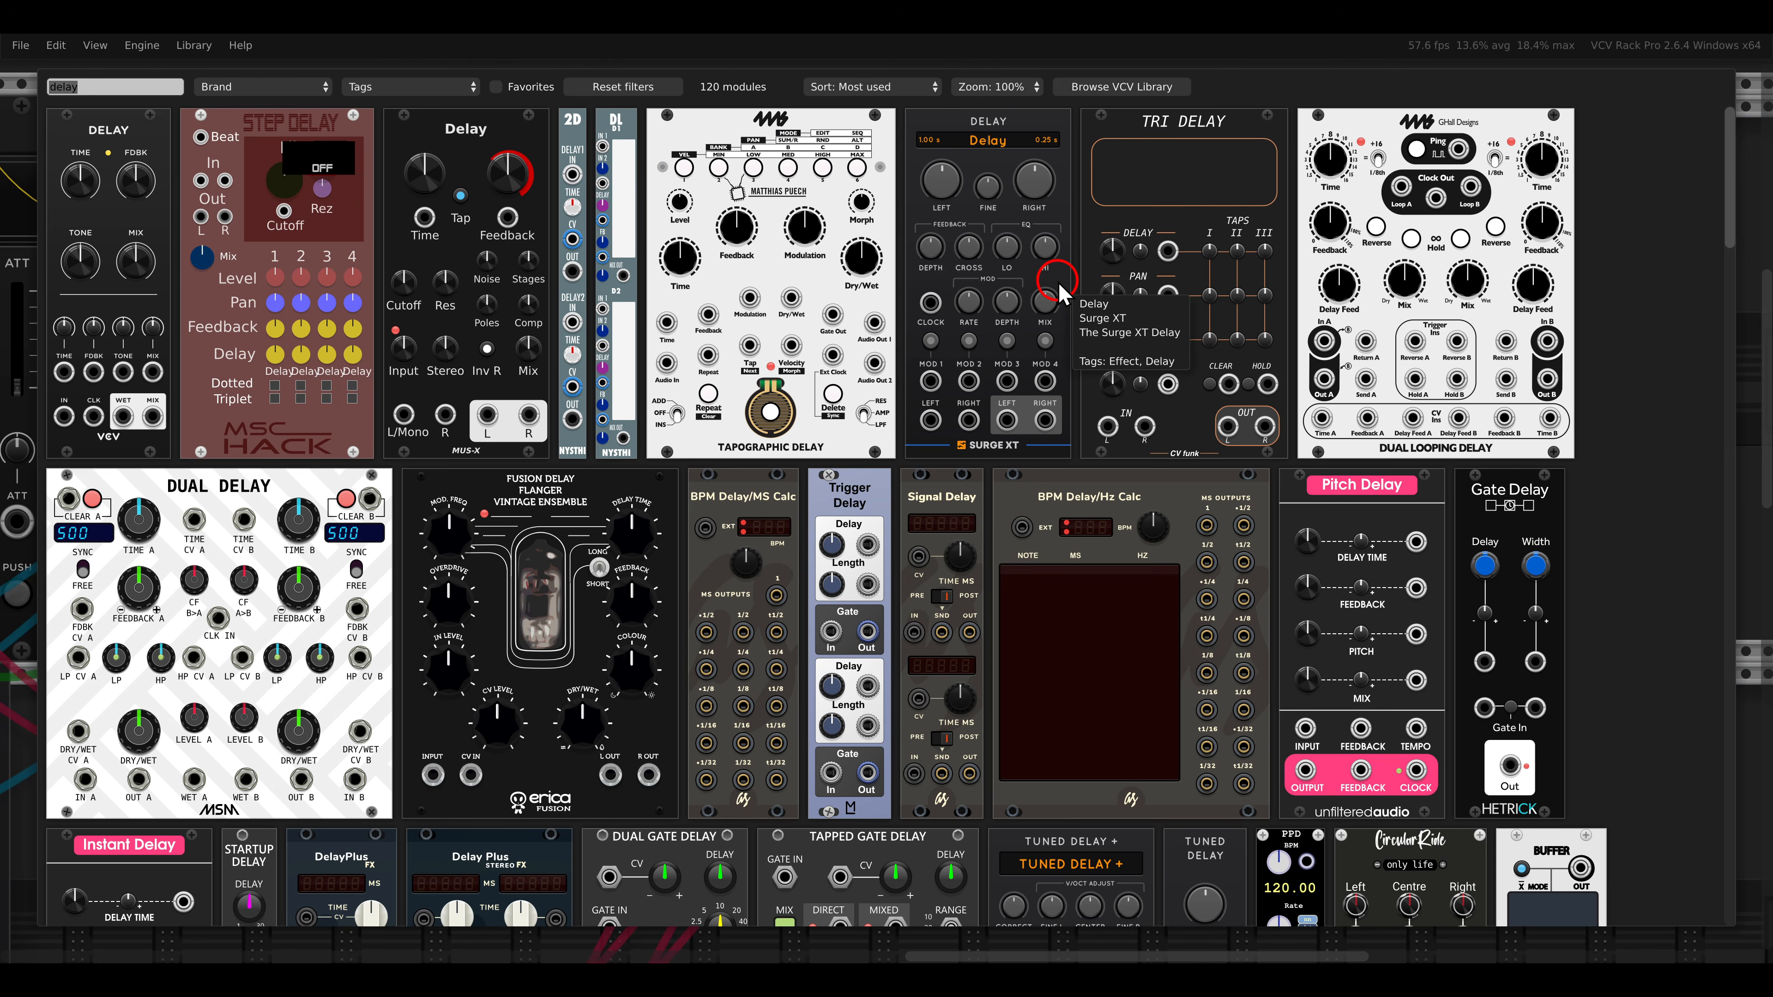
{"action": "type", "text": "venom"}
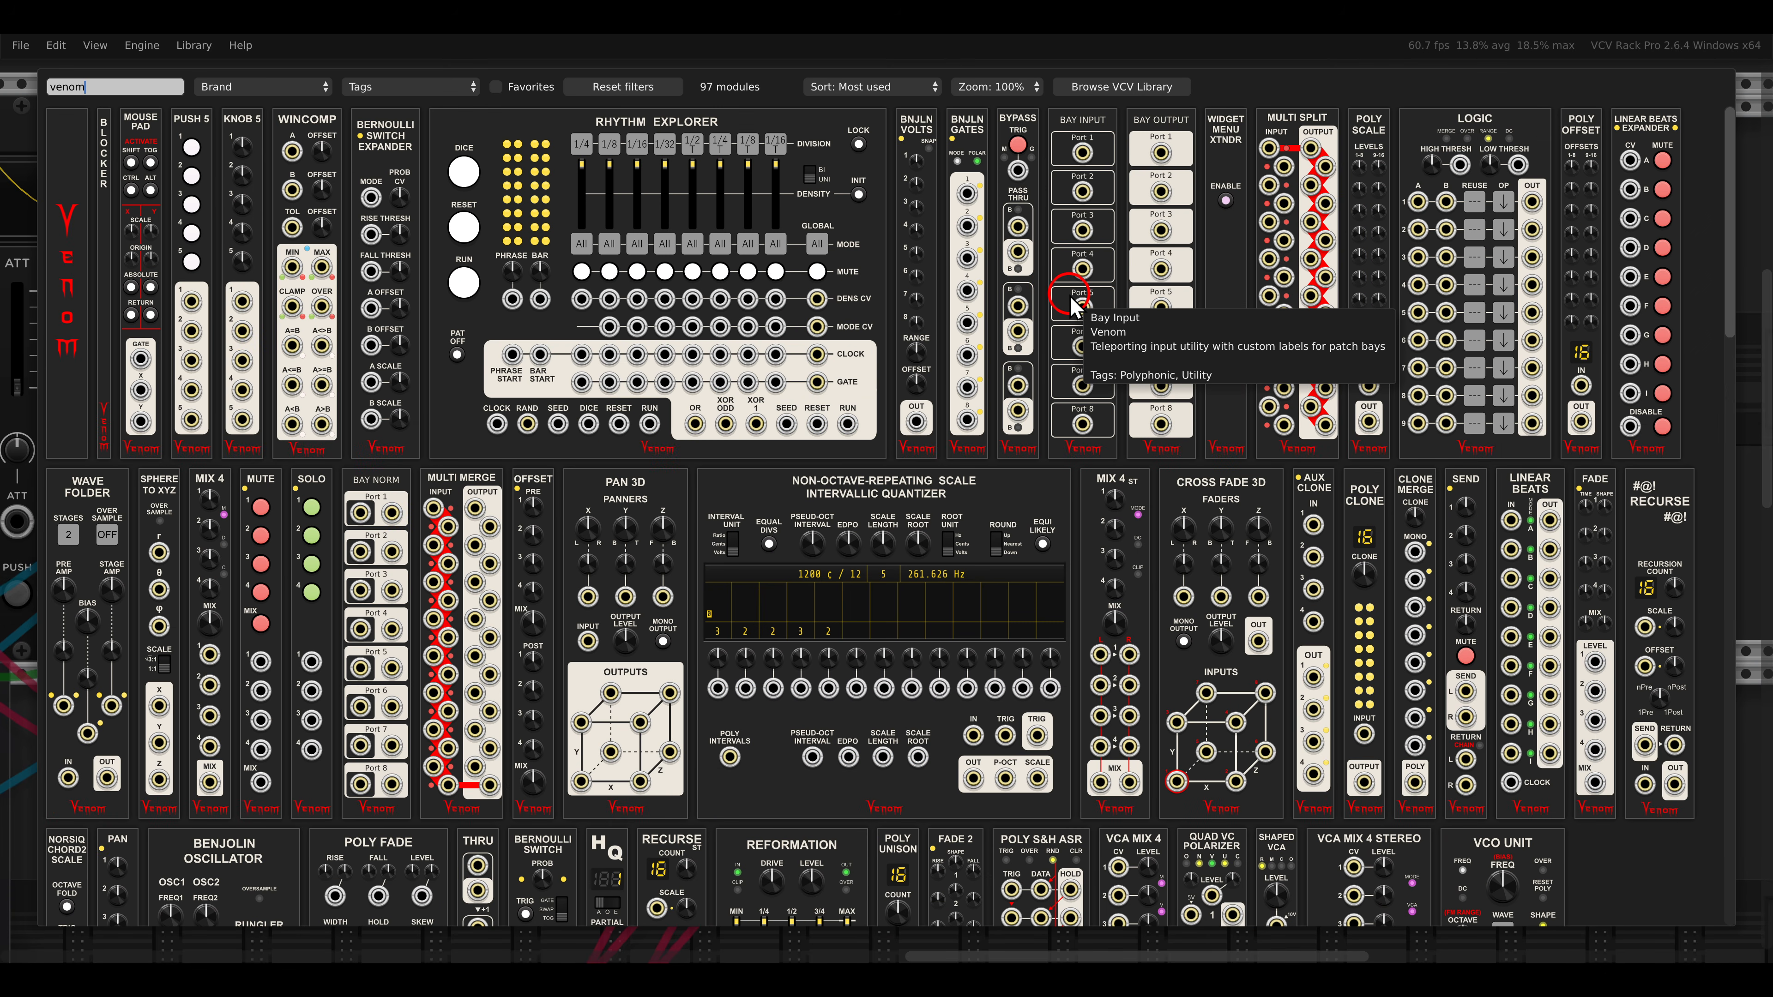
{"action": "type", "text": " mixer"}
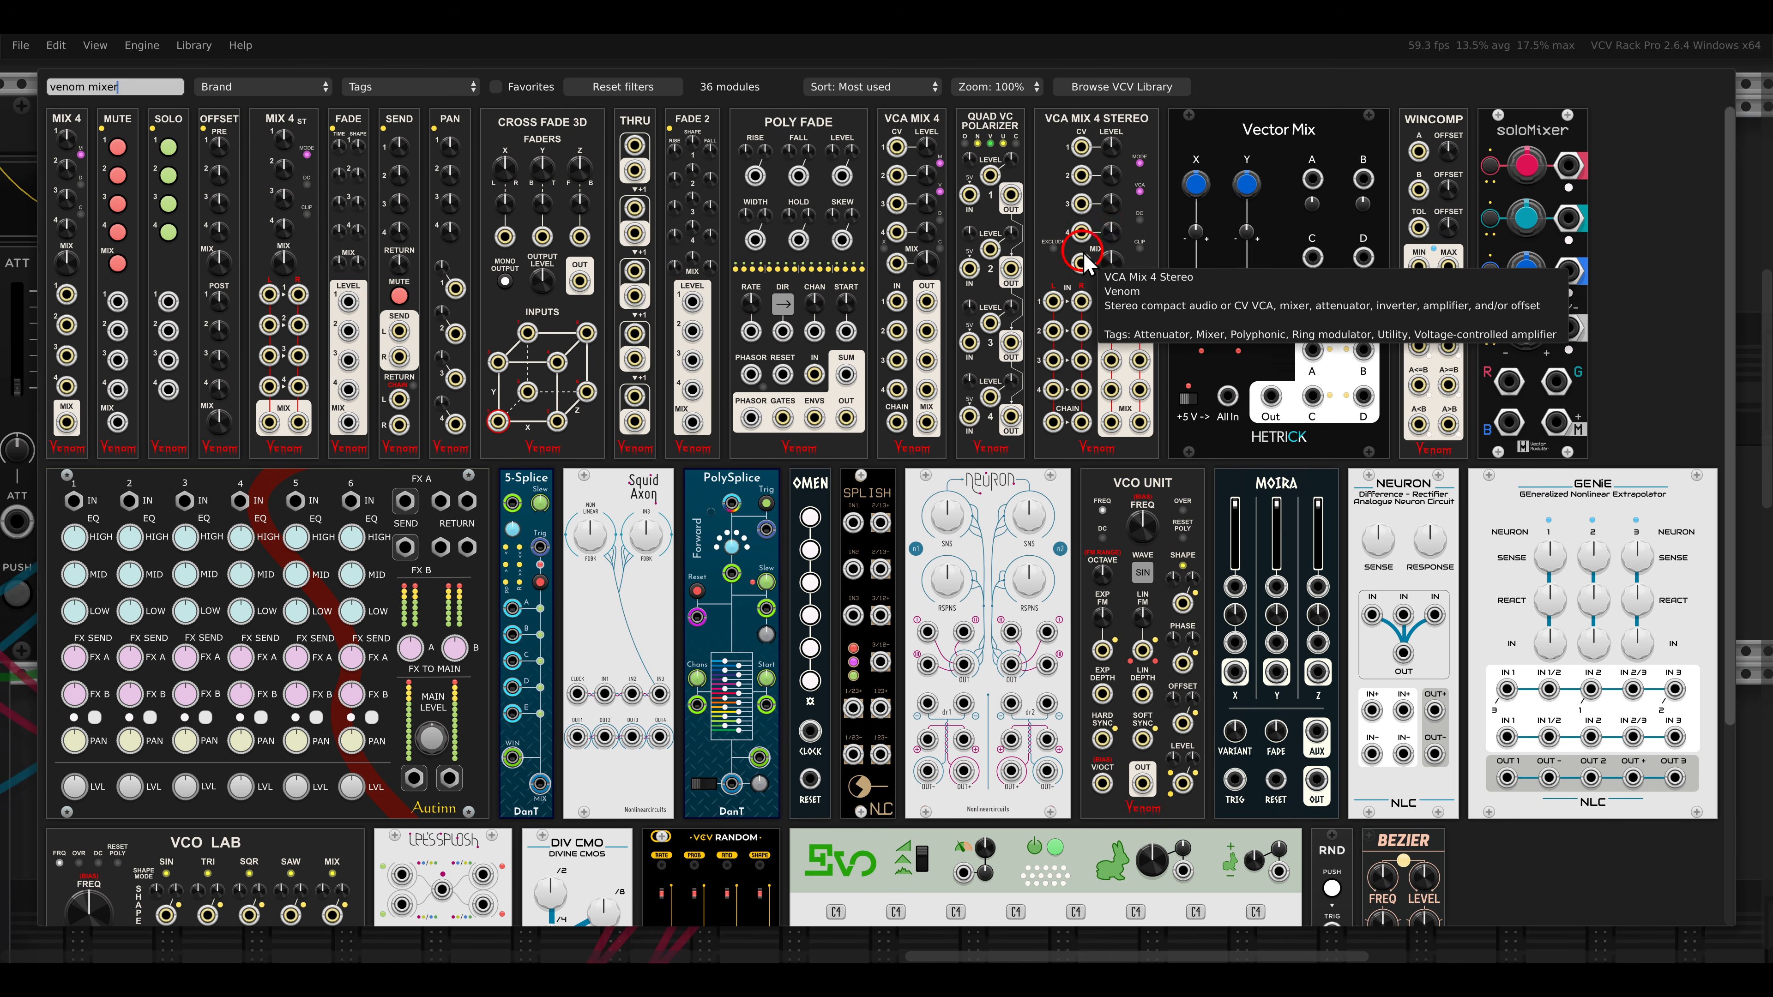
{"action": "left_click", "coordinate": [1038, 296]}
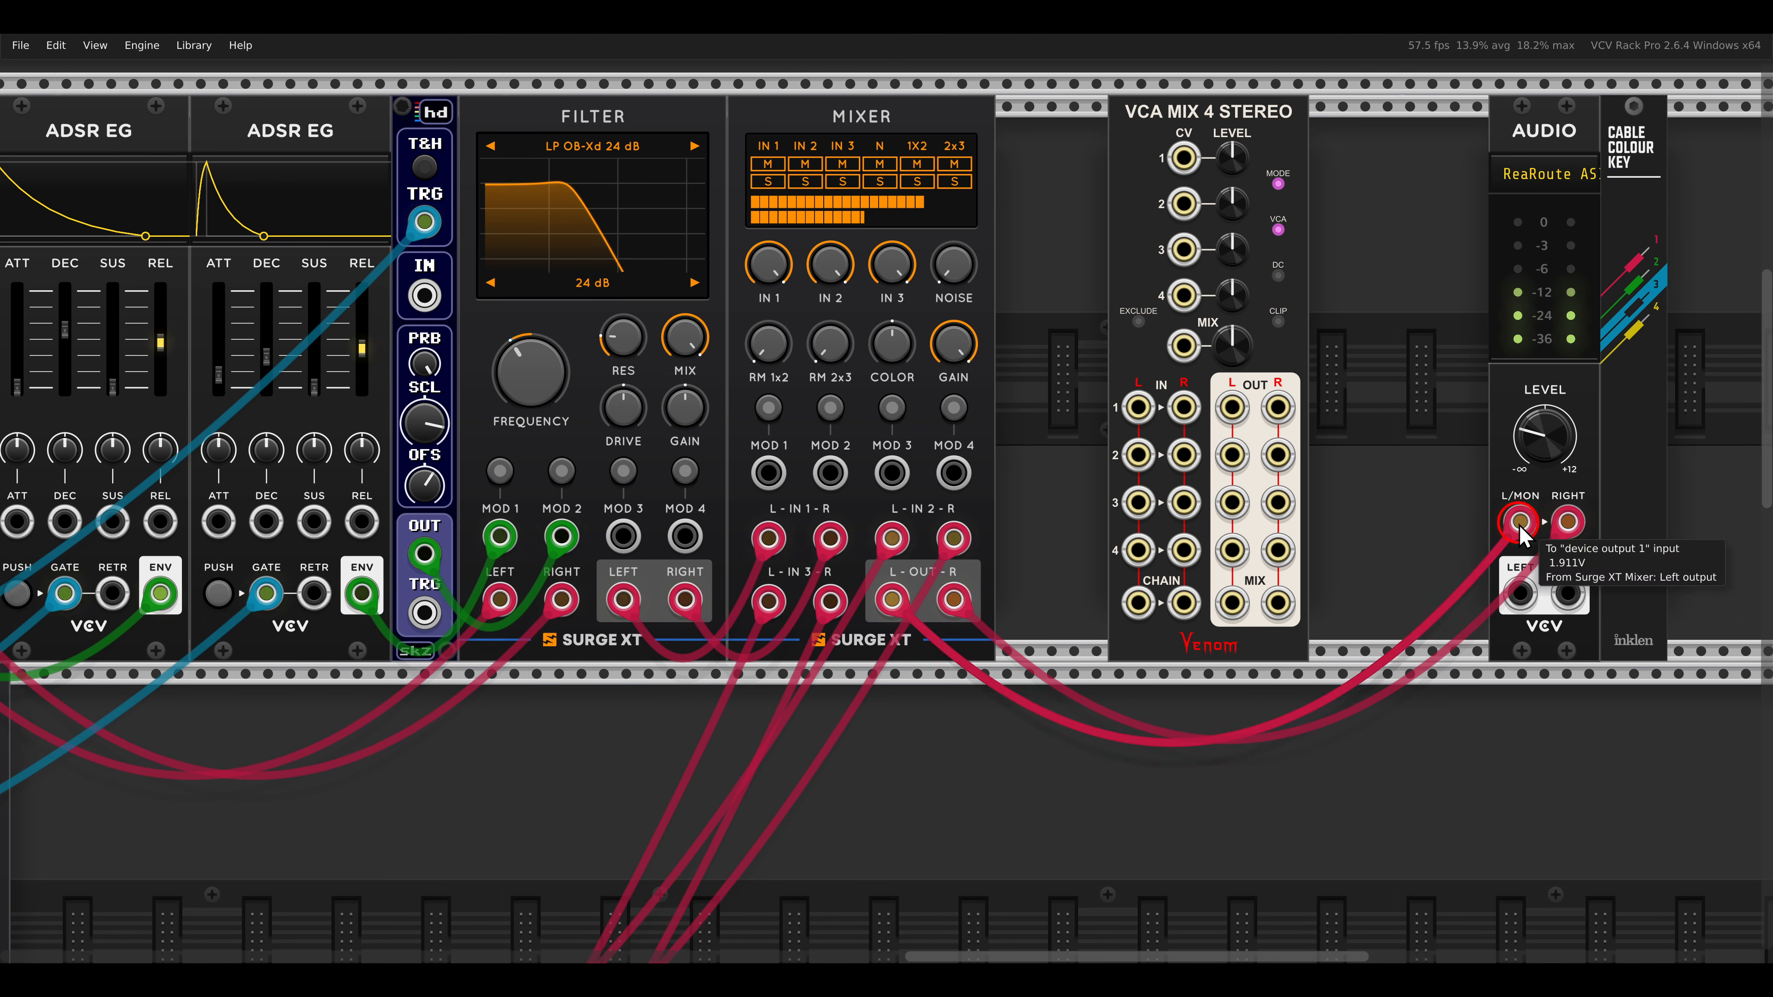
Disconnect the Mixer from the Audio module and patch the VCA Mix 4 Stereo's left and right mix outputs into the Audio inputs.
{"action": "left_click_drag", "start_coordinate": [1520, 525], "coordinate": [1542, 555]}
{"action": "left_click_drag", "start_coordinate": [1566, 527], "coordinate": [1542, 553]}
{"action": "left_click_drag", "start_coordinate": [1232, 602], "coordinate": [1516, 523]}
{"action": "key", "text": "1"}
{"action": "left_click_drag", "start_coordinate": [1567, 524], "coordinate": [1278, 603]}
Move the output Mixer's three stereo input pairs to channels 1, 2 and 3 of the VCA Mix 4 Stereo, and delete the emptied Mixer.
{"action": "left_click_drag", "start_coordinate": [771, 540], "coordinate": [1138, 407]}
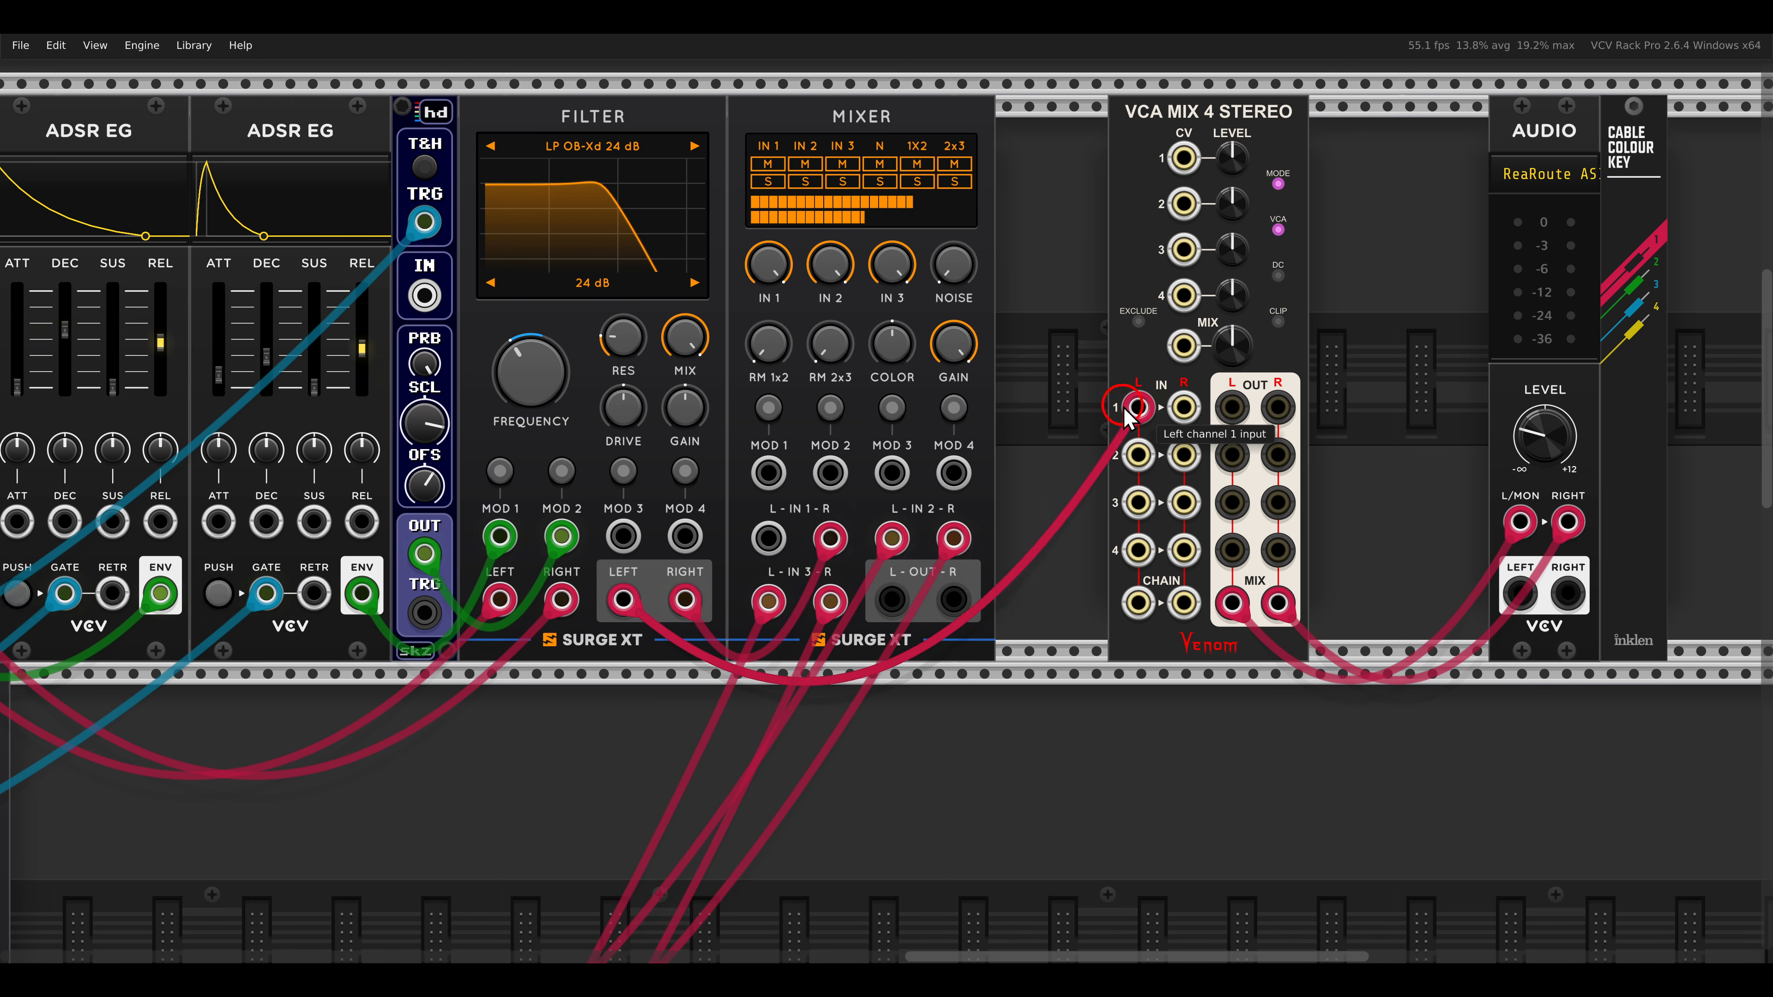
{"action": "left_click_drag", "start_coordinate": [830, 539], "coordinate": [1185, 412]}
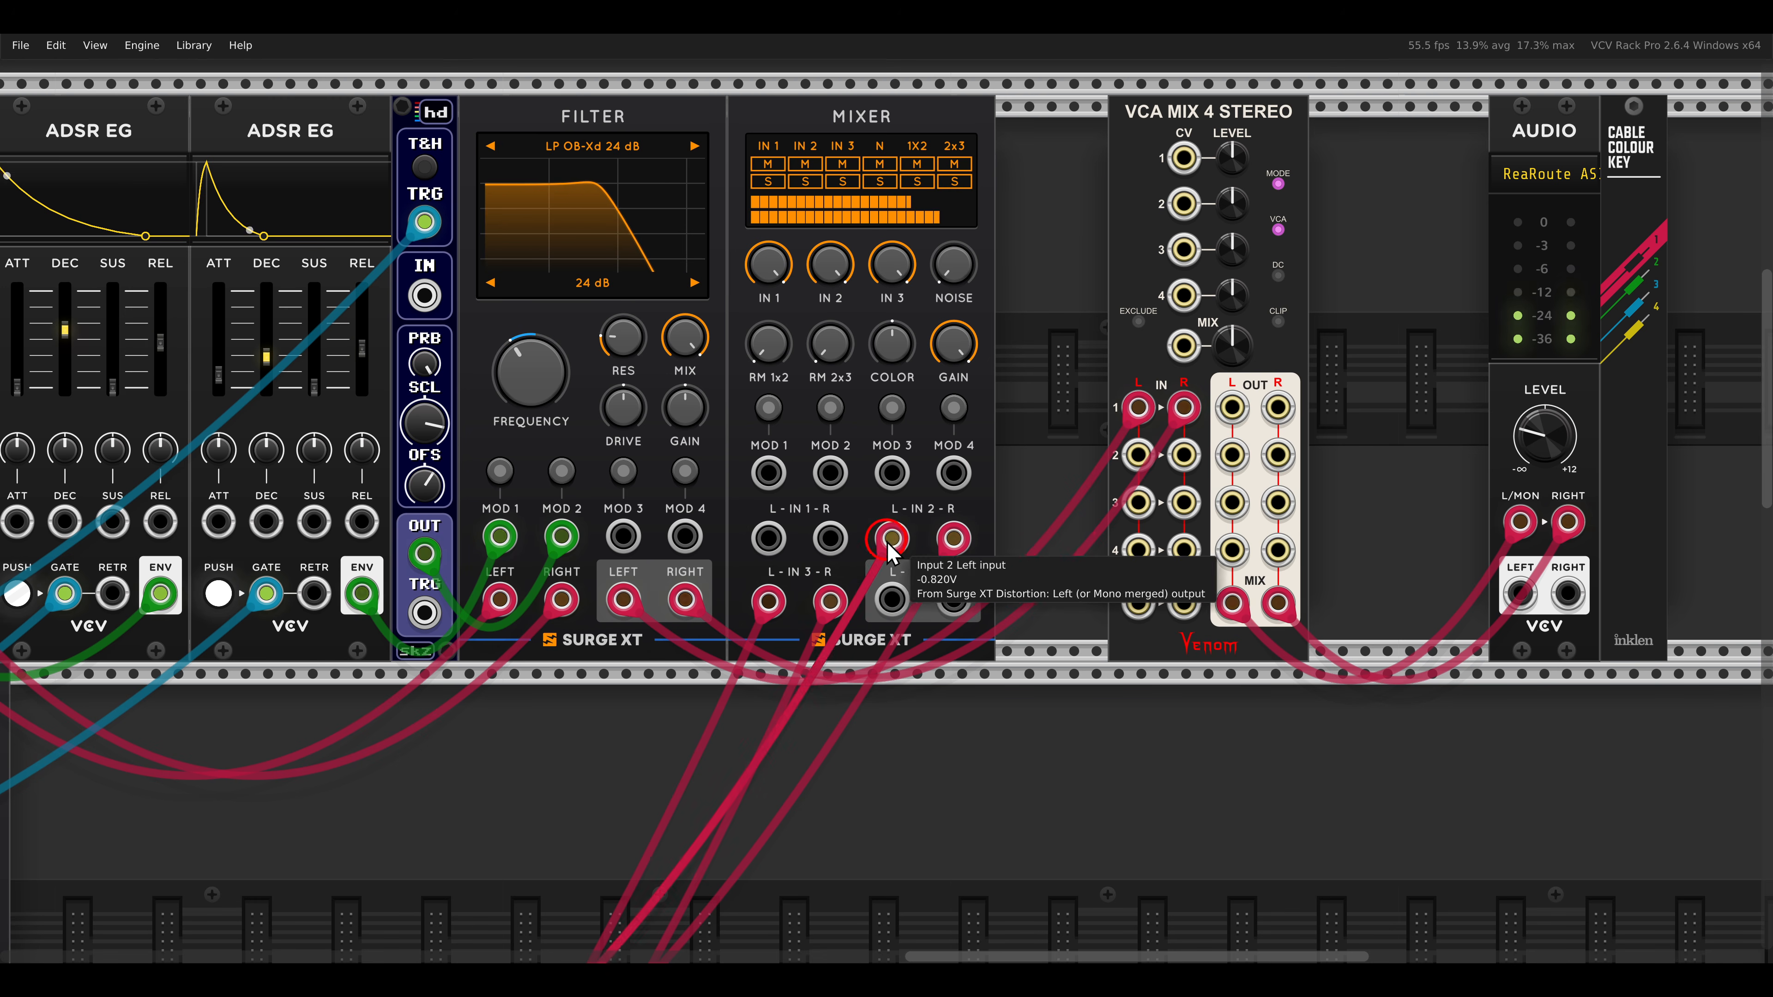
{"action": "left_click_drag", "start_coordinate": [892, 538], "coordinate": [1138, 455]}
{"action": "left_click_drag", "start_coordinate": [954, 538], "coordinate": [1184, 454]}
{"action": "left_click_drag", "start_coordinate": [766, 602], "coordinate": [1138, 504]}
{"action": "left_click_drag", "start_coordinate": [831, 601], "coordinate": [1184, 501]}
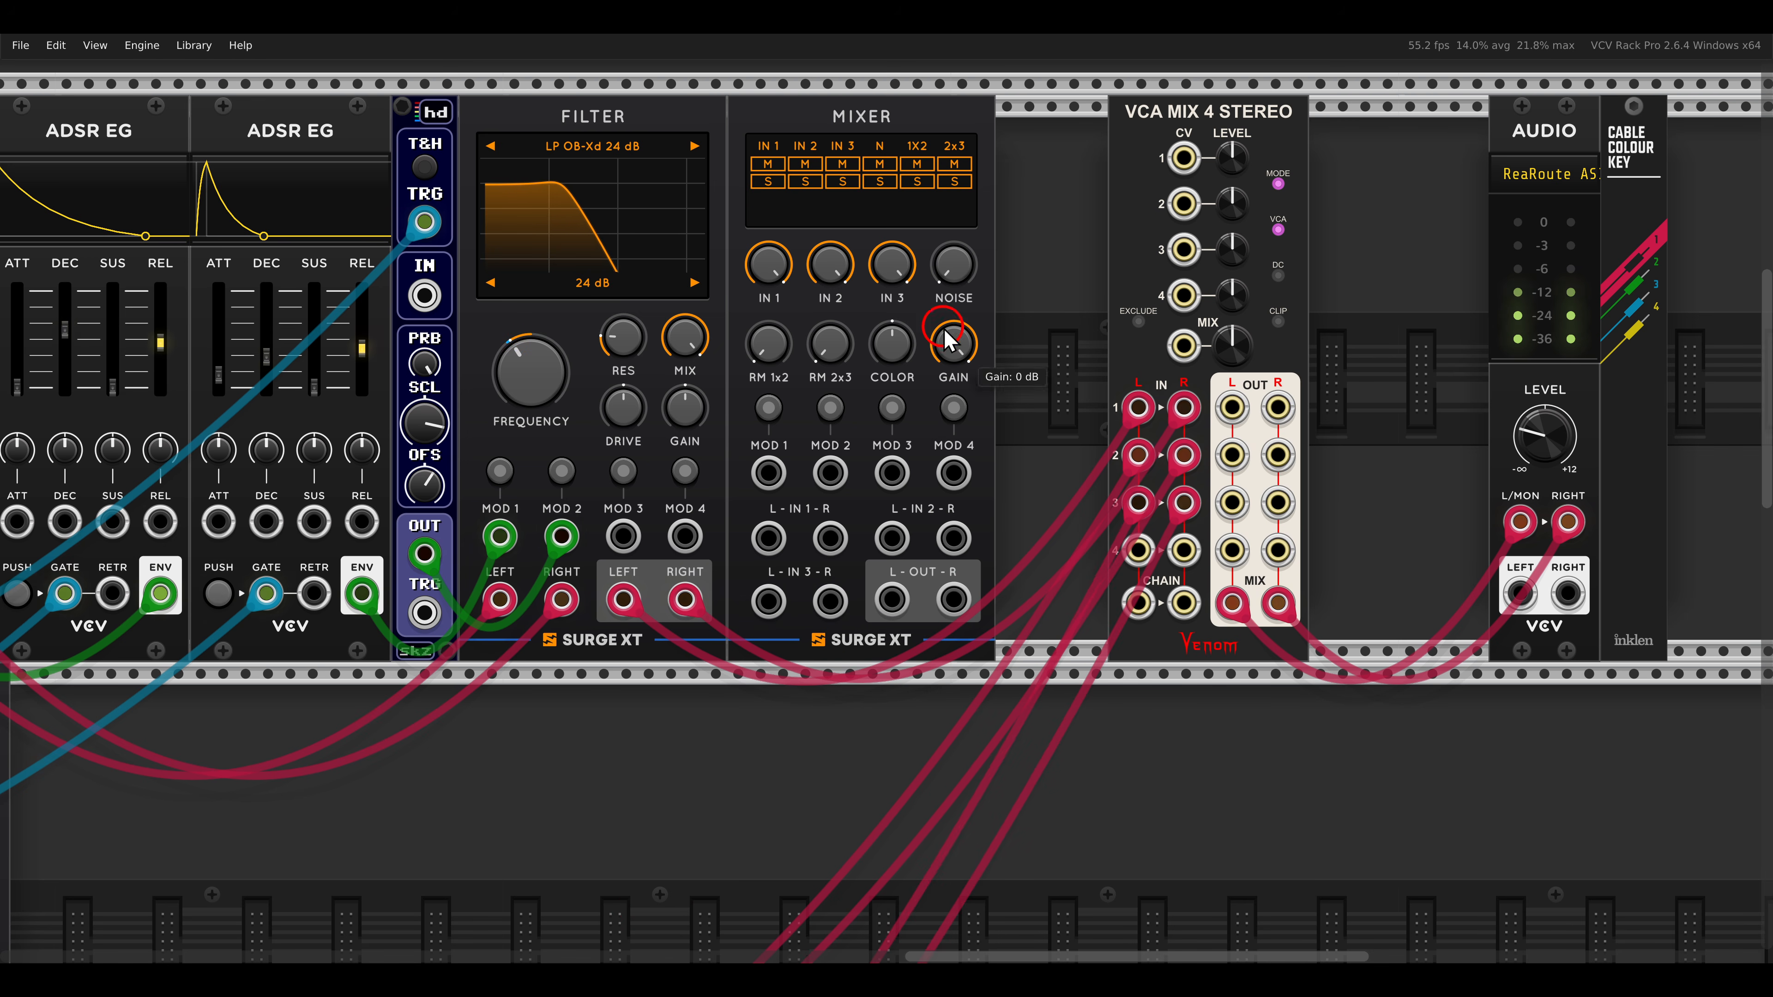
{"action": "key", "text": "Delete"}
Add a VCV Noise module in the third row, well to the right of the Delay.
{"action": "scroll", "coordinate": [921, 318], "scroll_direction": "down", "scroll_amount": 3}
{"action": "scroll", "coordinate": [1096, 277], "scroll_direction": "down", "scroll_amount": 2}
{"action": "scroll", "coordinate": [1057, 567], "scroll_direction": "up", "scroll_amount": 5}
{"action": "right_click", "coordinate": [1057, 567]}
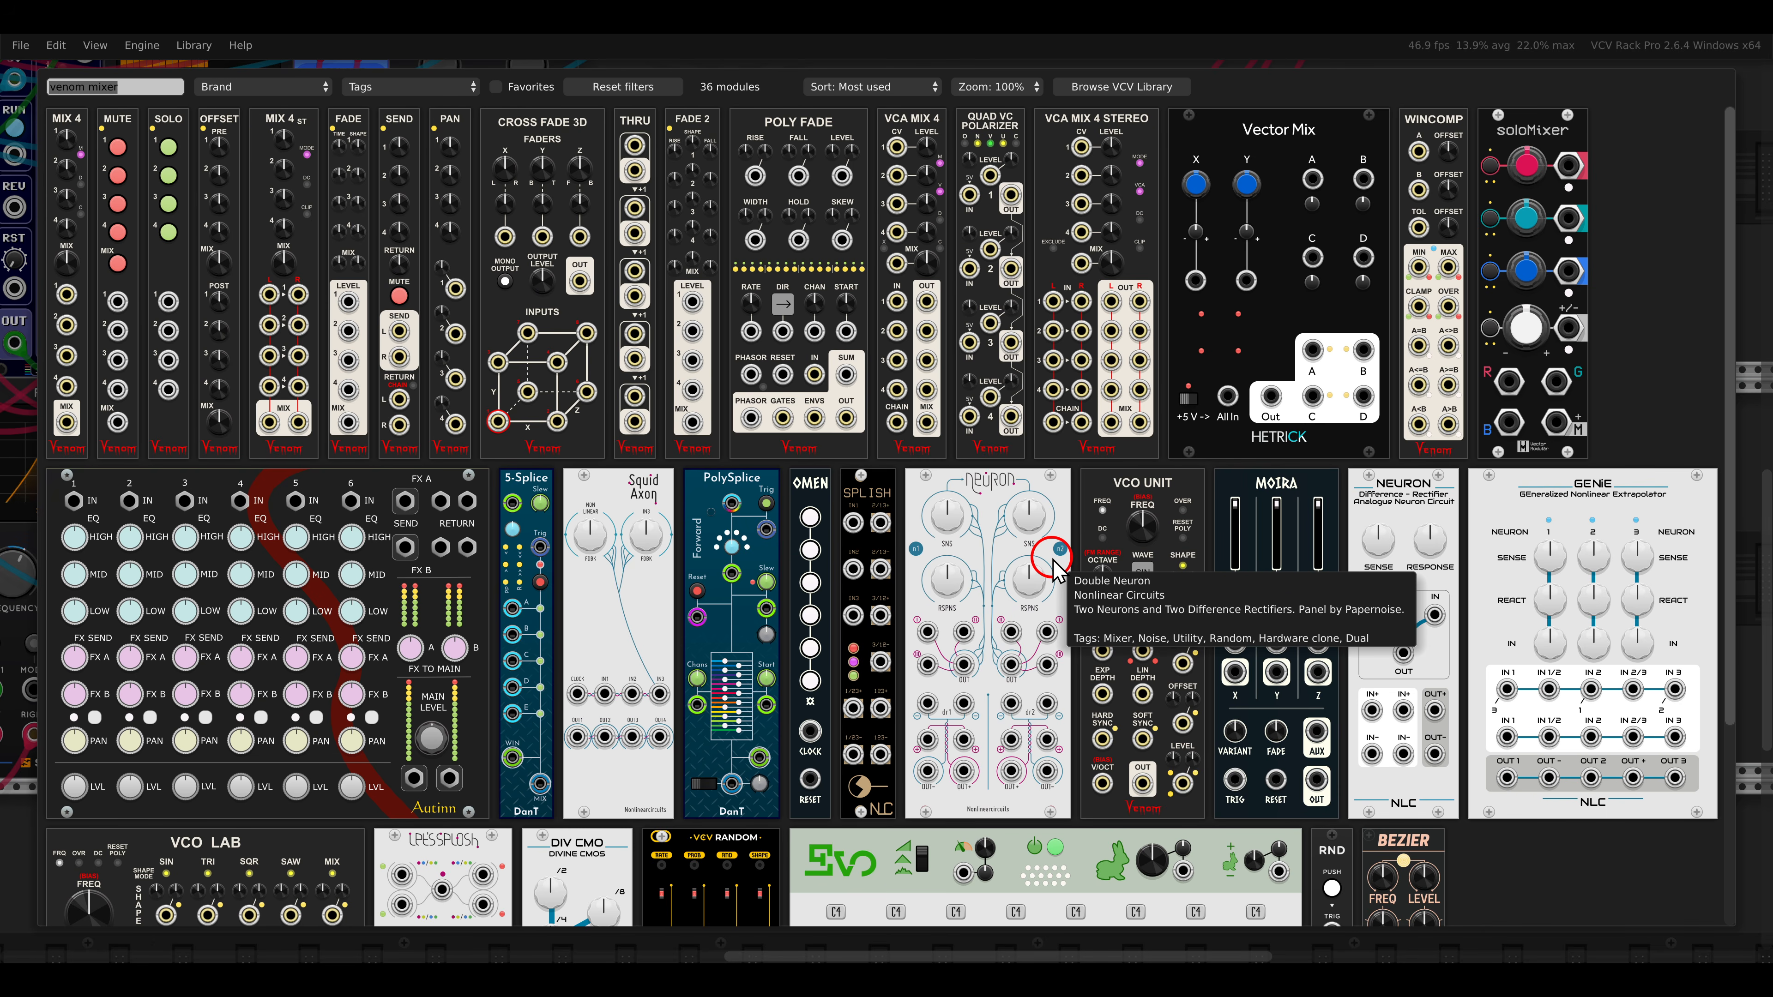
{"action": "key", "text": "BackSpace"}
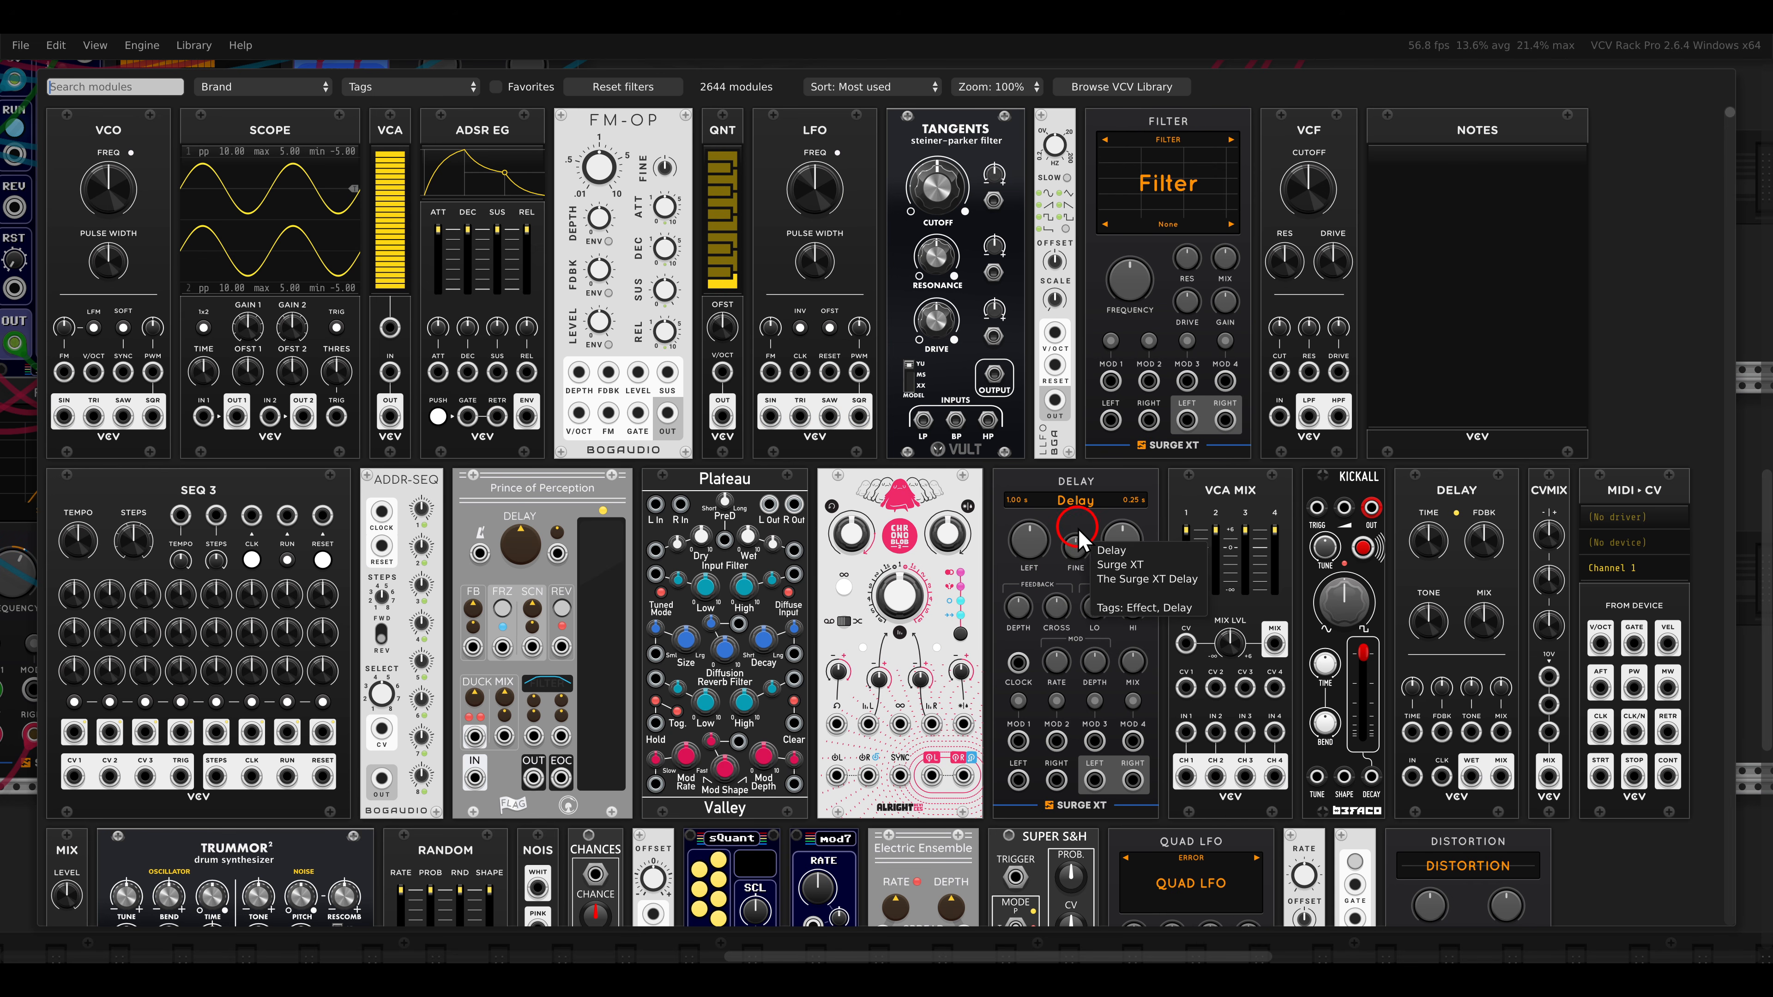
{"action": "left_click", "coordinate": [536, 864]}
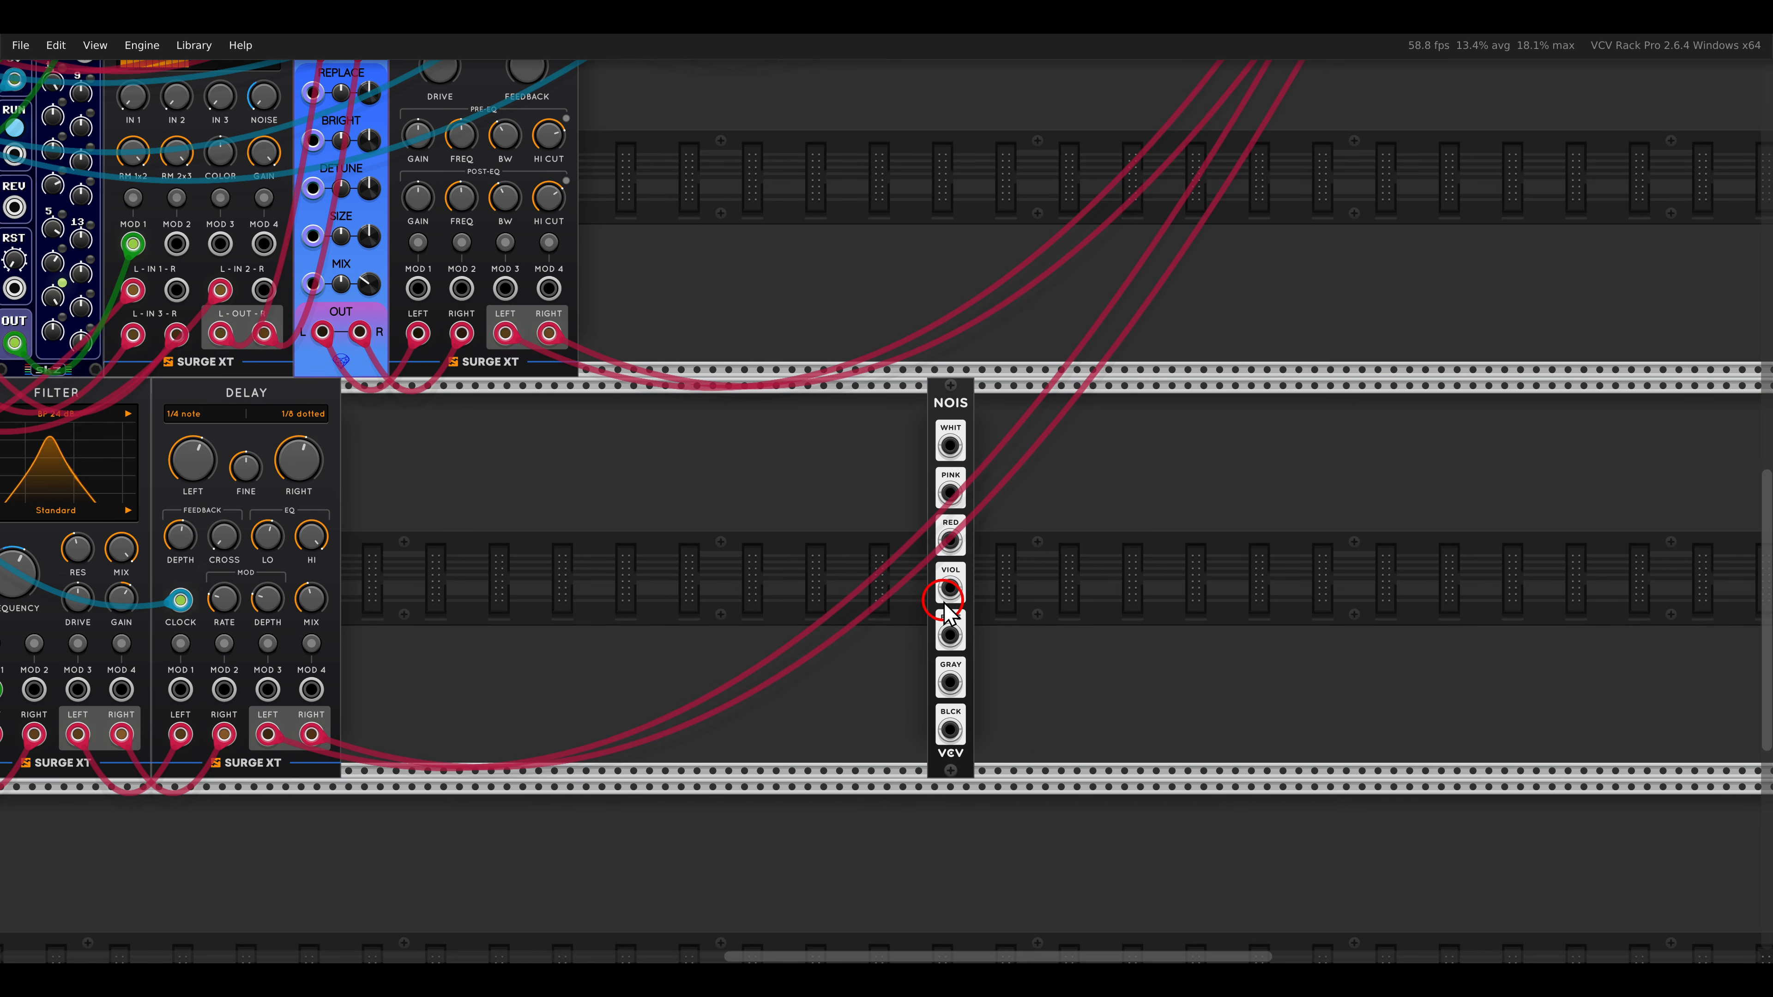
Add a Vult Tangents filter directly after the Noise module and a VCV VCA directly after the filter.
{"action": "right_click", "coordinate": [1035, 607]}
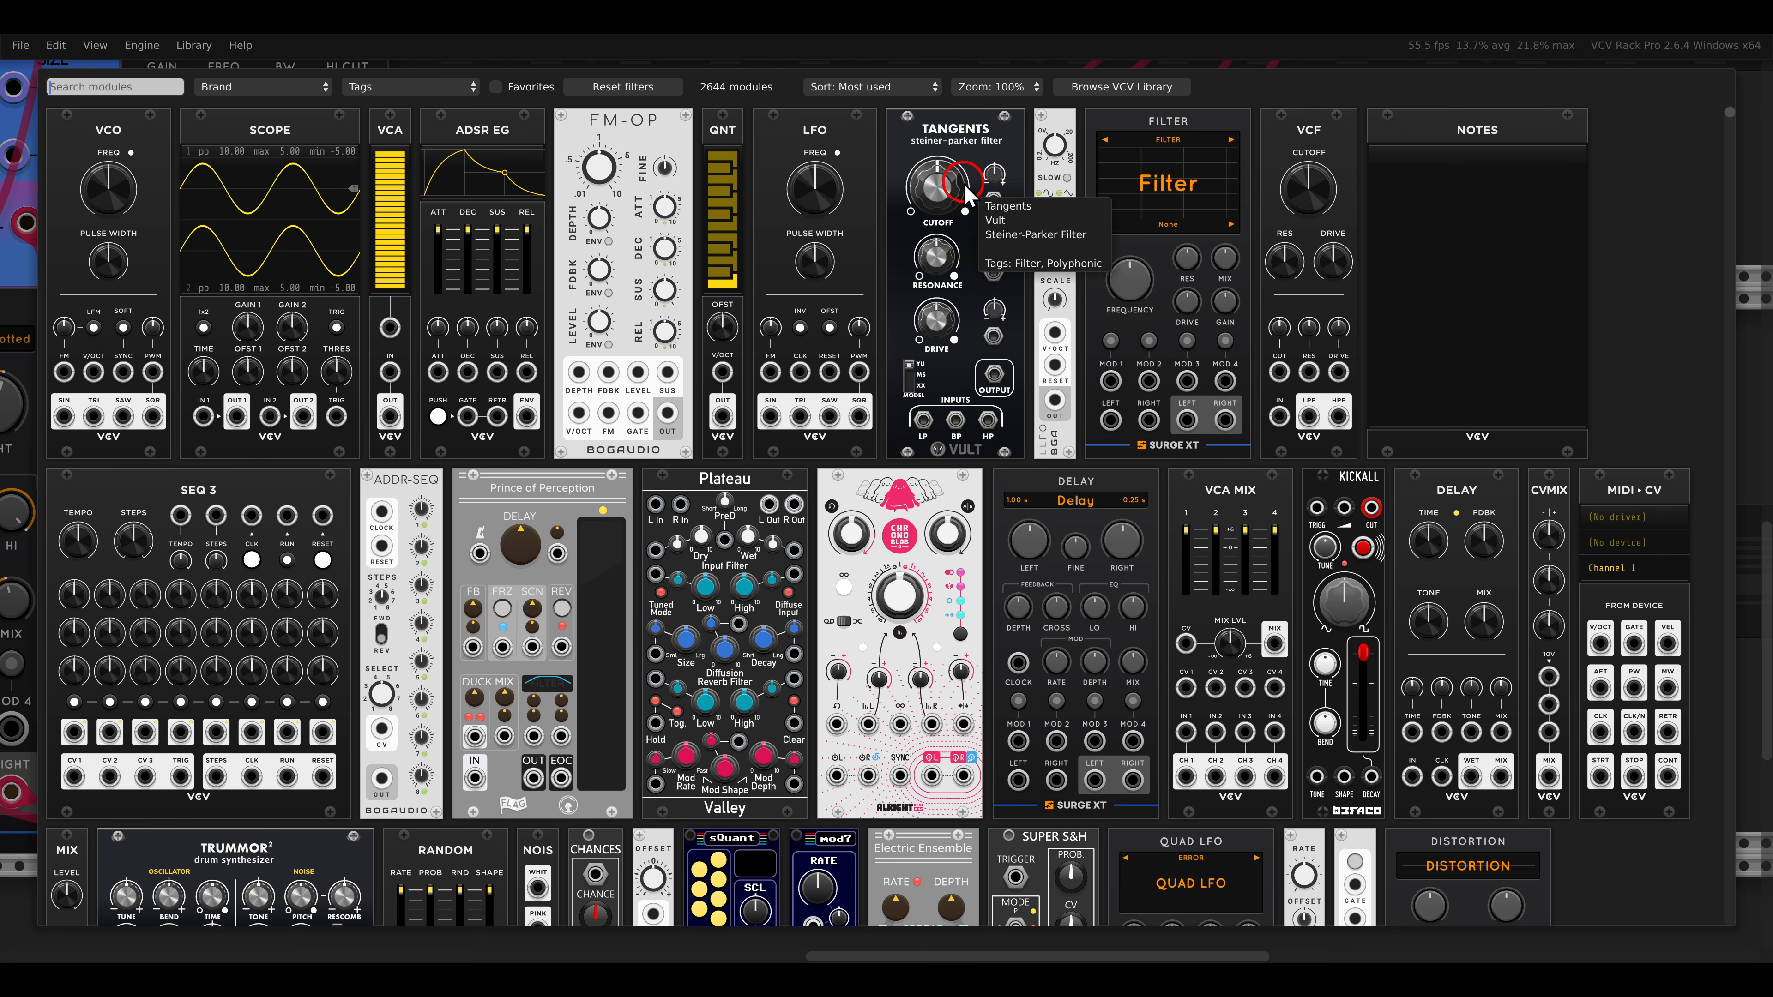
{"action": "left_click", "coordinate": [949, 210]}
{"action": "left_click_drag", "start_coordinate": [866, 341], "coordinate": [1151, 349]}
{"action": "left_click_drag", "start_coordinate": [1122, 497], "coordinate": [1005, 402]}
{"action": "right_click", "coordinate": [1187, 424]}
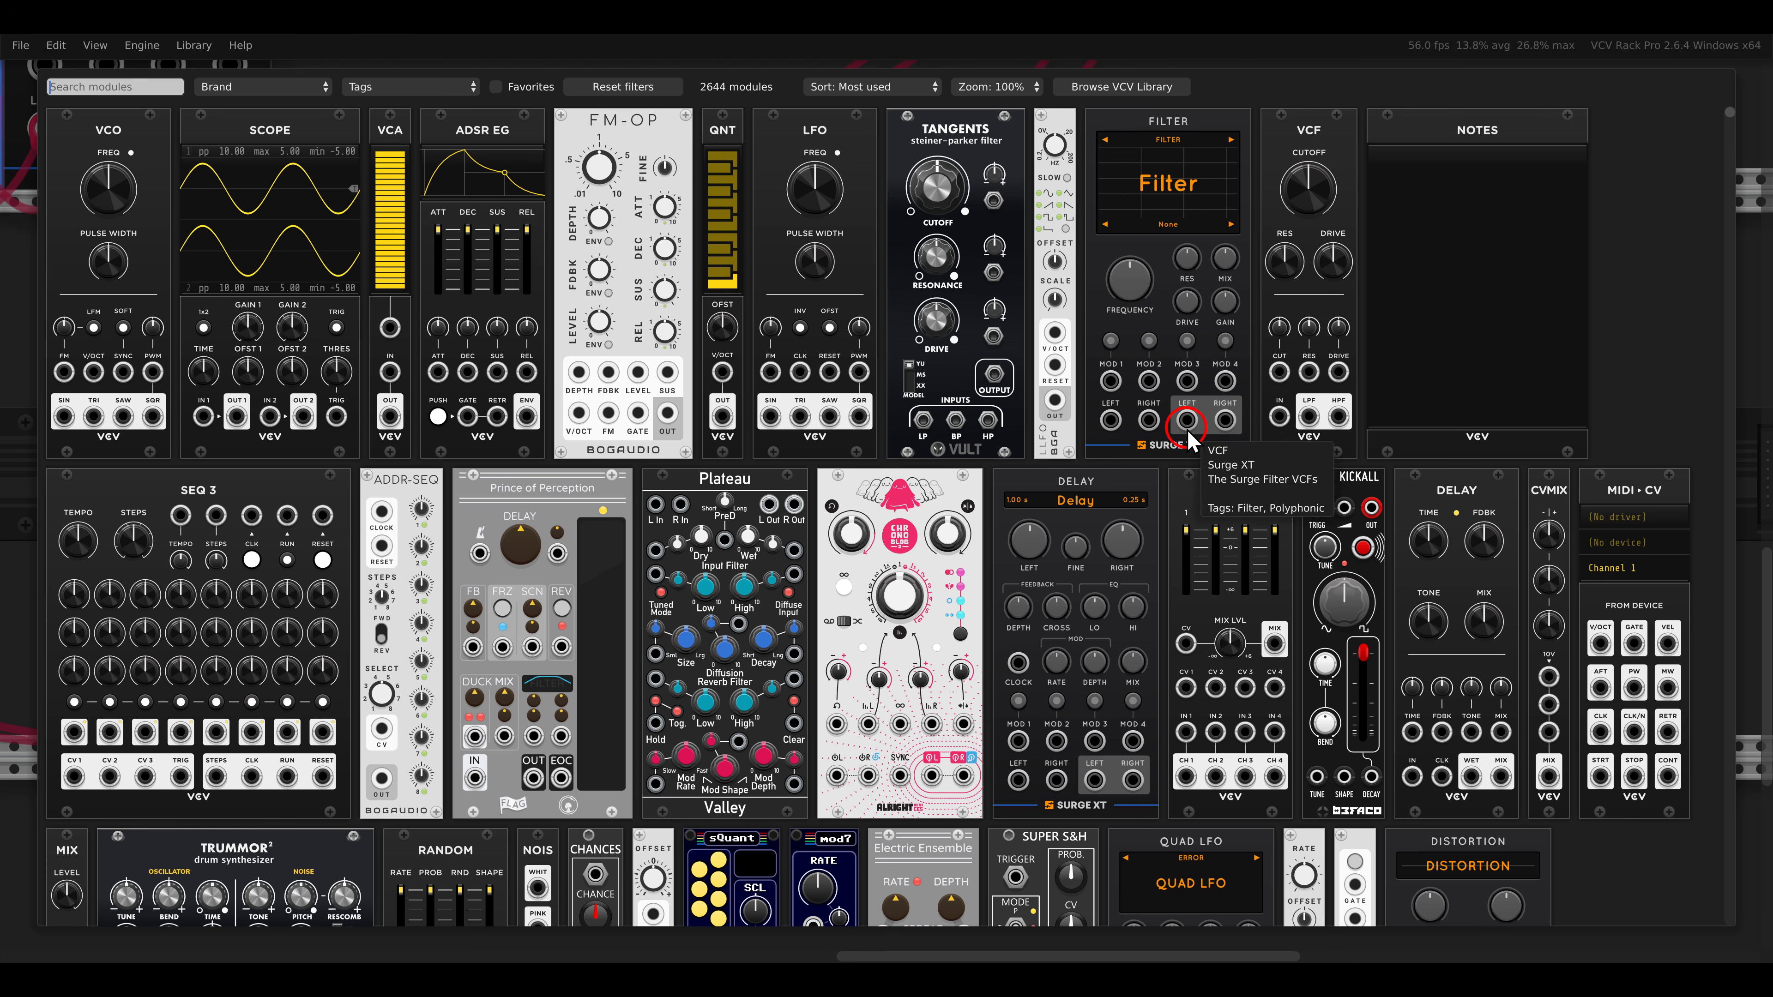
{"action": "left_click", "coordinate": [372, 131]}
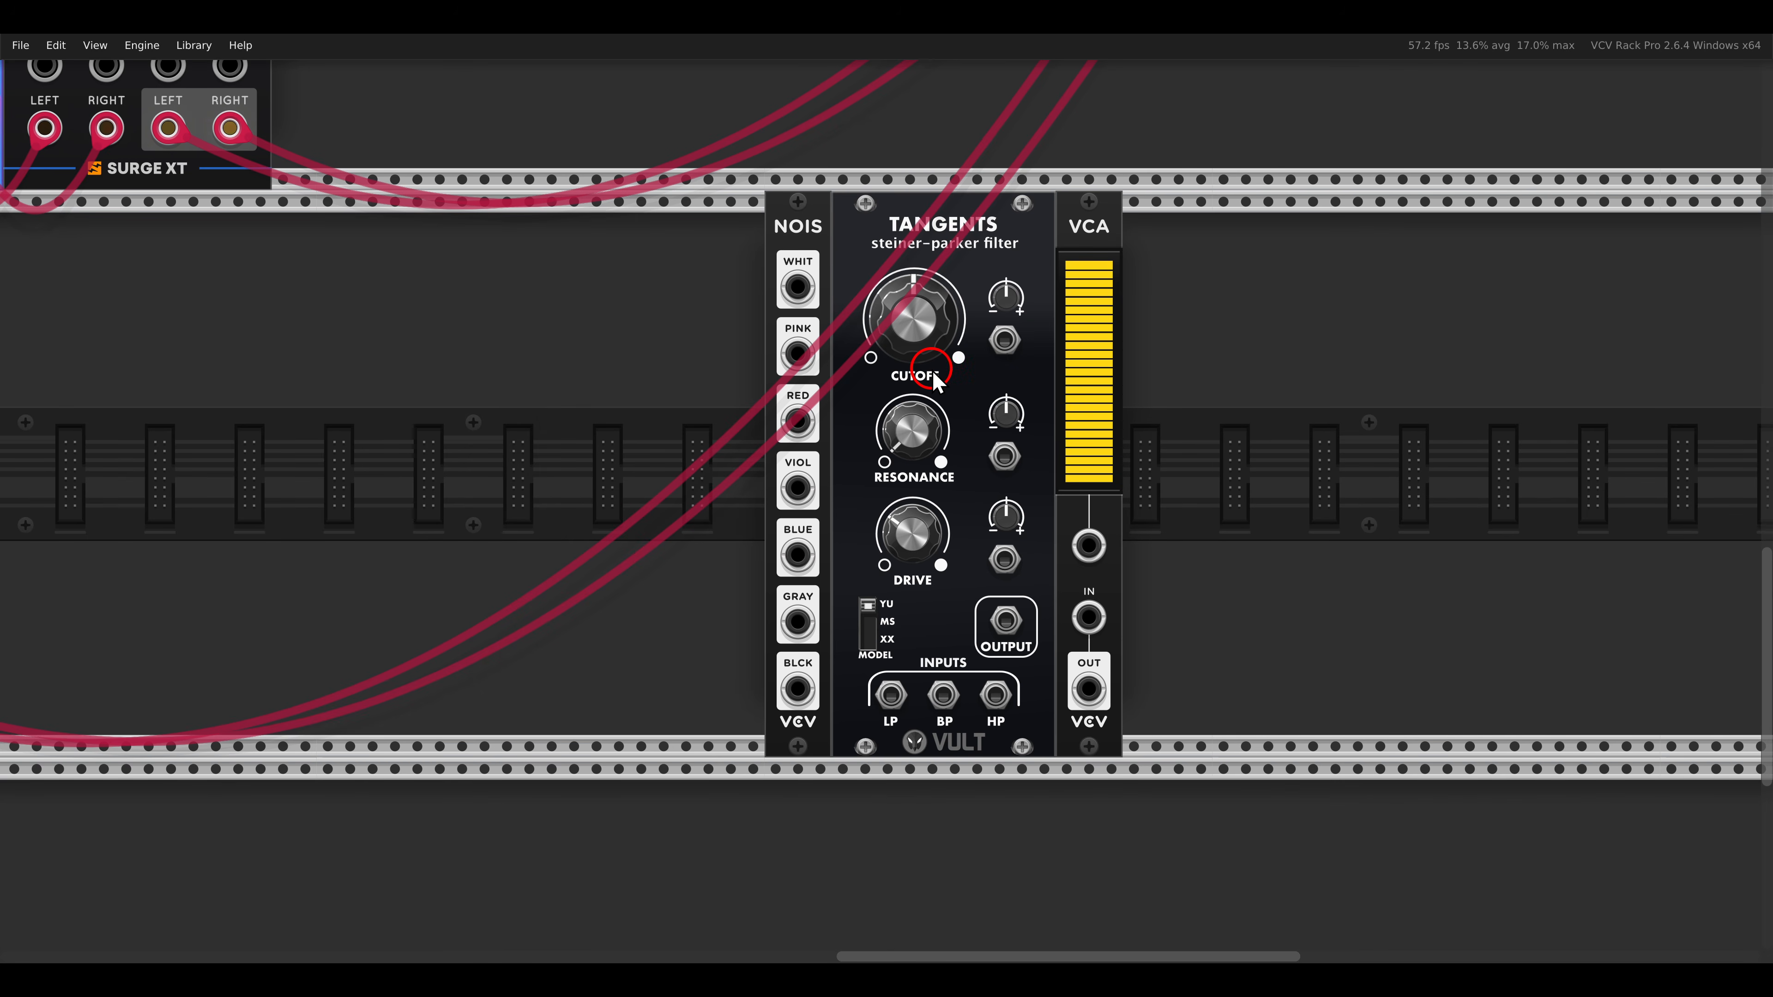
Search the module library for "mixer" and add a Surge XT Mixer directly before the Noise module.
{"action": "right_click", "coordinate": [723, 402]}
{"action": "type", "text": "mixer"}
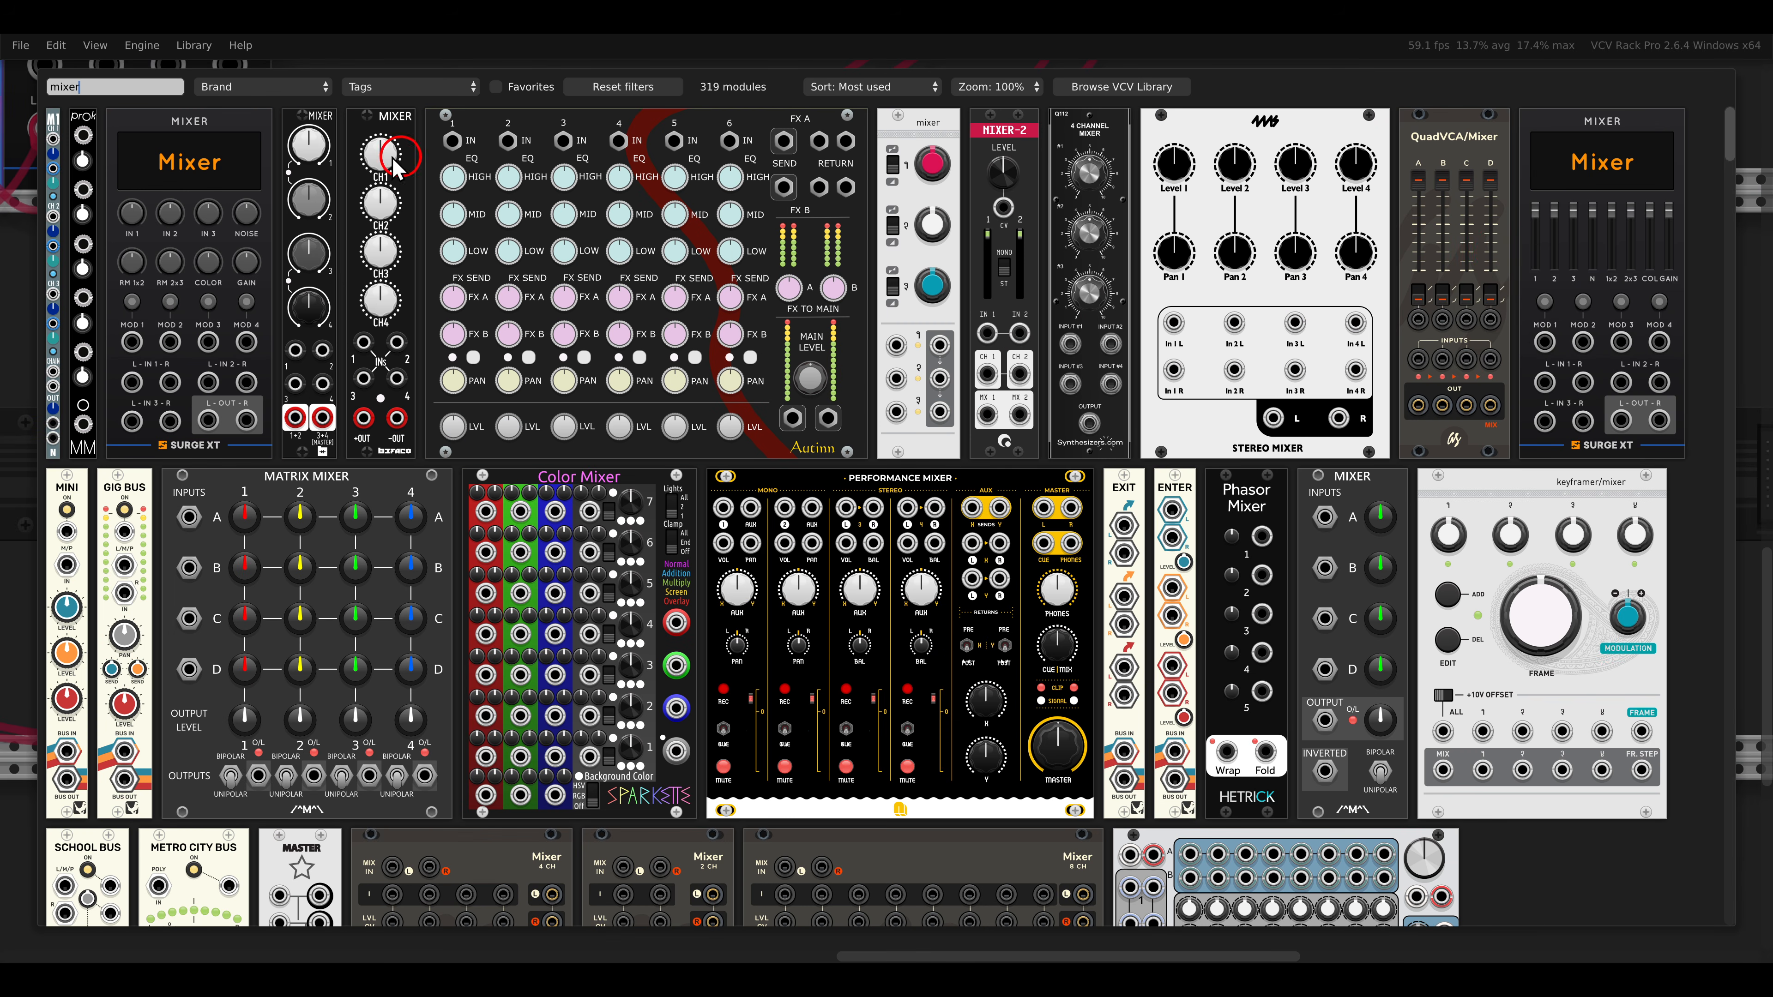
{"action": "left_click", "coordinate": [187, 158]}
{"action": "scroll", "coordinate": [768, 378], "scroll_direction": "down", "scroll_amount": 3}
{"action": "left_click_drag", "start_coordinate": [305, 351], "coordinate": [1539, 623]}
{"action": "scroll", "coordinate": [775, 259], "scroll_direction": "up", "scroll_amount": 5}
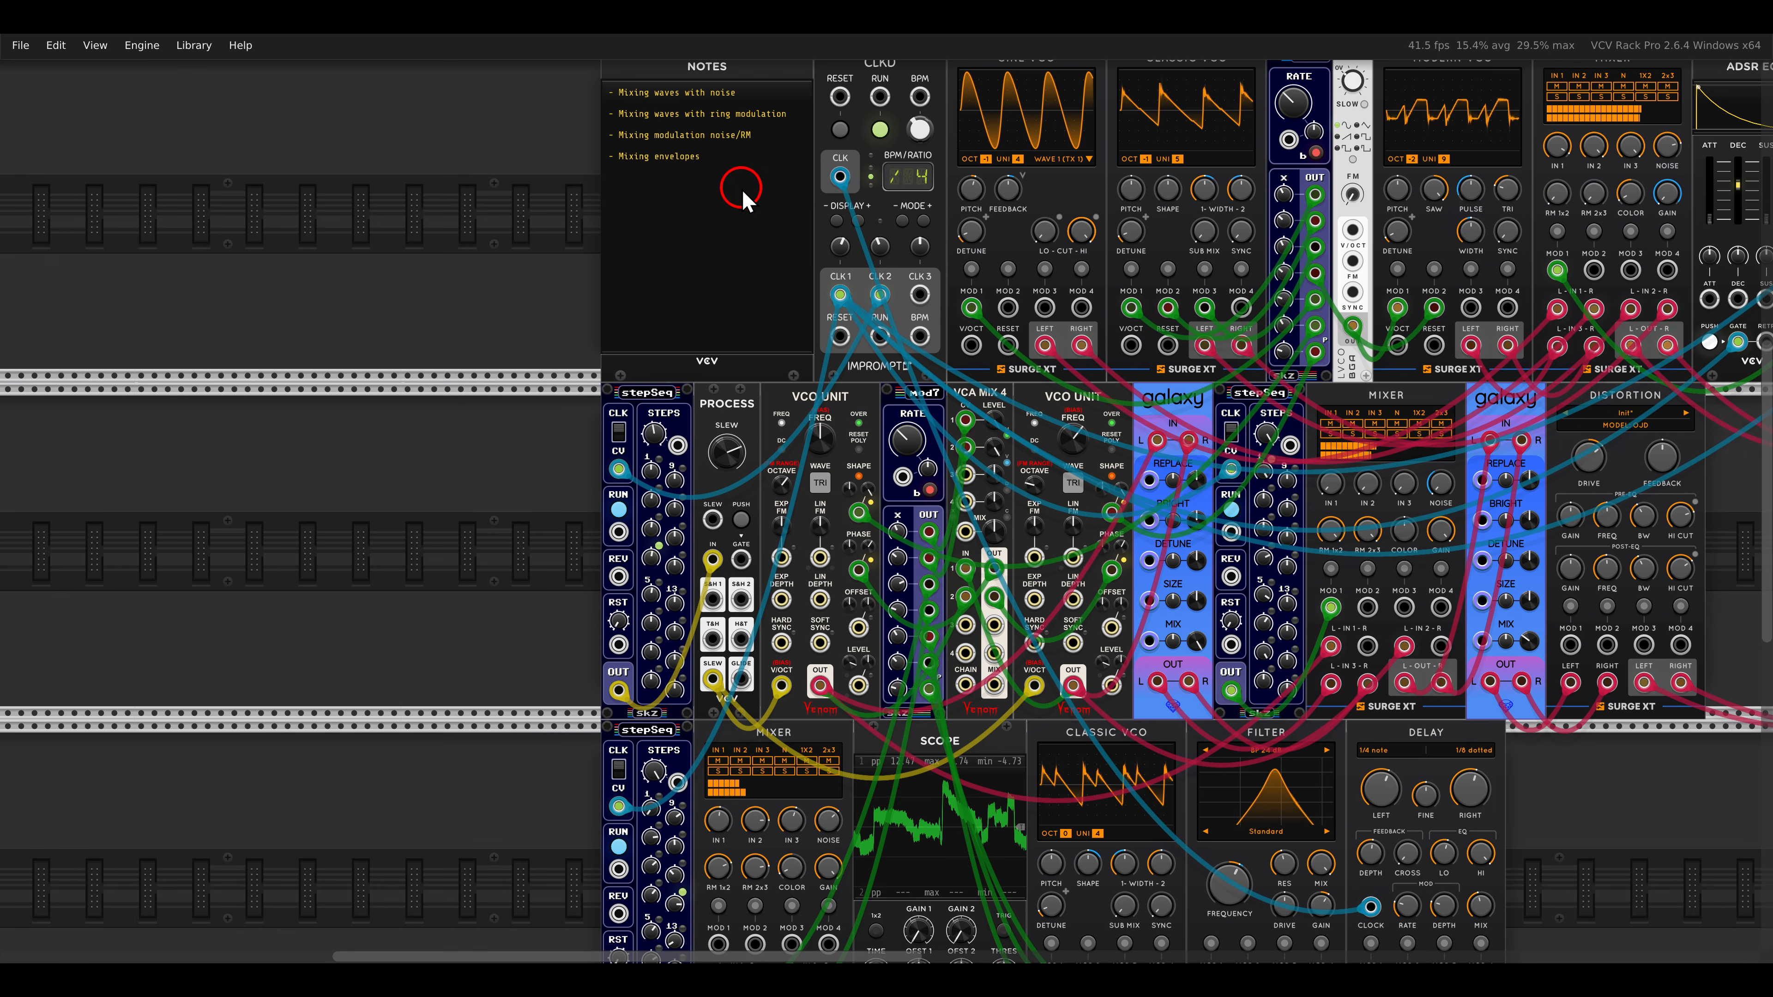
{"action": "left_click_drag", "start_coordinate": [1630, 796], "coordinate": [731, 442]}
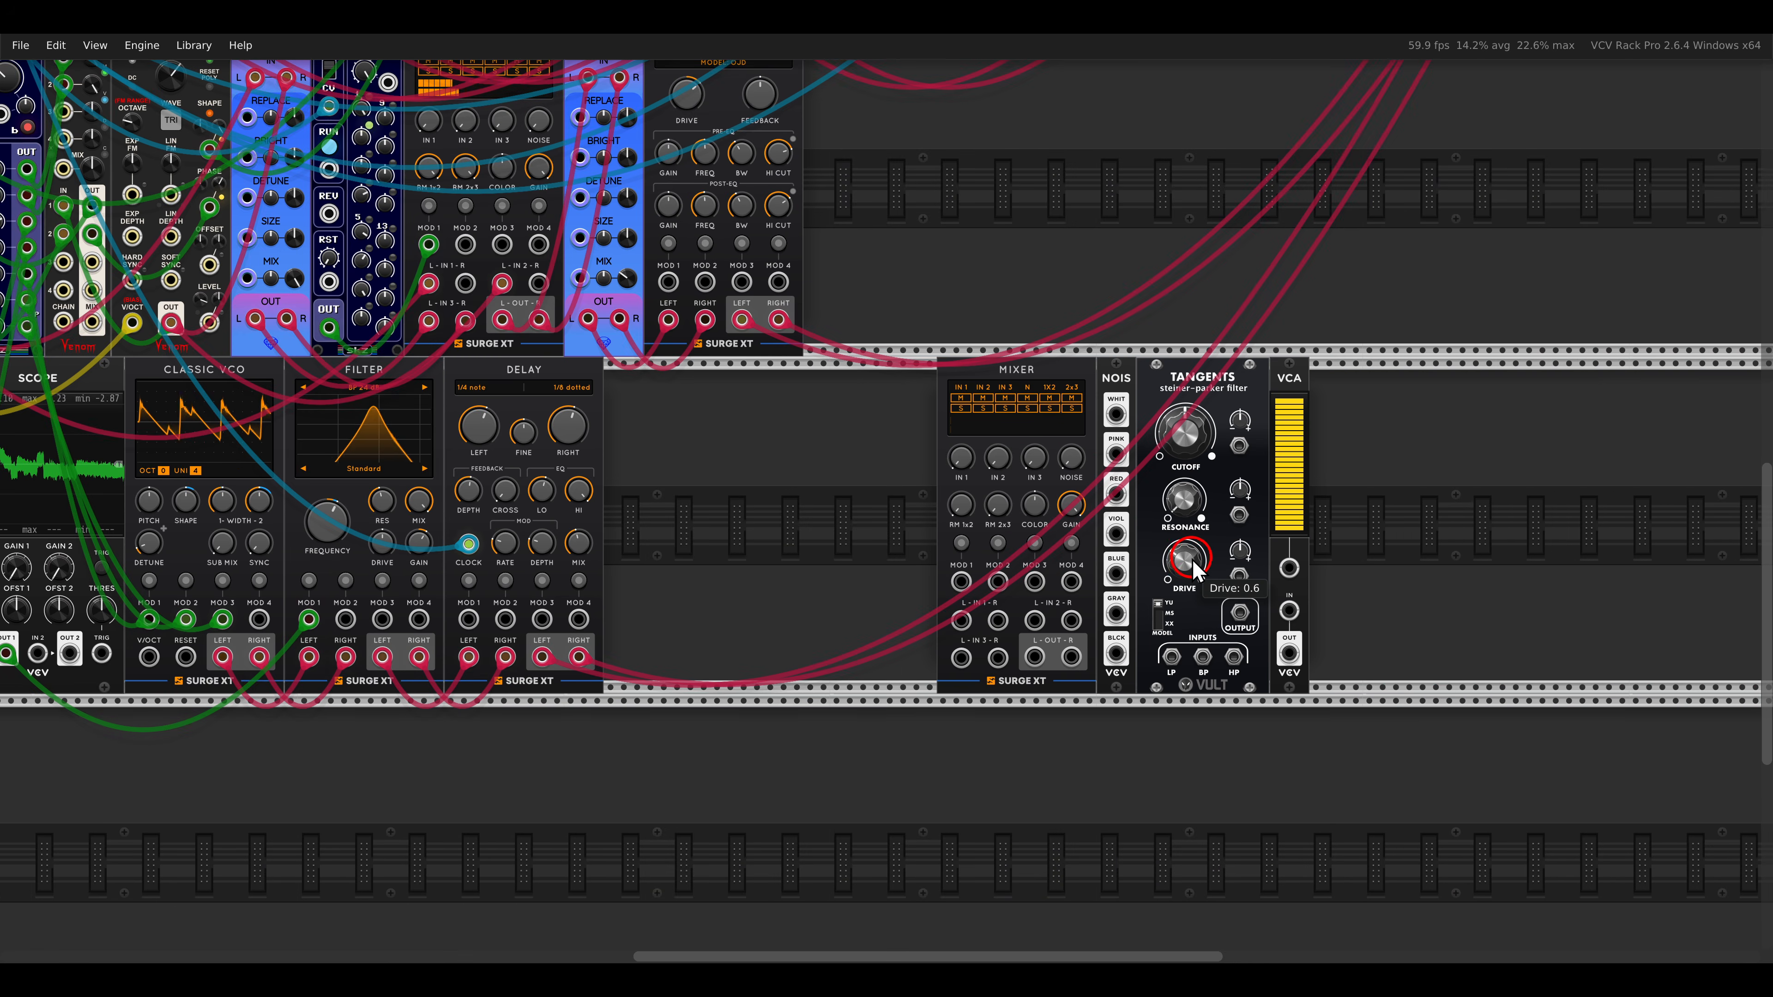
Patch the new Mixer's left output to the VCA's CV, white noise to the Tangents BP input, and the Tangents output to the VCA.
{"action": "scroll", "coordinate": [1151, 538], "scroll_direction": "up", "scroll_amount": 3}
{"action": "scroll", "coordinate": [1206, 542], "scroll_direction": "up", "scroll_amount": 3}
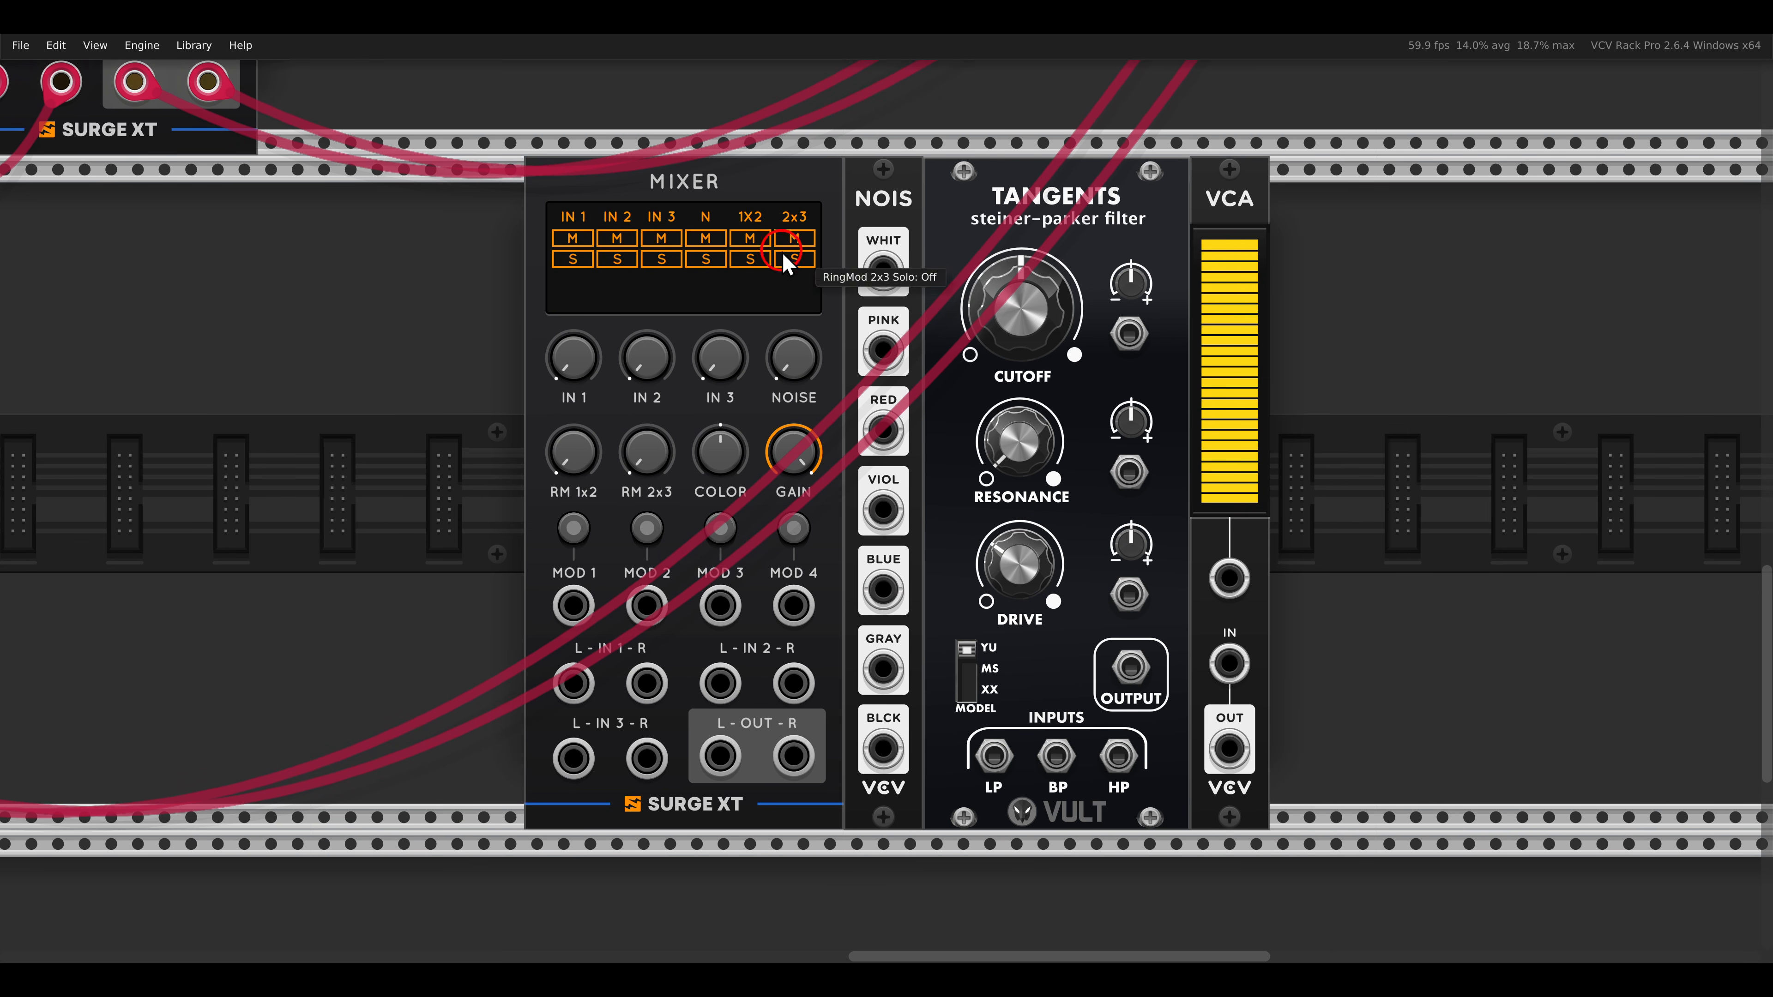
{"action": "left_click_drag", "start_coordinate": [713, 753], "coordinate": [1229, 579]}
{"action": "left_click_drag", "start_coordinate": [883, 271], "coordinate": [1056, 756]}
{"action": "left_click_drag", "start_coordinate": [1131, 668], "coordinate": [1214, 681]}
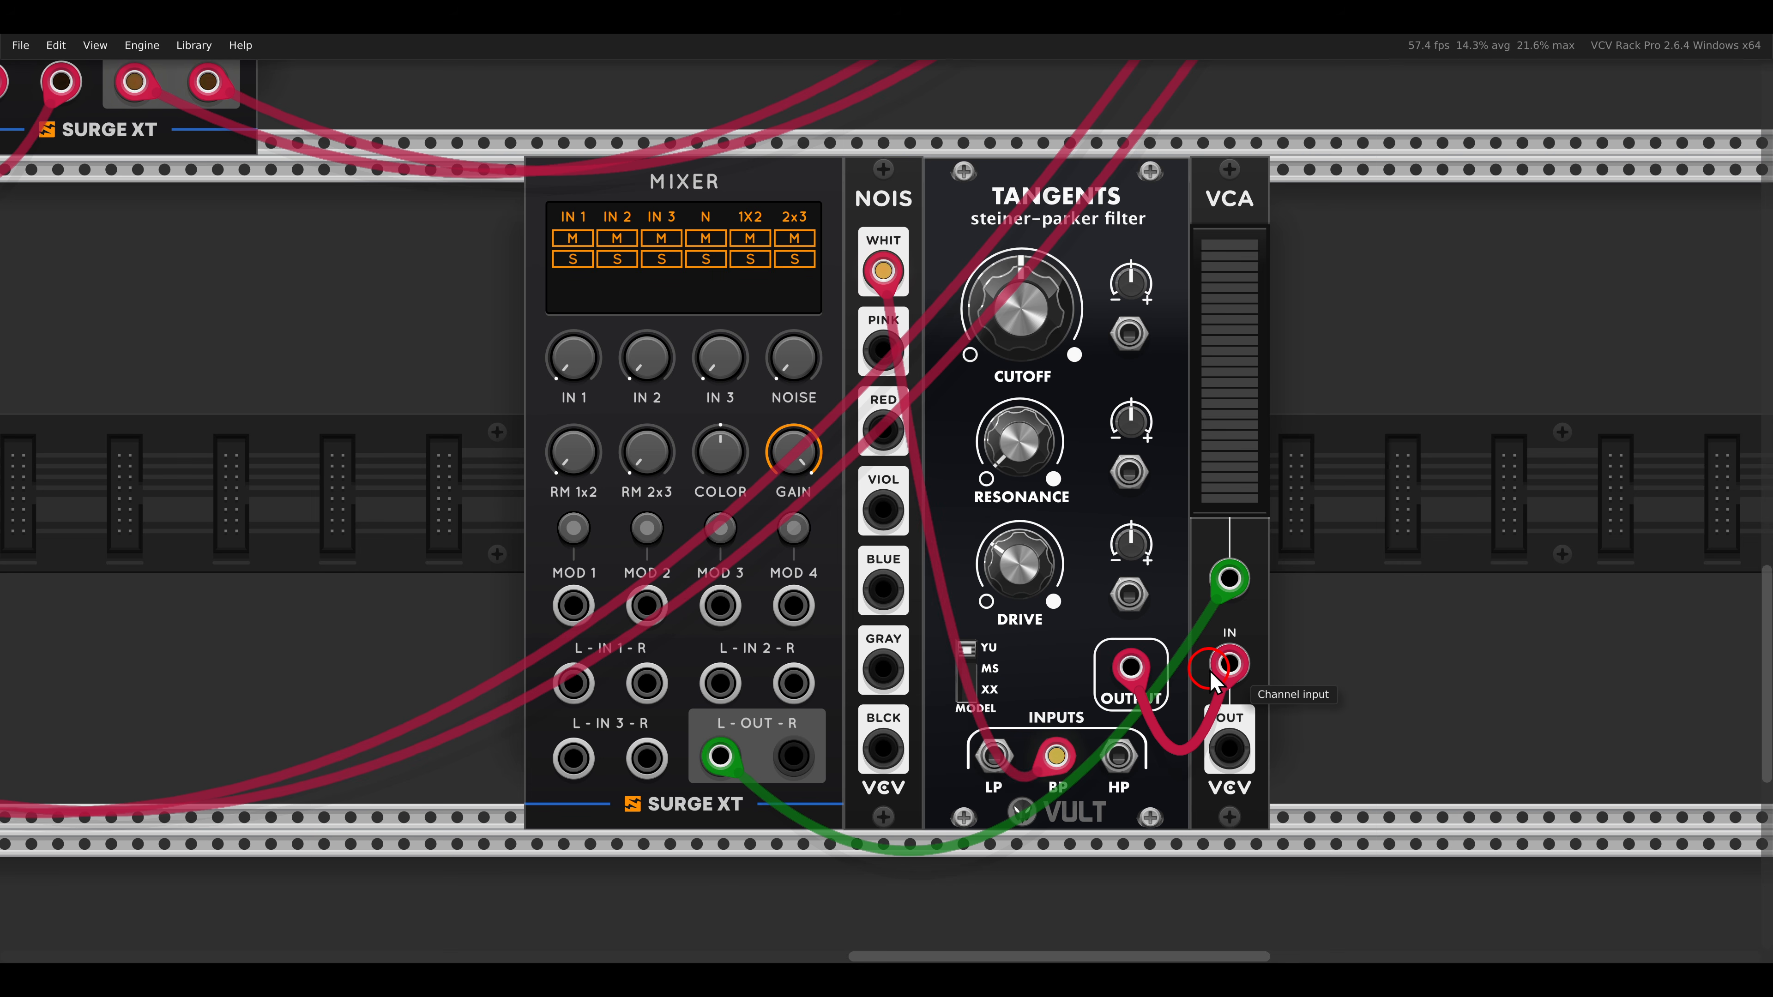
Patch the VCA's output into the VCA Mix 4 Stereo's left channel 4 input and add a Mix Solo expander to that mixer.
{"action": "scroll", "coordinate": [1231, 756], "scroll_direction": "up", "scroll_amount": 20}
{"action": "left_click_drag", "start_coordinate": [1230, 752], "coordinate": [888, 715]}
{"action": "scroll", "coordinate": [1231, 756], "scroll_direction": "right", "scroll_amount": 10}
{"action": "left_click_drag", "start_coordinate": [1001, 252], "coordinate": [1003, 271]}
{"action": "right_click", "coordinate": [985, 197]}
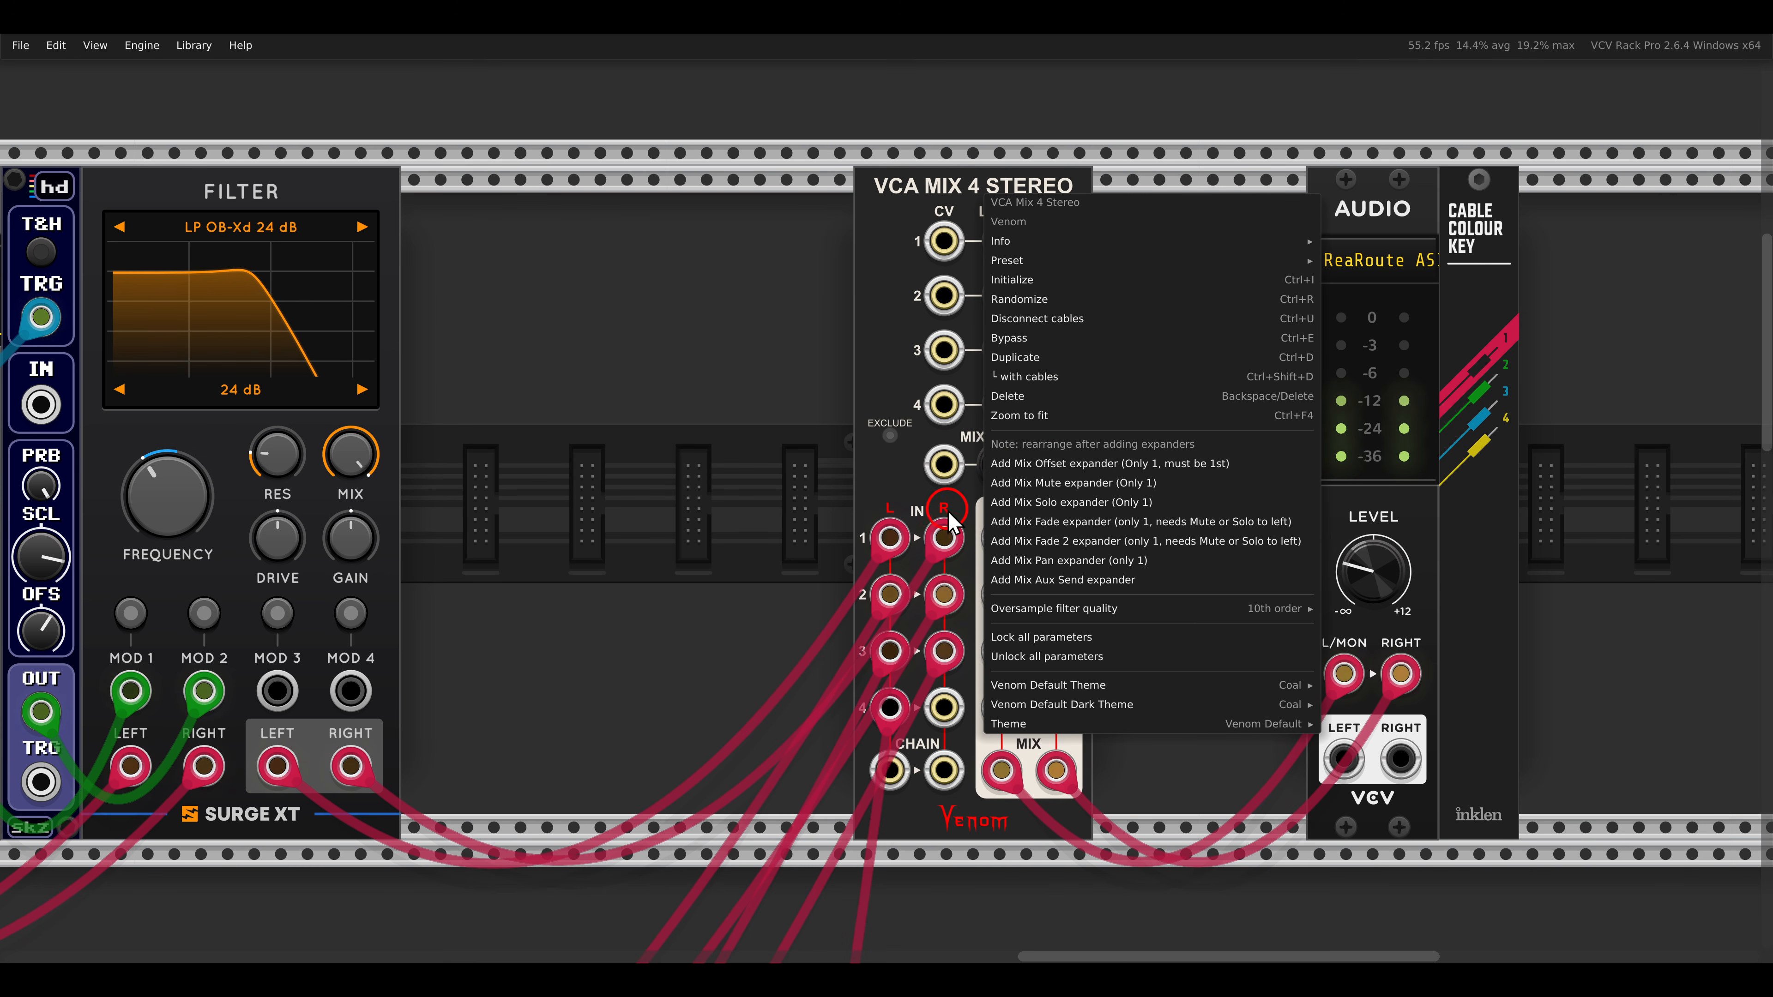
{"action": "left_click", "coordinate": [1036, 502]}
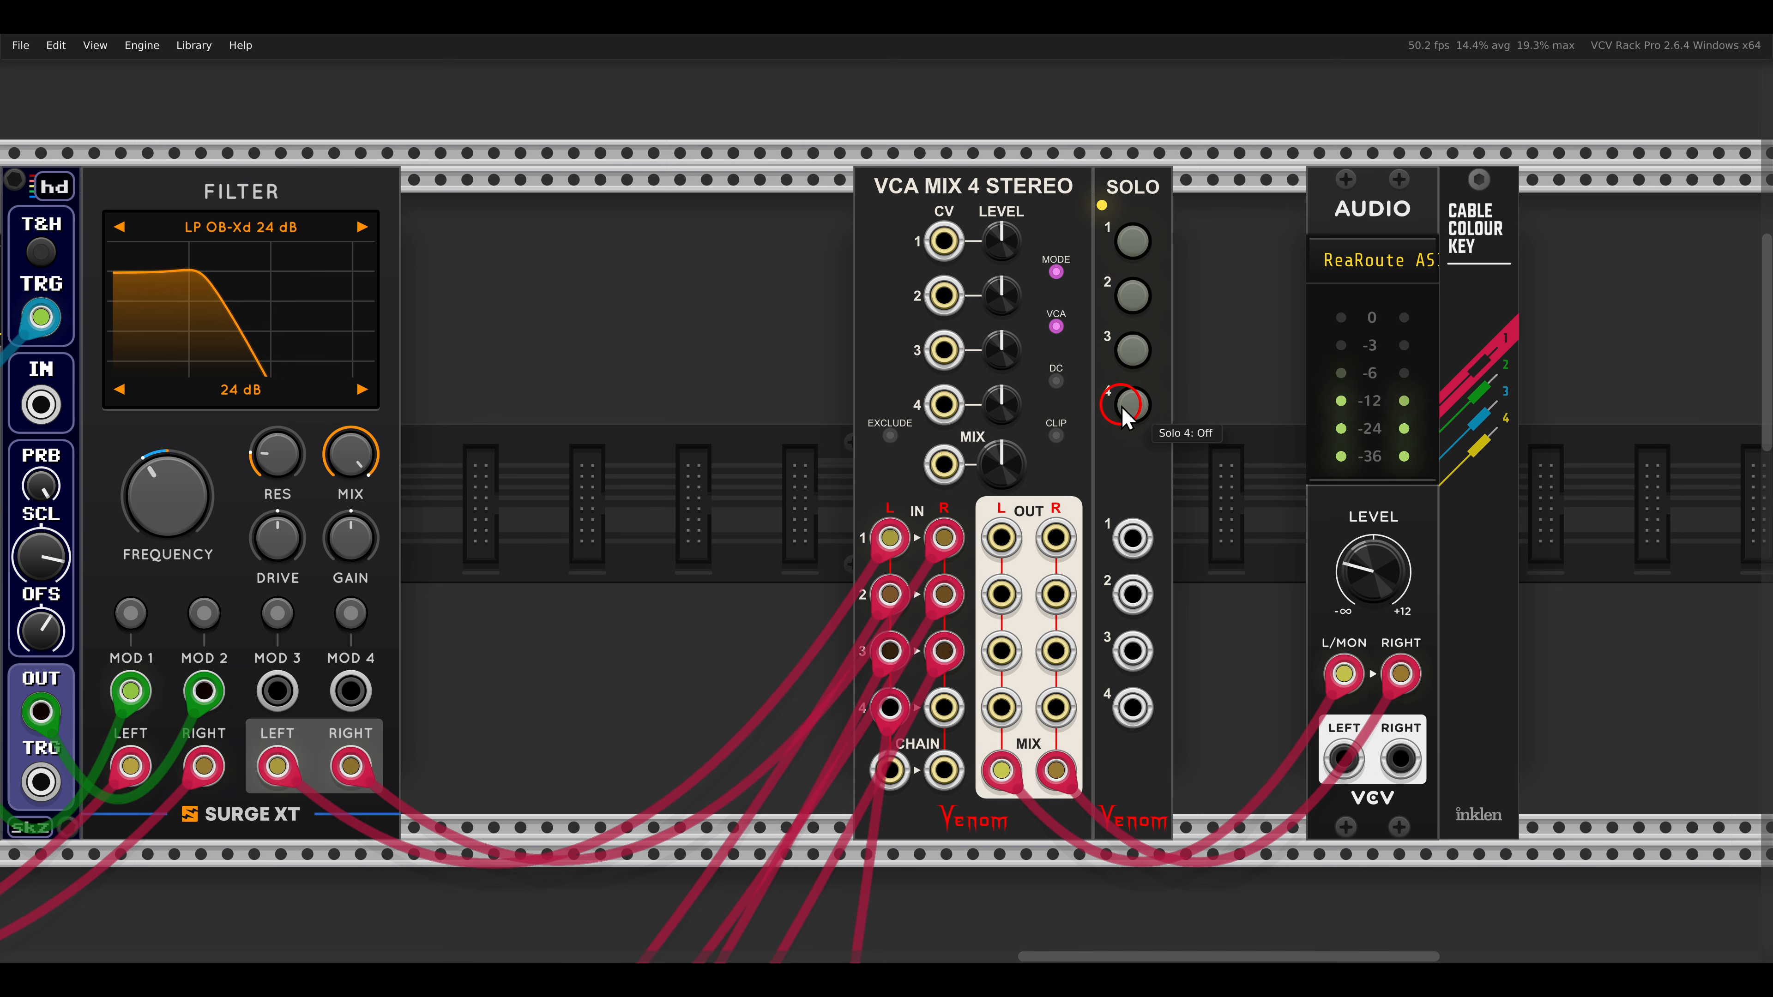
Move the third-row Mixer, Noise, Tangents and VCA group farther right to make room after the Delay.
{"action": "scroll", "coordinate": [1125, 413], "scroll_direction": "down", "scroll_amount": 5}
{"action": "scroll", "coordinate": [1123, 409], "scroll_direction": "down", "scroll_amount": 12}
{"action": "left_click_drag", "start_coordinate": [1122, 407], "coordinate": [1357, 507]}
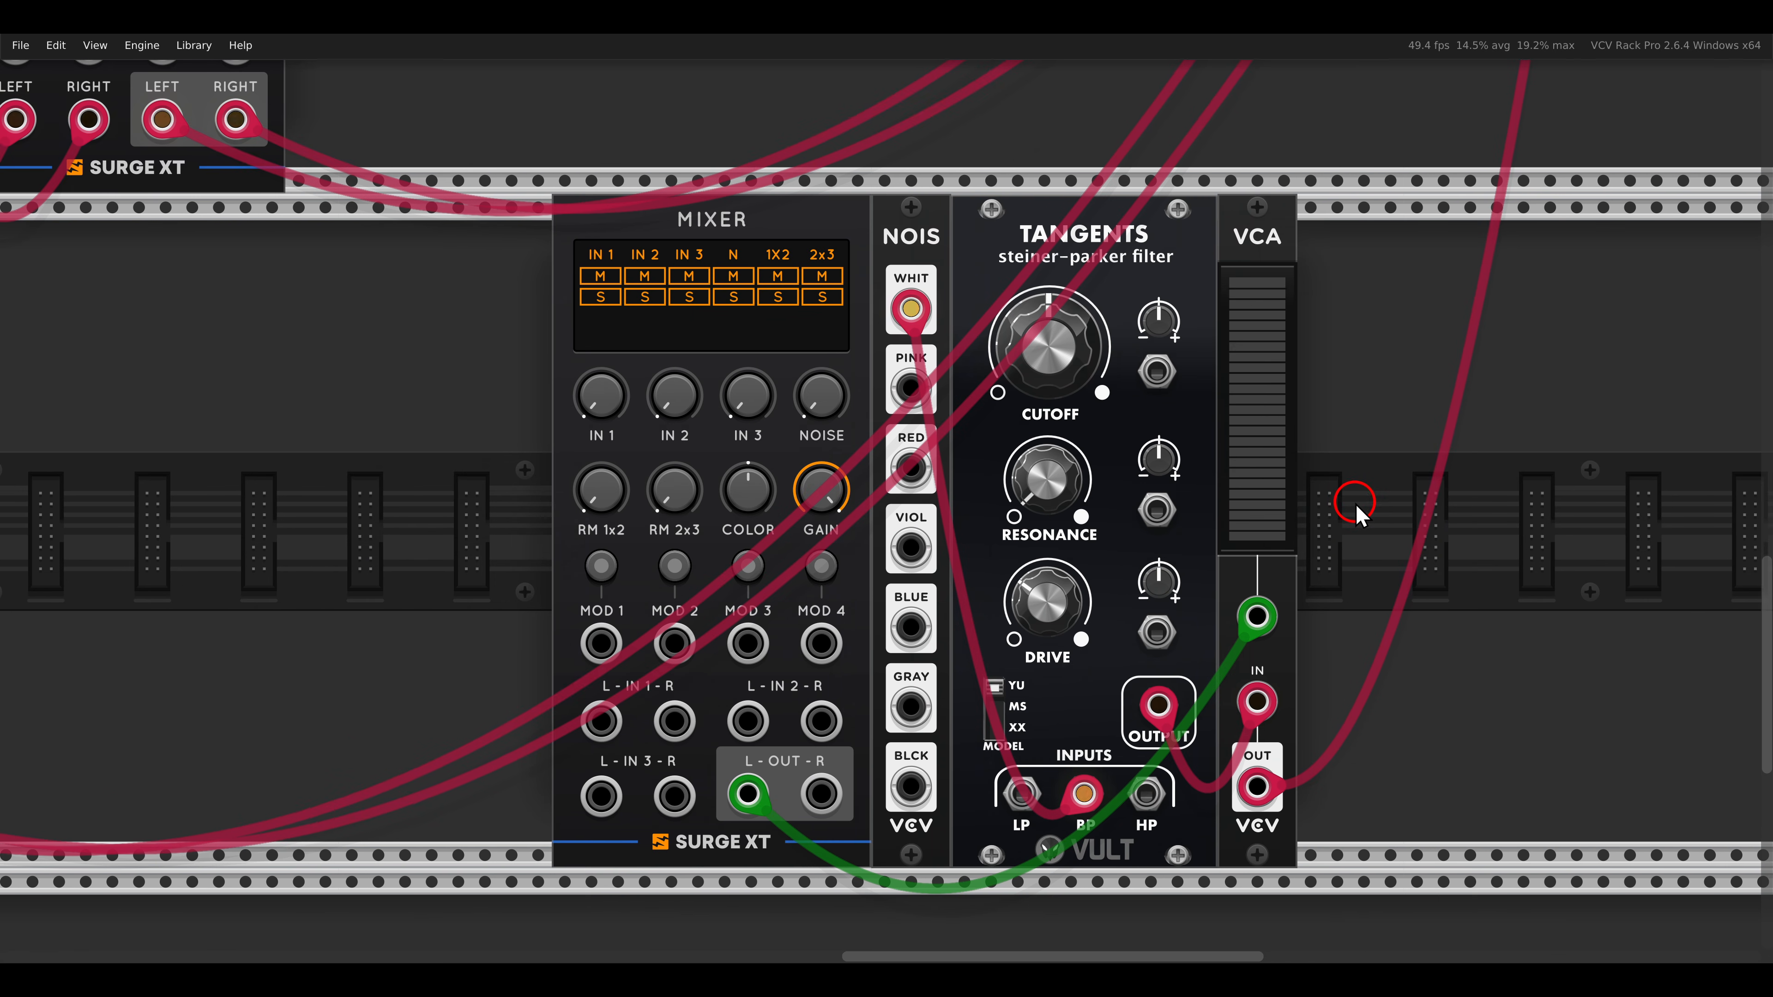
{"action": "scroll", "coordinate": [1356, 507], "scroll_direction": "down", "scroll_amount": 4, "text": "ctrl"}
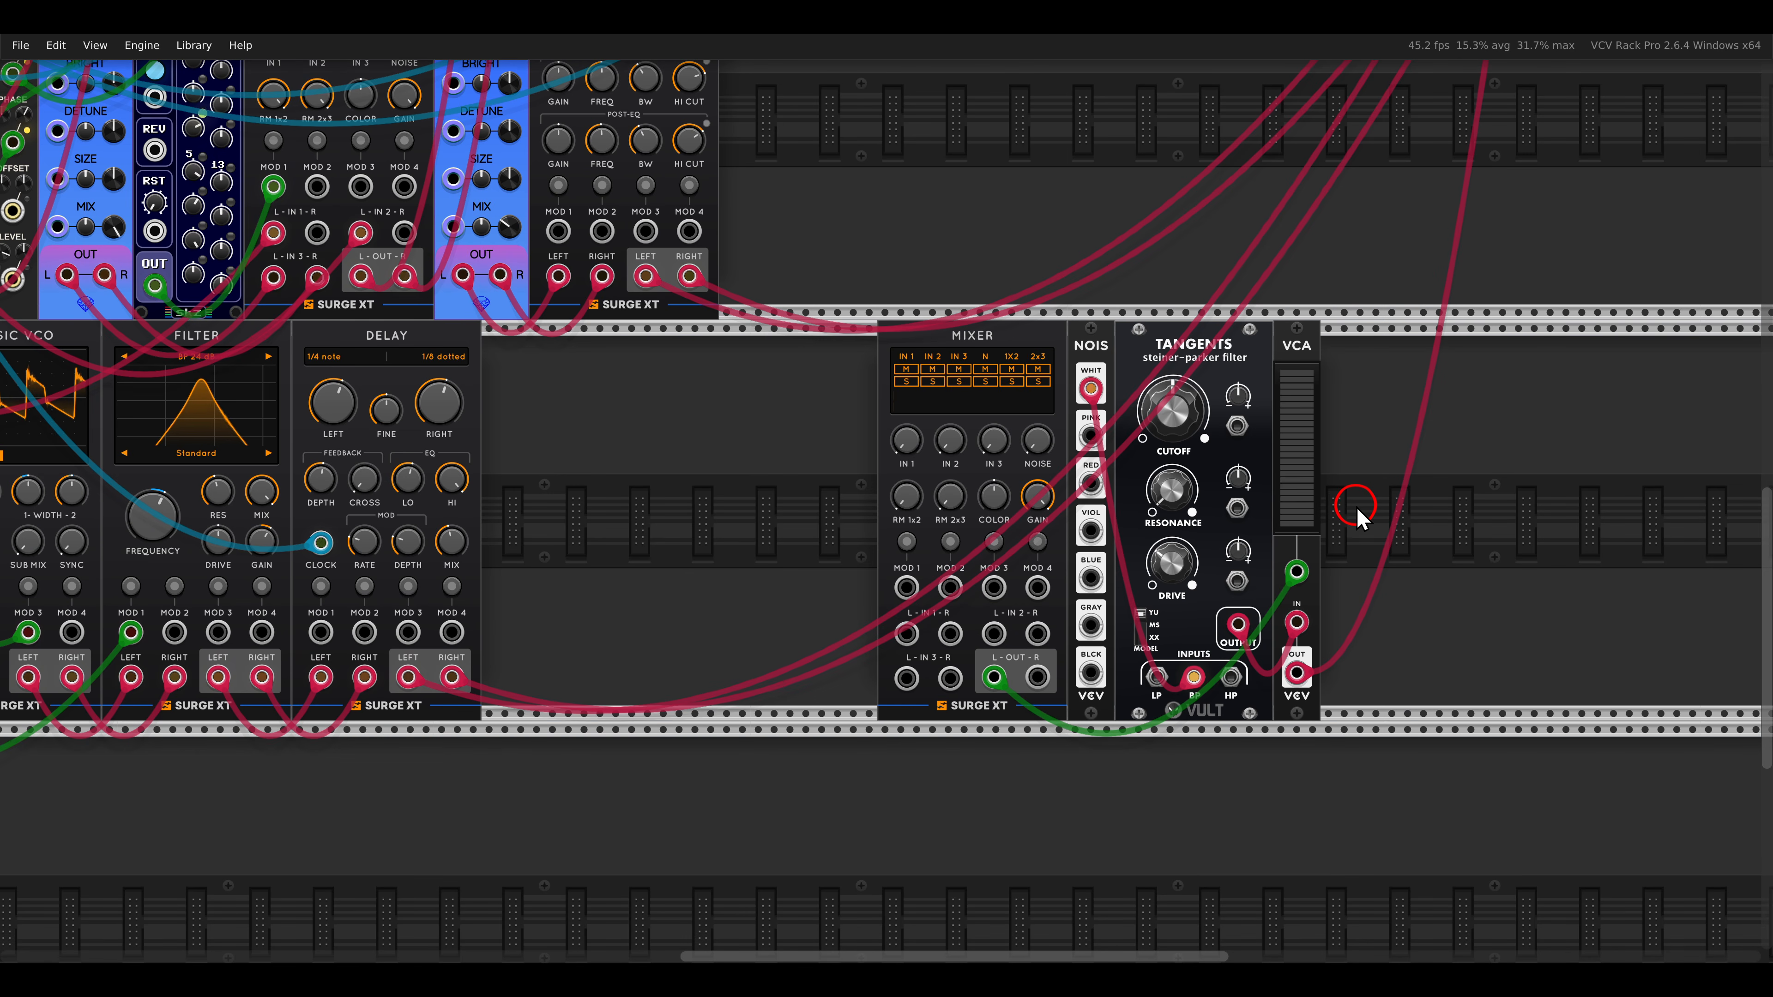
{"action": "left_click_drag", "start_coordinate": [821, 468], "coordinate": [1300, 520]}
{"action": "left_click_drag", "start_coordinate": [1052, 342], "coordinate": [1274, 346]}
{"action": "left_click", "coordinate": [965, 512]}
Search the module library for "trig" and clear the search.
{"action": "right_click", "coordinate": [966, 514]}
{"action": "key", "text": "BackSpace"}
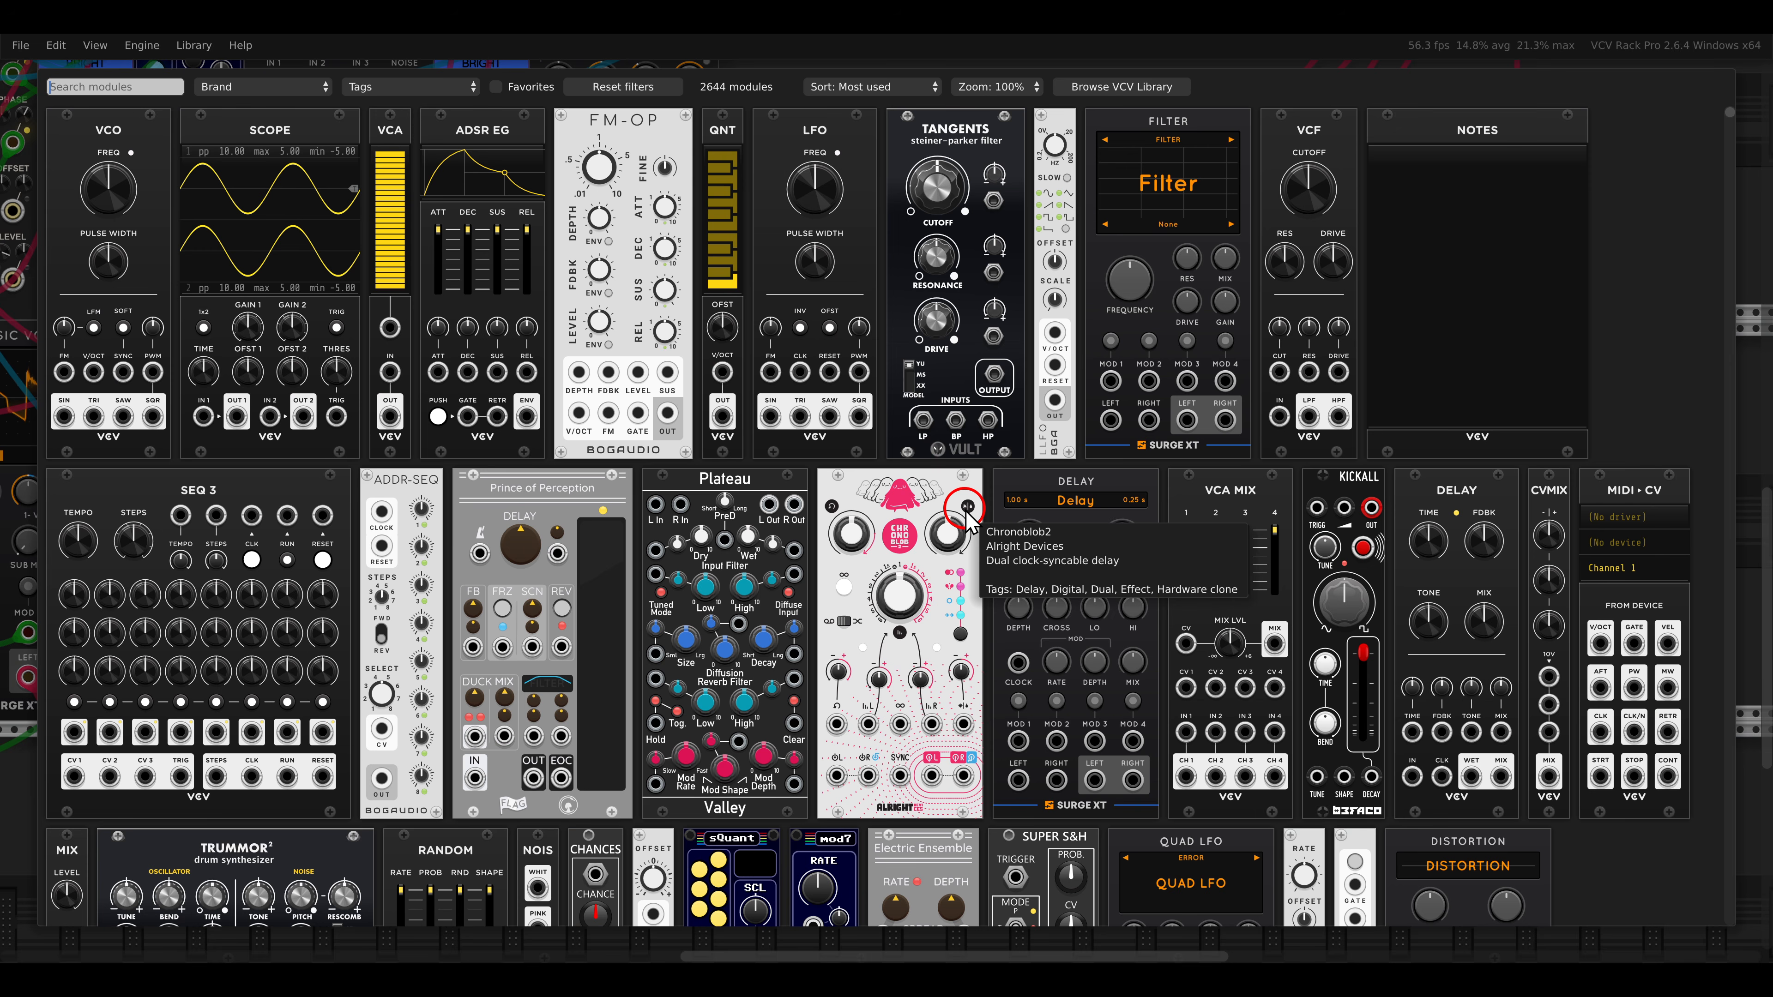
{"action": "type", "text": "trig"}
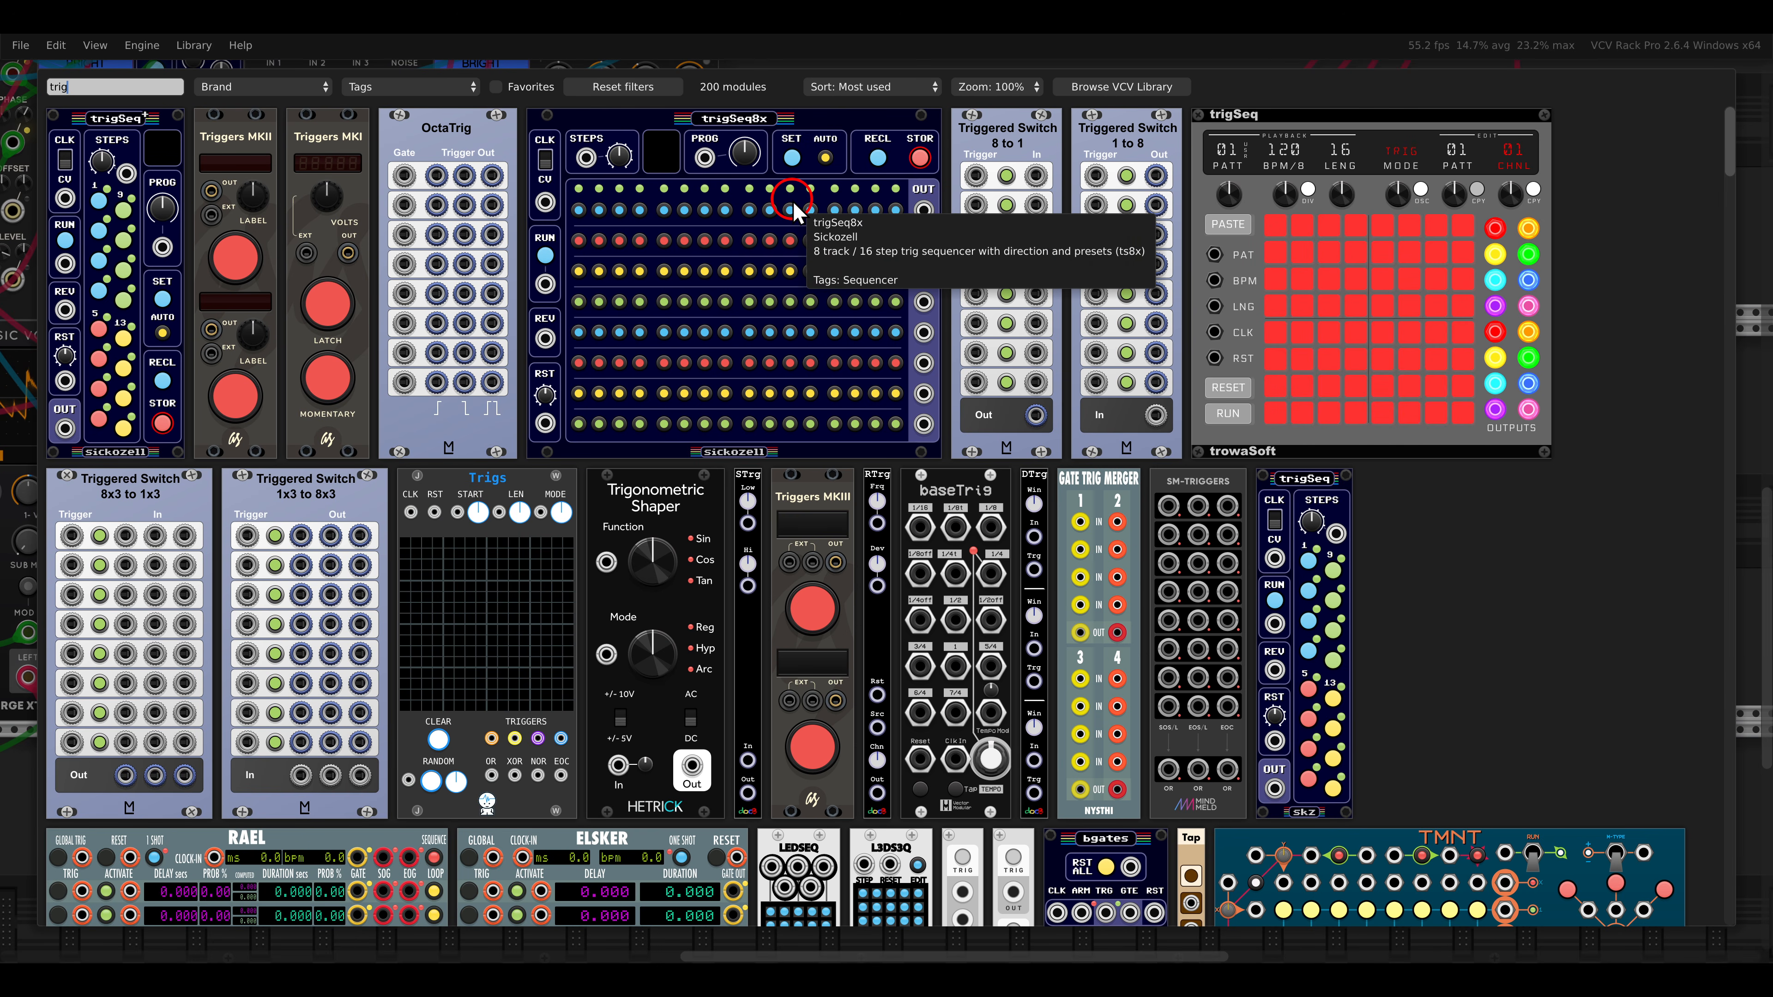
{"action": "key", "text": "BackSpace"}
{"action": "key", "text": "BackSpace"}
{"action": "key", "text": "BackSpace"}
{"action": "key", "text": "BackSpace"}
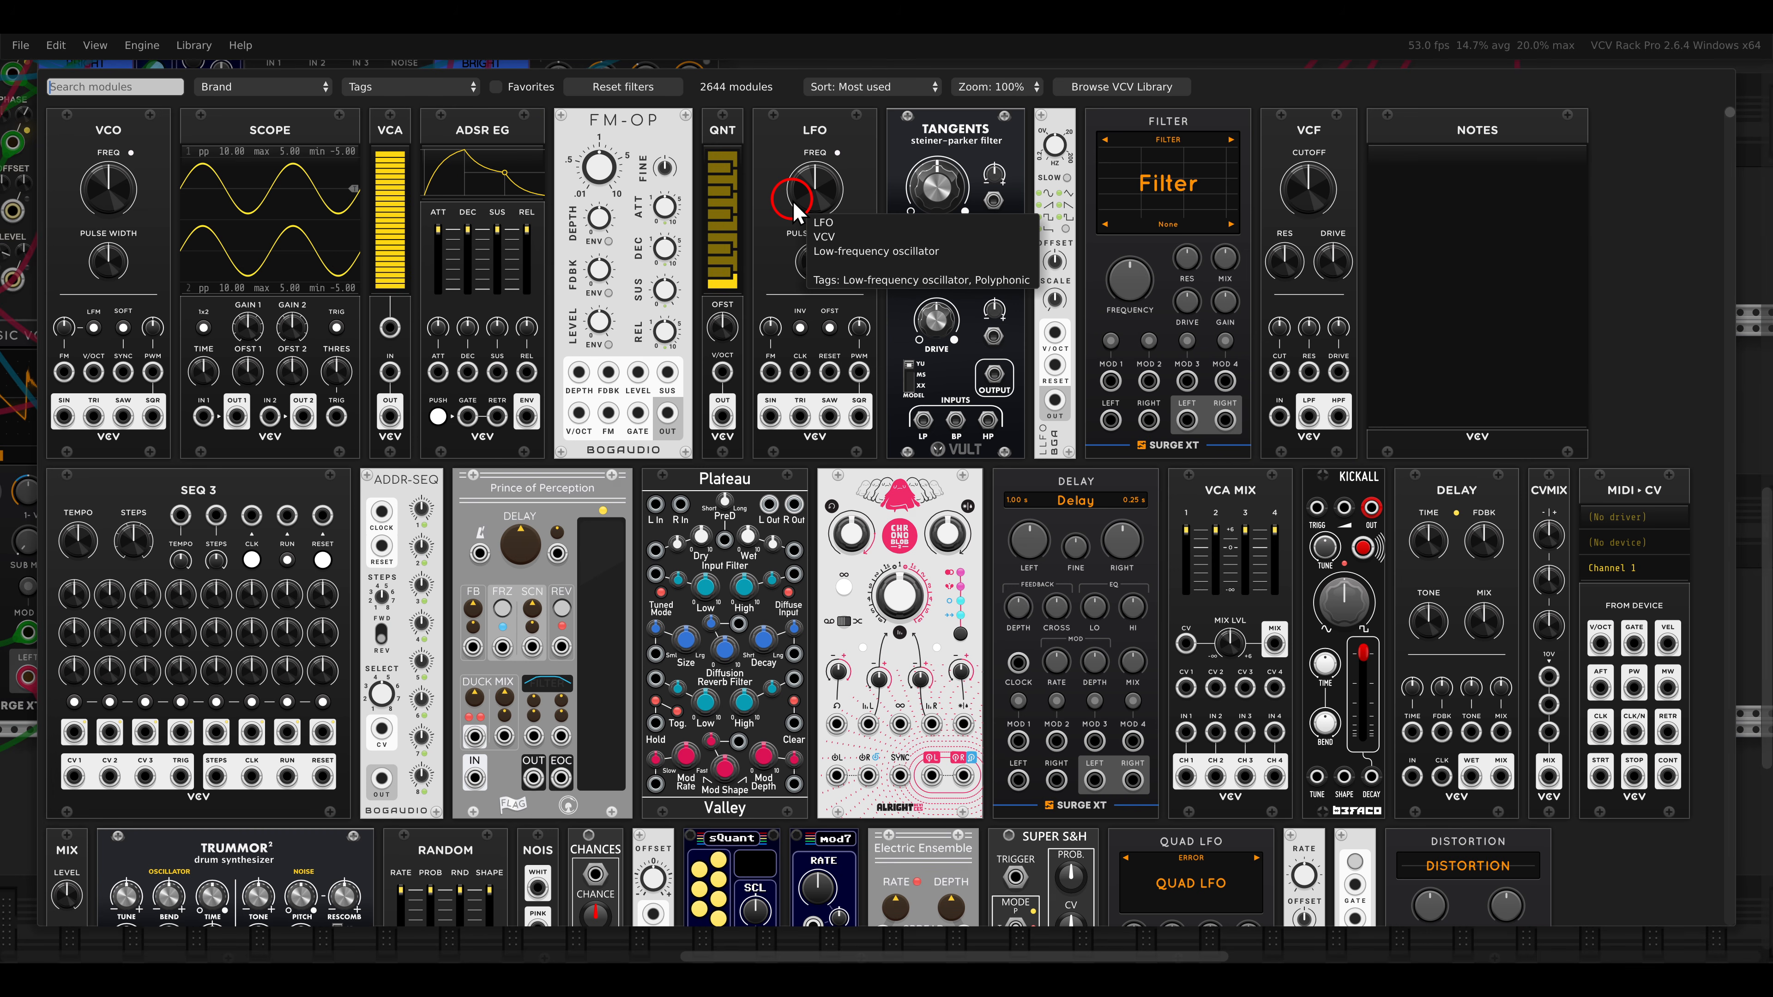
Search the module library for "gate" and add an Impromptu GATE-SEQ-64 between the Delay and the third-row Mixer.
{"action": "type", "text": "gate"}
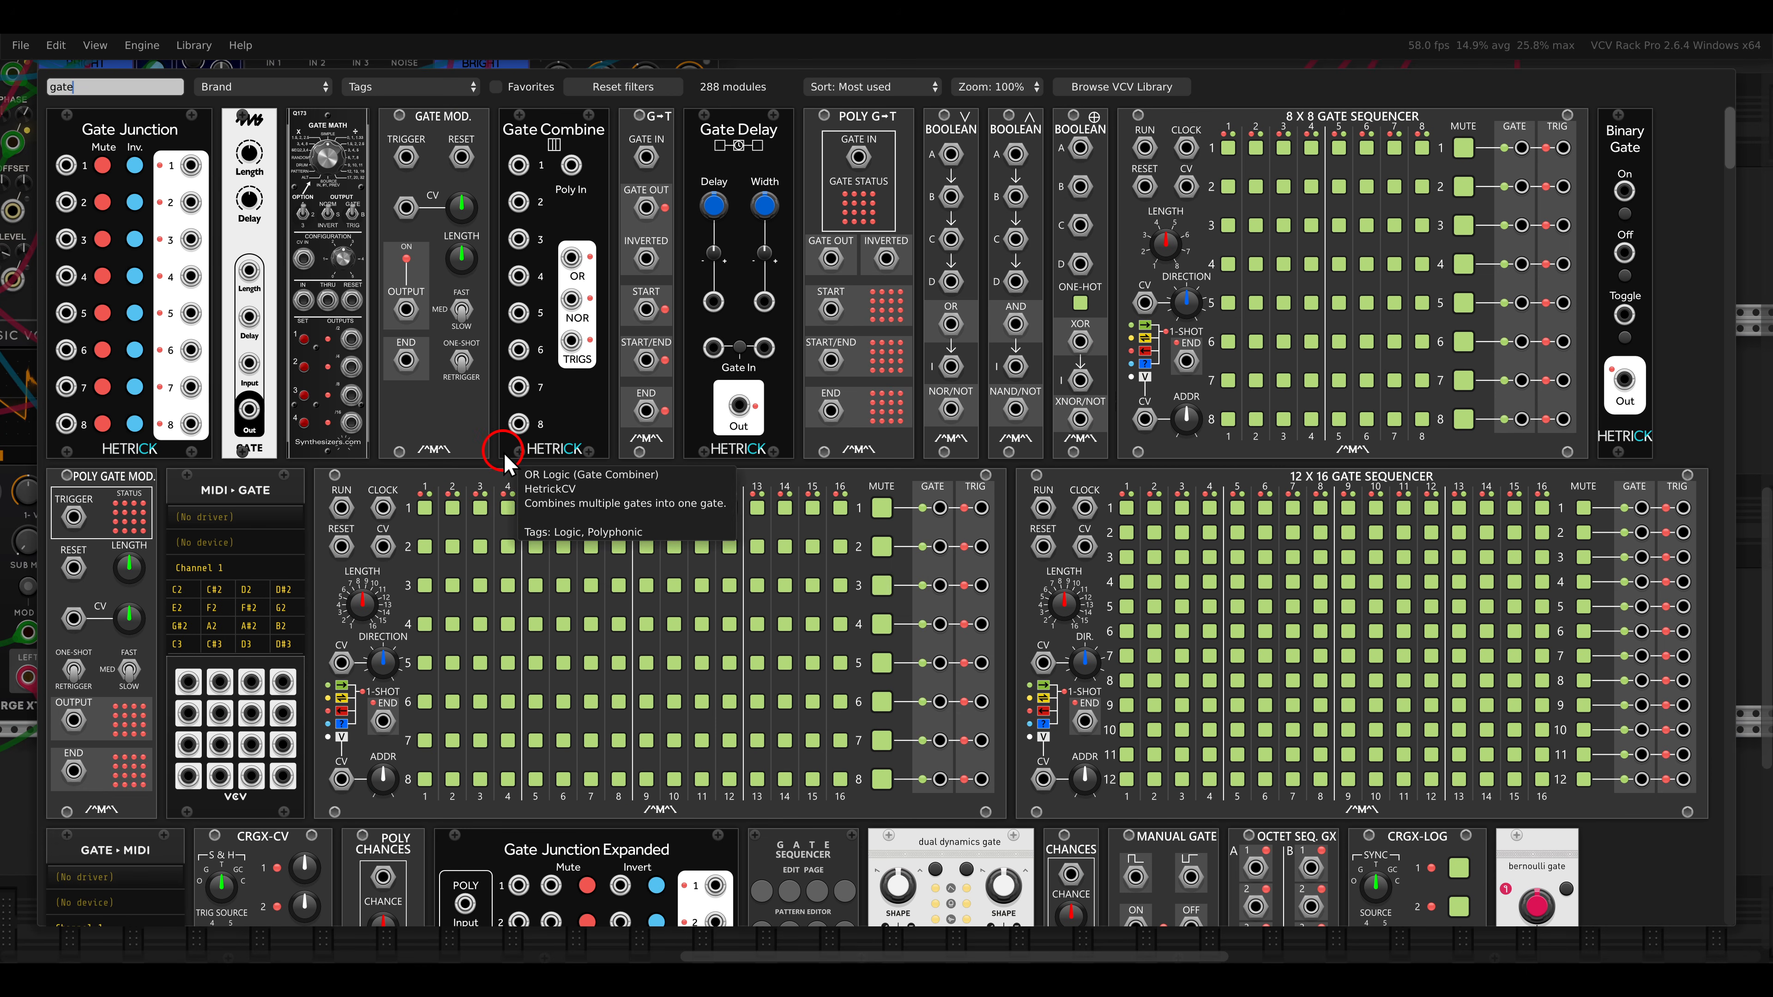
{"action": "scroll", "coordinate": [653, 553], "scroll_direction": "down", "scroll_amount": 10}
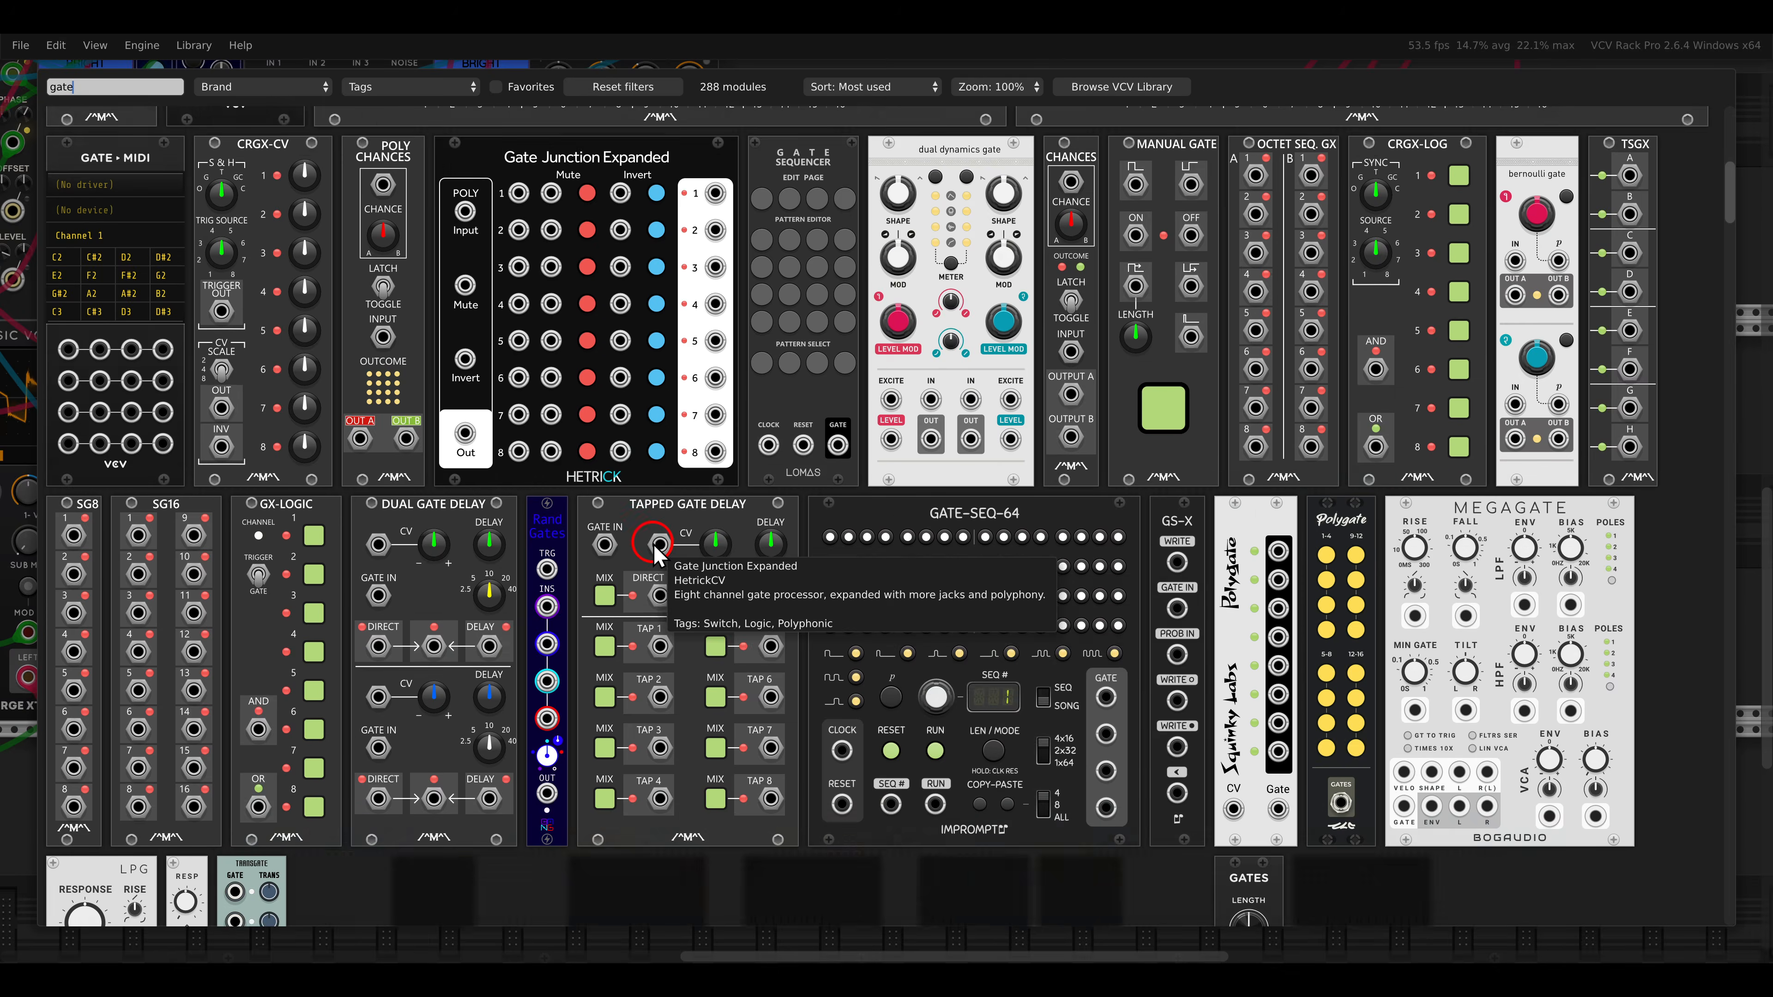
{"action": "left_click", "coordinate": [935, 670]}
Patch a CLKD clock output and the CLKD's RESET output into the GATE-SEQ-64's CLOCK and RESET inputs.
{"action": "left_click_drag", "start_coordinate": [678, 608], "coordinate": [430, 439]}
{"action": "key", "text": "Left"}
{"action": "key", "text": "Up"}
{"action": "scroll", "coordinate": [680, 610], "scroll_direction": "left", "scroll_amount": 6}
{"action": "scroll", "coordinate": [680, 610], "scroll_direction": "up", "scroll_amount": 7}
{"action": "scroll", "coordinate": [431, 441], "scroll_direction": "right", "scroll_amount": 15}
{"action": "scroll", "coordinate": [432, 441], "scroll_direction": "down", "scroll_amount": 15}
{"action": "left_click_drag", "start_coordinate": [767, 672], "coordinate": [634, 484]}
Patch the CLKD's RESET output into the RST inputs of the stepSeq modules.
{"action": "scroll", "coordinate": [769, 674], "scroll_direction": "left", "scroll_amount": 14}
{"action": "scroll", "coordinate": [770, 674], "scroll_direction": "up", "scroll_amount": 11}
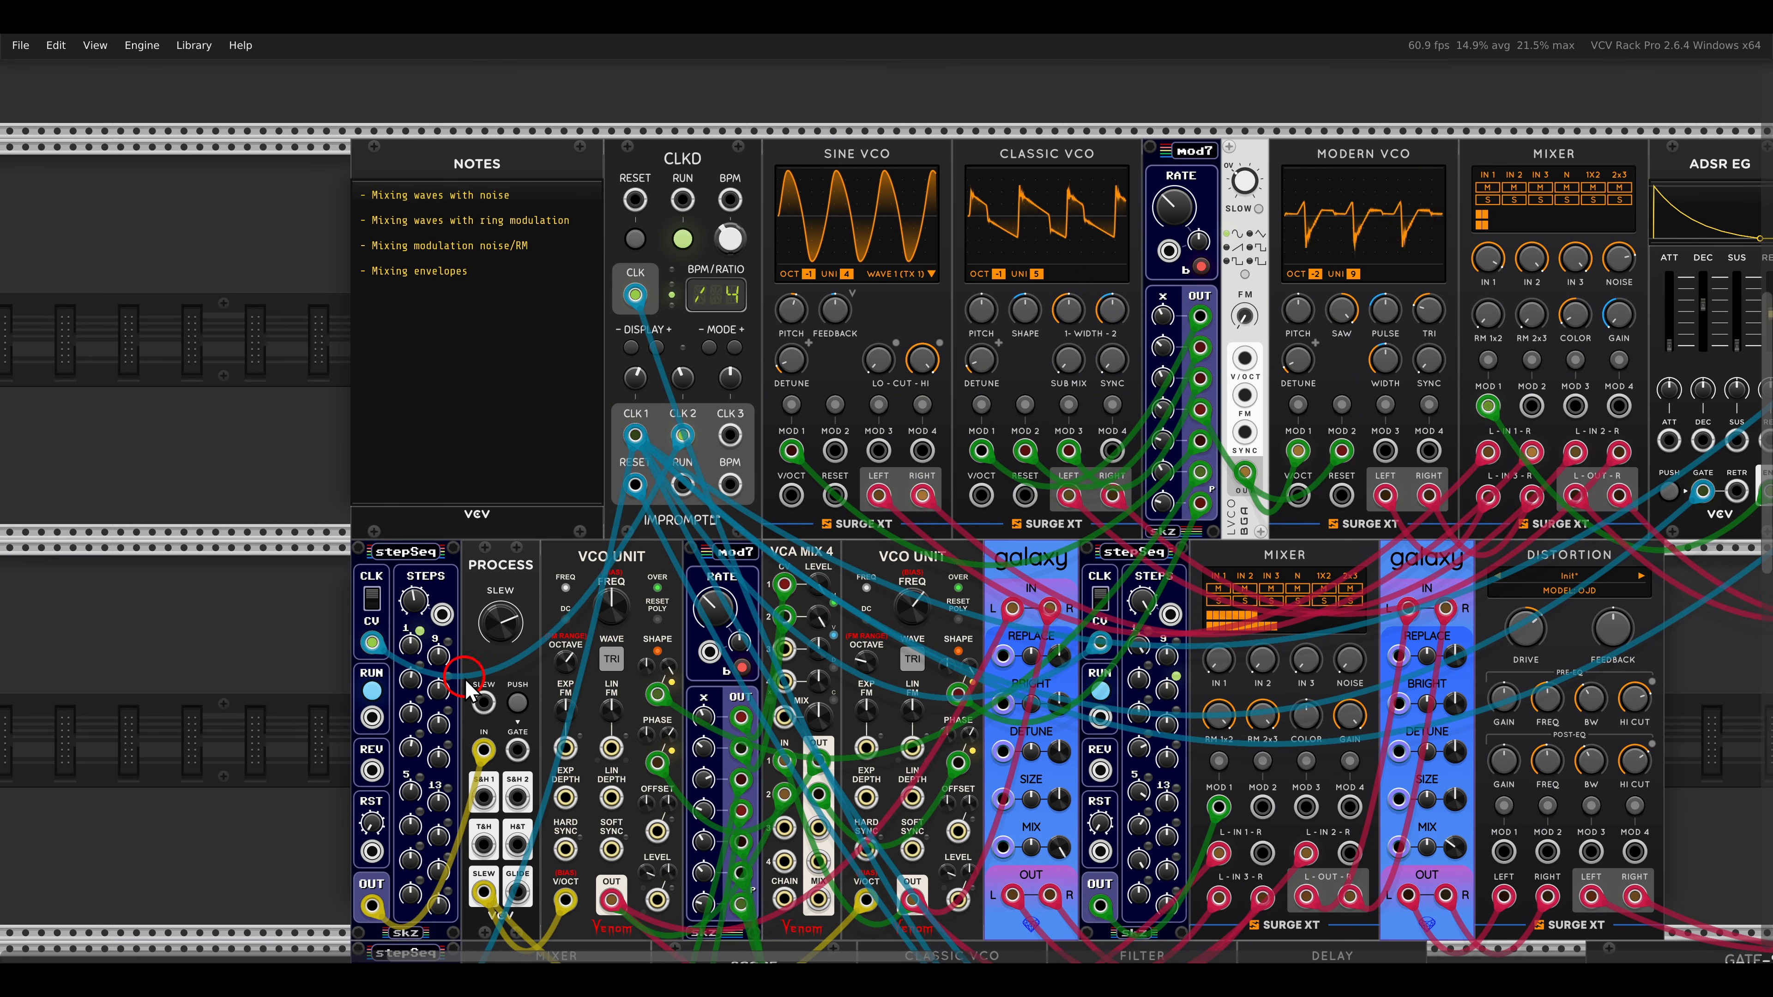
{"action": "left_click_drag", "start_coordinate": [370, 855], "coordinate": [636, 487]}
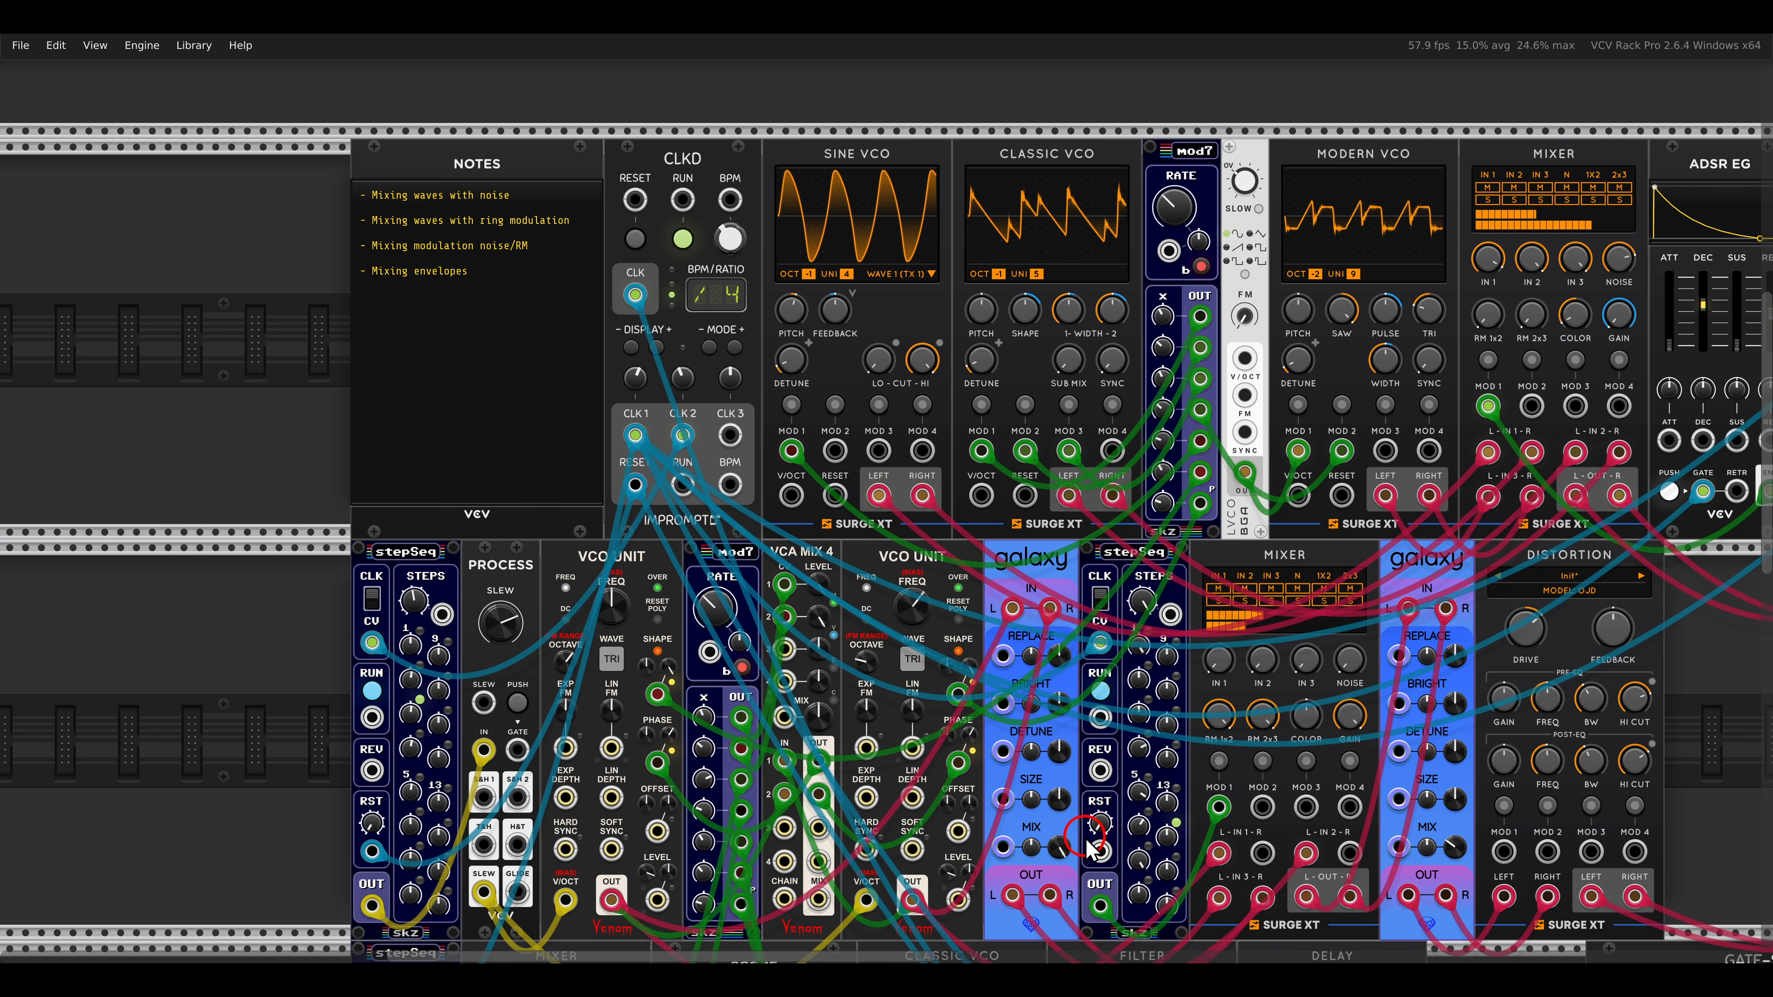
Move the GATE-SEQ-64 closer to the Delay, leaving a wider gap before the third-row Mixer.
{"action": "scroll", "coordinate": [642, 489], "scroll_direction": "right", "scroll_amount": 3}
{"action": "scroll", "coordinate": [640, 475], "scroll_direction": "right", "scroll_amount": 10}
{"action": "scroll", "coordinate": [640, 476], "scroll_direction": "down", "scroll_amount": 10}
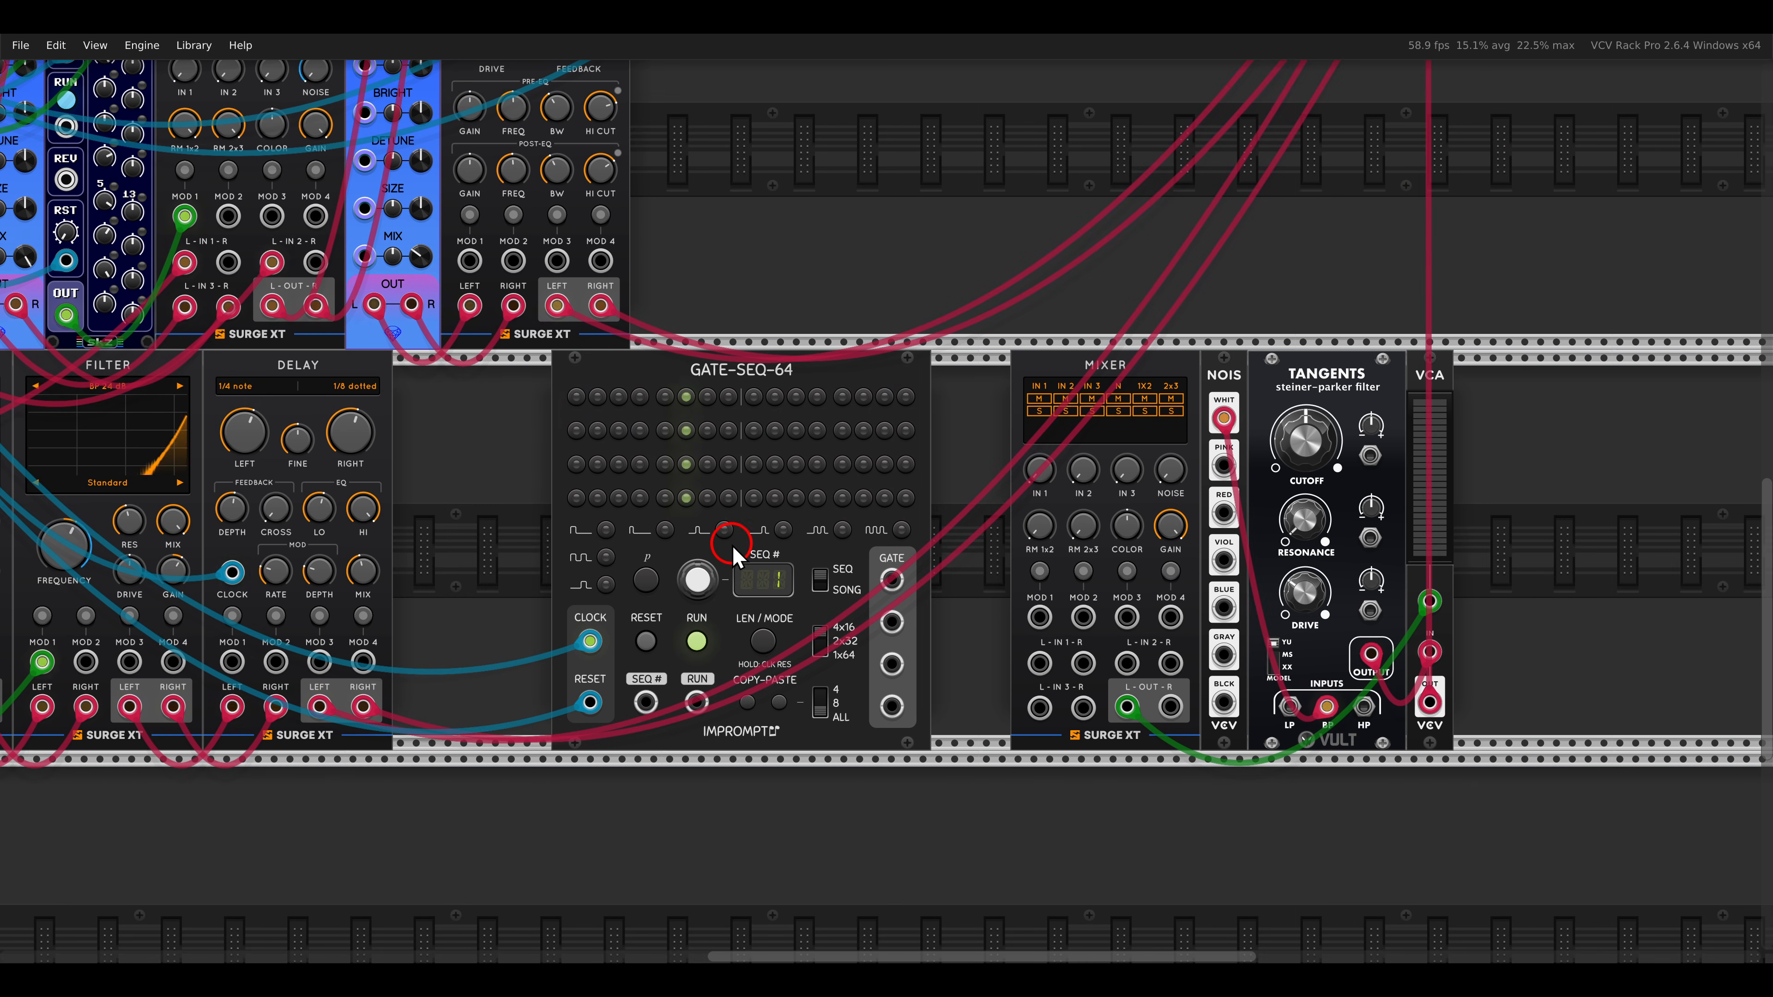
{"action": "scroll", "coordinate": [810, 541], "scroll_direction": "up", "scroll_amount": 2}
{"action": "left_click_drag", "start_coordinate": [970, 315], "coordinate": [809, 303]}
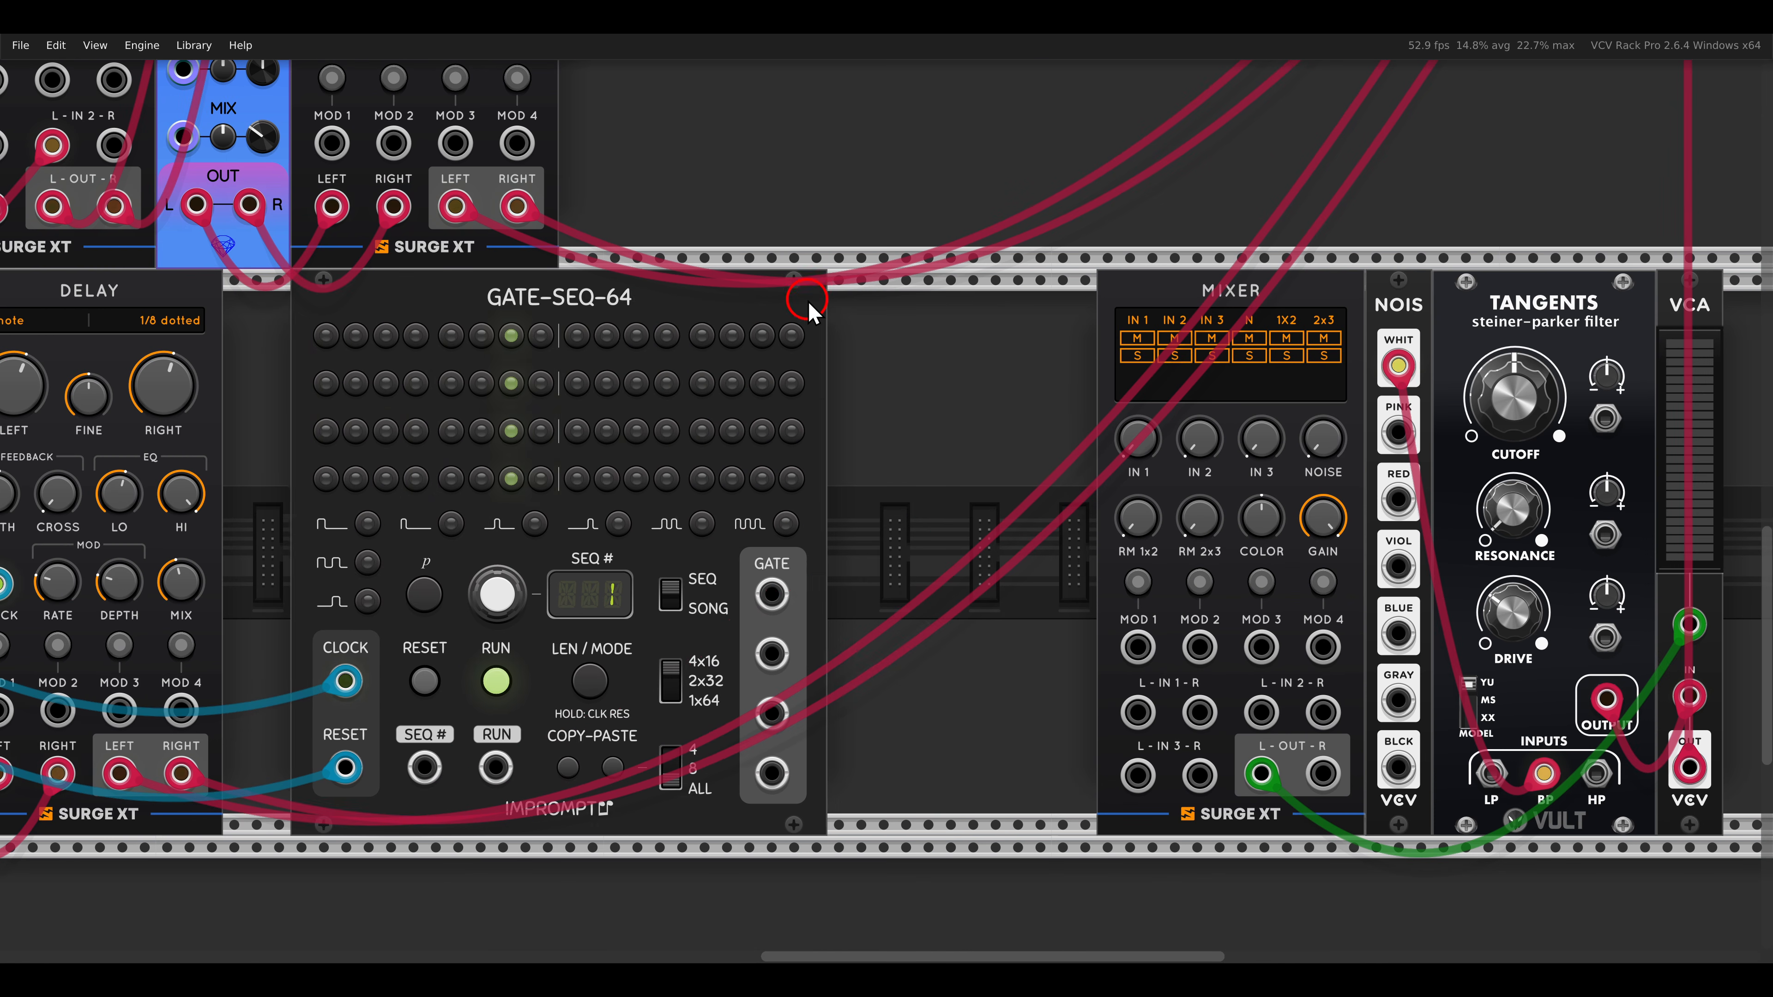
Search the module library for "ad", add an skz ad envelope directly after the GATE-SEQ-64, and duplicate it twice.
{"action": "right_click", "coordinate": [1052, 398]}
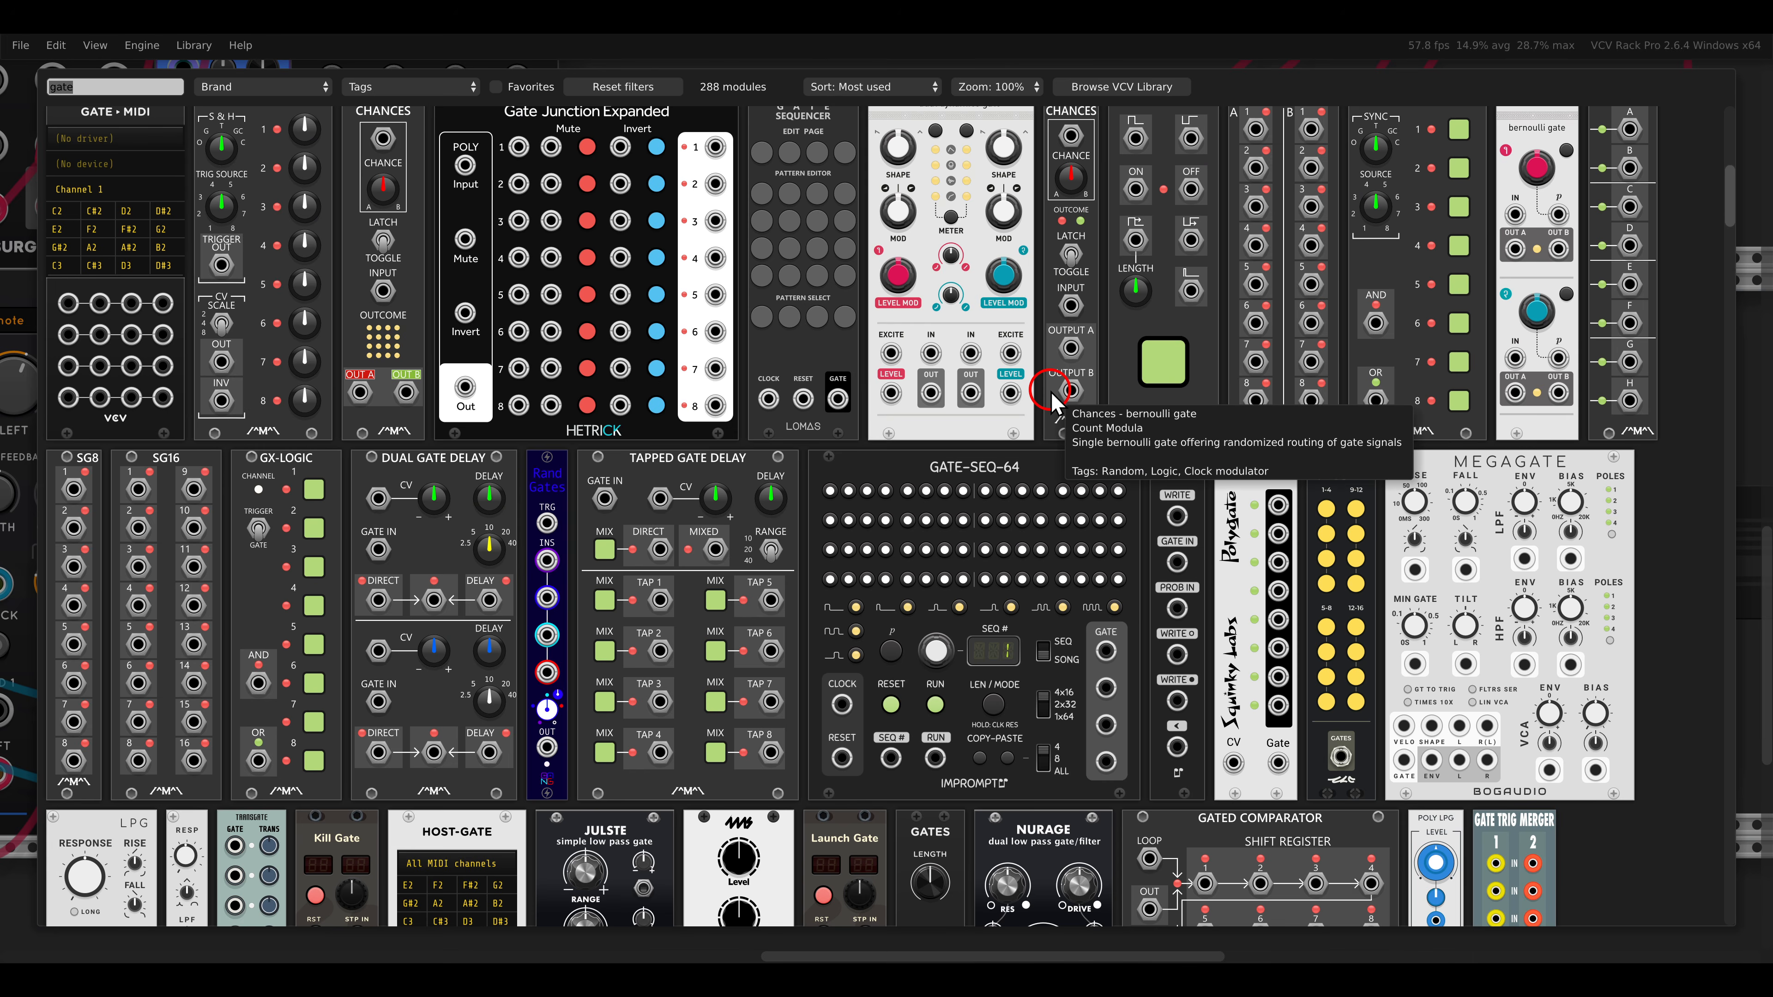
{"action": "type", "text": "ad"}
{"action": "left_click_drag", "start_coordinate": [846, 137], "coordinate": [1003, 307]}
{"action": "key", "text": "ctrl+d"}
{"action": "key", "text": "ctrl+d"}
Patch the GATE-SEQ-64's first three gate outputs into the TRG inputs of the three ad envelopes.
{"action": "left_click_drag", "start_coordinate": [771, 595], "coordinate": [873, 338]}
{"action": "left_click_drag", "start_coordinate": [772, 654], "coordinate": [941, 340]}
{"action": "left_click_drag", "start_coordinate": [772, 713], "coordinate": [1006, 337]}
Patch the three ad envelopes' outputs into the third-row Mixer's left inputs 1, 2 and 3.
{"action": "left_click_drag", "start_coordinate": [872, 730], "coordinate": [1138, 713]}
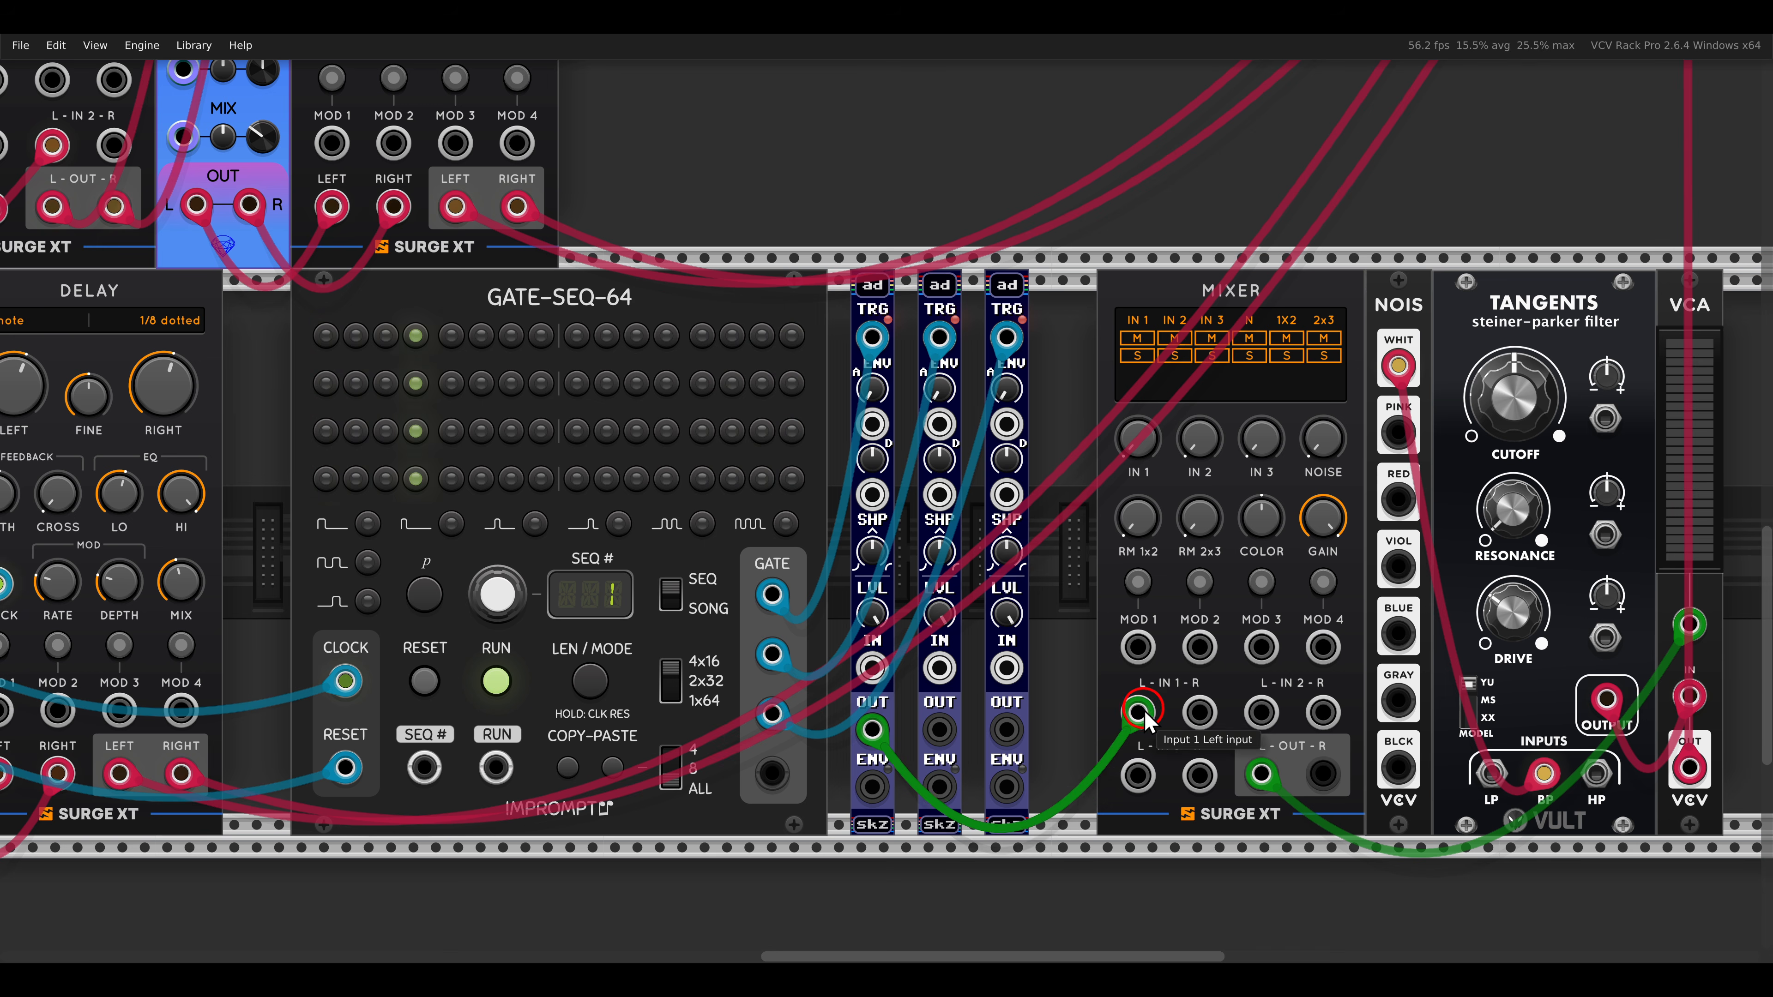
{"action": "left_click_drag", "start_coordinate": [1262, 713], "coordinate": [1137, 774]}
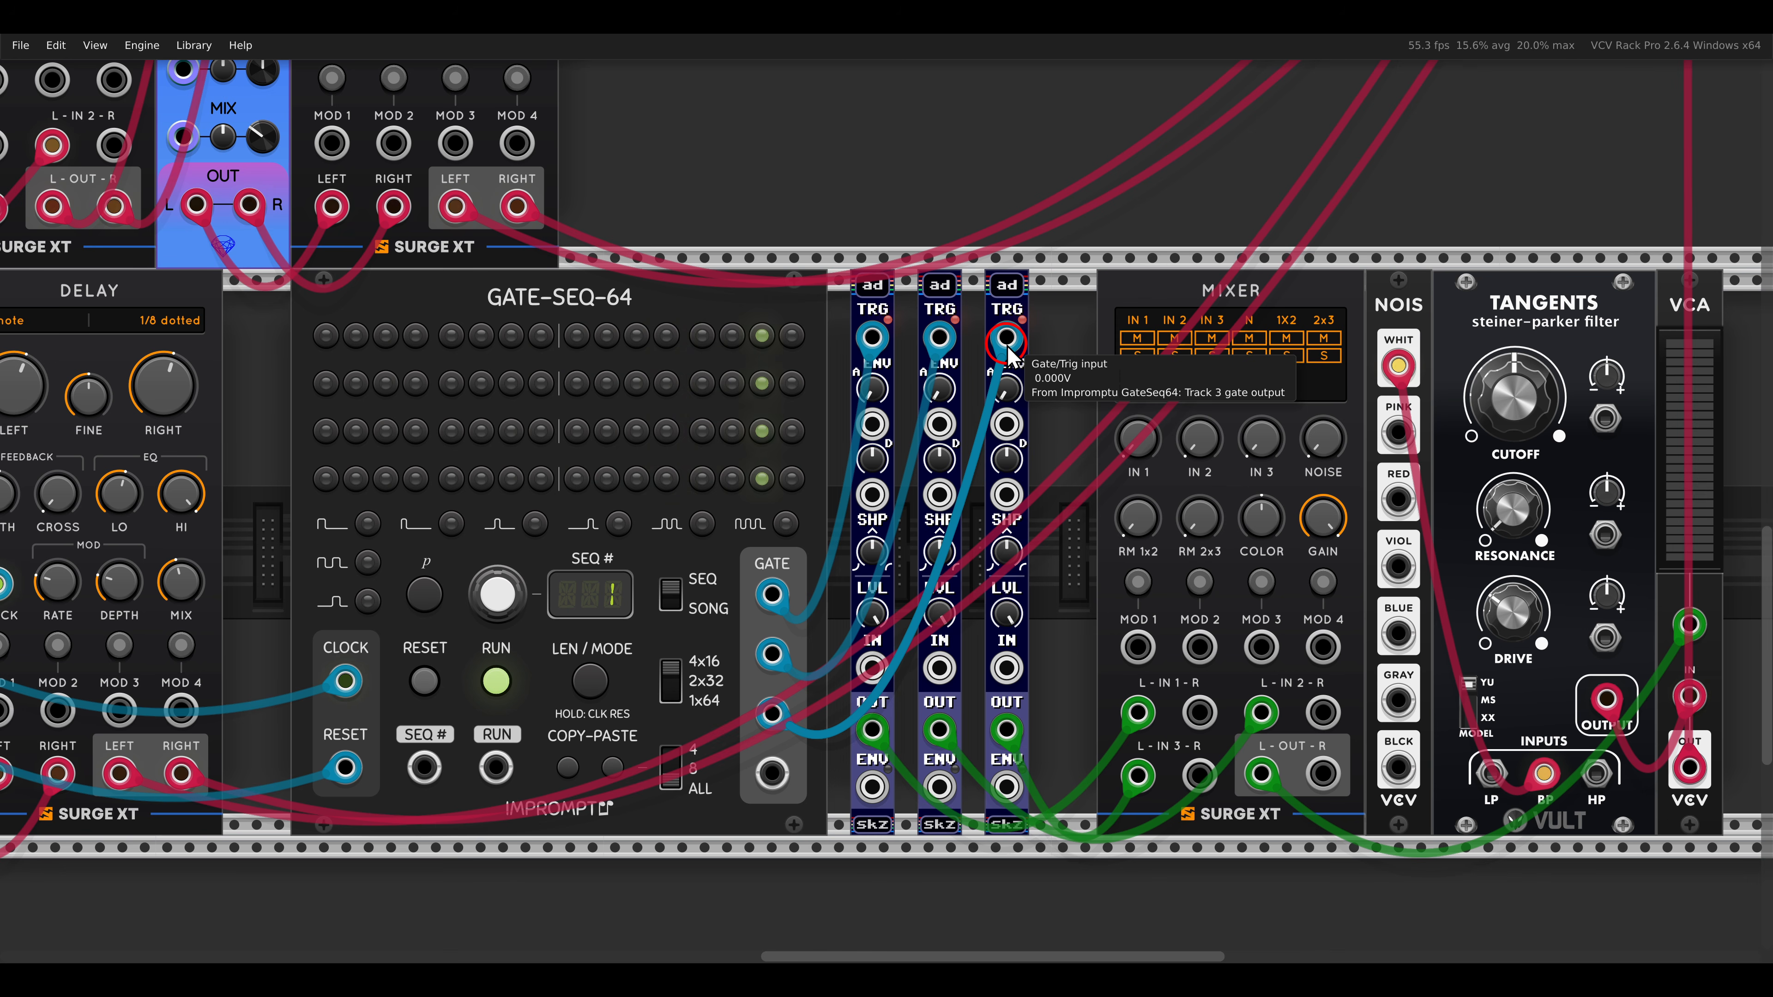
{"action": "scroll", "coordinate": [1012, 360], "scroll_direction": "right", "scroll_amount": 2}
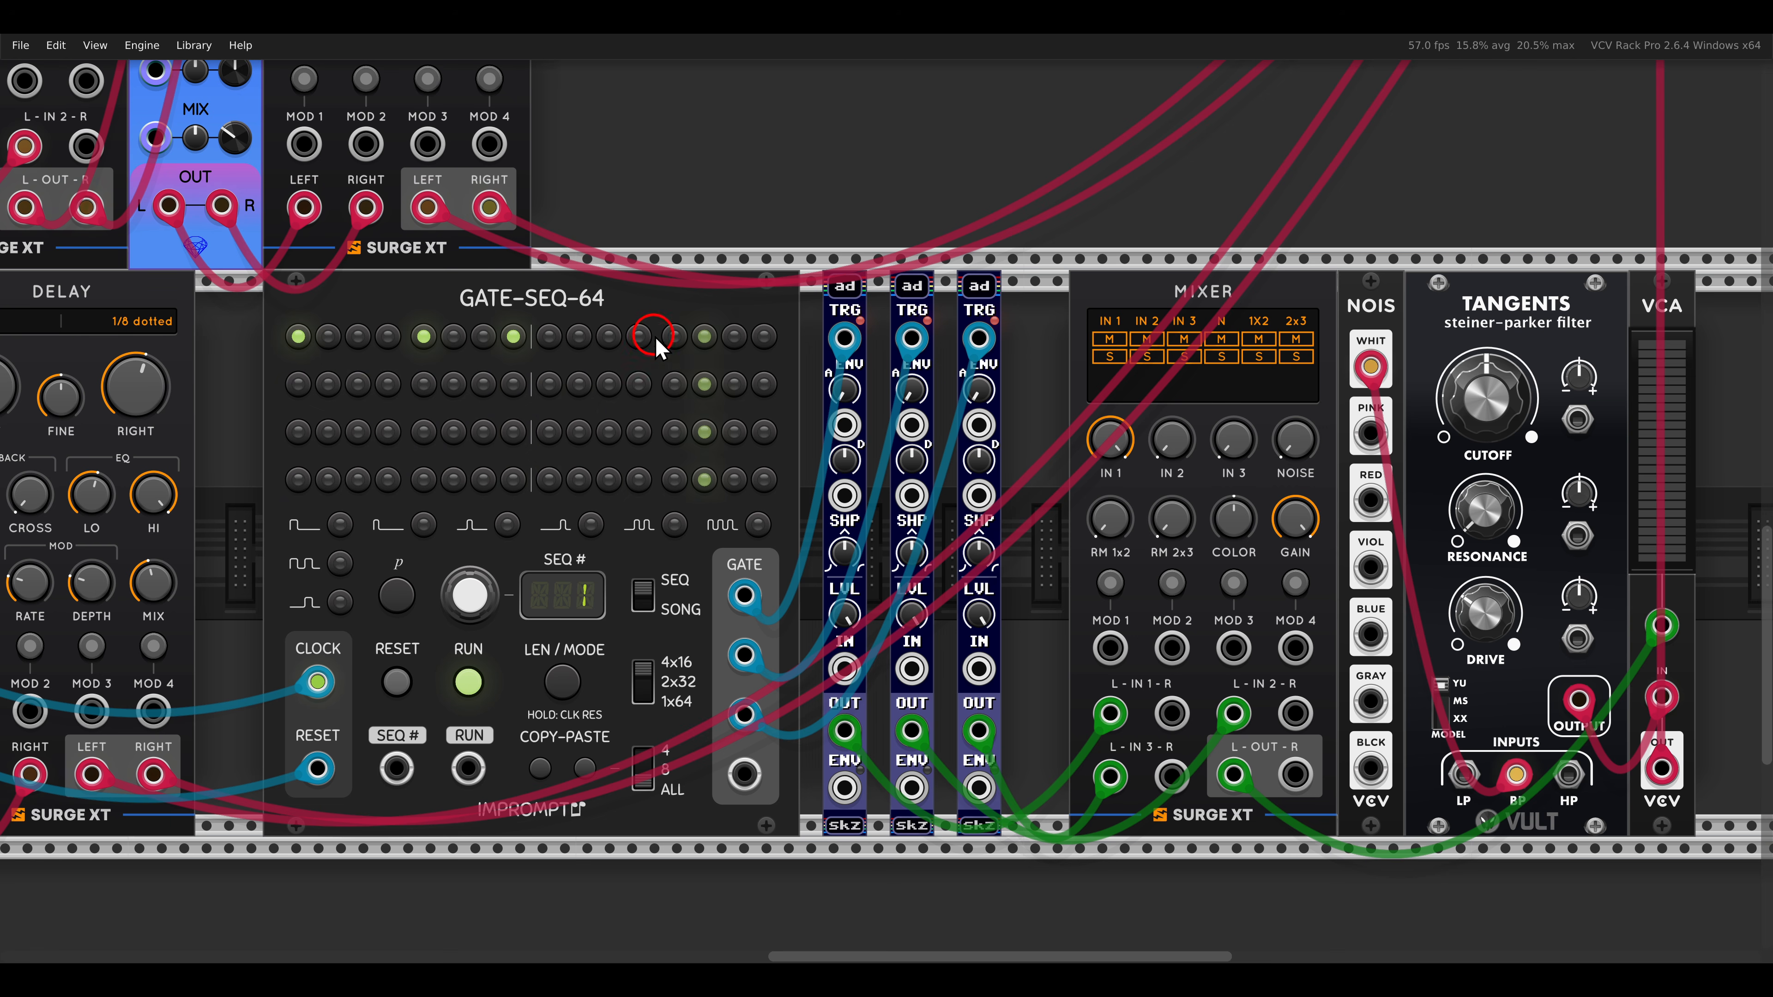
Activate step 13 in the GATE-SEQ-64's first row and move the three ad envelope cables from their OUT jacks to the ENV outputs.
{"action": "left_click", "coordinate": [675, 336]}
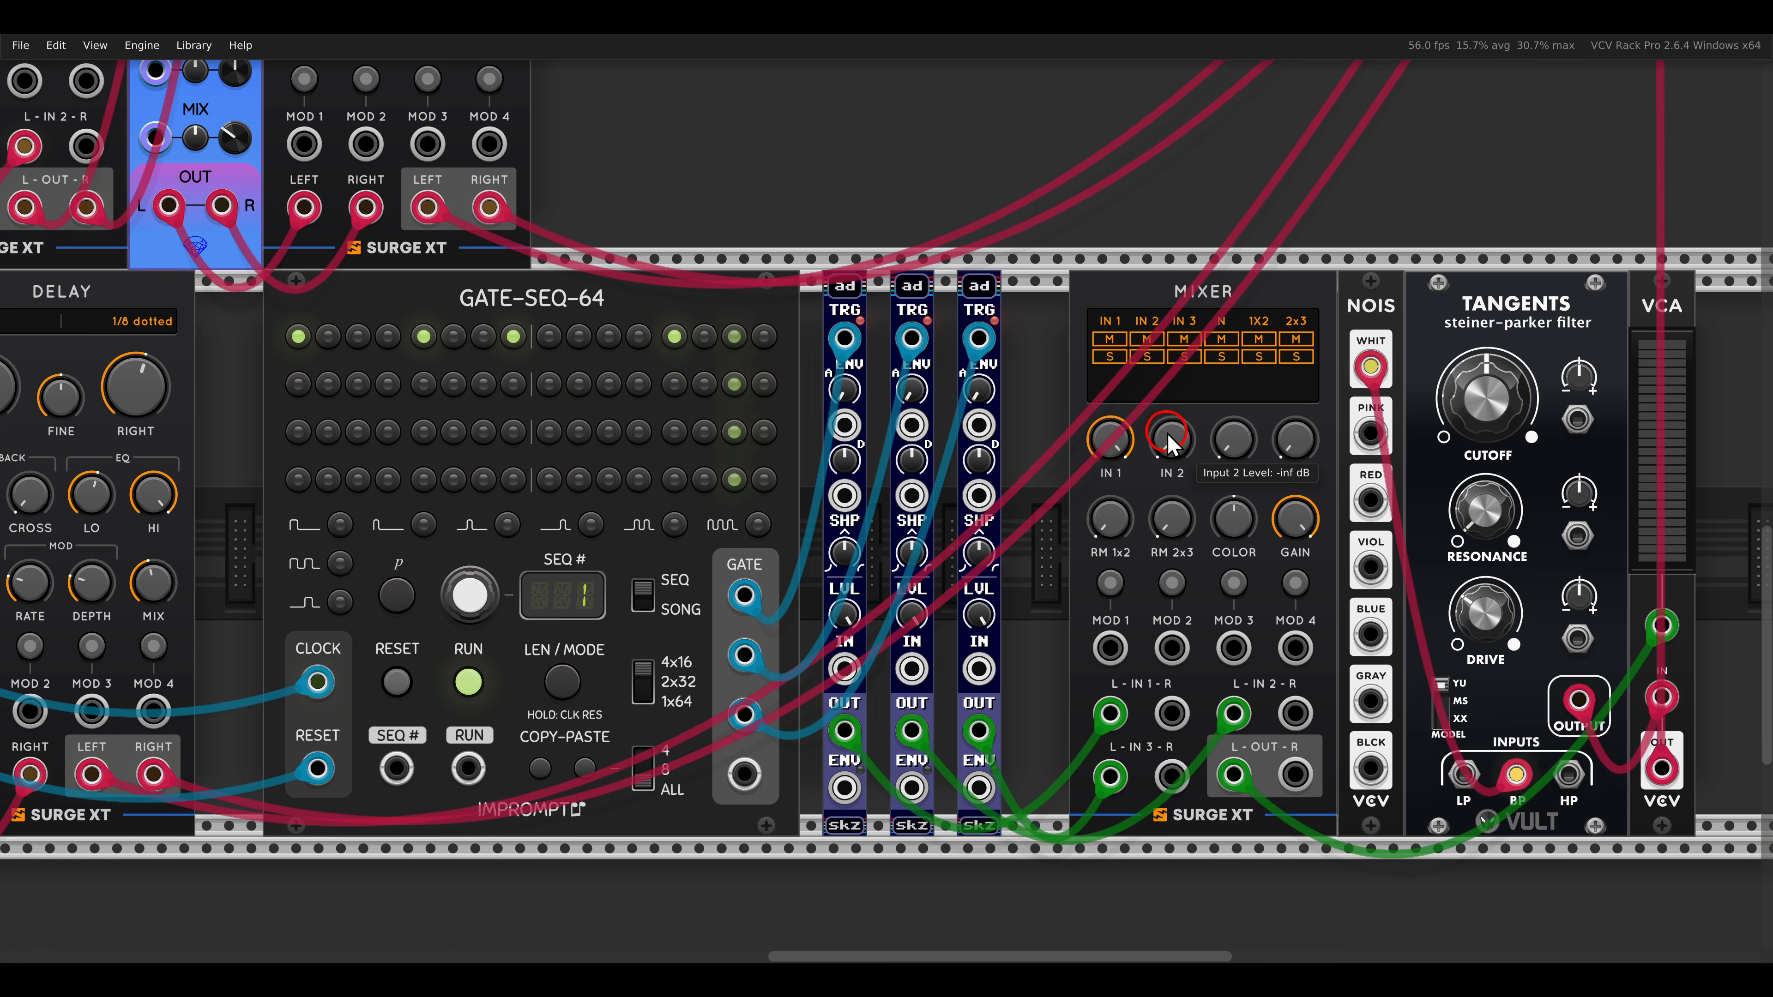
{"action": "left_click_drag", "start_coordinate": [1072, 457], "coordinate": [957, 449]}
{"action": "left_click_drag", "start_coordinate": [730, 725], "coordinate": [730, 779]}
{"action": "left_click_drag", "start_coordinate": [797, 725], "coordinate": [800, 779]}
{"action": "left_click_drag", "start_coordinate": [864, 725], "coordinate": [864, 779]}
Raise the Tangents filter's cutoff and set its resonance to about 0.49.
{"action": "scroll", "coordinate": [1087, 502], "scroll_direction": "right", "scroll_amount": 3}
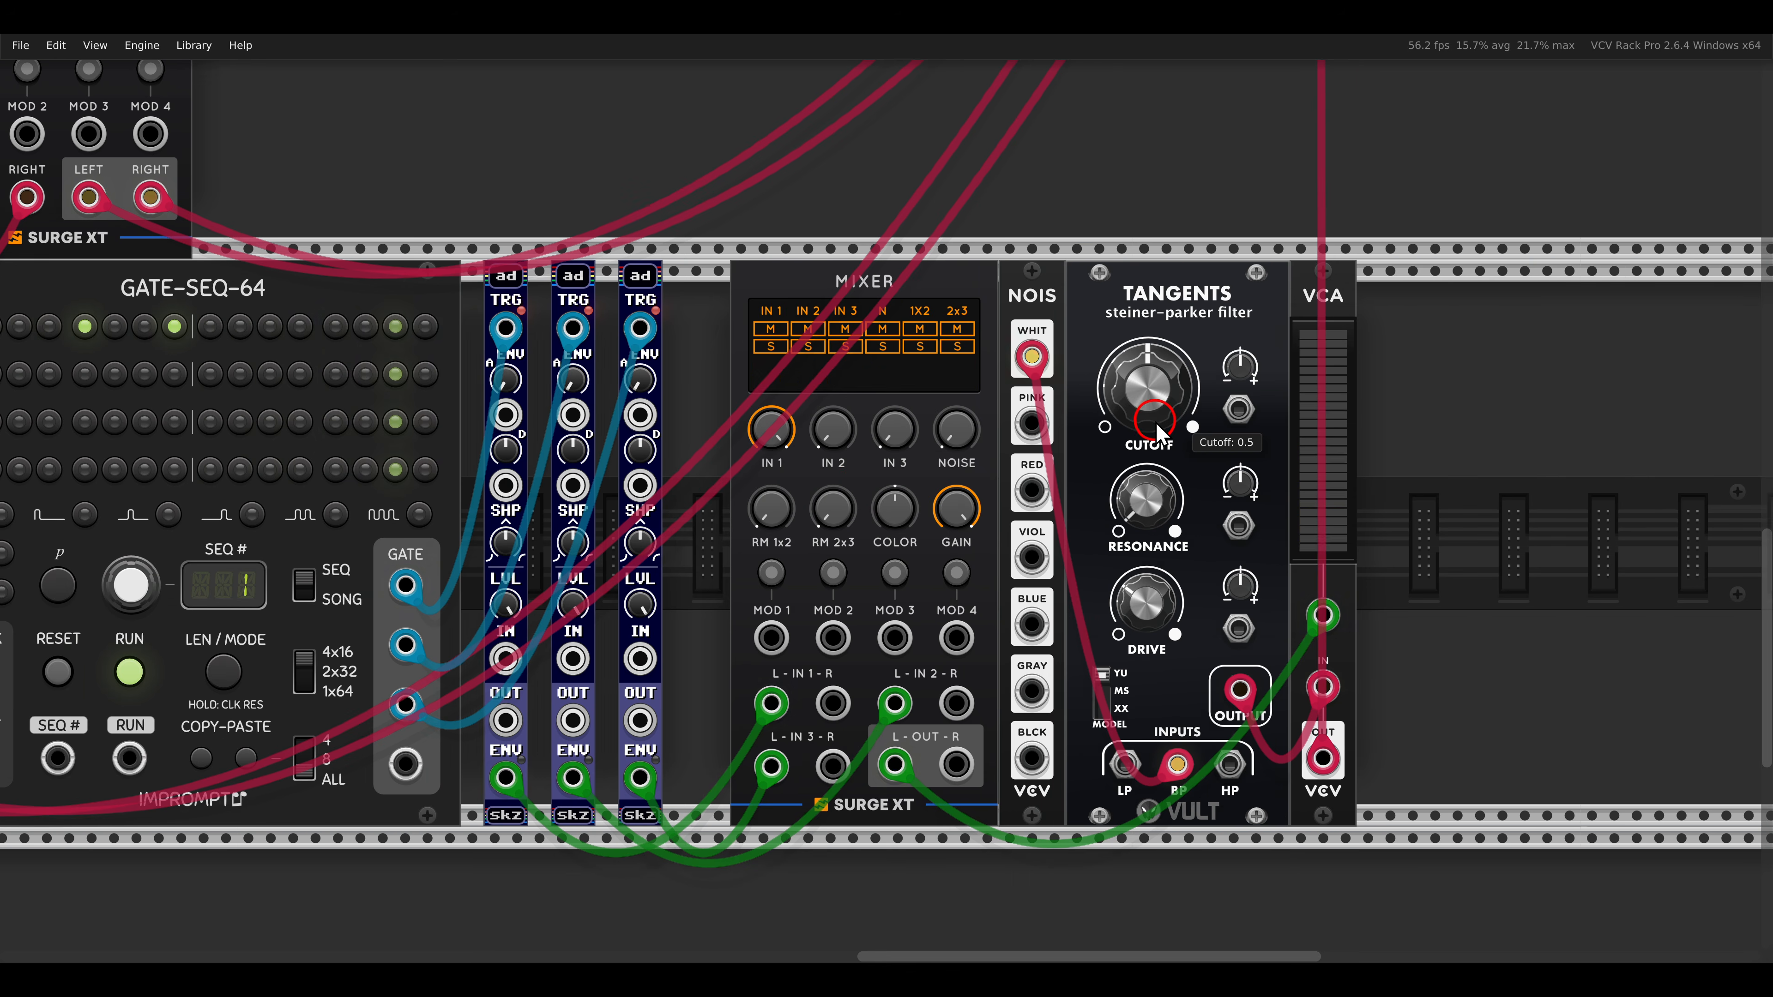
{"action": "left_click_drag", "start_coordinate": [1137, 378], "coordinate": [1131, 351]}
{"action": "left_click_drag", "start_coordinate": [1151, 500], "coordinate": [1082, 328]}
{"action": "left_click", "coordinate": [1140, 384]}
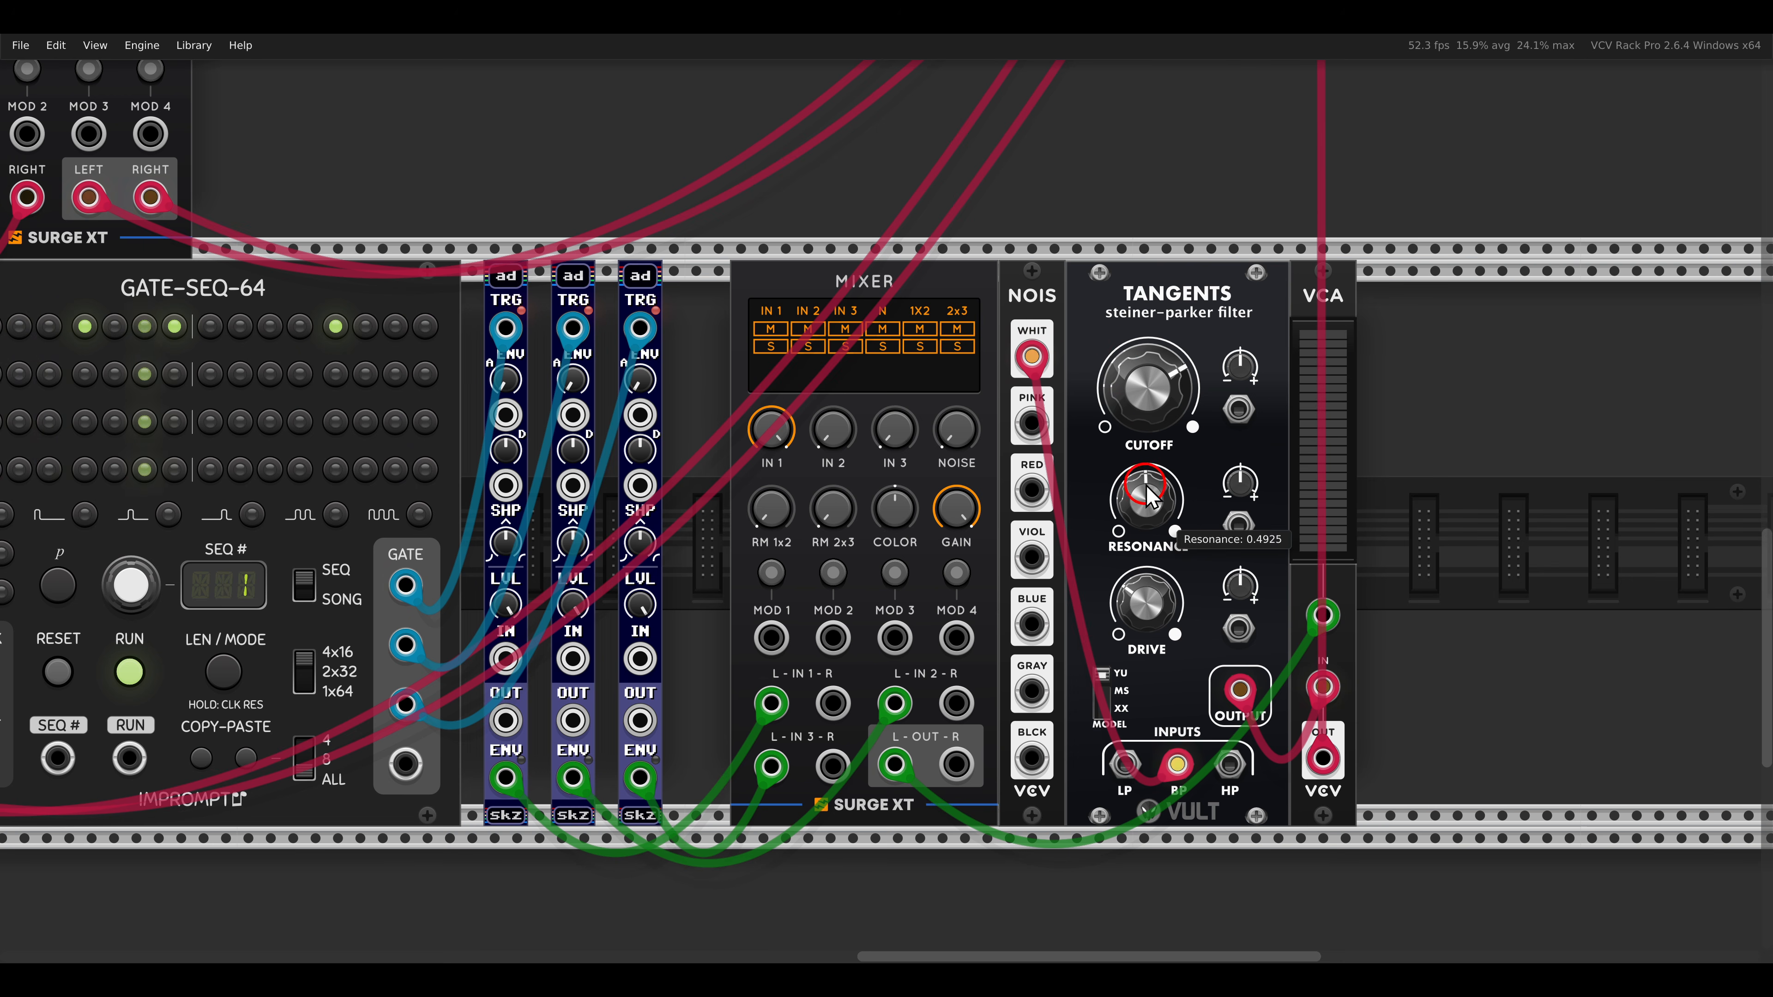
Set the envelope Mixer's input 2 level to about -10 dB and lengthen the first ad envelope's decay slightly.
{"action": "left_click_drag", "start_coordinate": [720, 504], "coordinate": [1219, 495]}
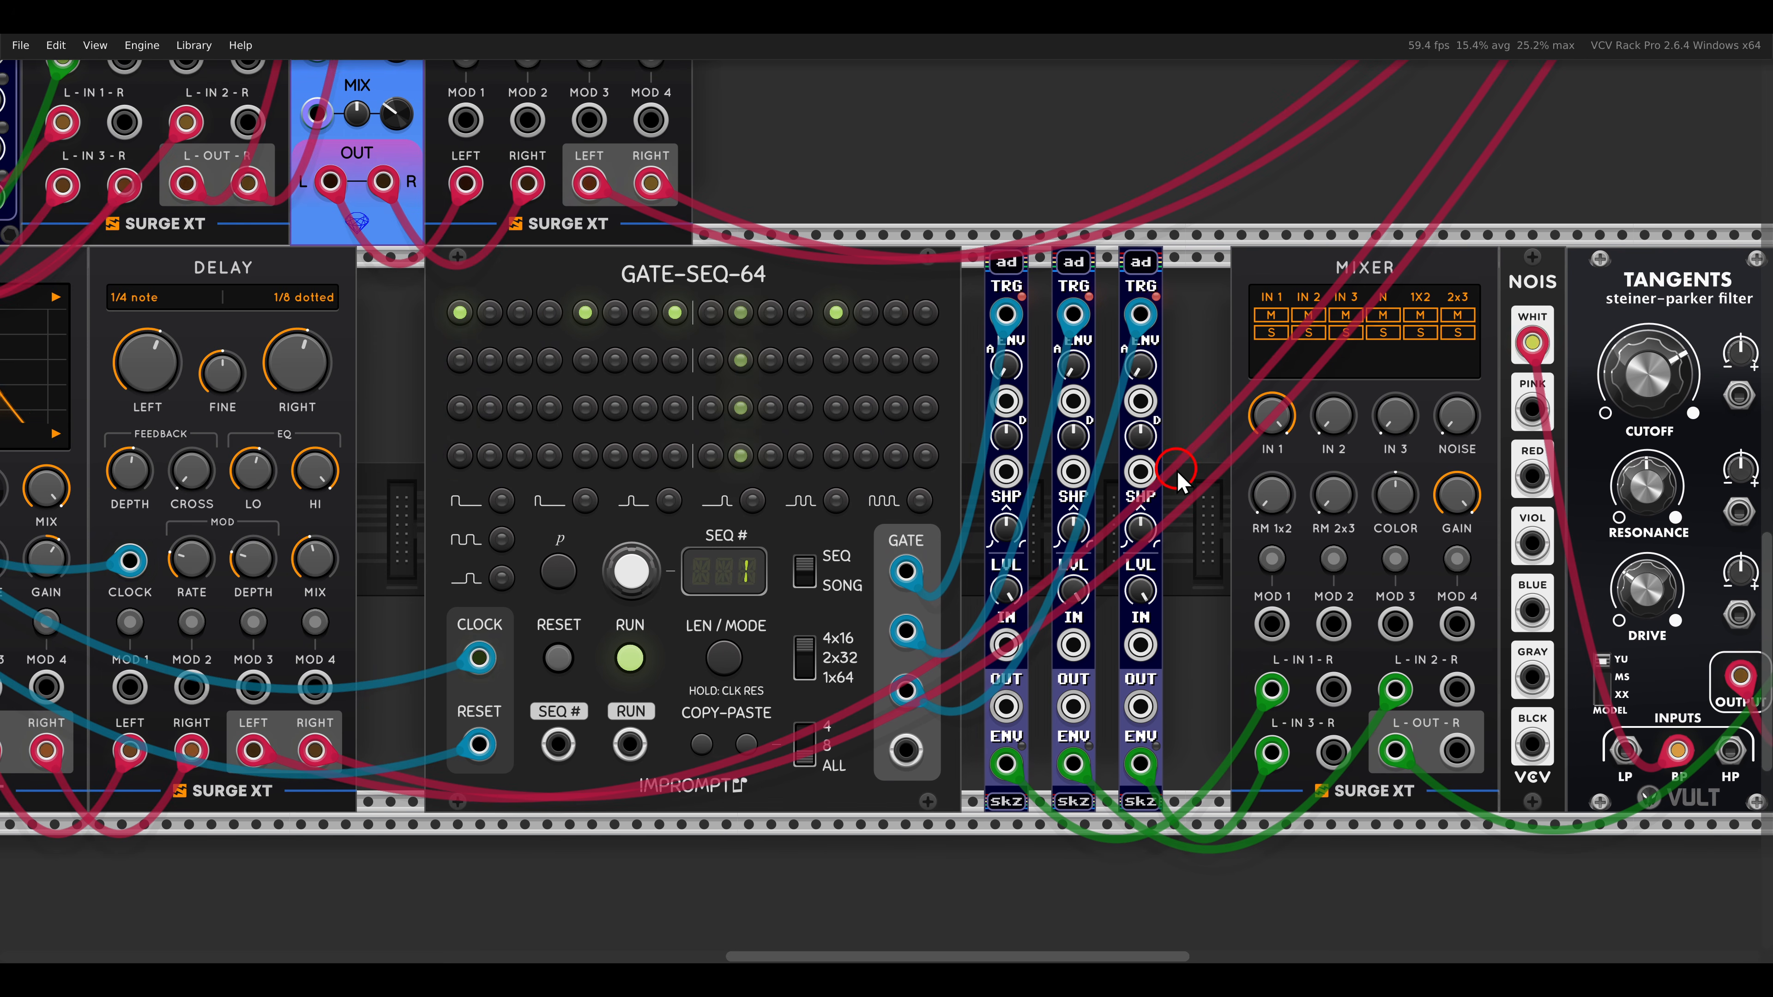
{"action": "left_click_drag", "start_coordinate": [1331, 425], "coordinate": [1262, 217]}
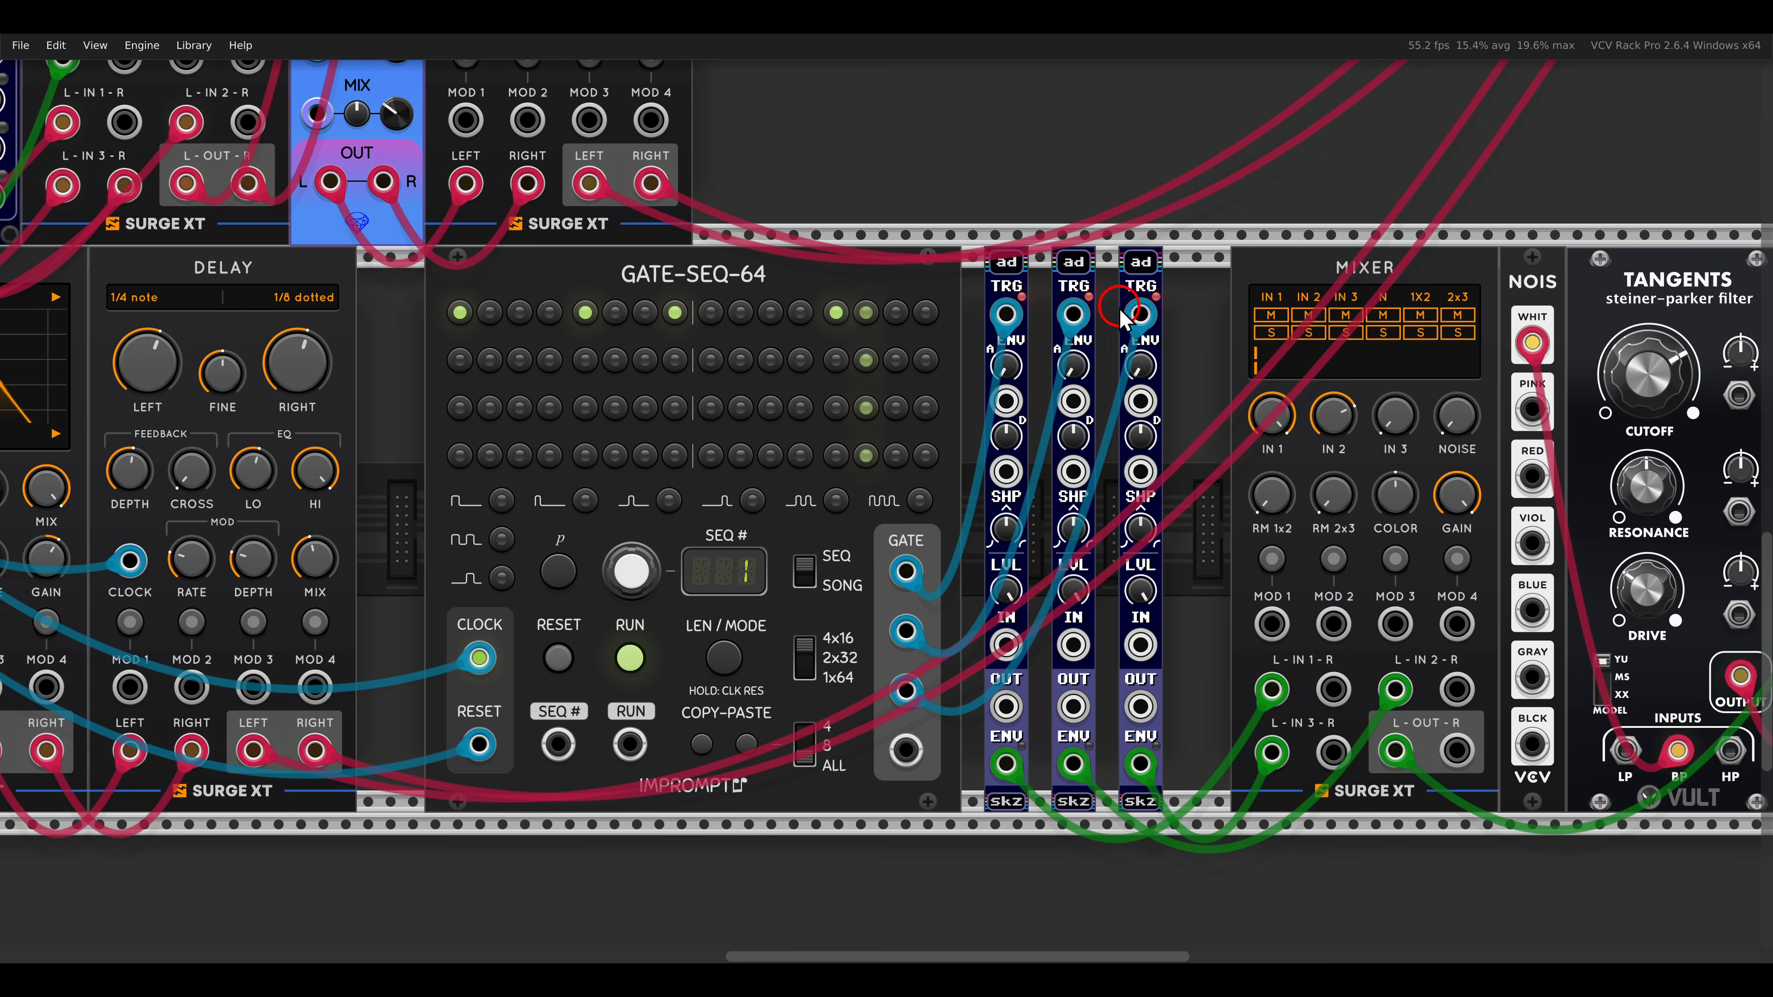
{"action": "left_click_drag", "start_coordinate": [1010, 445], "coordinate": [1009, 422]}
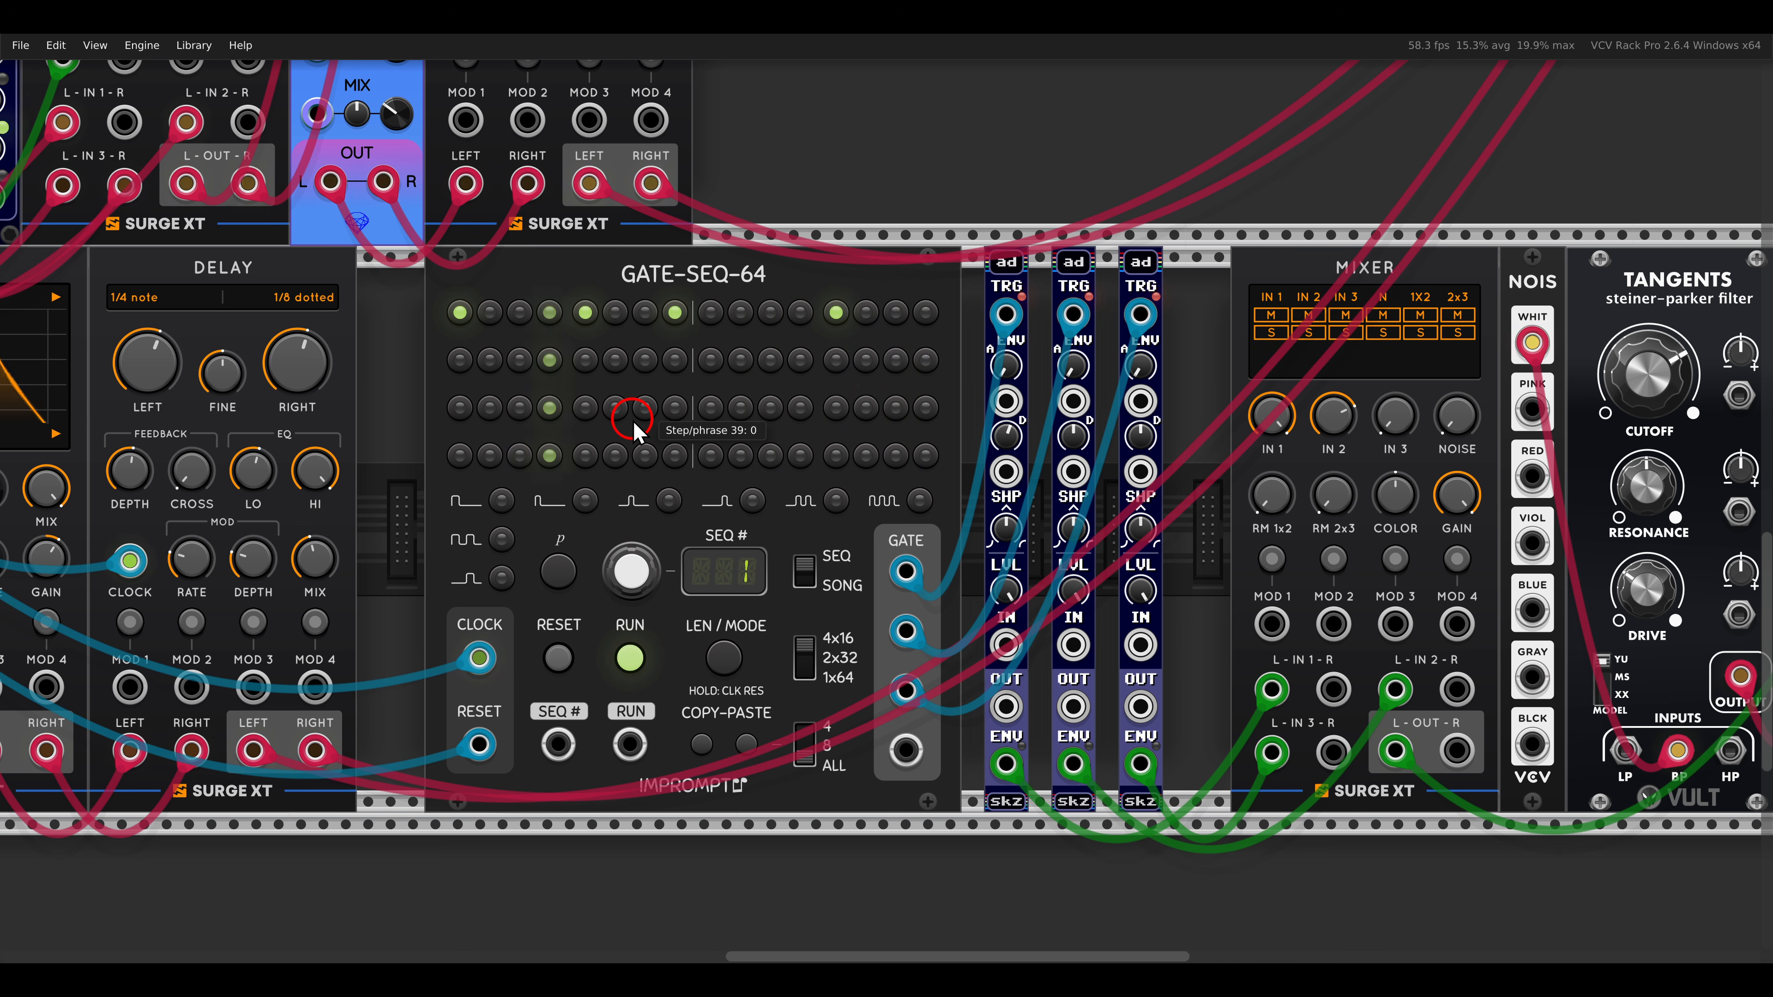
Activate steps 3, 7, 11 and 15 in the GATE-SEQ-64's second row.
{"action": "left_click", "coordinate": [520, 359]}
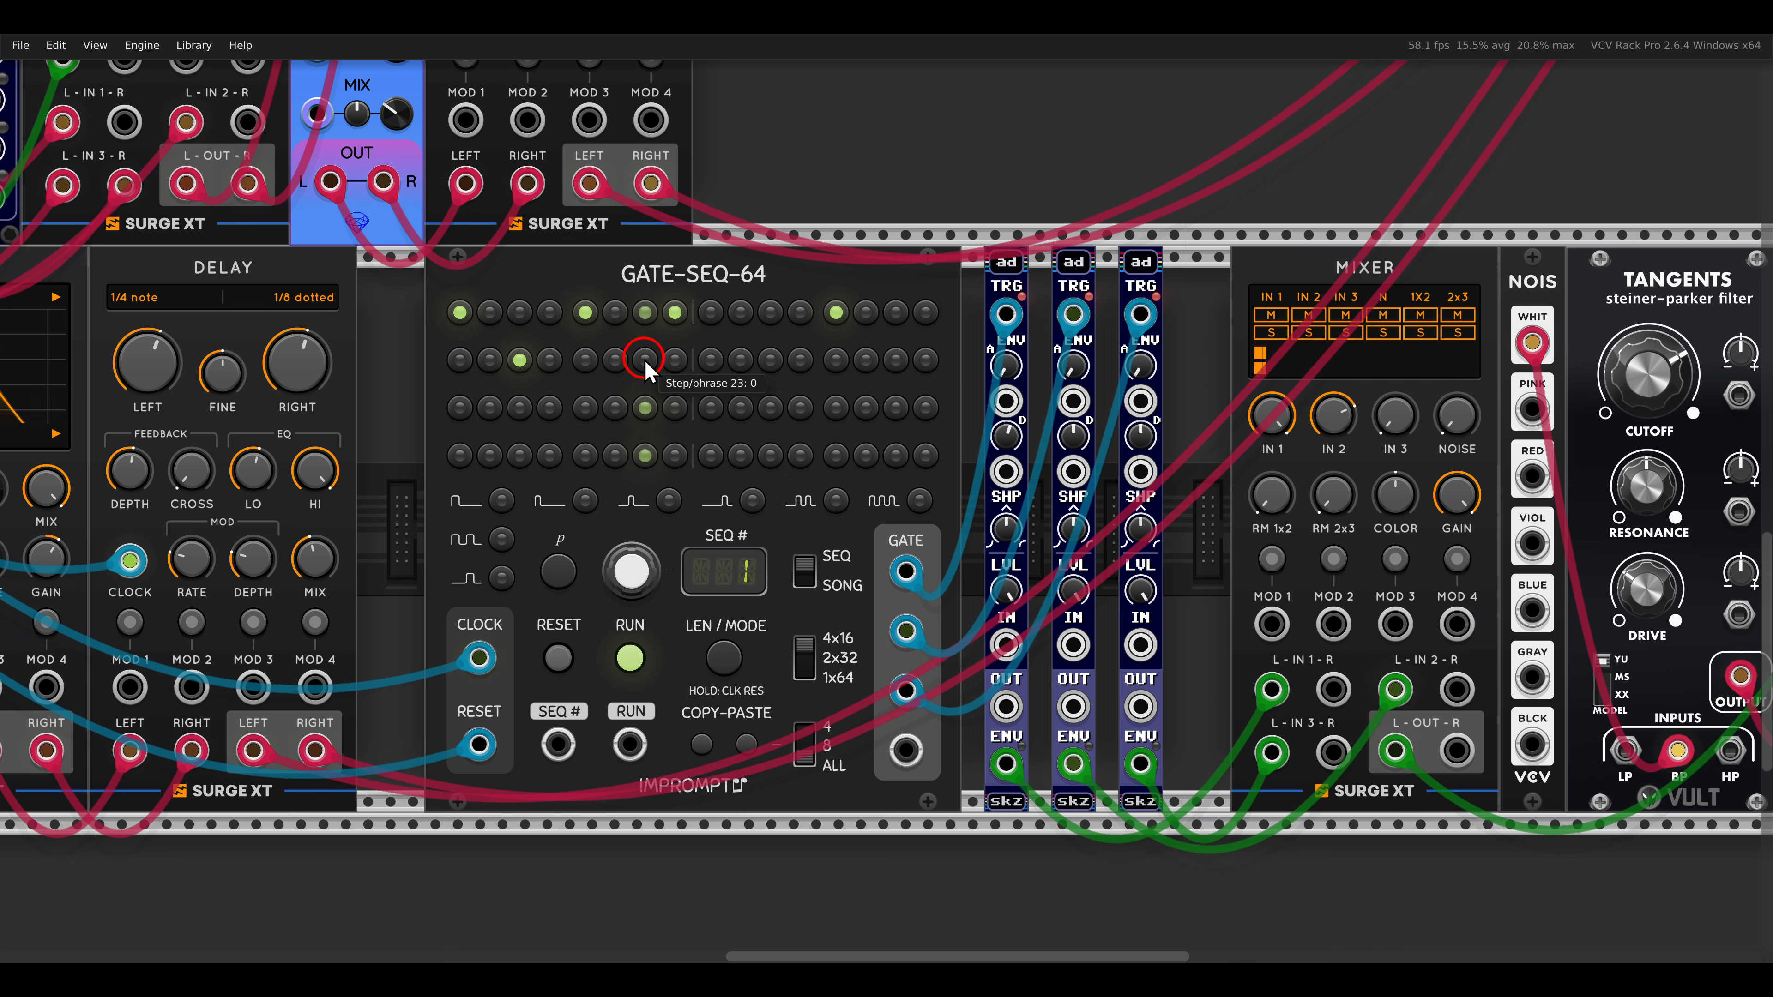
{"action": "left_click", "coordinate": [893, 360]}
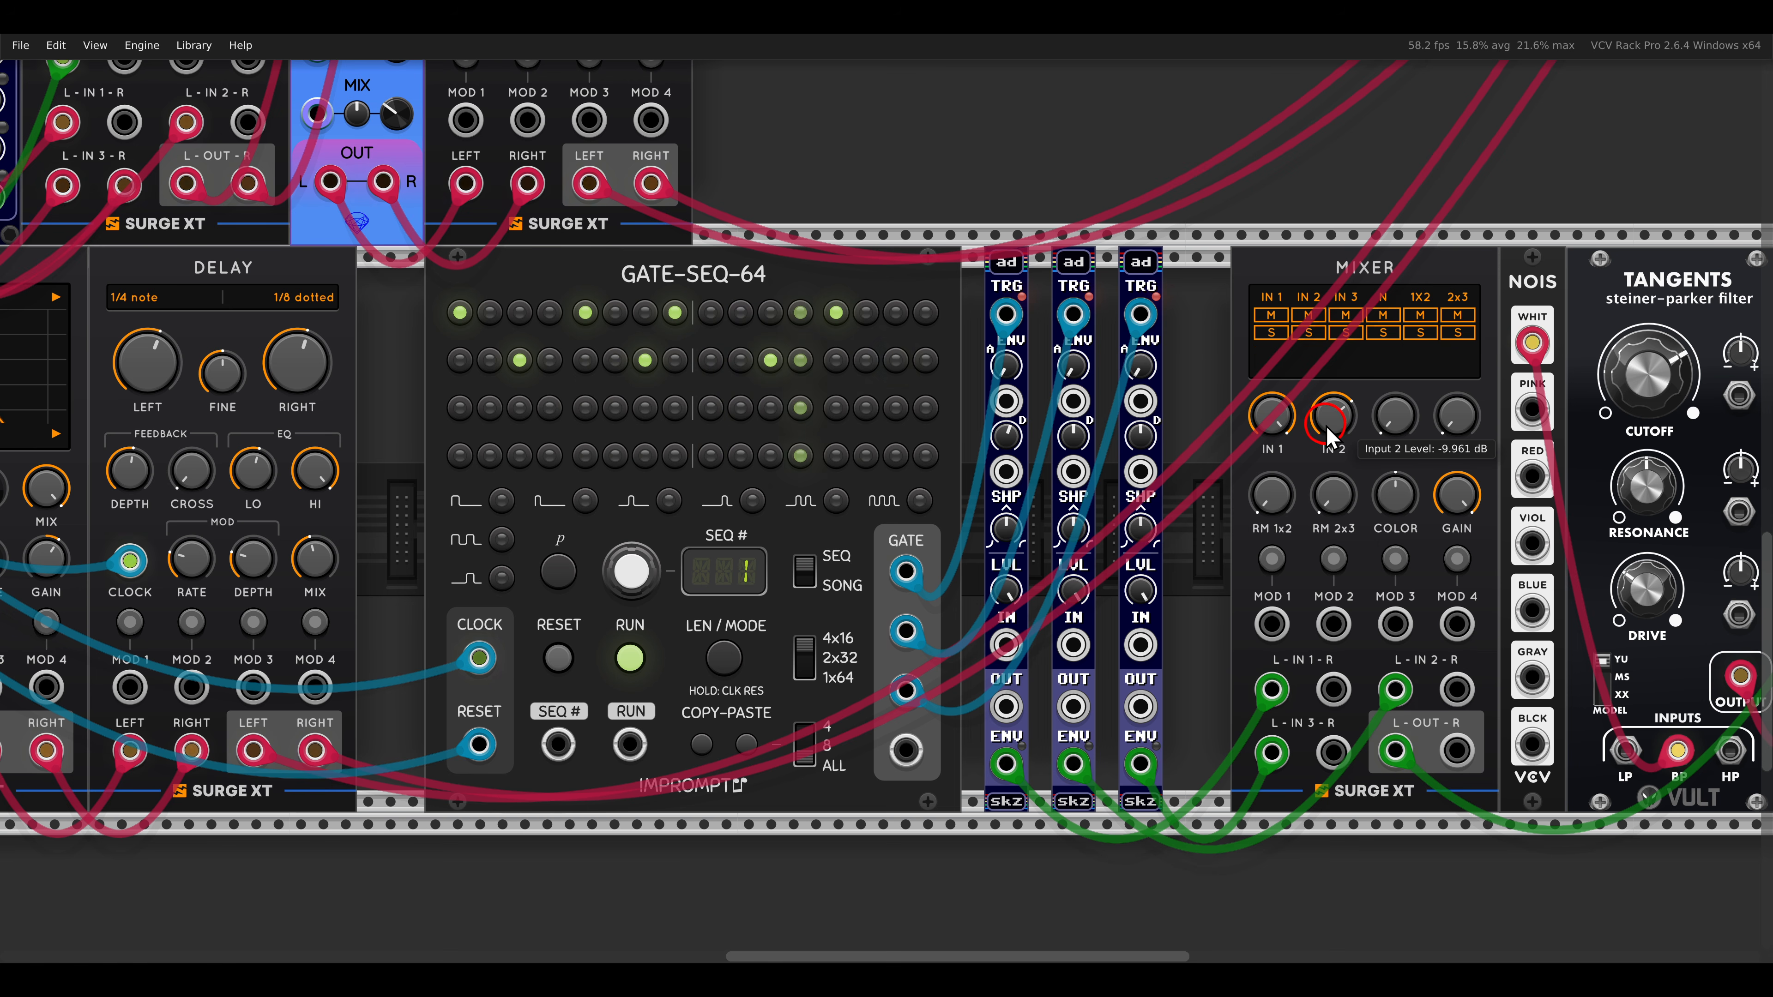
{"action": "left_click_drag", "start_coordinate": [1643, 395], "coordinate": [1399, 334]}
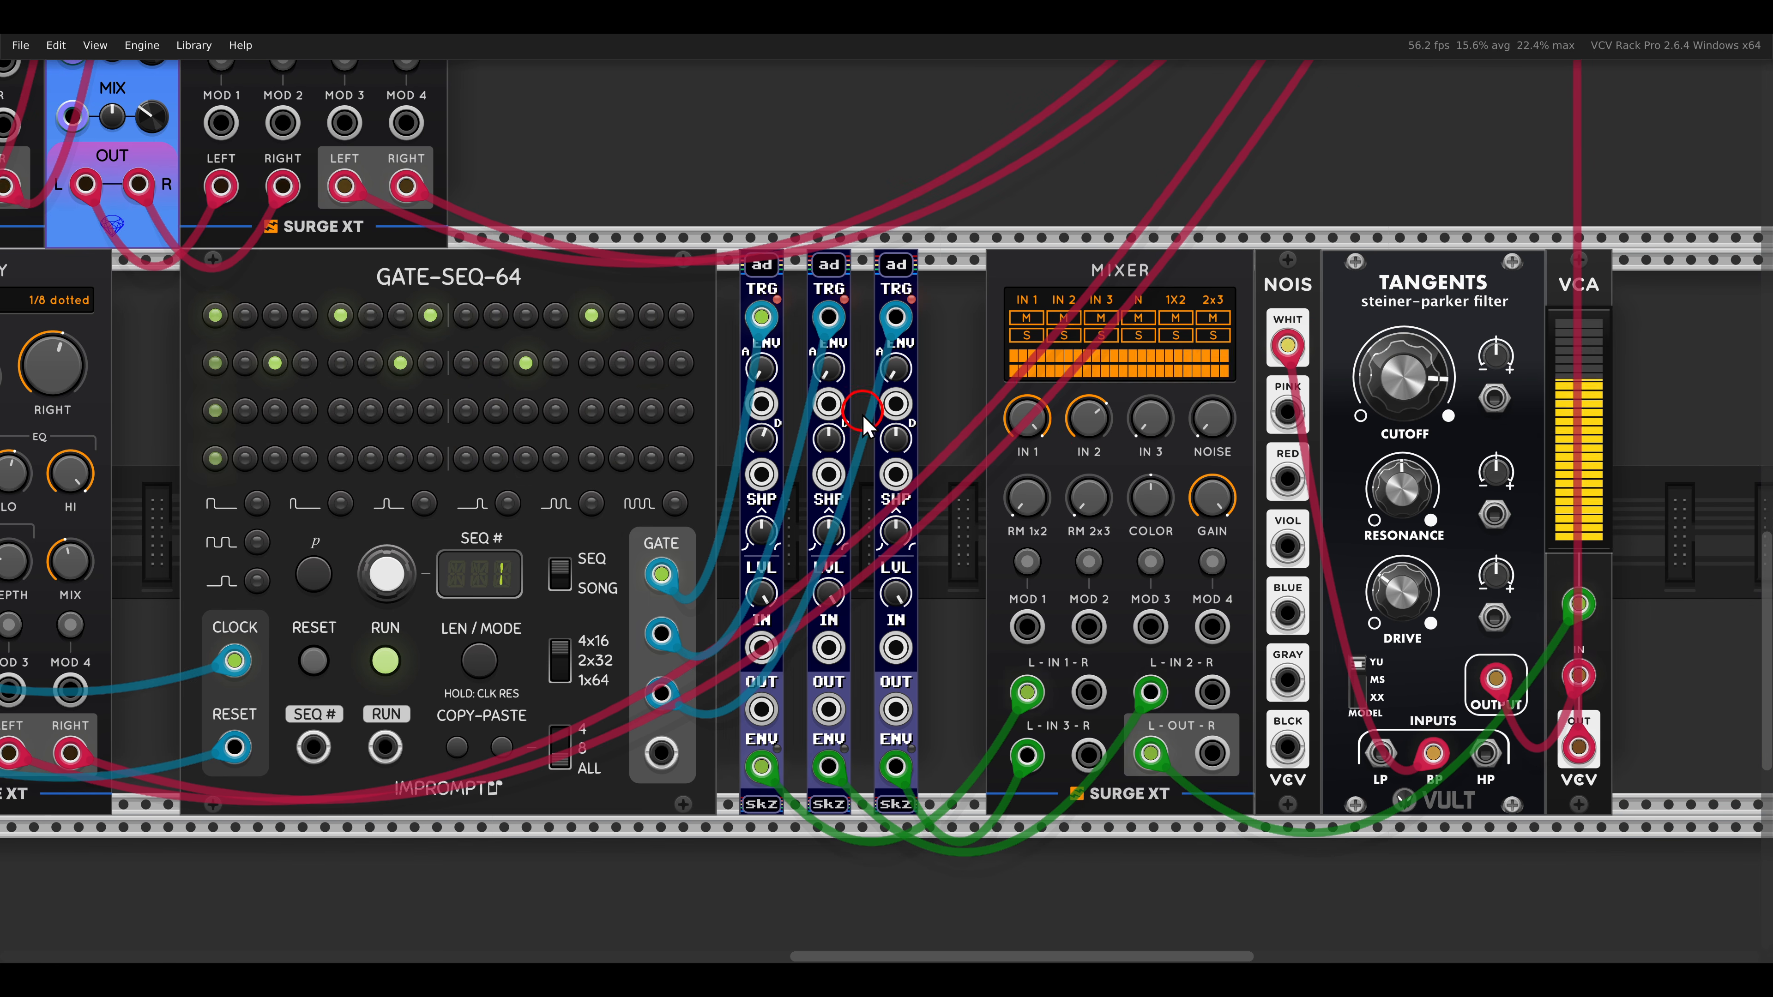
Activate steps 2, 4, 6, 9, 10, 14 and 16 in the GATE-SEQ-64's third row.
{"action": "left_click_drag", "start_coordinate": [901, 459], "coordinate": [1141, 458]}
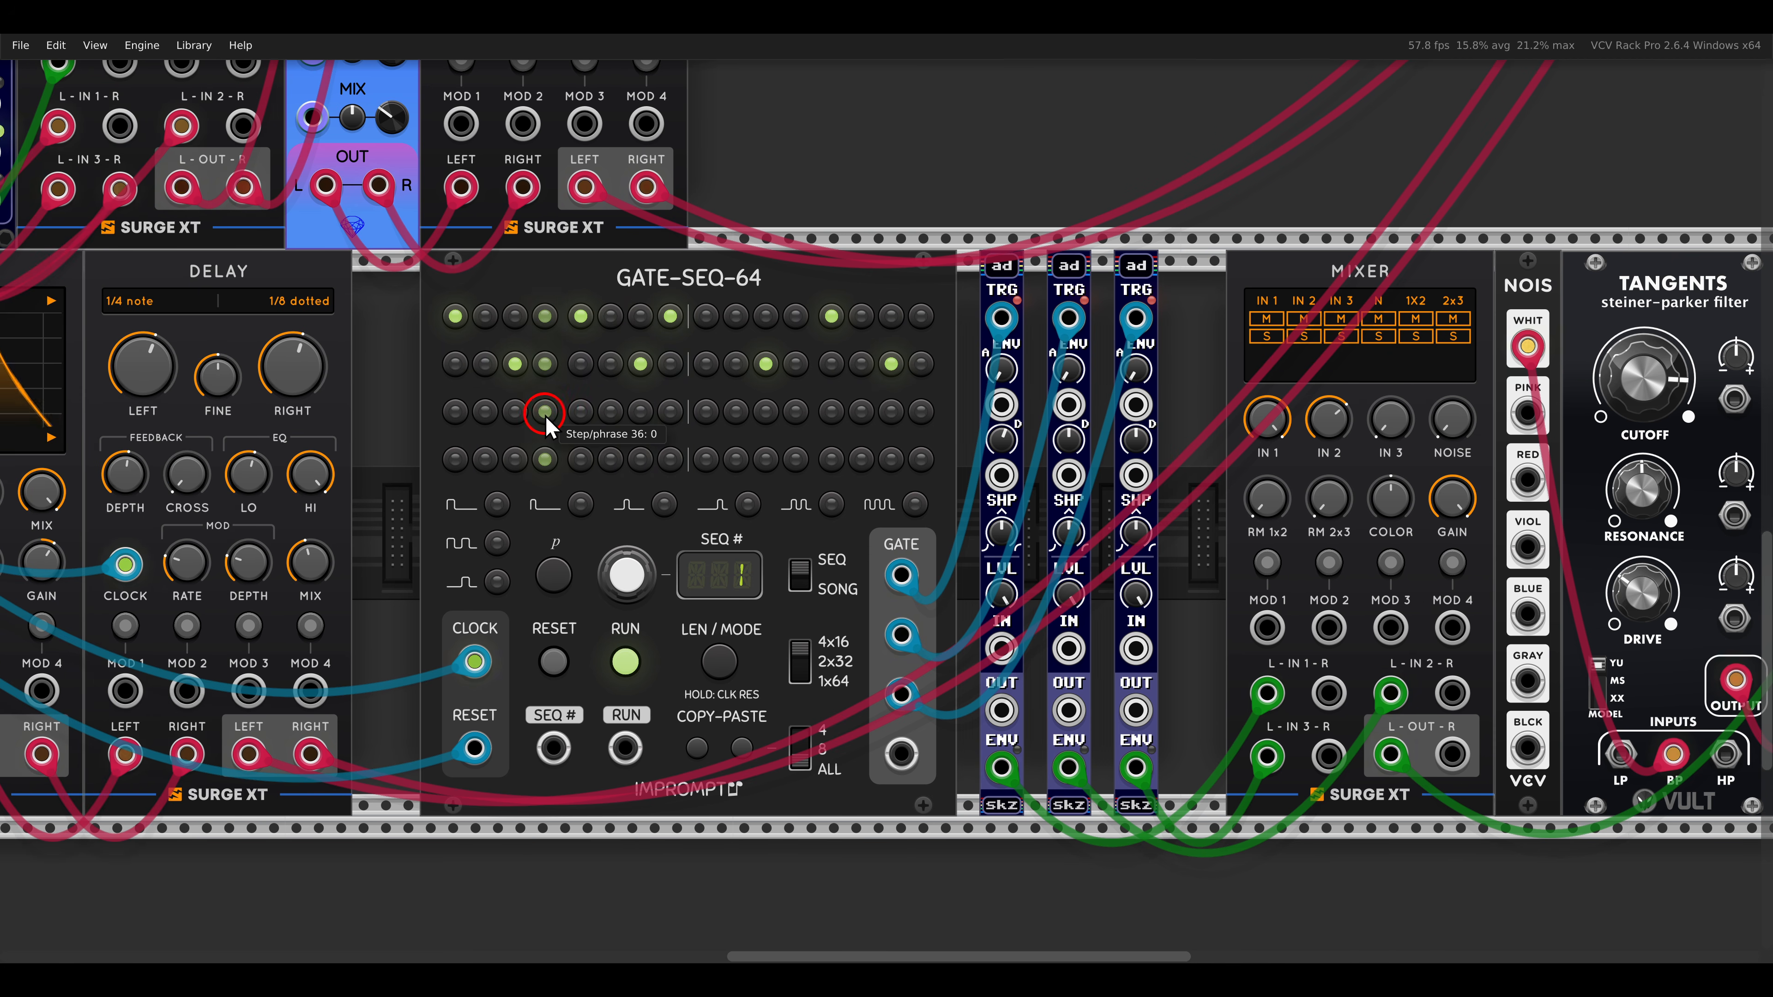
{"action": "left_click", "coordinate": [486, 411]}
{"action": "left_click", "coordinate": [546, 413]}
{"action": "left_click", "coordinate": [610, 414]}
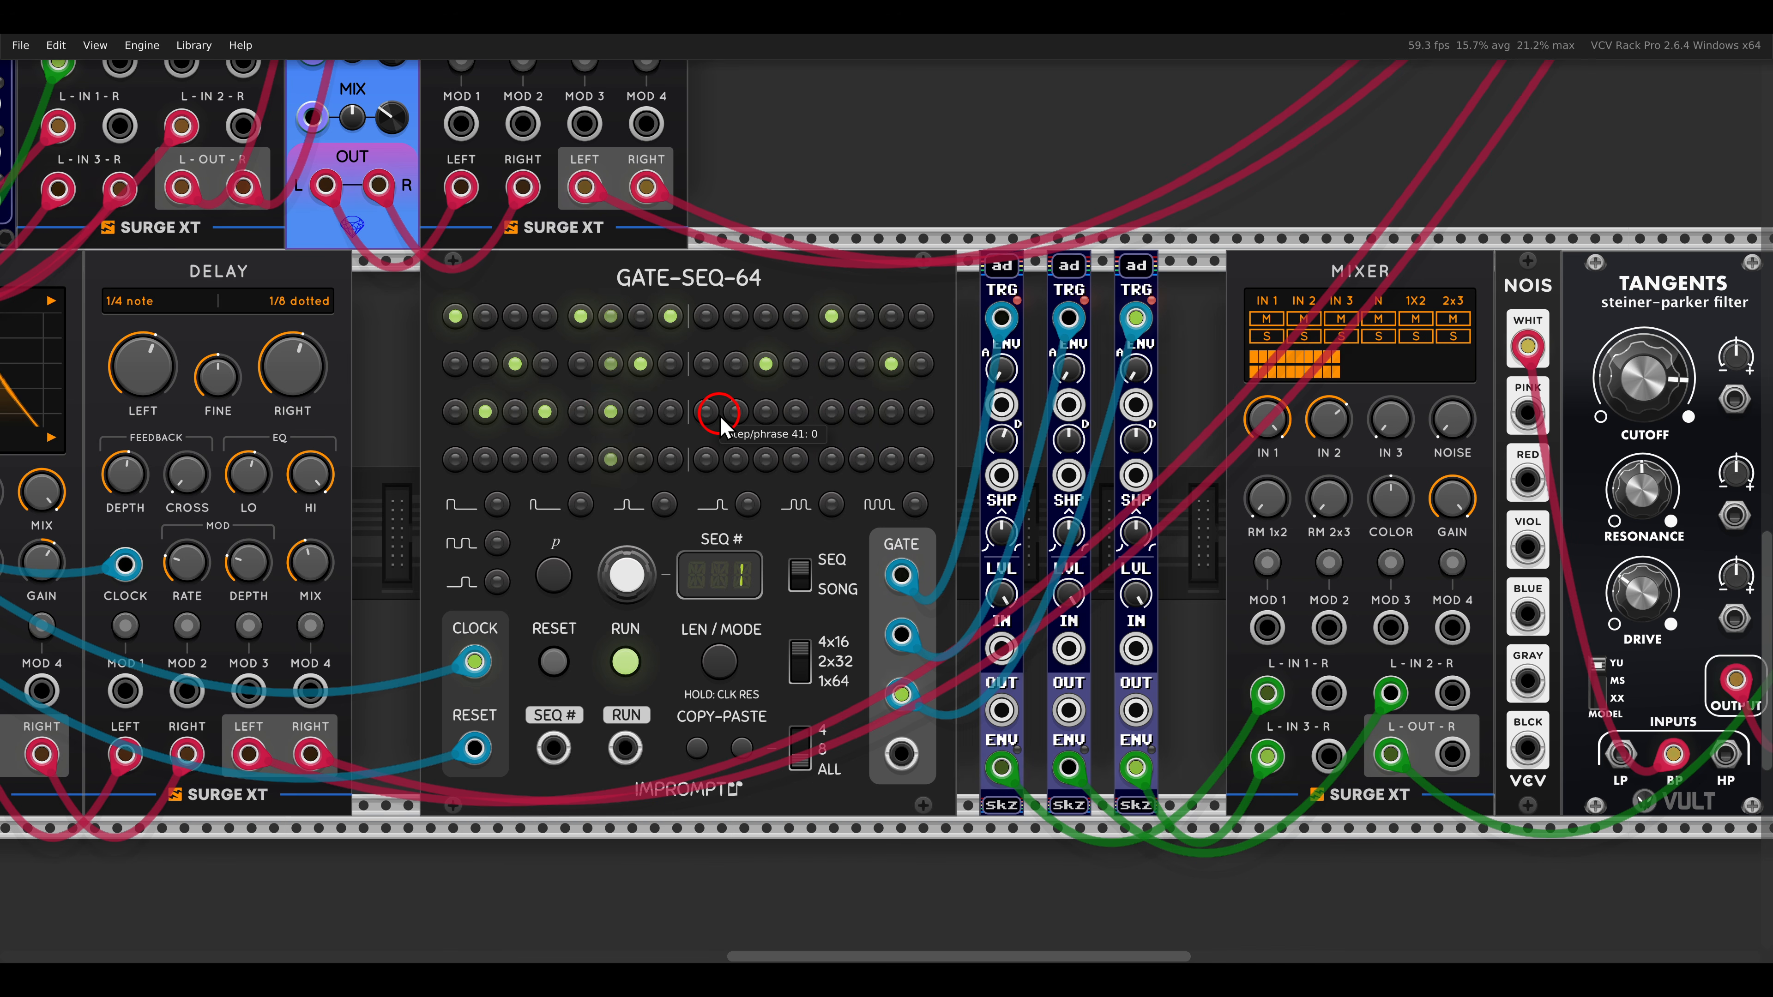
{"action": "left_click", "coordinate": [707, 412]}
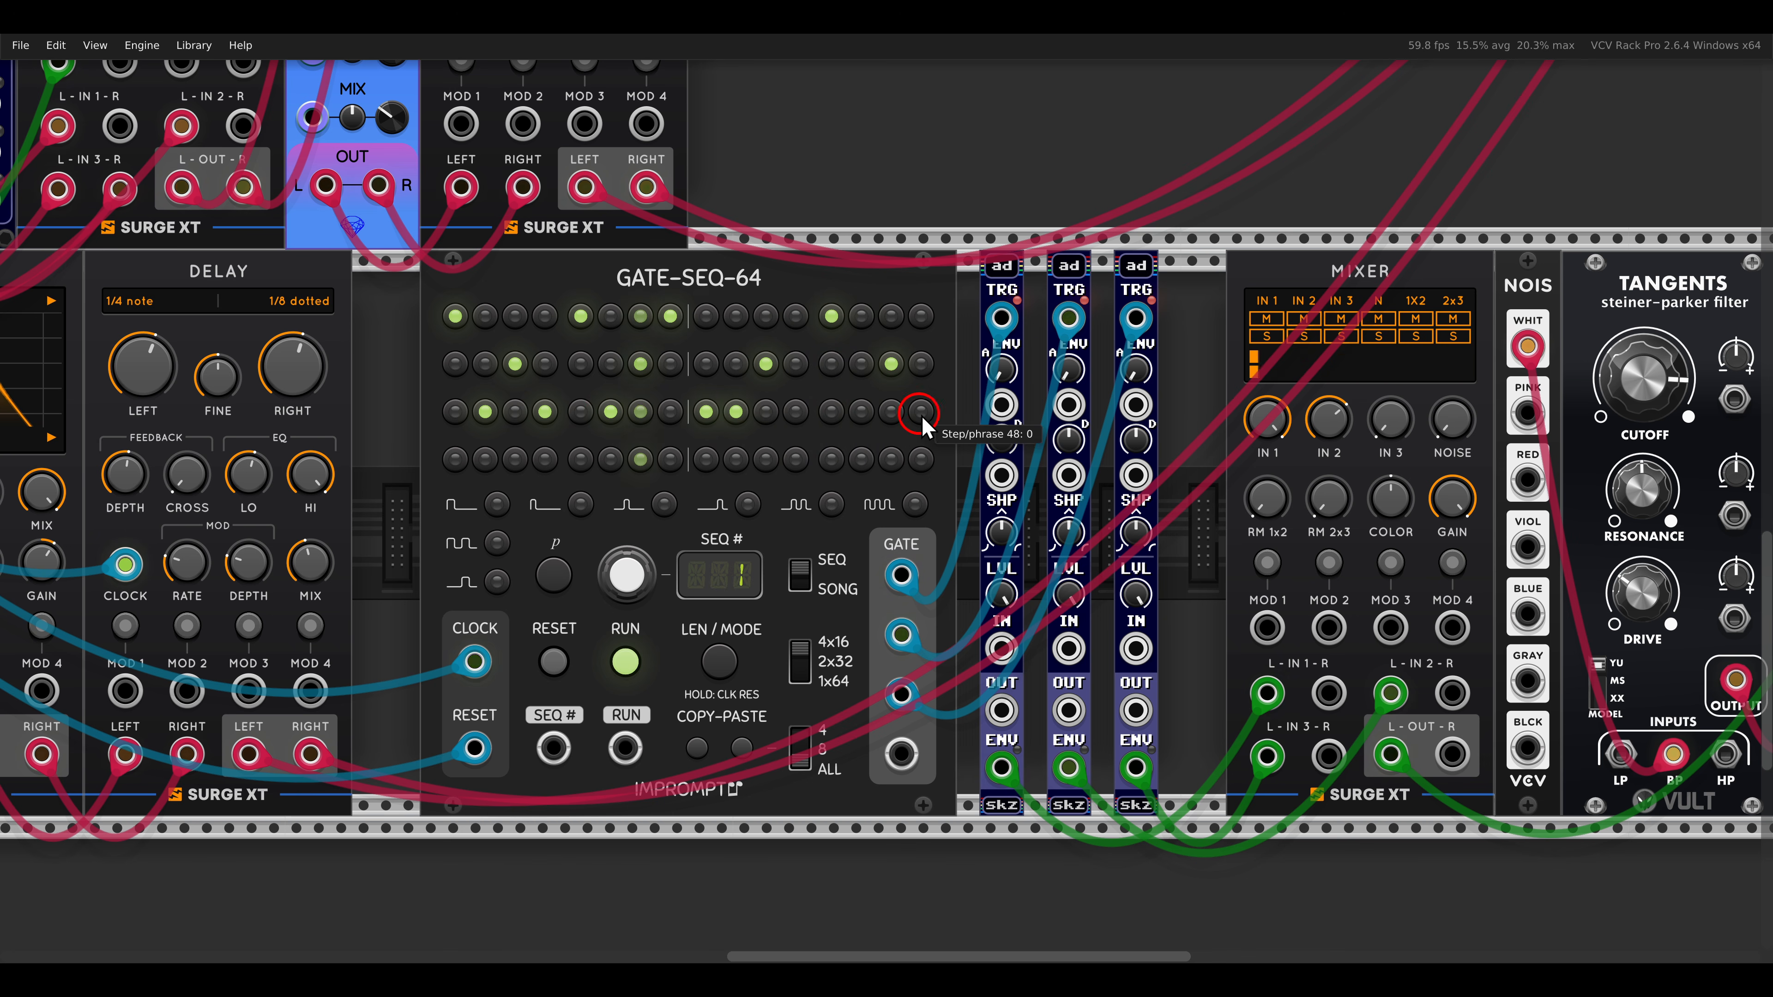
Shorten the third ad envelope's decay to about 24.3 ms and set the envelope Mixer's input 3 level to -13.5 dB.
{"action": "scroll", "coordinate": [978, 461], "scroll_direction": "right", "scroll_amount": 3}
{"action": "scroll", "coordinate": [1033, 514], "scroll_direction": "right", "scroll_amount": 1}
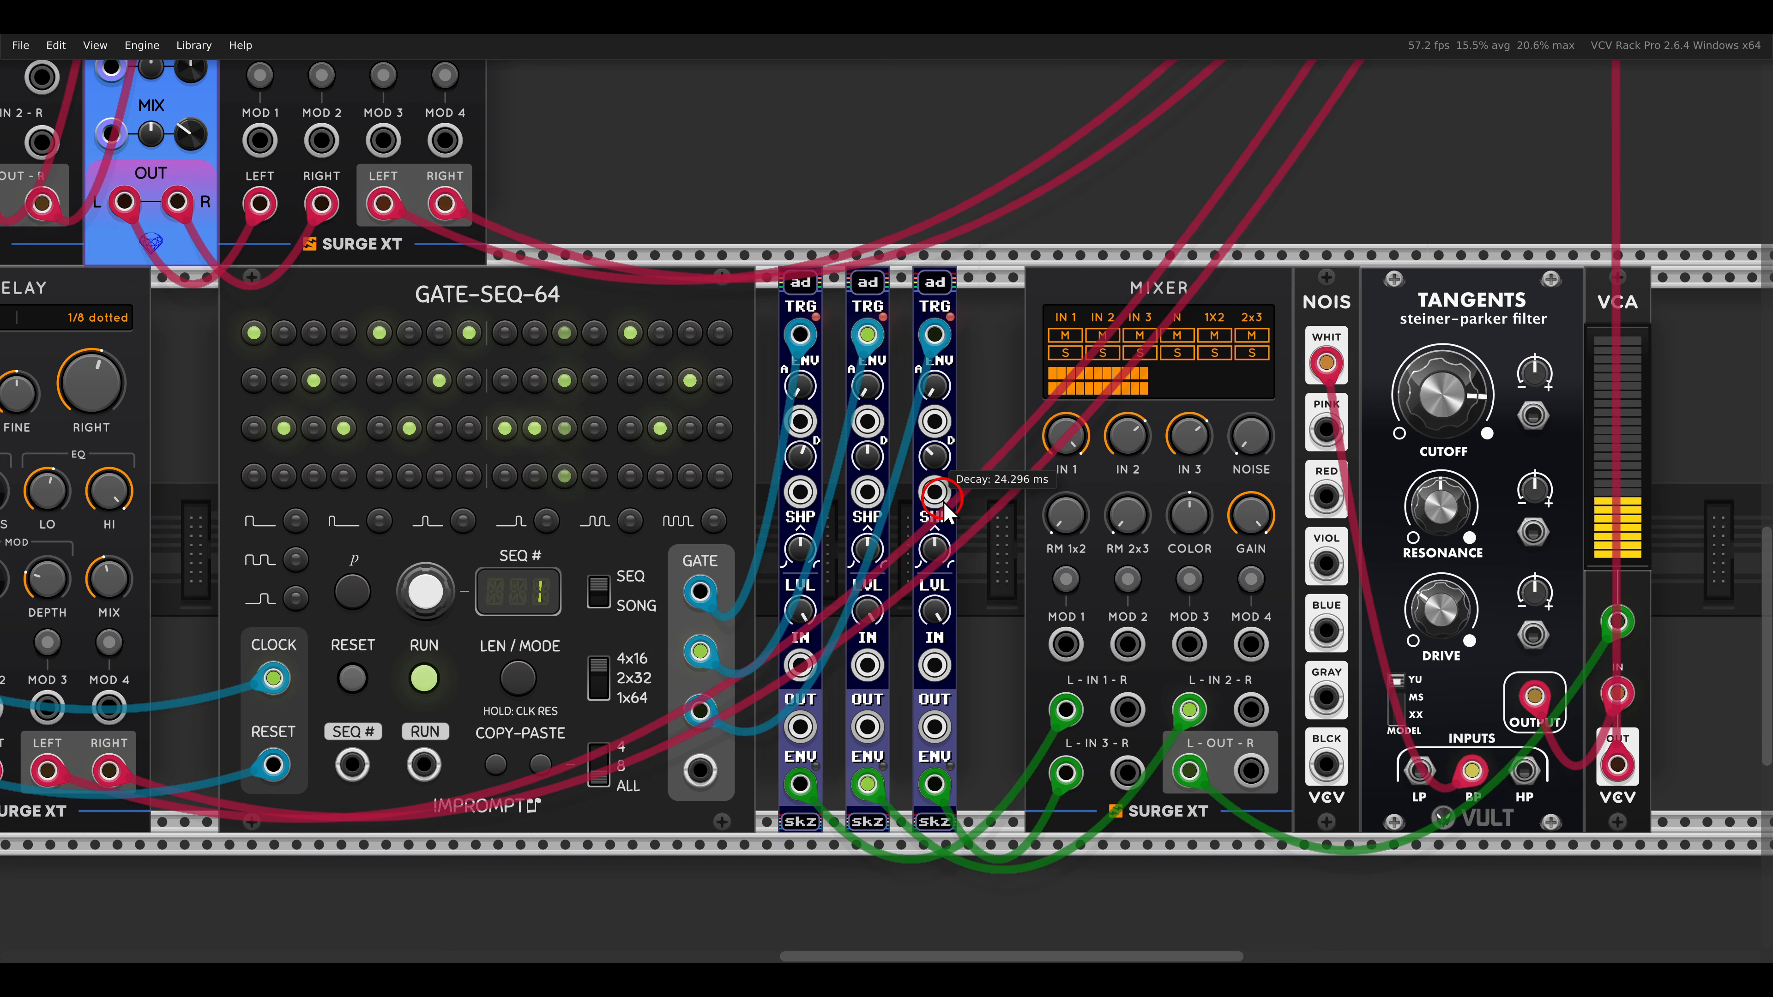
{"action": "mouse_move", "coordinate": [1180, 465]}
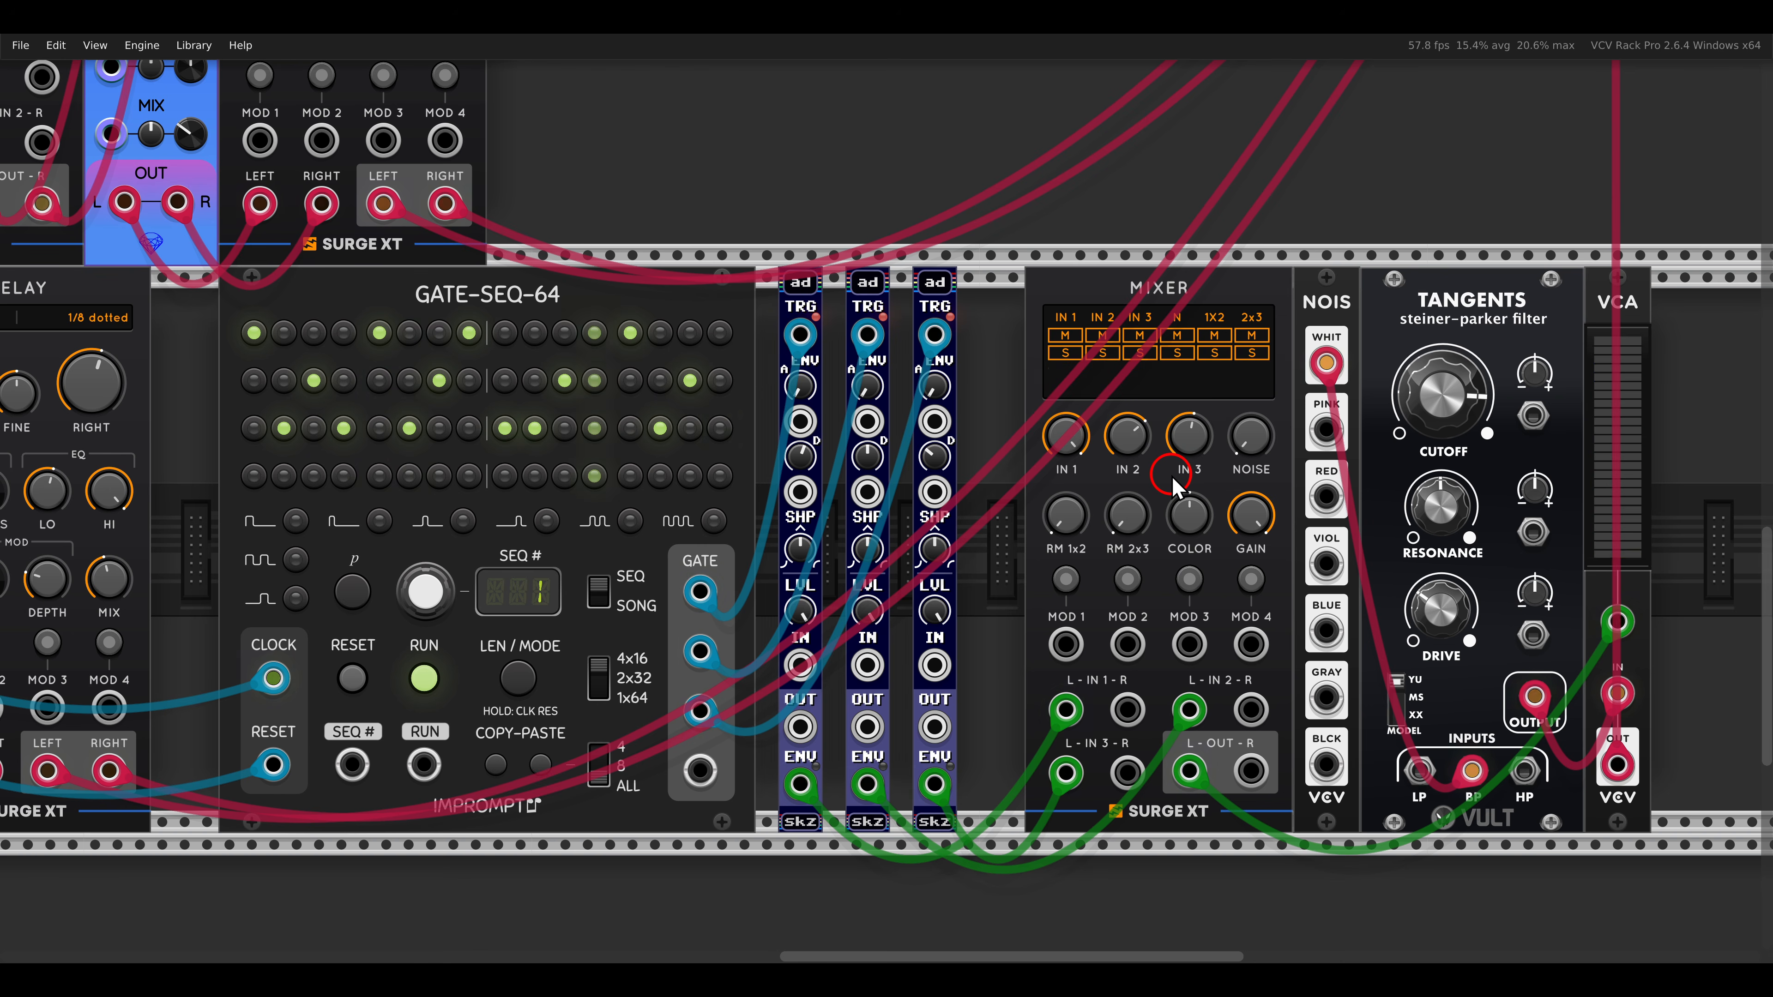
{"action": "left_click_drag", "start_coordinate": [1179, 457], "coordinate": [1180, 449]}
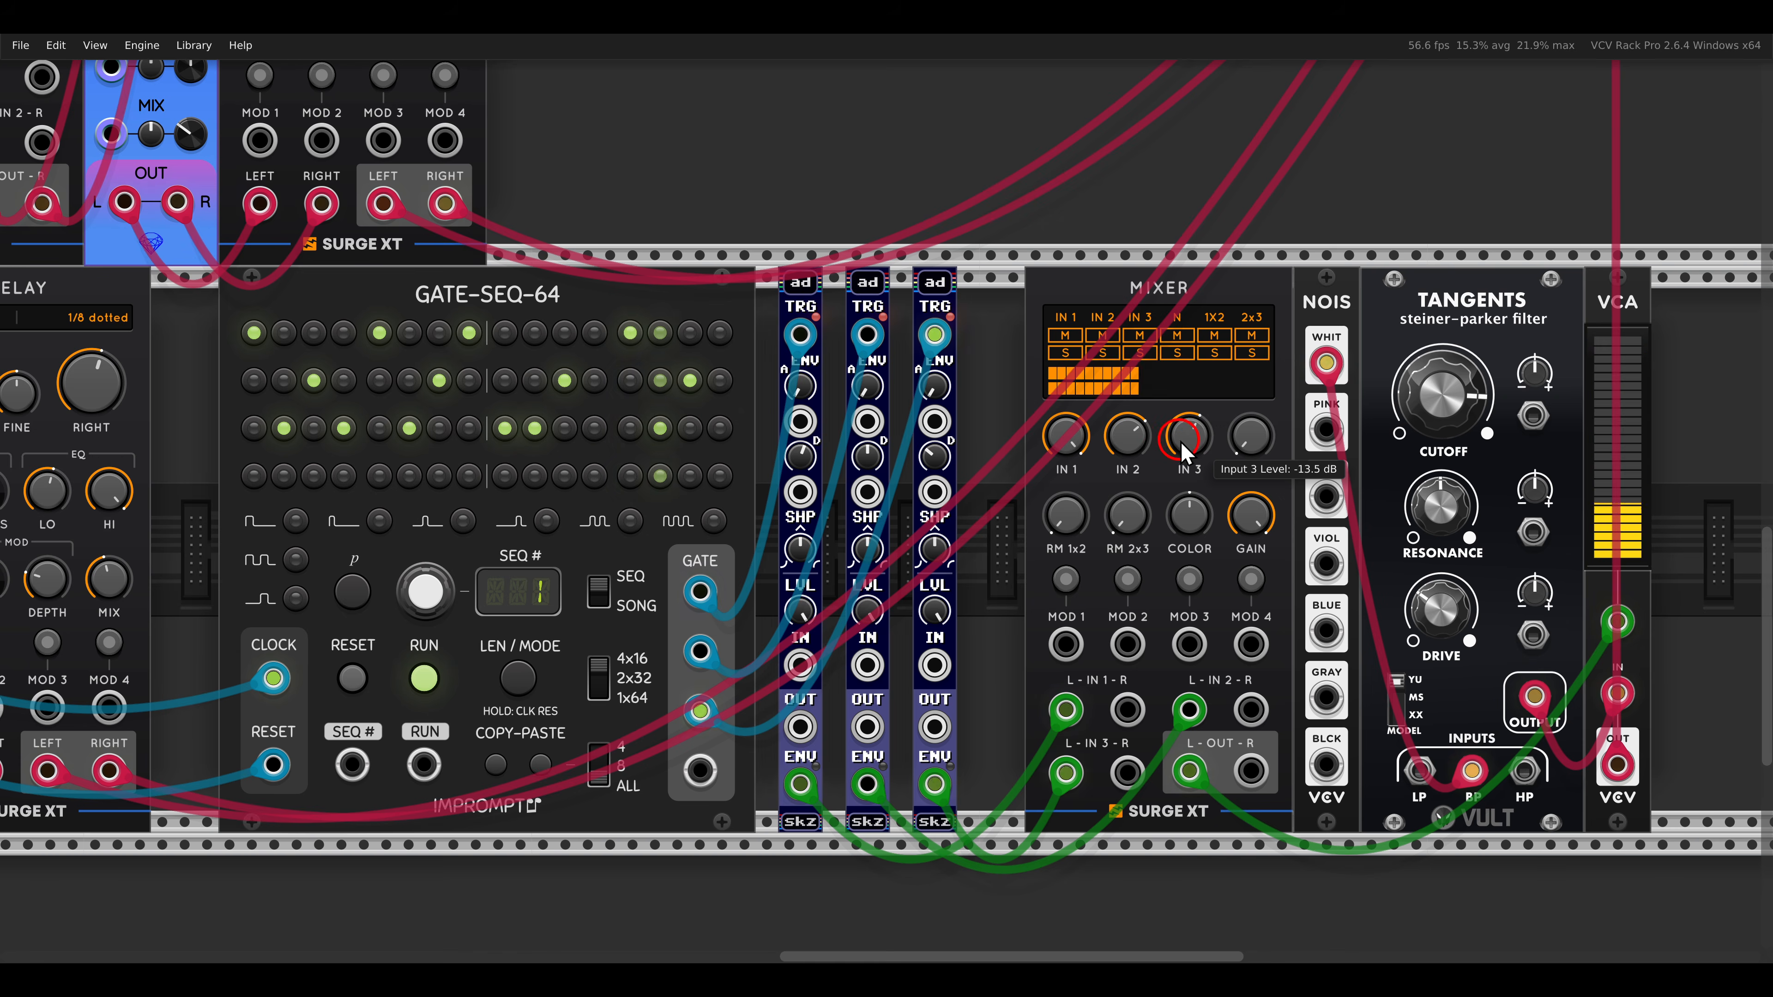
Adjust the Tangents filter's cutoff to 0.845.
{"action": "scroll", "coordinate": [1180, 465], "scroll_direction": "down", "scroll_amount": 3}
{"action": "left_click_drag", "start_coordinate": [1417, 437], "coordinate": [1071, 336]}
{"action": "left_click", "coordinate": [1060, 302]}
{"action": "scroll", "coordinate": [1131, 420], "scroll_direction": "down", "scroll_amount": 2}
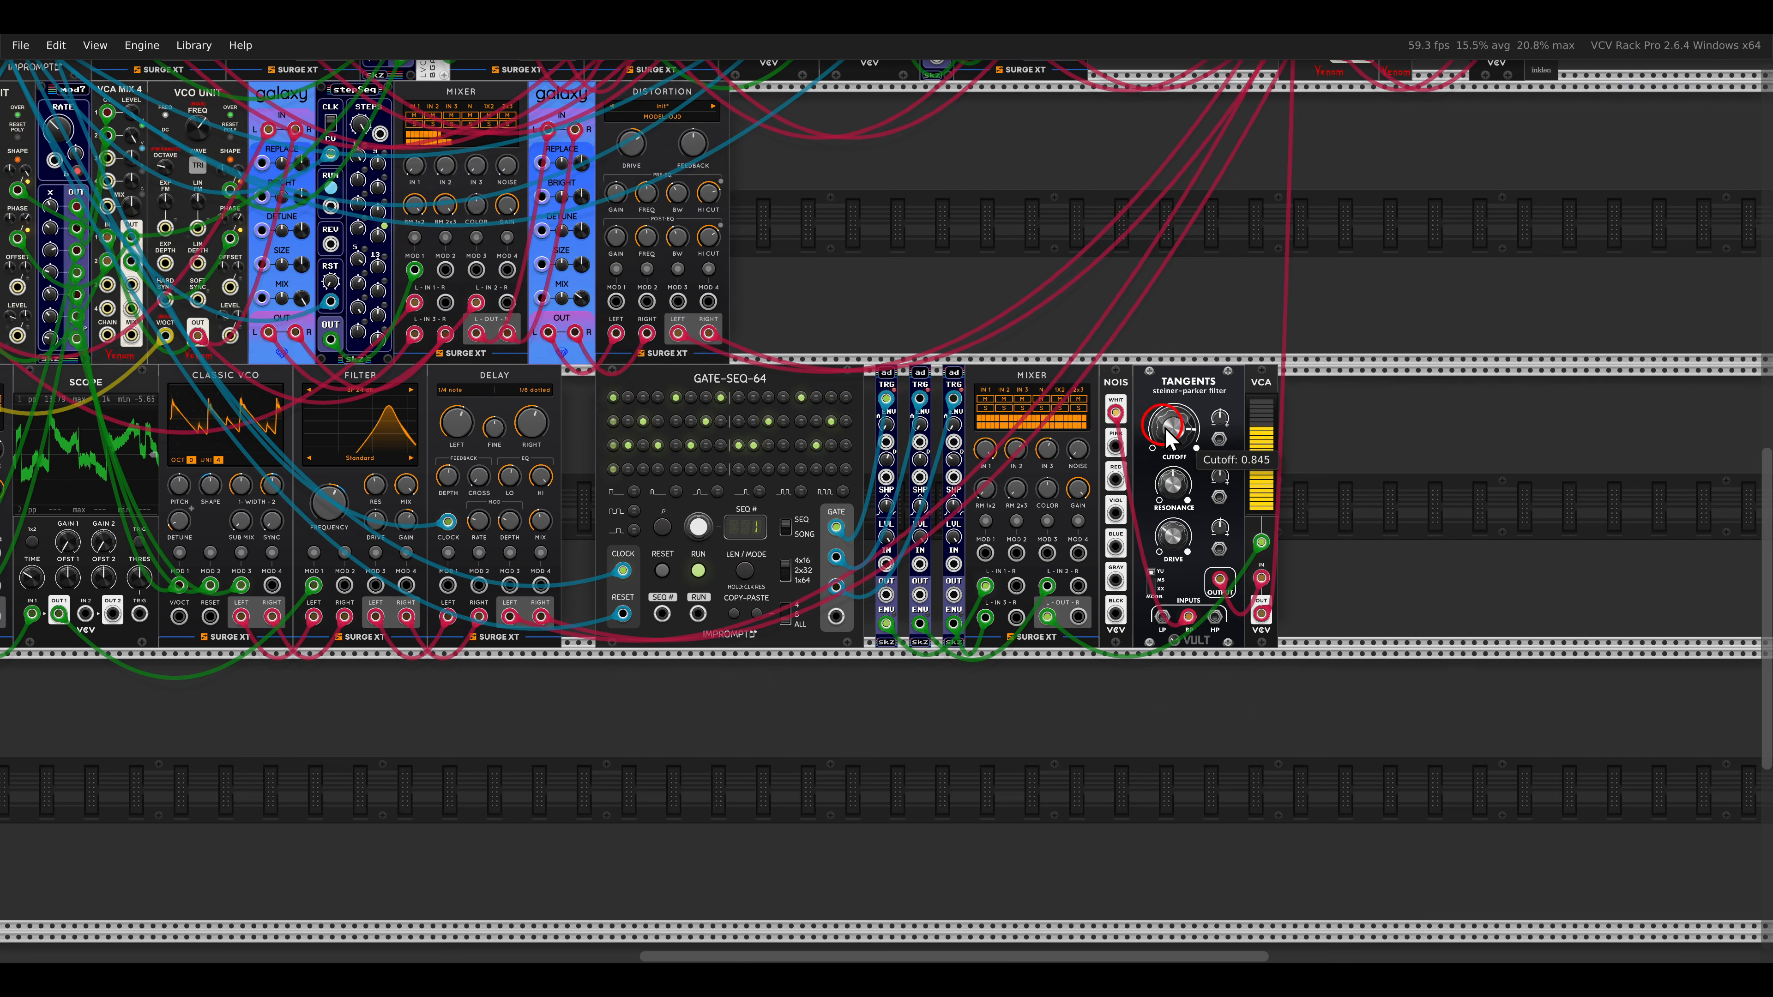
Lower channel 4's level on the VCA MIX 4 STEREO to about -7.9 dB.
{"action": "scroll", "coordinate": [1187, 405], "scroll_direction": "up", "scroll_amount": 6}
{"action": "left_click", "coordinate": [1396, 221]}
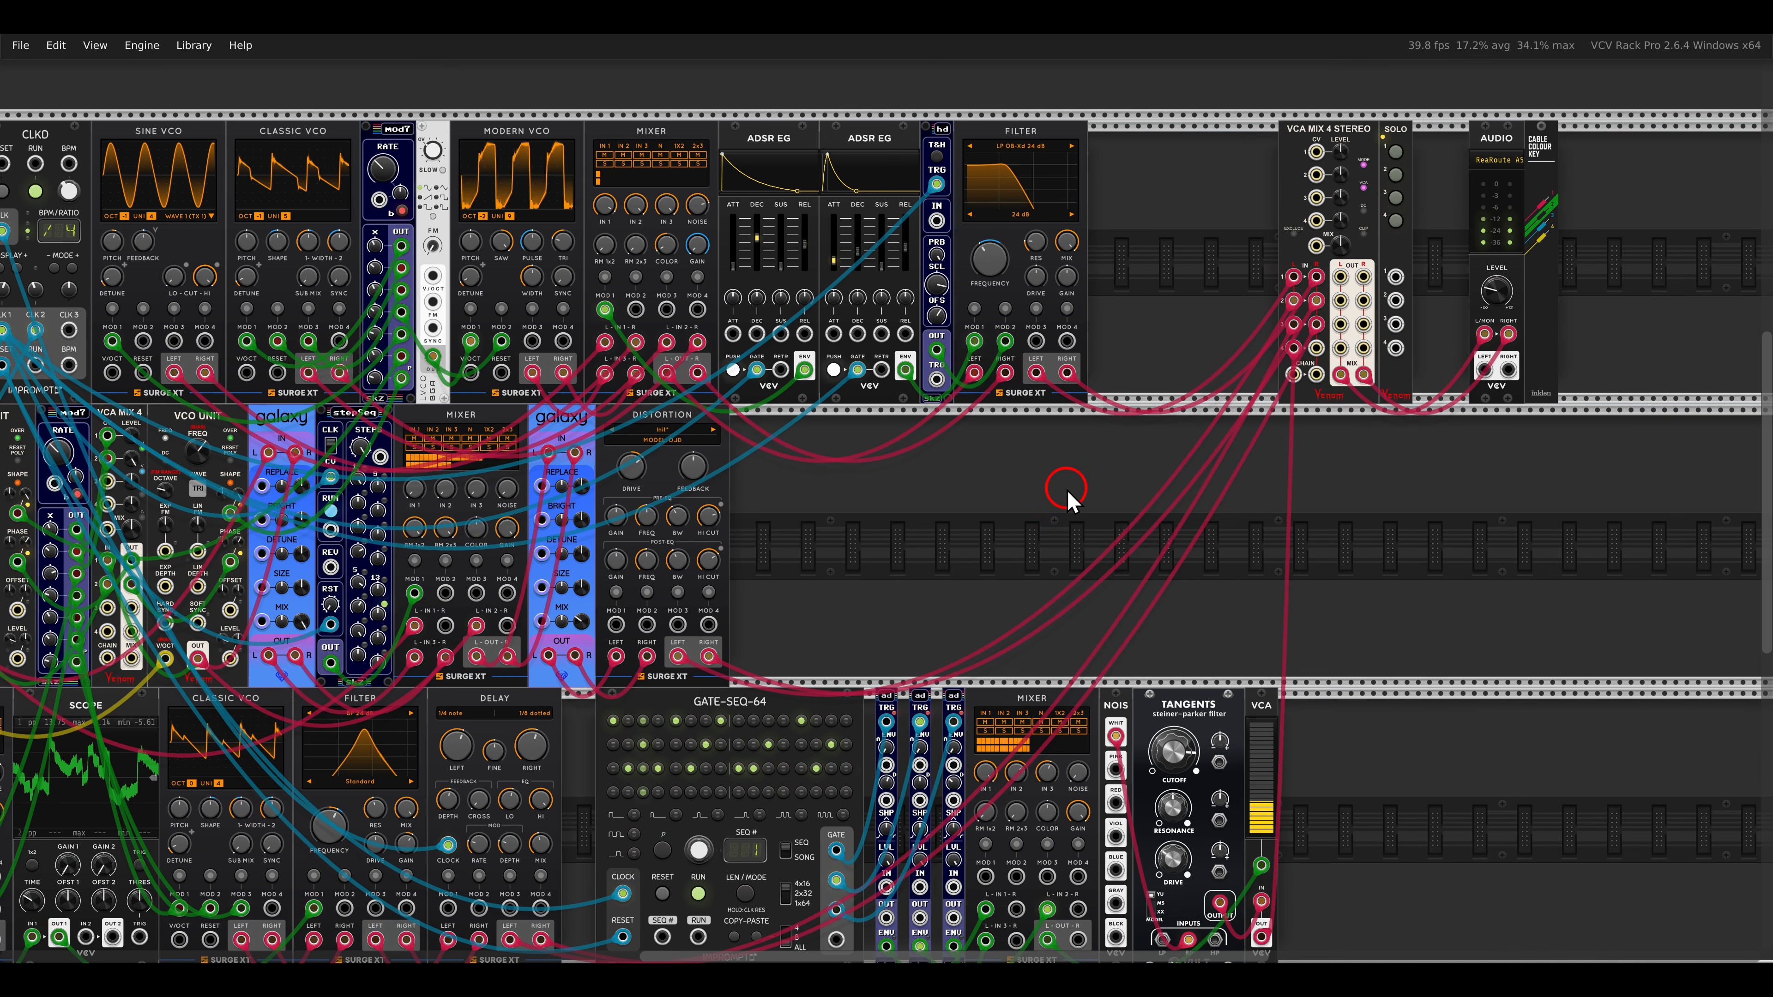
{"action": "left_click_drag", "start_coordinate": [1339, 222], "coordinate": [1342, 275]}
{"action": "scroll", "coordinate": [1223, 469], "scroll_direction": "up", "scroll_amount": 3}
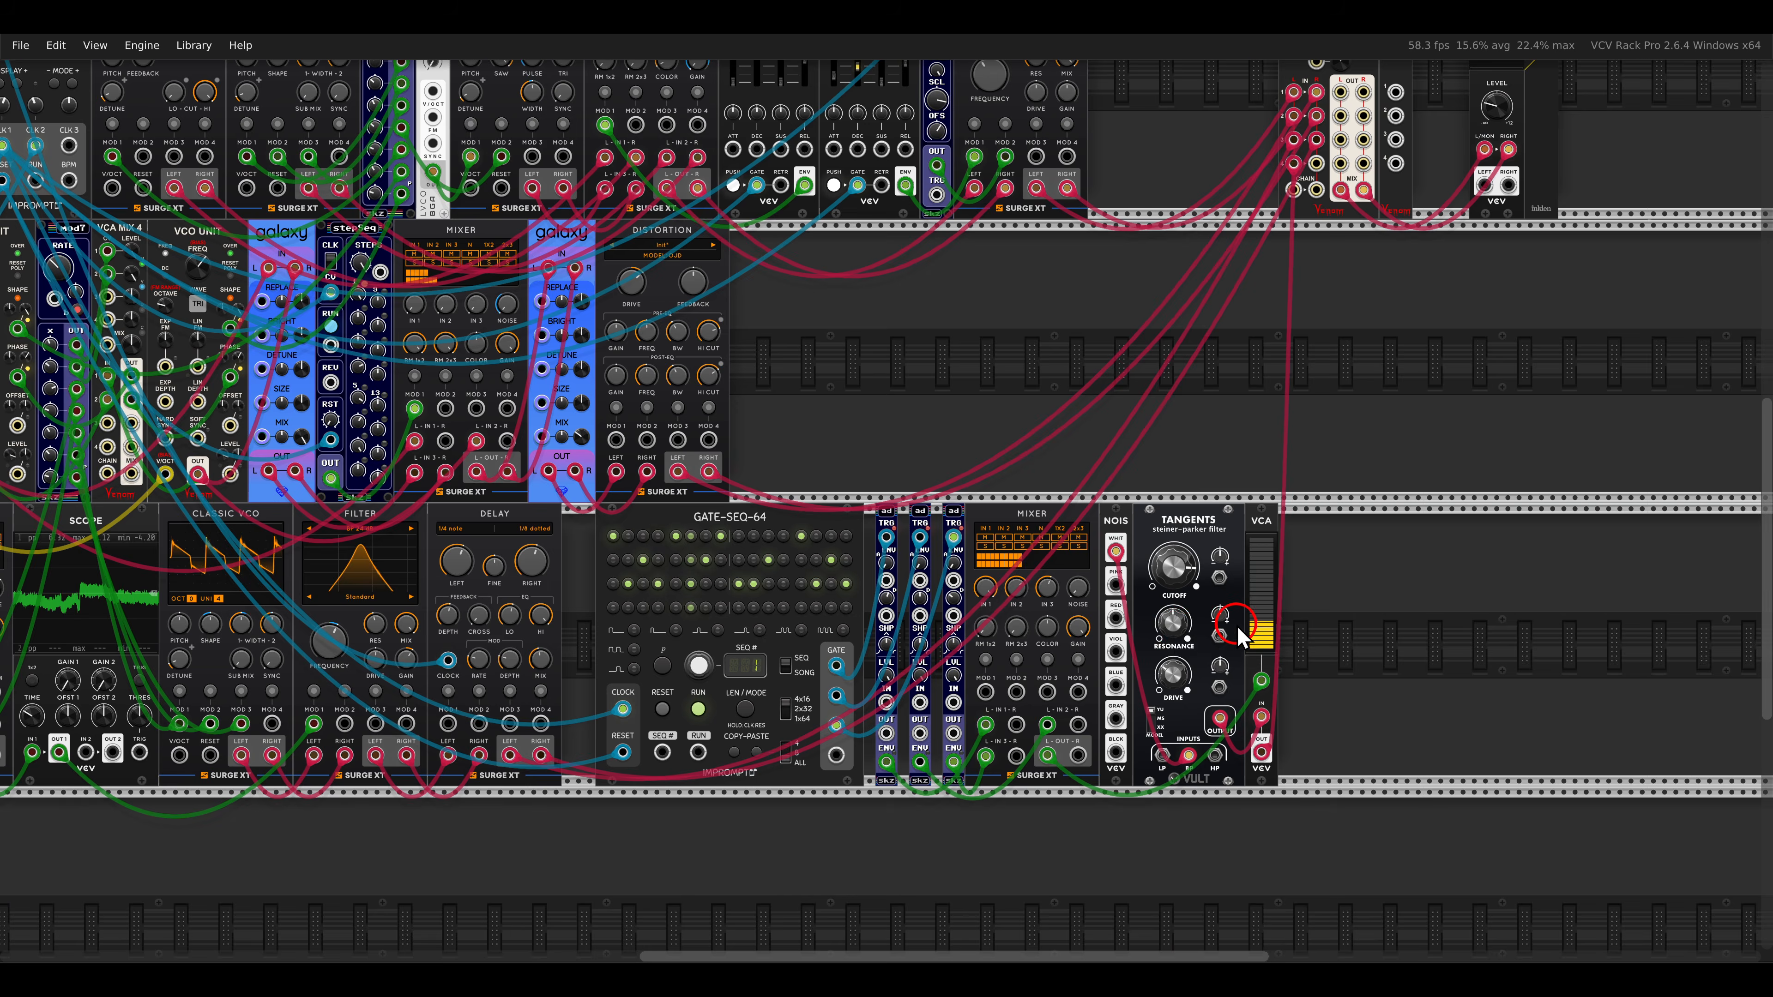
Try the Tangents filter's cutoff at 0.94 and settle it at 0.89.
{"action": "left_click_drag", "start_coordinate": [1234, 625], "coordinate": [1021, 525]}
{"action": "scroll", "coordinate": [1040, 551], "scroll_direction": "up", "scroll_amount": 2}
{"action": "left_click_drag", "start_coordinate": [1027, 431], "coordinate": [1026, 399]}
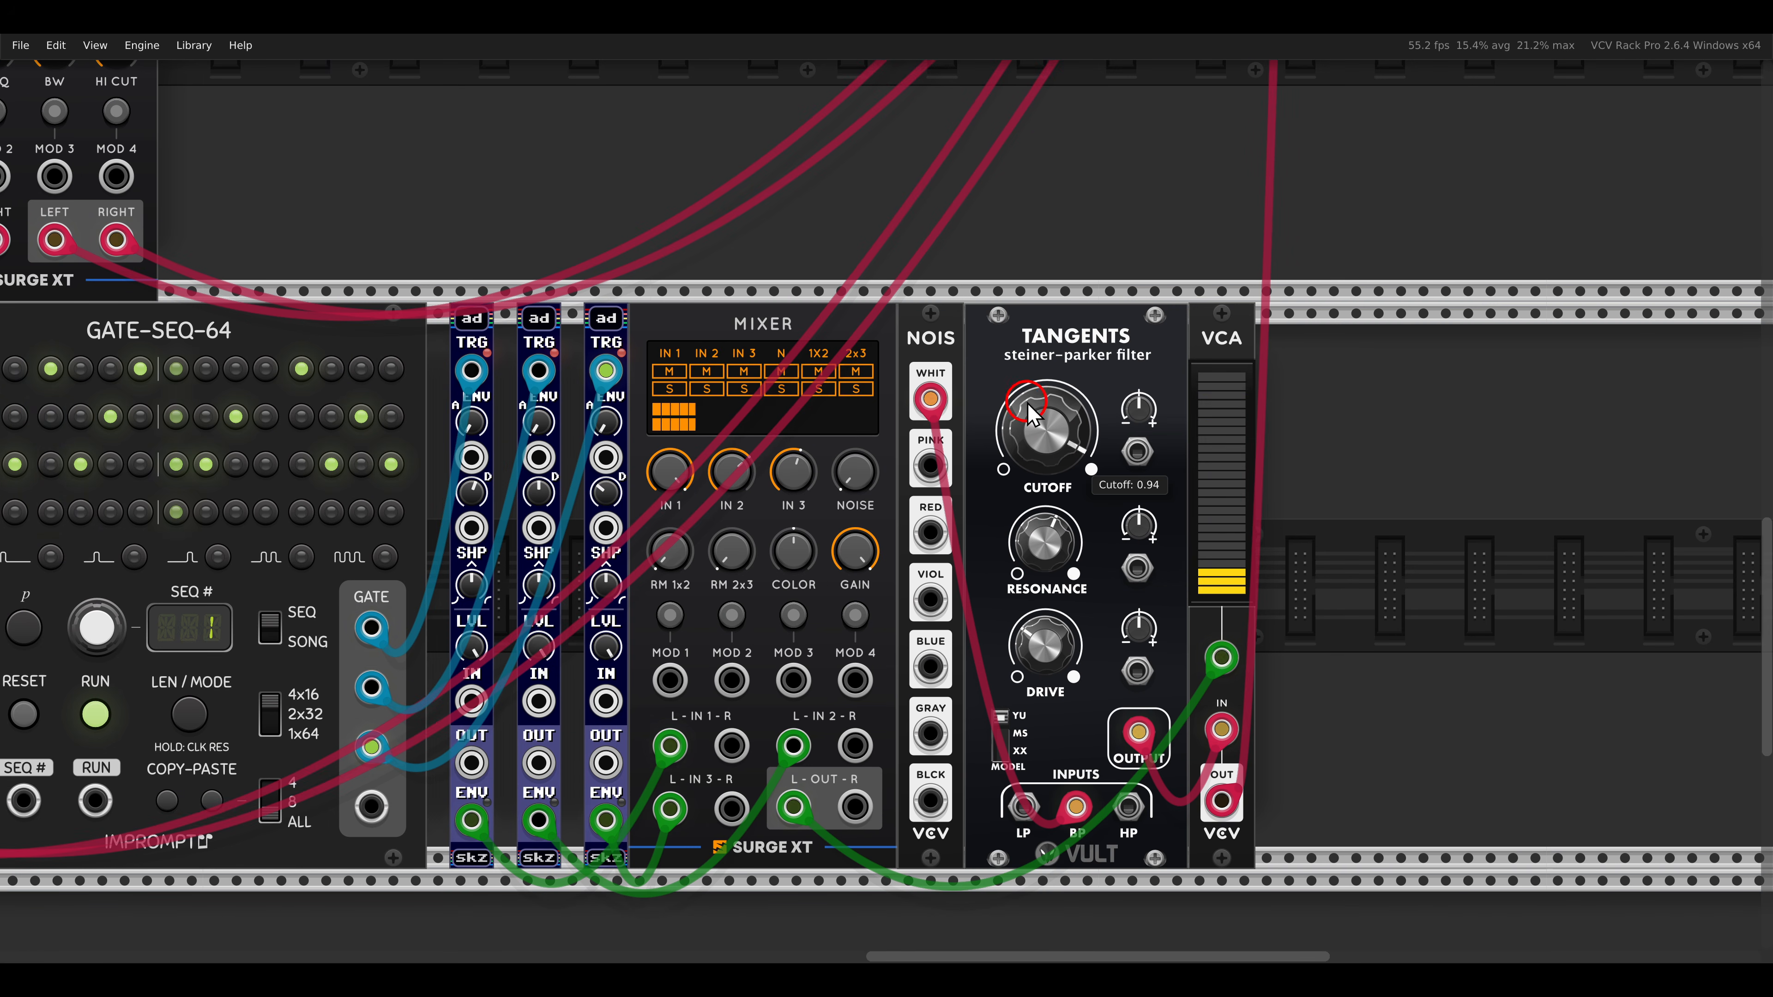
{"action": "scroll", "coordinate": [1026, 399], "scroll_direction": "down", "scroll_amount": 2}
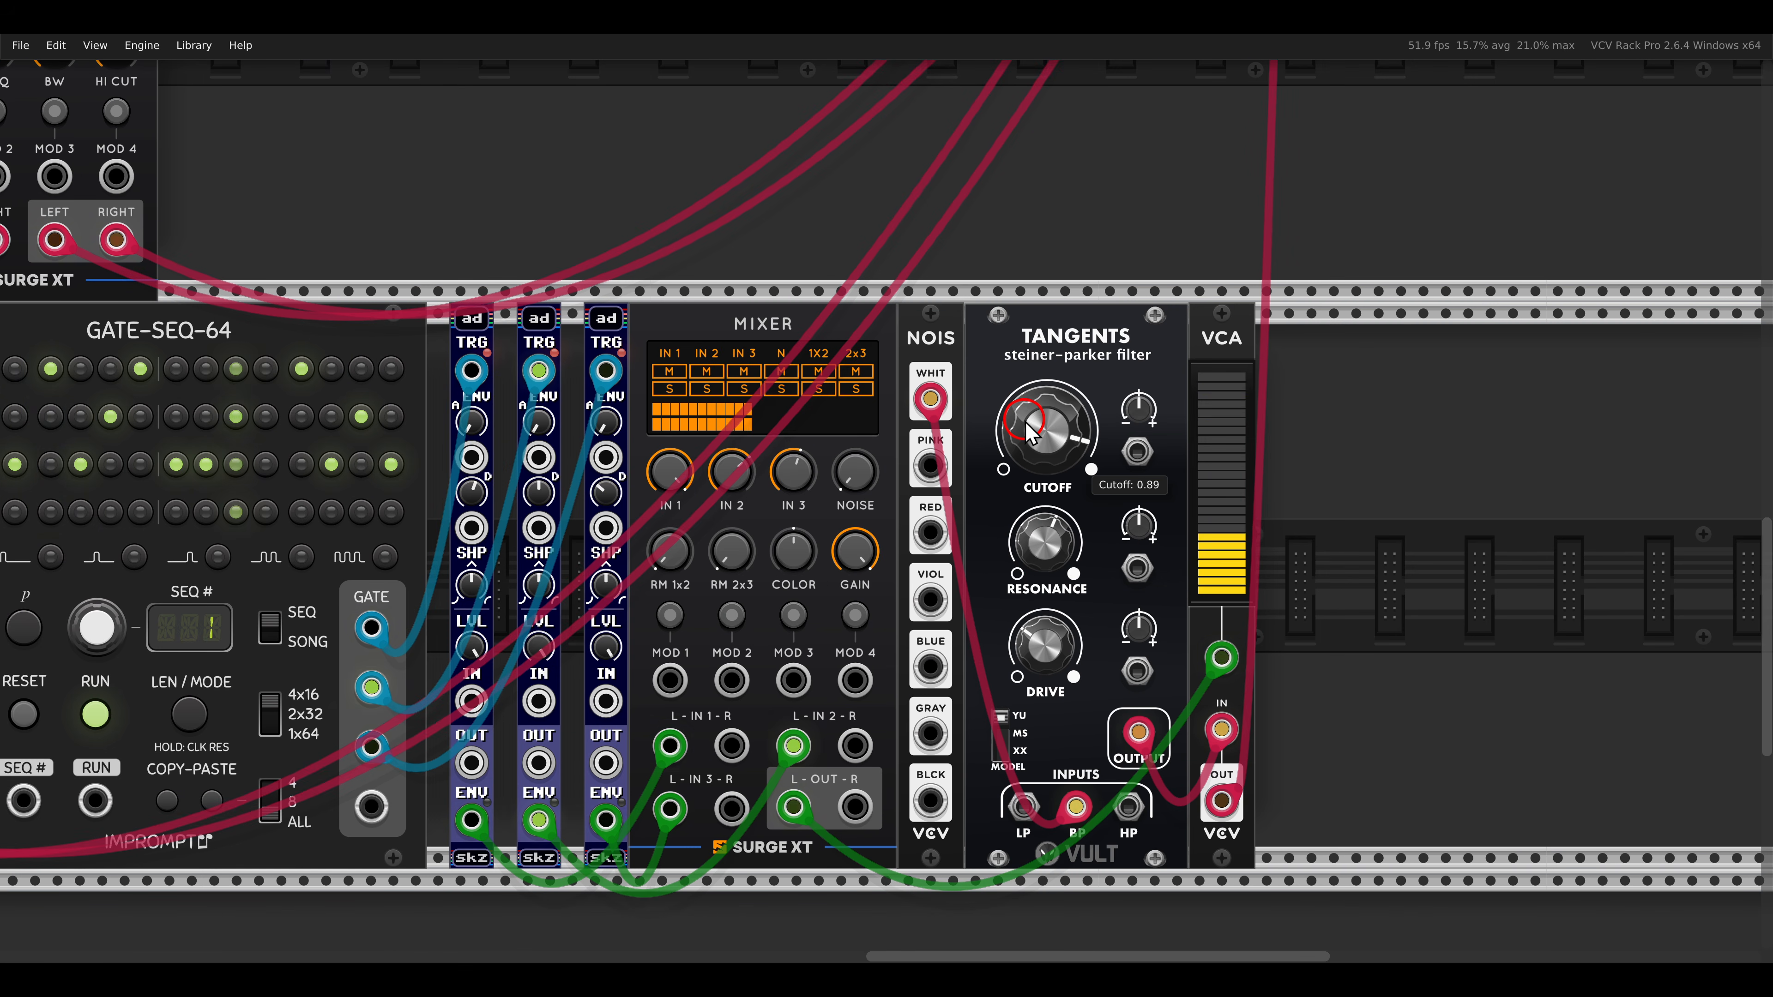
Raise the noise level on the Mixer after the ad envelopes to -12.4 dB.
{"action": "scroll", "coordinate": [1110, 427], "scroll_direction": "up", "scroll_amount": 6}
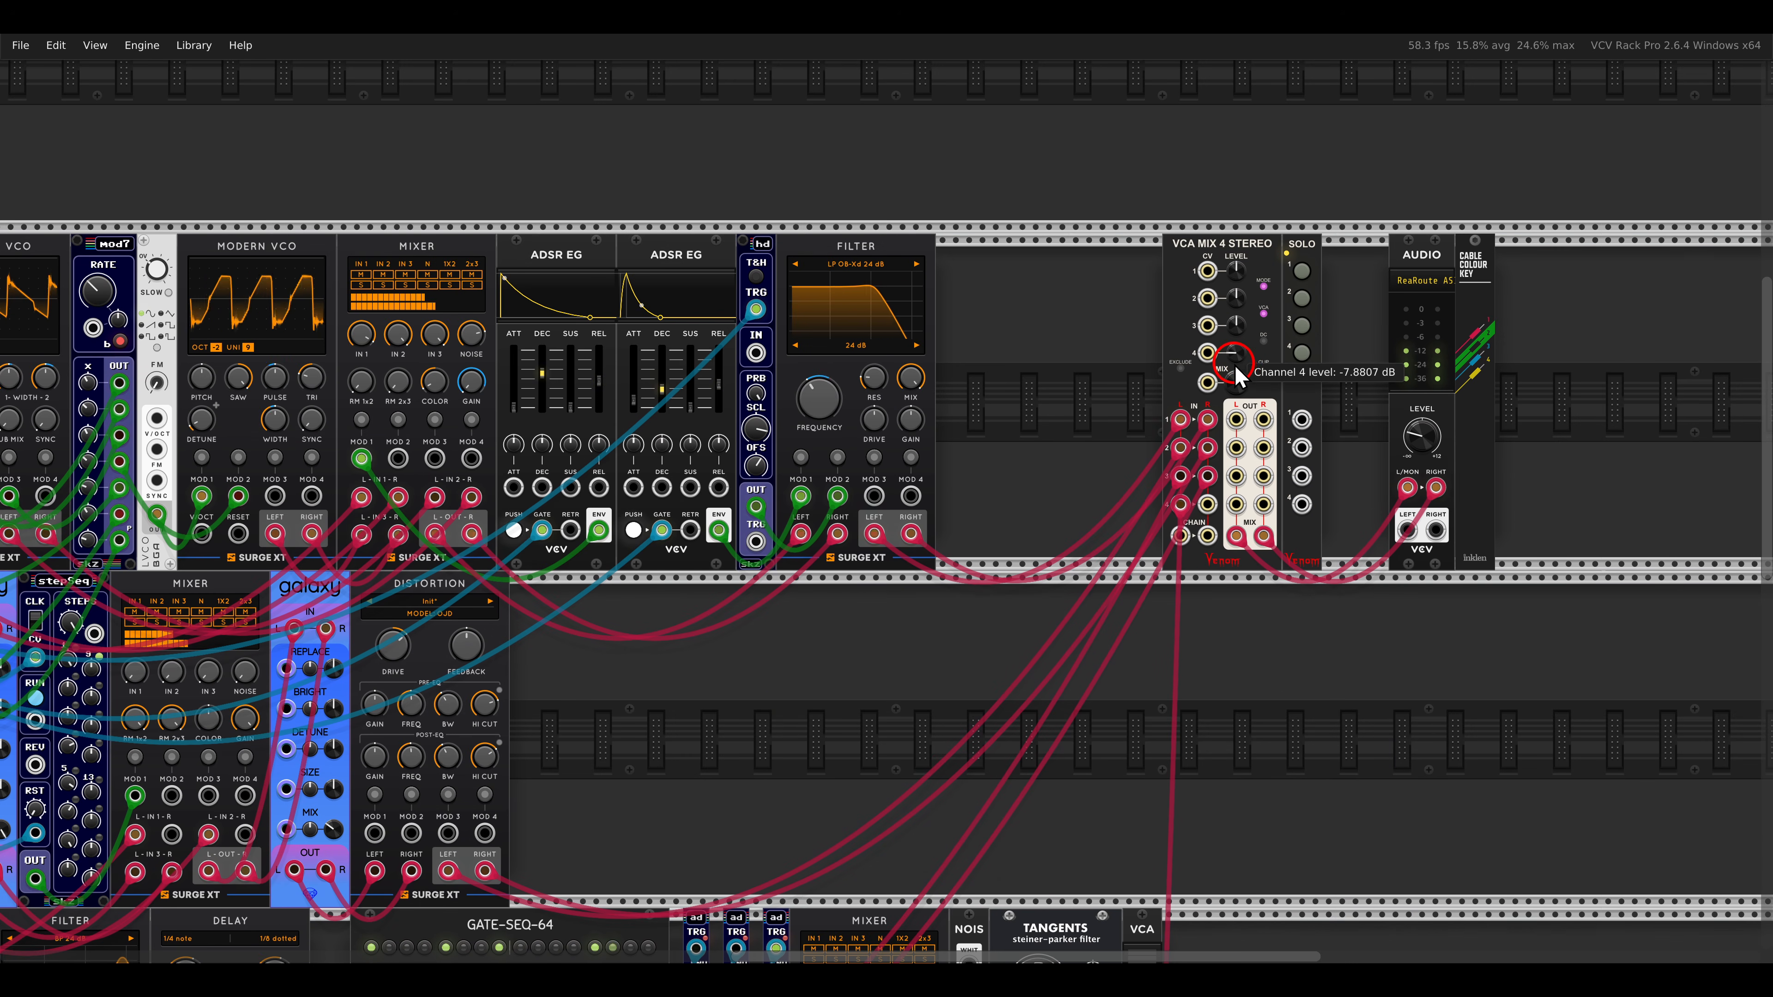
{"action": "scroll", "coordinate": [972, 628], "scroll_direction": "down", "scroll_amount": 2}
{"action": "left_click_drag", "start_coordinate": [970, 627], "coordinate": [1140, 489]}
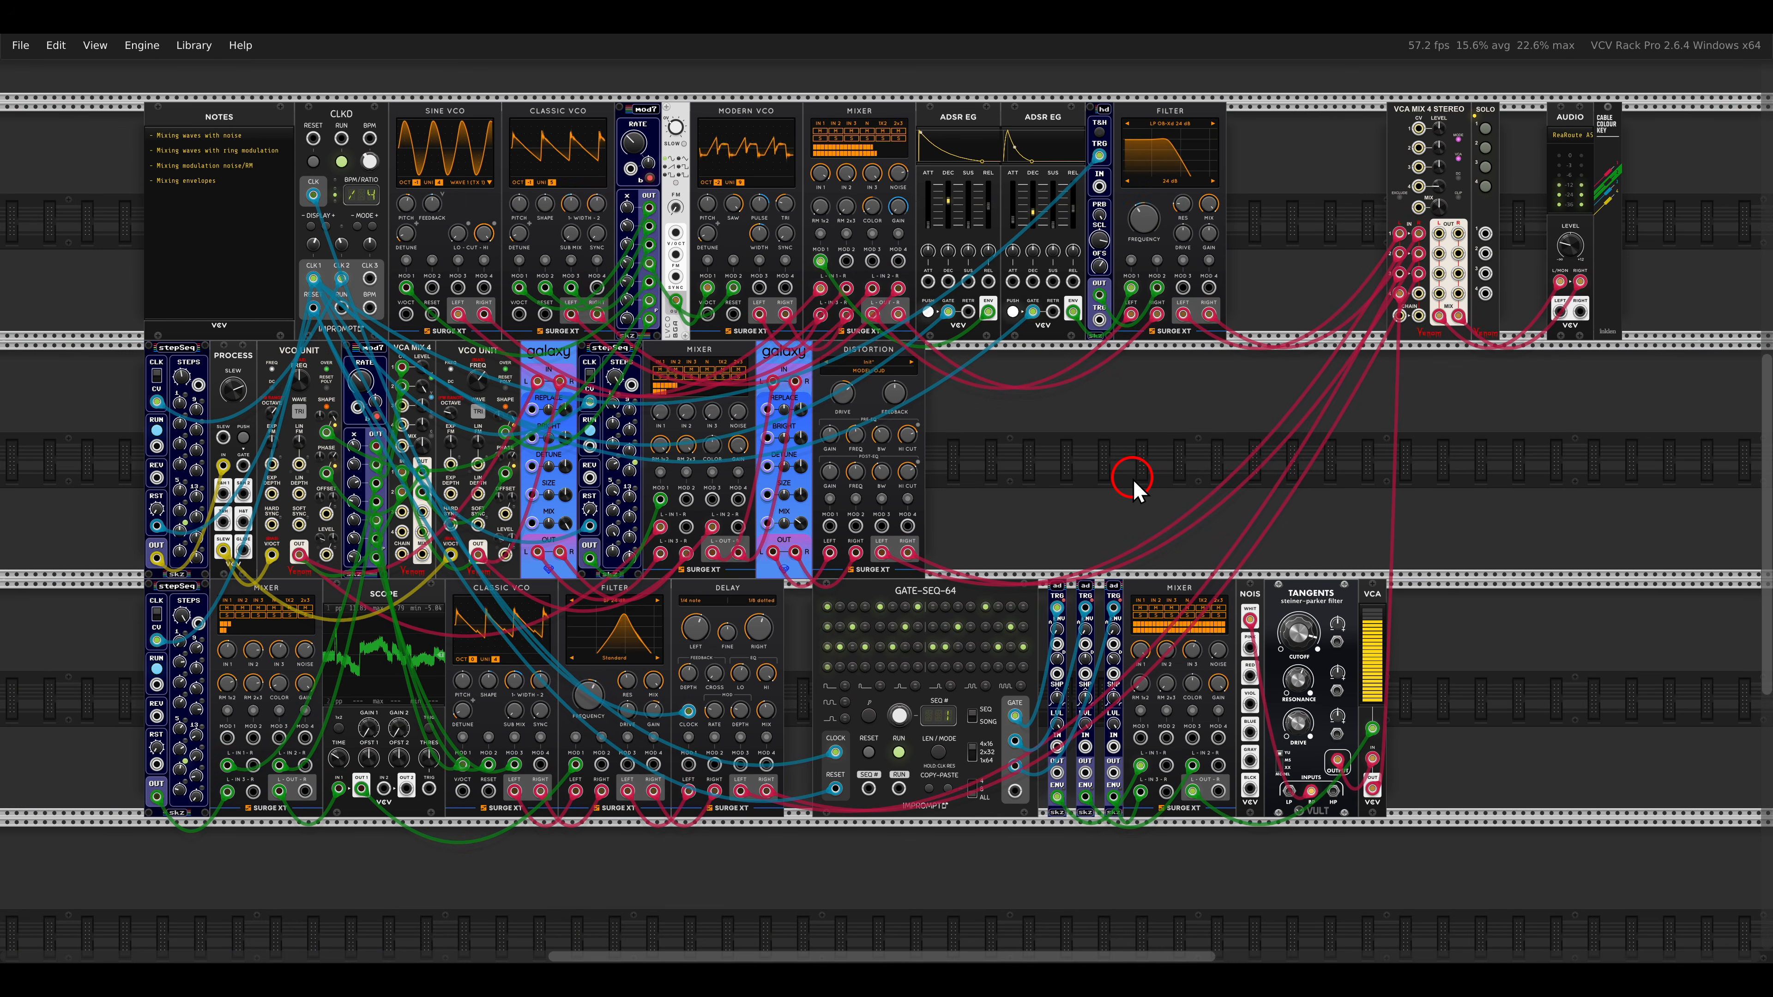
{"action": "left_click_drag", "start_coordinate": [1474, 640], "coordinate": [1170, 337]}
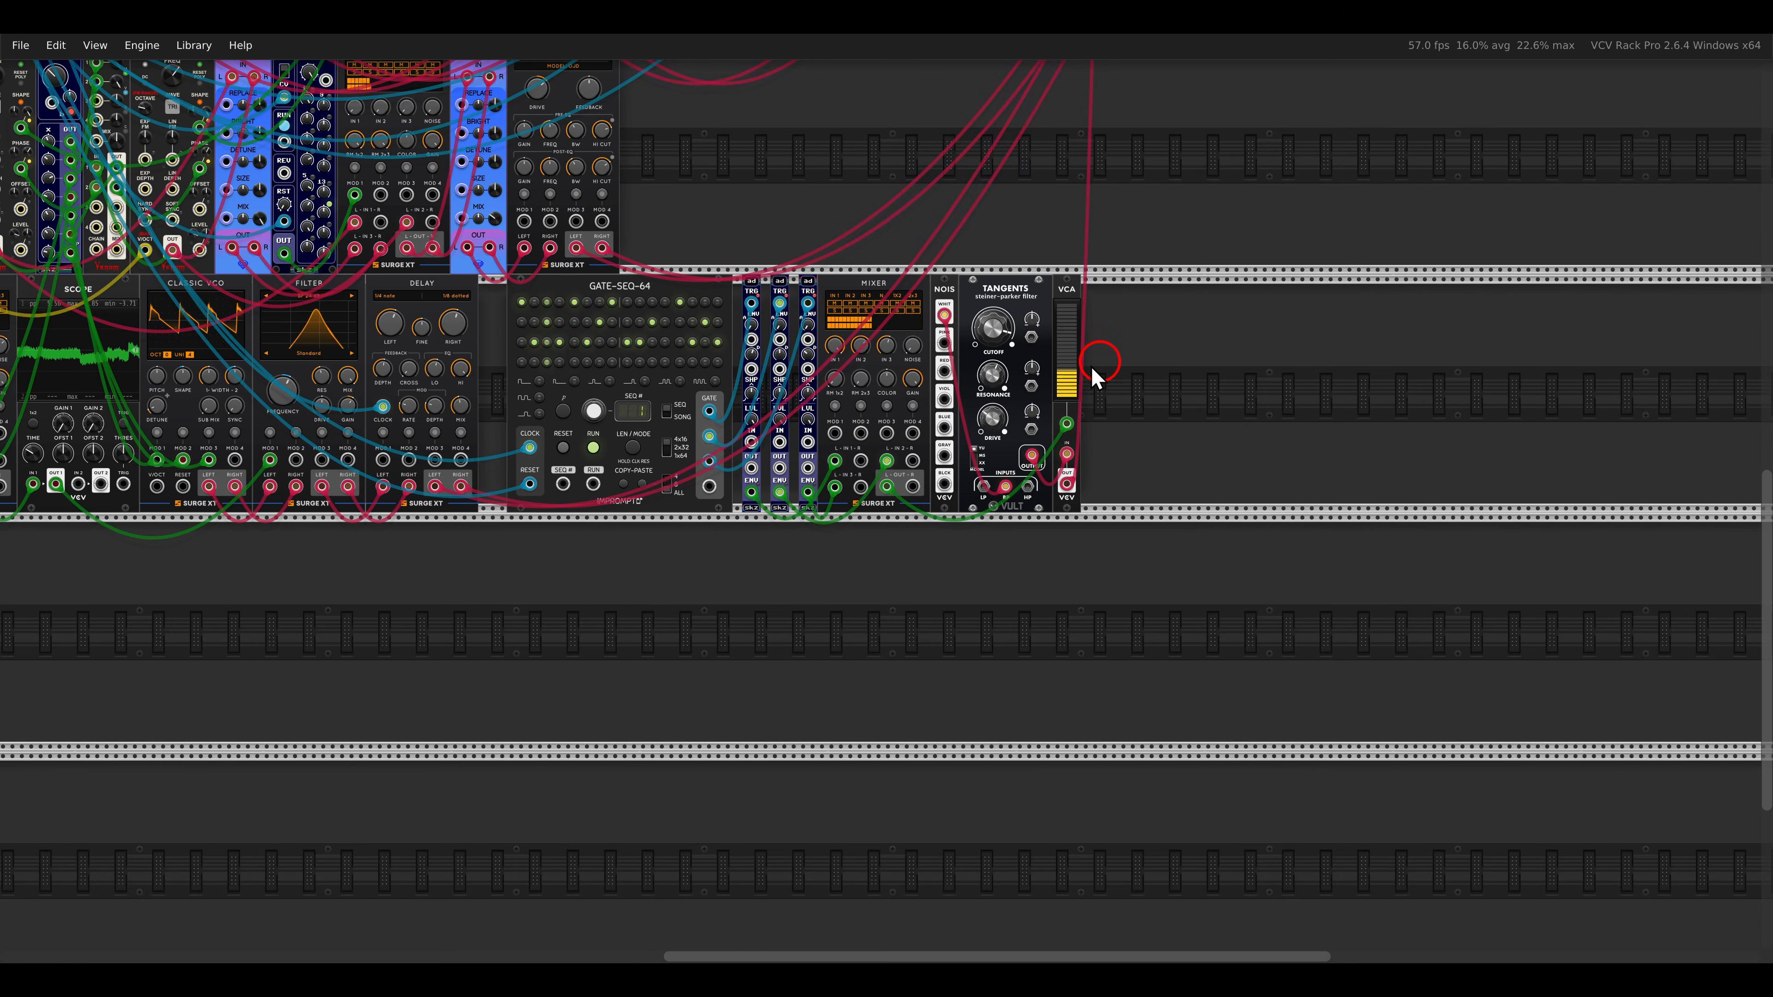
{"action": "scroll", "coordinate": [886, 393], "scroll_direction": "up", "scroll_amount": 3}
{"action": "scroll", "coordinate": [885, 393], "scroll_direction": "up", "scroll_amount": 3}
{"action": "scroll", "coordinate": [885, 393], "scroll_direction": "up", "scroll_amount": 5}
{"action": "left_click_drag", "start_coordinate": [948, 469], "coordinate": [891, 316]}
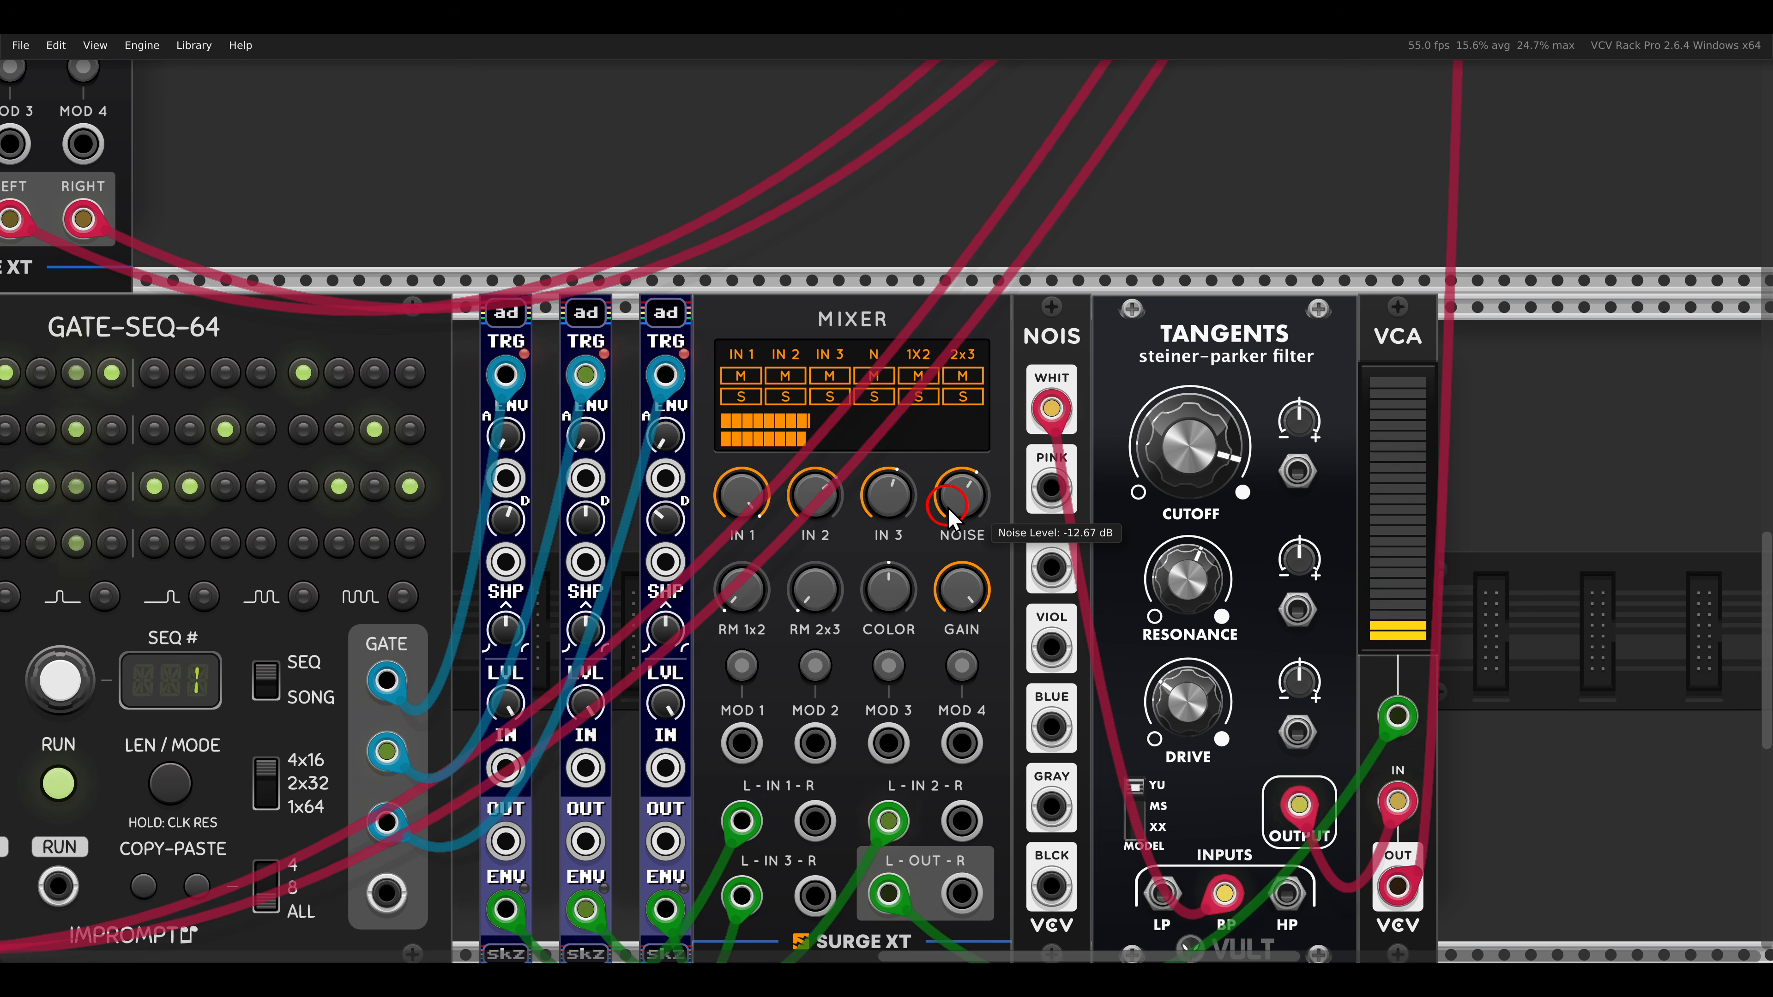
{"action": "mouse_move", "coordinate": [949, 505]}
{"action": "left_mouse_down"}
{"action": "mouse_move", "coordinate": [947, 468]}
{"action": "mouse_move", "coordinate": [962, 501]}
{"action": "left_mouse_up"}
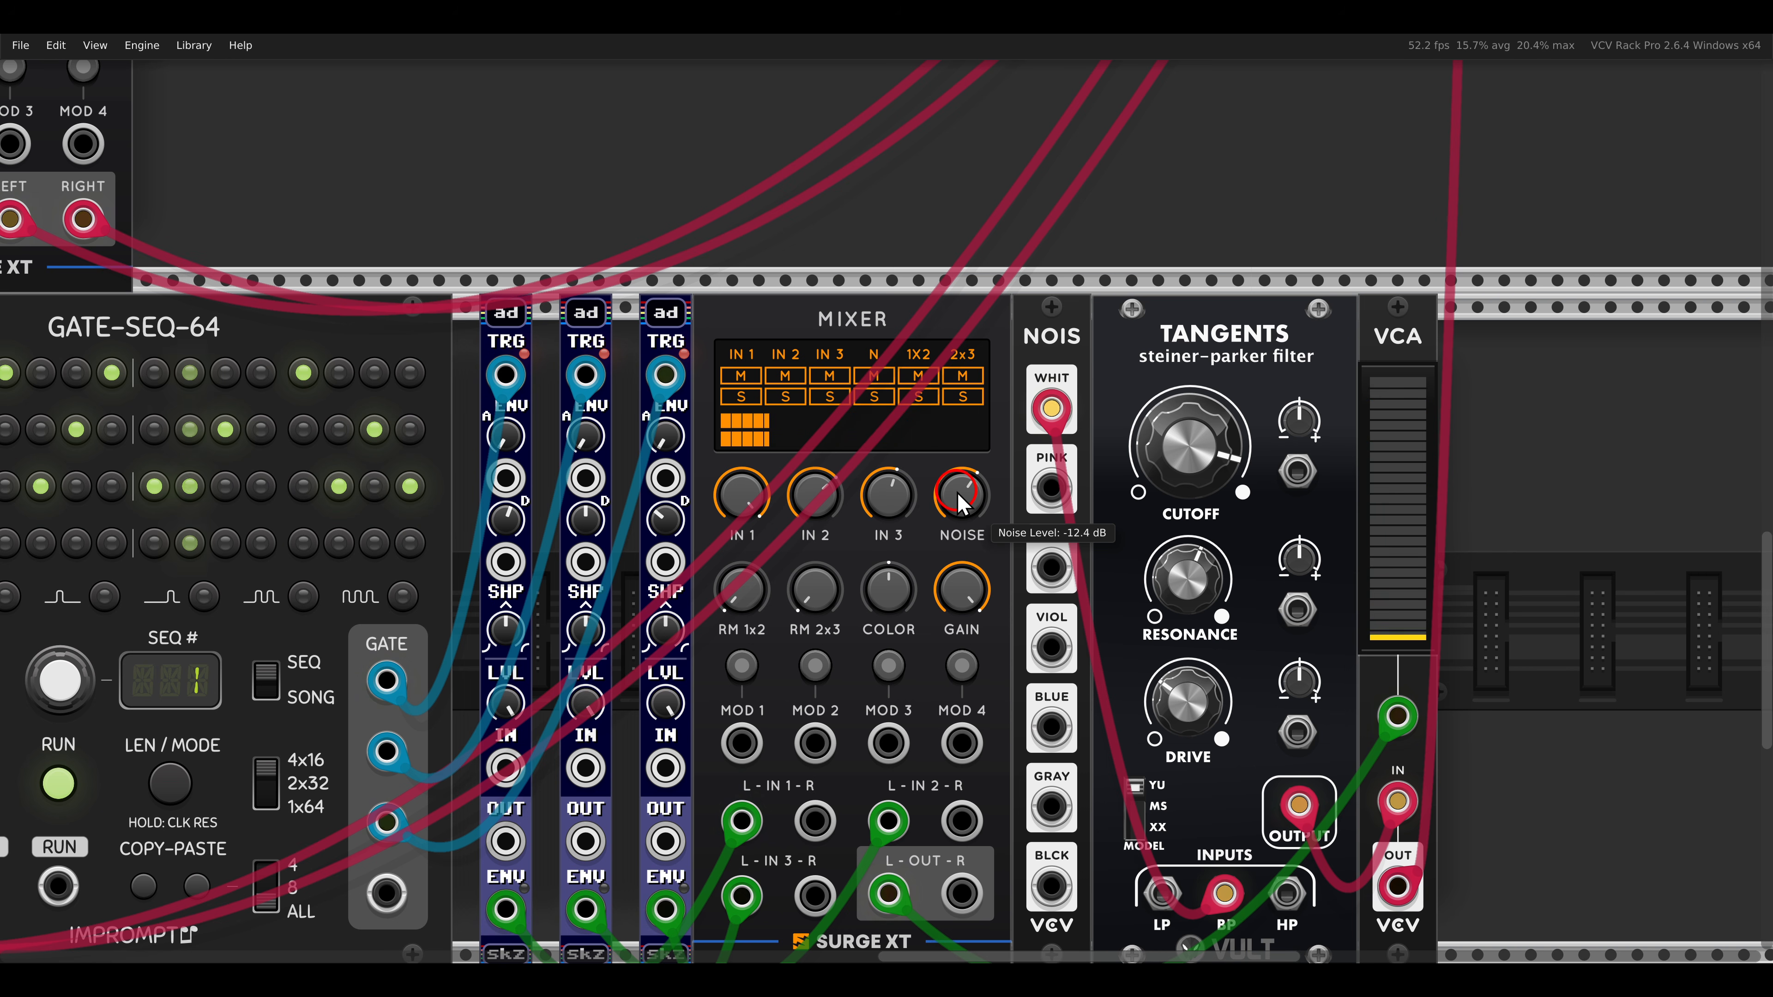
Try the envelope Mixer's RM 1x2 and RM 2x3 ring modulation levels at full, and reset both to minimum.
{"action": "left_click_drag", "start_coordinate": [741, 590], "coordinate": [730, 489]}
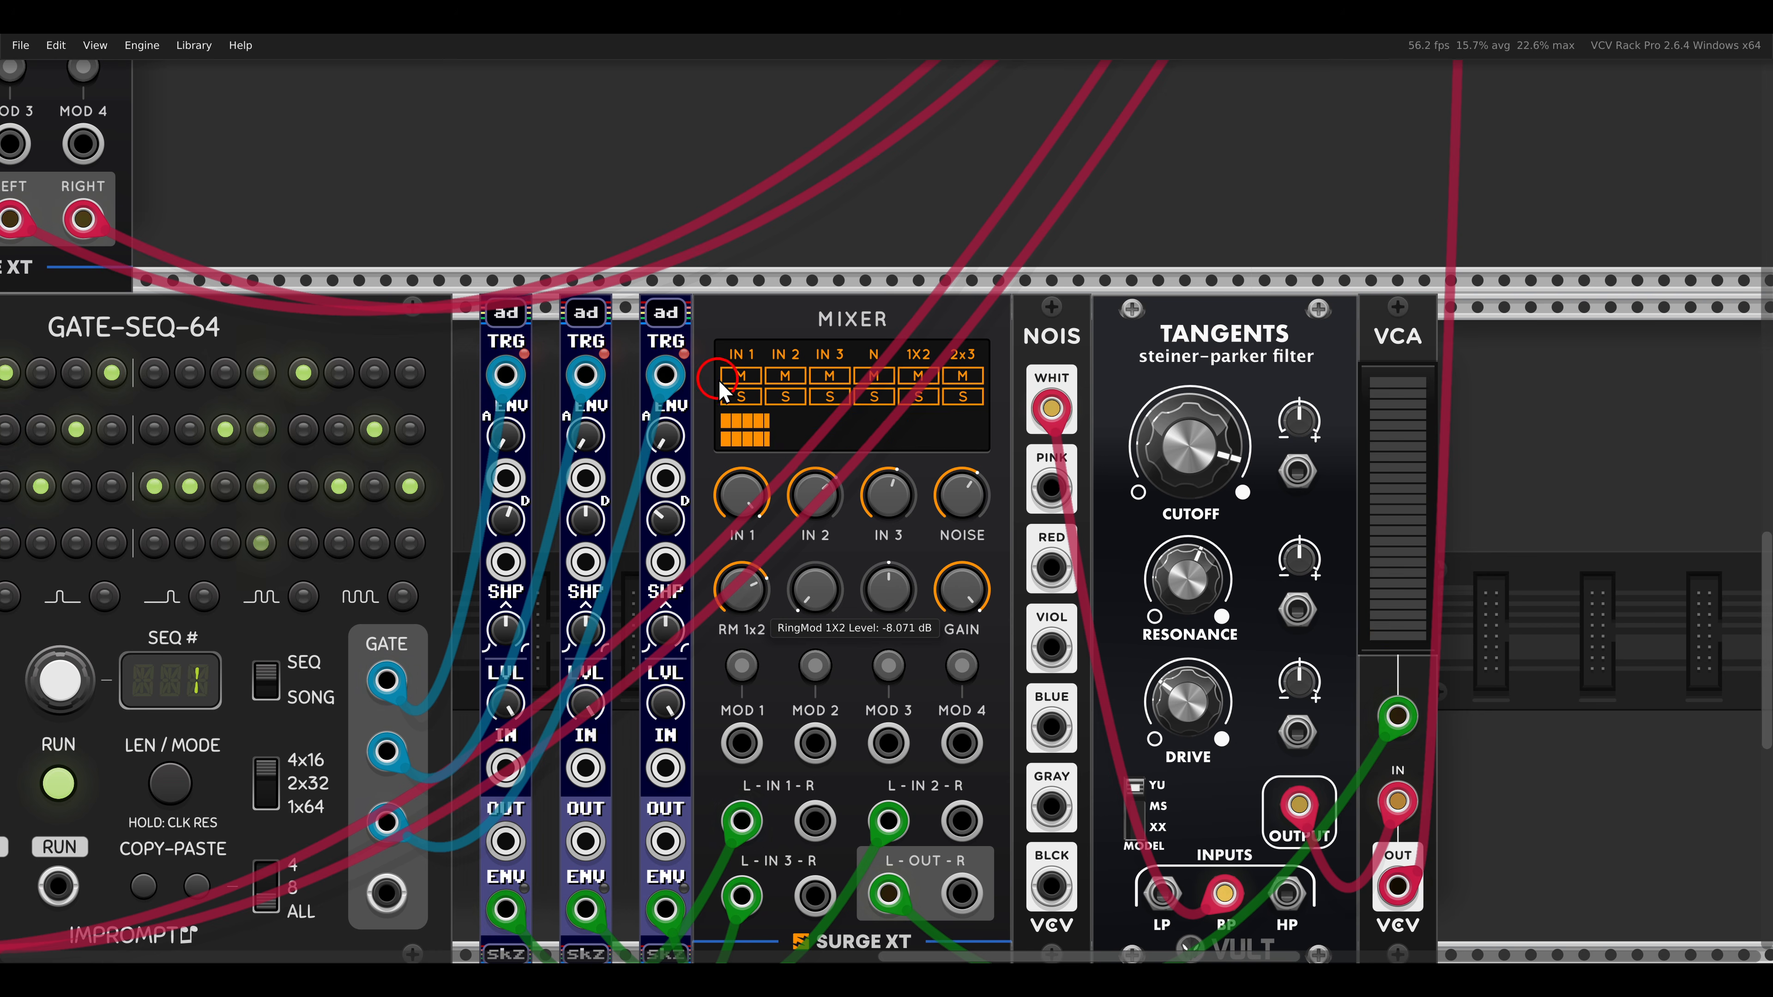
{"action": "left_click_drag", "start_coordinate": [722, 324], "coordinate": [724, 245]}
{"action": "left_click_drag", "start_coordinate": [814, 590], "coordinate": [786, 248]}
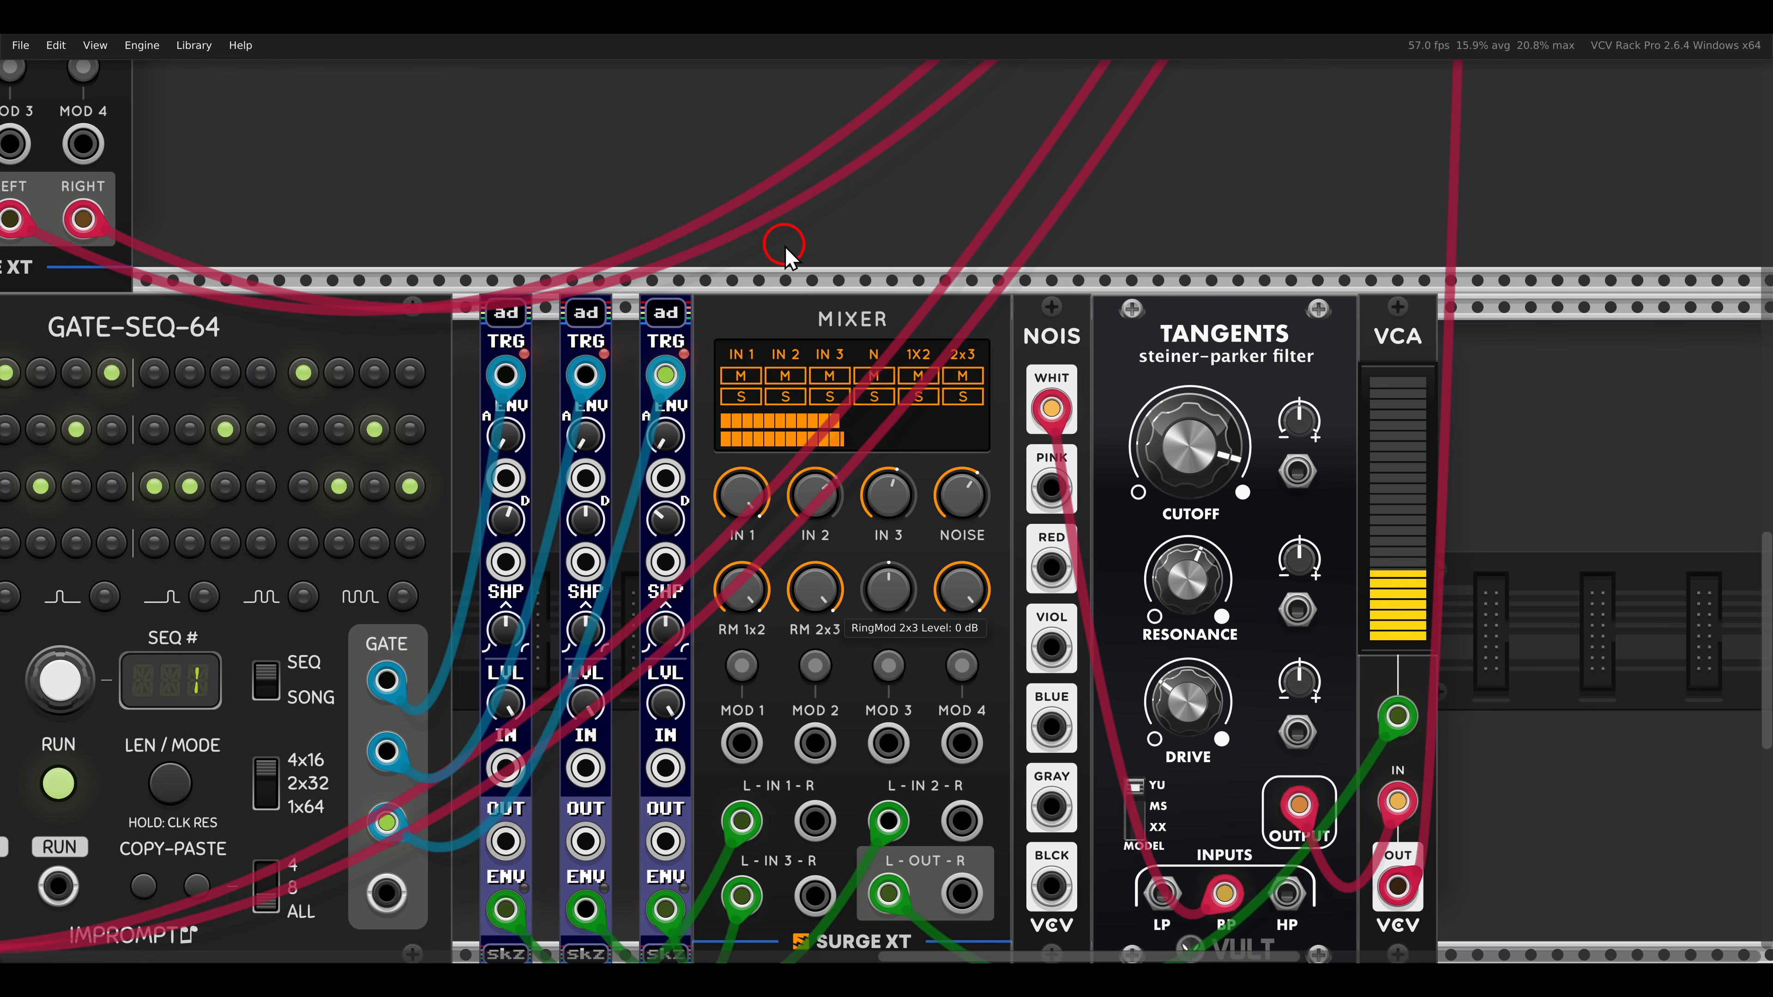
{"action": "double_click", "coordinate": [743, 603]}
{"action": "double_click", "coordinate": [807, 605]}
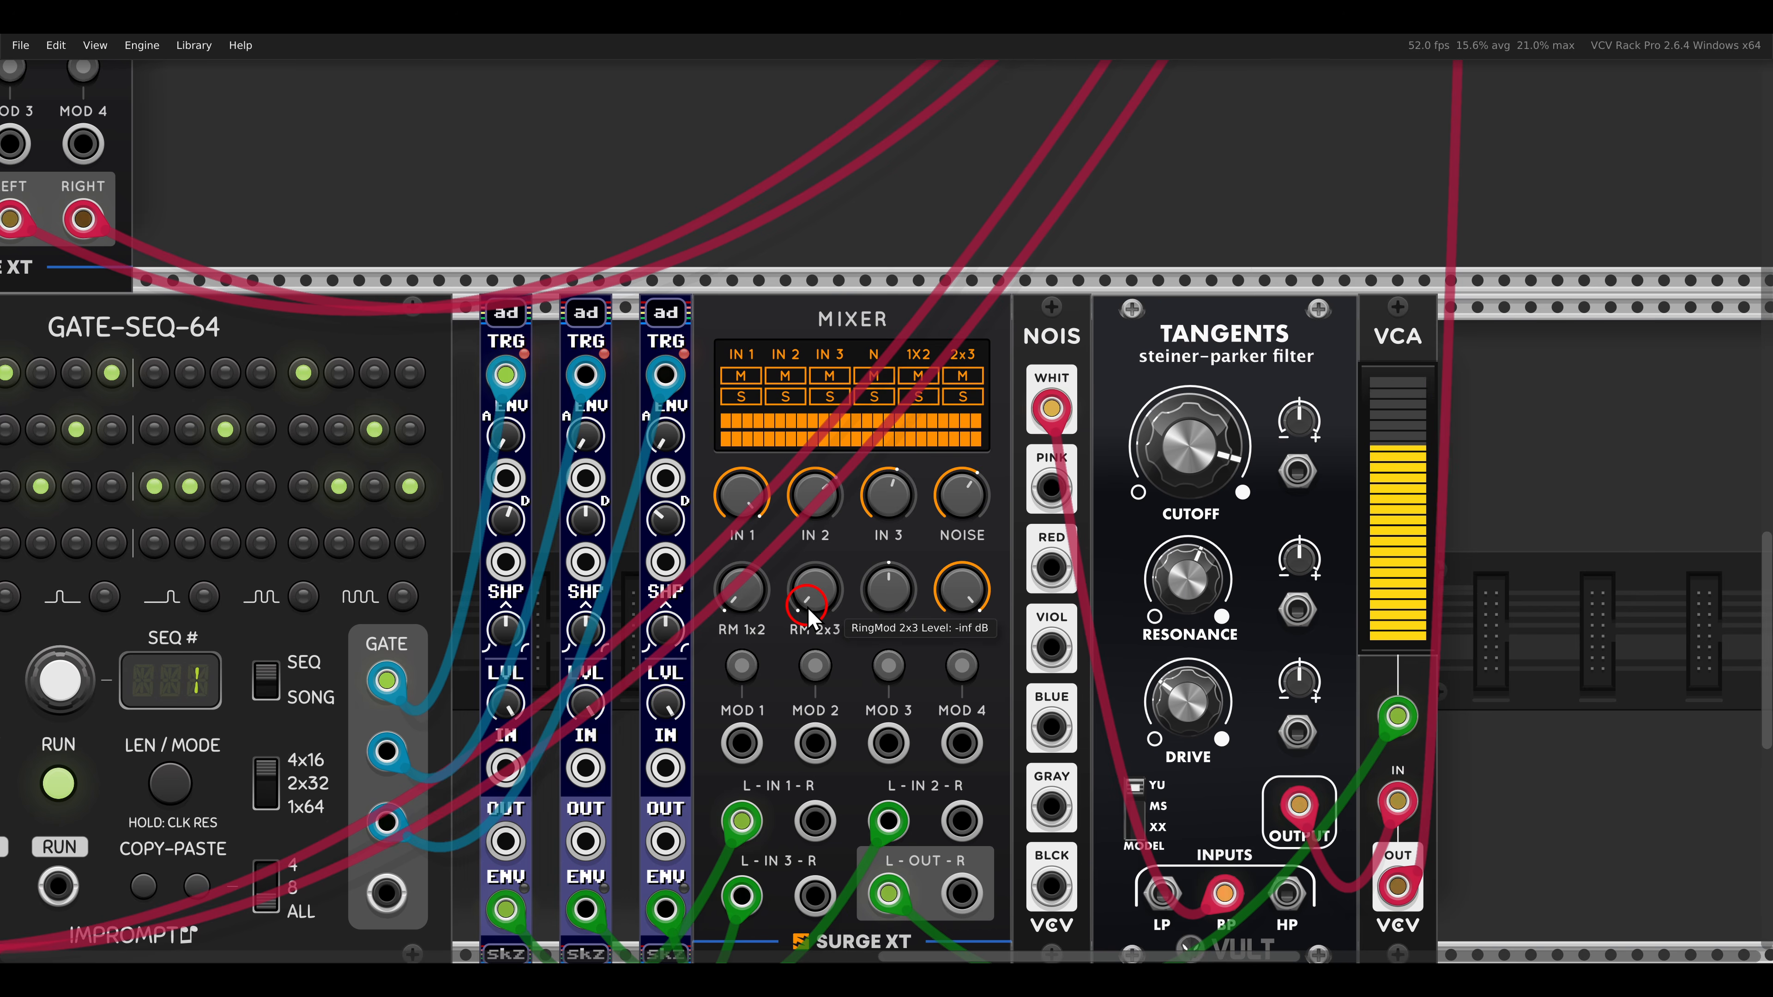
Lower the envelope Mixer's noise color below center and raise its noise level further.
{"action": "left_click_drag", "start_coordinate": [808, 606], "coordinate": [990, 519]}
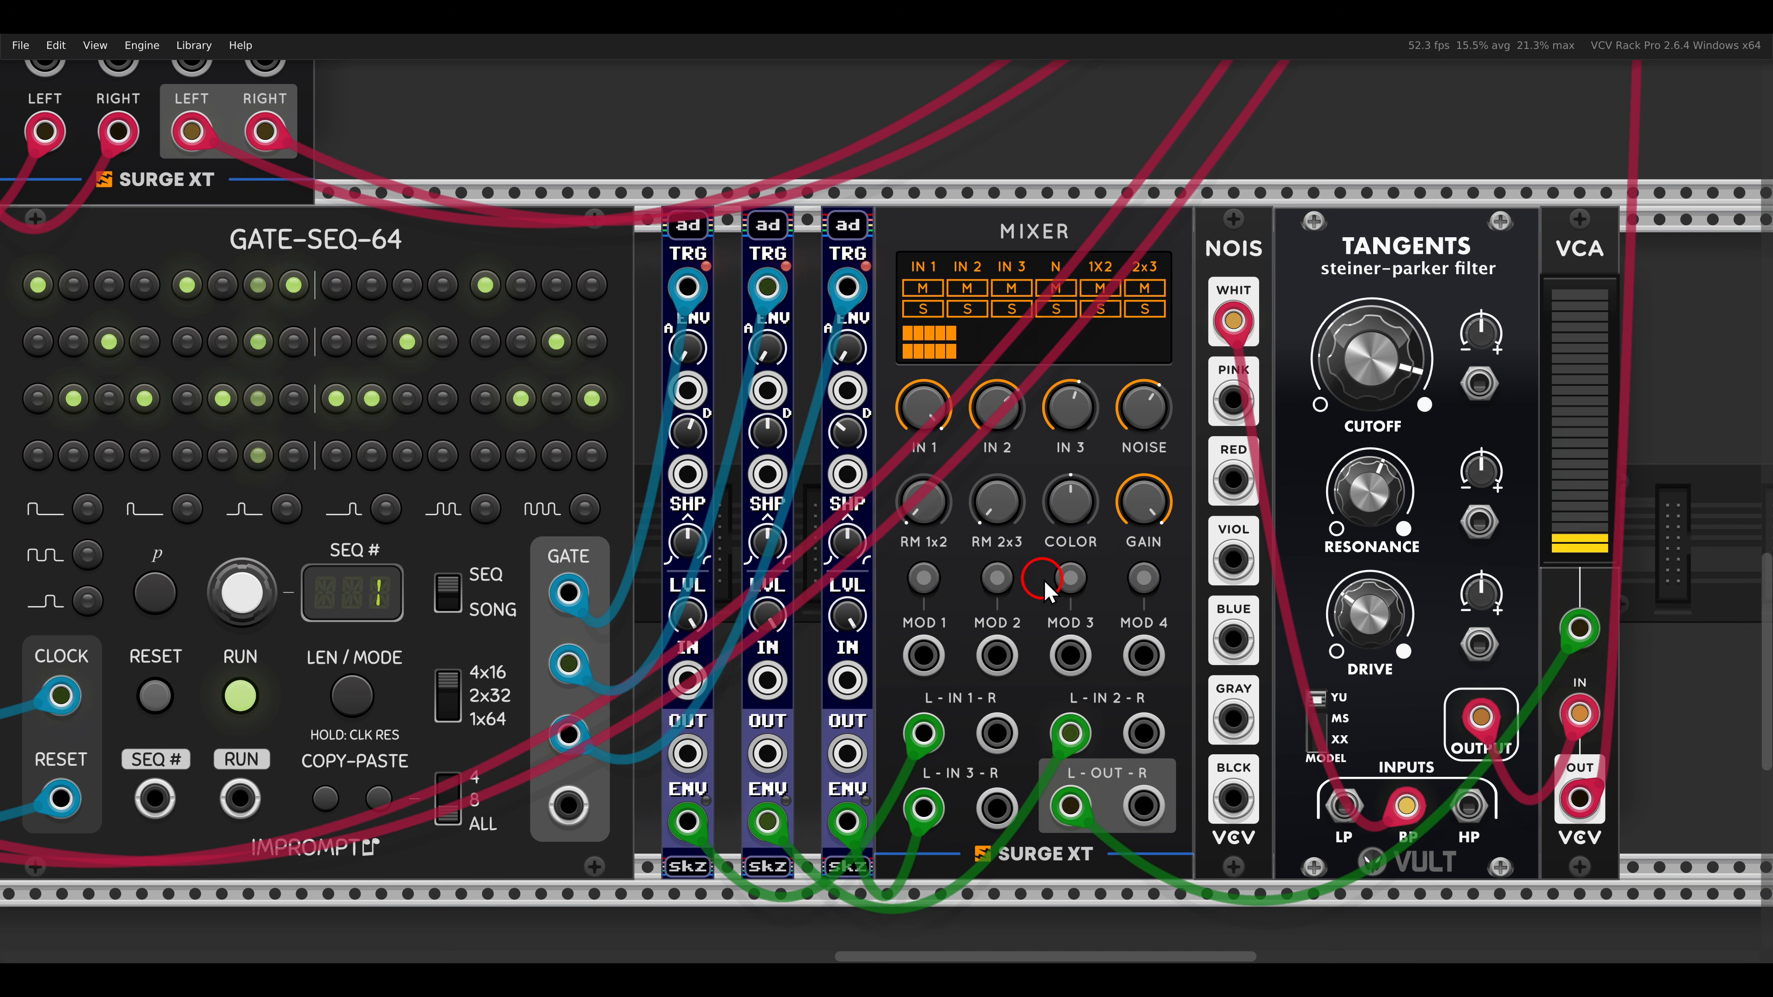
{"action": "left_click_drag", "start_coordinate": [1070, 502], "coordinate": [1063, 440]}
{"action": "left_click_drag", "start_coordinate": [1092, 514], "coordinate": [1136, 656]}
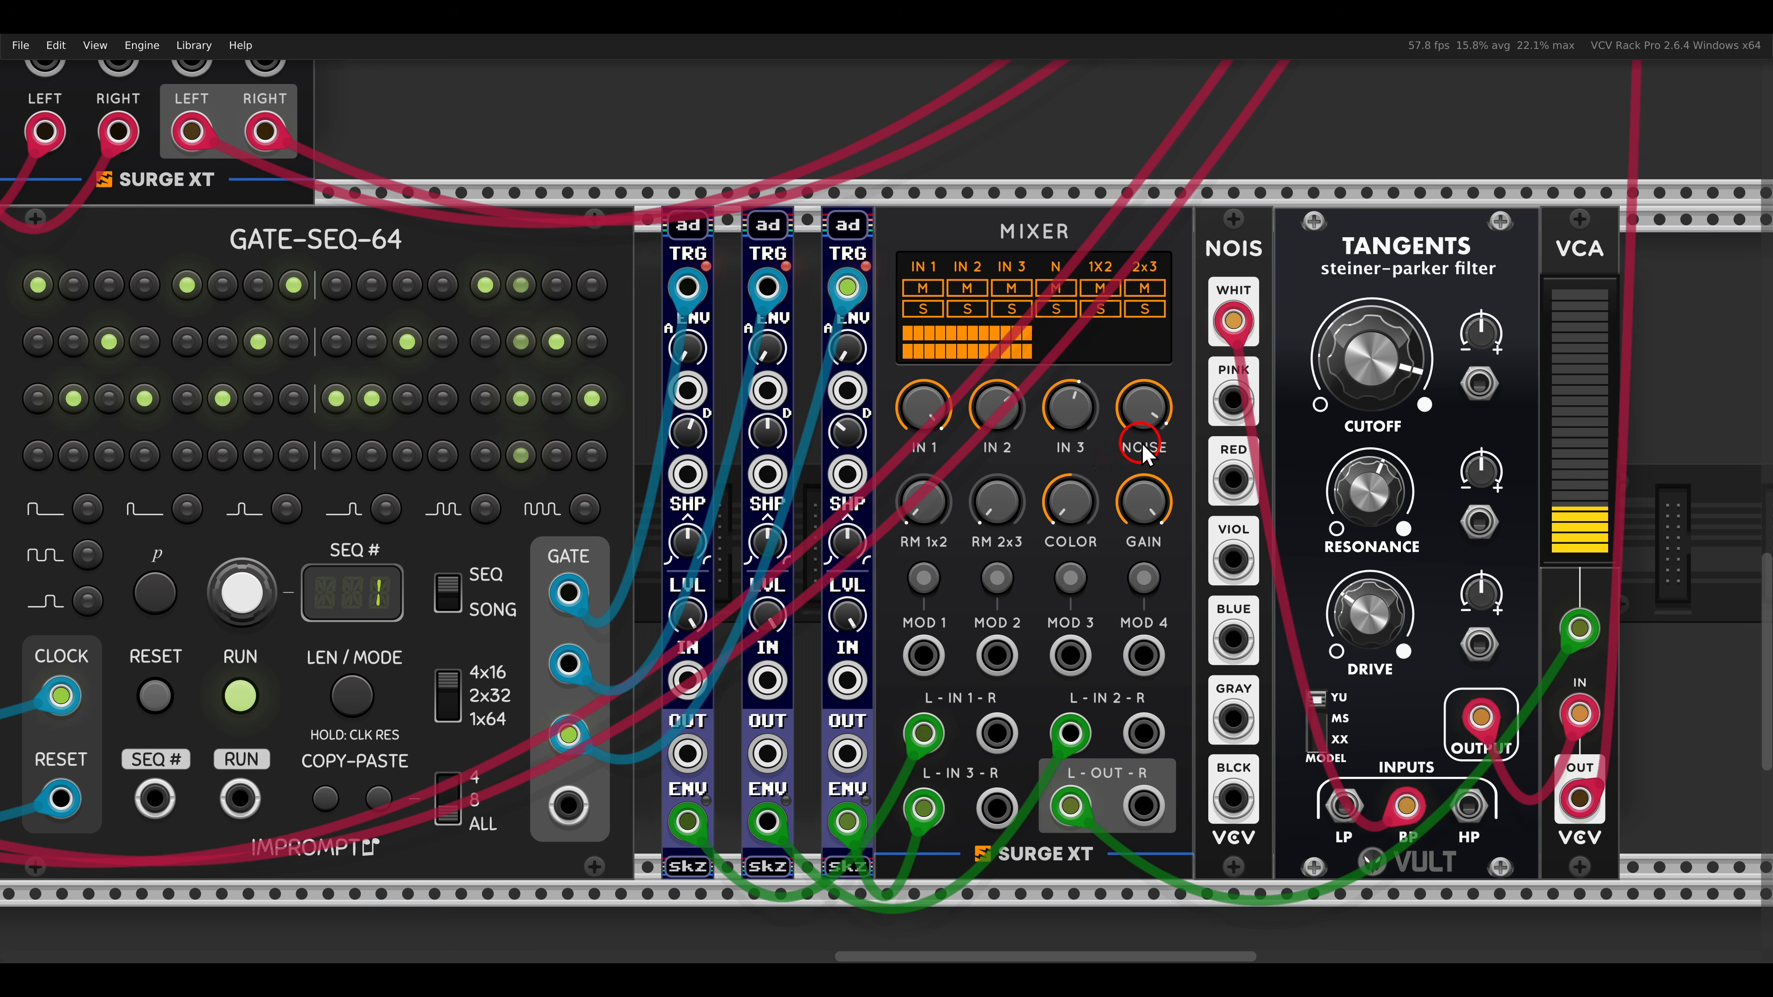
{"action": "left_click_drag", "start_coordinate": [1148, 380], "coordinate": [1142, 439]}
{"action": "mouse_move", "coordinate": [1233, 322]}
{"action": "left_mouse_down"}
{"action": "mouse_move", "coordinate": [1236, 381]}
{"action": "mouse_move", "coordinate": [1233, 333]}
{"action": "left_mouse_up"}
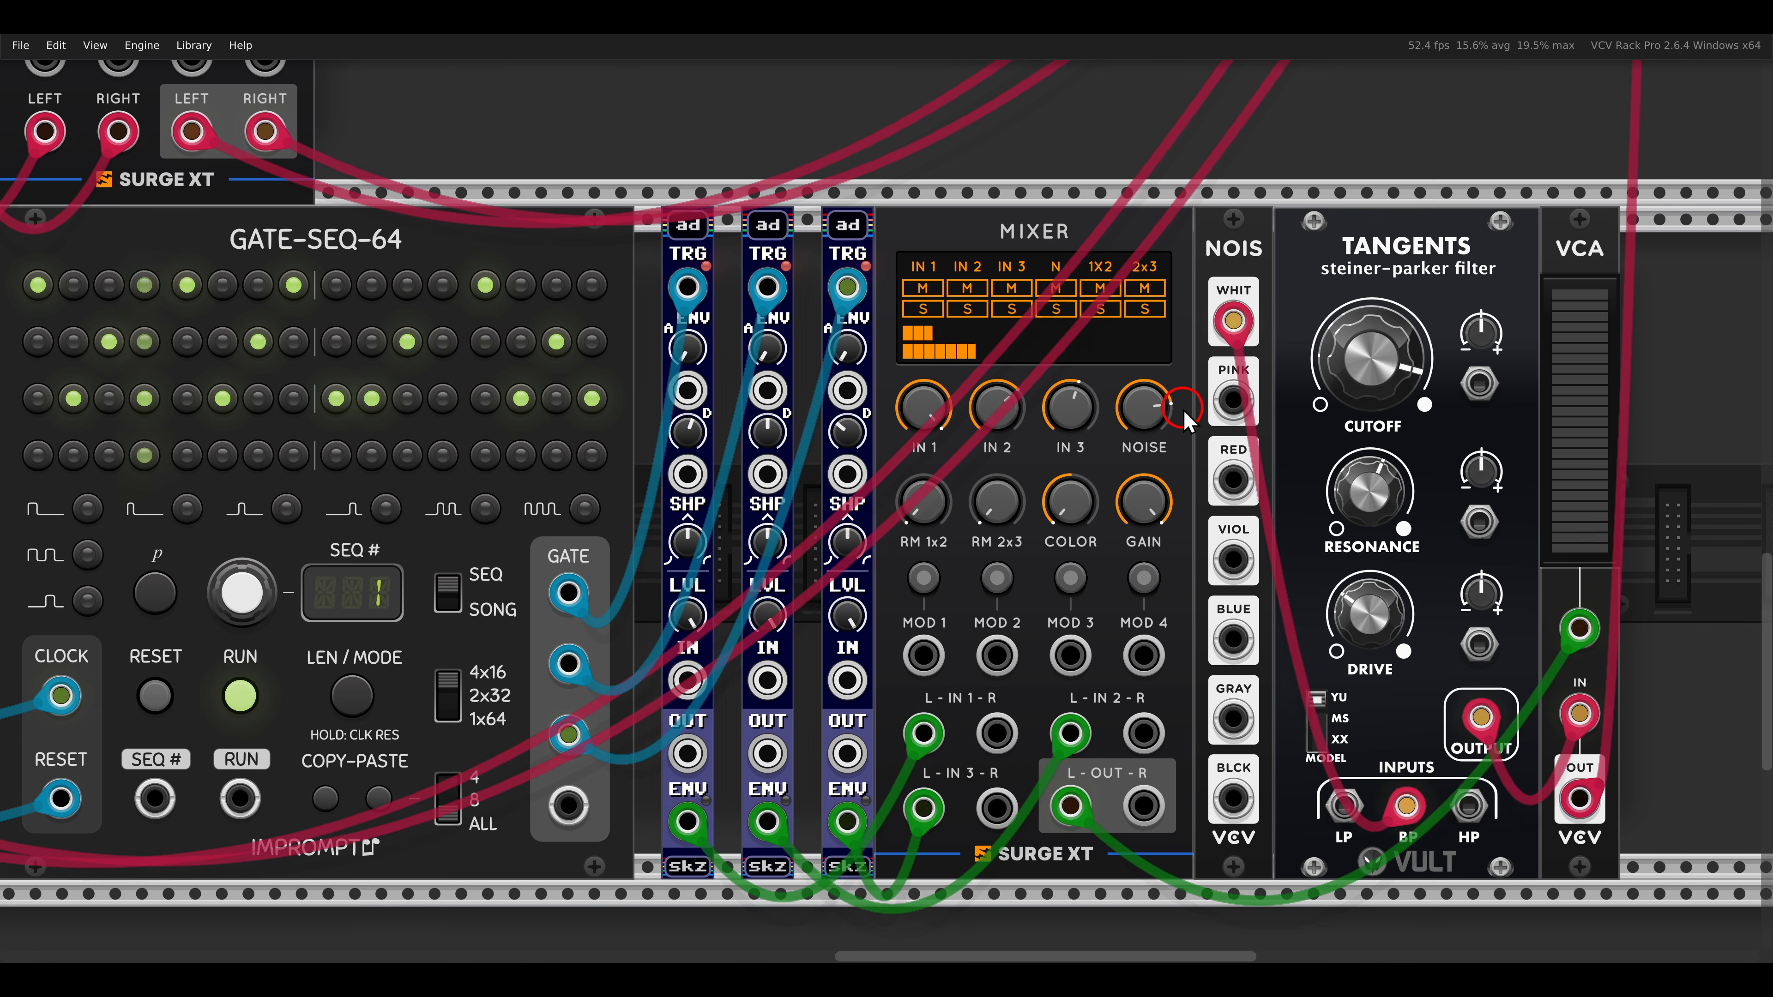
Look over the gate-sequenced envelope voice in the third row and the complete three-row patch.
{"action": "scroll", "coordinate": [1176, 499], "scroll_direction": "down", "scroll_amount": 4}
{"action": "left_click_drag", "start_coordinate": [1266, 467], "coordinate": [1267, 509]}
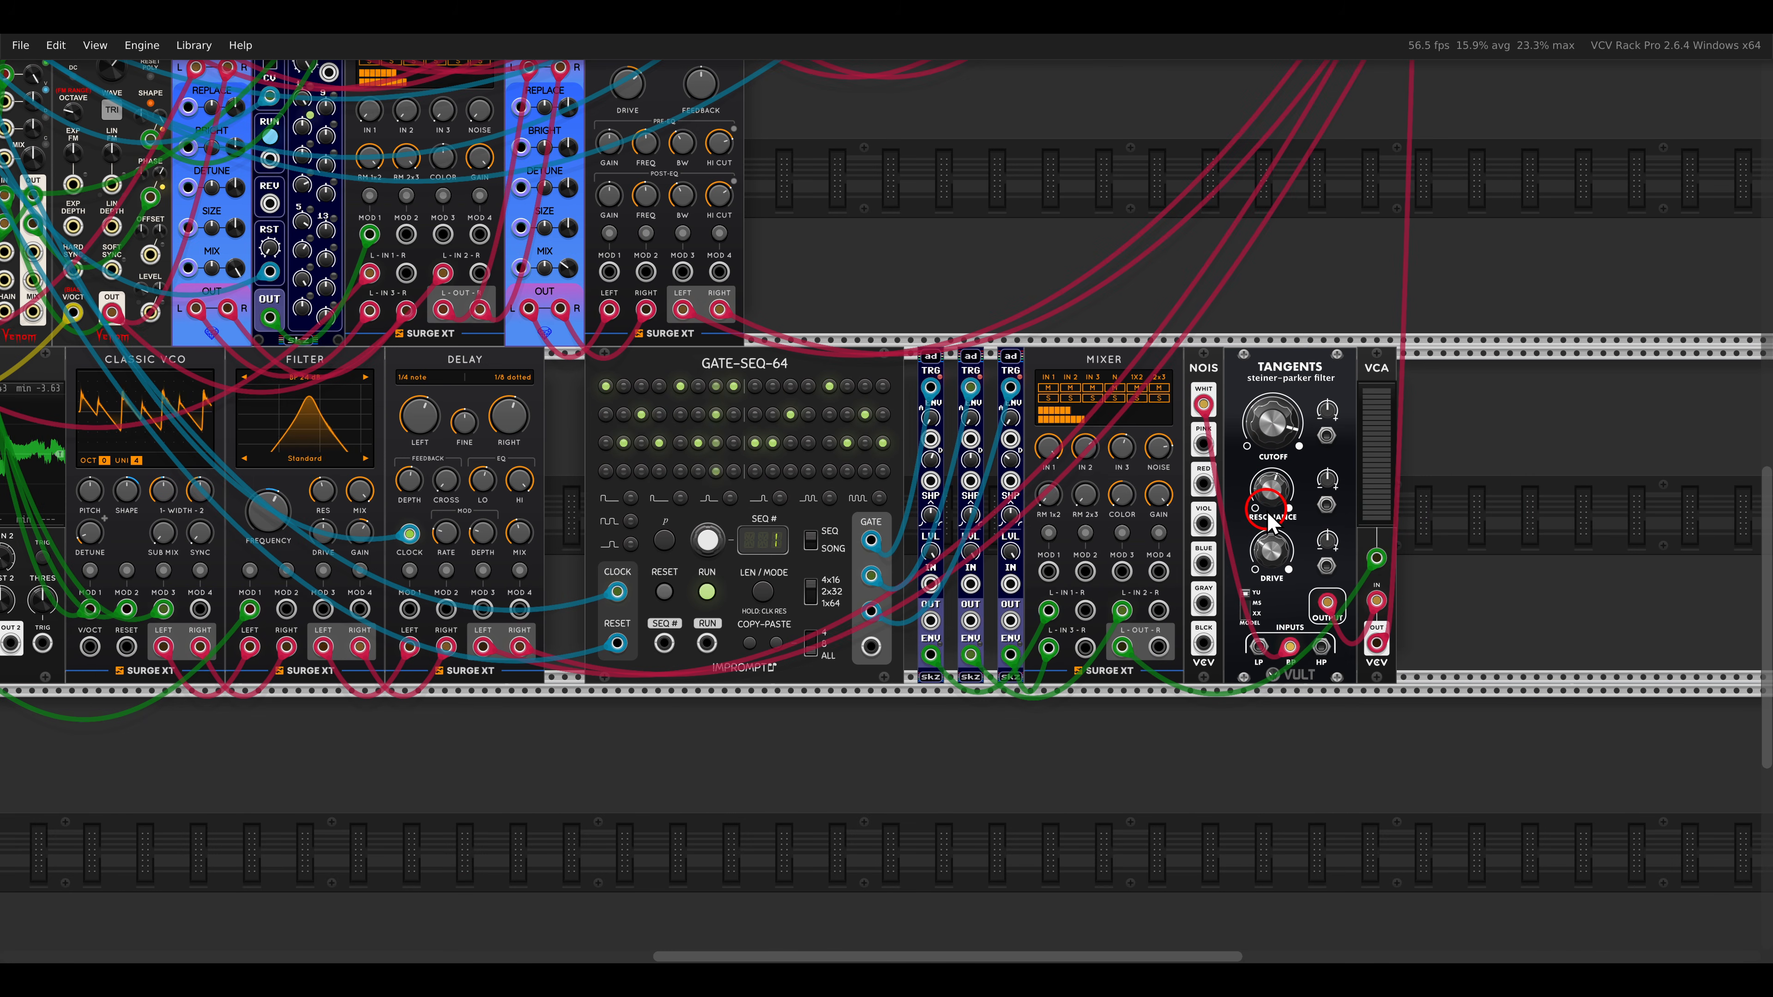
{"action": "scroll", "coordinate": [1266, 511], "scroll_direction": "up", "scroll_amount": 2}
{"action": "scroll", "coordinate": [1266, 511], "scroll_direction": "down", "scroll_amount": 5}
{"action": "scroll", "coordinate": [963, 572], "scroll_direction": "up", "scroll_amount": 5}
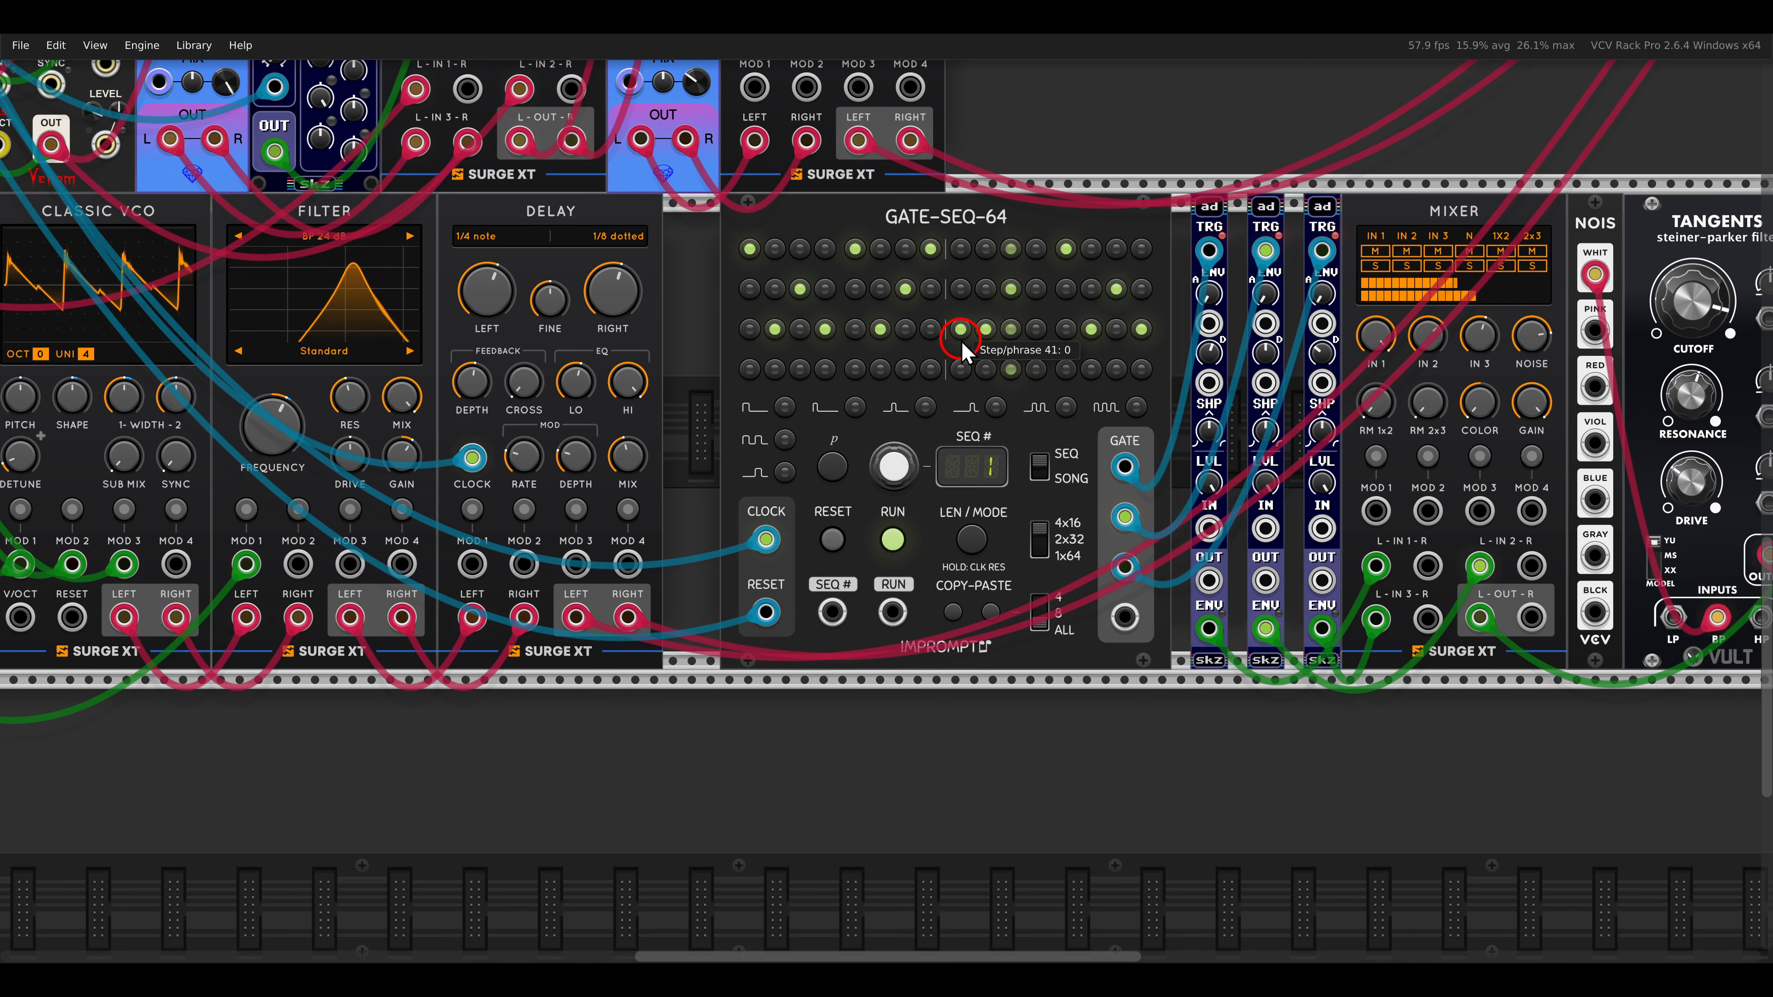
{"action": "scroll", "coordinate": [958, 339], "scroll_direction": "down", "scroll_amount": 4}
{"action": "scroll", "coordinate": [1362, 440], "scroll_direction": "up", "scroll_amount": 3}
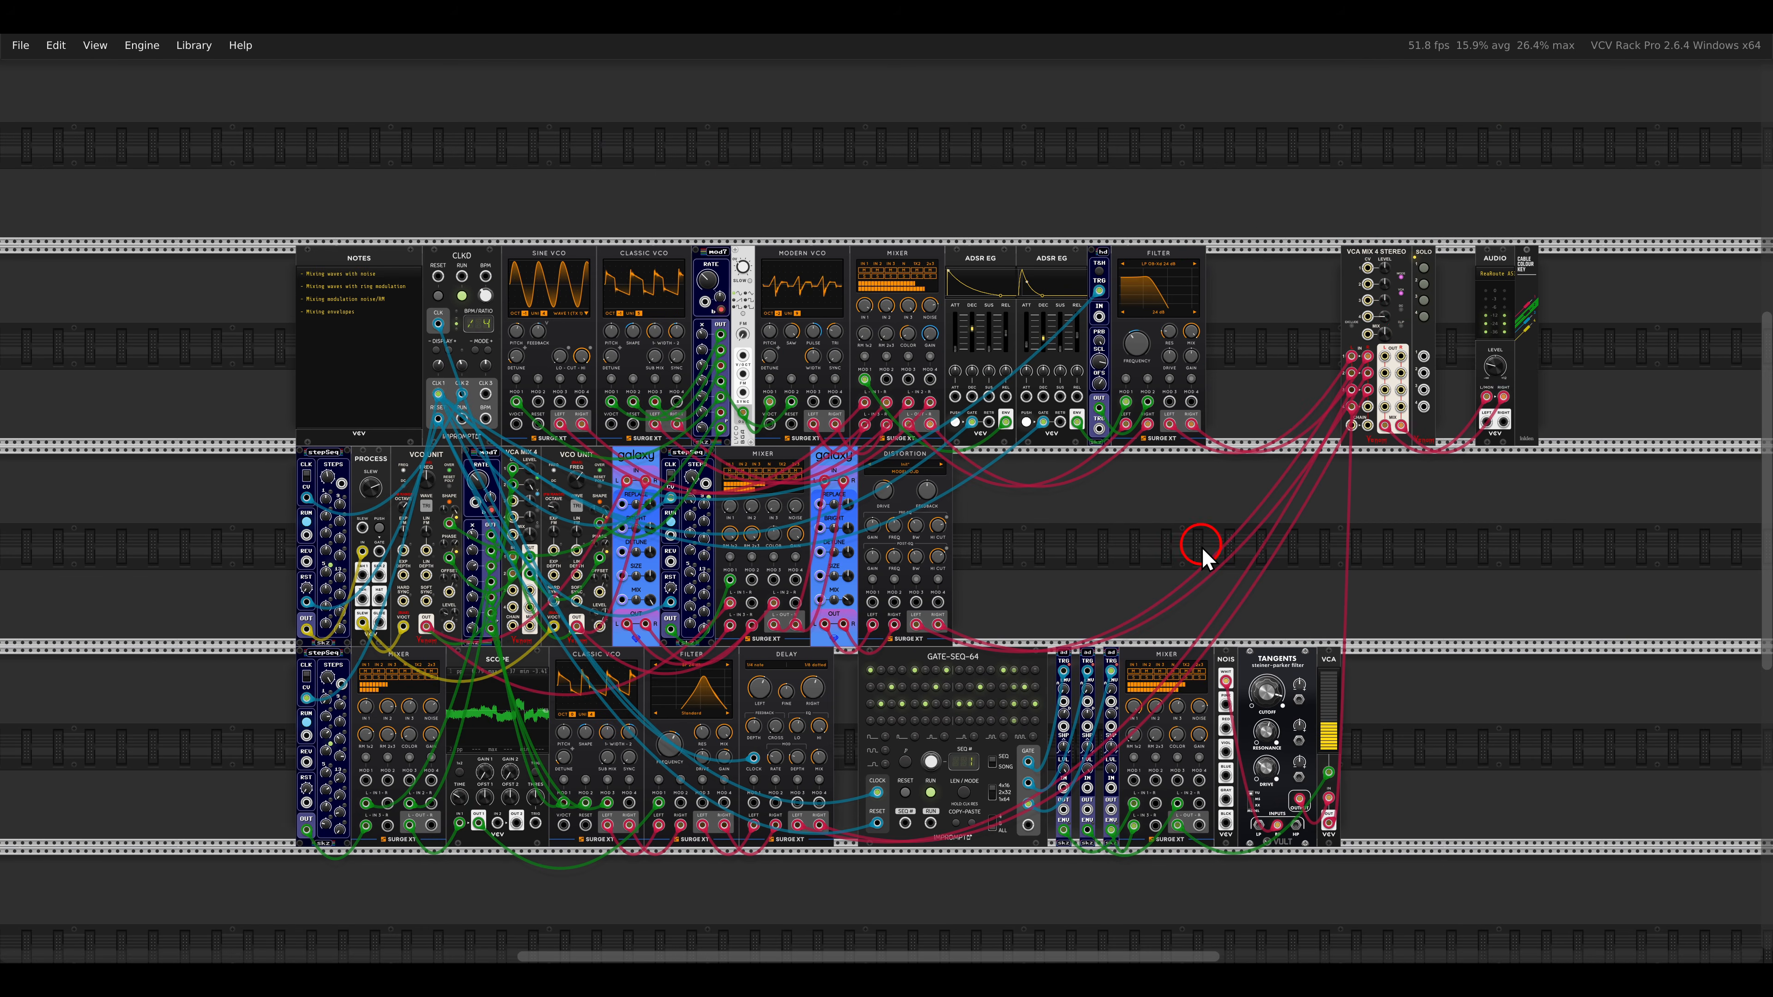
{"action": "scroll", "coordinate": [1202, 552], "scroll_direction": "up", "scroll_amount": 2}
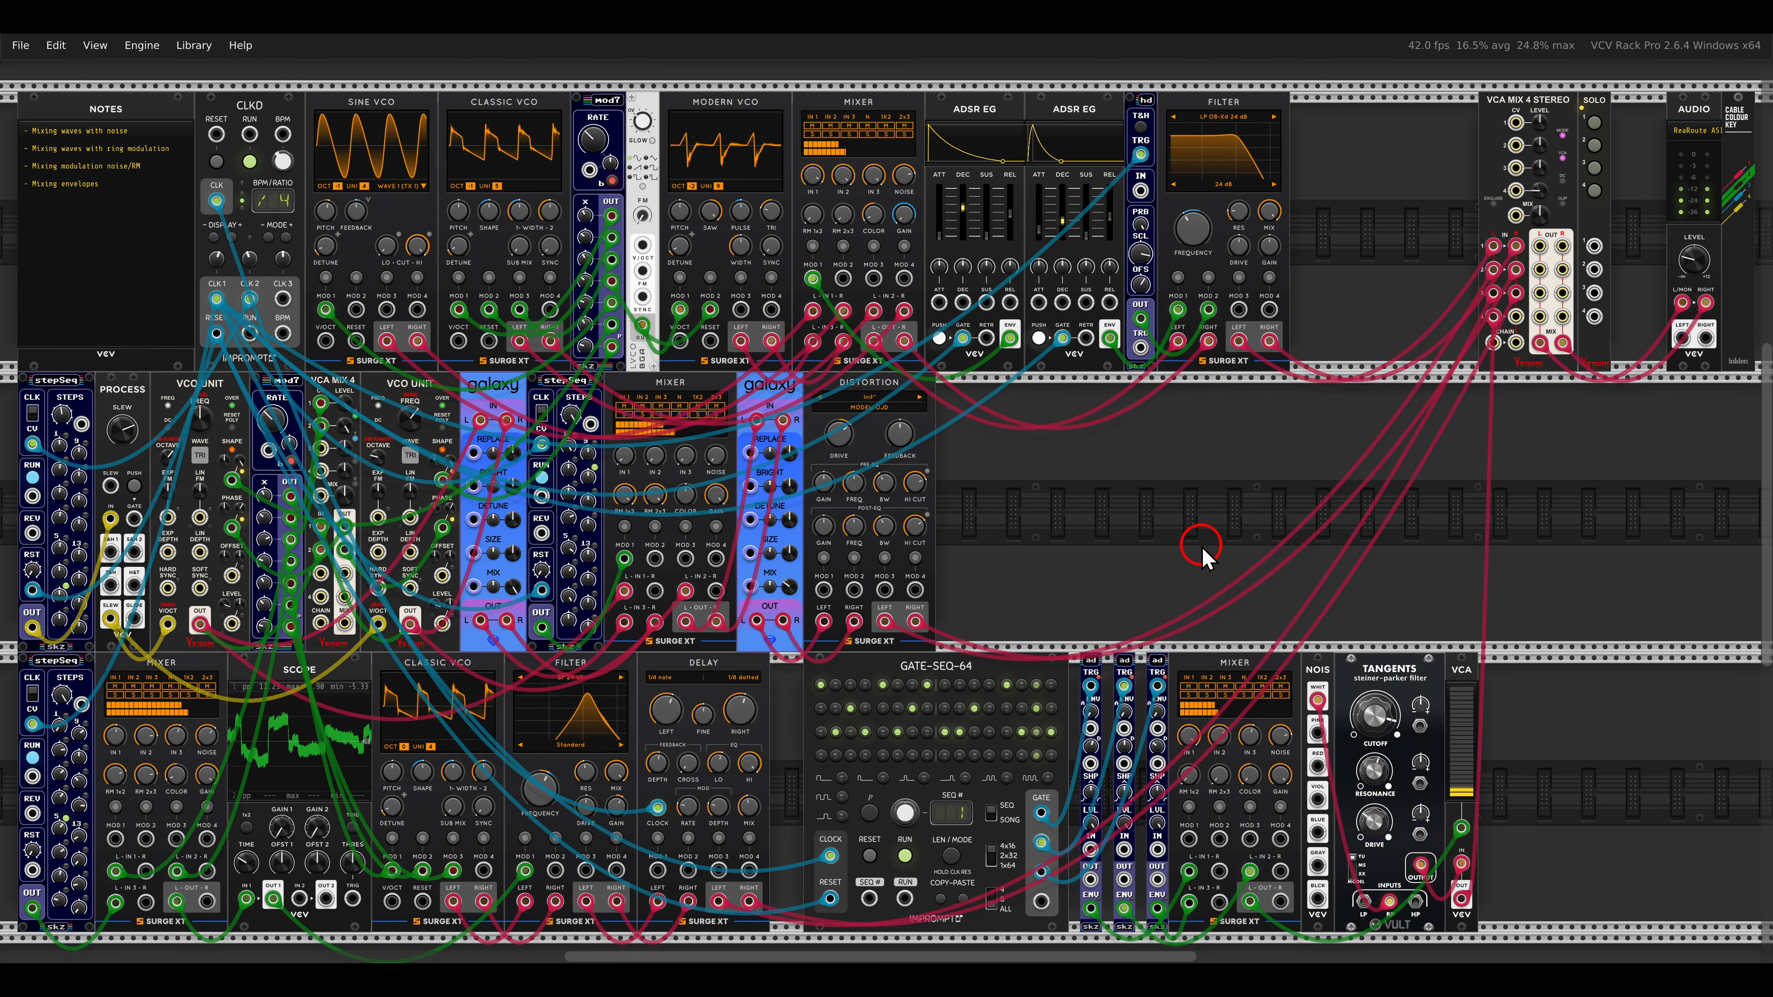
{"action": "mouse_move", "coordinate": [1411, 225]}
{"action": "left_mouse_down"}
{"action": "mouse_move", "coordinate": [1586, 221]}
{"action": "mouse_move", "coordinate": [1411, 222]}
{"action": "left_mouse_up"}
Move AUDIO and CABLE COLOUR KEY into the second row, bring VCA MIX 4 STEREO and SOLO closer to the Filter, and fit the patch in view.
{"action": "left_click_drag", "start_coordinate": [1617, 140], "coordinate": [1472, 510]}
{"action": "left_click_drag", "start_coordinate": [1508, 343], "coordinate": [1426, 325]}
{"action": "left_click", "coordinate": [1547, 279]}
{"action": "key", "text": "F4"}
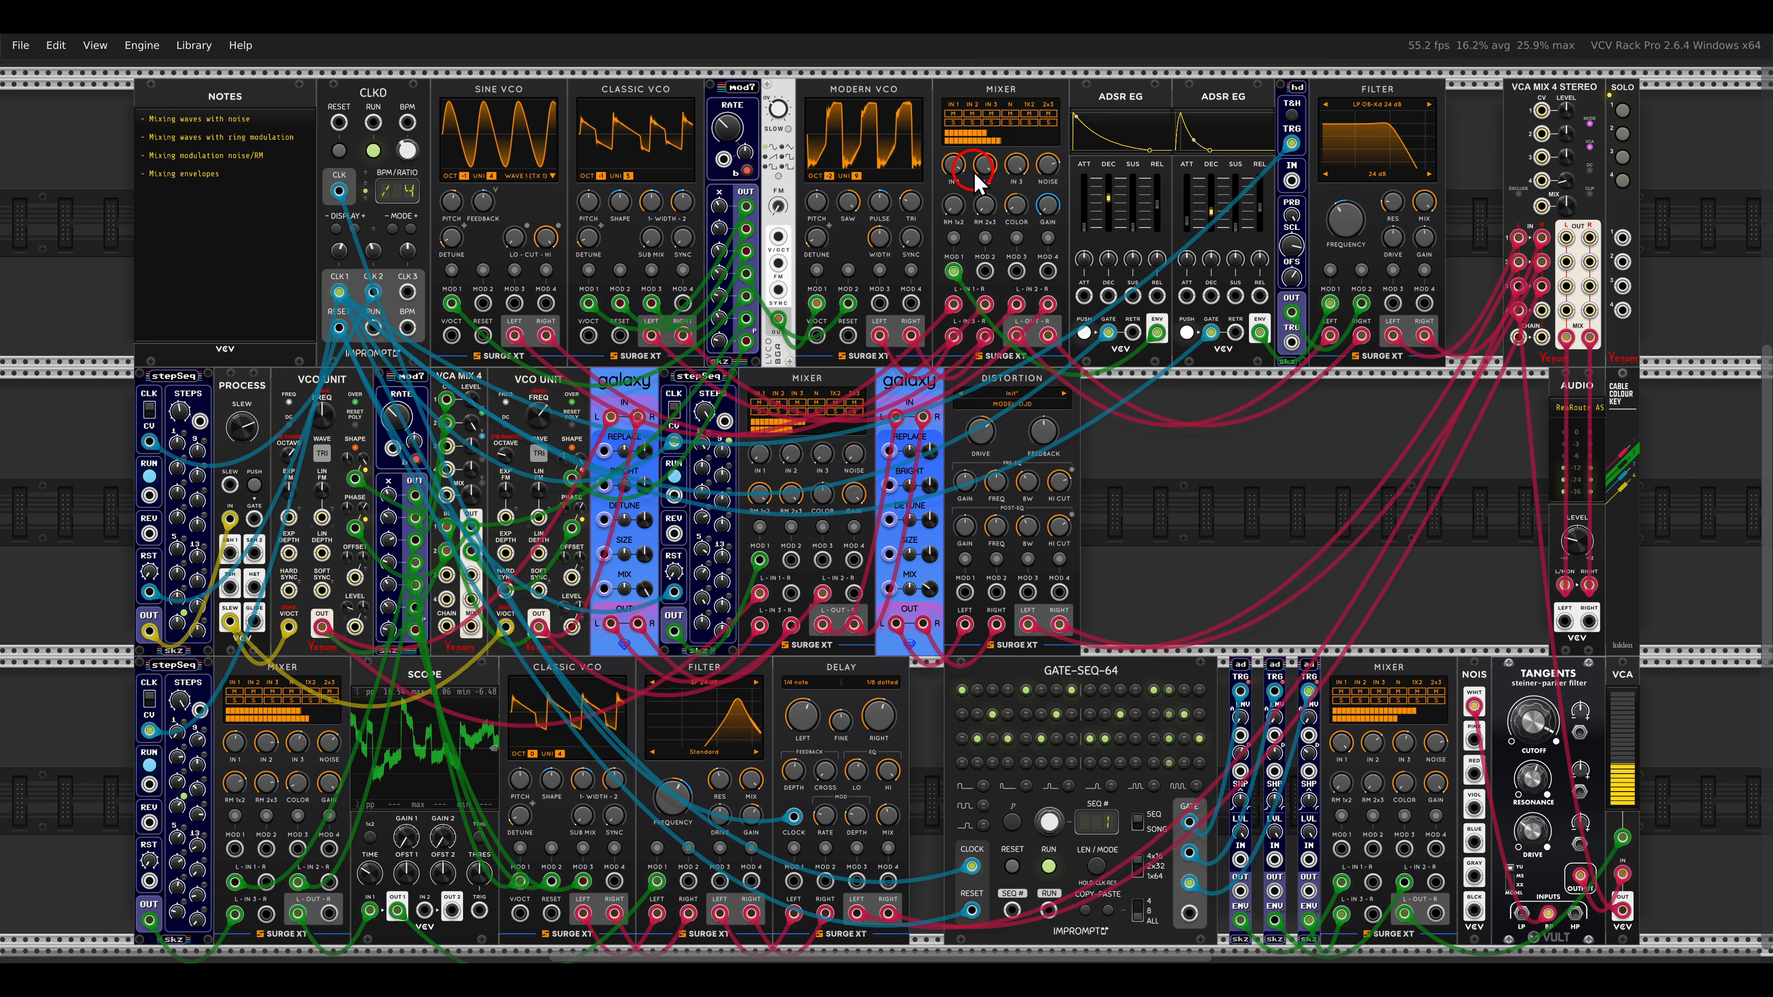
{"action": "right_click", "coordinate": [993, 91]}
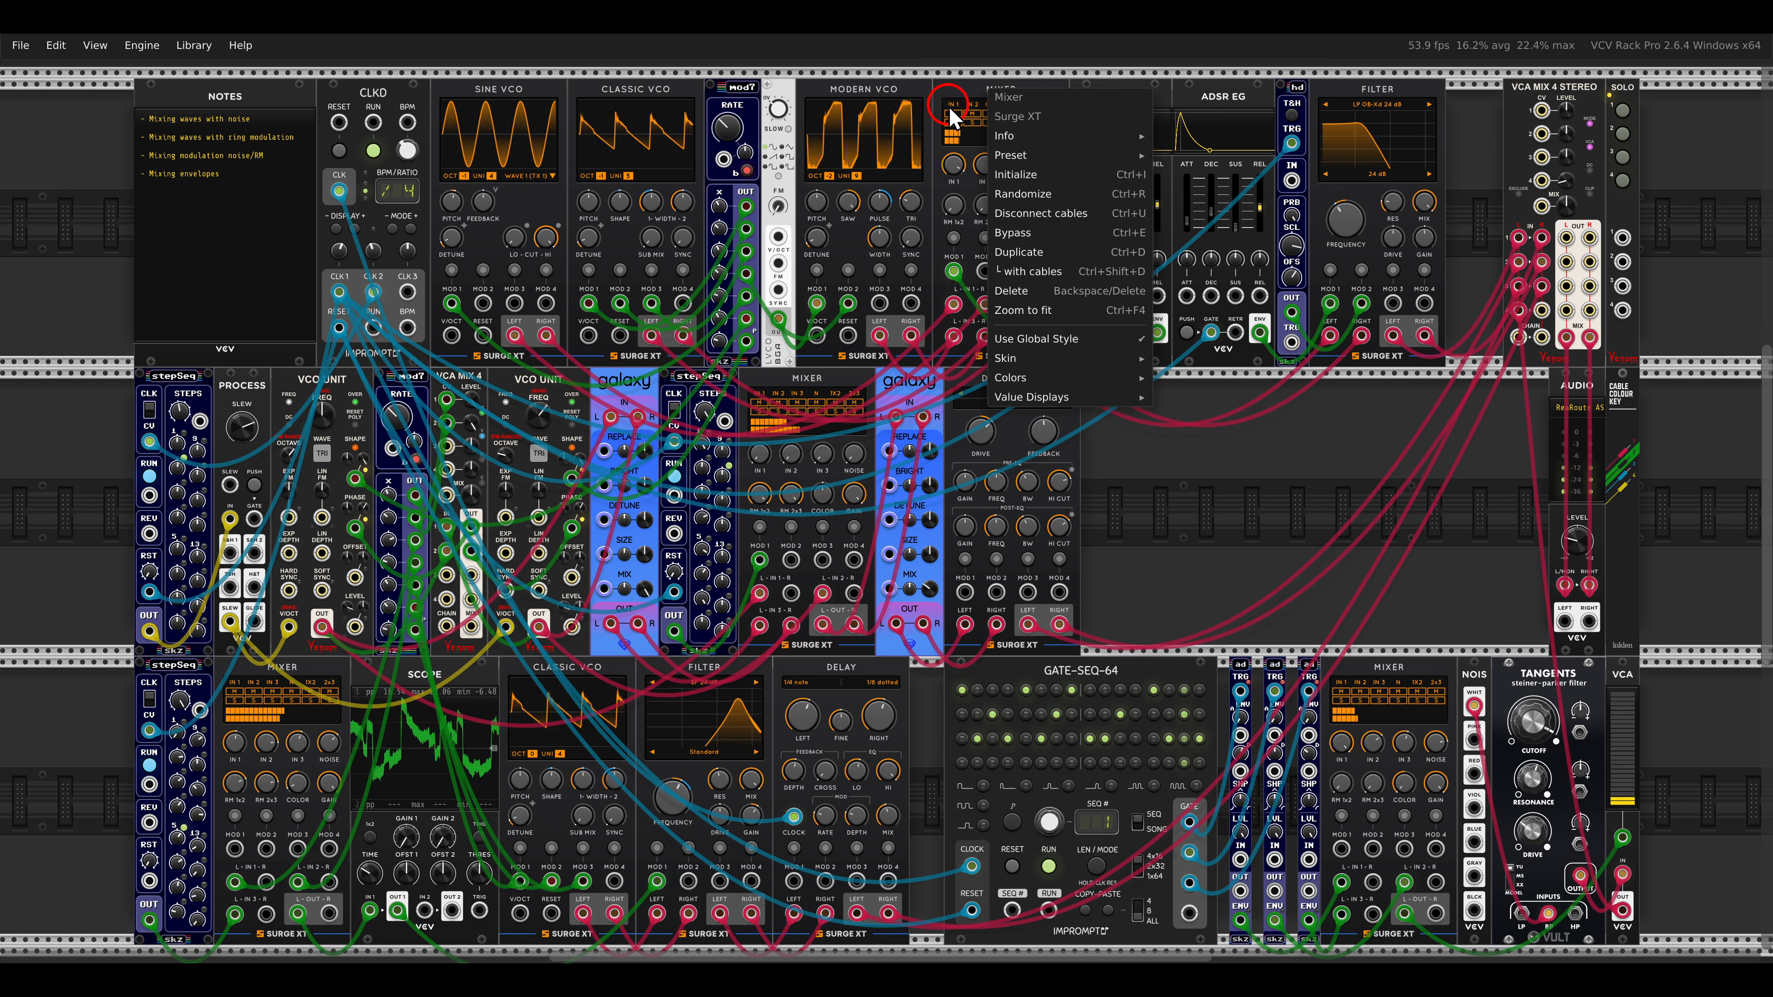
{"action": "left_click", "coordinate": [1133, 506]}
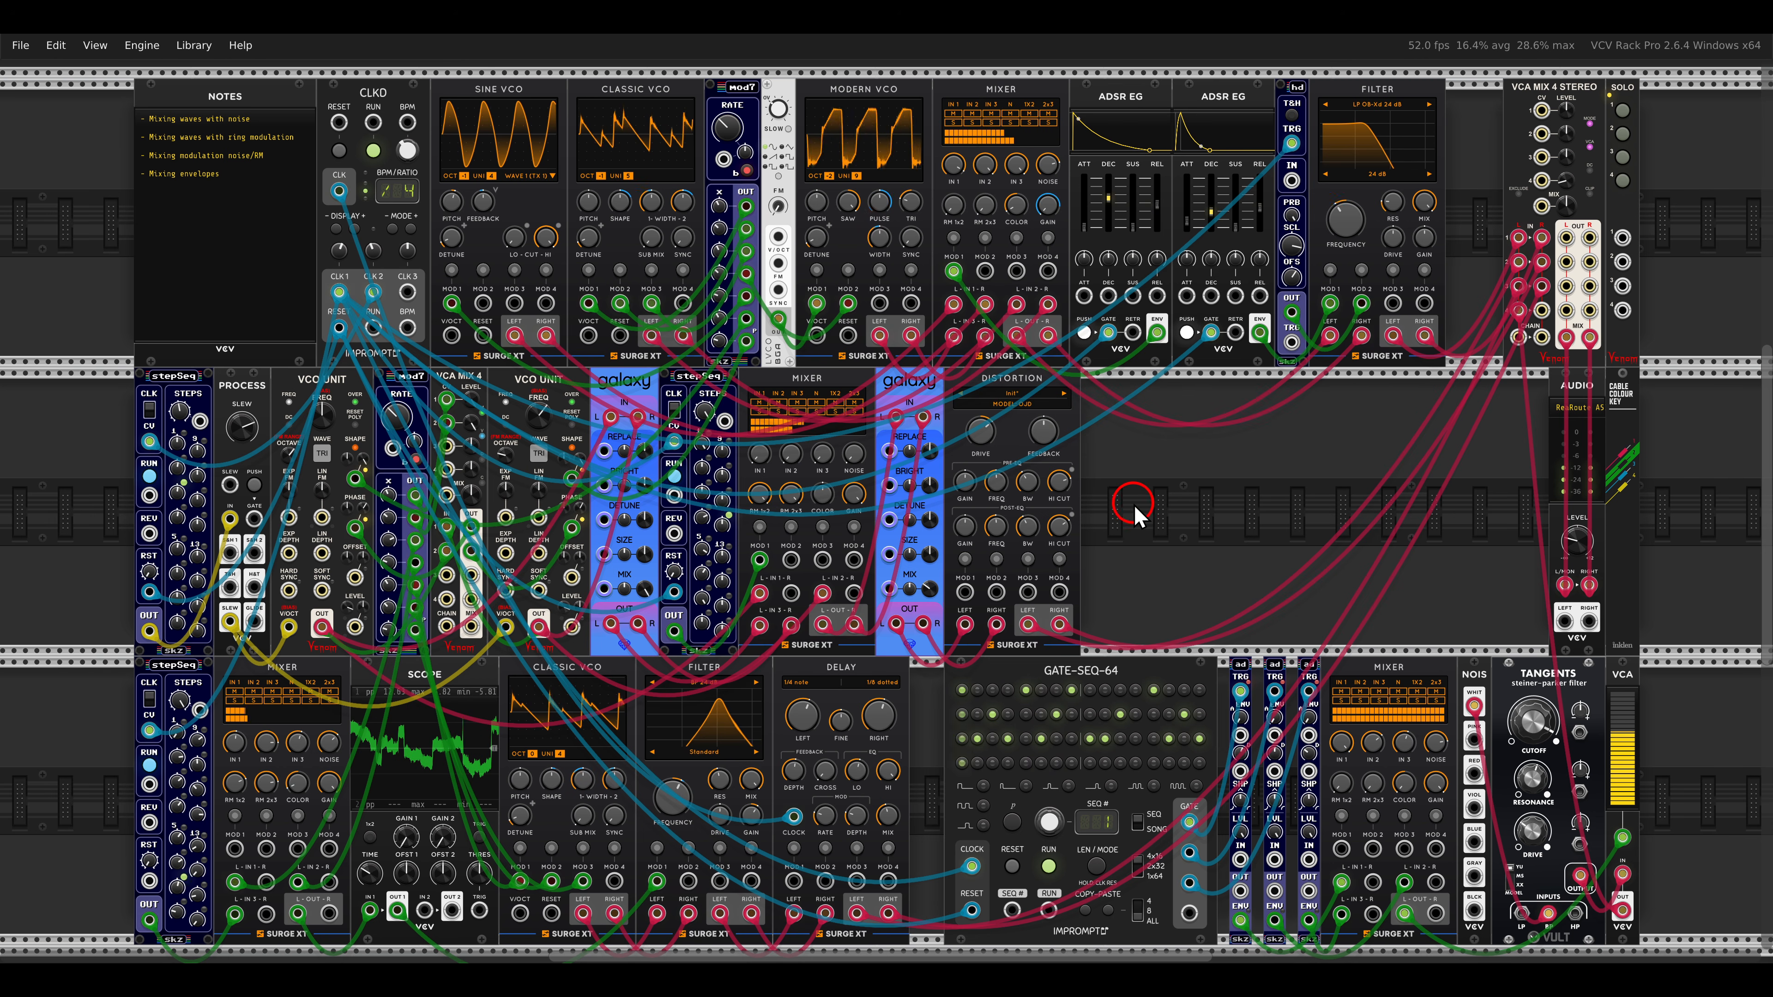